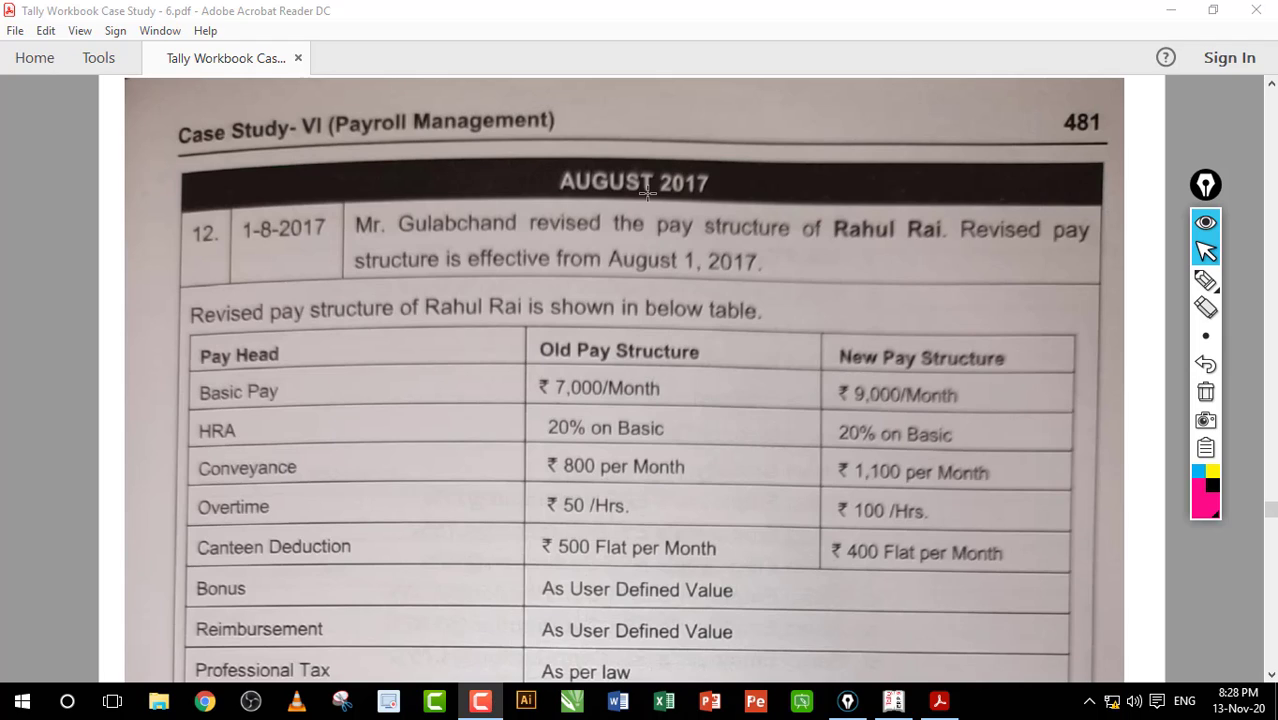
# Step: Turn on the pink freehand pen over page 481's revised pay-structure case study
pyautogui.click(1205, 280)
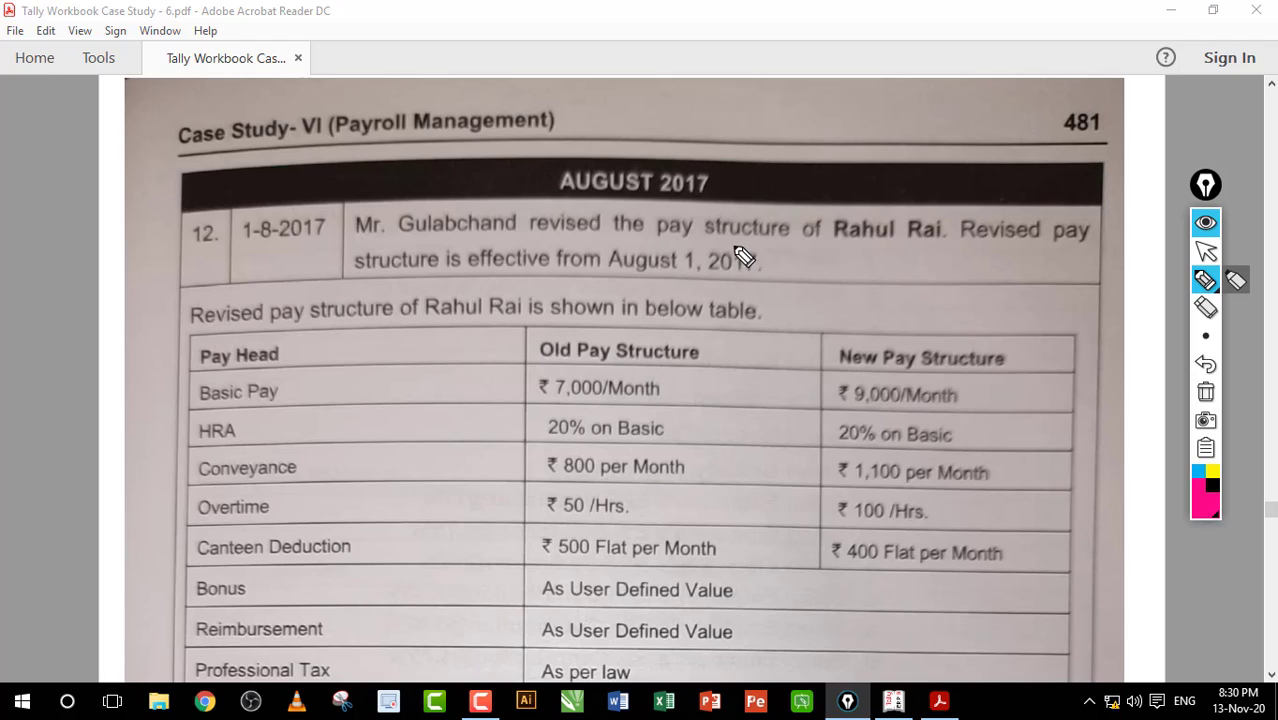
# Step: Underline the employee's name and the table introduction line, then clear the marks
pyautogui.moveTo(850, 244); pyautogui.dragTo(914, 245)
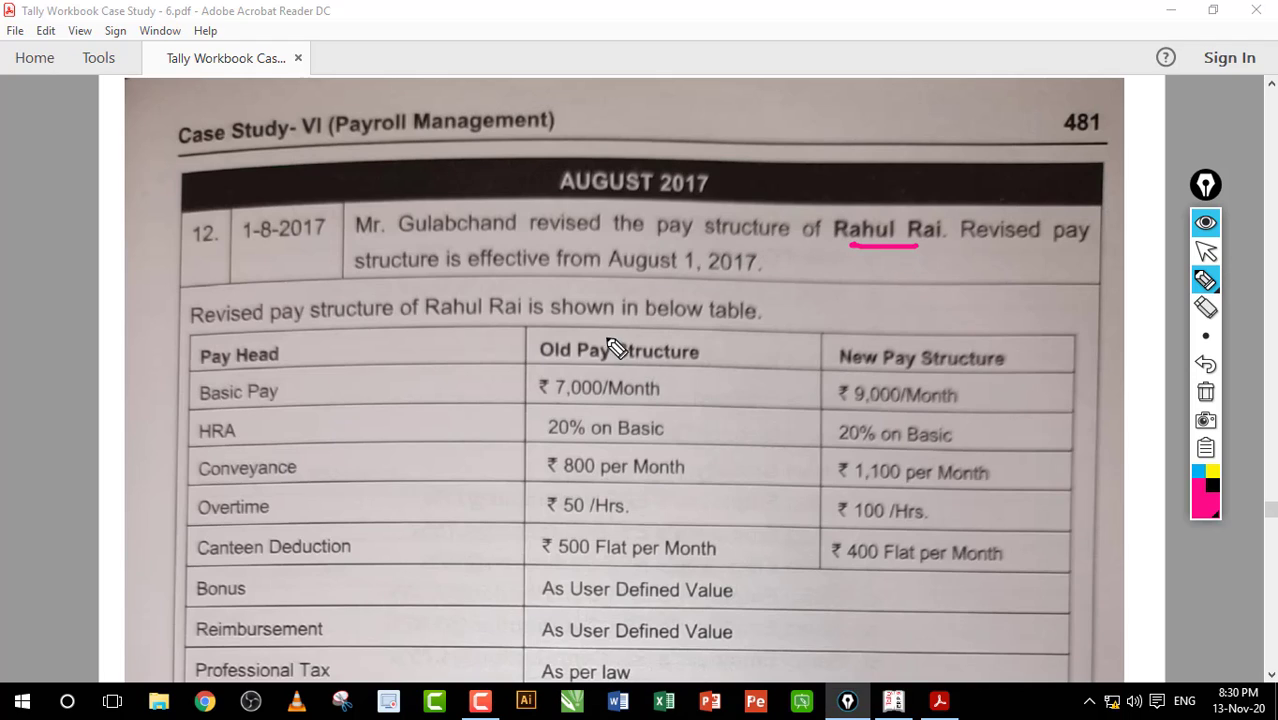
pyautogui.moveTo(780, 322); pyautogui.dragTo(848, 311)
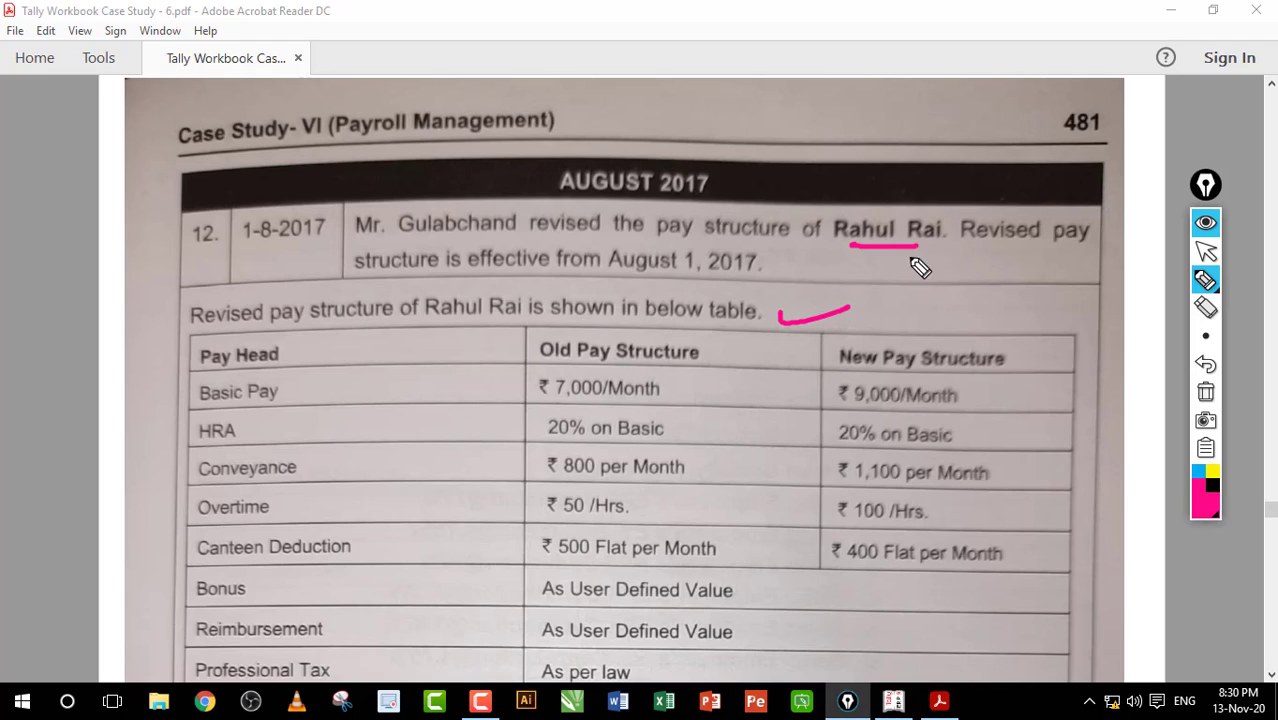
pyautogui.click(1205, 392)
pyautogui.click(1205, 251)
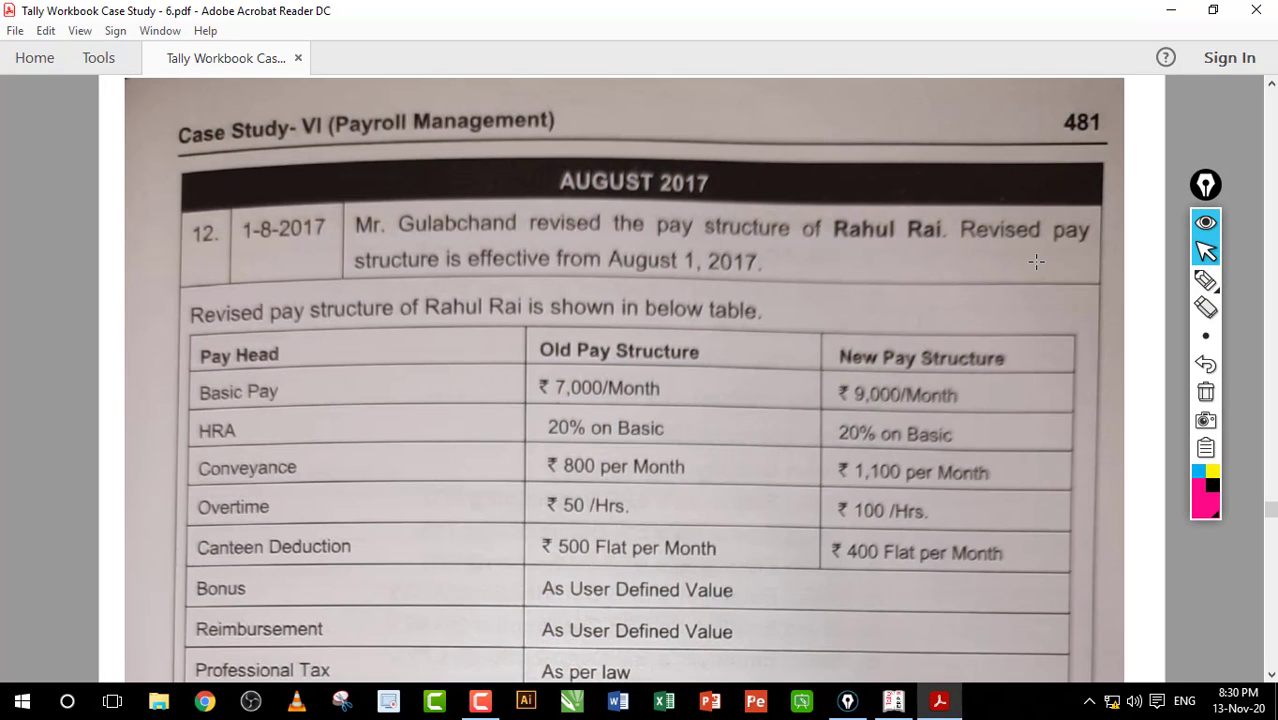
# Step: Mark old and new Basic Pay, HRA, conveyance, overtime and canteen values, then clear them
pyautogui.scroll(-3, 1036, 262)
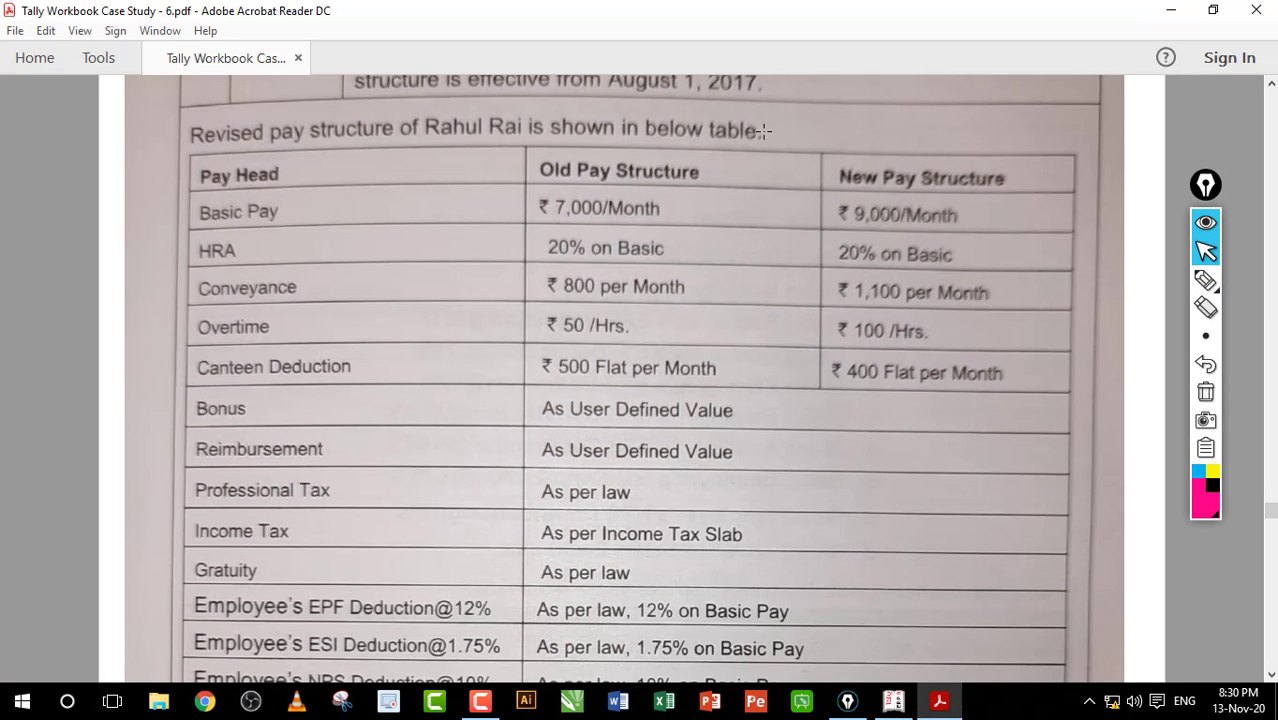
pyautogui.click(1205, 280)
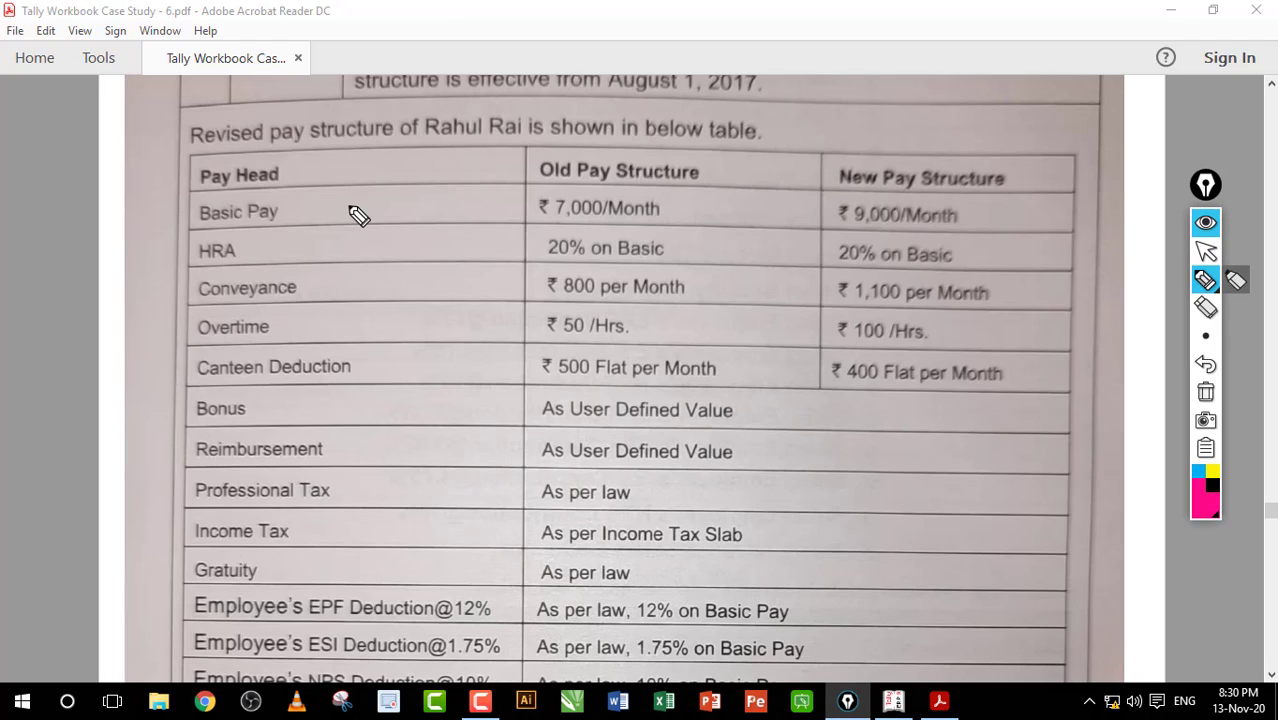
pyautogui.moveTo(336, 211)
pyautogui.mouseDown()
pyautogui.moveTo(415, 206)
pyautogui.moveTo(419, 222)
pyautogui.mouseUp()
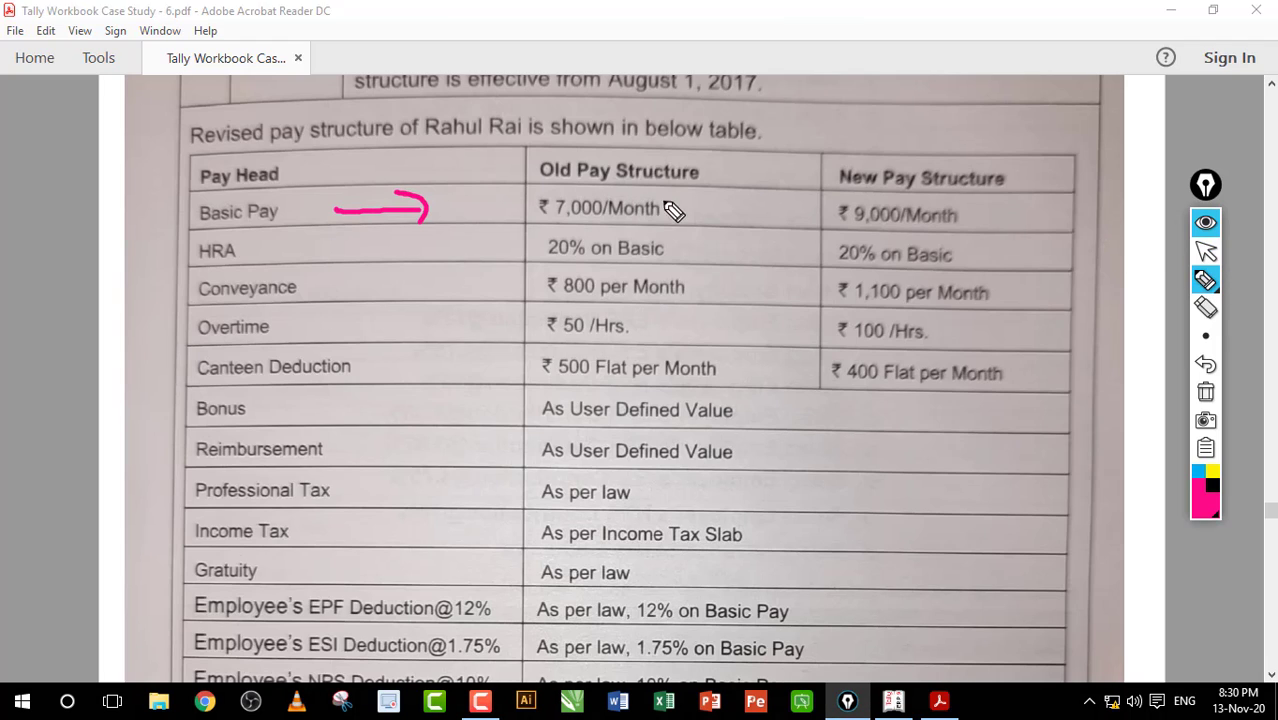
pyautogui.moveTo(673, 212); pyautogui.dragTo(726, 203)
pyautogui.moveTo(824, 217); pyautogui.dragTo(848, 212)
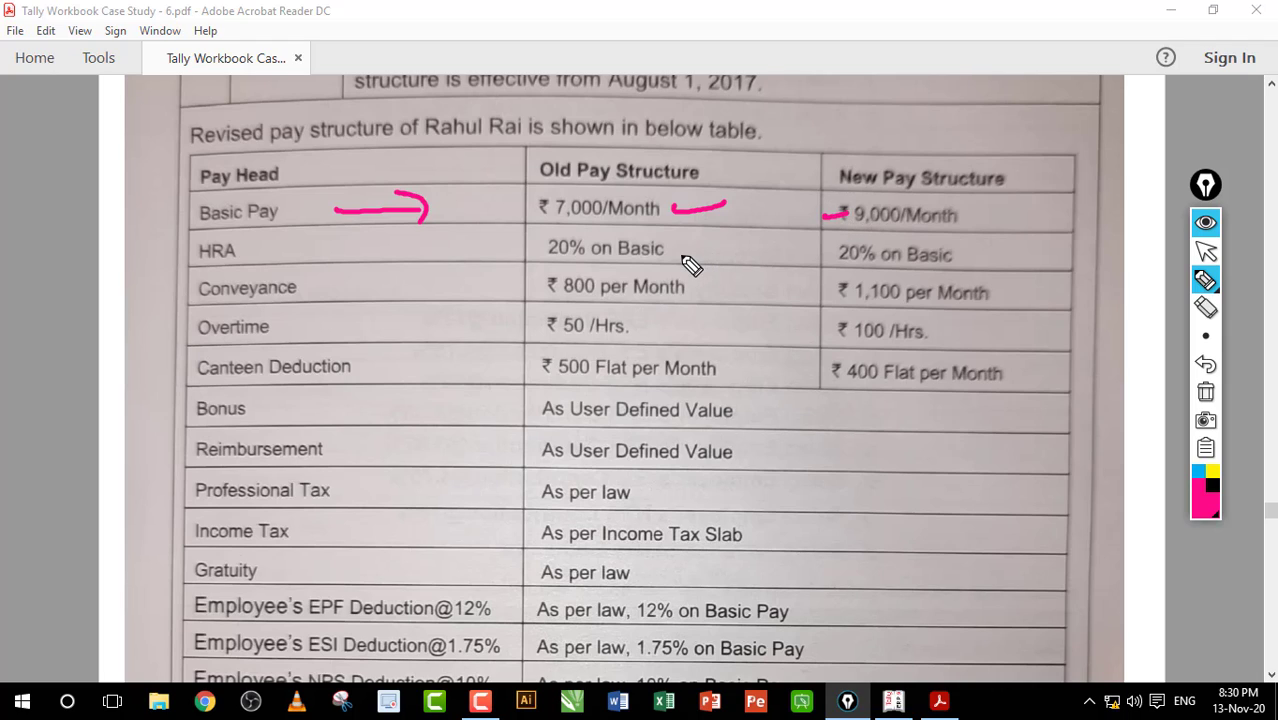
pyautogui.moveTo(681, 258); pyautogui.dragTo(846, 242)
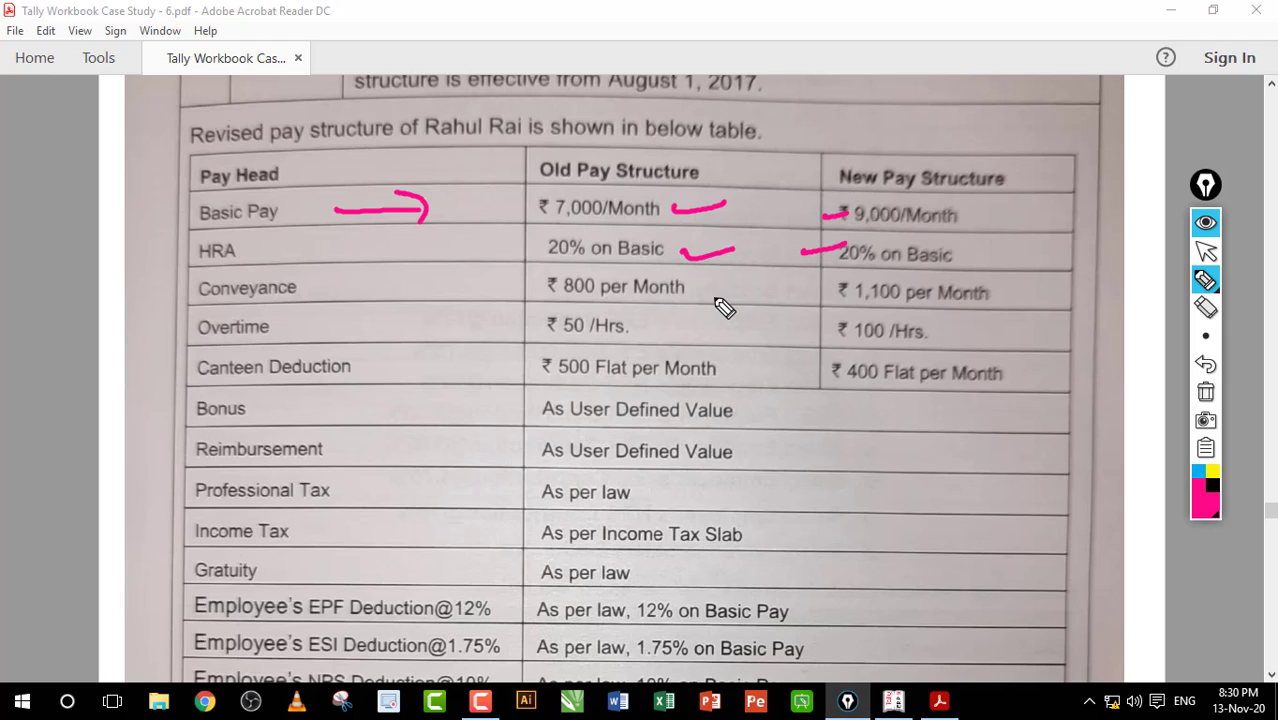
pyautogui.moveTo(711, 296); pyautogui.dragTo(846, 285)
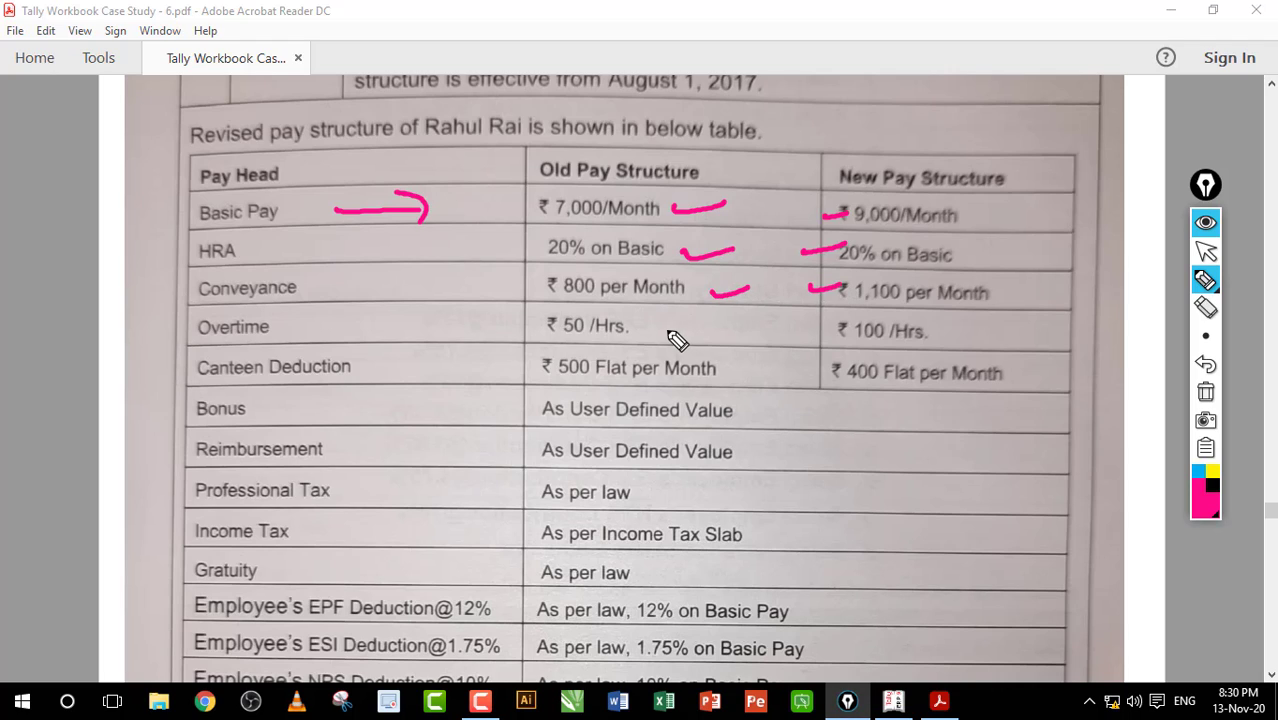
pyautogui.moveTo(662, 328); pyautogui.dragTo(704, 323)
pyautogui.moveTo(791, 331); pyautogui.dragTo(828, 322)
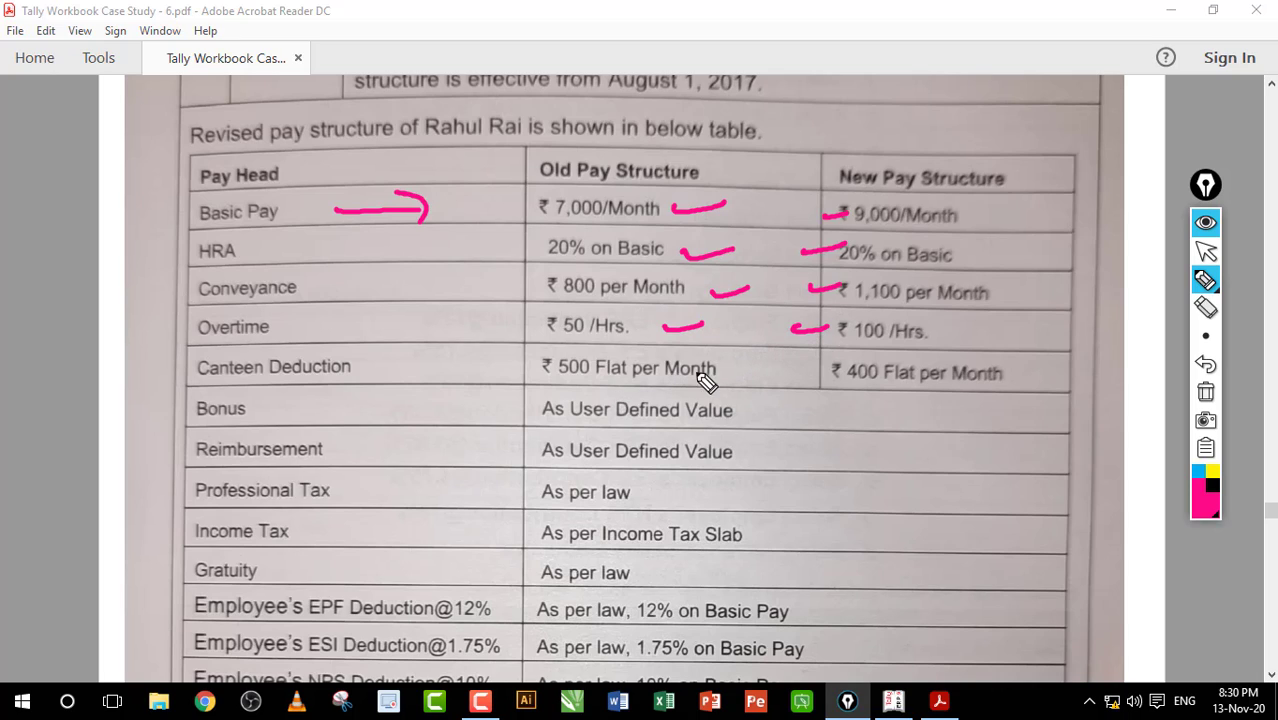
pyautogui.moveTo(718, 373); pyautogui.dragTo(834, 366)
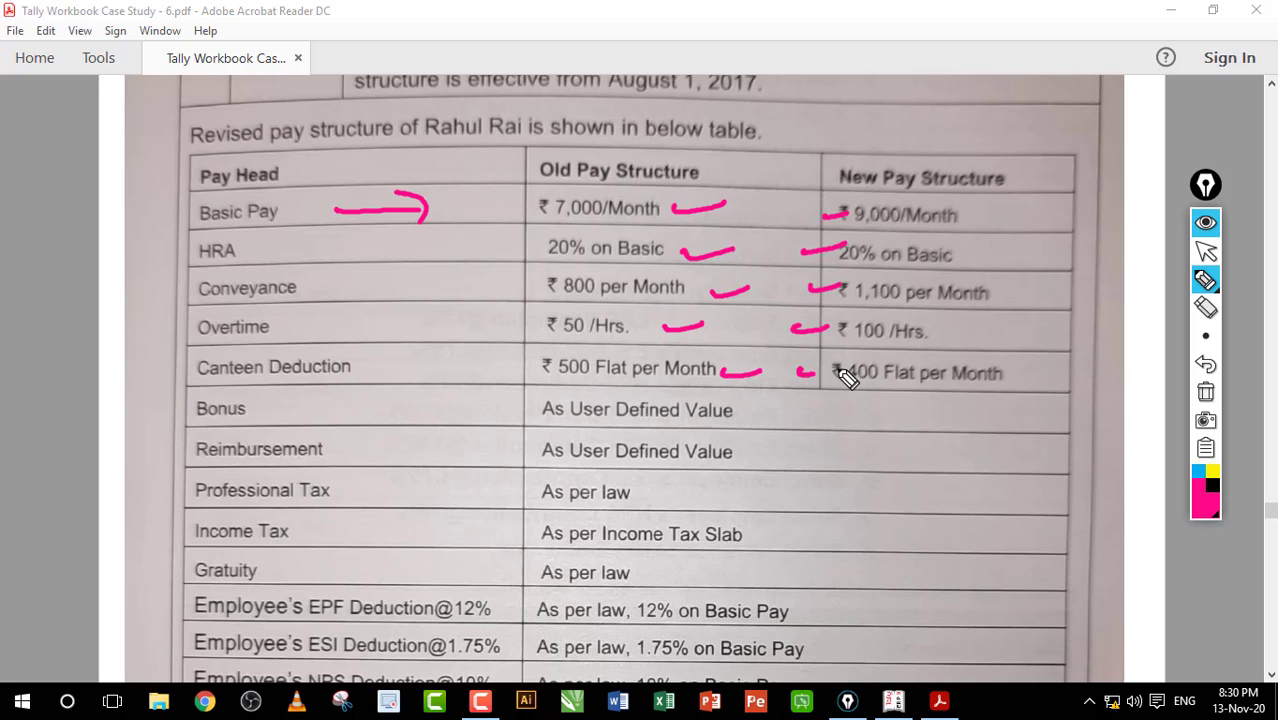
pyautogui.click(1205, 392)
pyautogui.click(1205, 250)
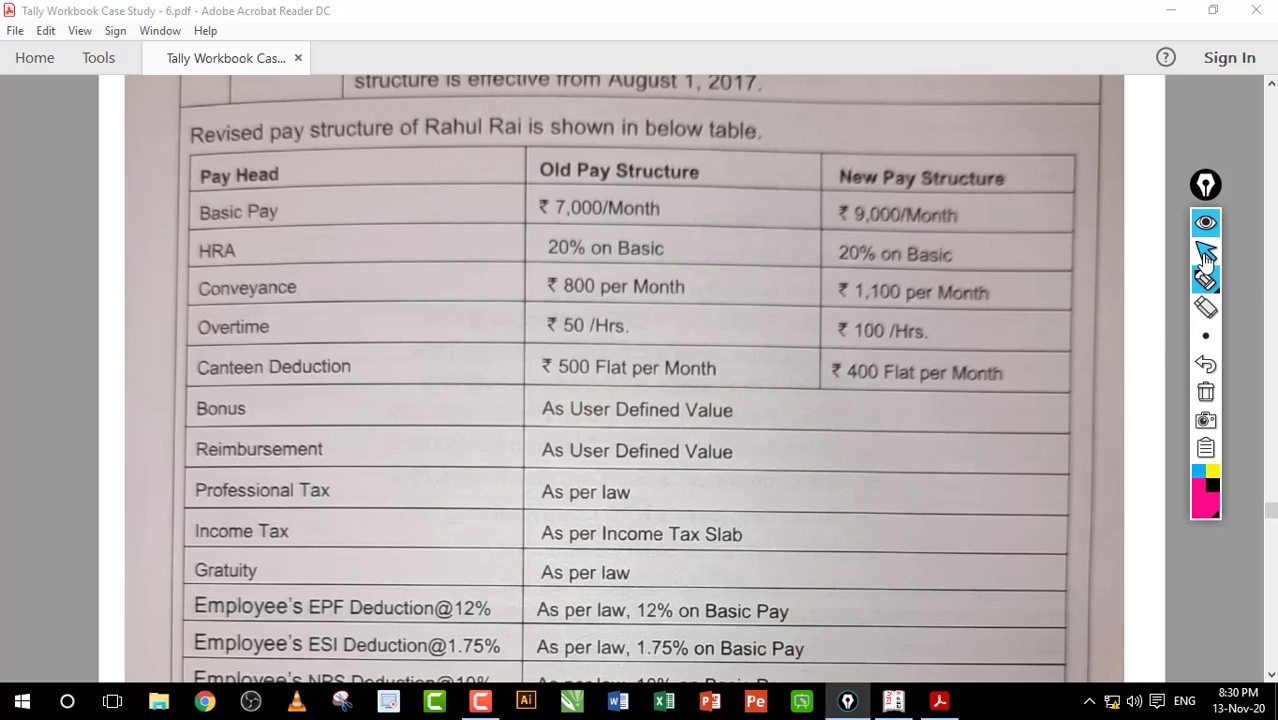
# Step: Scroll down to the 'Alter Salary Details' step-by-step instructions
pyautogui.scroll(-2, 996, 296)
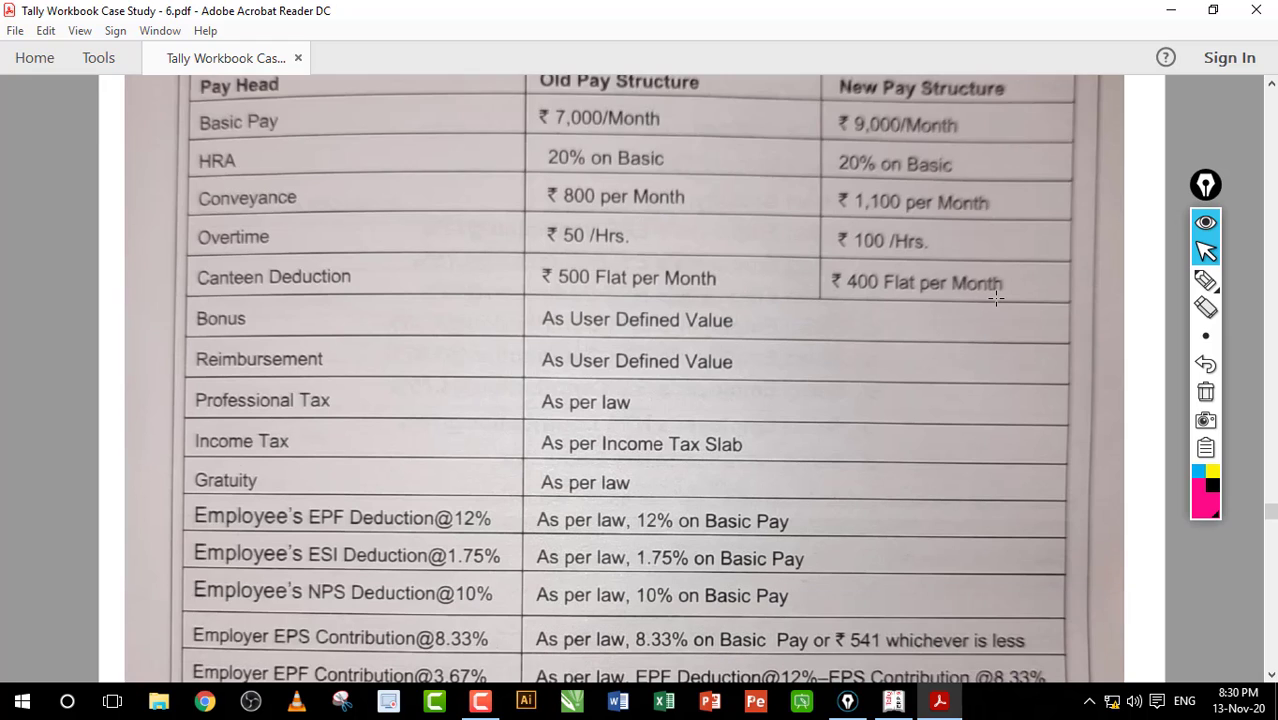
pyautogui.scroll(-6, 996, 296)
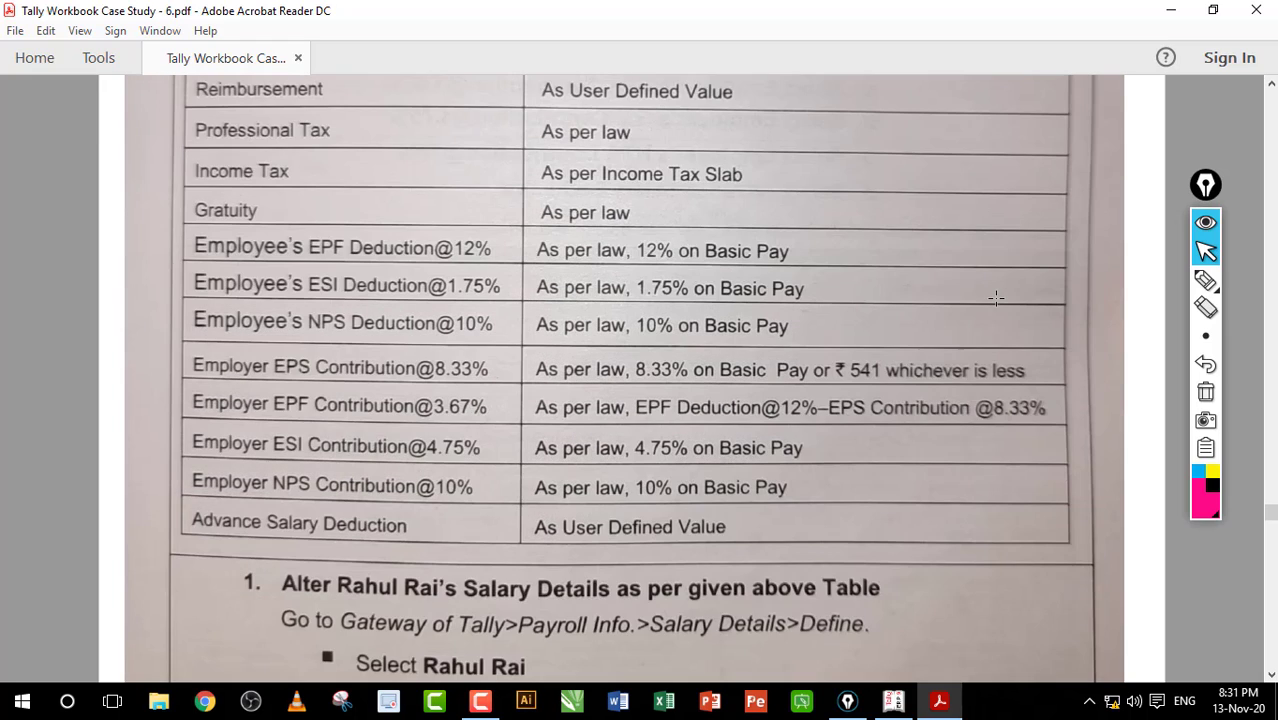
pyautogui.scroll(-2, 996, 296)
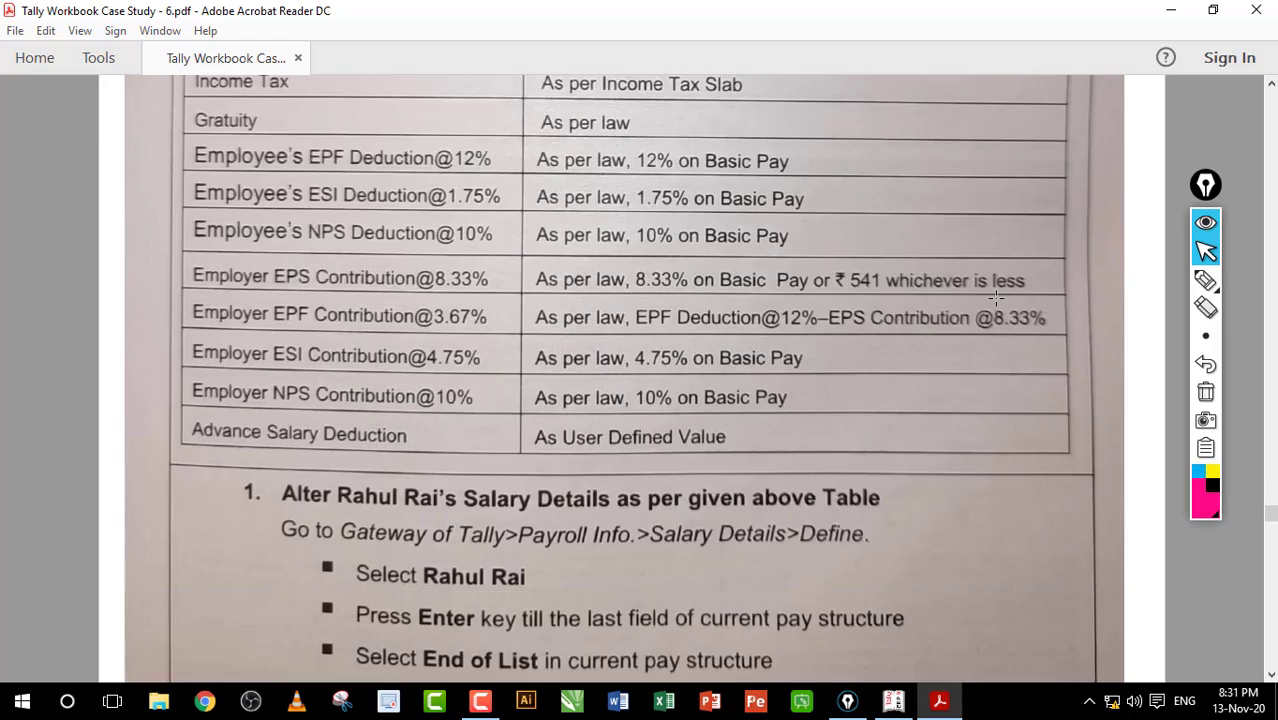
pyautogui.scroll(14, 996, 296)
pyautogui.scroll(-16, 996, 296)
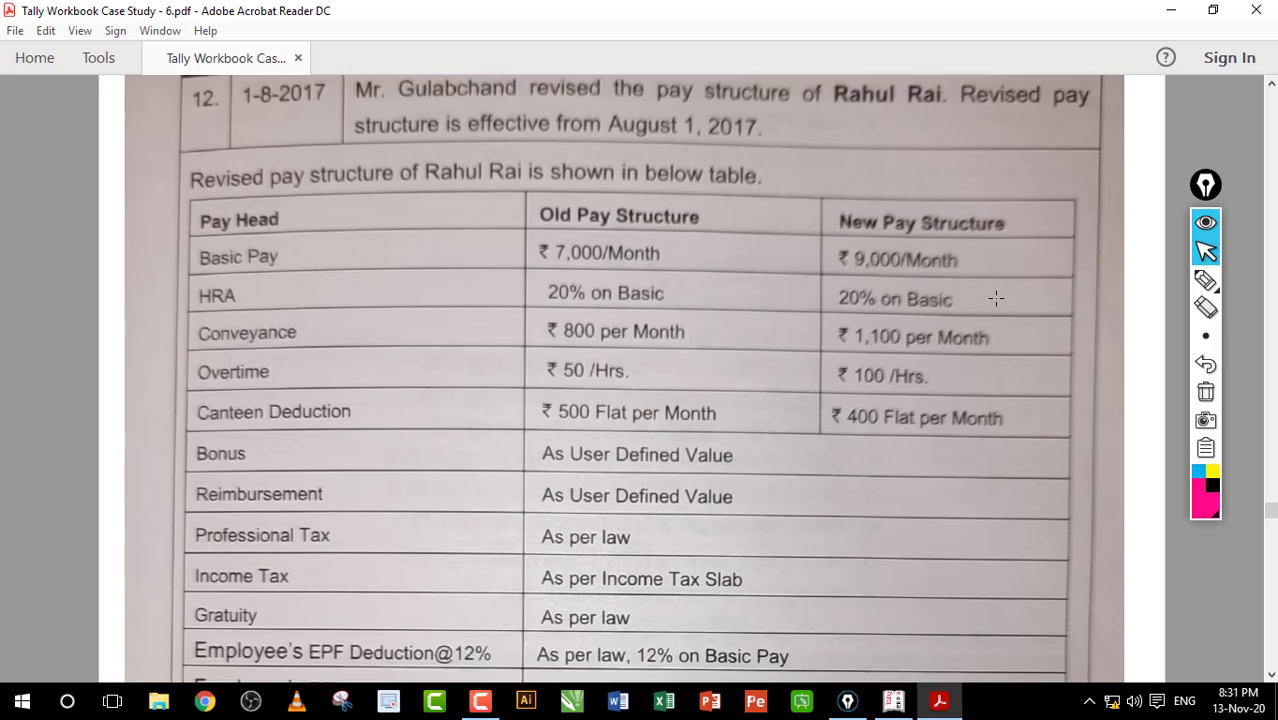
pyautogui.scroll(-6, 996, 297)
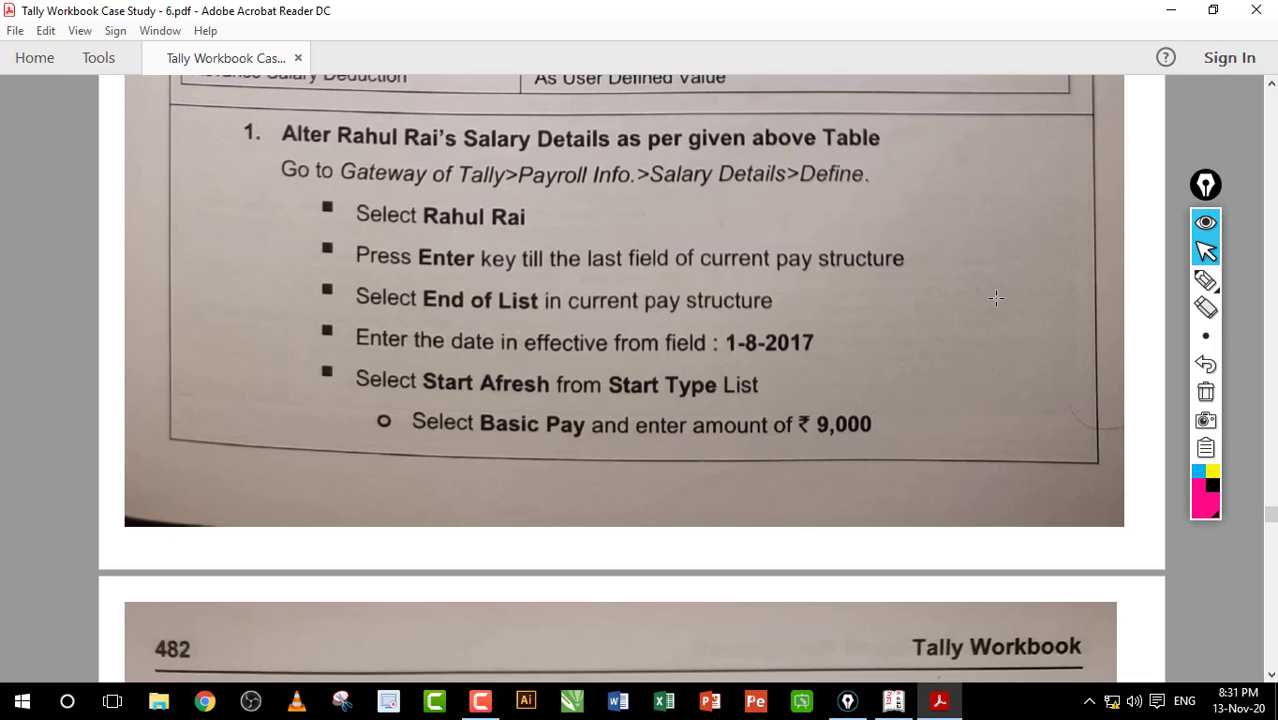
pyautogui.scroll(-4, 996, 297)
pyautogui.scroll(4, 996, 297)
# Step: Underline the Payroll Info. > Salary Details > Define path and employee name, then clear them
pyautogui.click(1205, 279)
pyautogui.moveTo(462, 195); pyautogui.dragTo(600, 195)
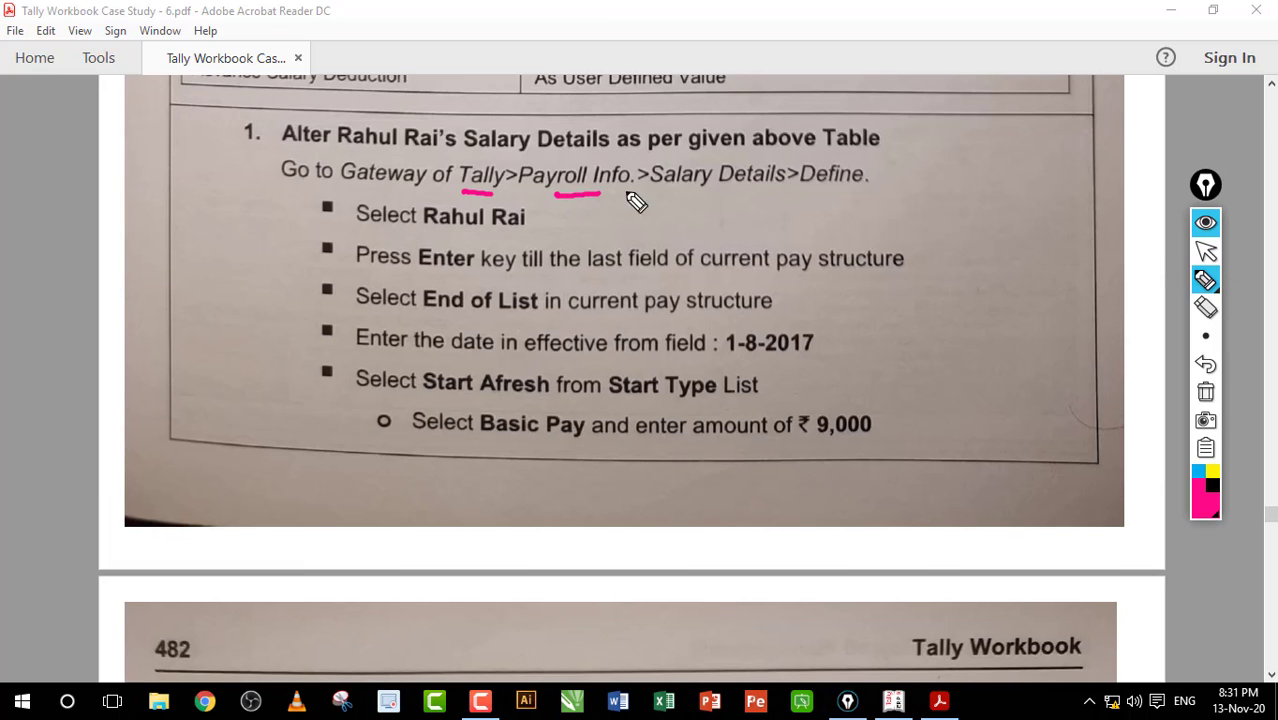
pyautogui.moveTo(678, 186); pyautogui.dragTo(742, 186)
pyautogui.moveTo(827, 199); pyautogui.dragTo(847, 200)
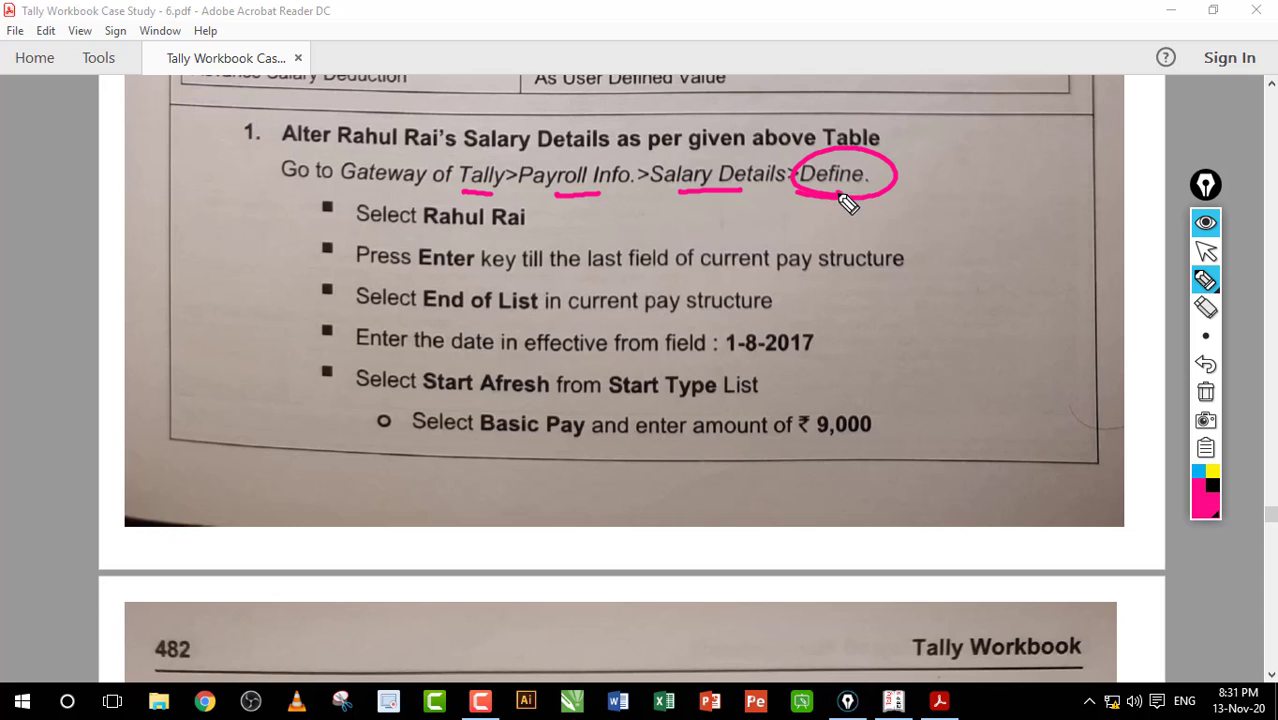
pyautogui.moveTo(508, 234); pyautogui.dragTo(583, 220)
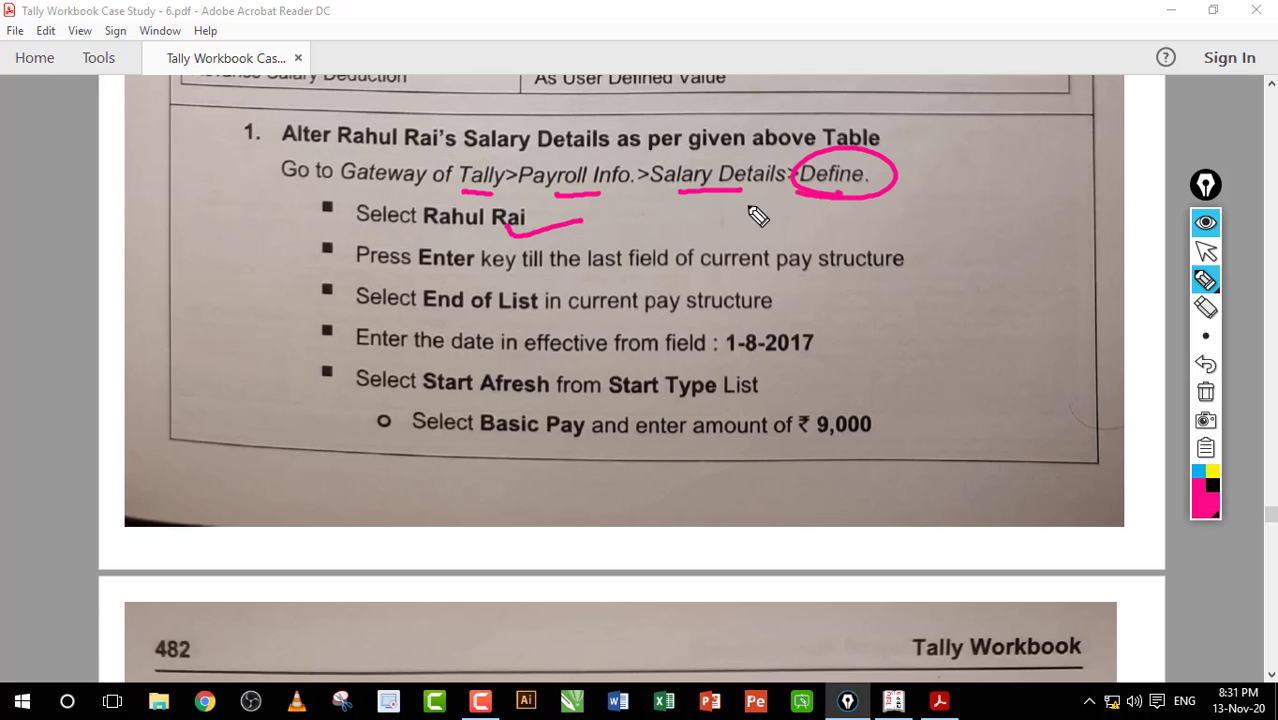
pyautogui.click(1205, 392)
pyautogui.click(1205, 251)
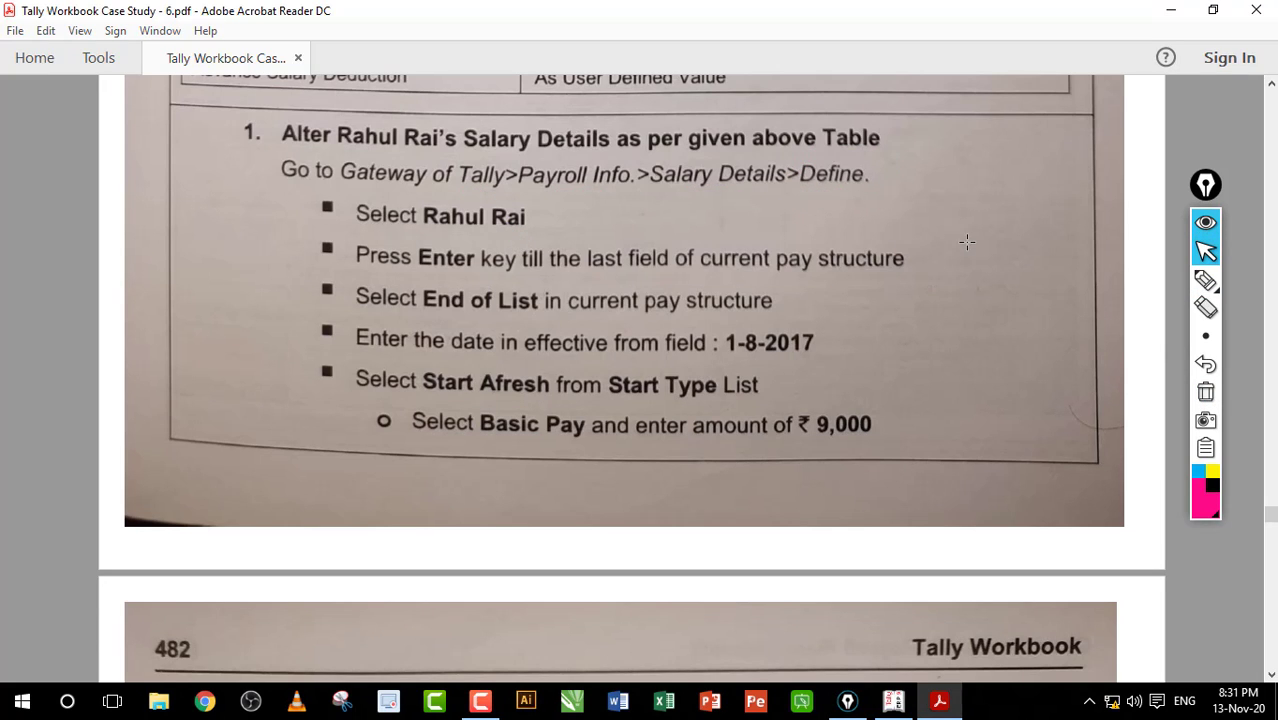
pyautogui.scroll(-10, 967, 241)
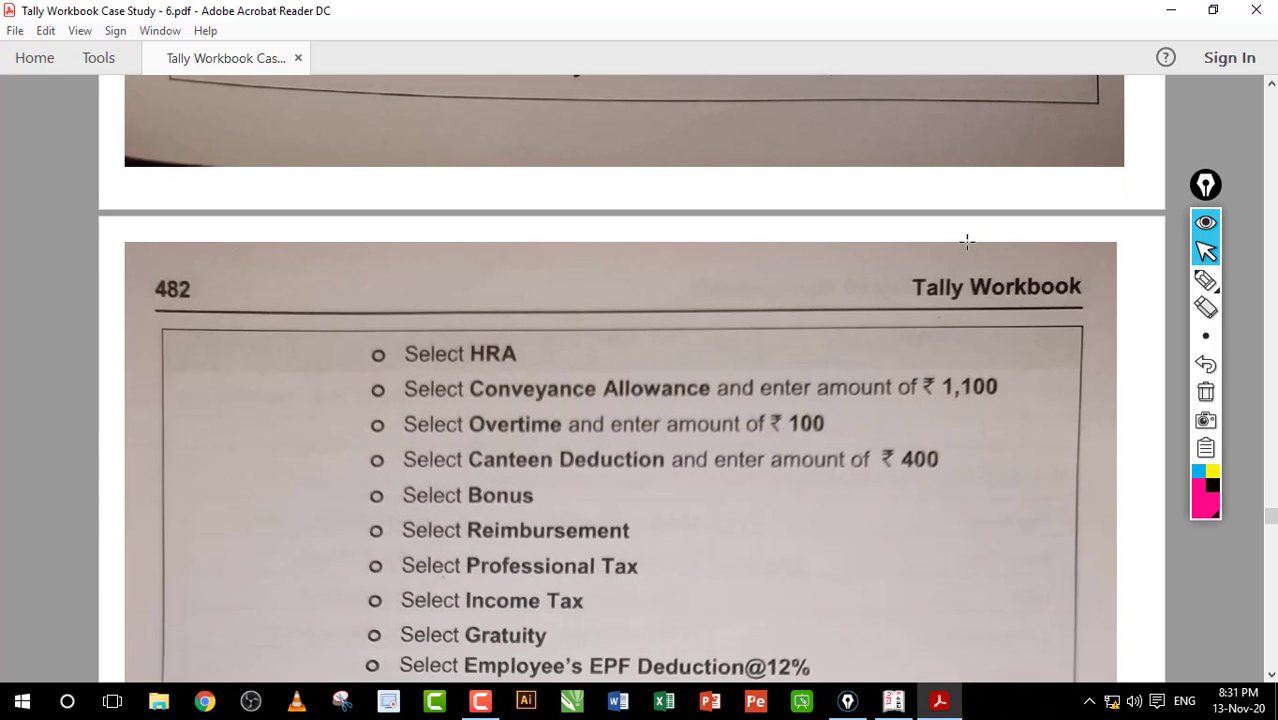
pyautogui.scroll(10, 967, 241)
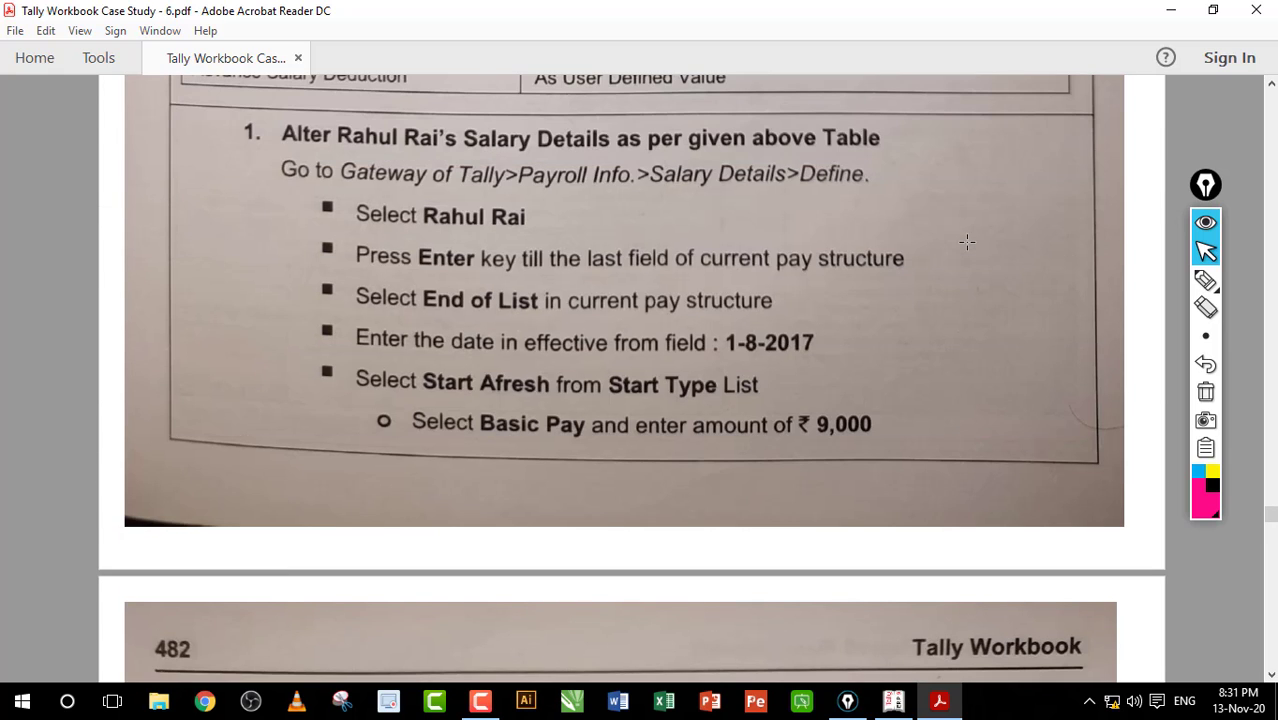
# Step: In Tally, mark up the 31-Jul-2017 Day Book vouchers, then clear the marks
pyautogui.click(893, 701)
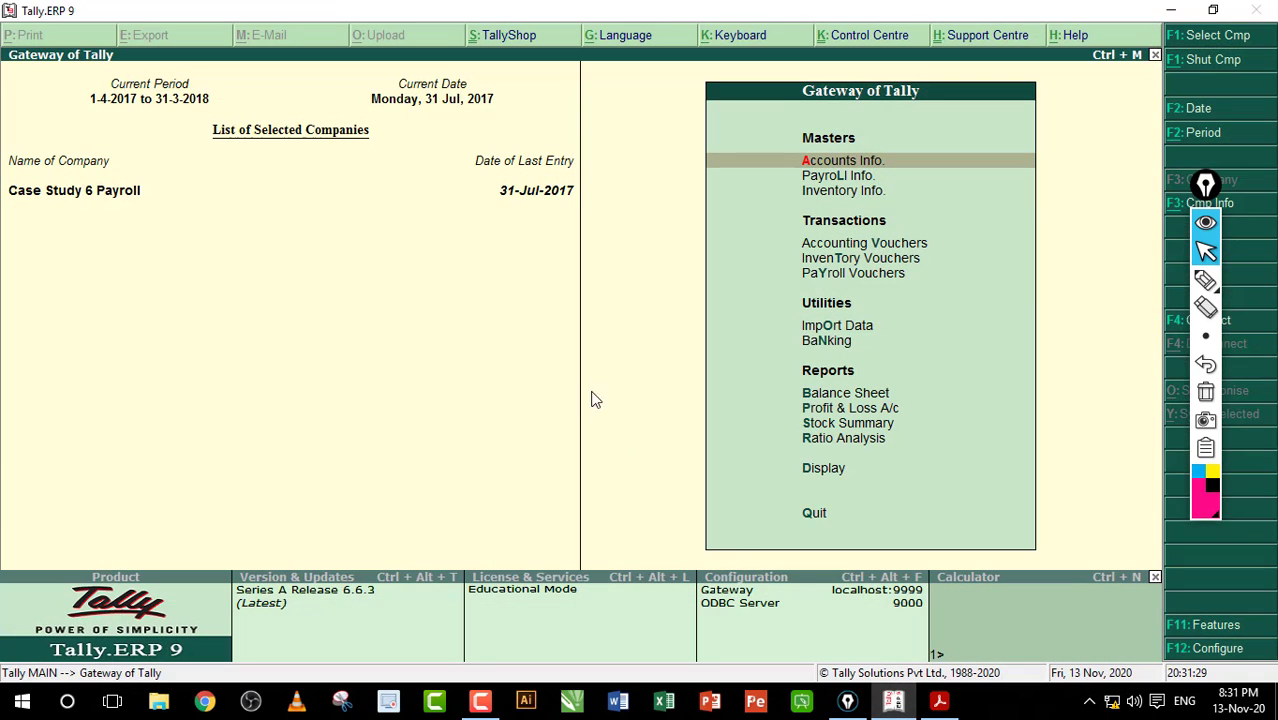
pyautogui.press('d')
pyautogui.press('y')
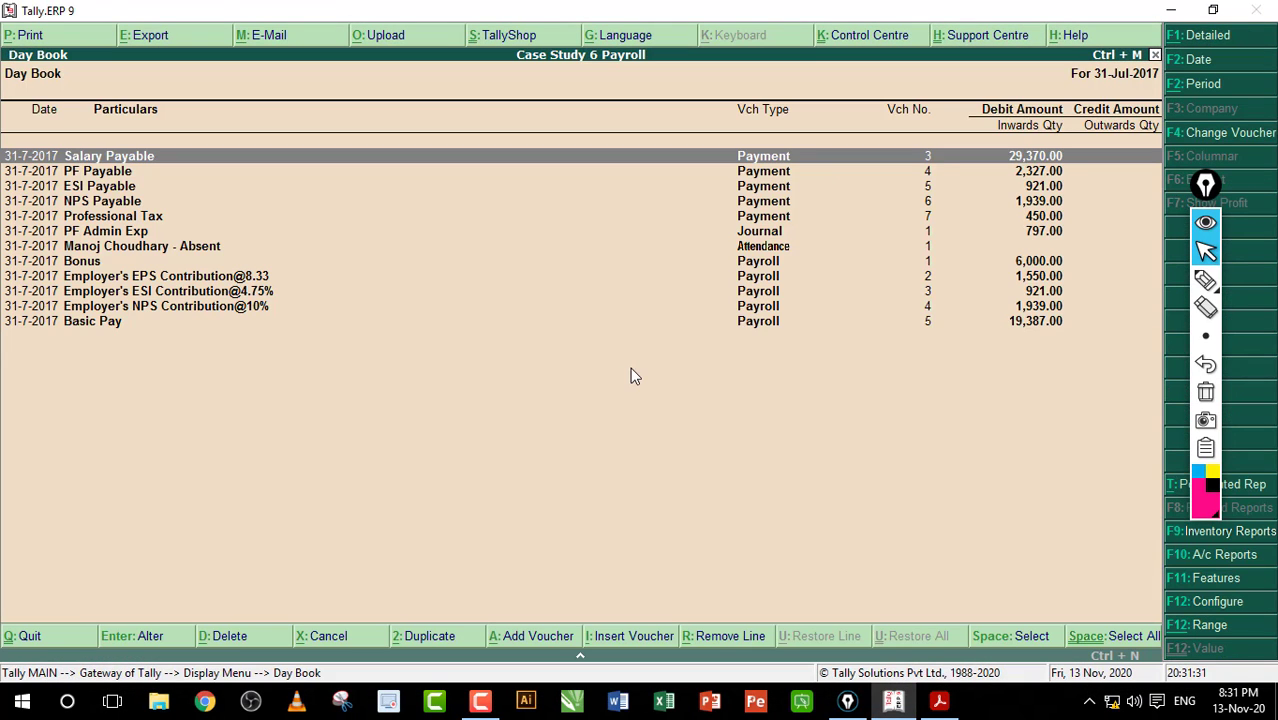
pyautogui.click(1206, 281)
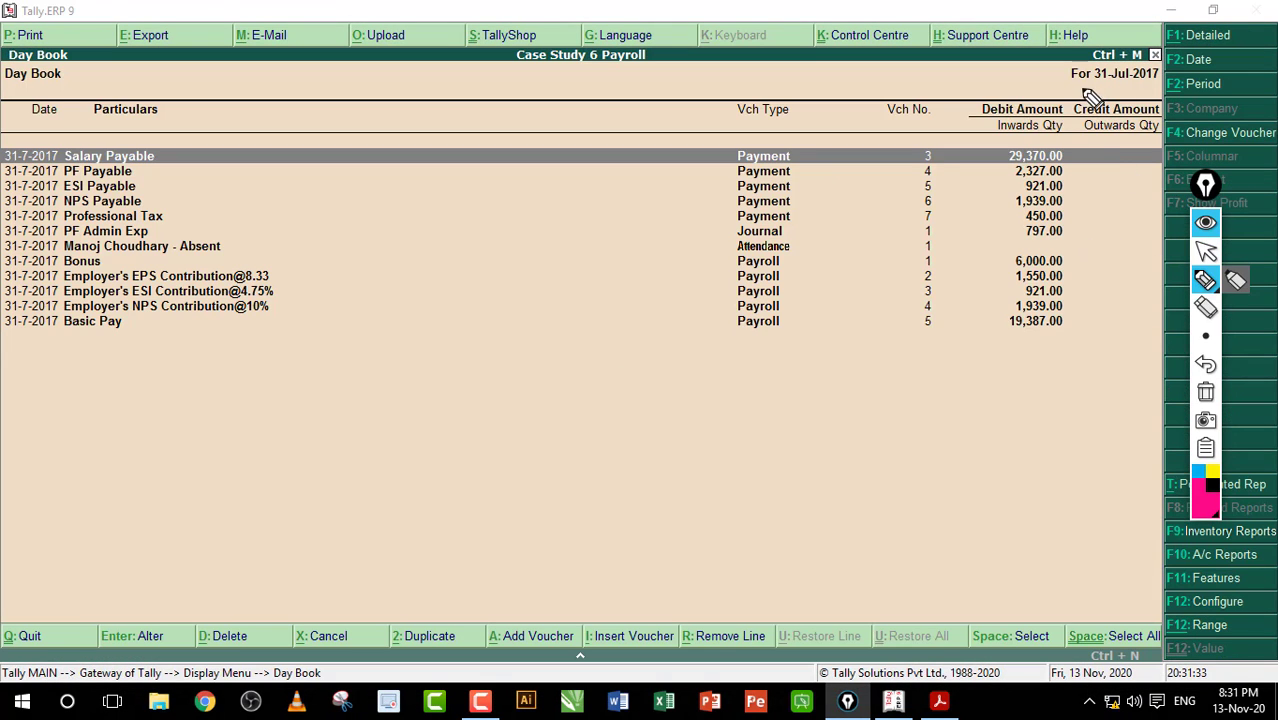
pyautogui.moveTo(1100, 106)
pyautogui.mouseDown()
pyautogui.moveTo(1045, 88)
pyautogui.moveTo(1105, 108)
pyautogui.mouseUp()
pyautogui.moveTo(254, 190); pyautogui.dragTo(370, 162)
pyautogui.moveTo(321, 236); pyautogui.dragTo(393, 200)
pyautogui.moveTo(308, 311); pyautogui.dragTo(418, 280)
pyautogui.moveTo(274, 398); pyautogui.dragTo(425, 343)
pyautogui.click(1205, 393)
pyautogui.click(1206, 251)
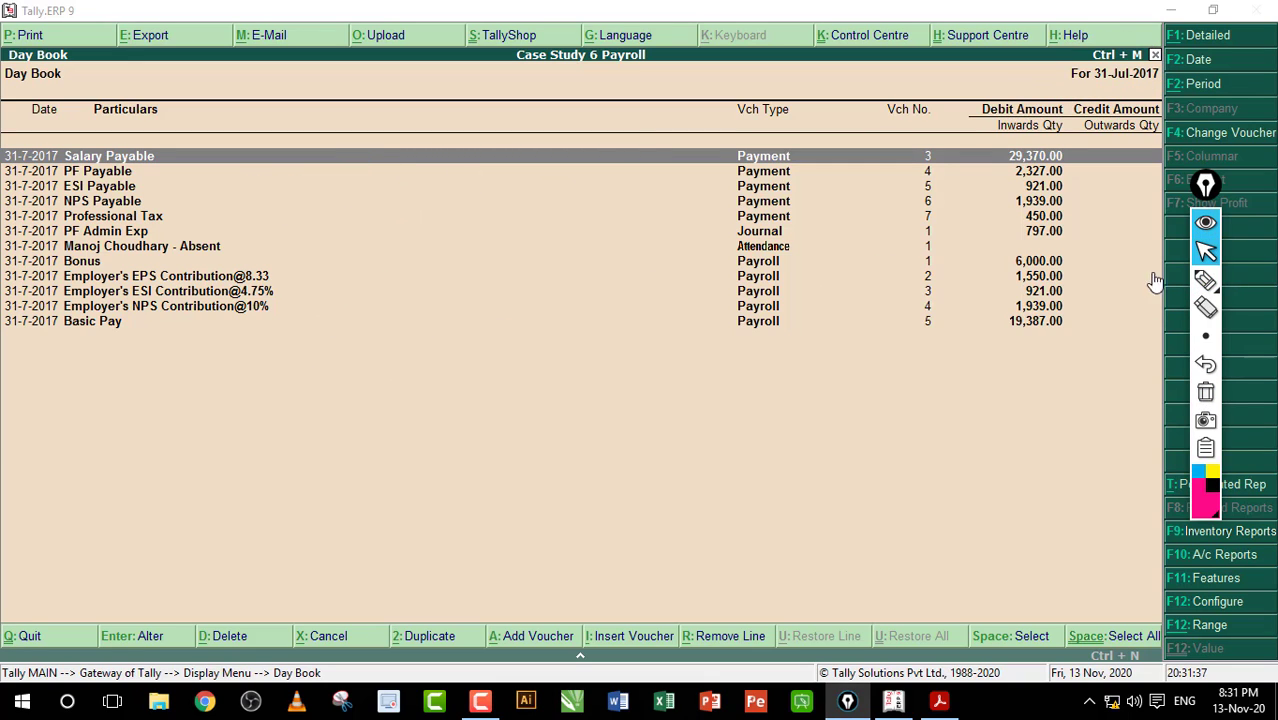
# Step: Close the Day Book and go to Payroll Info. > Salary Details > Define
pyautogui.press('Escape')
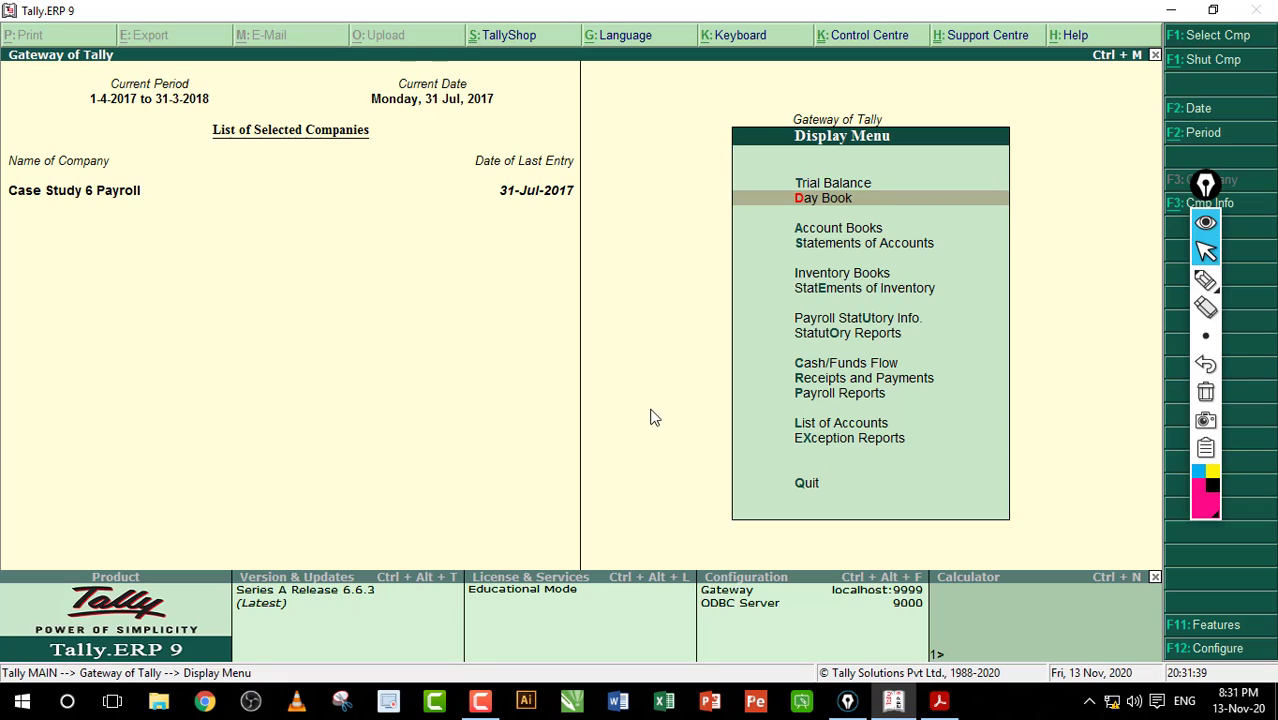
pyautogui.press('Escape')
pyautogui.press('Escape')
pyautogui.press('n')
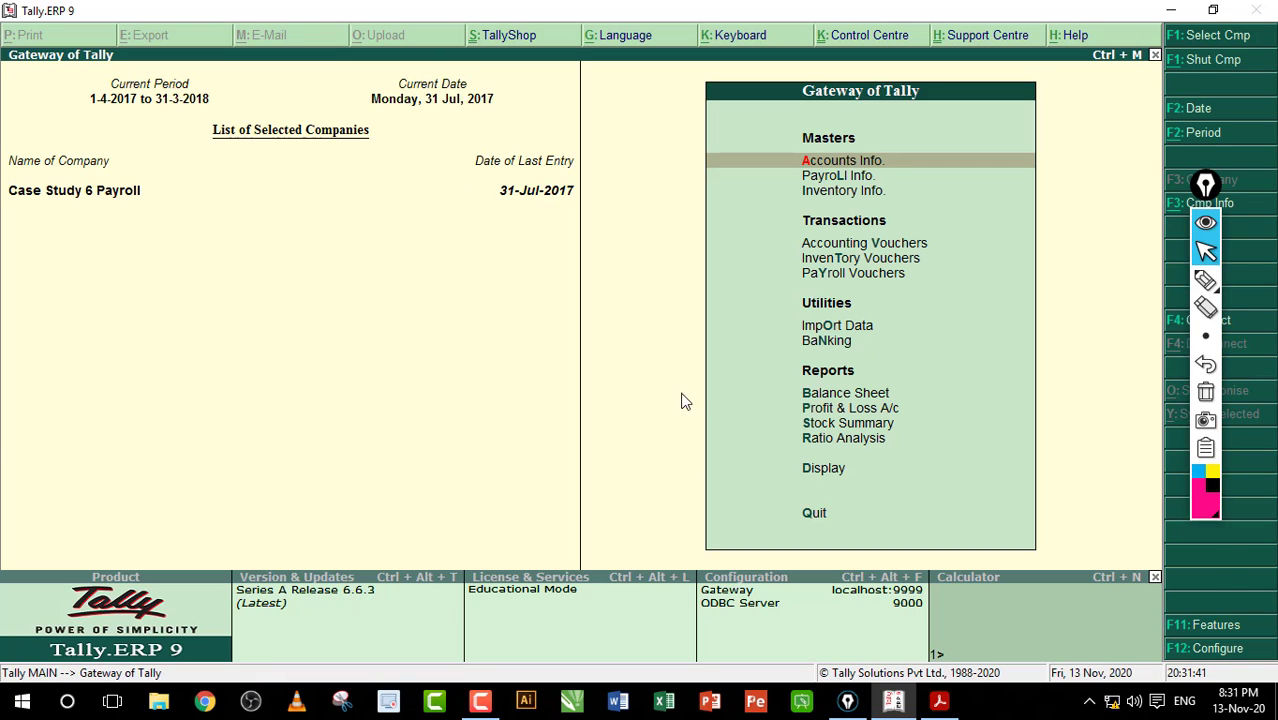
pyautogui.click(840, 177)
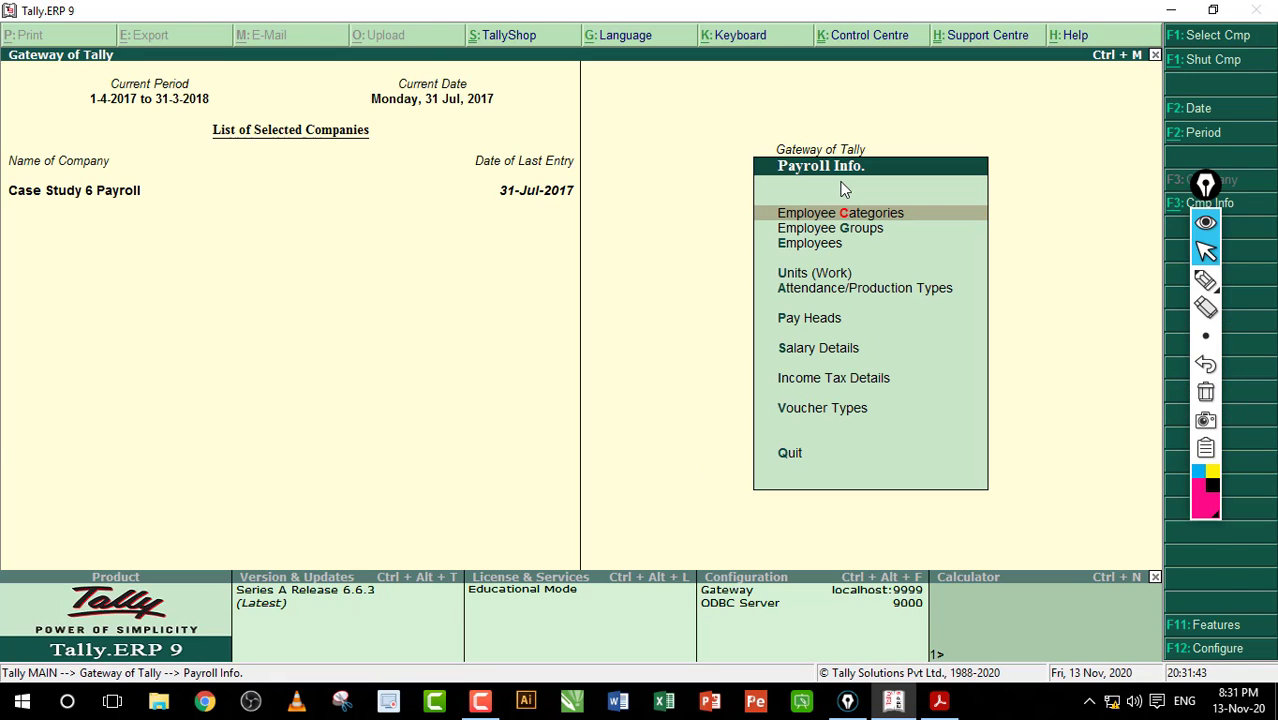
pyautogui.press('Down')
pyautogui.press('Down')
pyautogui.press('Down')
pyautogui.press('Down')
pyautogui.press('Down')
pyautogui.press('Down')
pyautogui.press('Return')
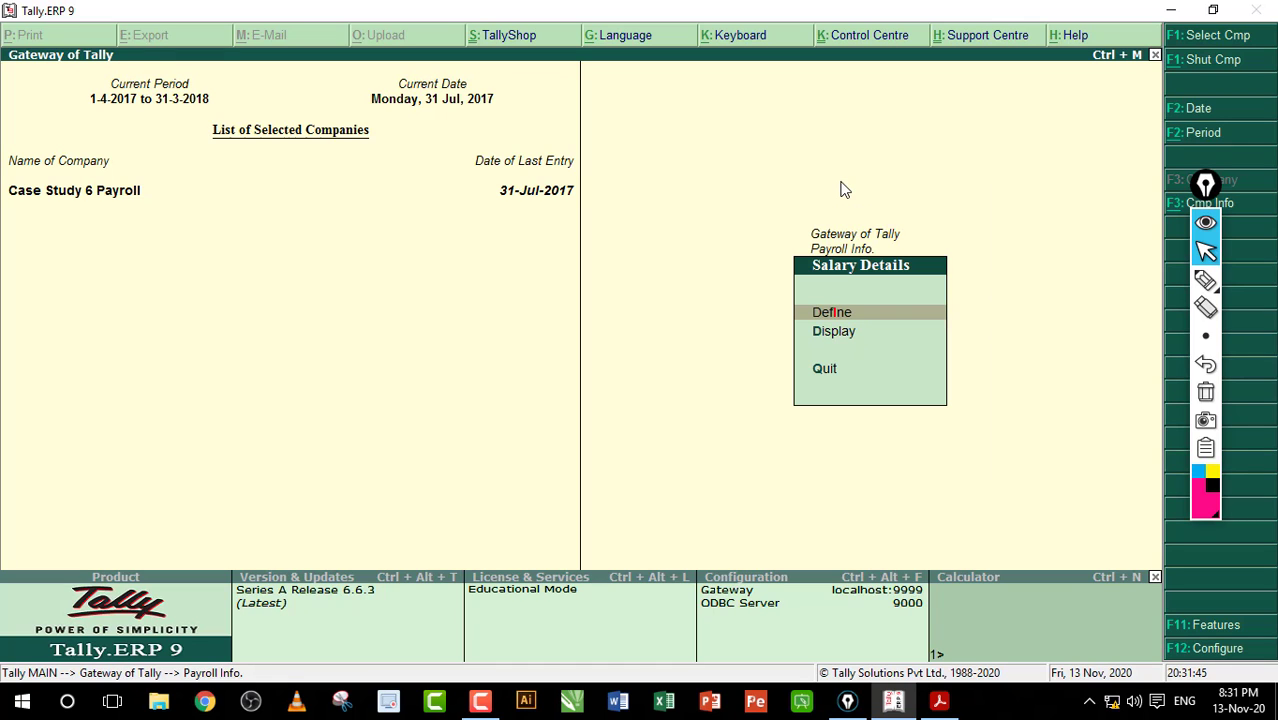
pyautogui.press('Return')
# Step: Open the third employee's salary details and circle the 7,000 Basic Pay rate
pyautogui.press('Down')
pyautogui.press('Down')
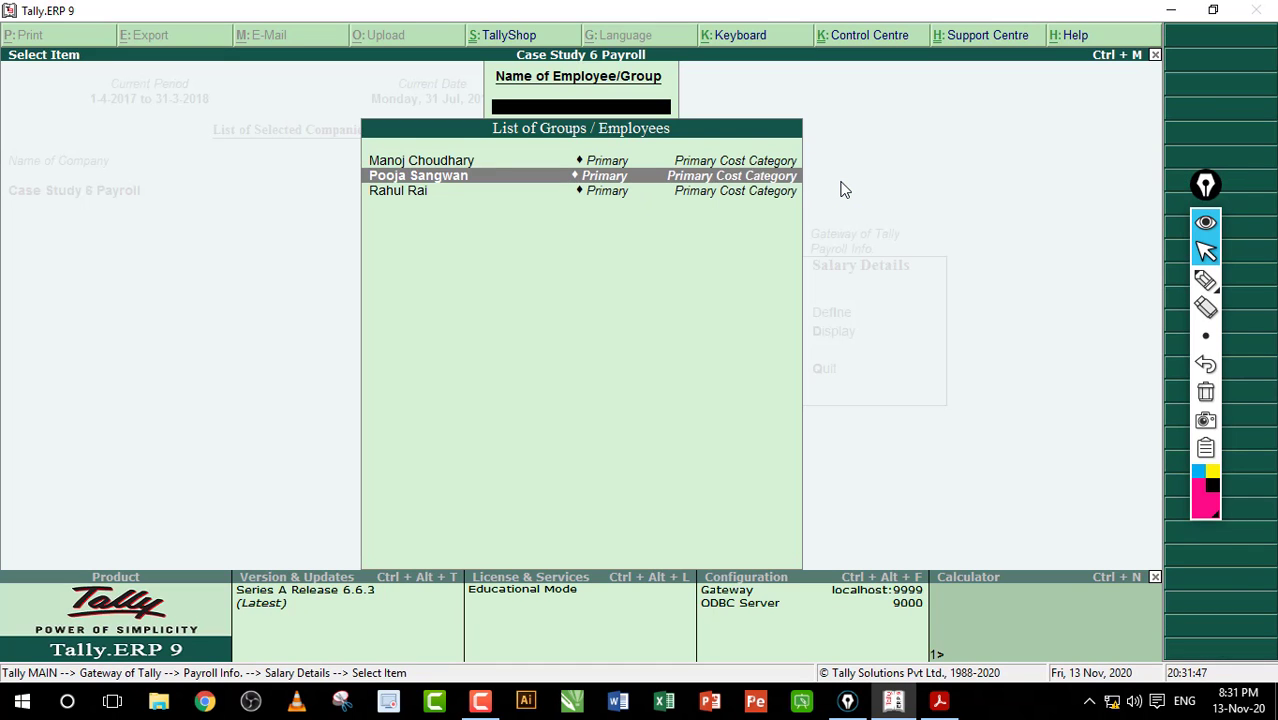
pyautogui.press('Return')
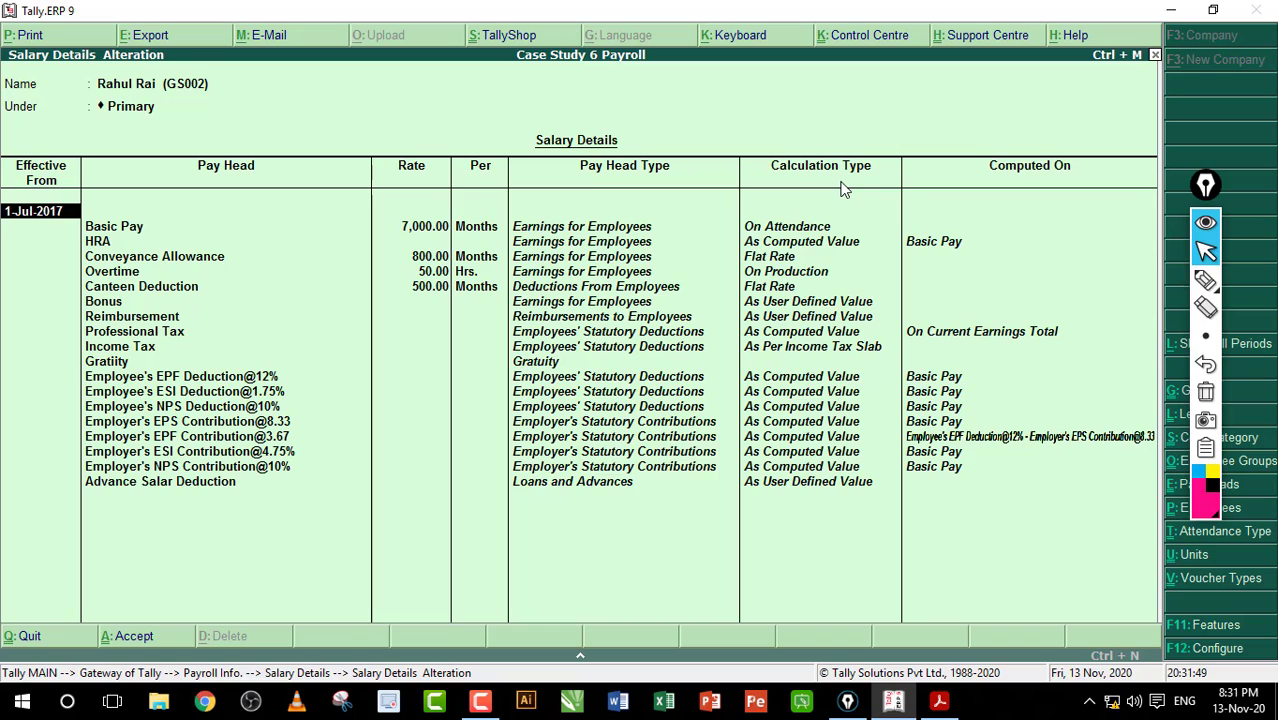
pyautogui.click(1205, 280)
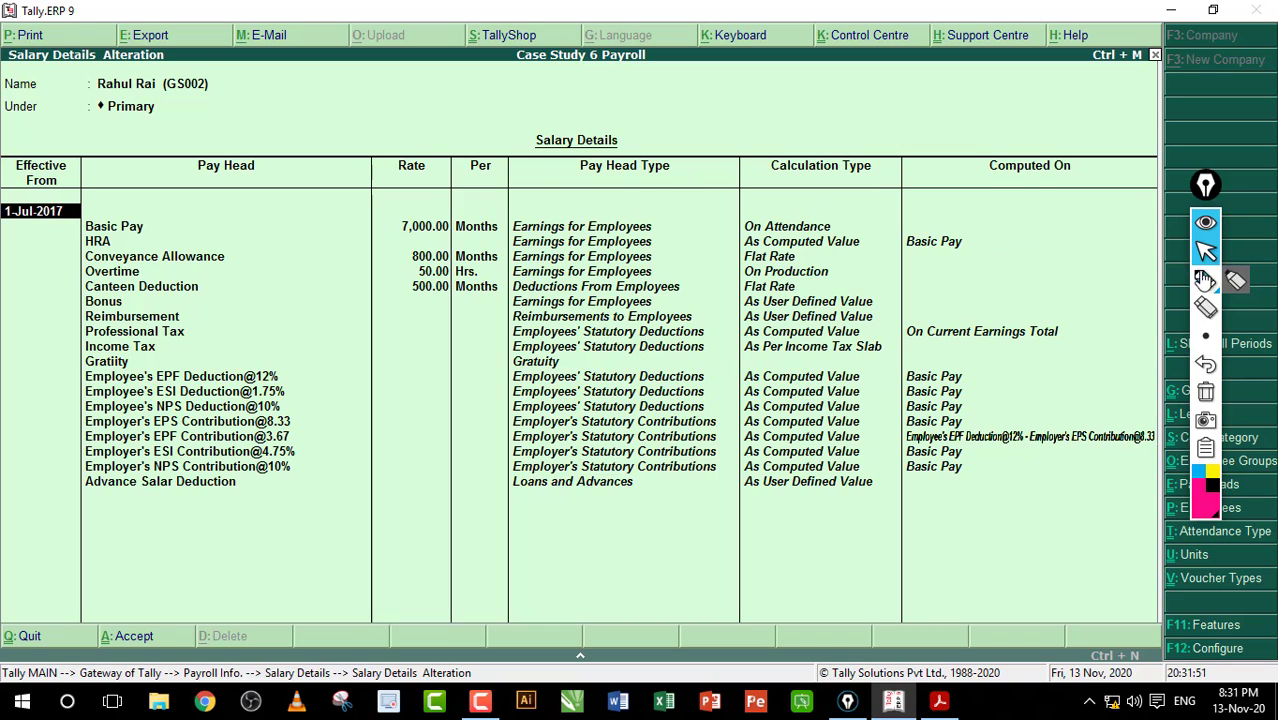
pyautogui.moveTo(234, 229)
pyautogui.mouseDown()
pyautogui.moveTo(344, 218)
pyautogui.moveTo(324, 240)
pyautogui.moveTo(430, 237)
pyautogui.moveTo(374, 240)
pyautogui.moveTo(420, 250)
pyautogui.mouseUp()
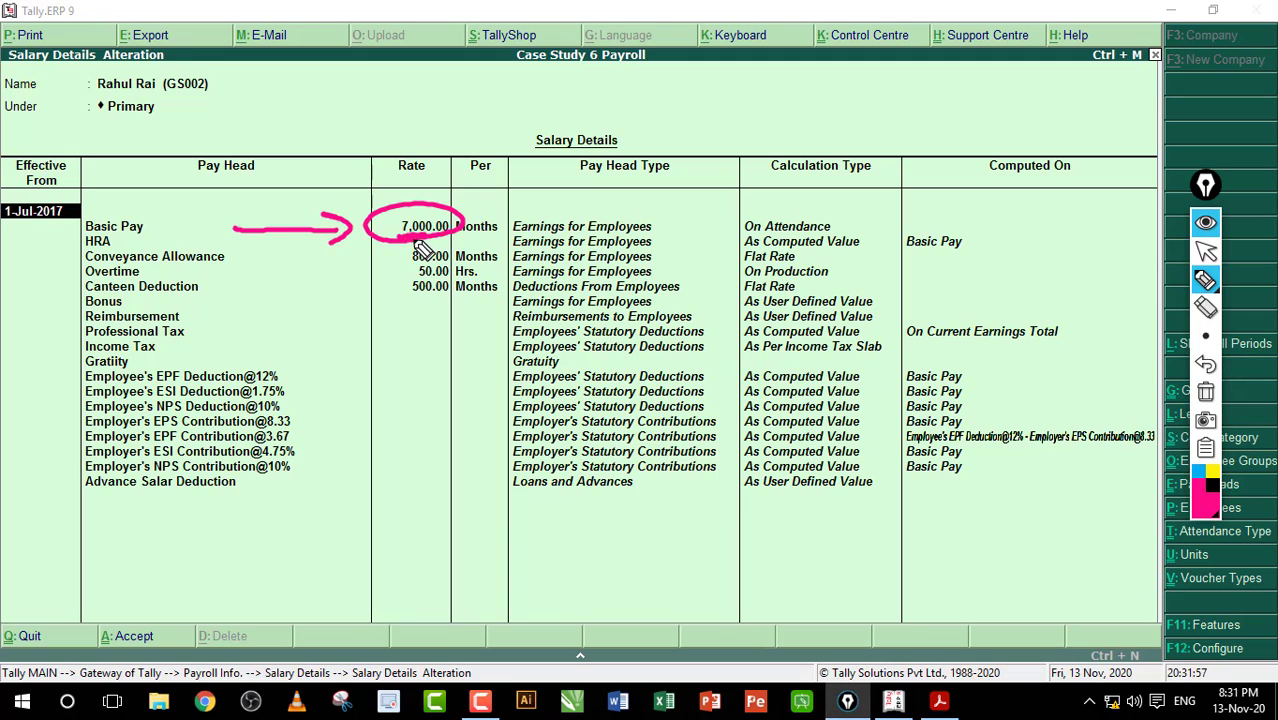
pyautogui.click(1205, 392)
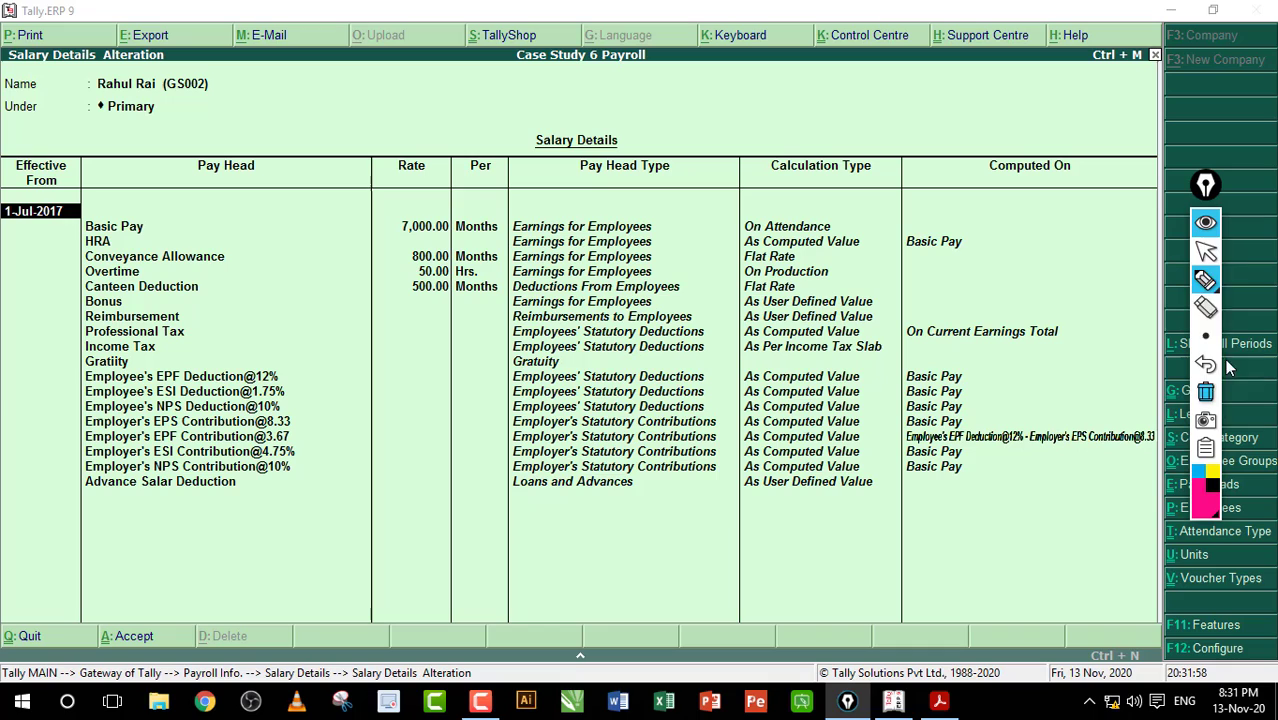
pyautogui.click(1205, 250)
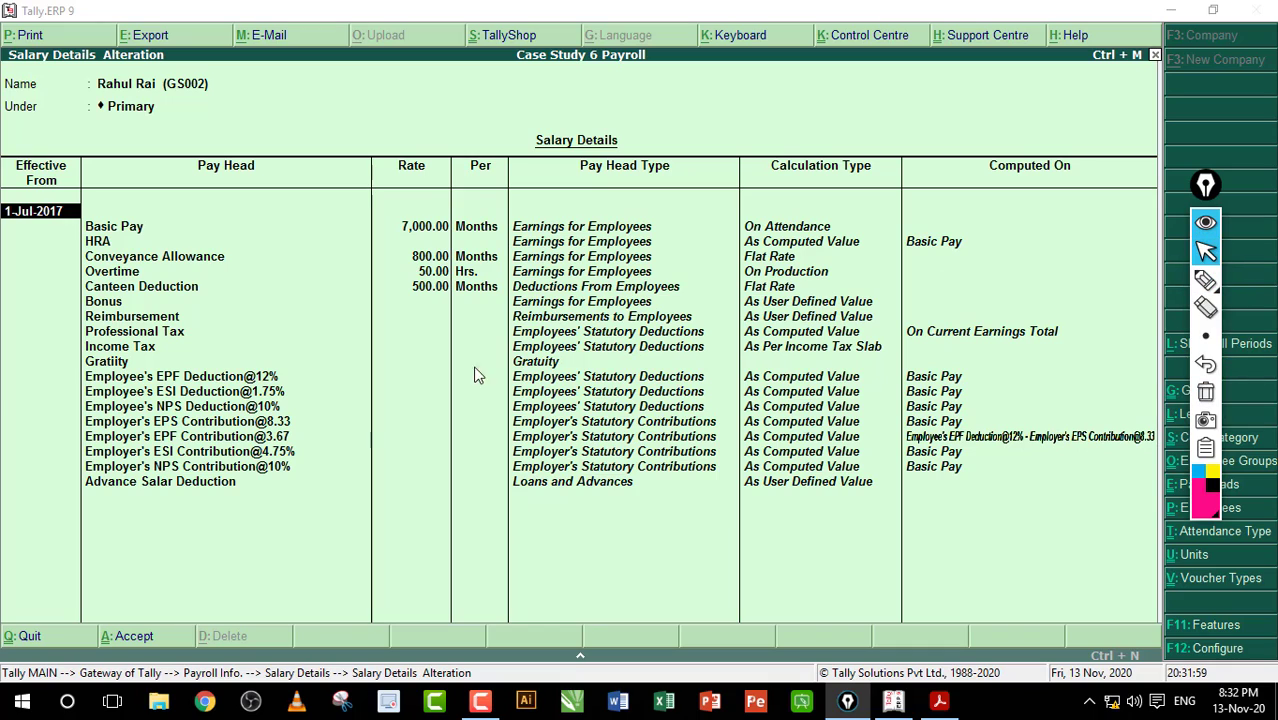
# Step: End the pay-head list after Advance Salary Deduction to start a new Effective From row
pyautogui.click(177, 482)
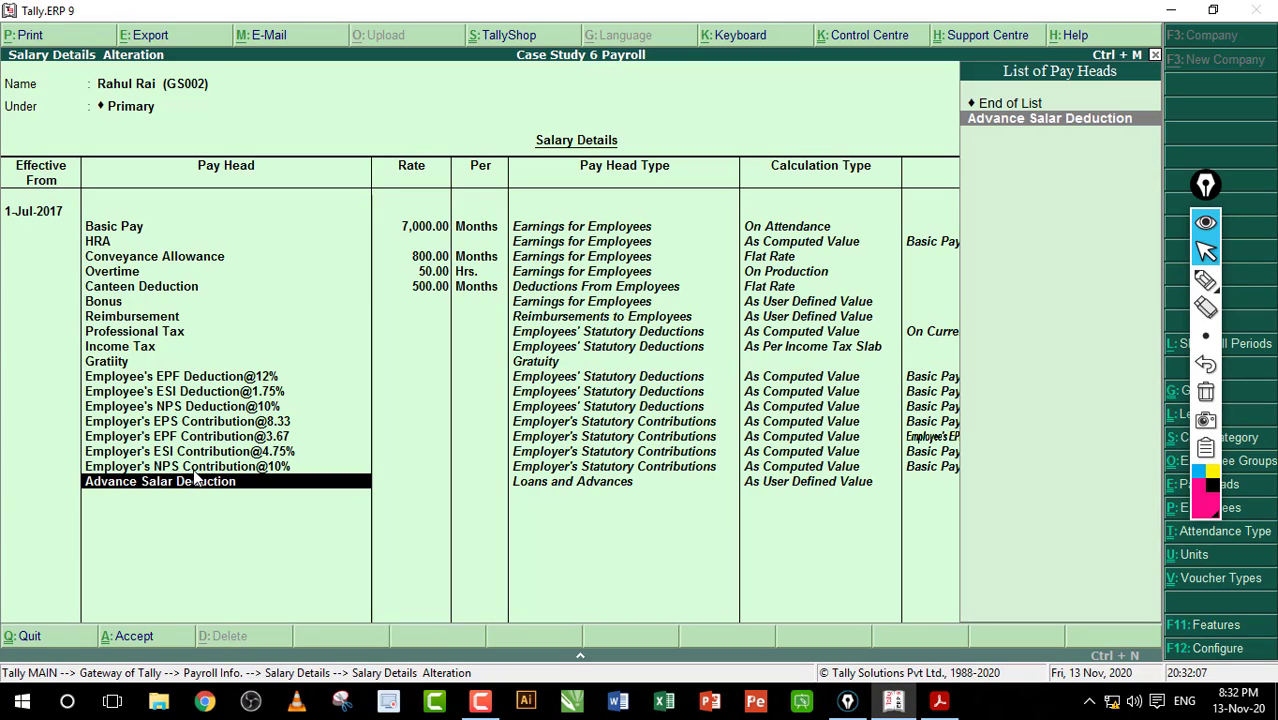
pyautogui.press('Return')
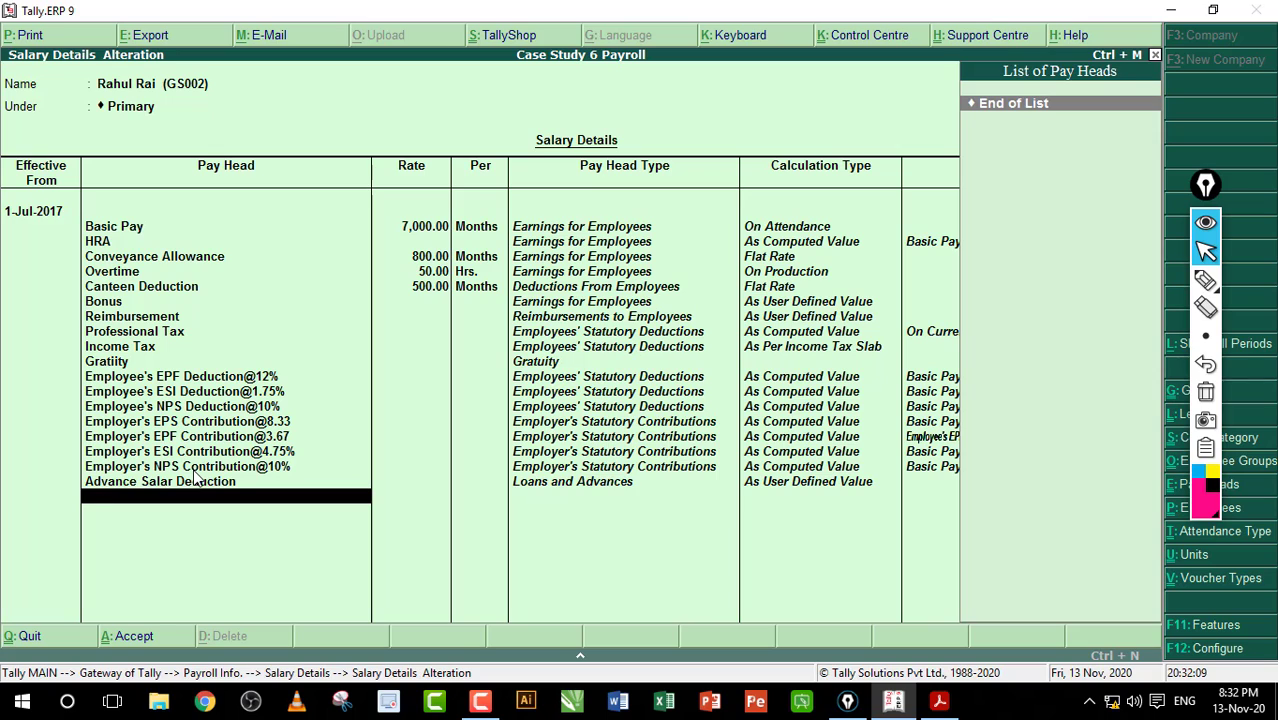
pyautogui.press('Return')
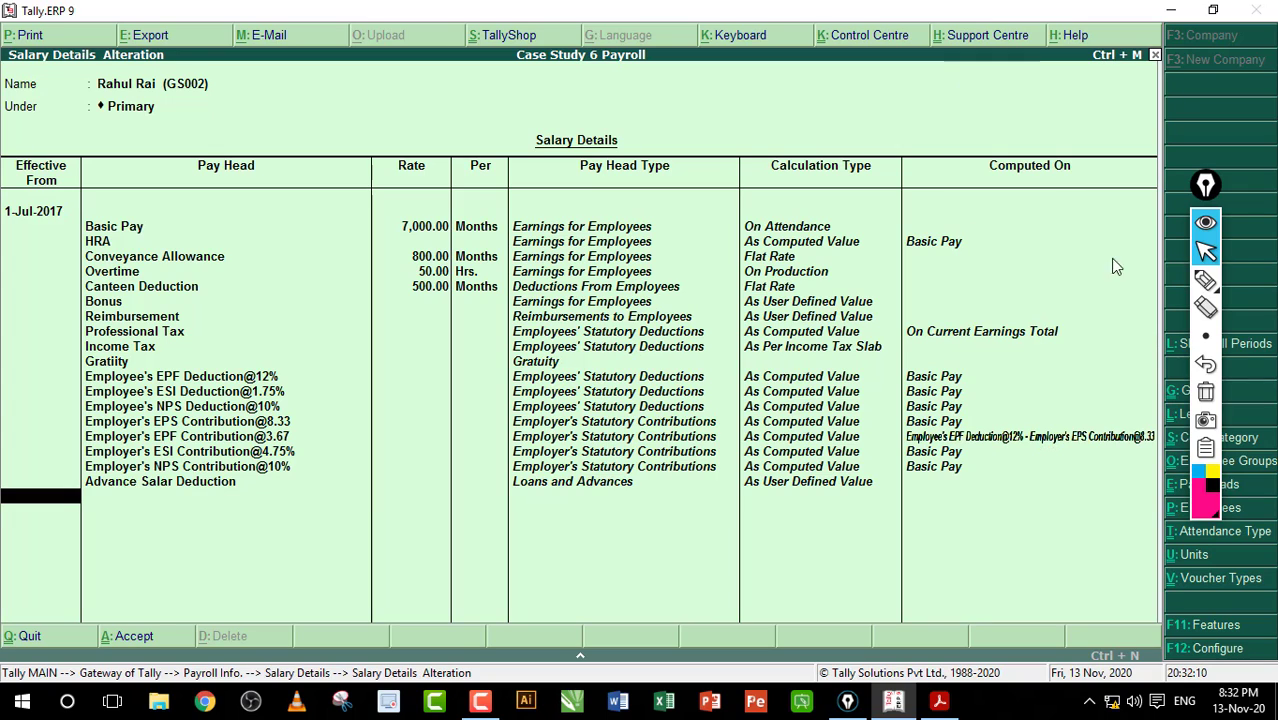
# Step: Set the new Effective From date to 1-Aug-2017
pyautogui.click(1205, 280)
pyautogui.moveTo(22, 513); pyautogui.dragTo(58, 503)
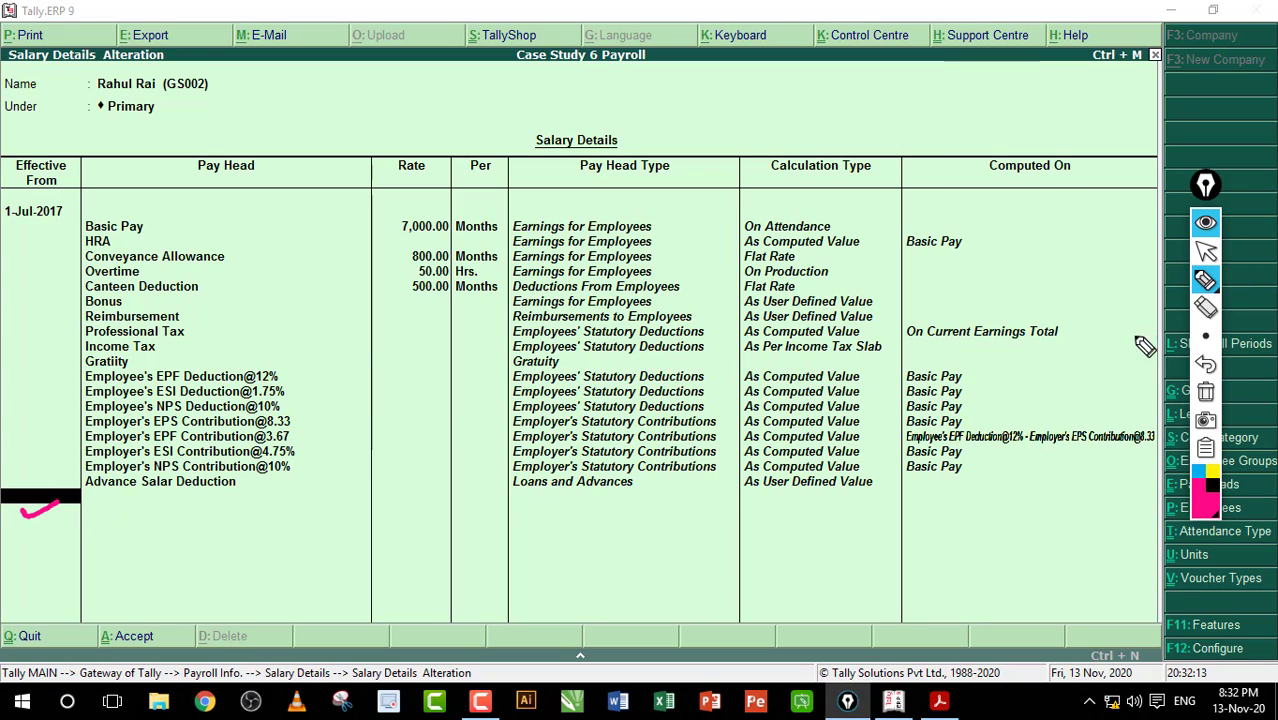
pyautogui.click(1205, 392)
pyautogui.click(1205, 251)
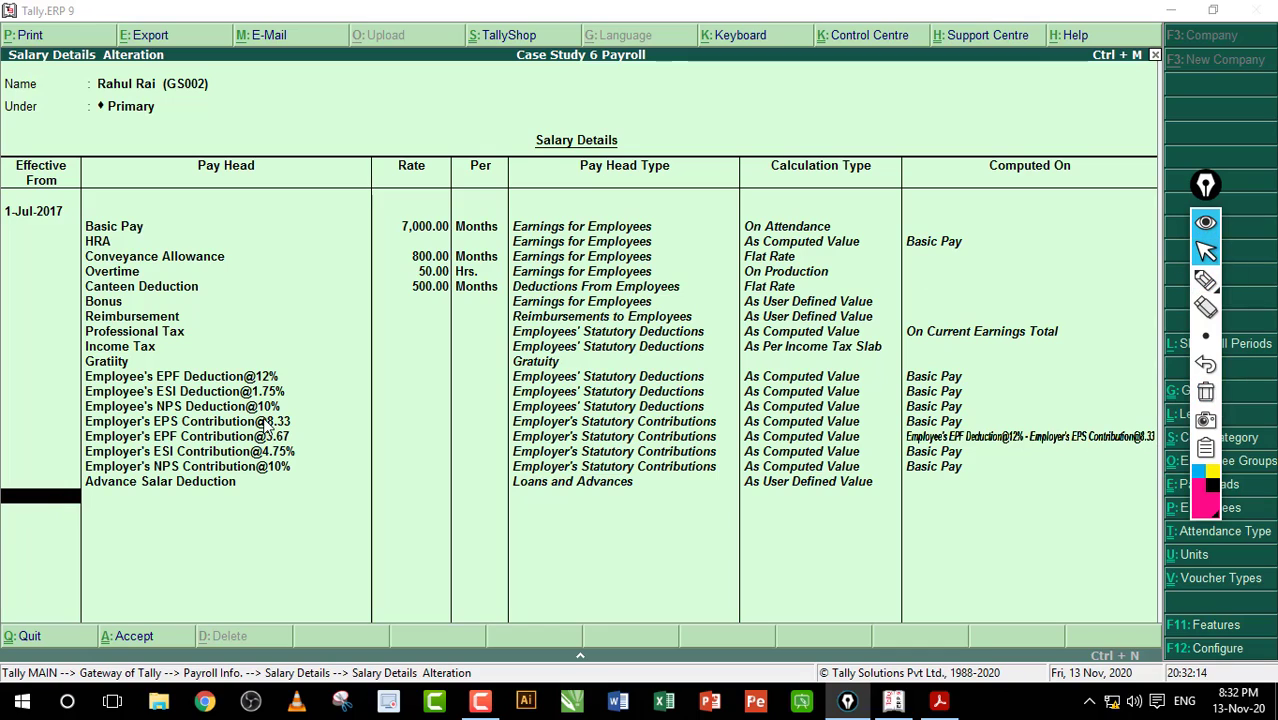
pyautogui.click(45, 507)
pyautogui.write('1')
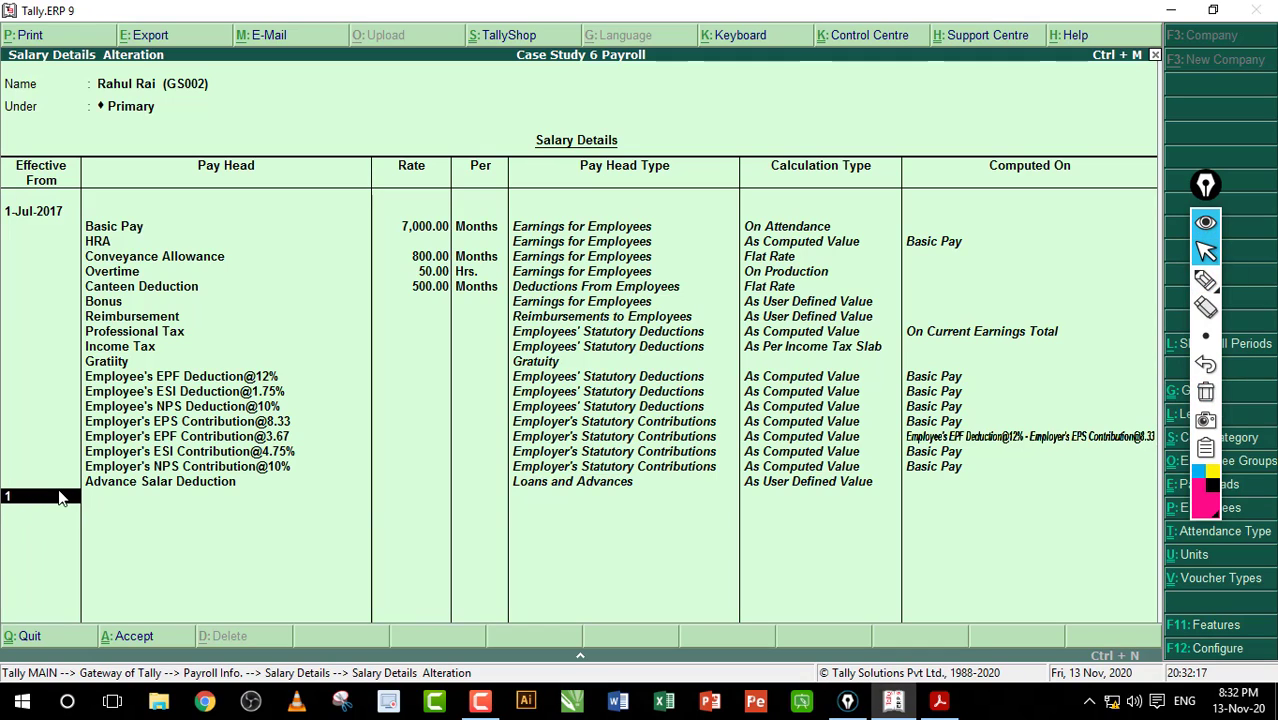
pyautogui.write('-8')
pyautogui.press('Return')
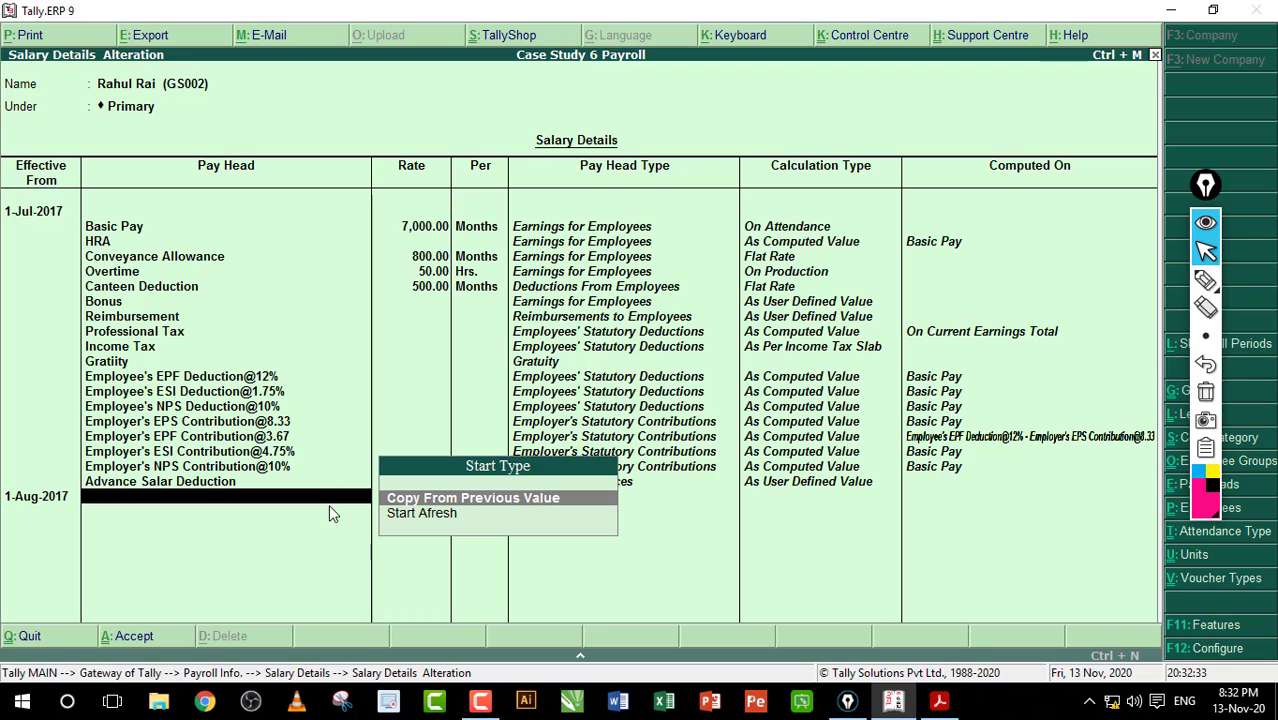
# Step: Start the structure afresh with Basic Pay at 9,000 per month, then bring the PDF forward
pyautogui.press('Down')
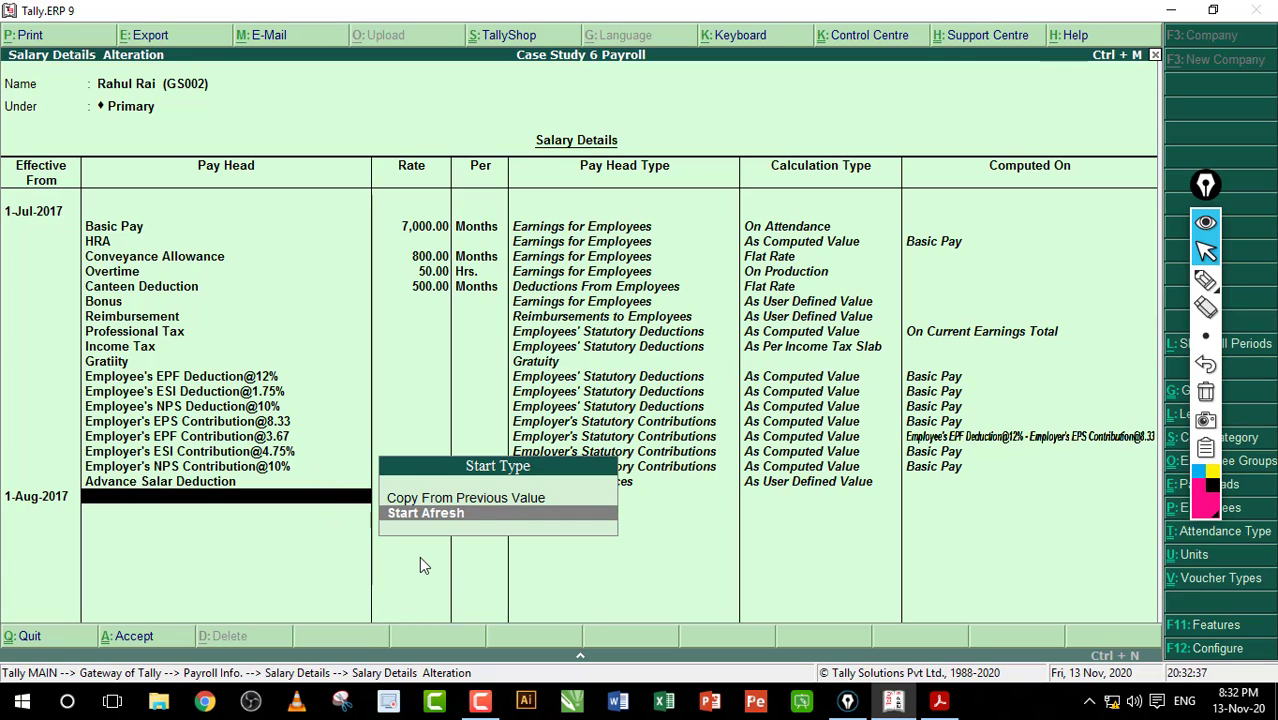
pyautogui.press('Return')
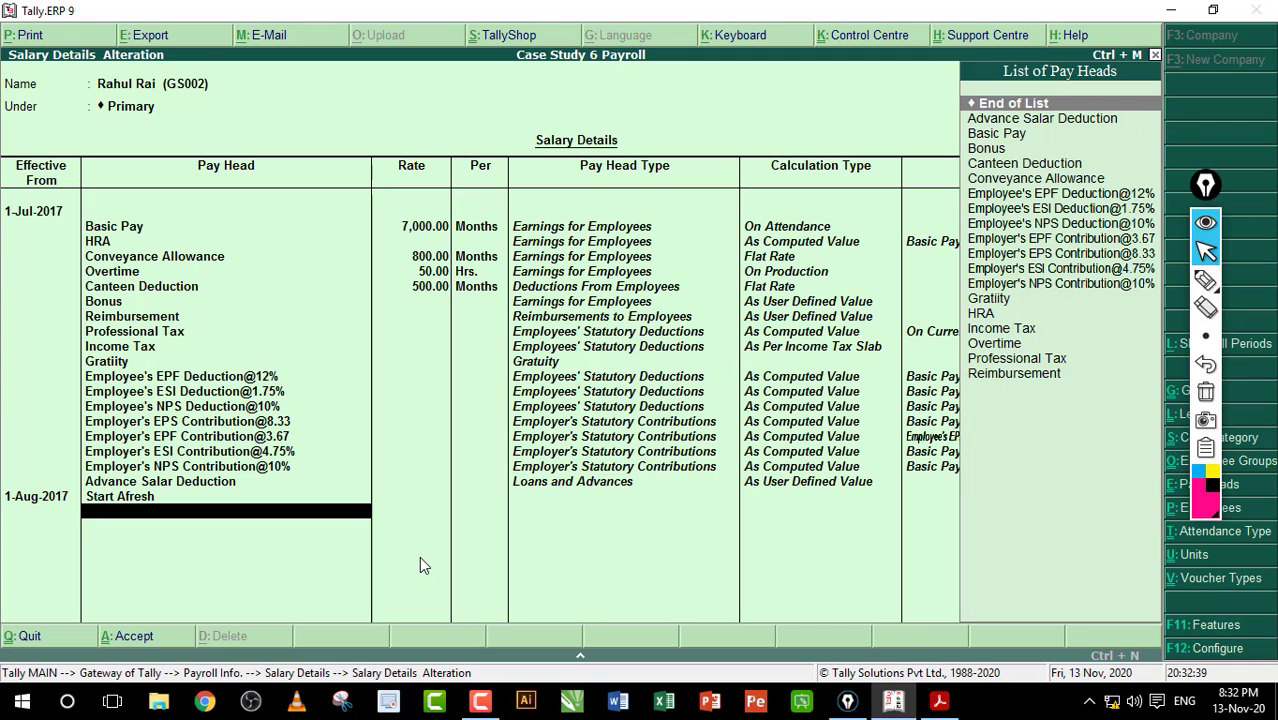
pyautogui.press('Down')
pyautogui.press('Down')
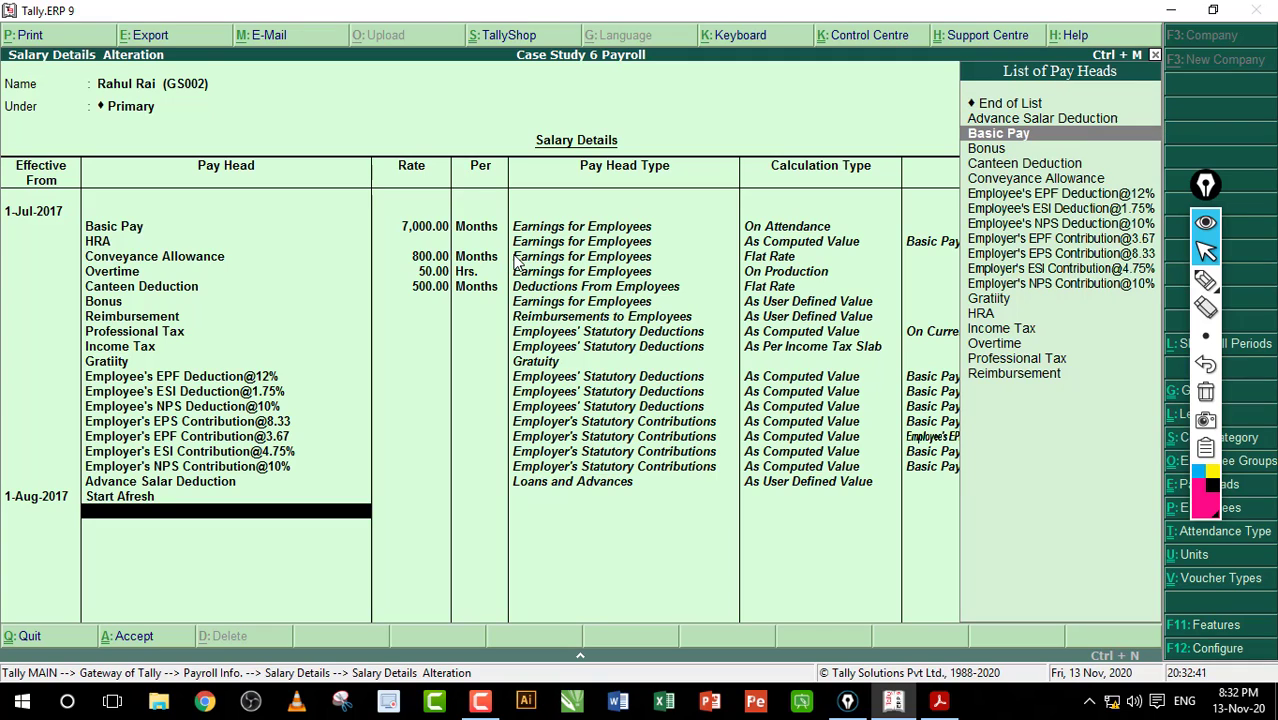
pyautogui.press('Return')
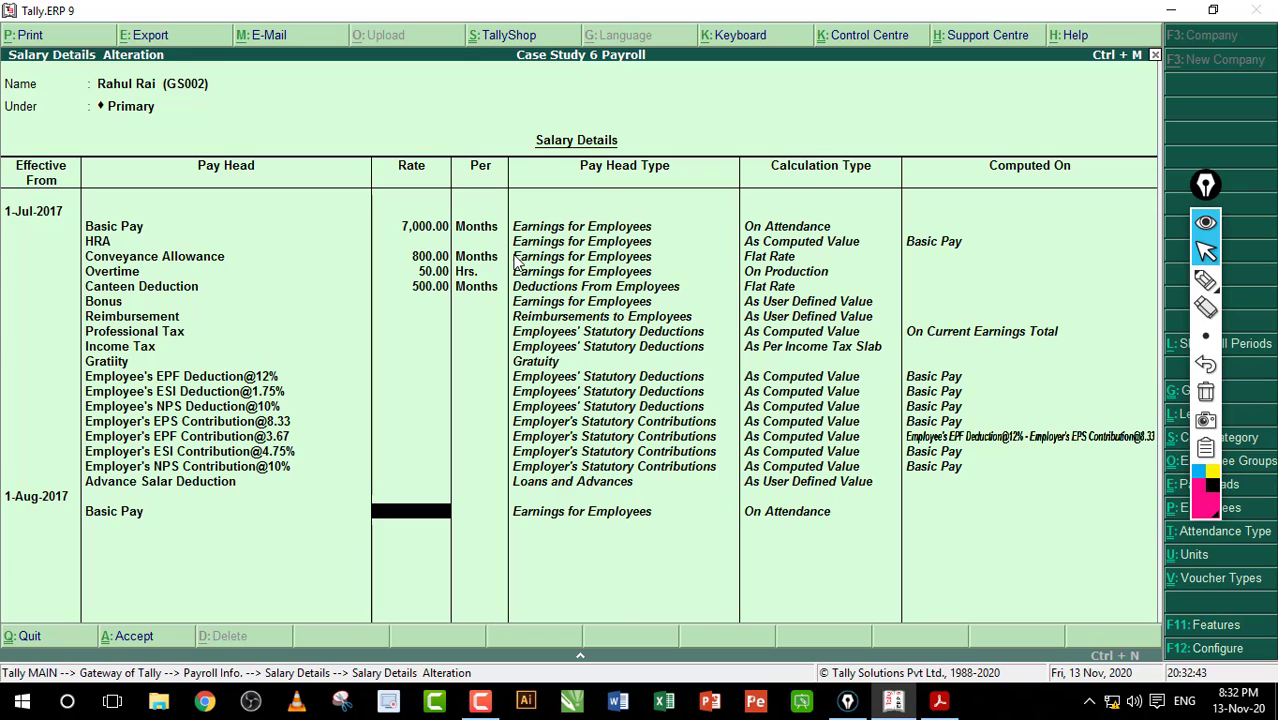
pyautogui.write('9000')
pyautogui.press('Return')
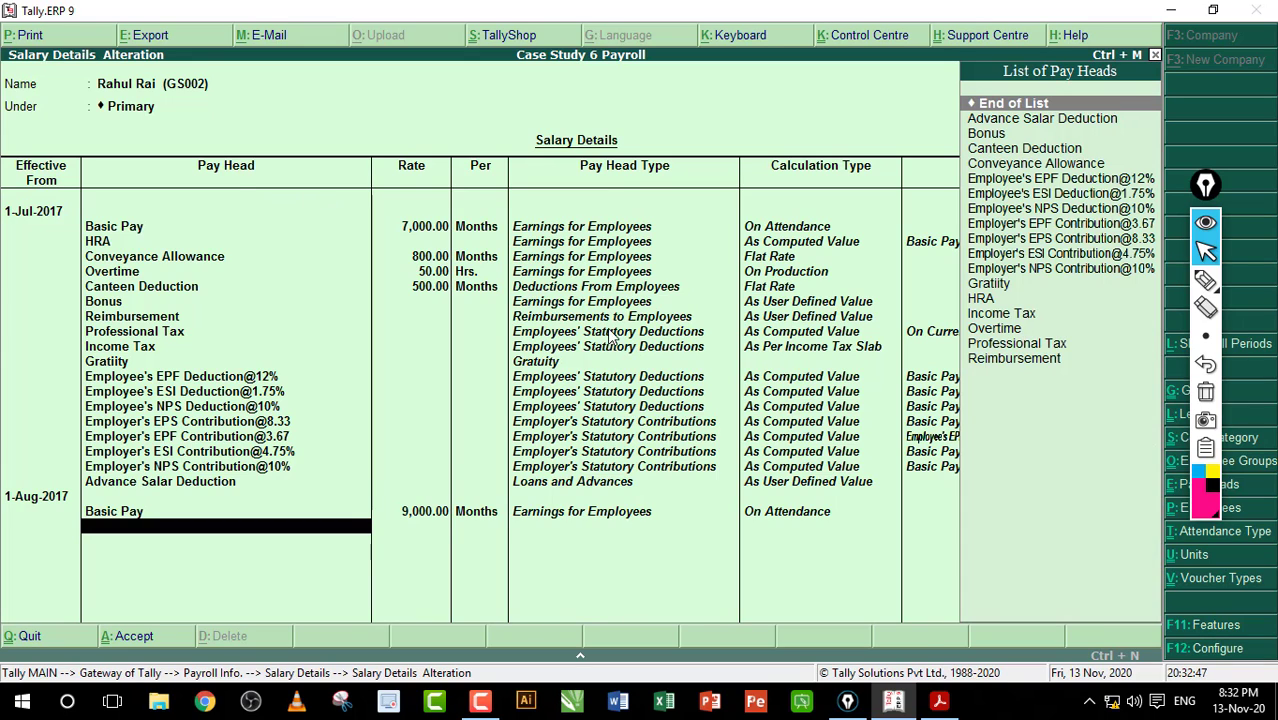
pyautogui.click(939, 700)
# Step: Underline the new 9,000 Basic, 20% HRA, conveyance, overtime and canteen values, then return to Tally
pyautogui.scroll(-2, 693, 337)
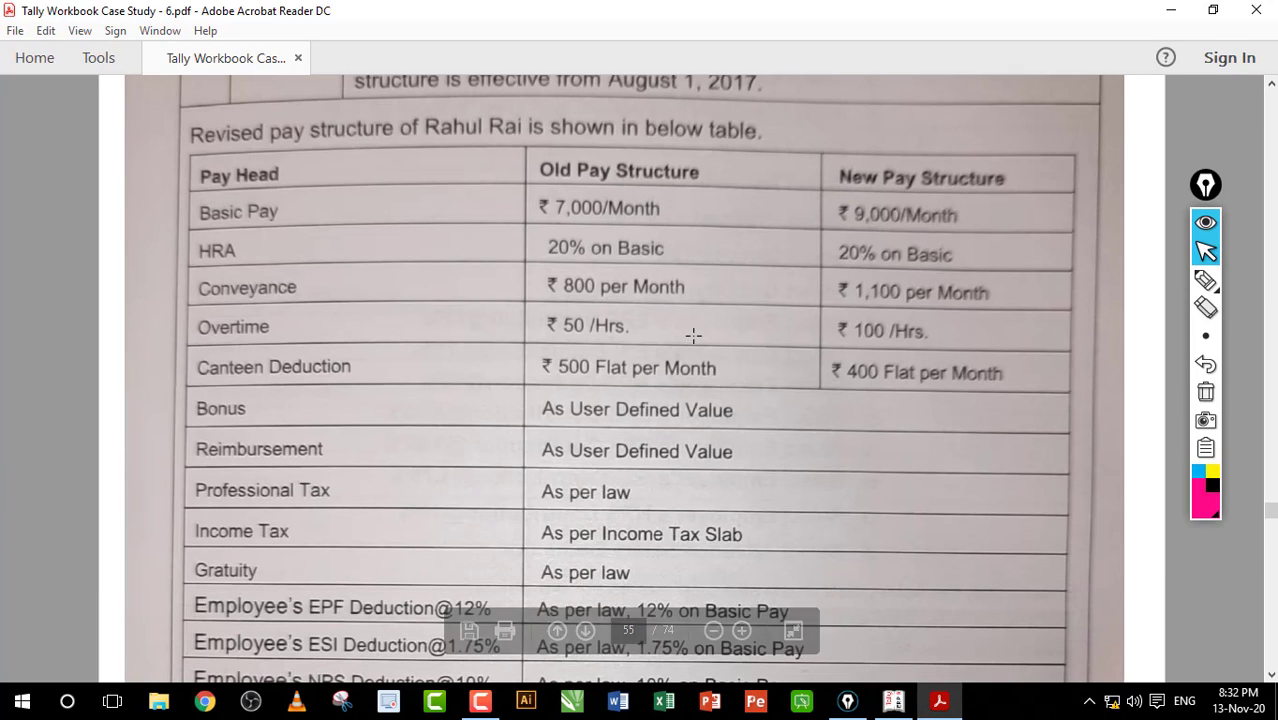
pyautogui.click(1205, 280)
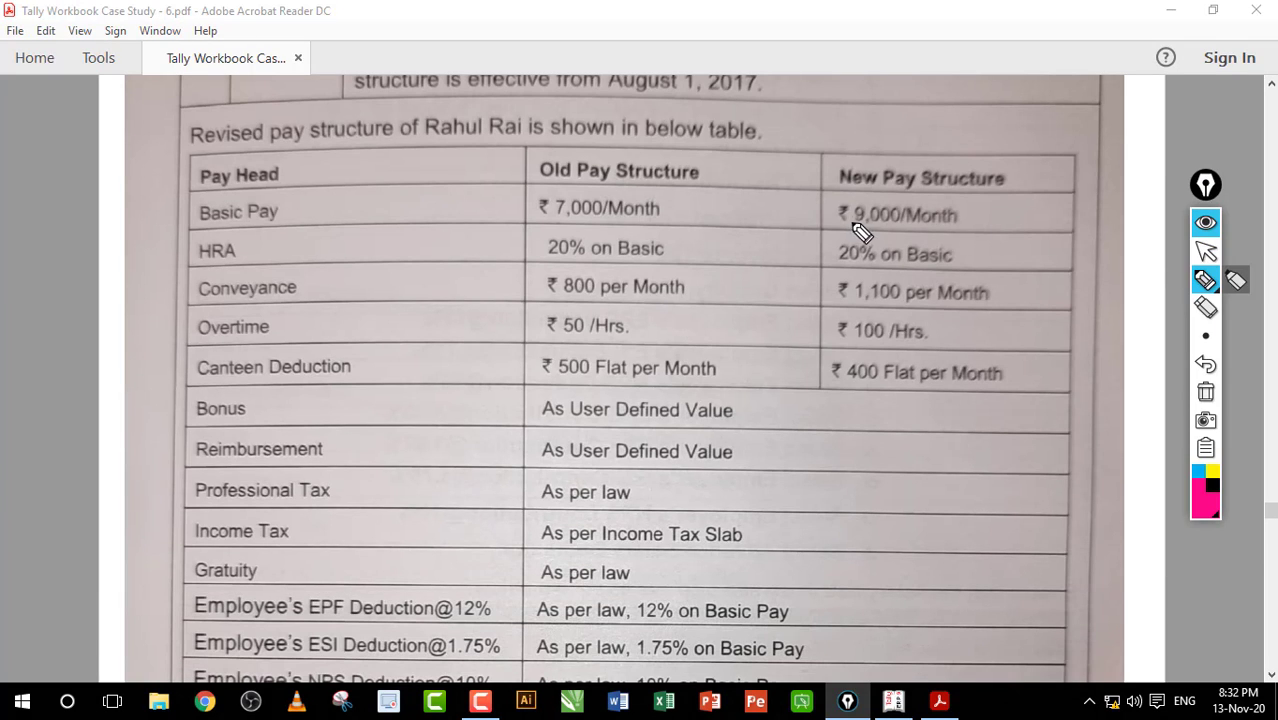
pyautogui.moveTo(848, 227); pyautogui.dragTo(936, 226)
pyautogui.moveTo(840, 263); pyautogui.dragTo(905, 263)
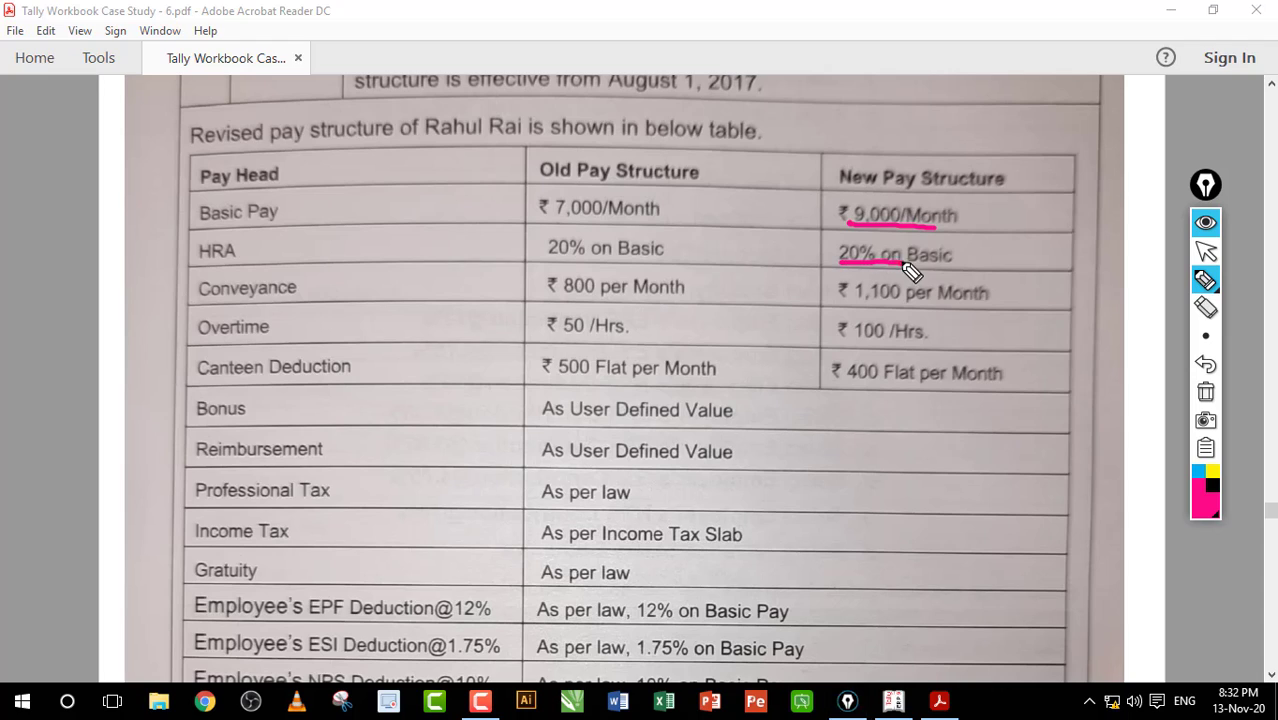
pyautogui.moveTo(804, 292); pyautogui.dragTo(845, 289)
pyautogui.moveTo(783, 326); pyautogui.dragTo(830, 321)
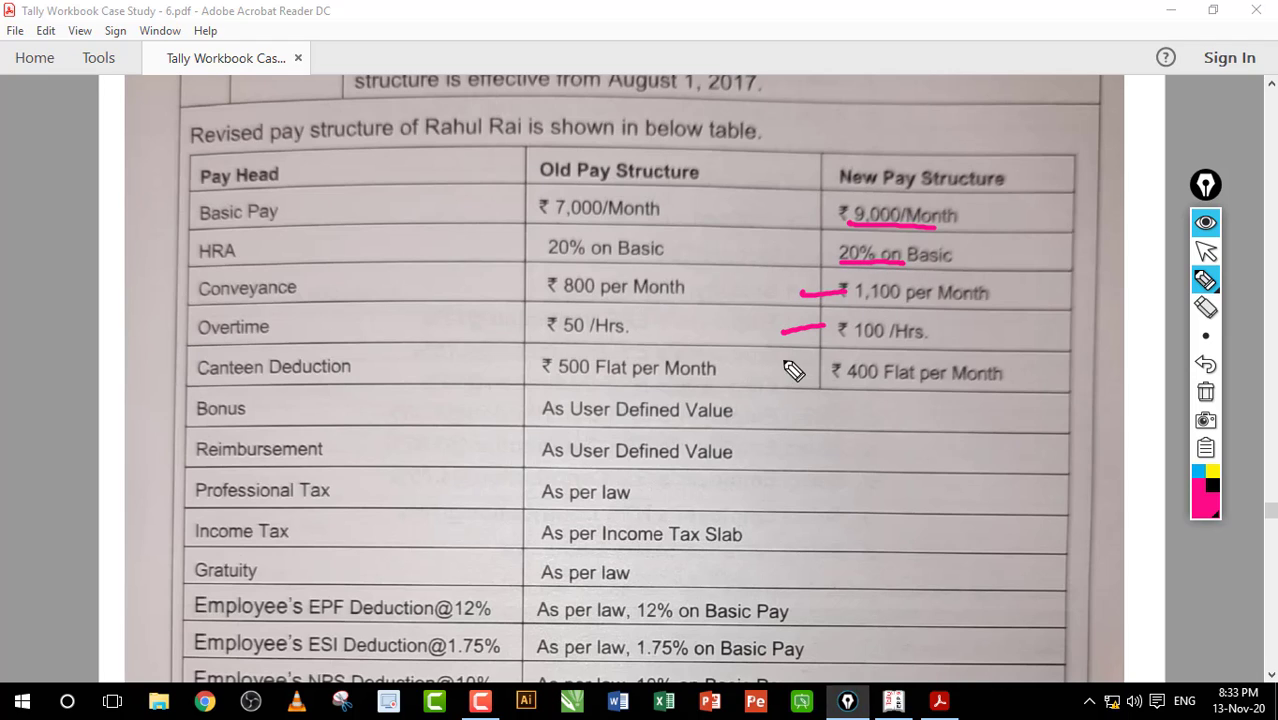
pyautogui.moveTo(785, 359); pyautogui.dragTo(829, 351)
pyautogui.click(1205, 392)
pyautogui.click(1203, 251)
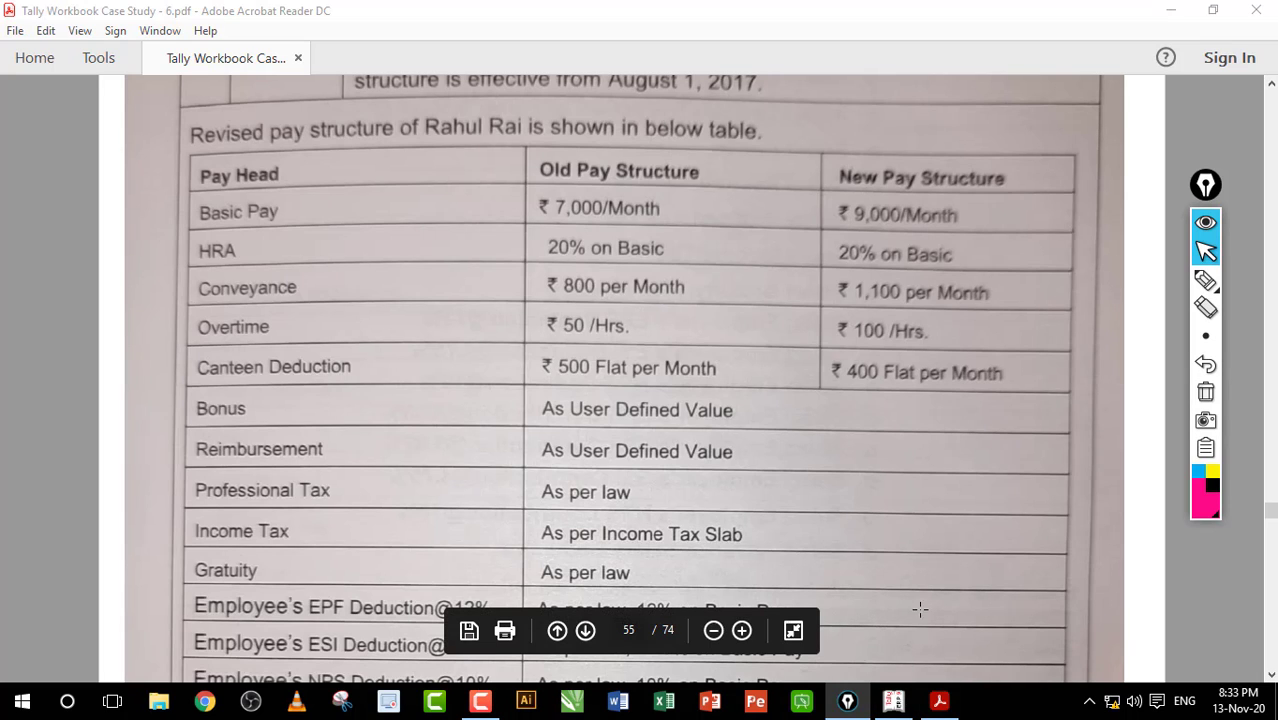
pyautogui.click(892, 700)
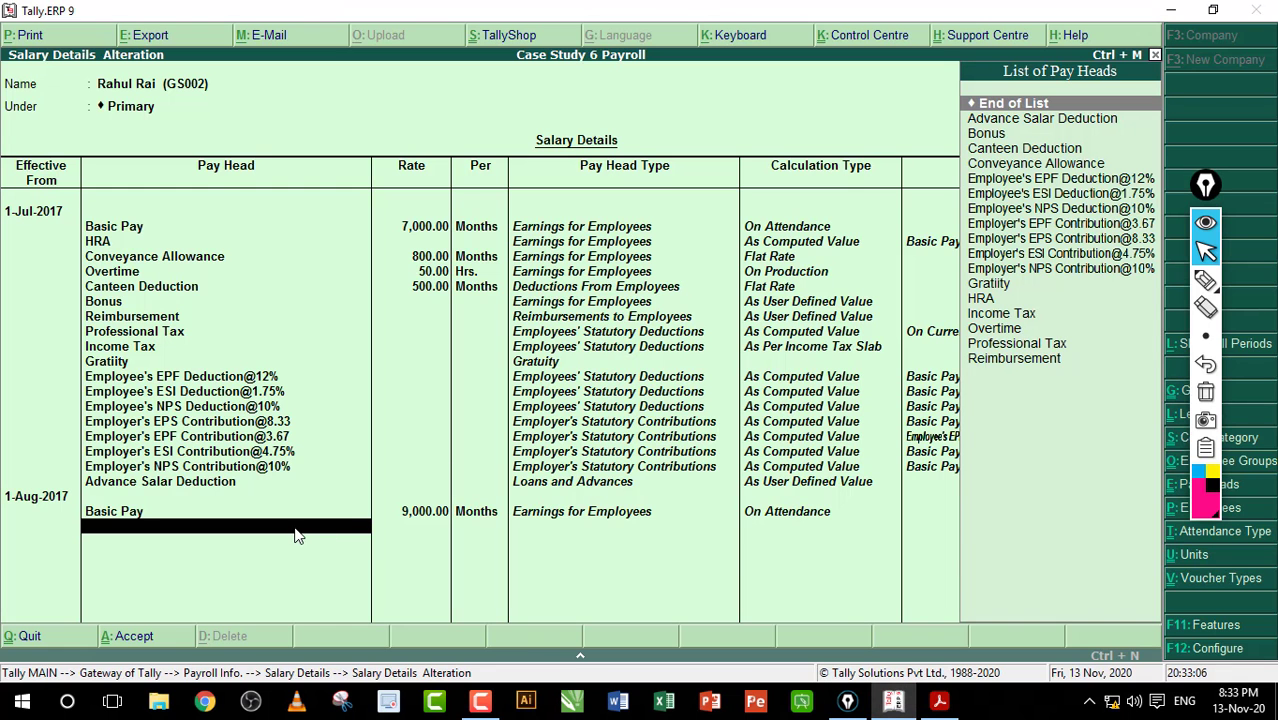
# Step: Add HRA and Conveyance Allowance at 1,100 per month to the new structure
pyautogui.write('Hr')
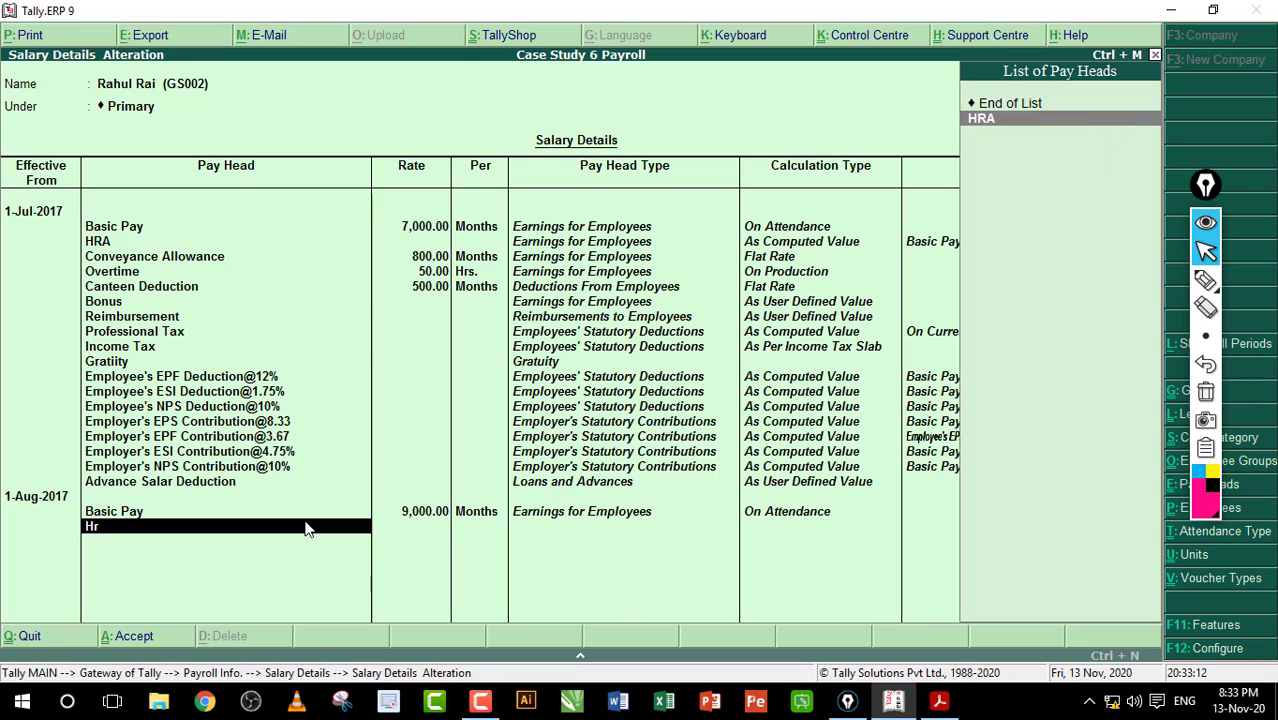
pyautogui.press('Return')
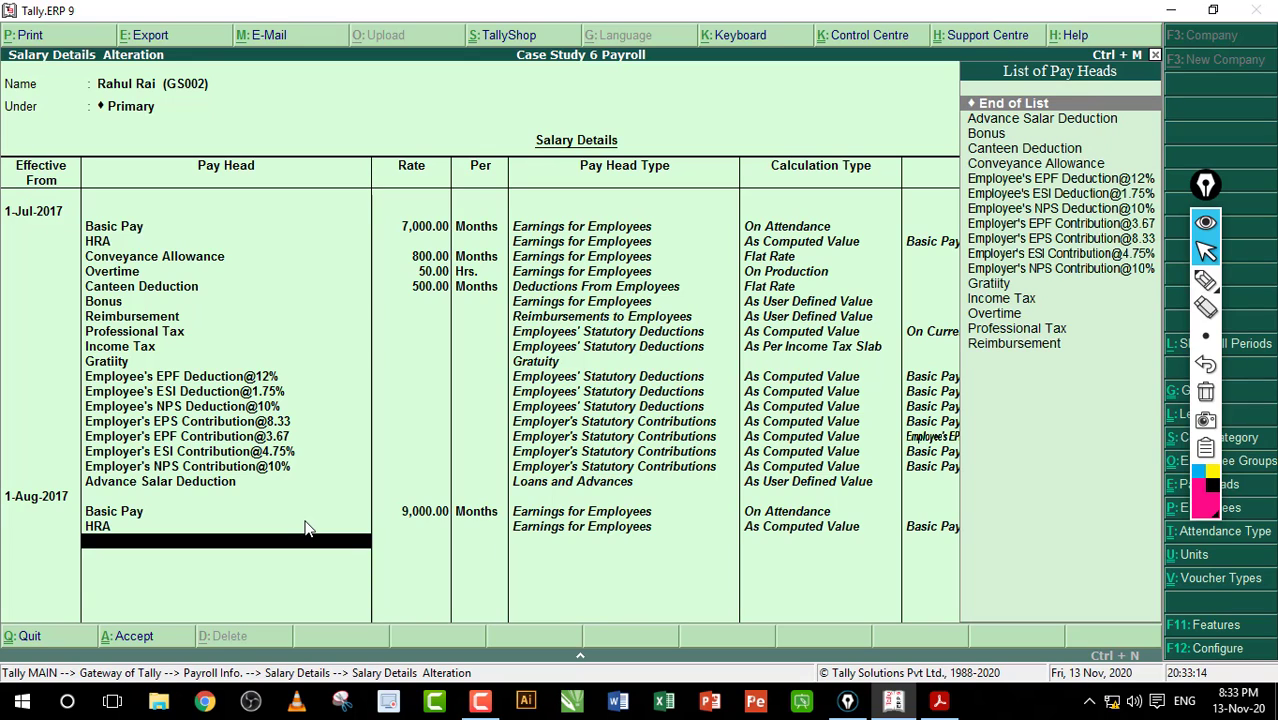
pyautogui.write('Con')
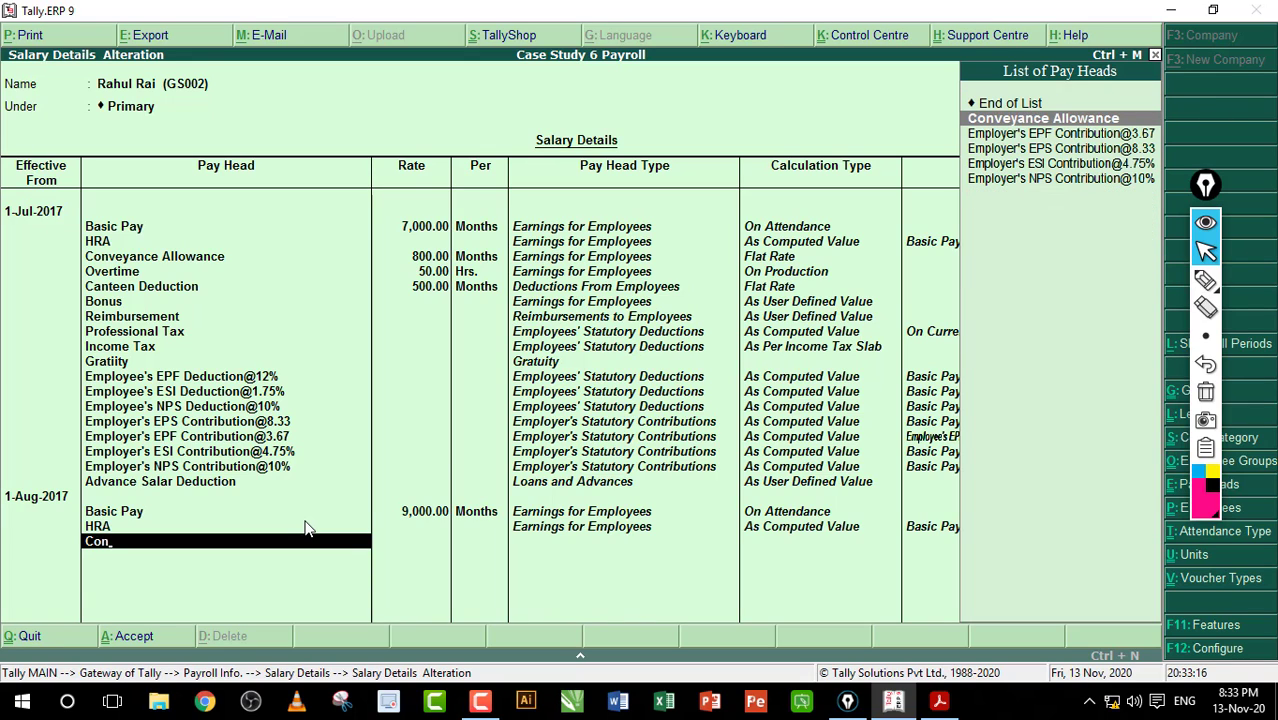
pyautogui.press('Return')
pyautogui.write('1')
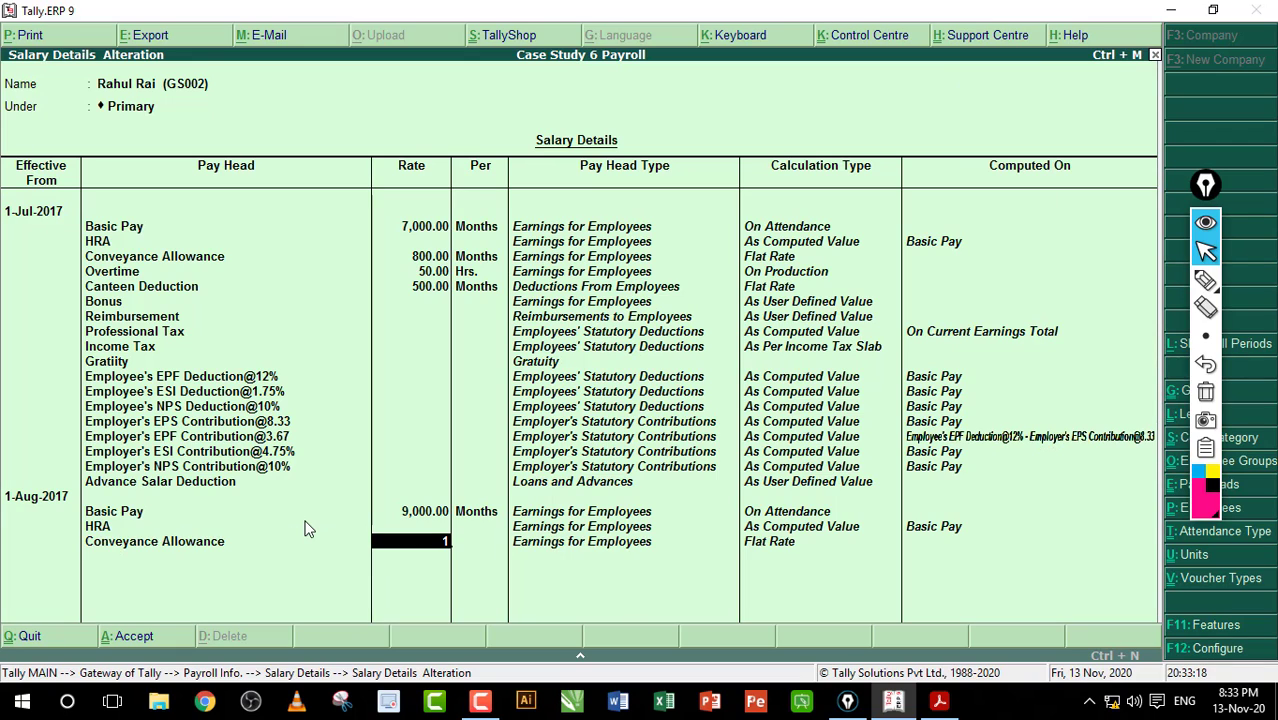
pyautogui.write('100')
pyautogui.press('Return')
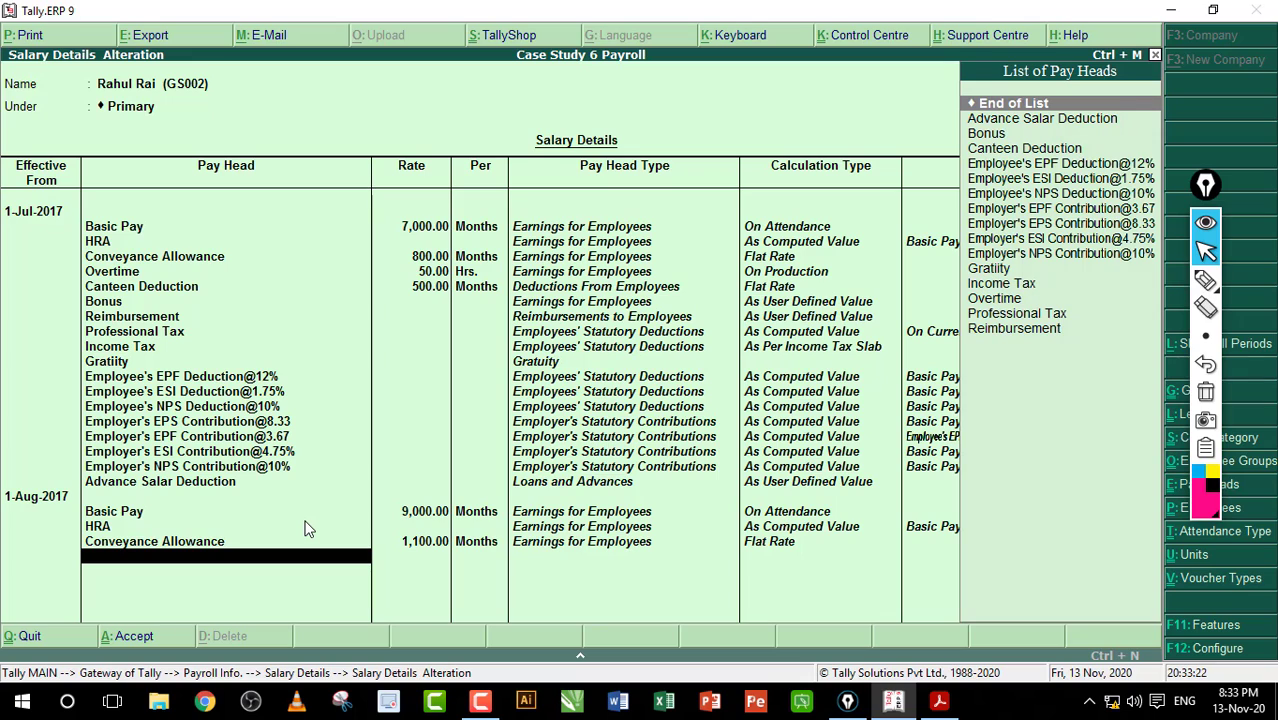
# Step: Add Overtime, correcting its rate from 1000 to 100 per hour
pyautogui.write('Ov')
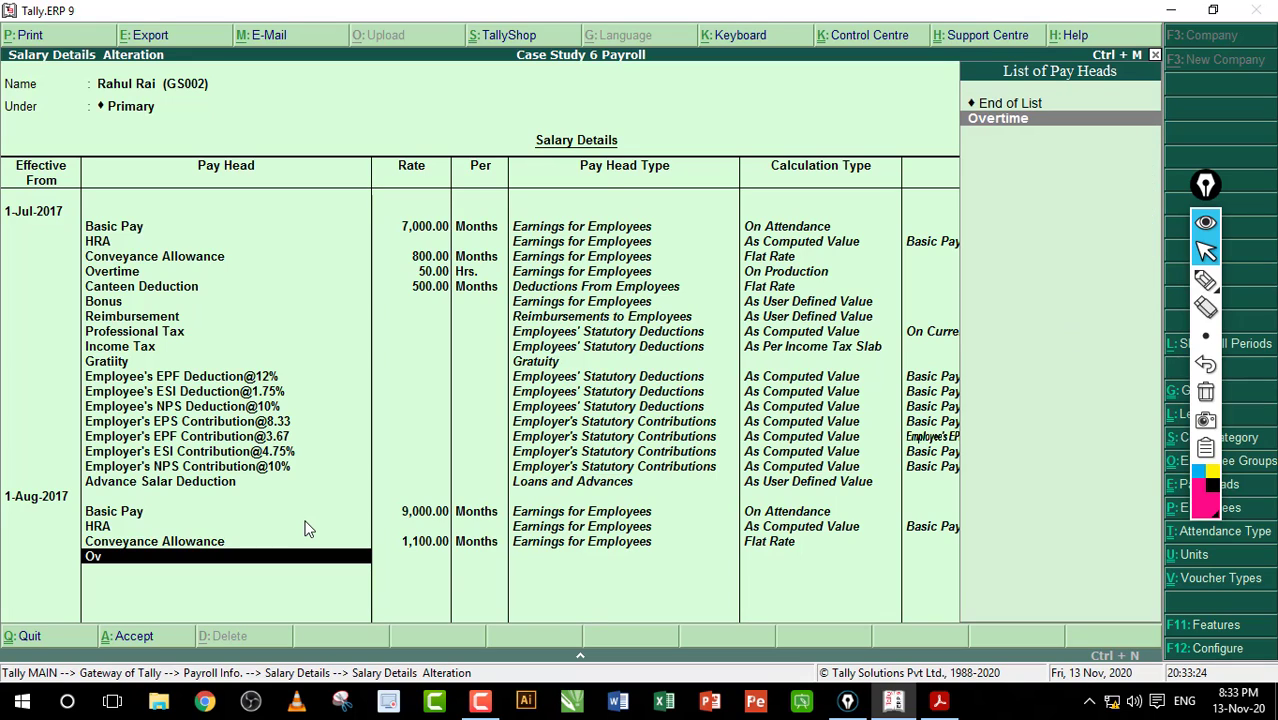
pyautogui.press('Return')
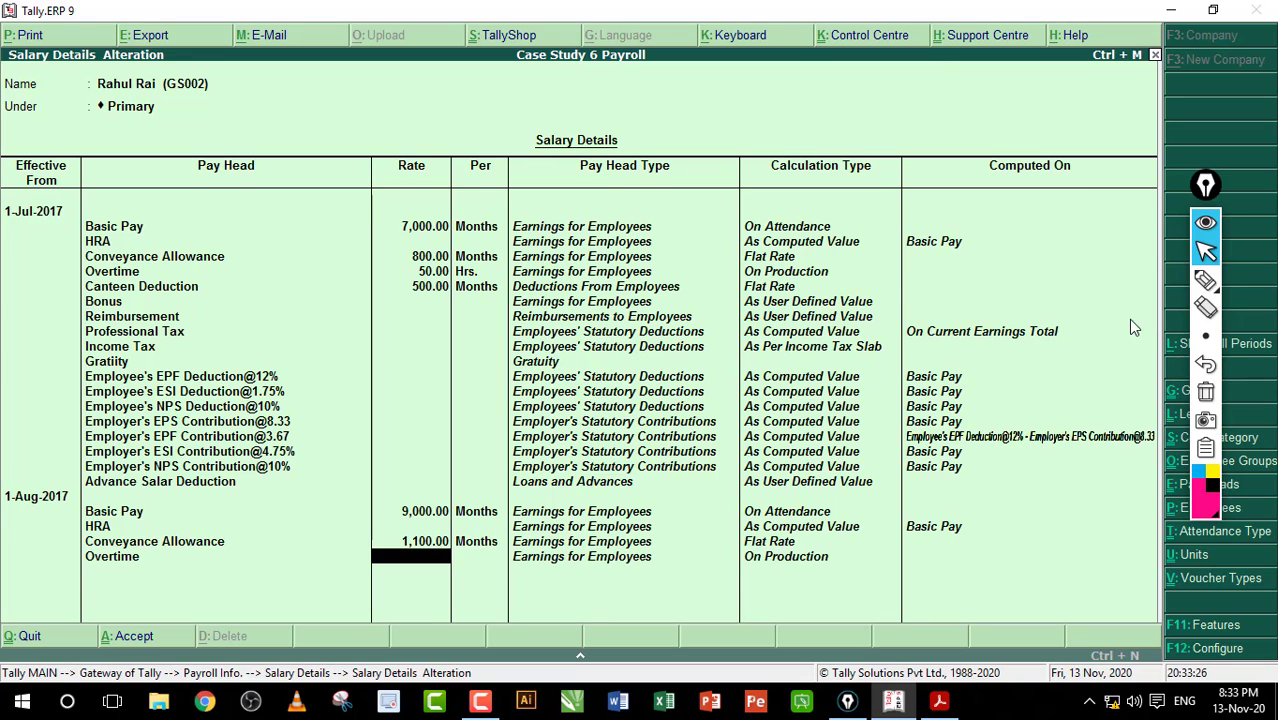
pyautogui.click(1205, 282)
pyautogui.moveTo(176, 237)
pyautogui.mouseDown()
pyautogui.moveTo(218, 227)
pyautogui.moveTo(255, 253)
pyautogui.mouseUp()
pyautogui.moveTo(212, 299); pyautogui.dragTo(250, 296)
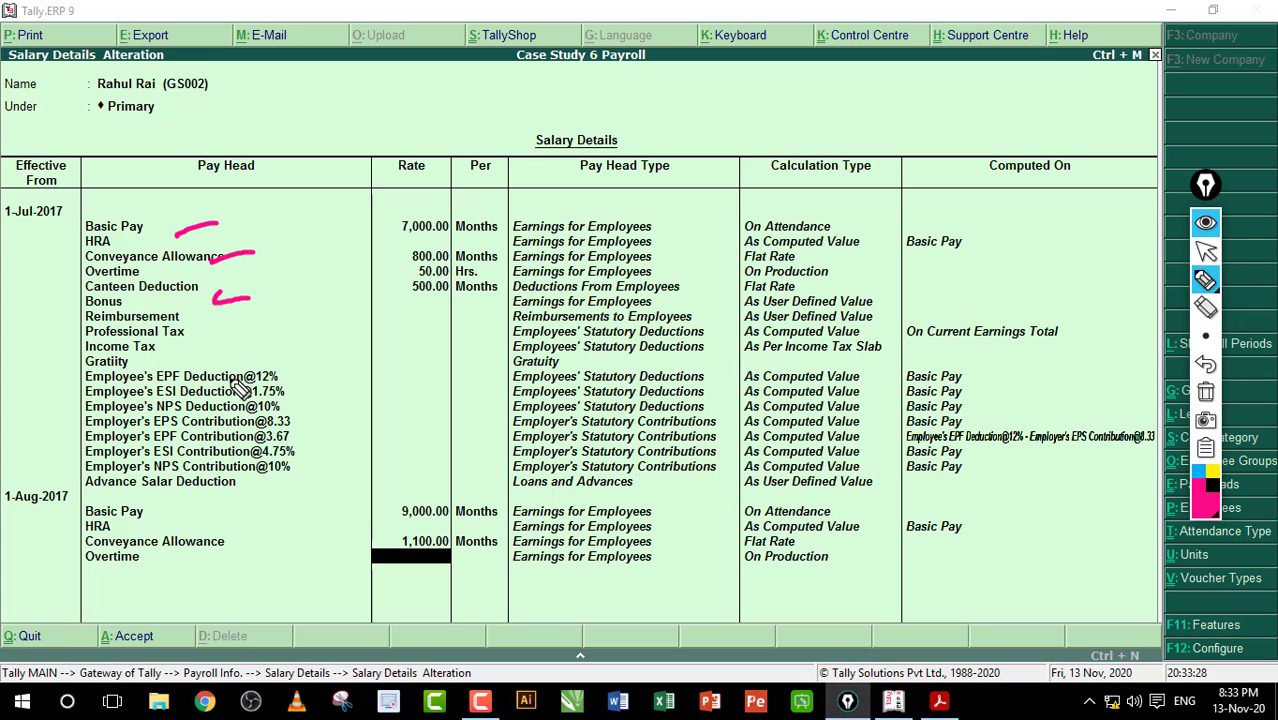
pyautogui.moveTo(212, 379); pyautogui.dragTo(282, 377)
pyautogui.moveTo(234, 461); pyautogui.dragTo(268, 466)
pyautogui.moveTo(158, 582); pyautogui.dragTo(251, 575)
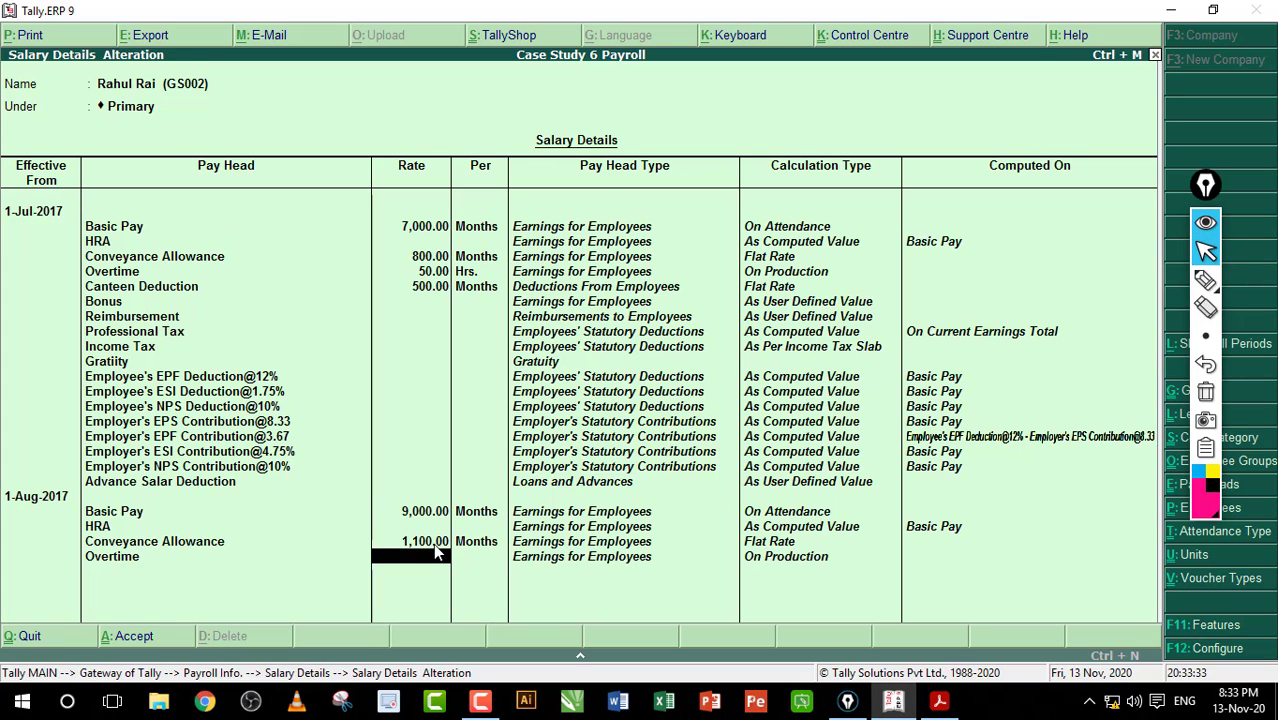
pyautogui.write('1000')
pyautogui.press('Return')
pyautogui.press('BackSpace')
pyautogui.write('100')
pyautogui.press('Return')
pyautogui.press('Return')
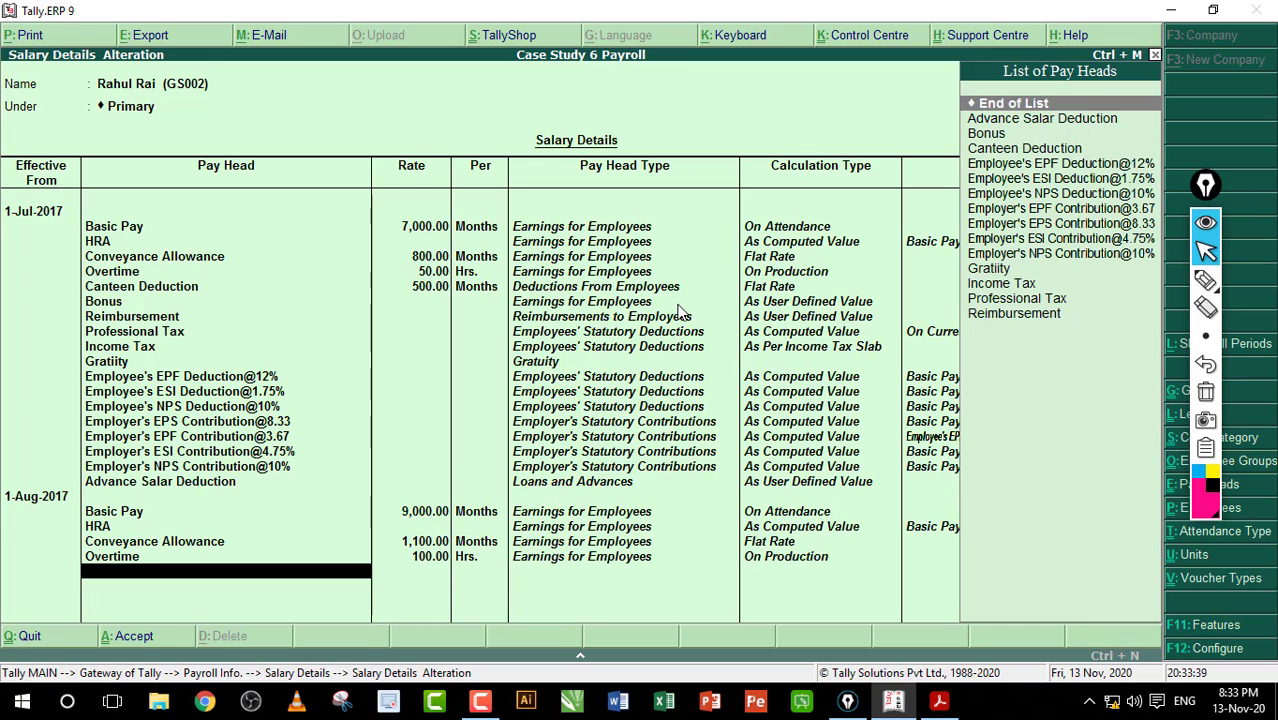
# Step: Add Canteen Deduction at 400 per month
pyautogui.write('Ca')
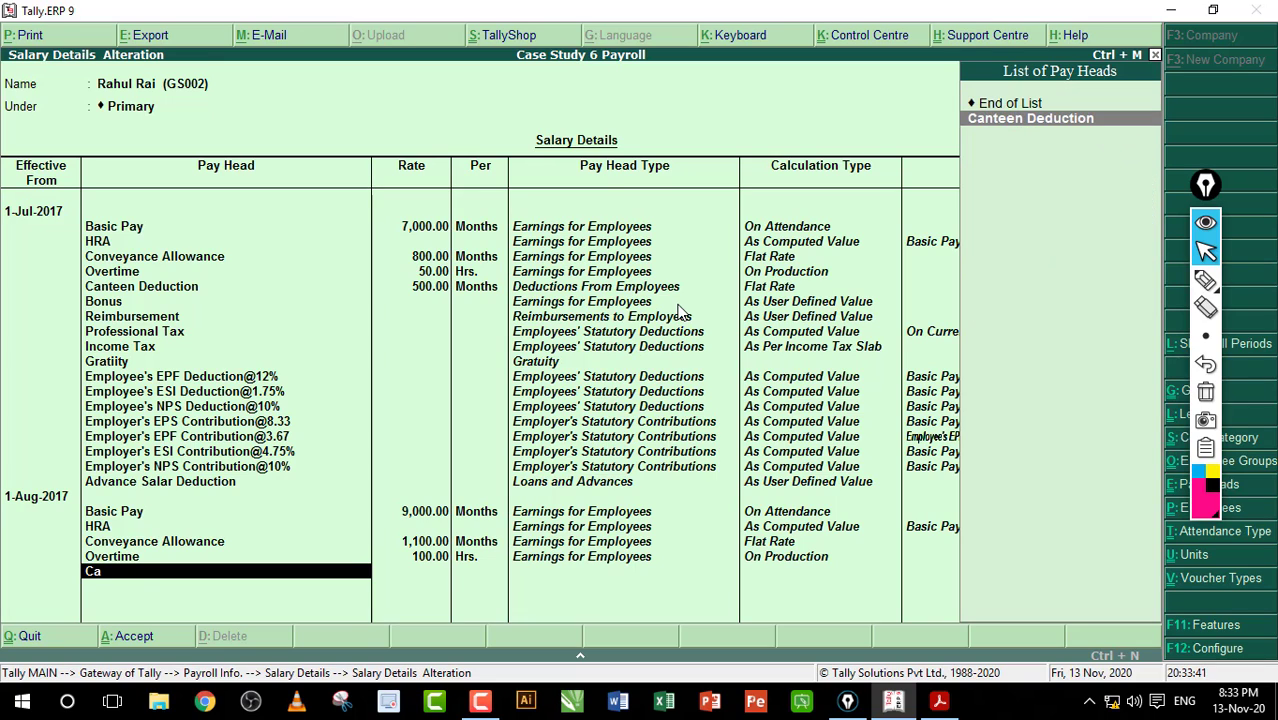
pyautogui.press('Return')
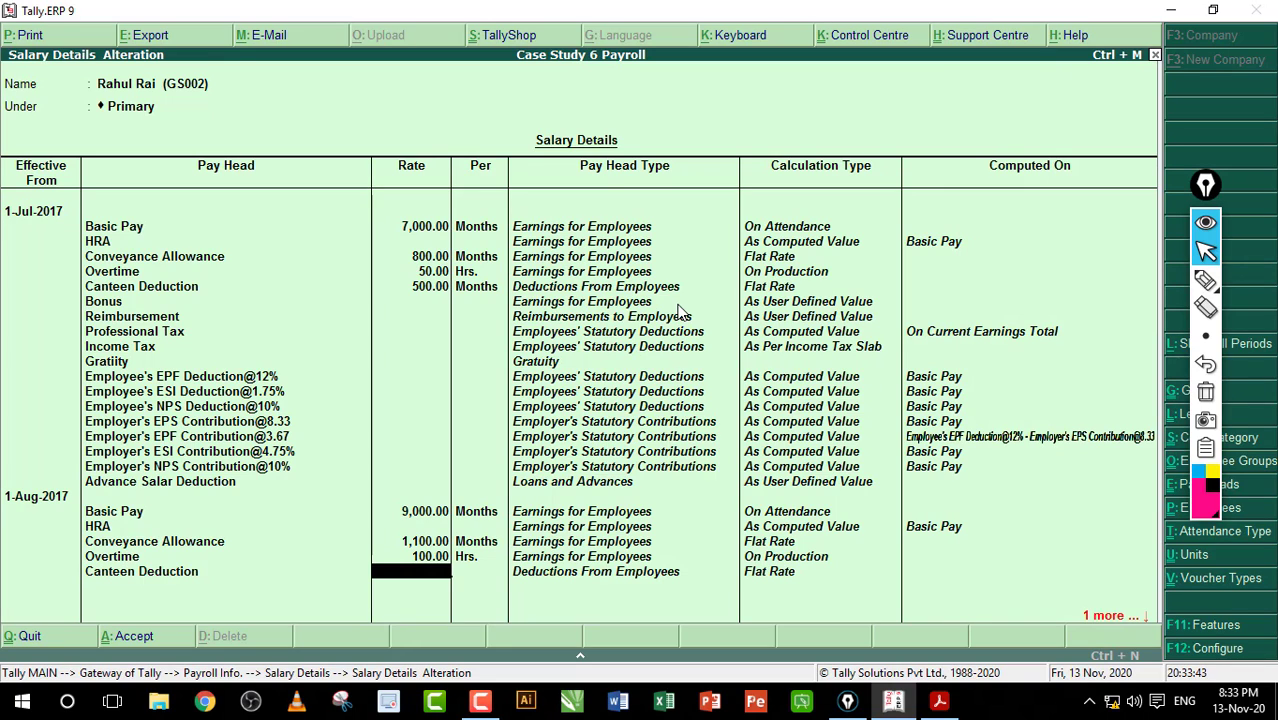
pyautogui.write('400')
pyautogui.press('Return')
pyautogui.press('Return')
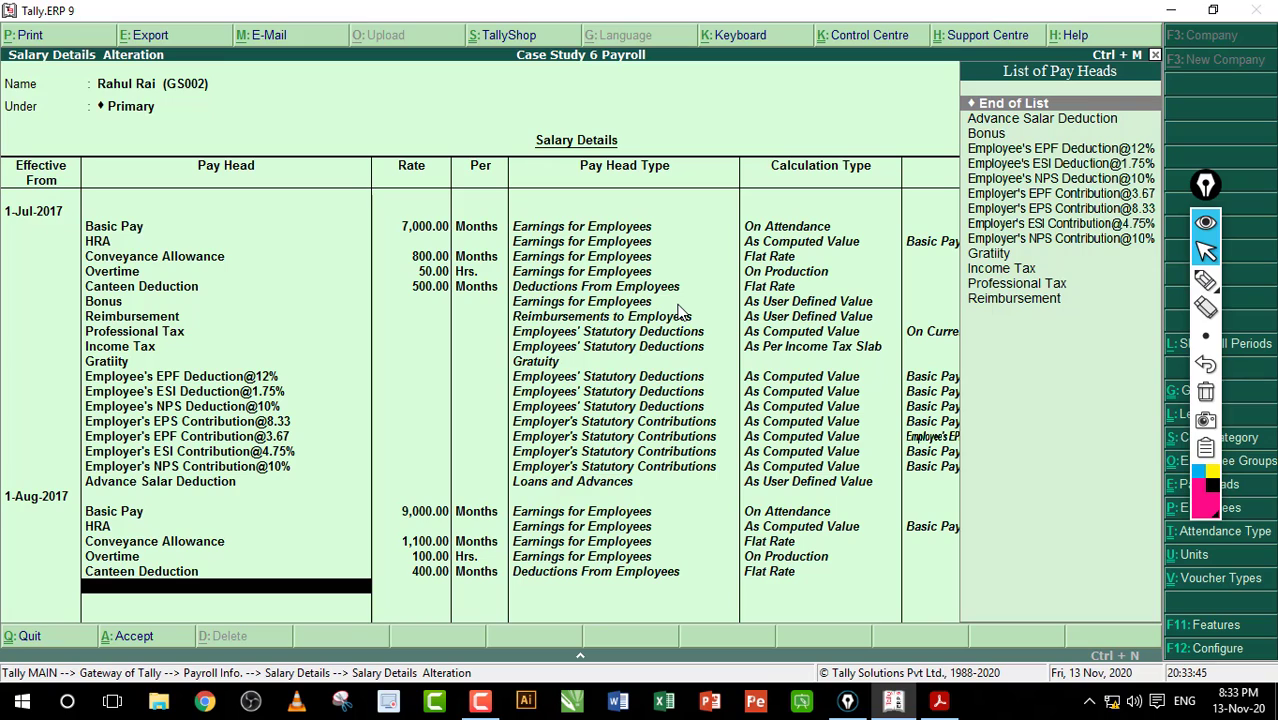
# Step: Add Bonus, Reimbursement, Professional Tax, Income Tax and Gratuity pay heads to the structure
pyautogui.write('B')
pyautogui.press('Return')
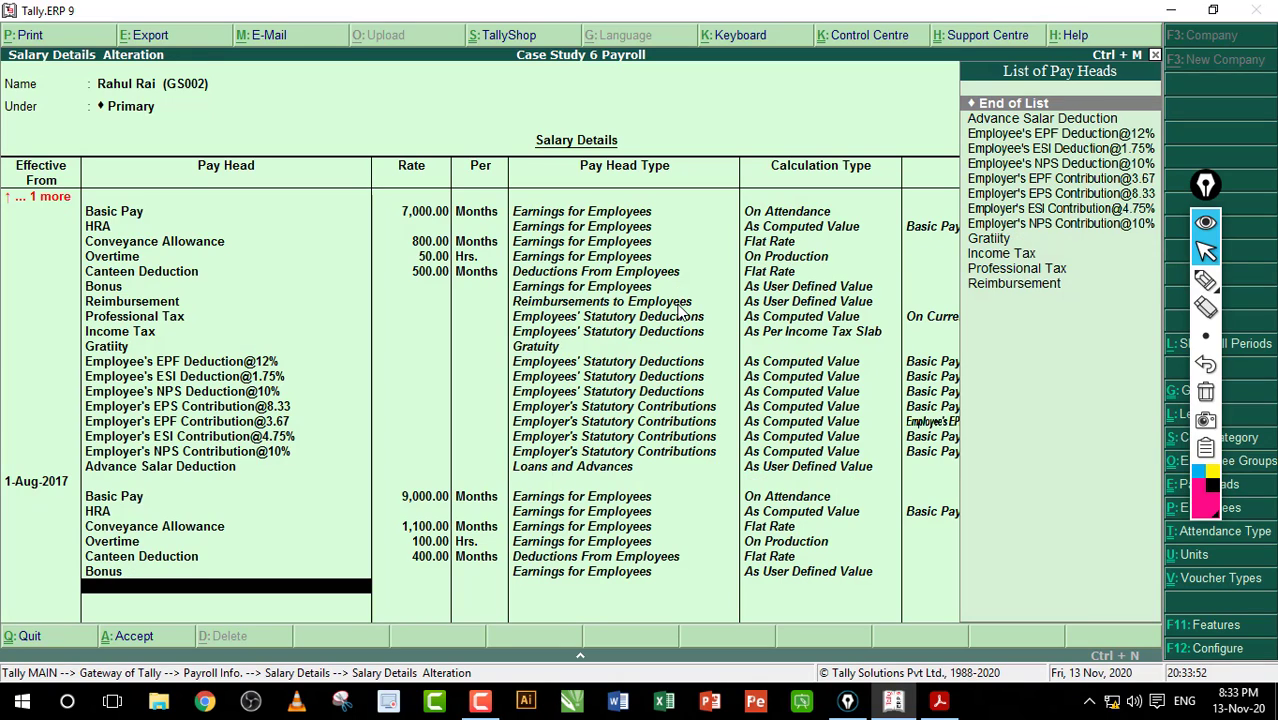
pyautogui.write('Re')
pyautogui.press('Return')
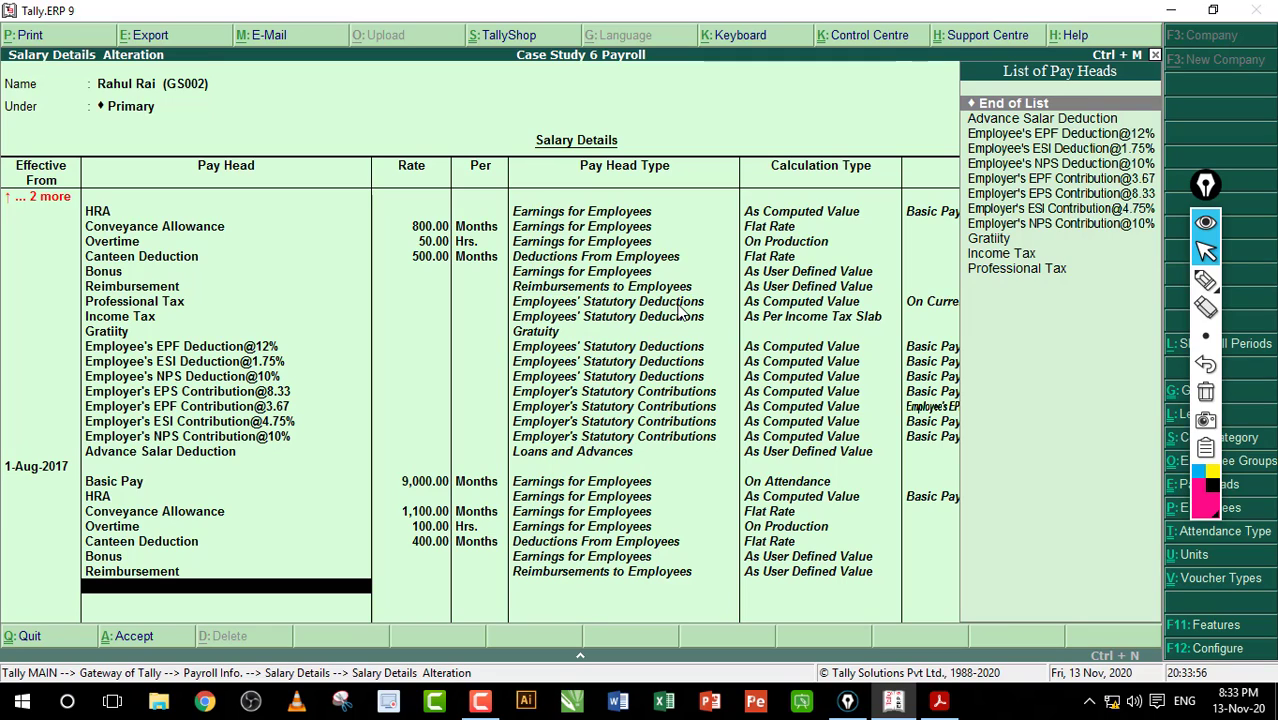
pyautogui.write('Pr')
pyautogui.press('Return')
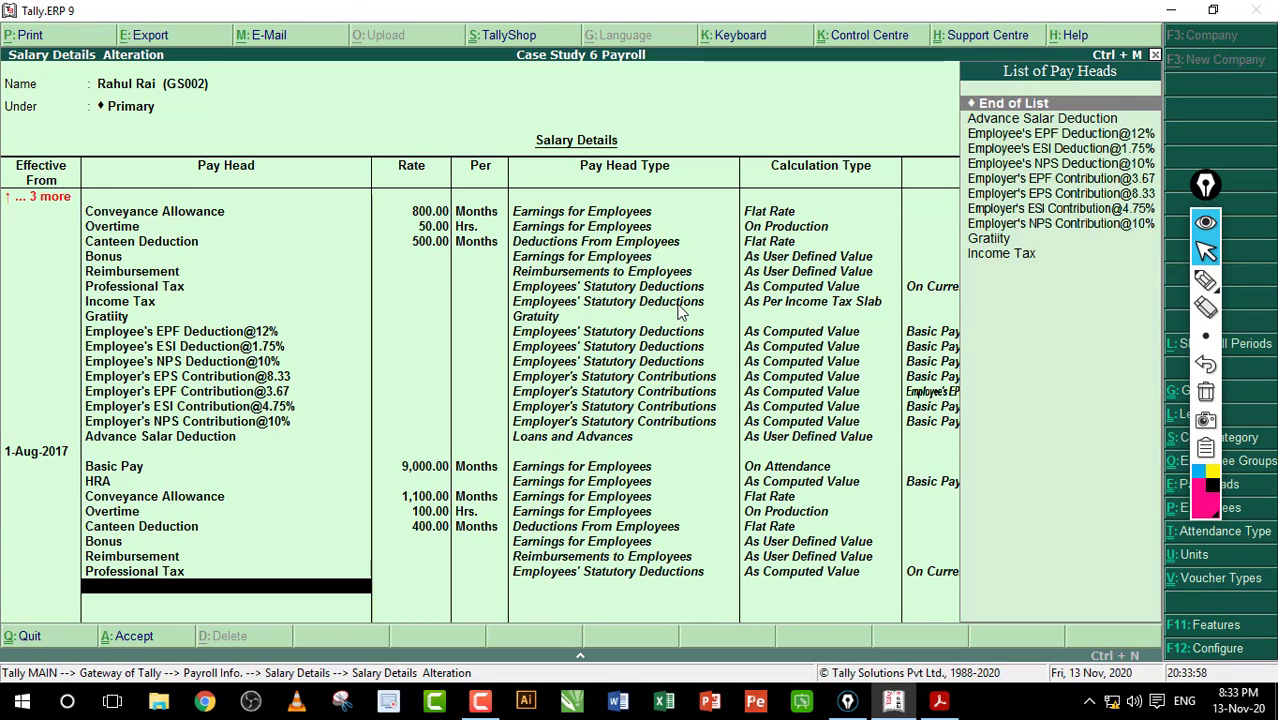
pyautogui.write('In')
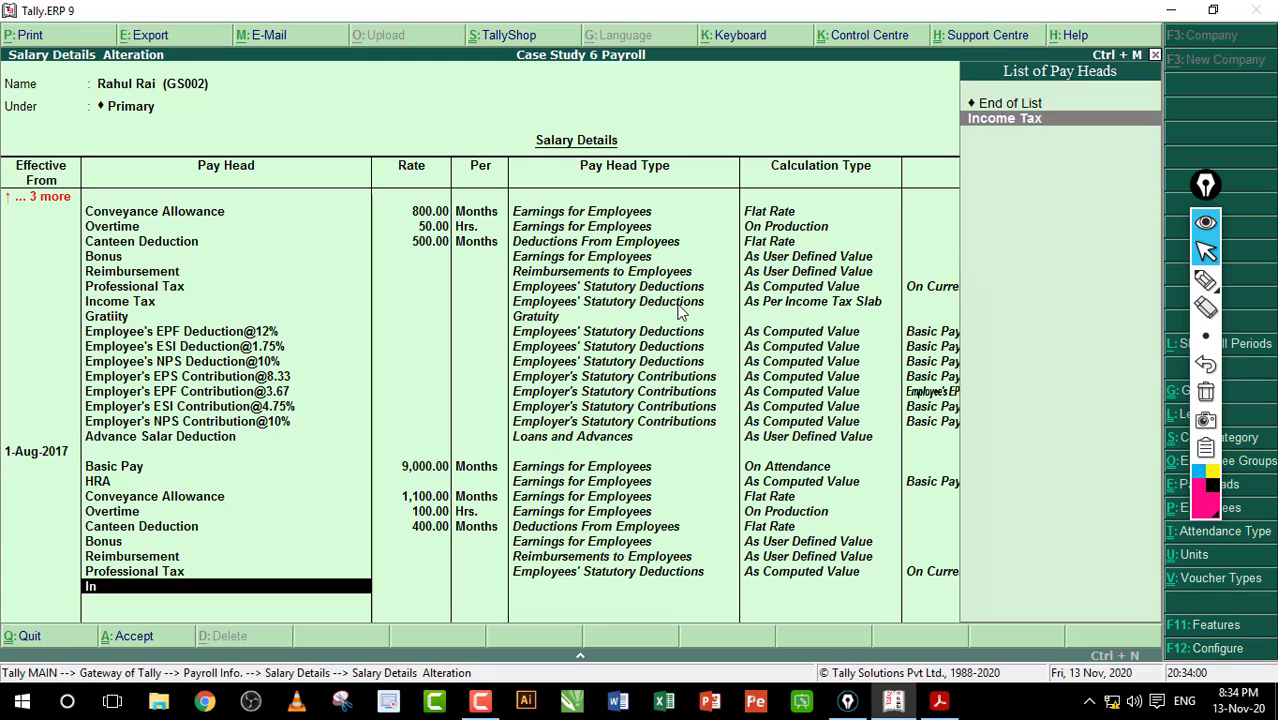
pyautogui.press('Return')
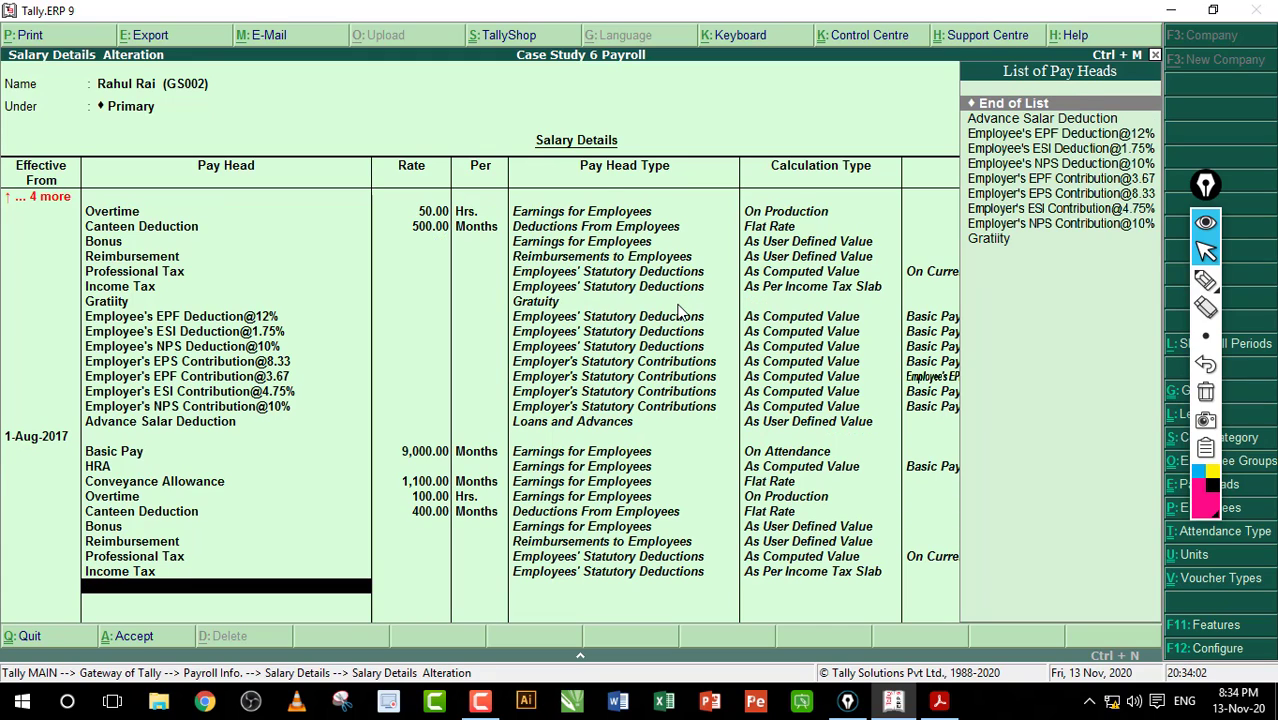
pyautogui.write('Gr')
pyautogui.press('Return')
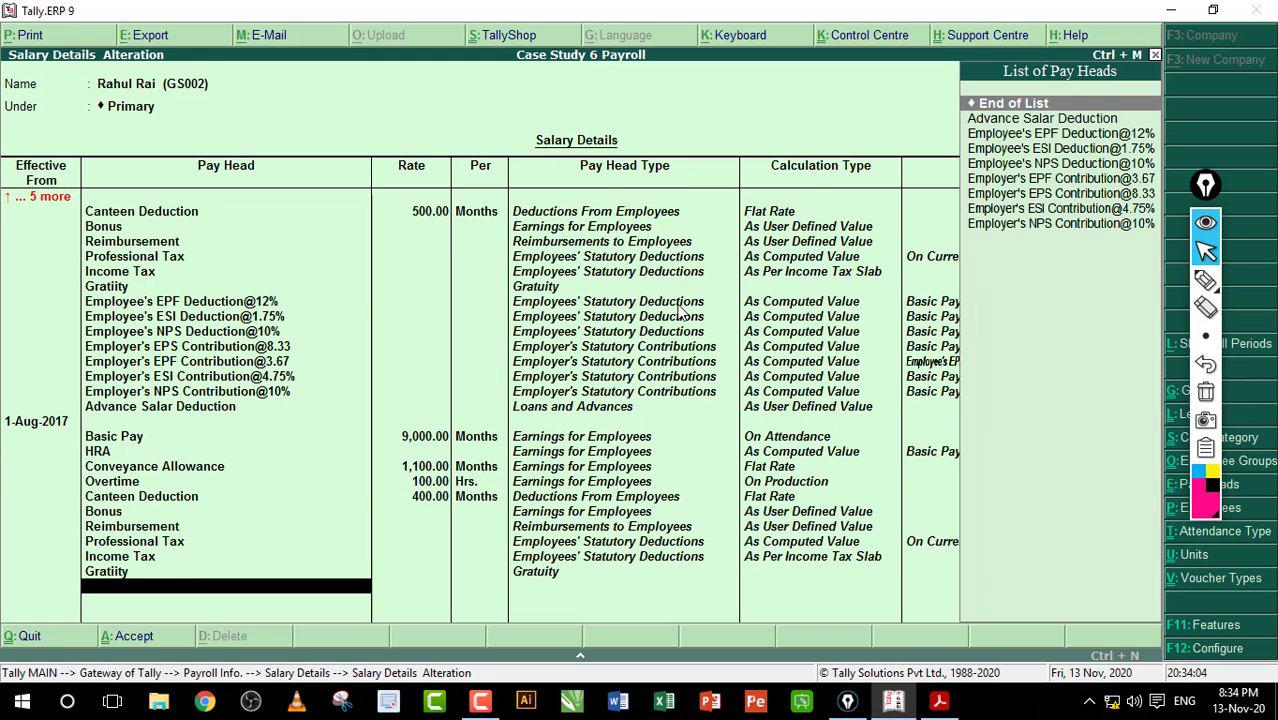
pyautogui.write('E')
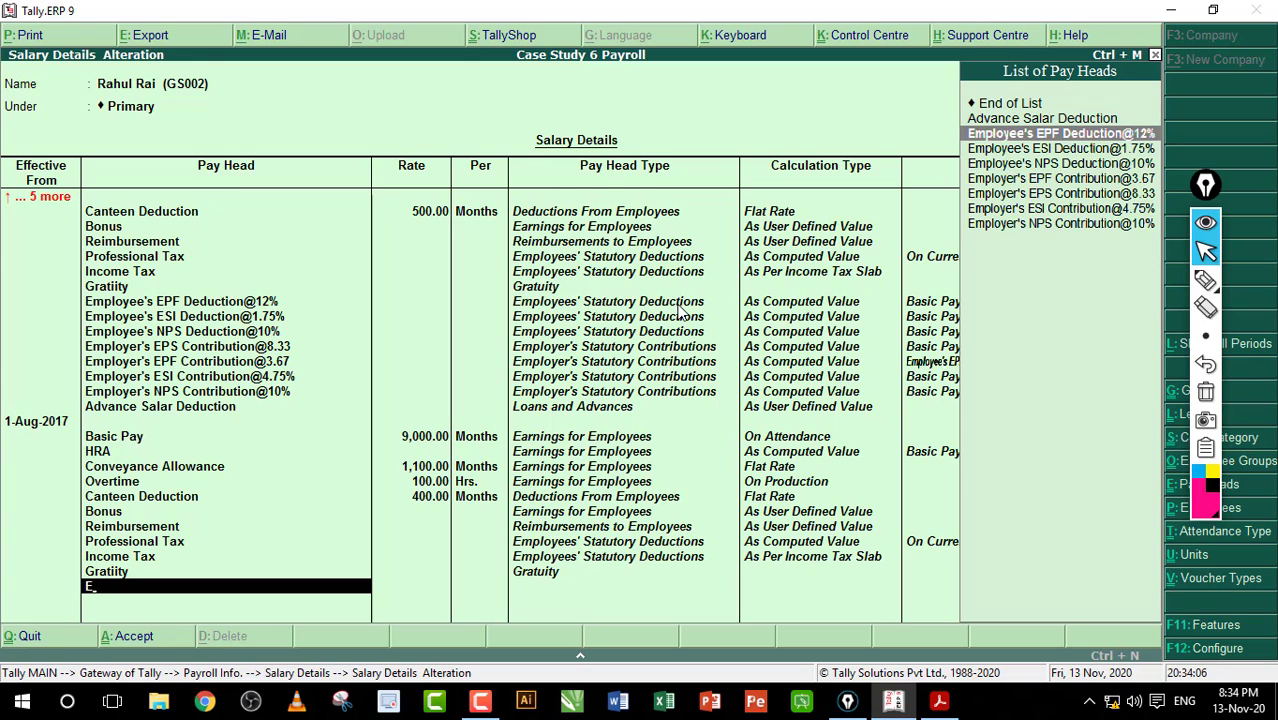
pyautogui.press('Return')
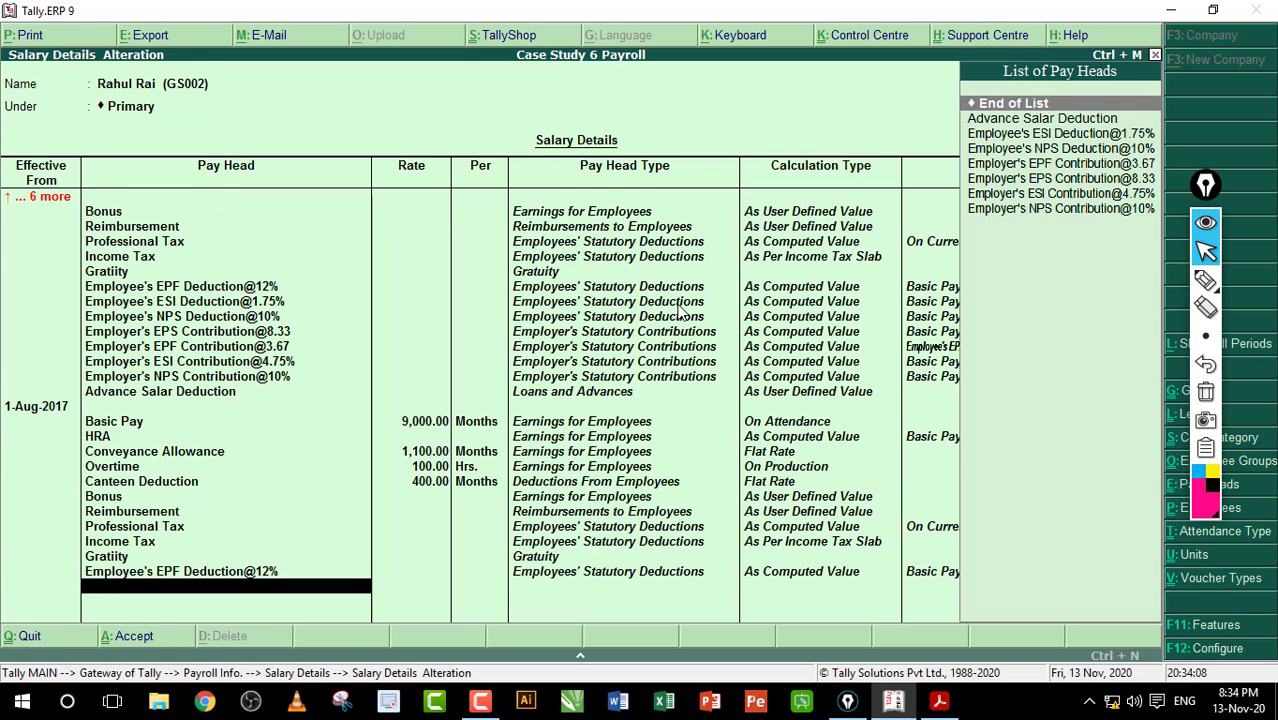
pyautogui.write('E')
pyautogui.press('Return')
pyautogui.write('ESI Deduction@1.75%')
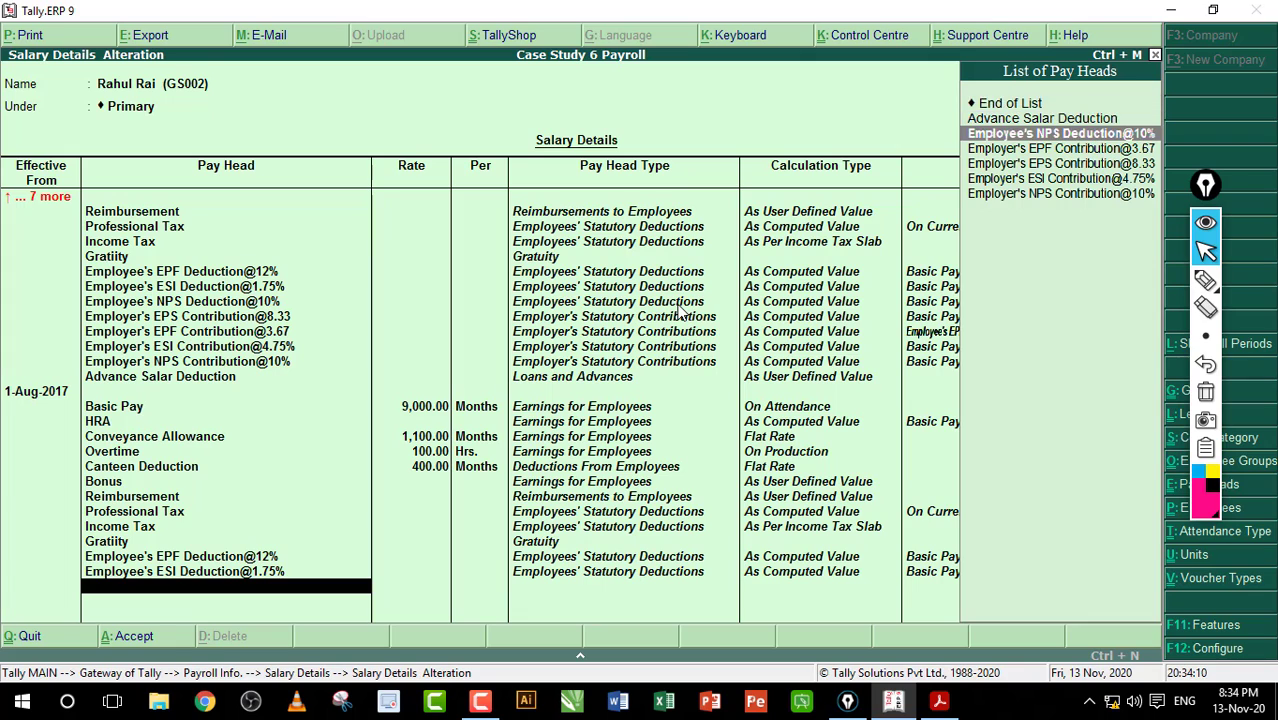
pyautogui.press('Return')
# Step: Add Employer's EPS, EPF, ESI and NPS contributions plus Advance Salar Deduction as pay heads
pyautogui.write('E')
pyautogui.press('Down')
pyautogui.press('Return')
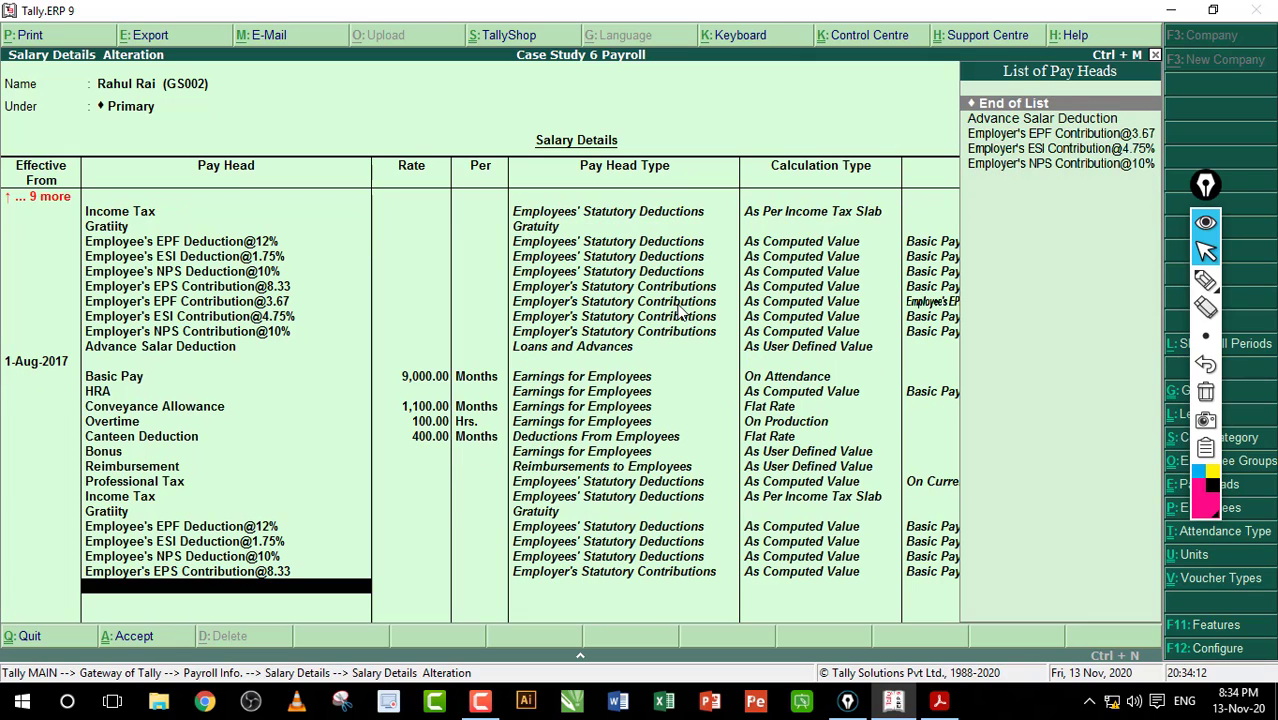
pyautogui.write('E')
pyautogui.press('Return')
pyautogui.write('E')
pyautogui.press('Return')
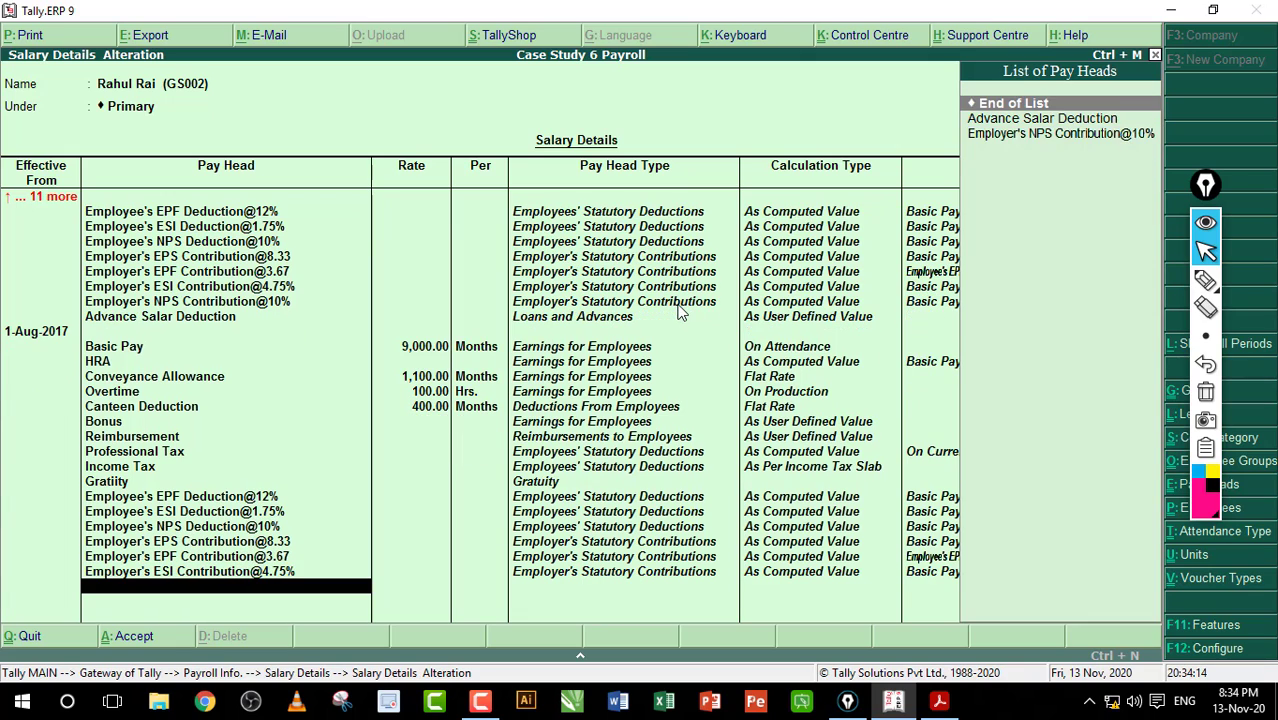
pyautogui.write('E')
pyautogui.press('Down')
pyautogui.press('Return')
pyautogui.write('E')
pyautogui.press('Return')
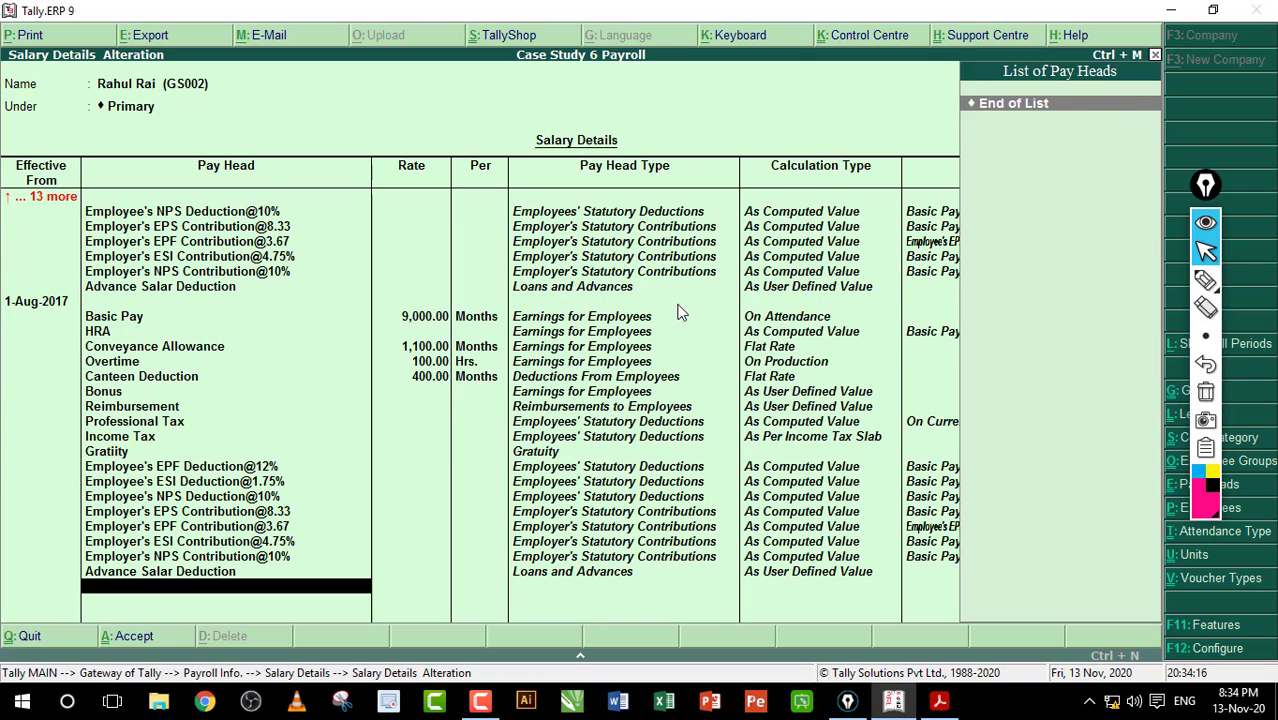
# Step: End the pay-head list, accept the revised structure and return to Gateway of Tally
pyautogui.press('Return')
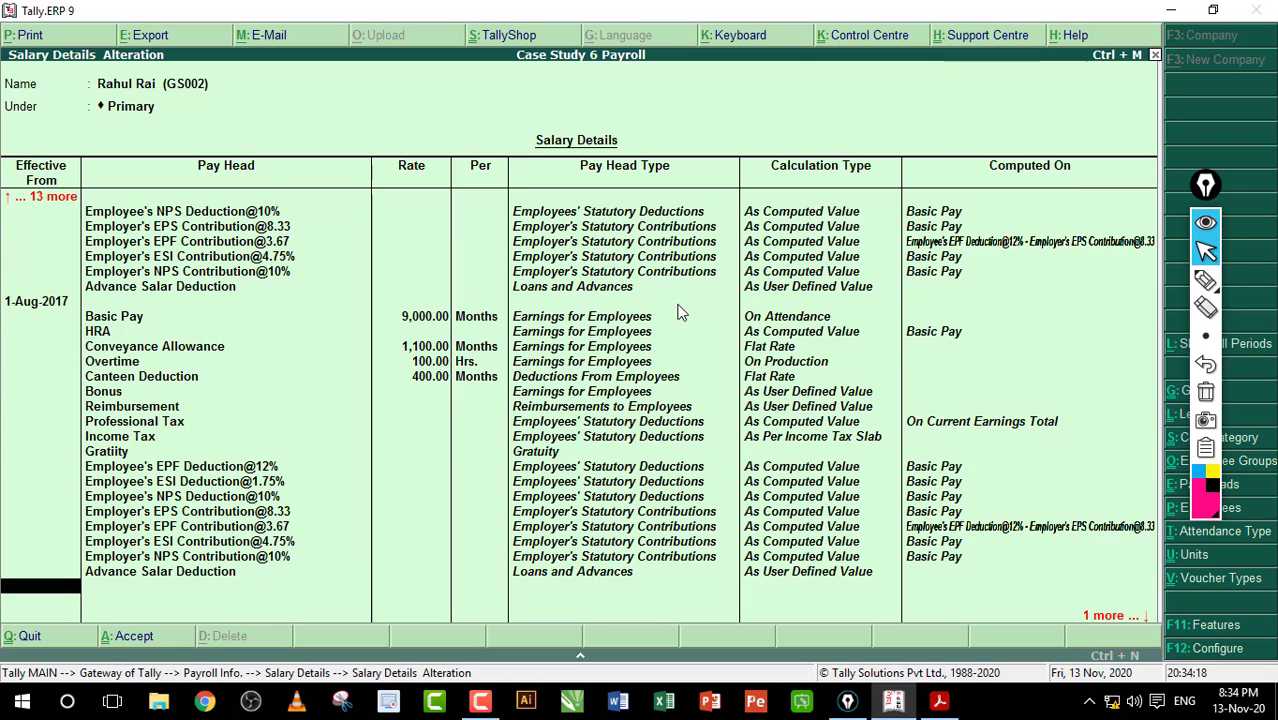
pyautogui.press('Return')
pyautogui.press('Return')
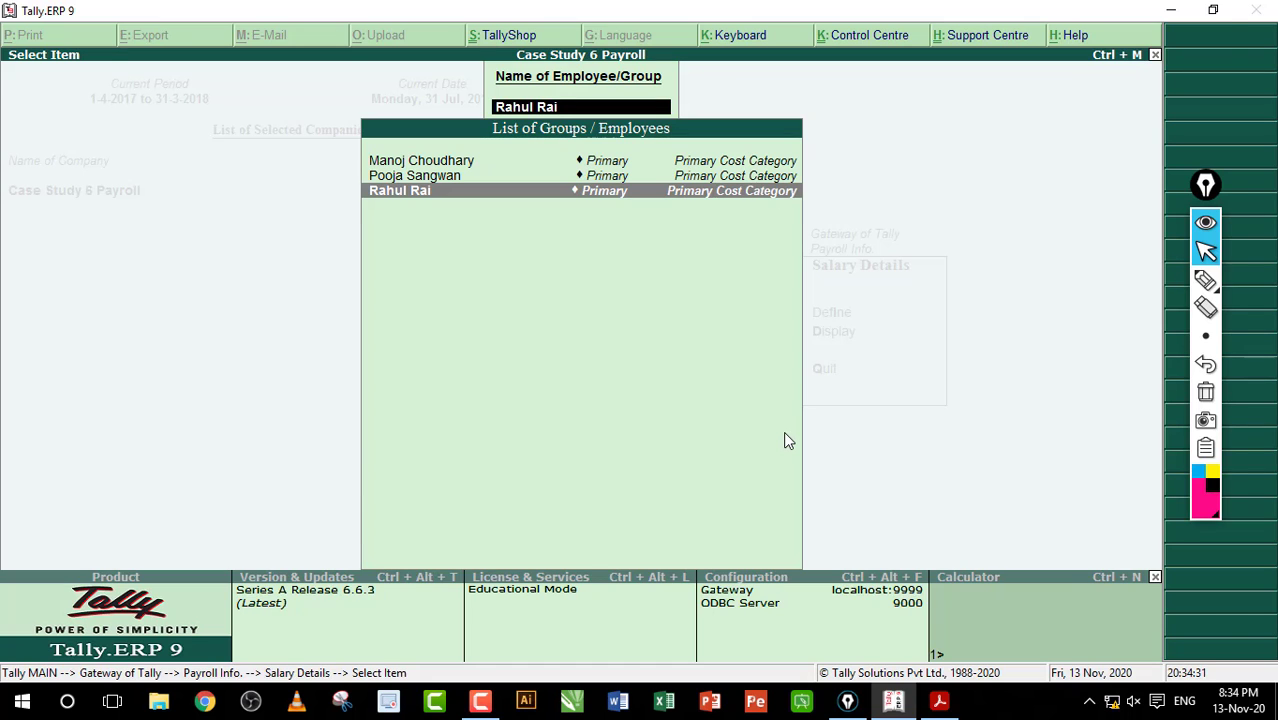
pyautogui.press('Escape')
pyautogui.press('Escape')
pyautogui.press('Escape')
pyautogui.press('Escape')
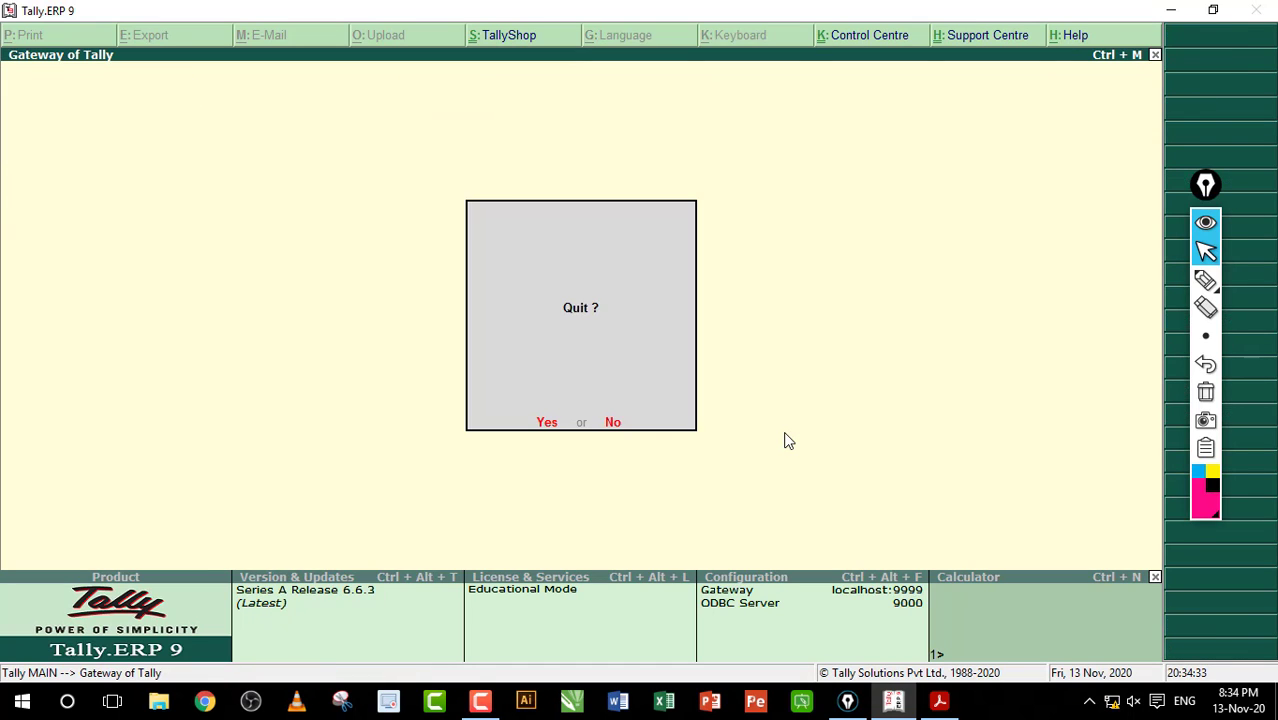
pyautogui.press('Escape')
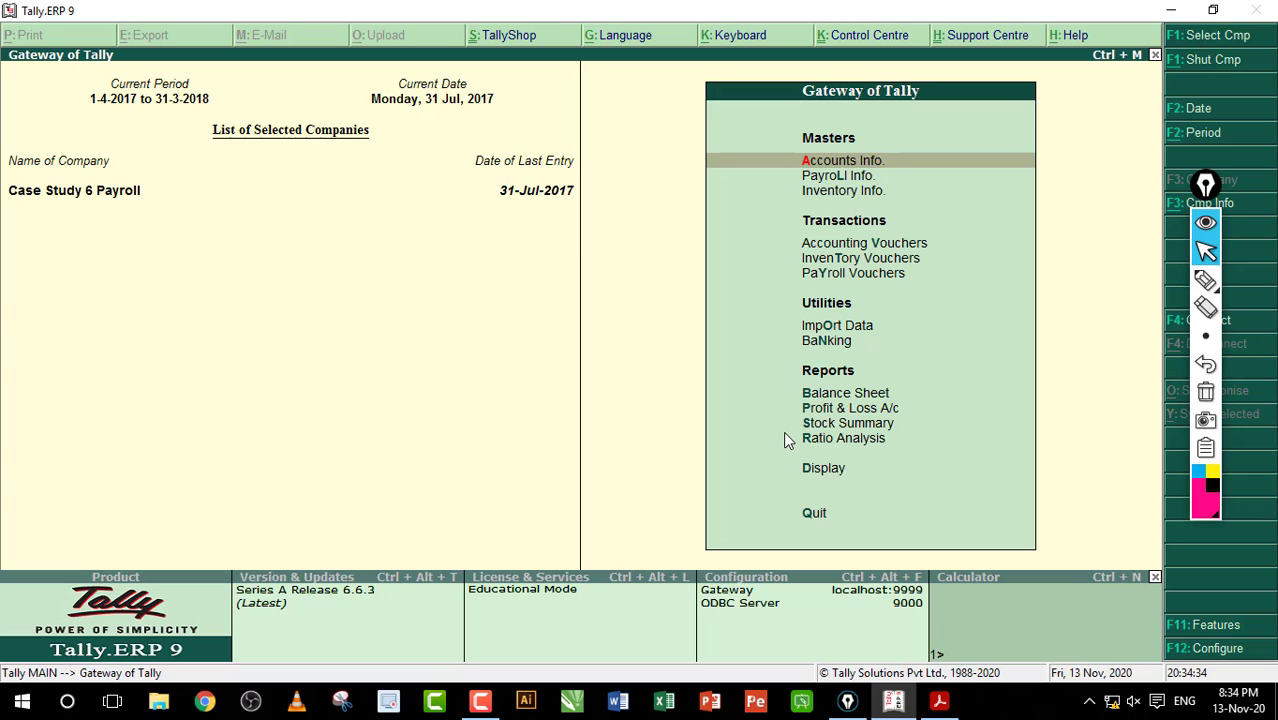
pyautogui.click(938, 701)
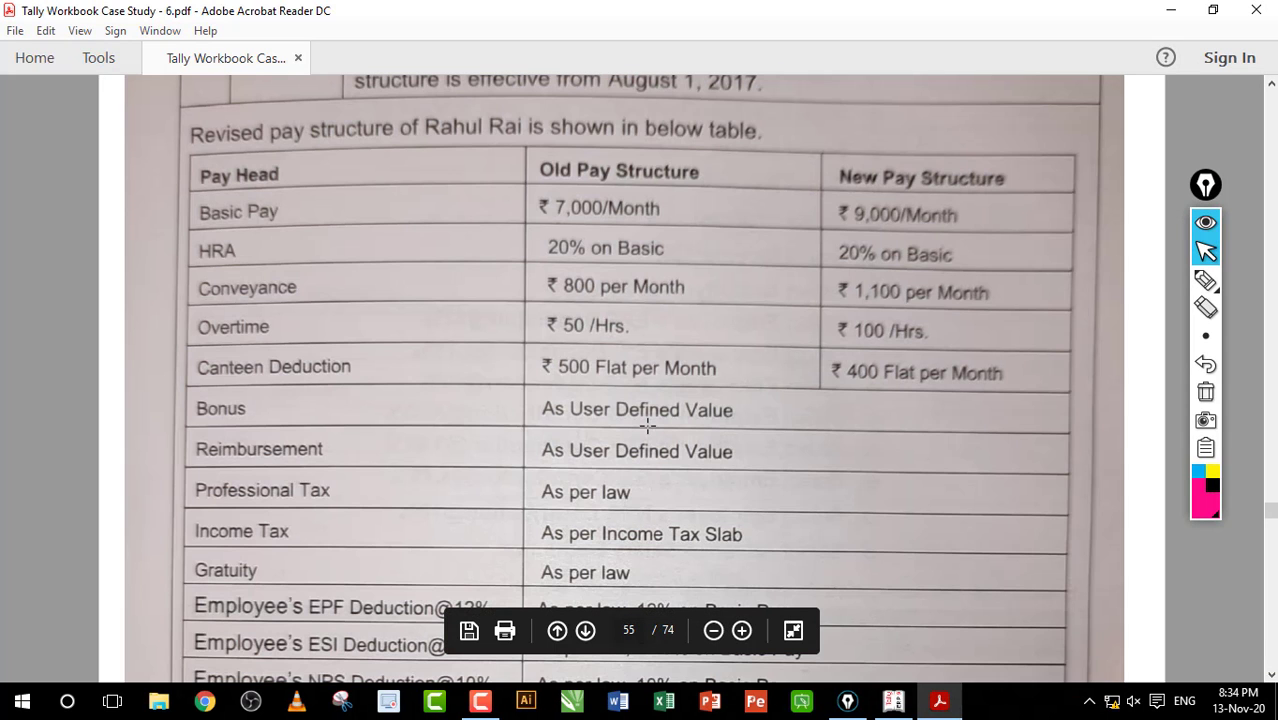
# Step: Scroll through the new accountant's pay-structure table on page 483
pyautogui.scroll(2, 647, 425)
pyautogui.scroll(-15, 647, 425)
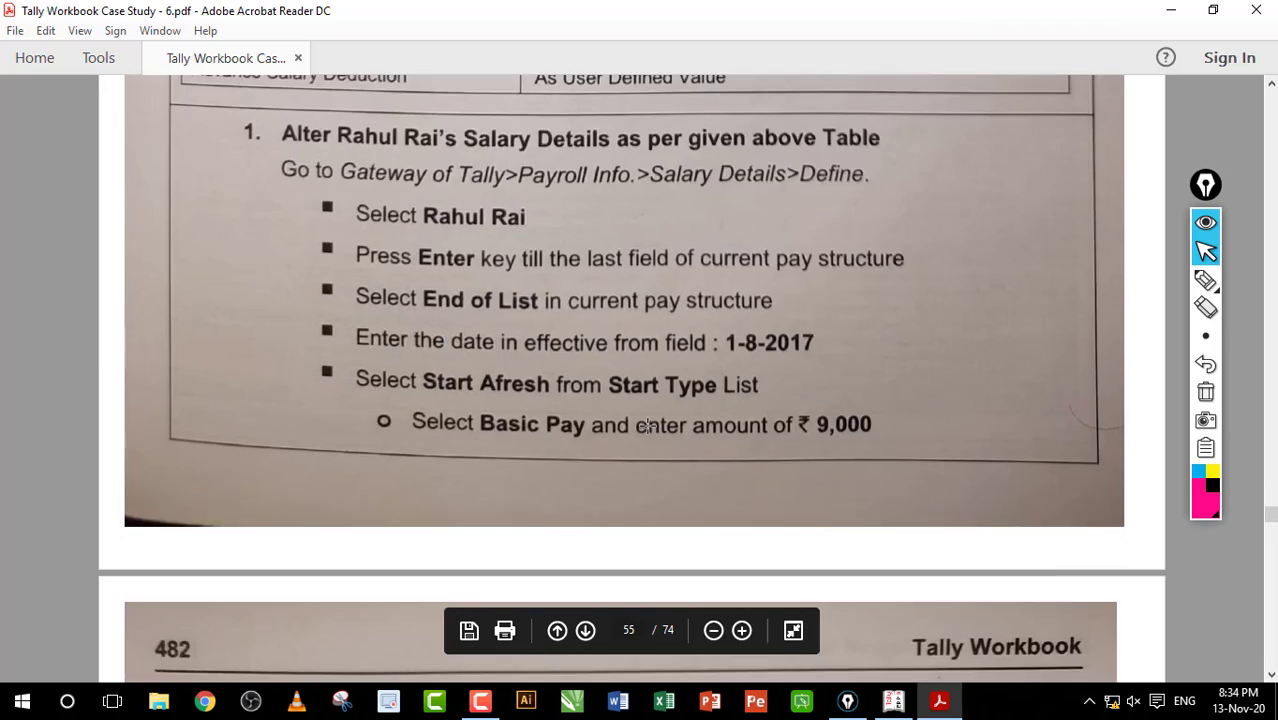
pyautogui.scroll(-12, 647, 425)
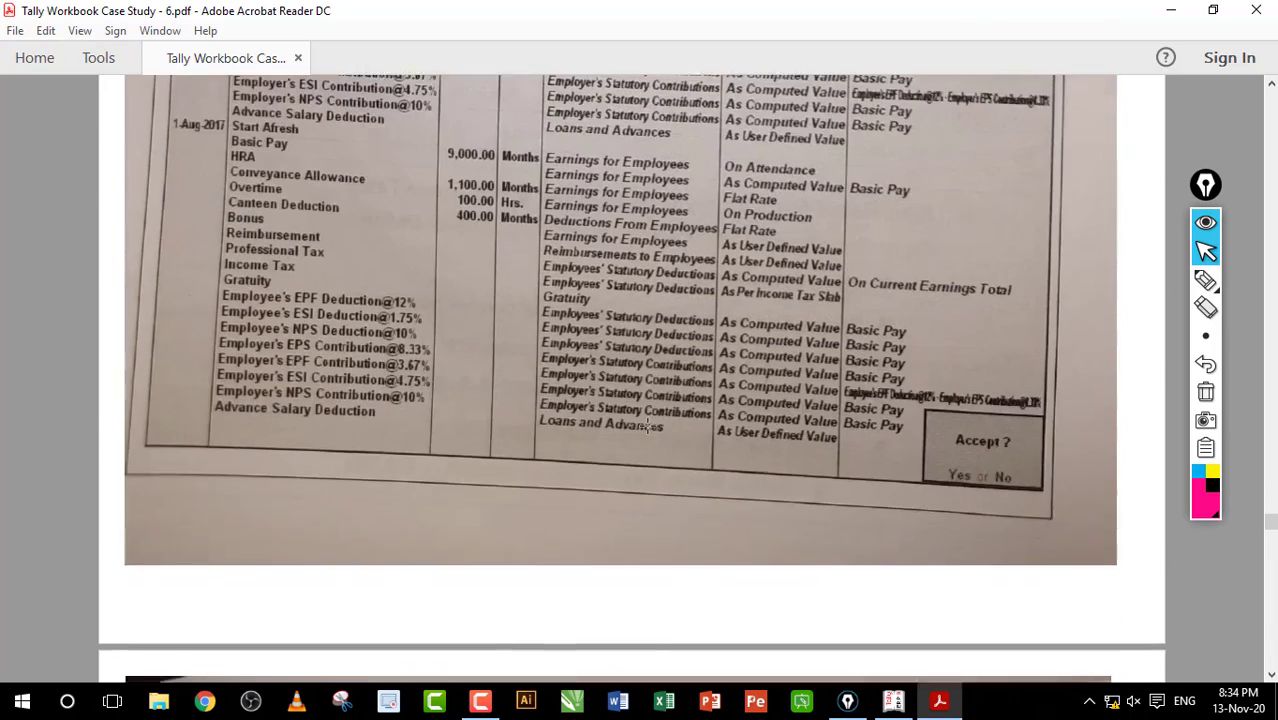
pyautogui.scroll(3, 647, 425)
pyautogui.scroll(-2, 647, 425)
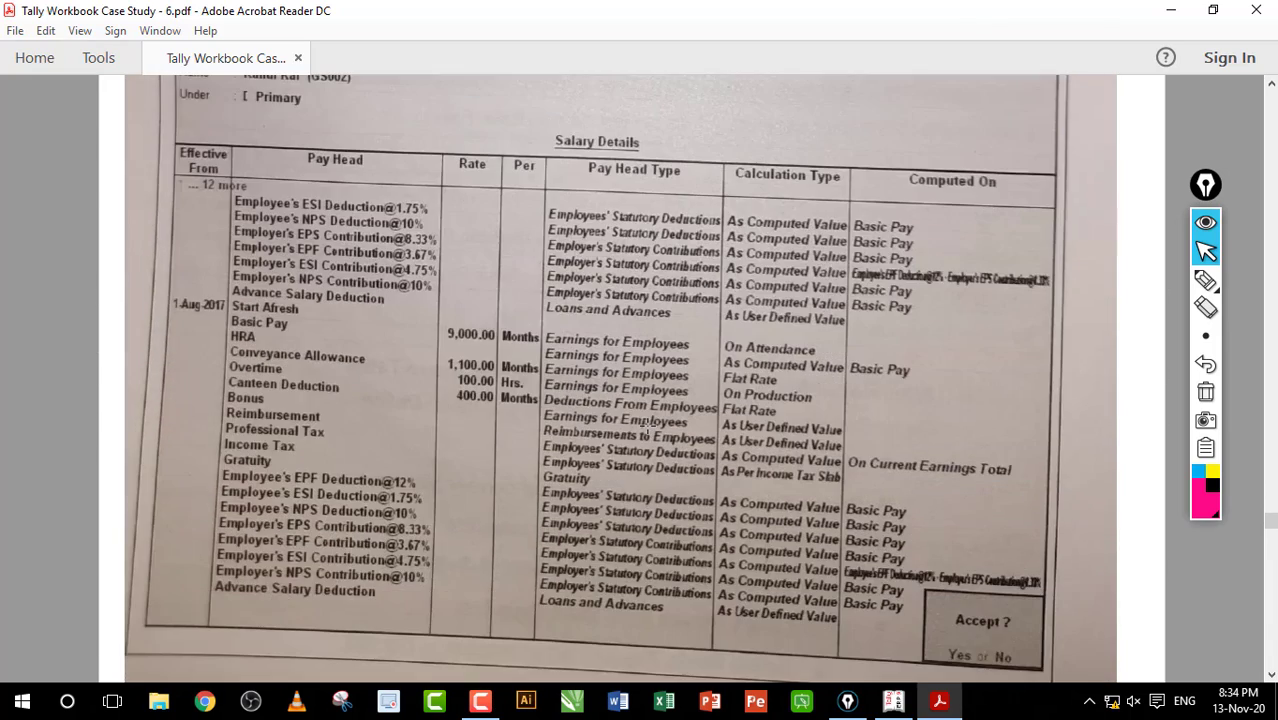
pyautogui.scroll(-15, 647, 425)
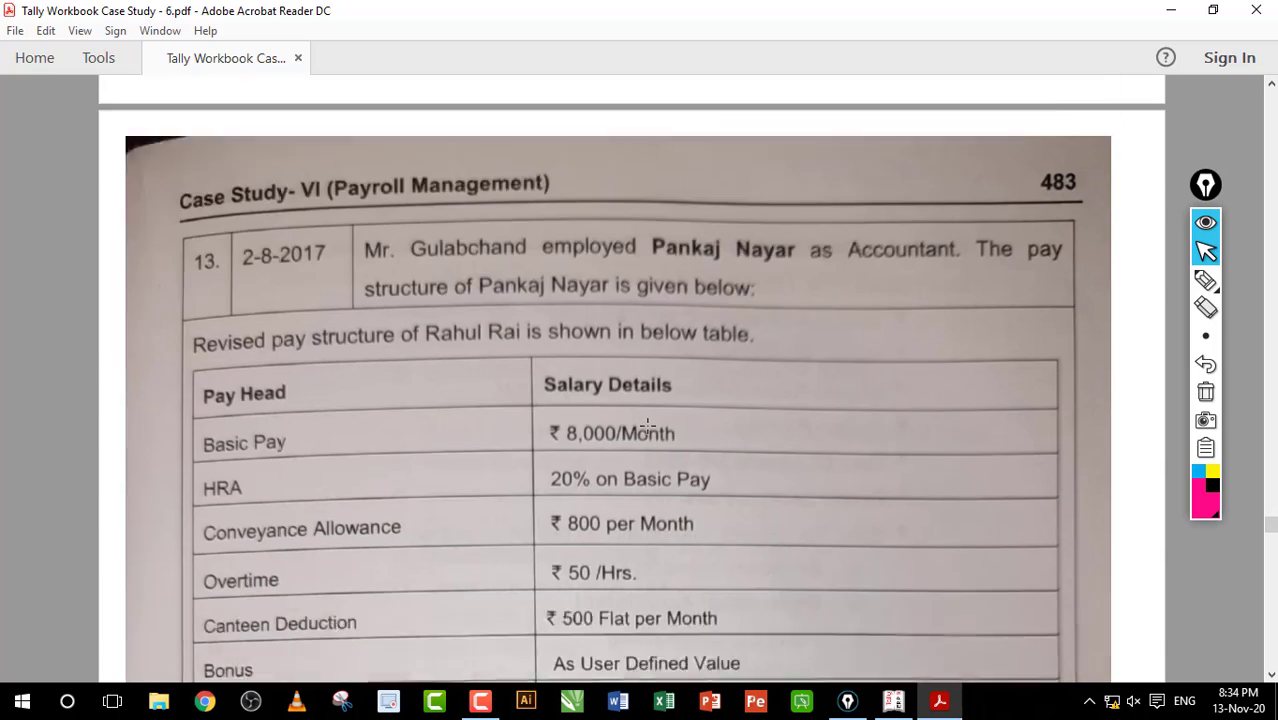
pyautogui.scroll(2, 647, 425)
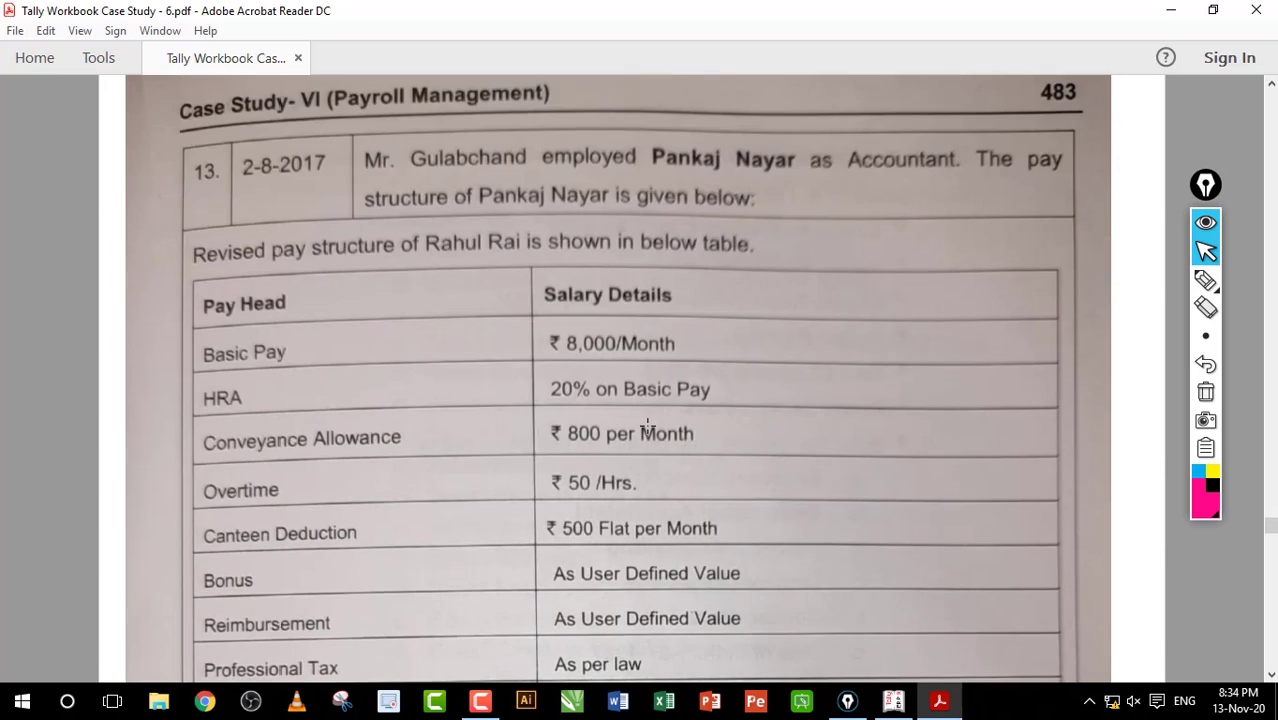
# Step: Underline 'employed', clear the annotation, and review the table down to the ESI deduction
pyautogui.click(1204, 280)
pyautogui.moveTo(558, 176)
pyautogui.mouseDown()
pyautogui.moveTo(646, 177)
pyautogui.moveTo(633, 138)
pyautogui.moveTo(705, 185)
pyautogui.mouseUp()
pyautogui.click(1205, 392)
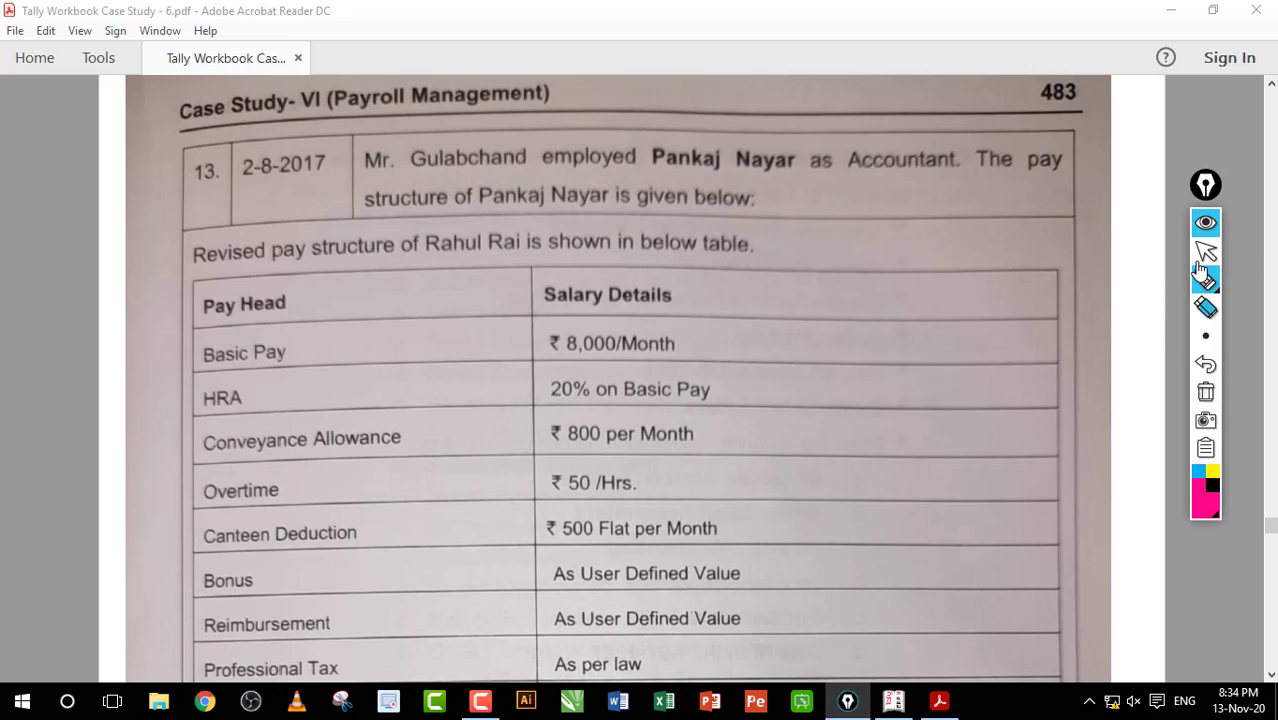
pyautogui.click(1205, 252)
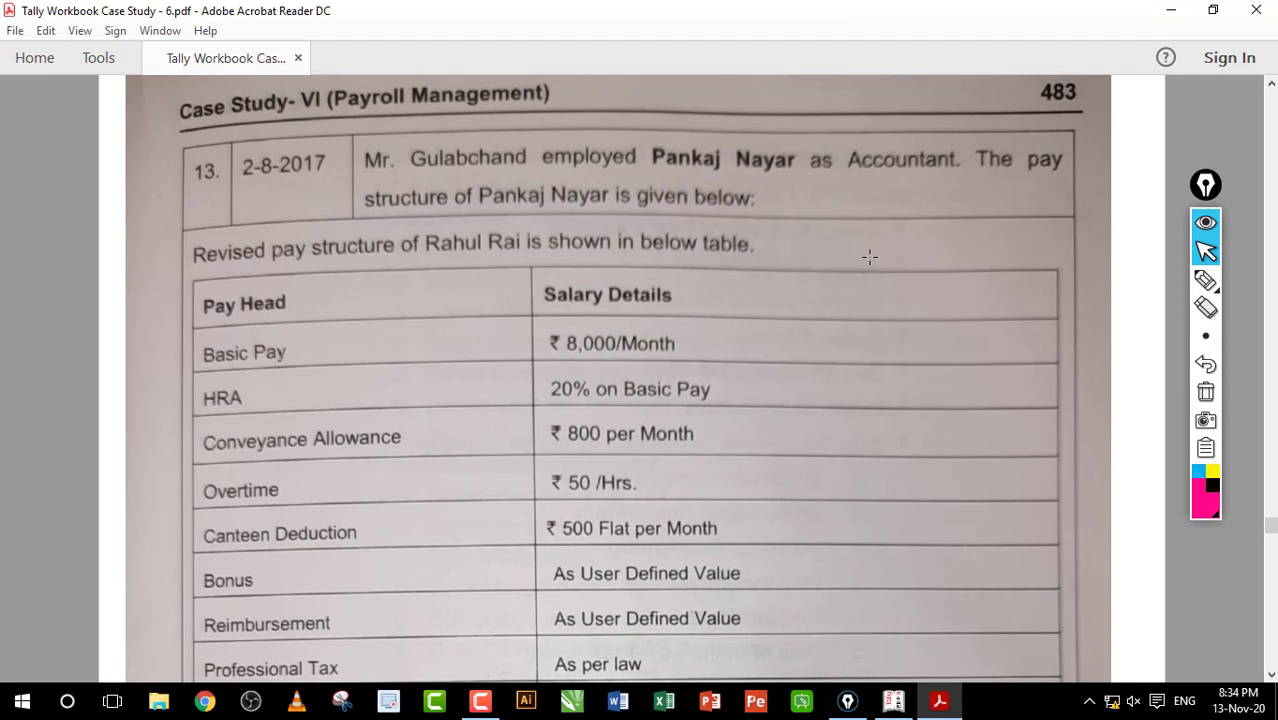
pyautogui.scroll(-2, 869, 257)
pyautogui.scroll(-2, 869, 257)
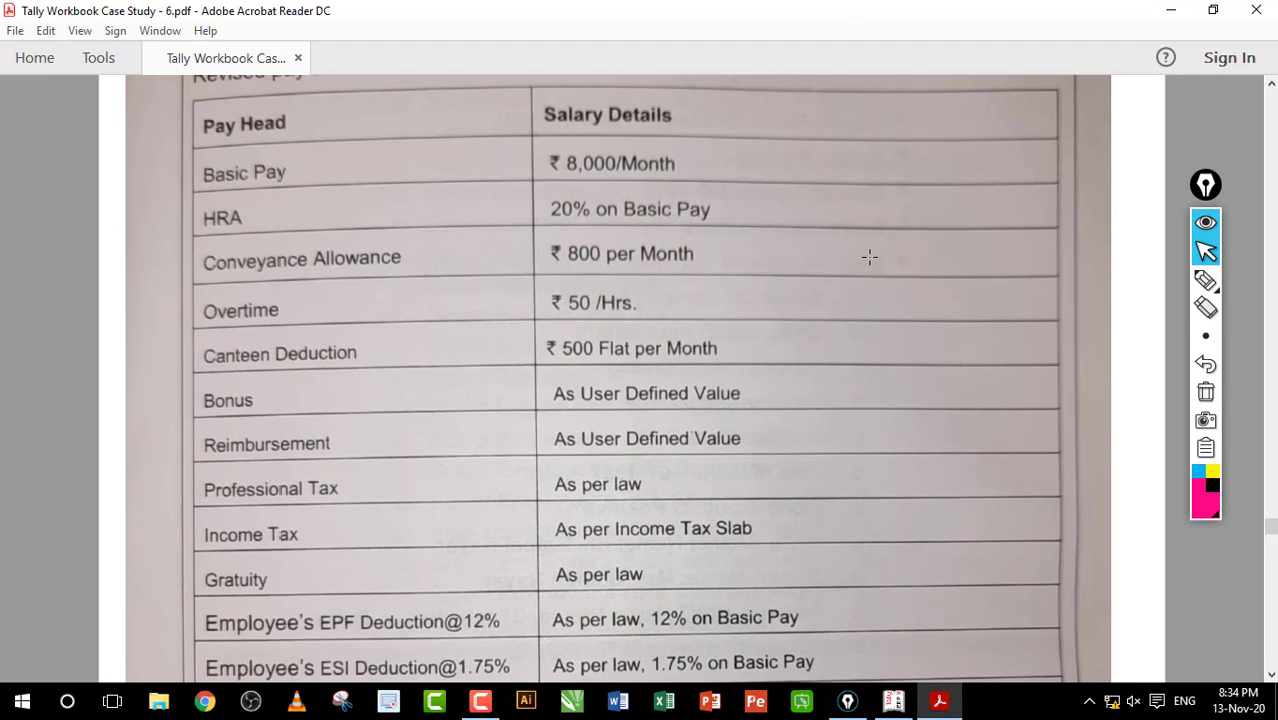
pyautogui.scroll(2, 869, 257)
pyautogui.scroll(2, 869, 257)
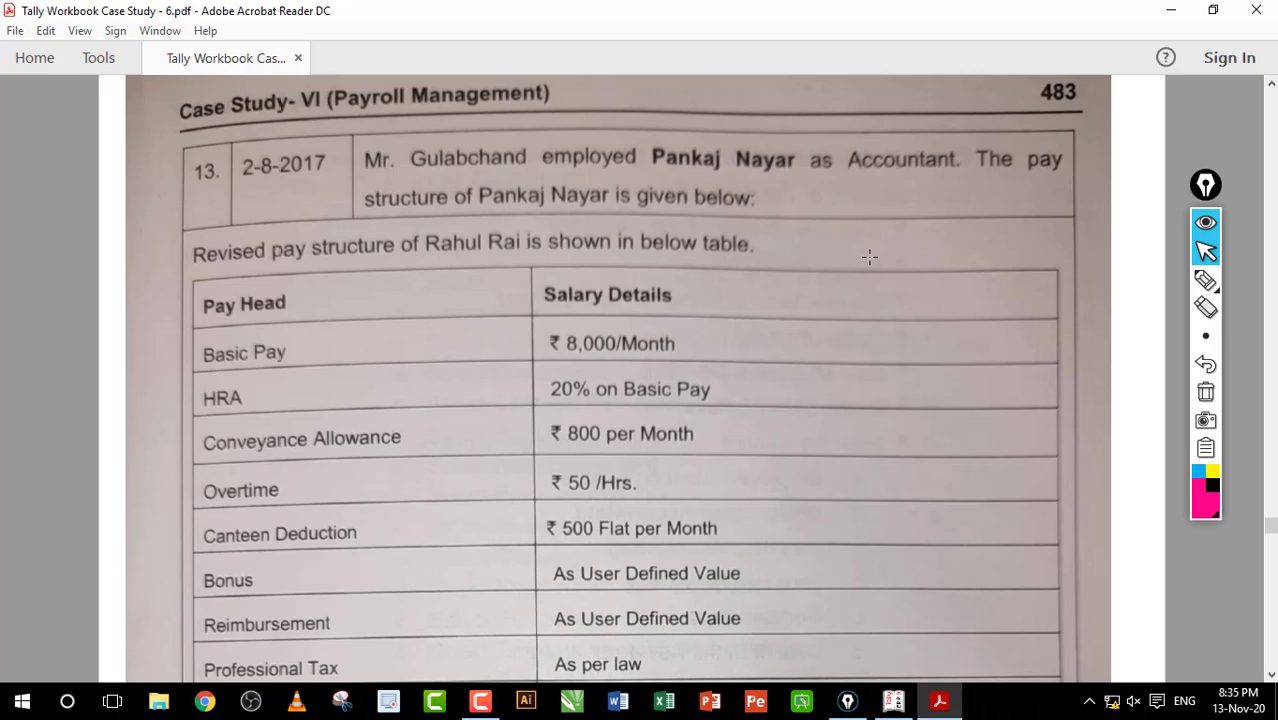
pyautogui.scroll(-4, 869, 257)
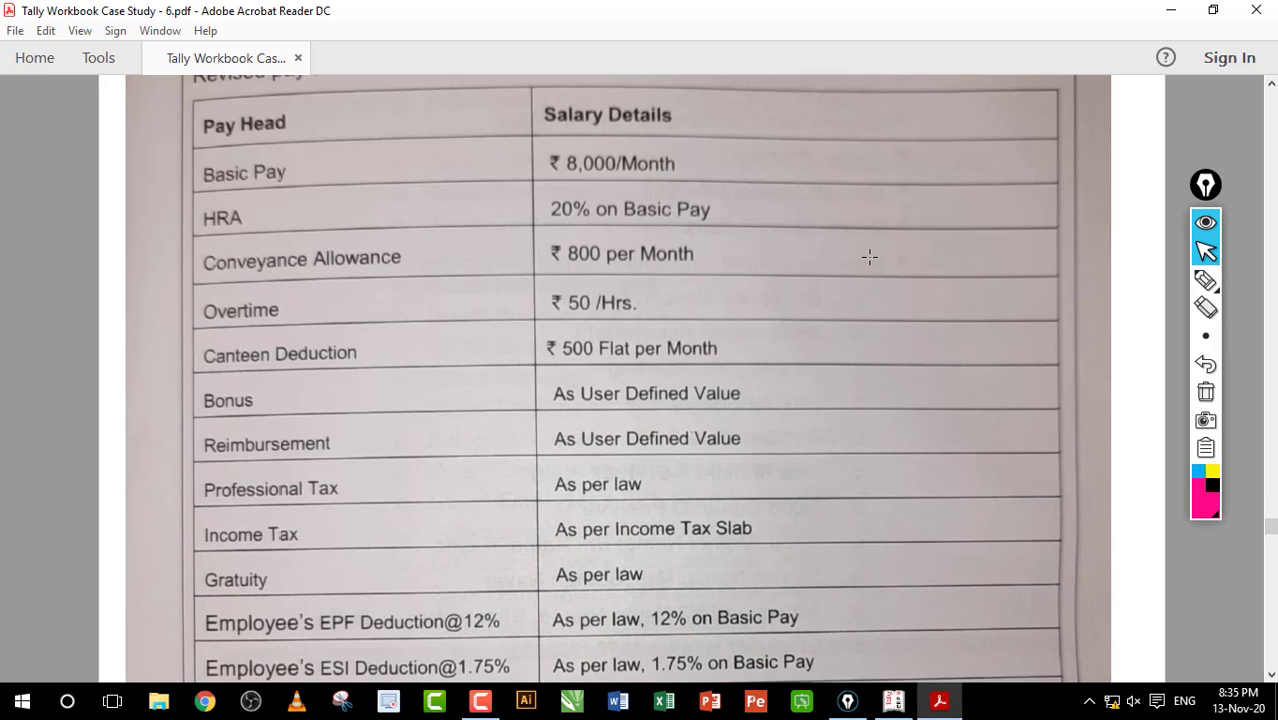
pyautogui.scroll(4, 869, 257)
pyautogui.scroll(-18, 869, 257)
# Step: Review the Accountant's employee-master and salary steps on pages 484–485, then return to Tally
pyautogui.scroll(-12, 869, 257)
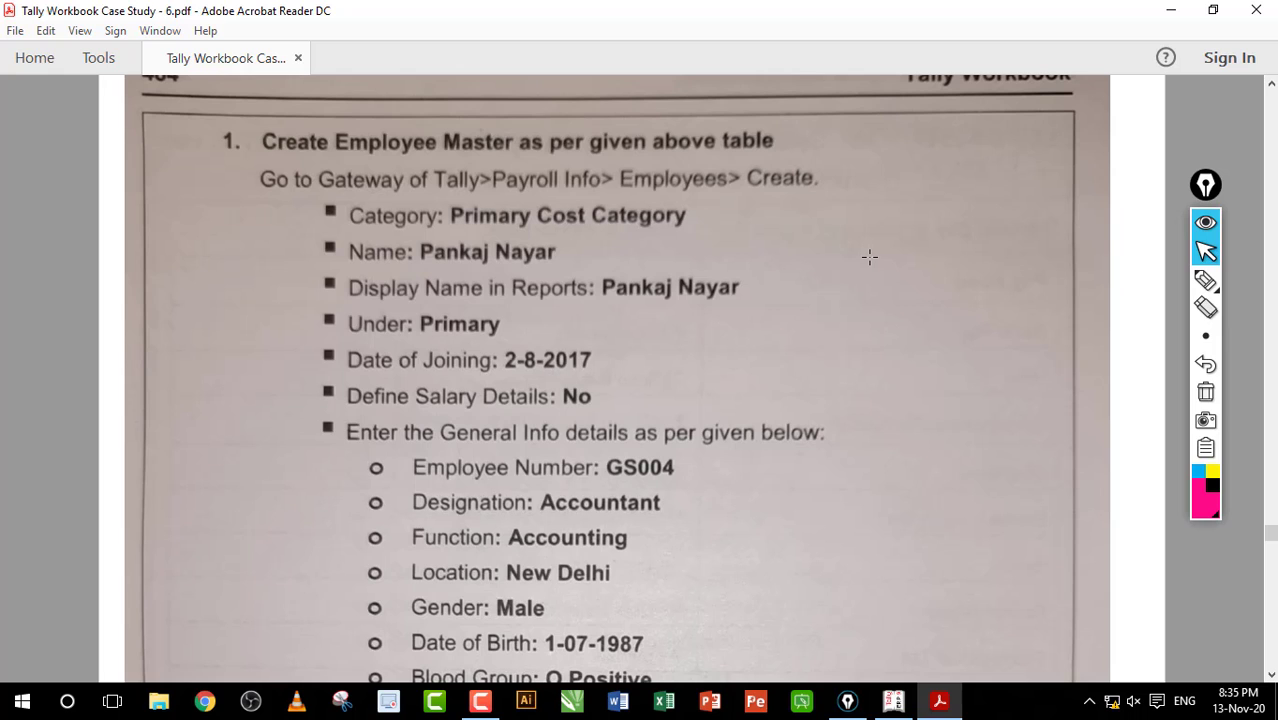
pyautogui.scroll(-6, 869, 257)
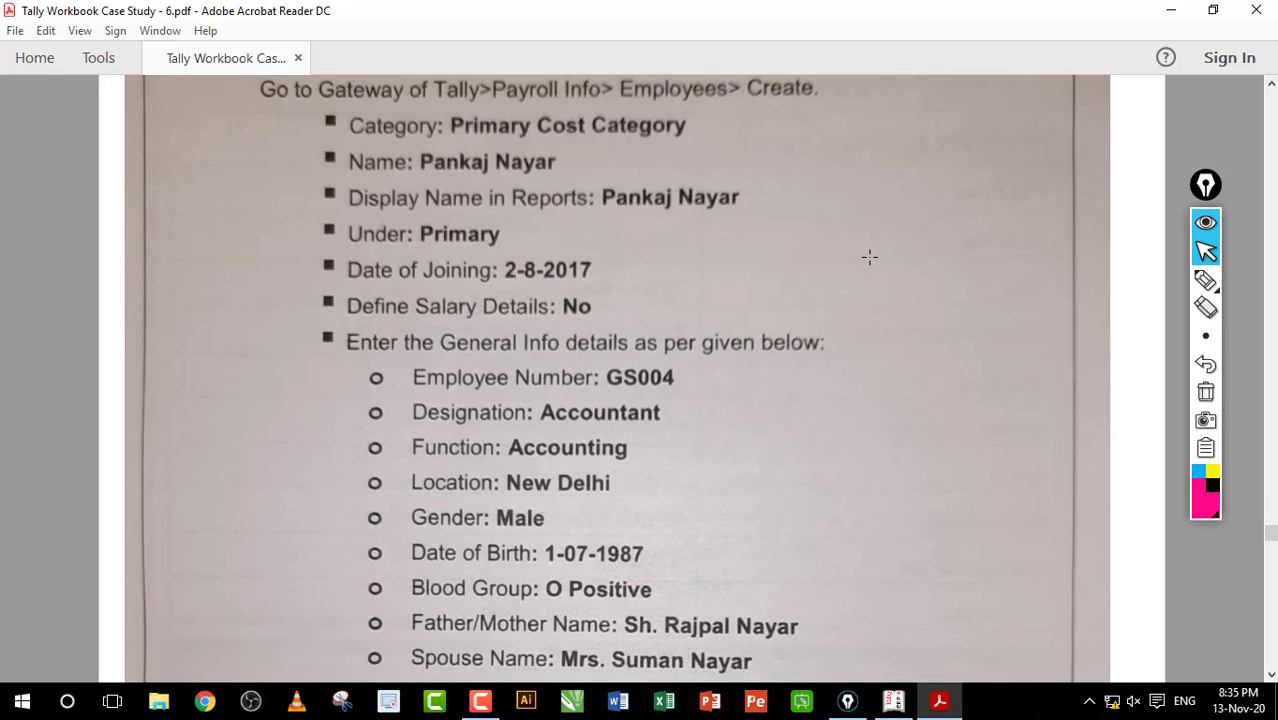
pyautogui.scroll(-18, 869, 257)
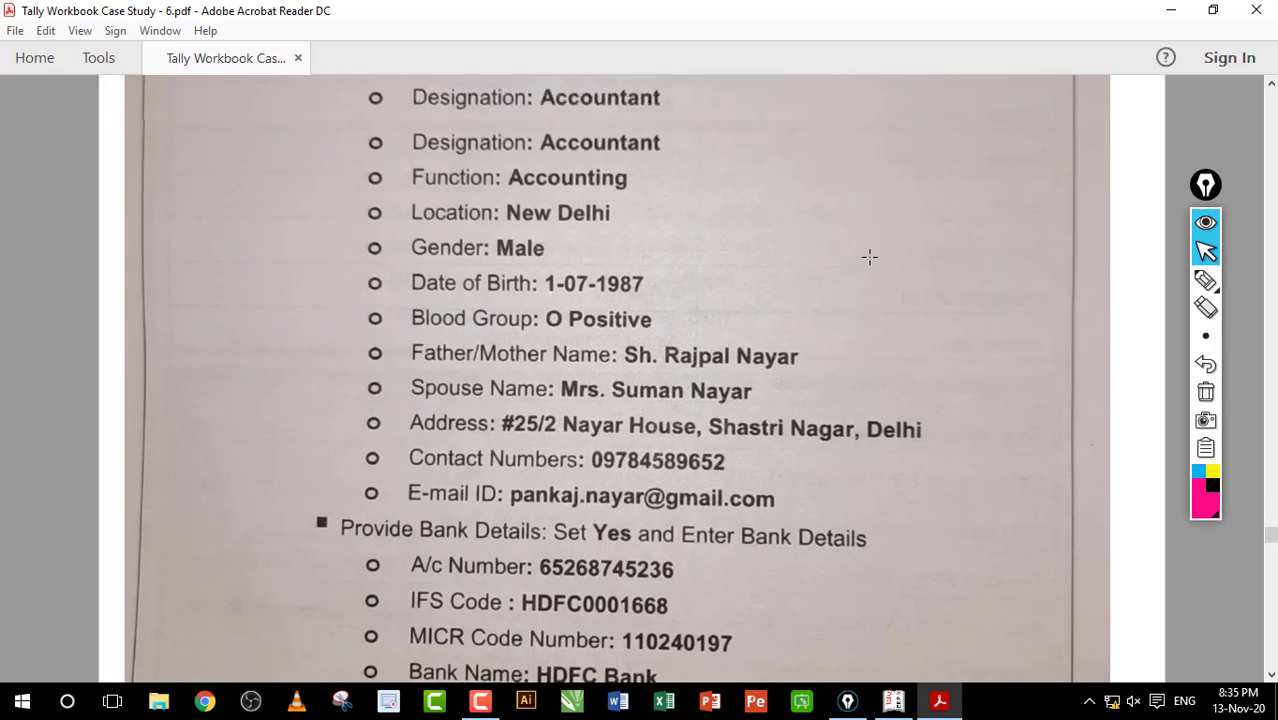
pyautogui.scroll(-8, 869, 257)
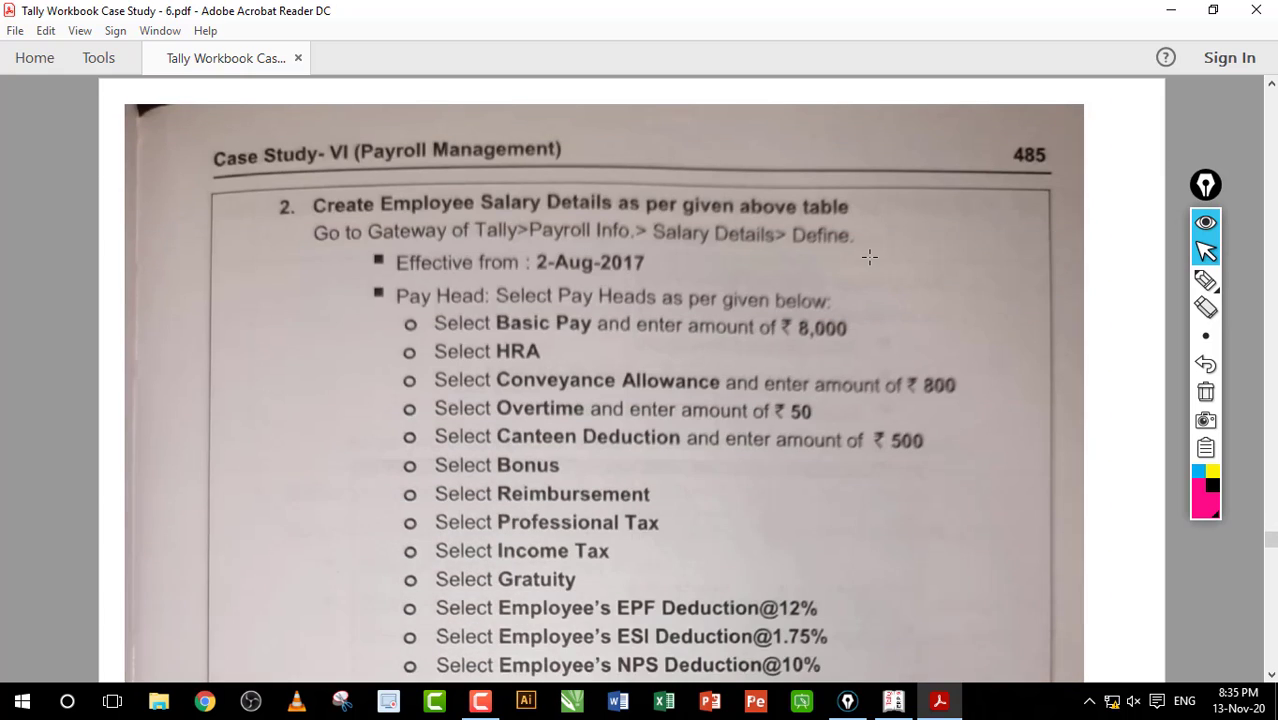
pyautogui.scroll(-2, 869, 257)
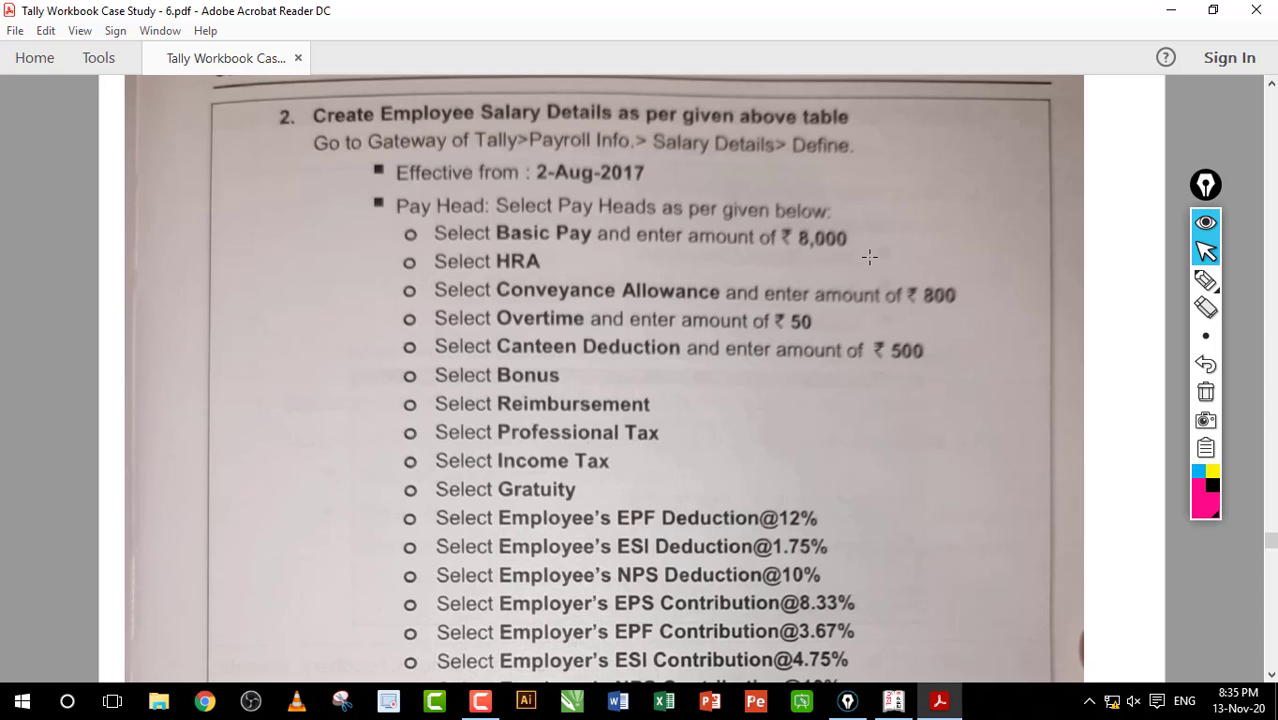
pyautogui.scroll(-20, 869, 257)
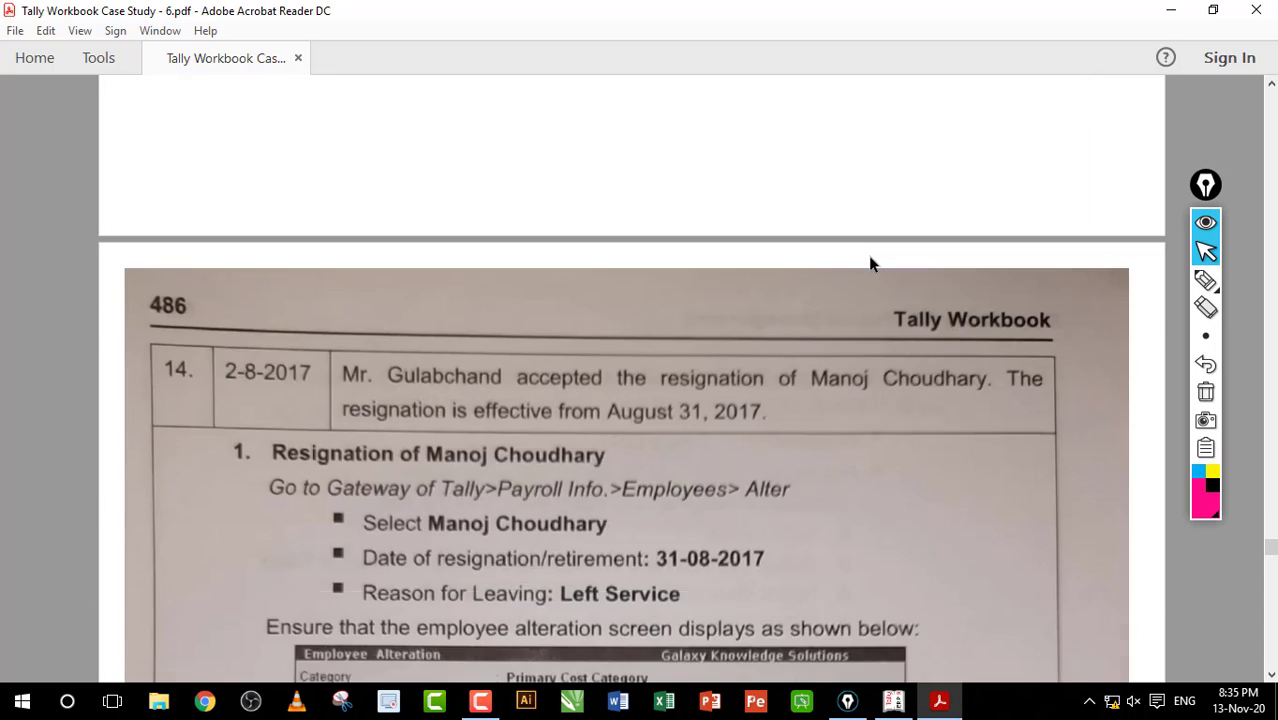
pyautogui.scroll(20, 869, 260)
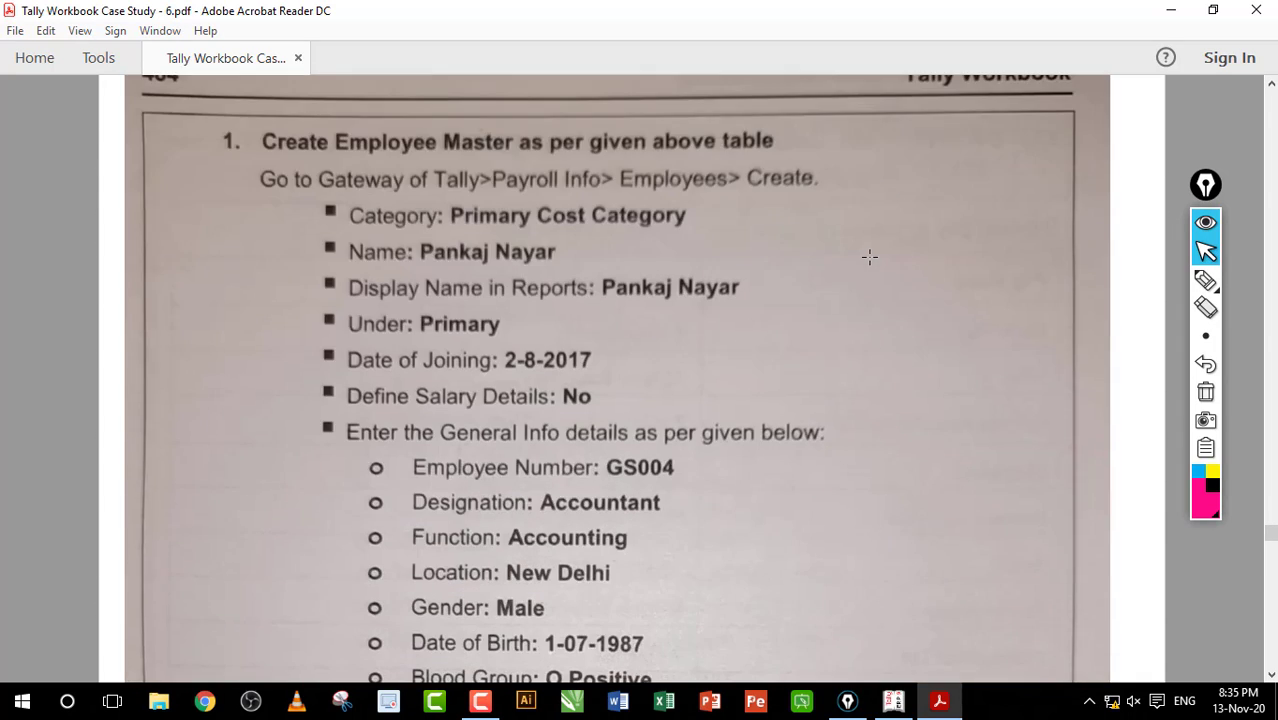
pyautogui.scroll(-2, 869, 257)
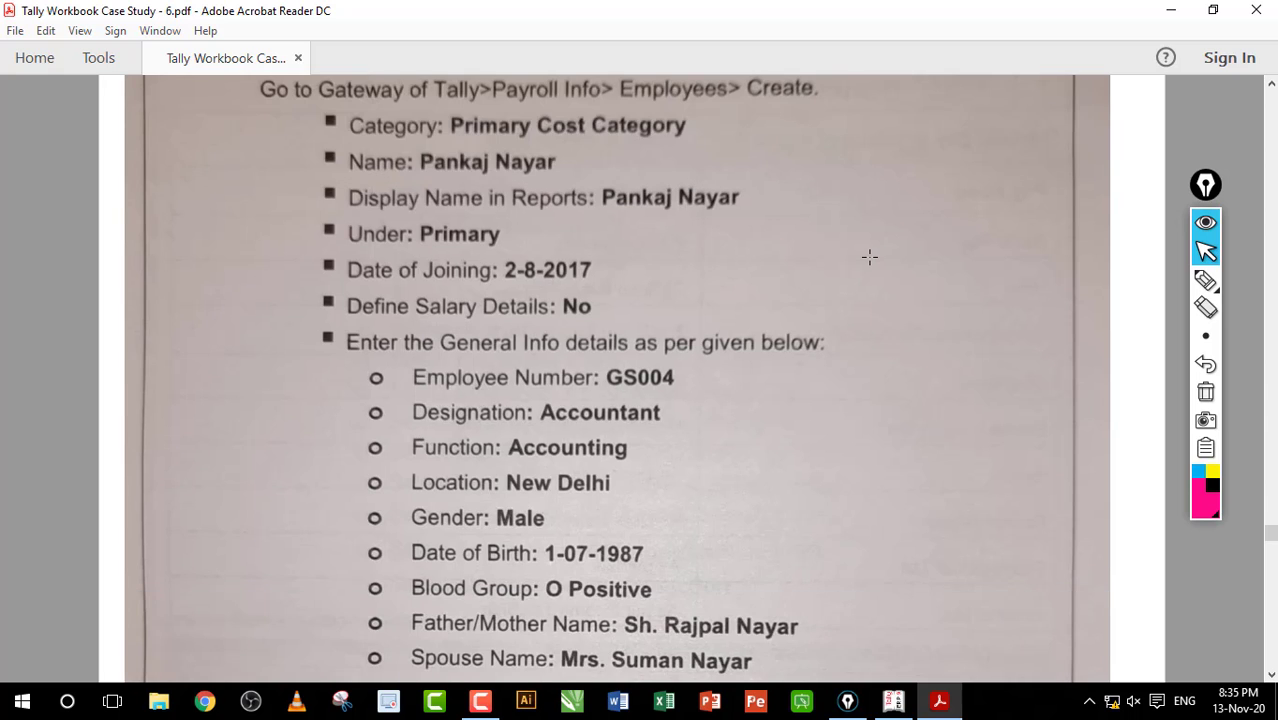
pyautogui.scroll(-12, 869, 257)
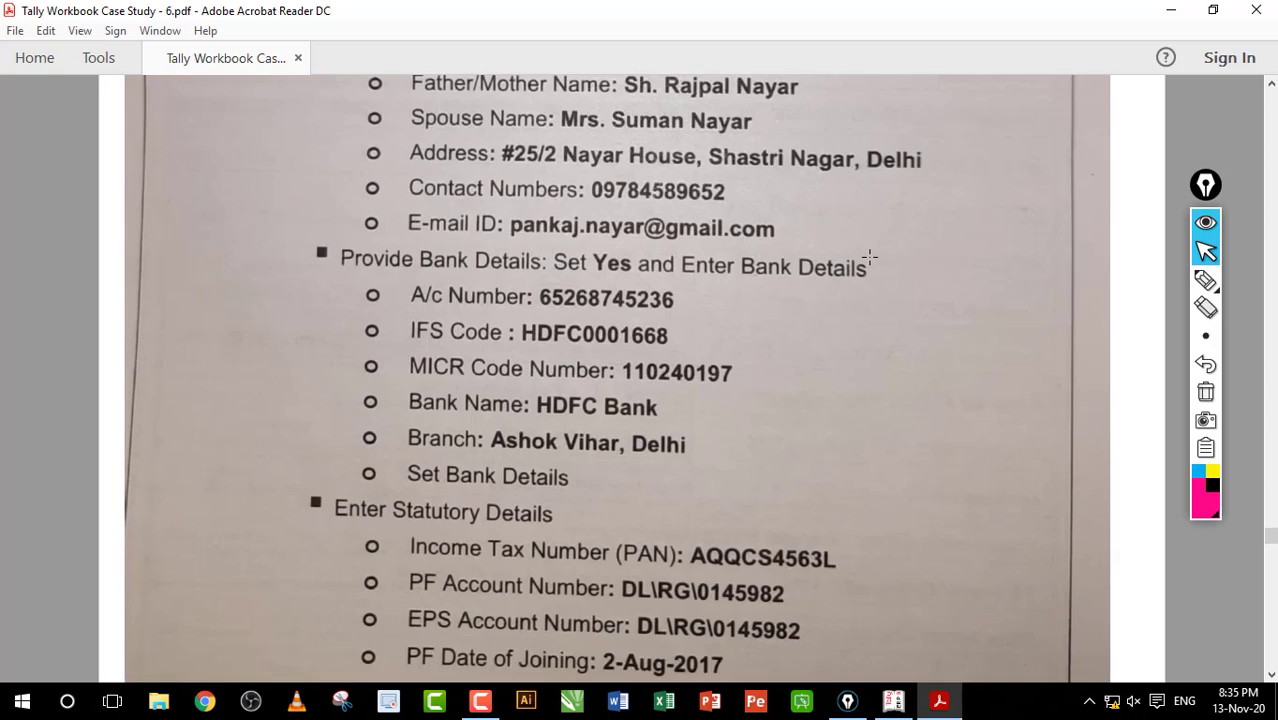
pyautogui.scroll(-7, 869, 257)
pyautogui.scroll(20, 869, 257)
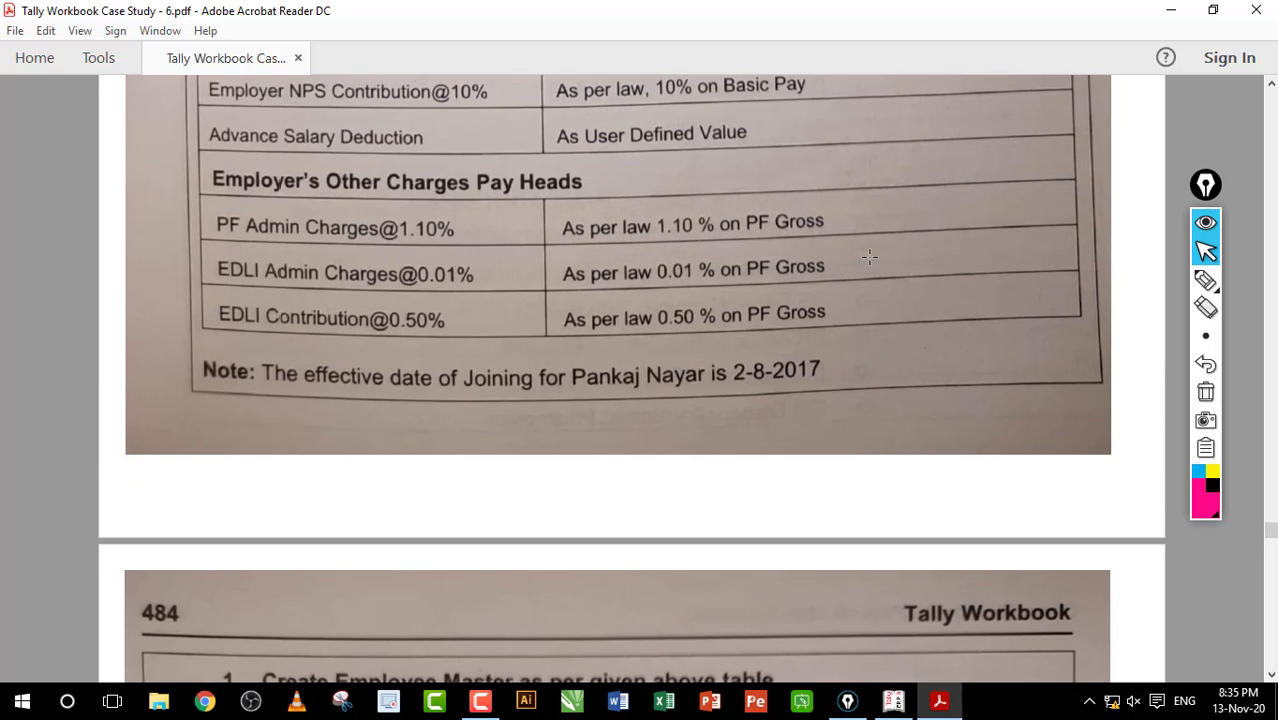
pyautogui.scroll(-12, 869, 257)
pyautogui.scroll(14, 869, 257)
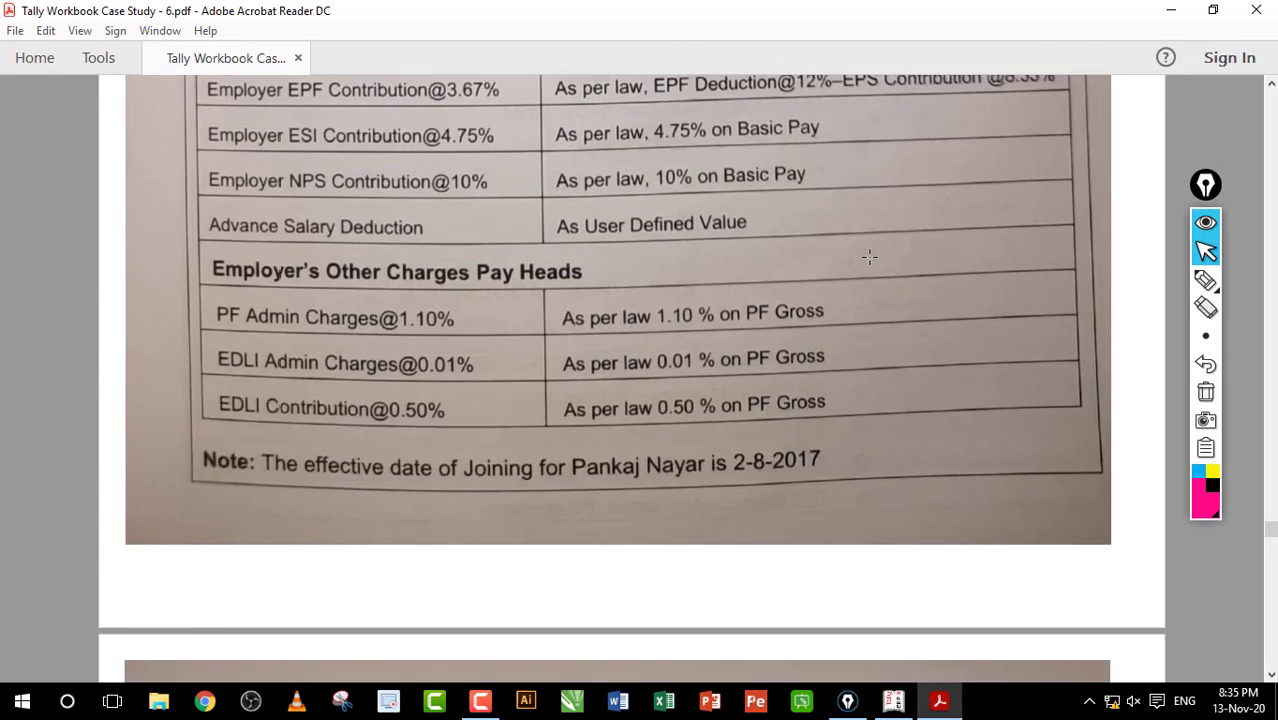
pyautogui.scroll(10, 869, 257)
pyautogui.scroll(12, 869, 257)
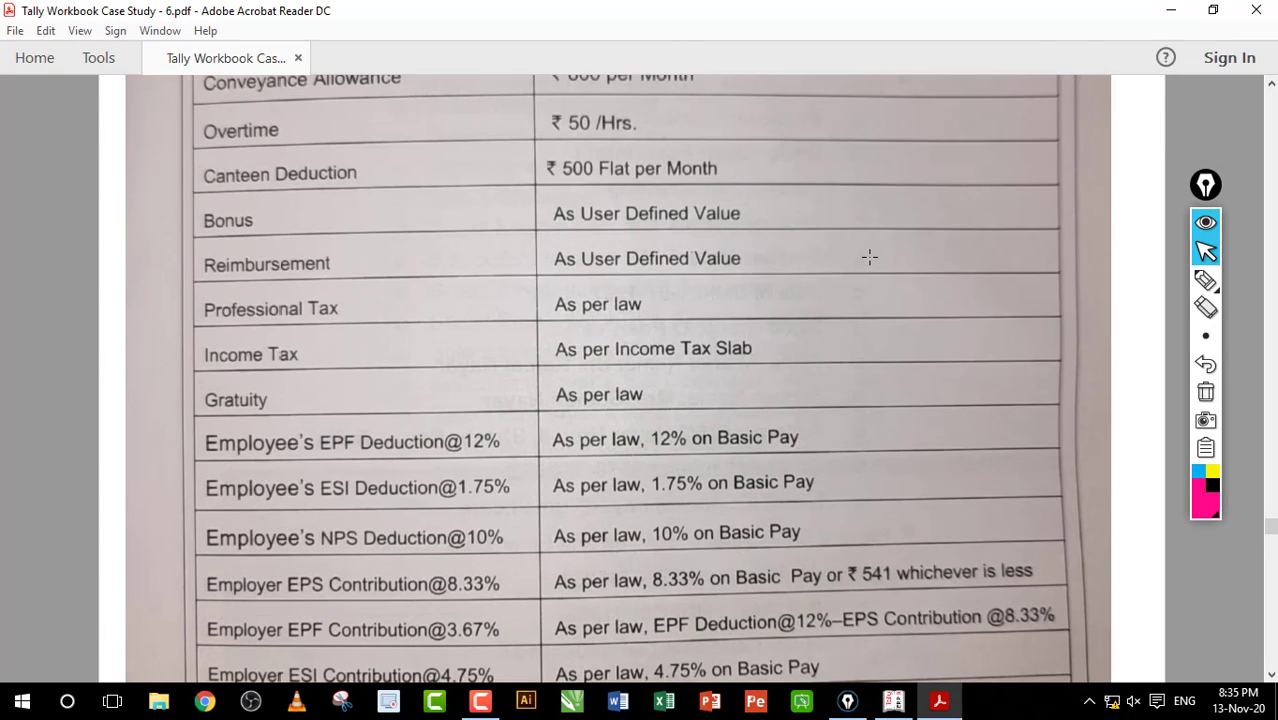
pyautogui.scroll(-2, 869, 257)
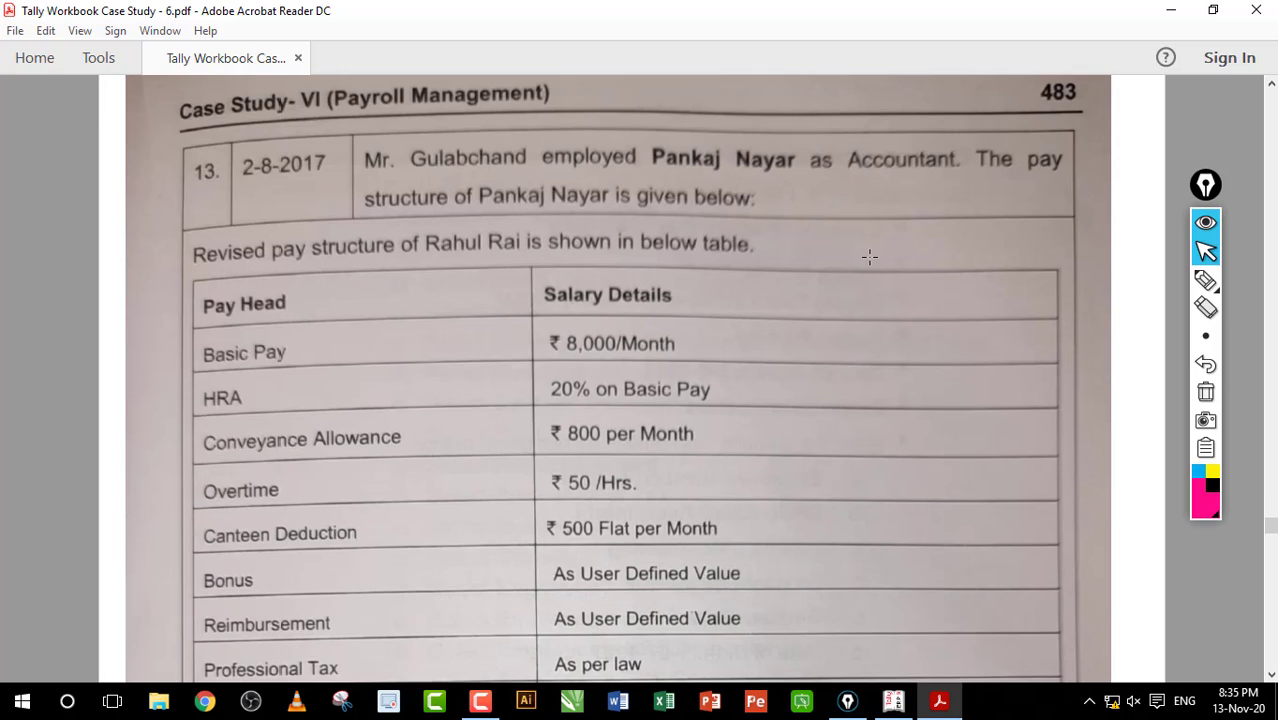
pyautogui.scroll(-2, 869, 257)
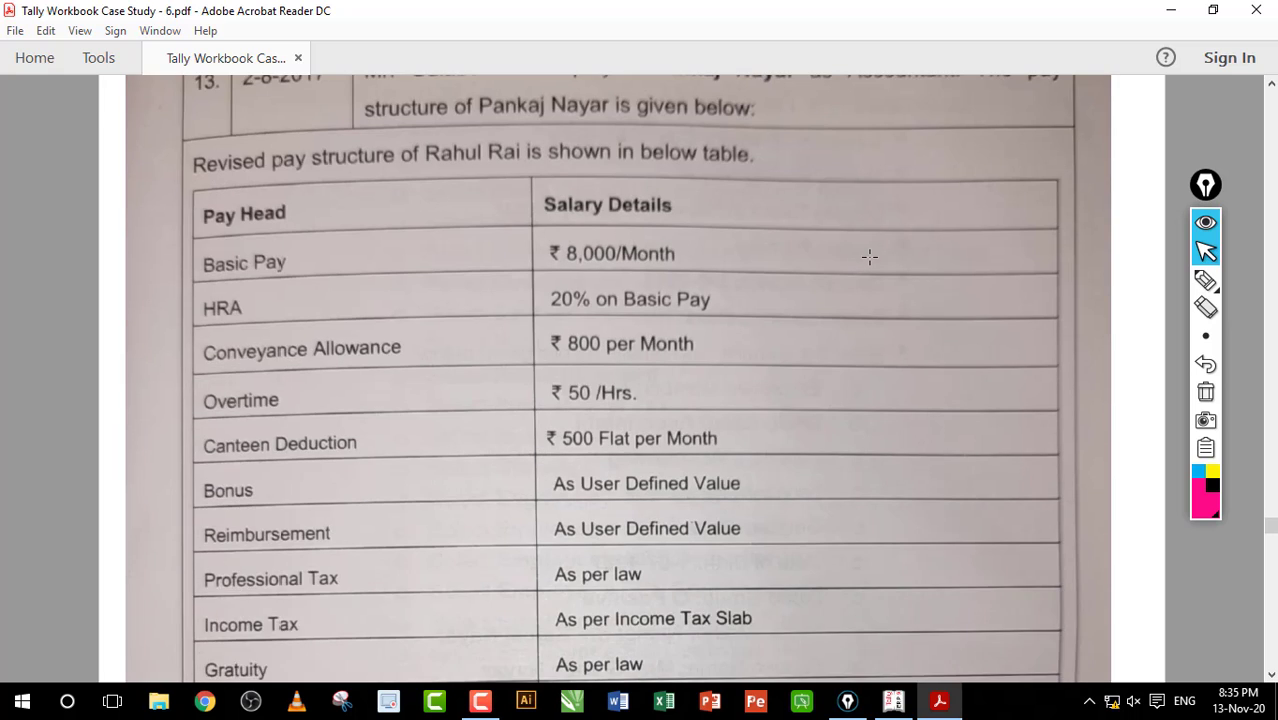
pyautogui.scroll(2, 869, 257)
pyautogui.scroll(-2, 869, 257)
pyautogui.scroll(-2, 869, 257)
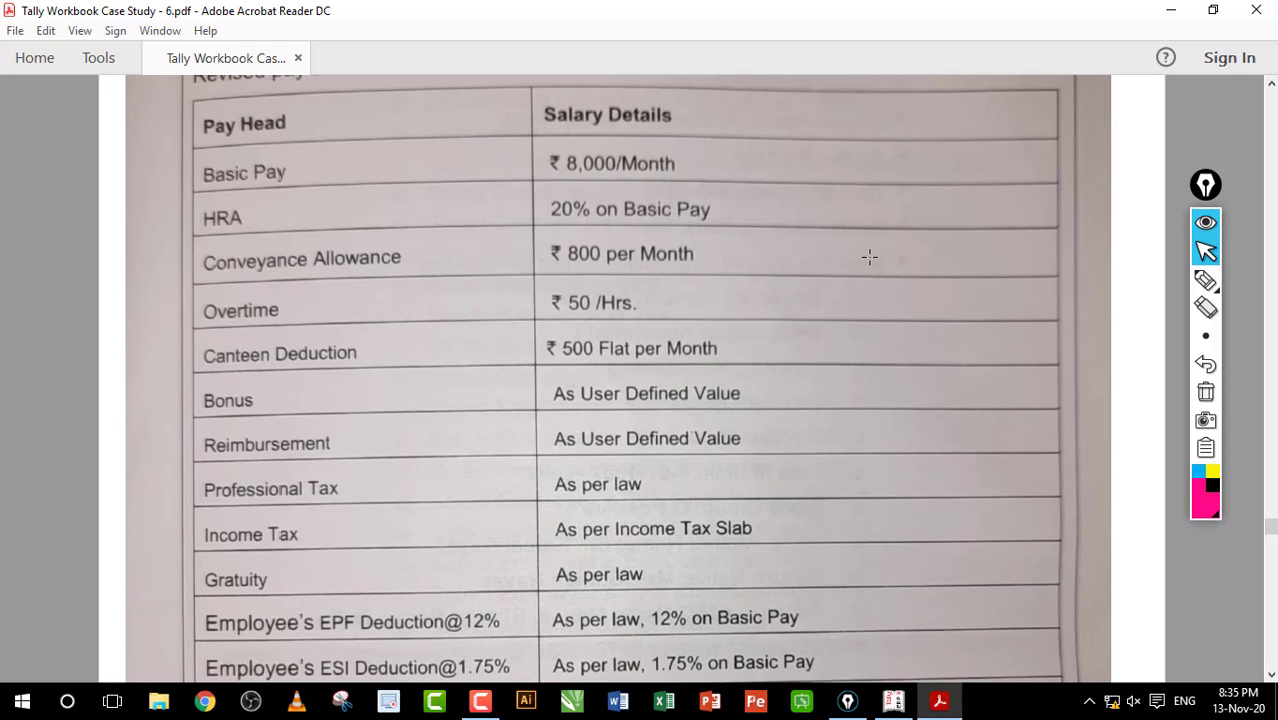
pyautogui.click(893, 701)
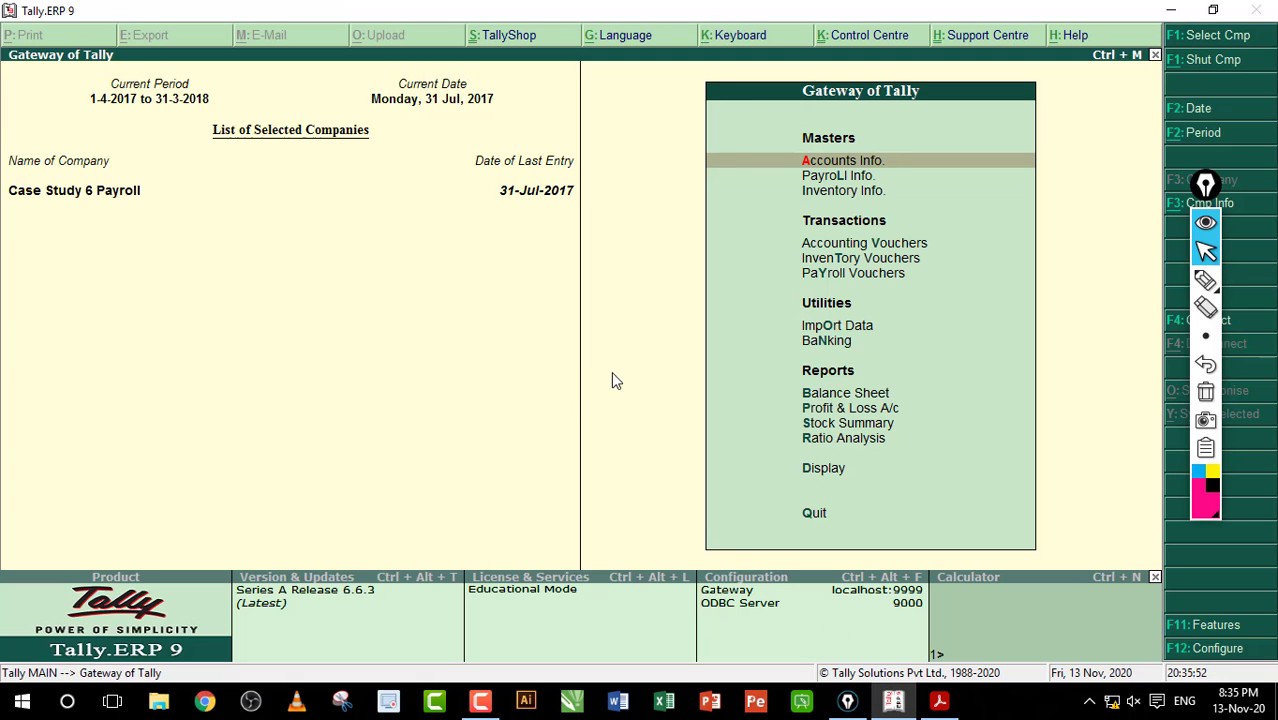
# Step: Create a new employee master with the accountant's name and joining date 2-Aug-2017
pyautogui.press('Down')
pyautogui.press('Return')
pyautogui.press('Down')
pyautogui.press('Down')
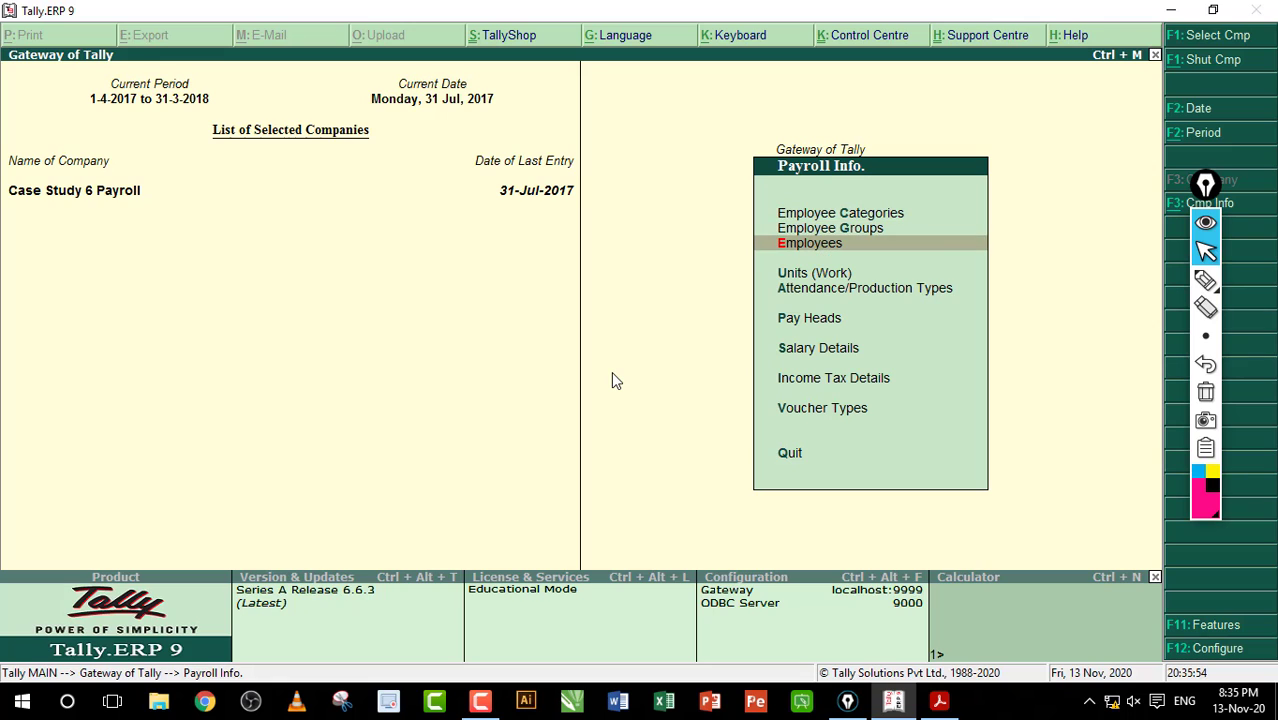
pyautogui.press('Return')
pyautogui.press('Return')
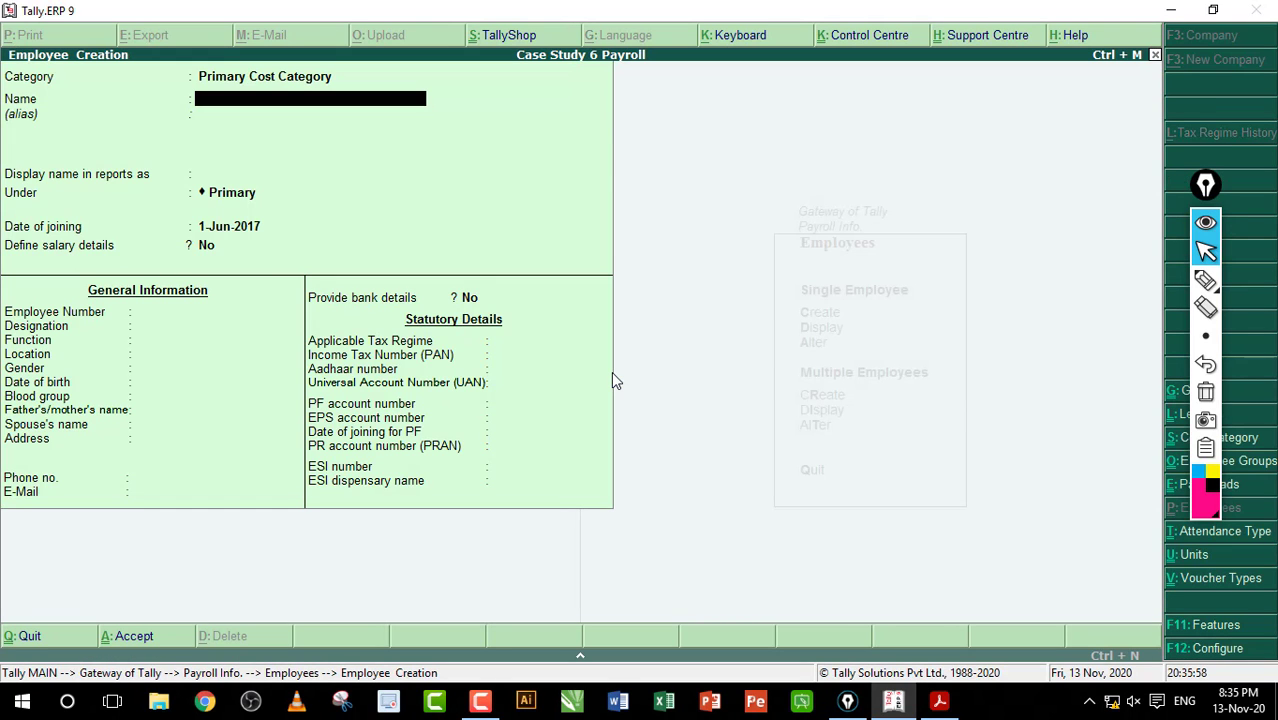
pyautogui.press('Return')
pyautogui.press('Return')
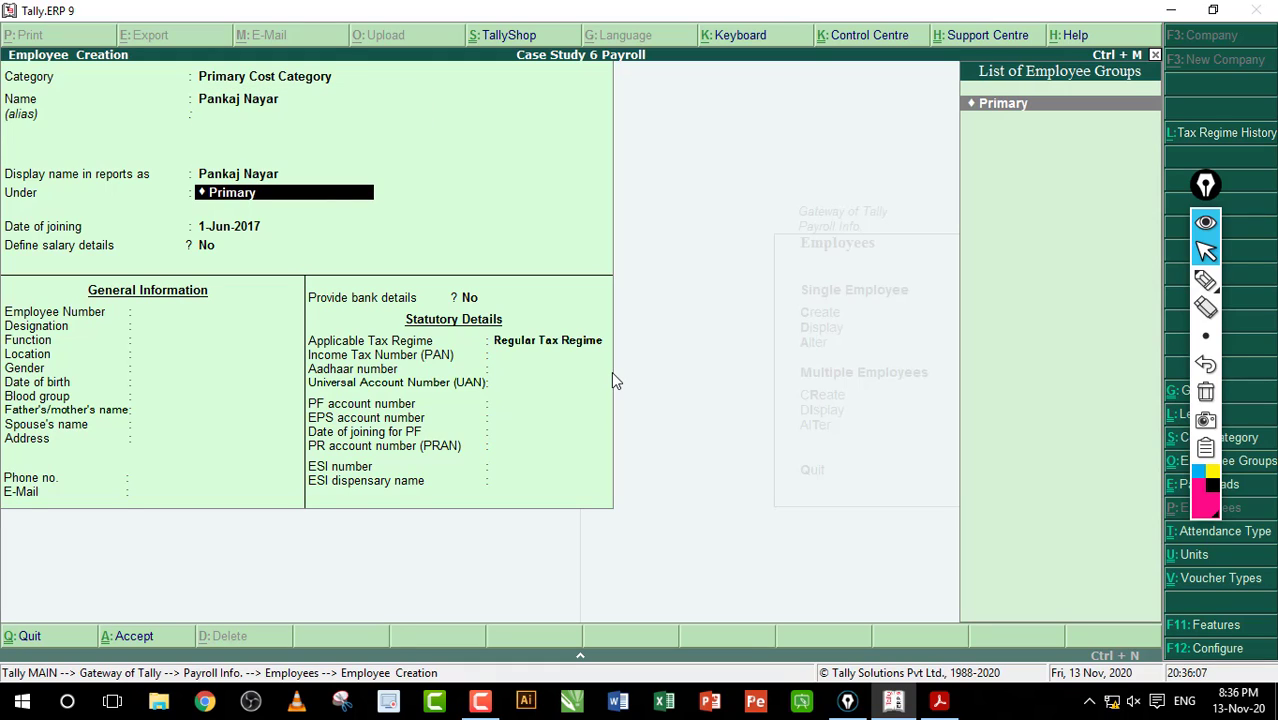
pyautogui.press('Return')
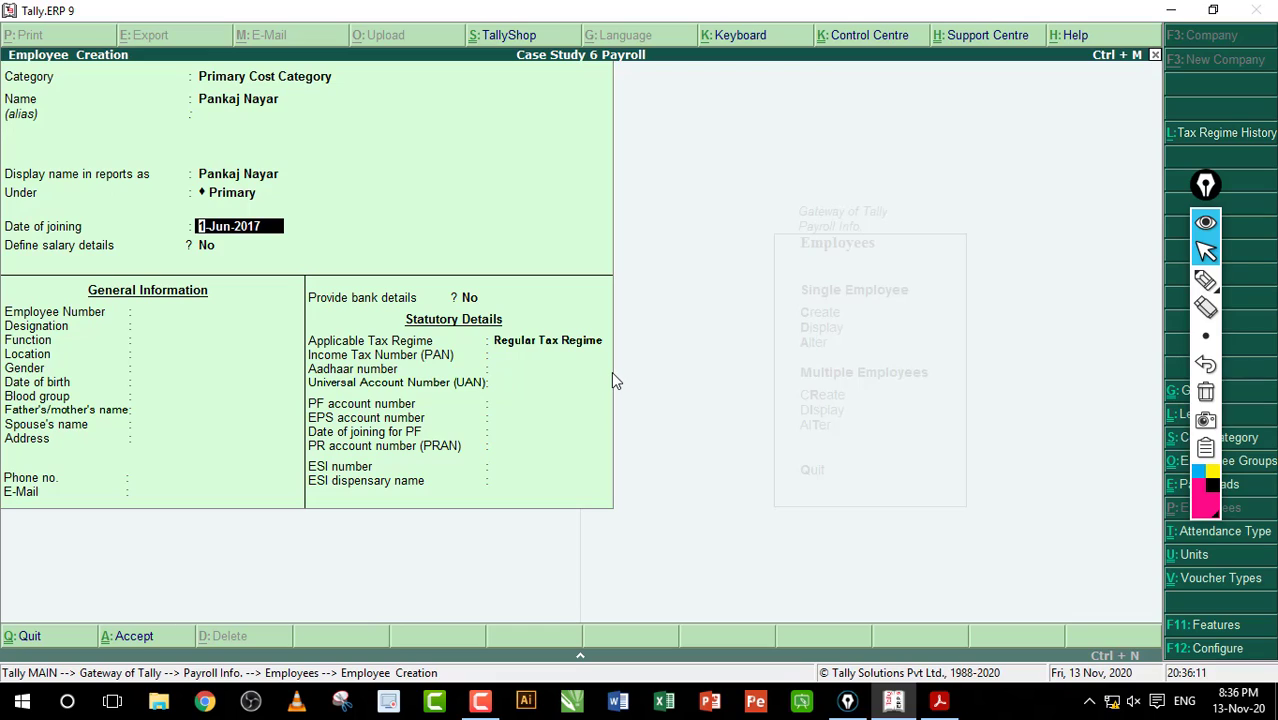
pyautogui.write('2-8')
pyautogui.press('Return')
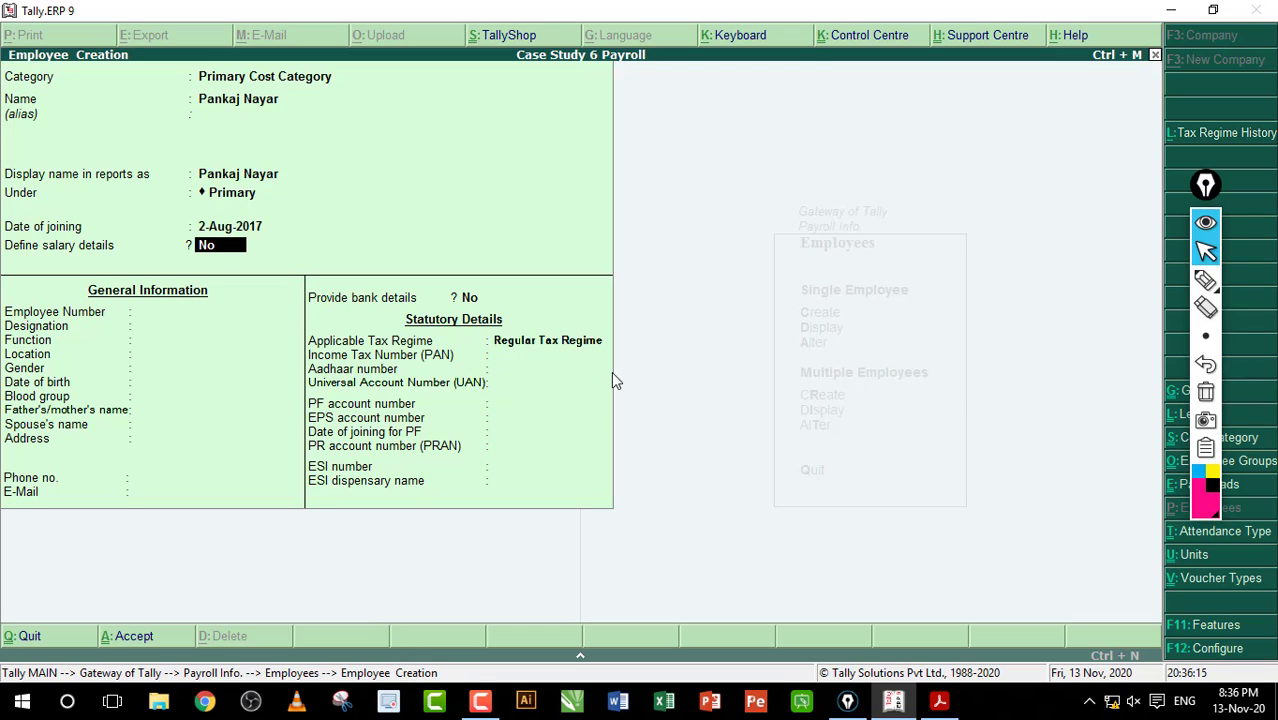
# Step: Enter employee number GS004, pass through the statutory details and save the employee
pyautogui.press('Return')
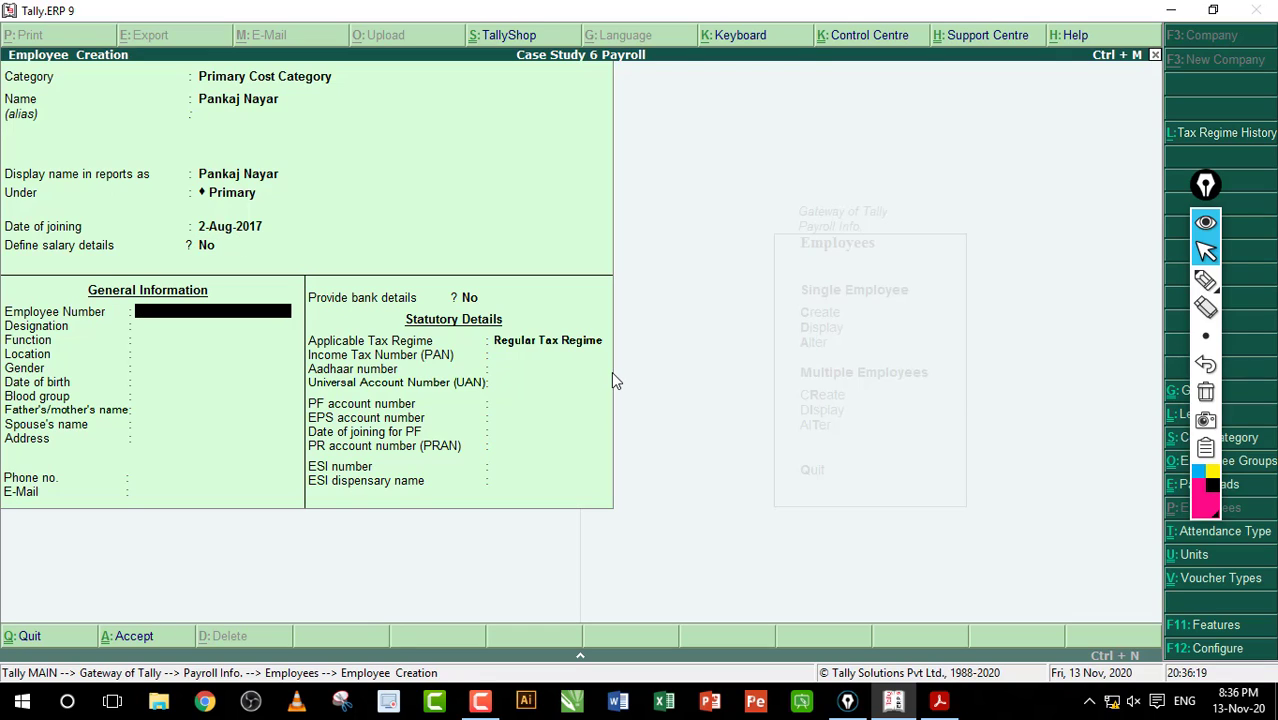
pyautogui.write('GS004')
pyautogui.press('Return')
pyautogui.press('Return')
pyautogui.press('Return')
pyautogui.press('Return')
pyautogui.press('Return')
pyautogui.press('Return')
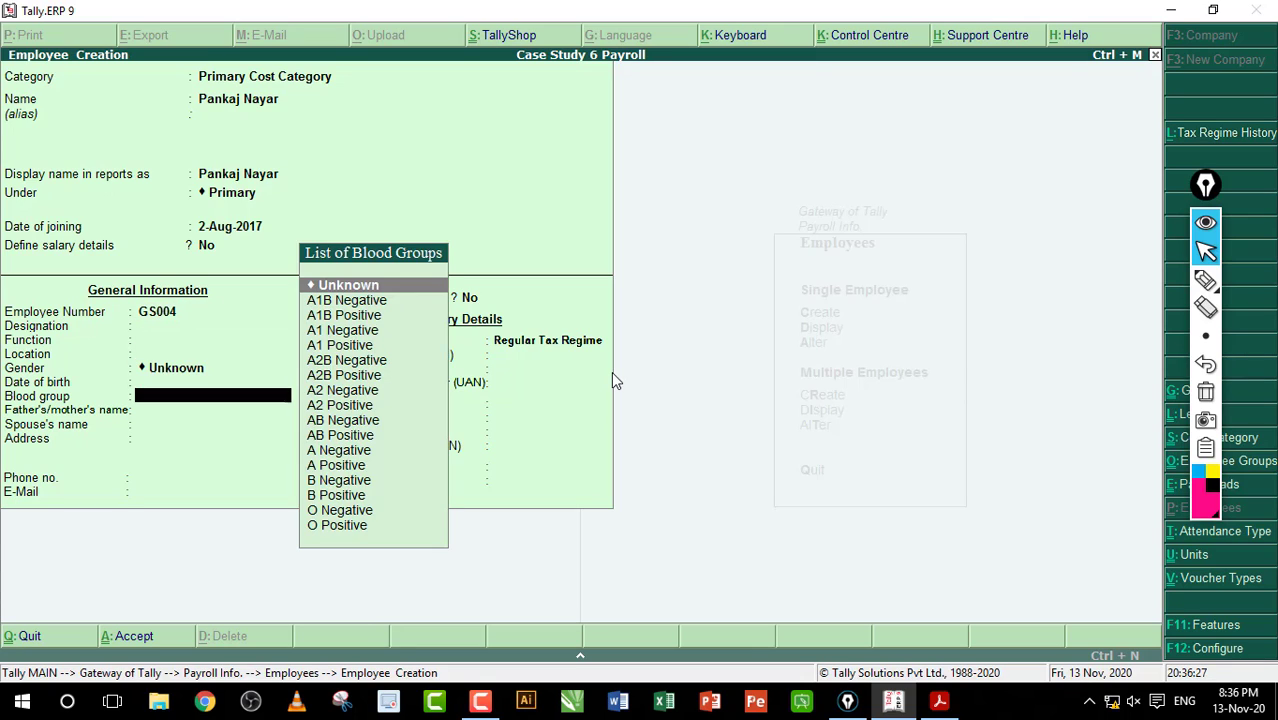
pyautogui.press('Return')
pyautogui.press('Return')
pyautogui.press('Return')
pyautogui.press('Return')
pyautogui.press('Return')
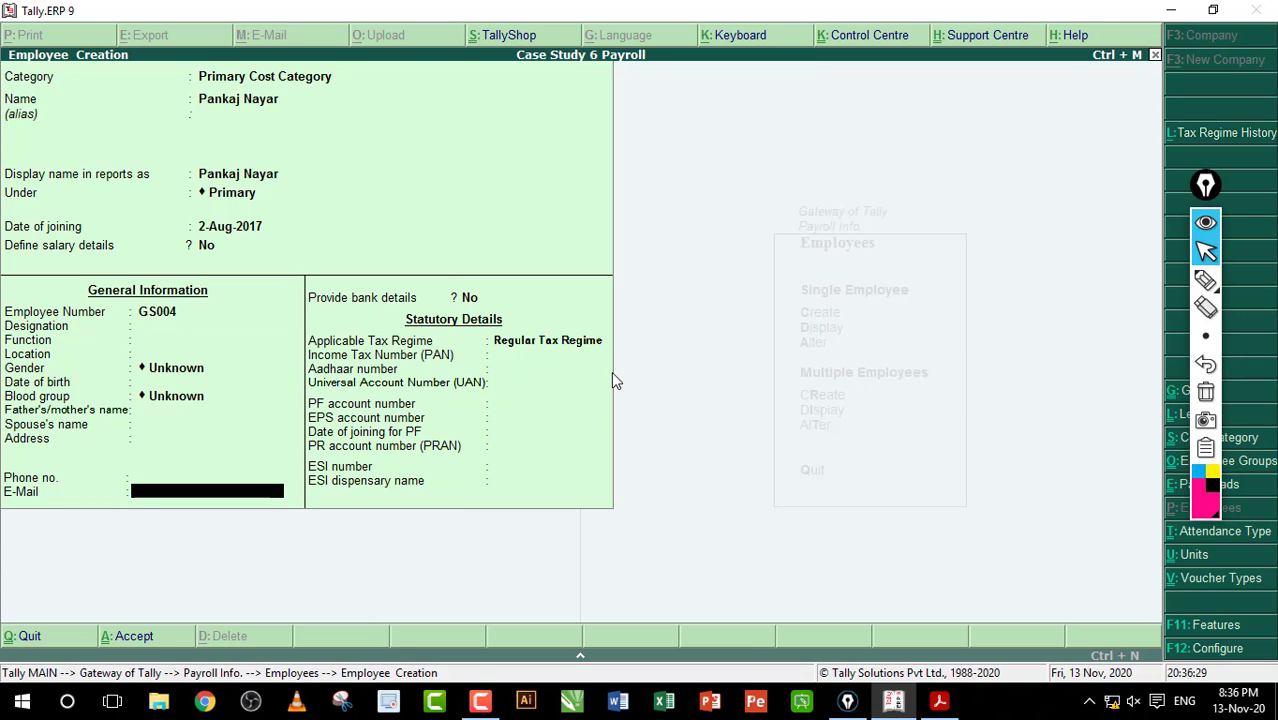
pyautogui.press('Return')
pyautogui.press('Return')
pyautogui.press('Return')
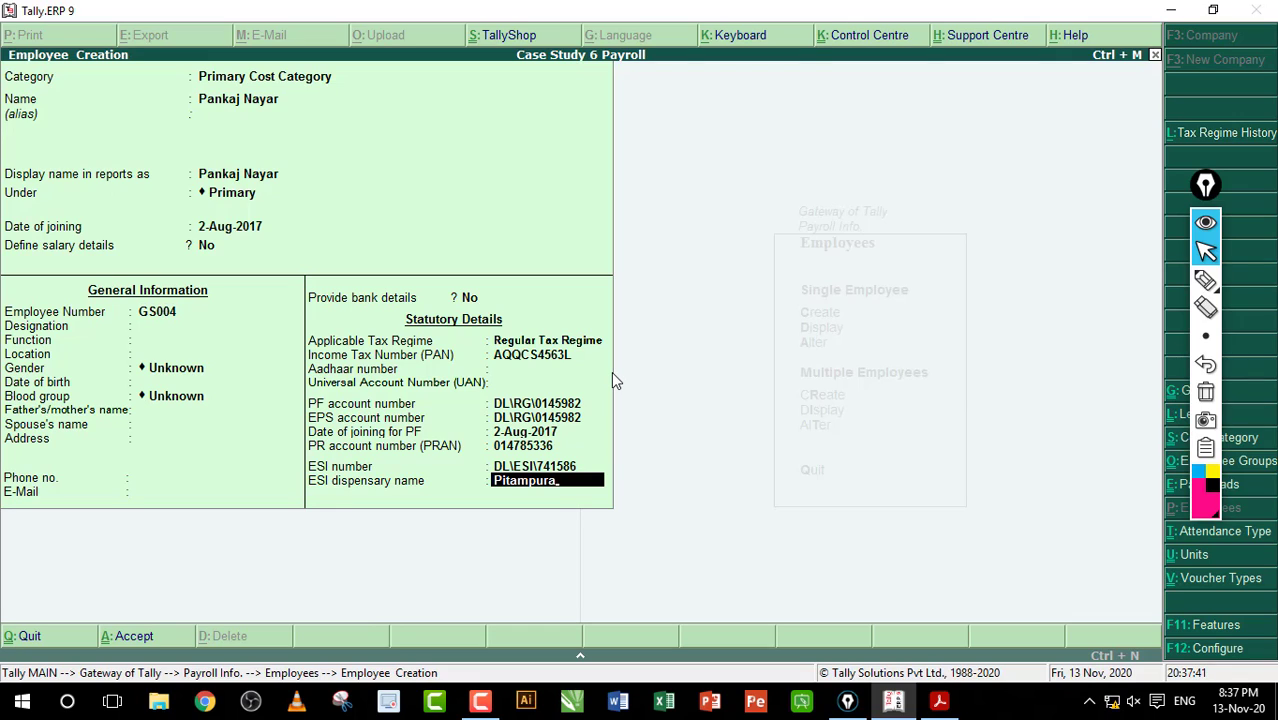
pyautogui.press('Return')
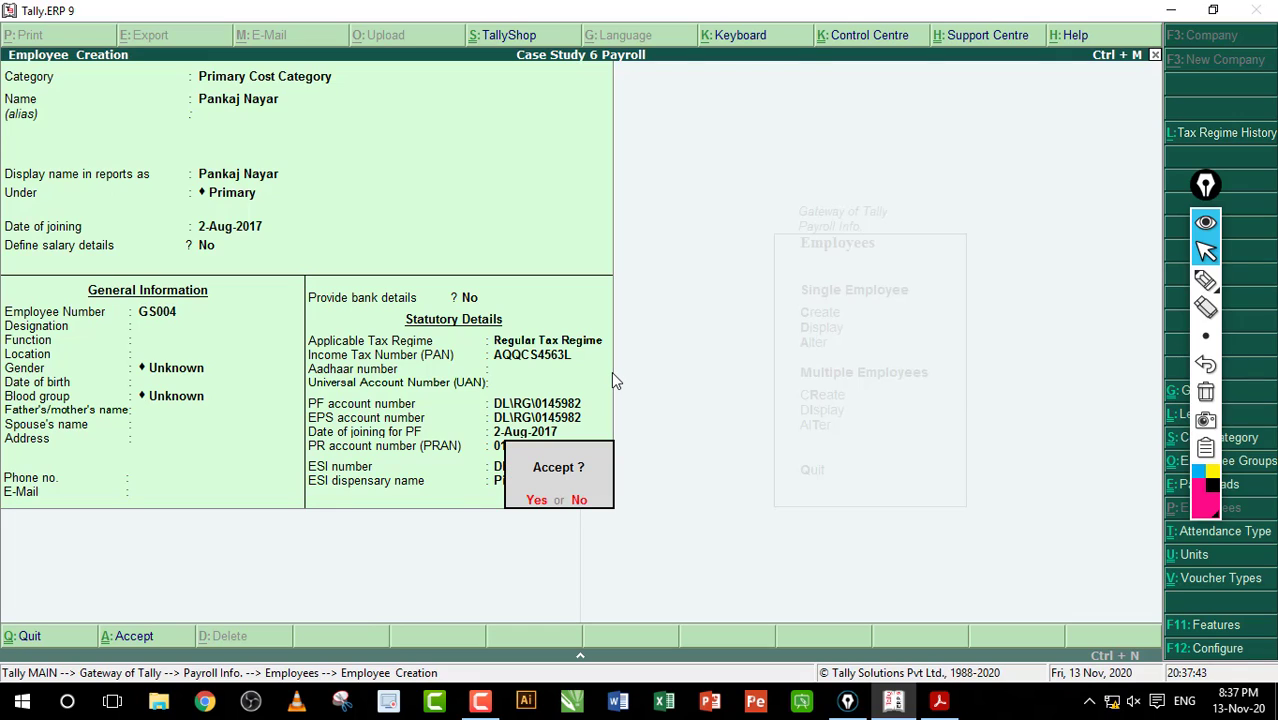
pyautogui.press('Return')
# Step: Start defining the second employee's salary details effective from 2-Aug-2017
pyautogui.press('Escape')
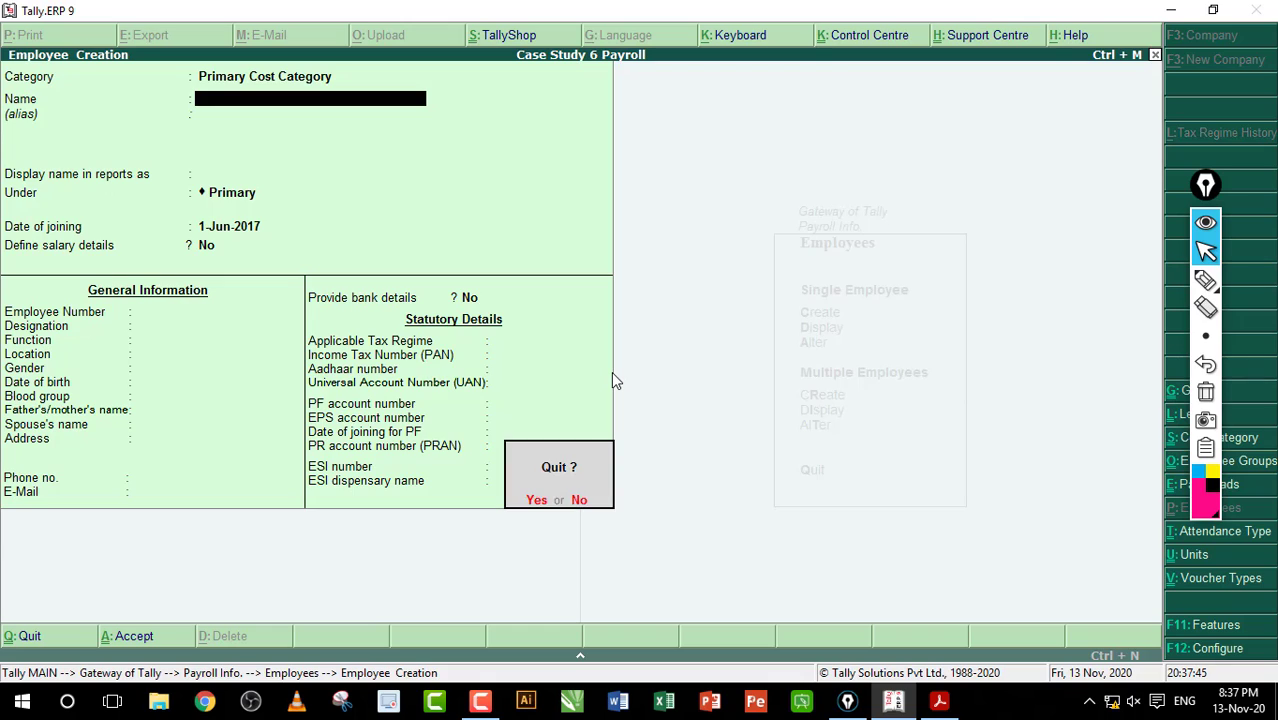
pyautogui.press('Return')
pyautogui.press('Escape')
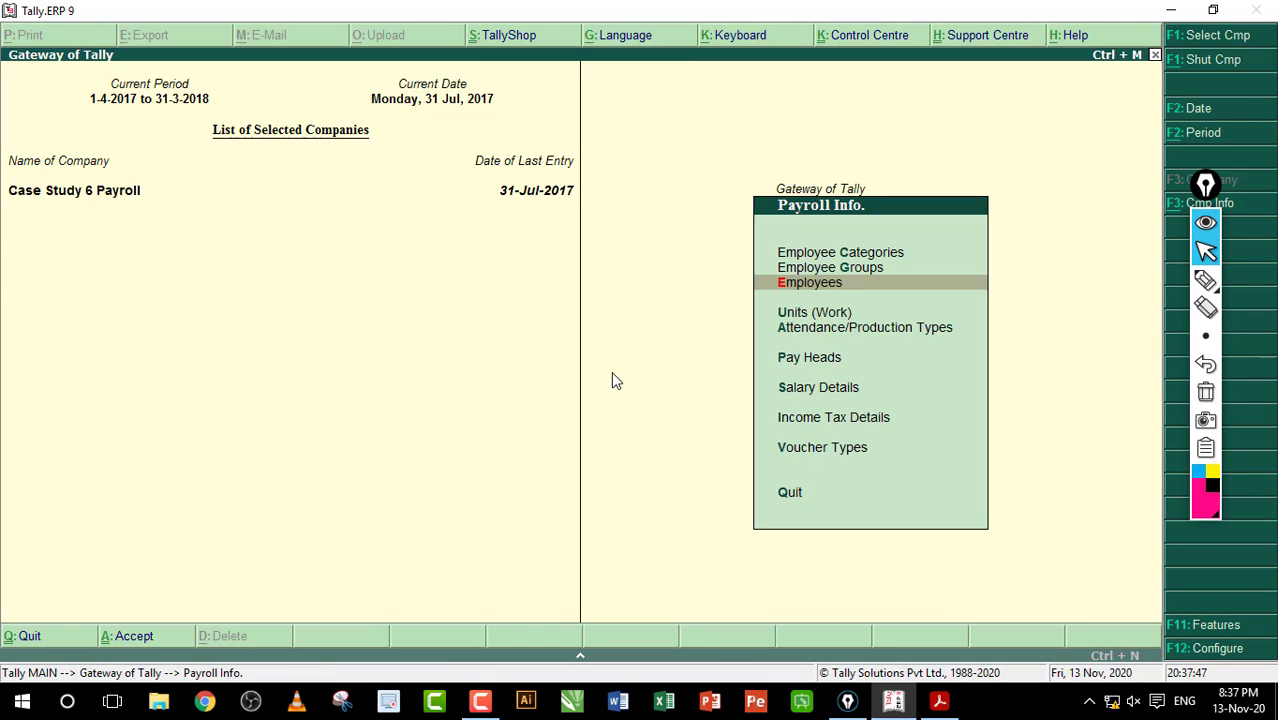
pyautogui.press('Down')
pyautogui.press('Down')
pyautogui.press('Down')
pyautogui.press('Down')
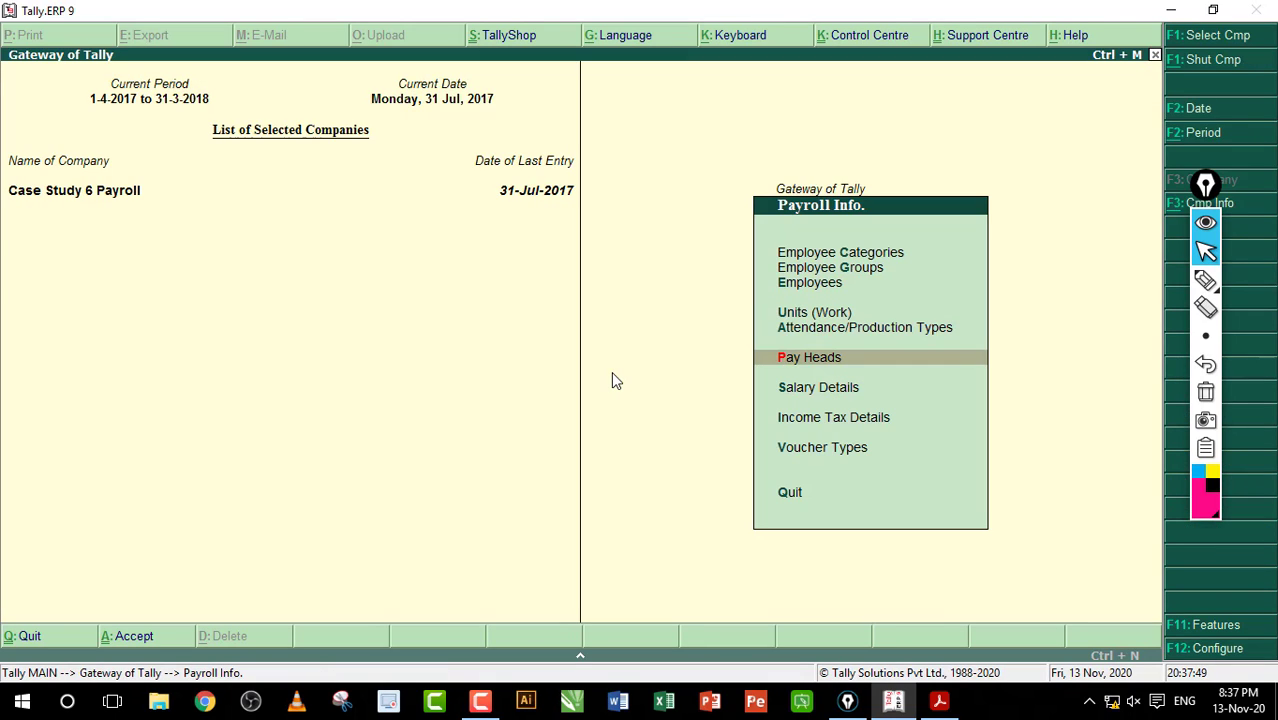
pyautogui.press('Return')
pyautogui.press('Return')
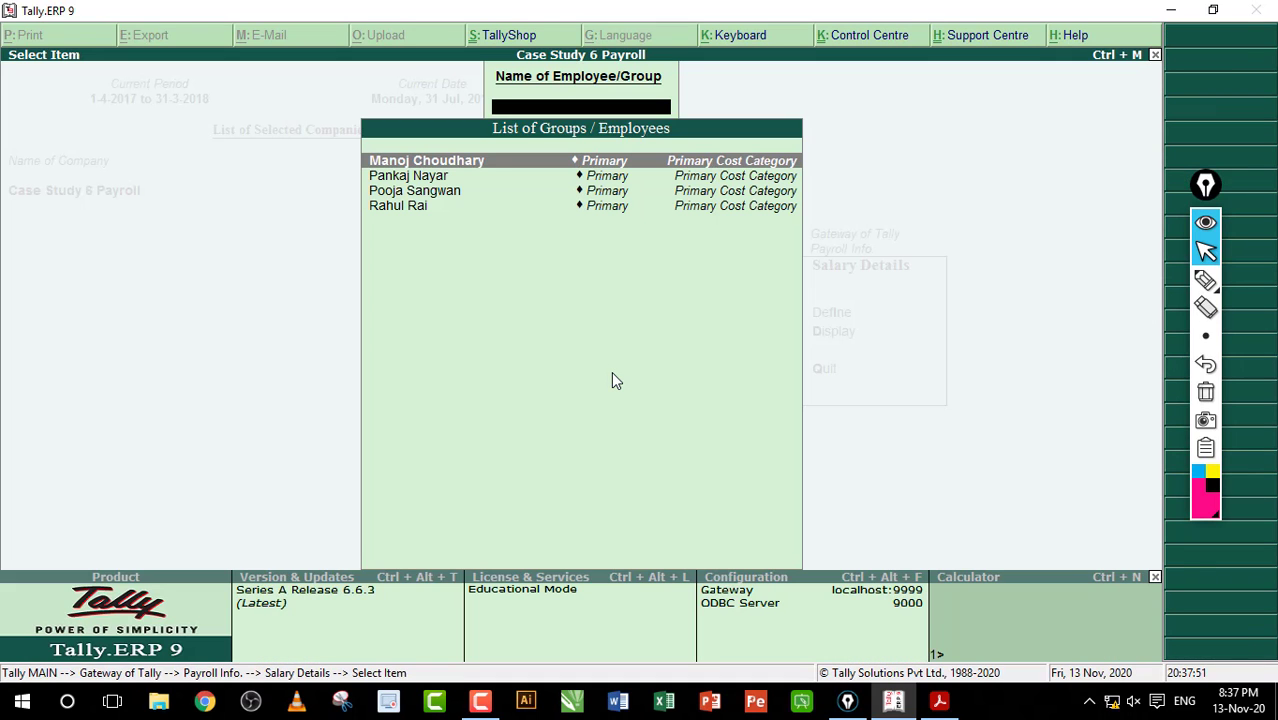
pyautogui.press('Down')
pyautogui.press('Return')
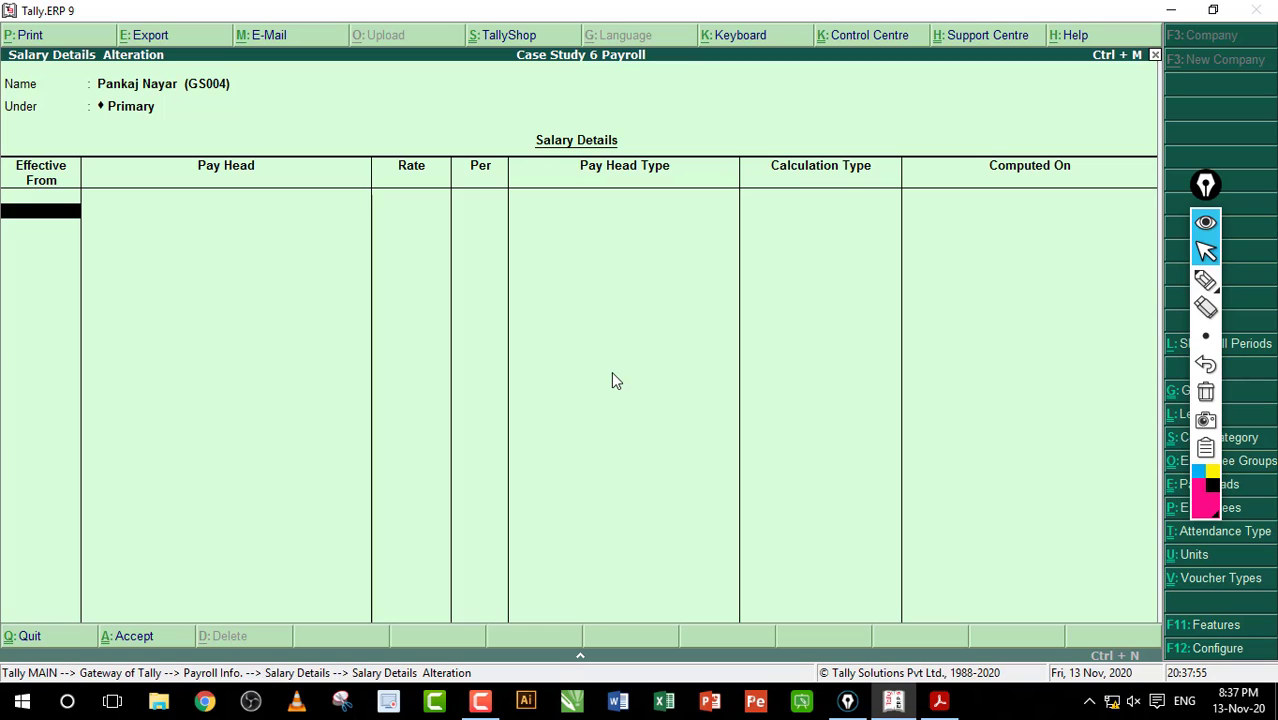
pyautogui.write('2-8')
pyautogui.press('Return')
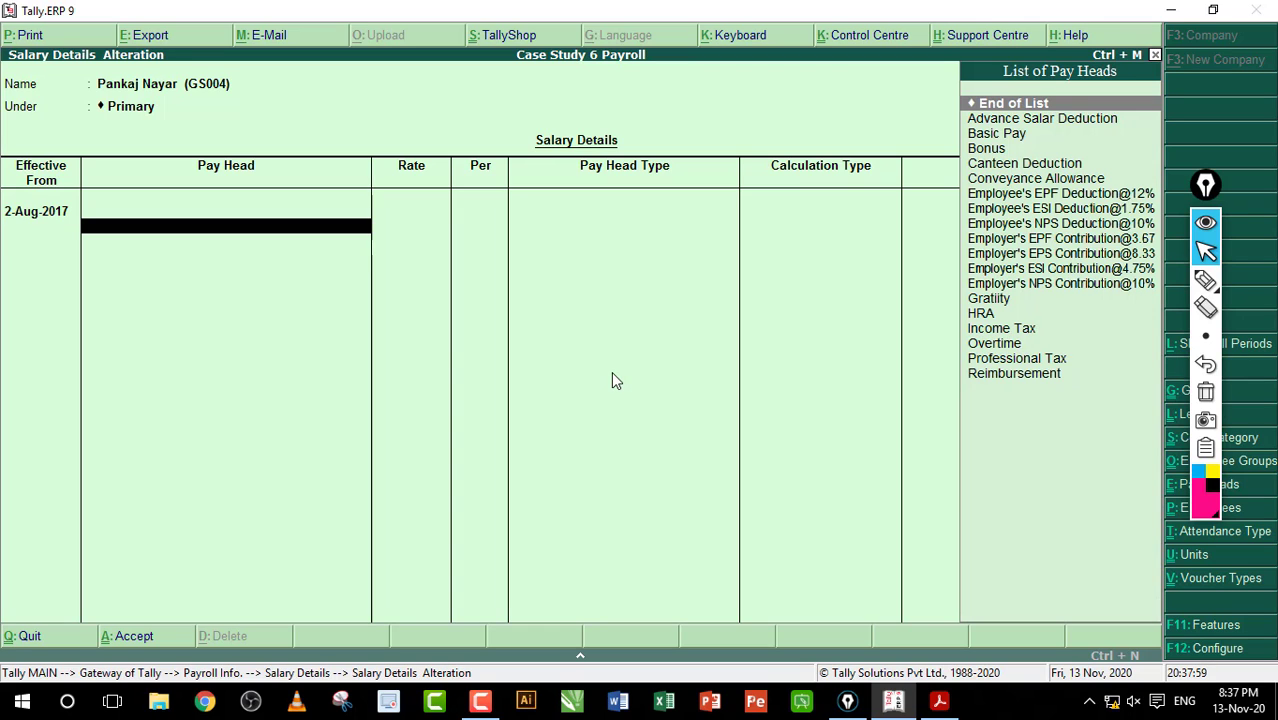
# Step: Add the earning heads: Basic Pay 8,000, HRA, Conveyance 800 and Overtime 50 per hour
pyautogui.write('b')
pyautogui.press('Return')
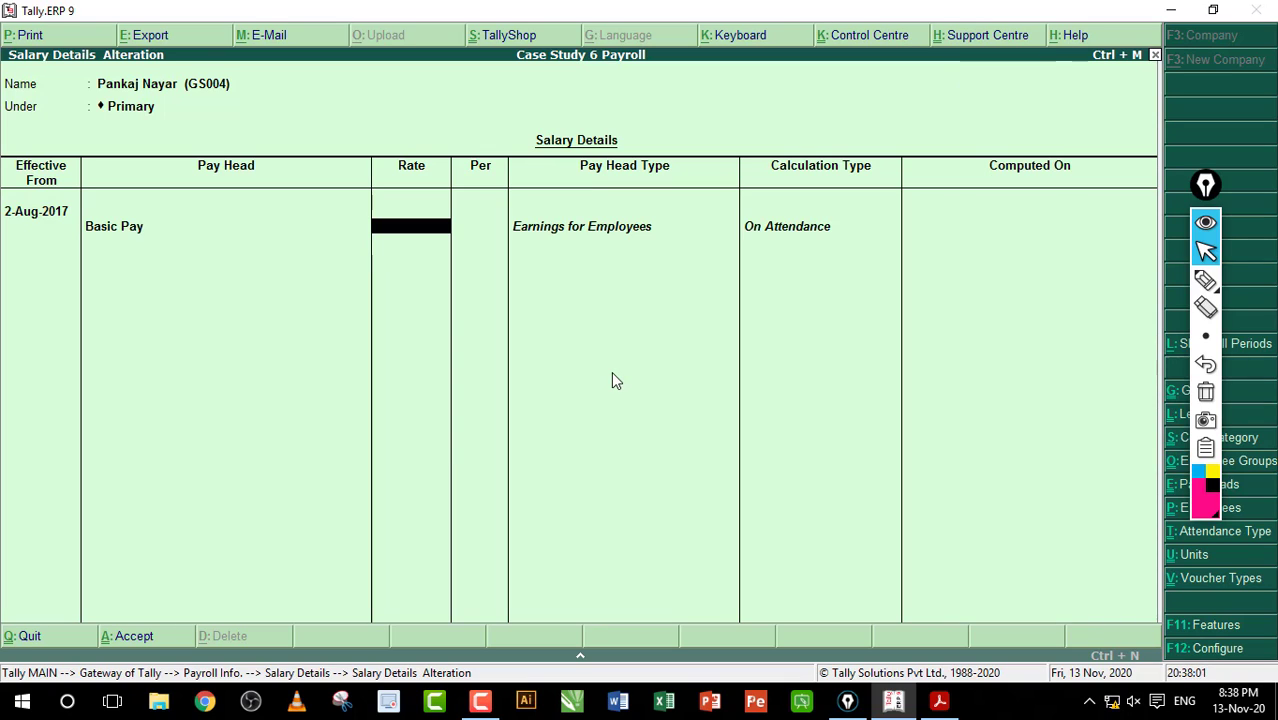
pyautogui.write('8,00')
pyautogui.write('000')
pyautogui.press('Return')
pyautogui.write('h')
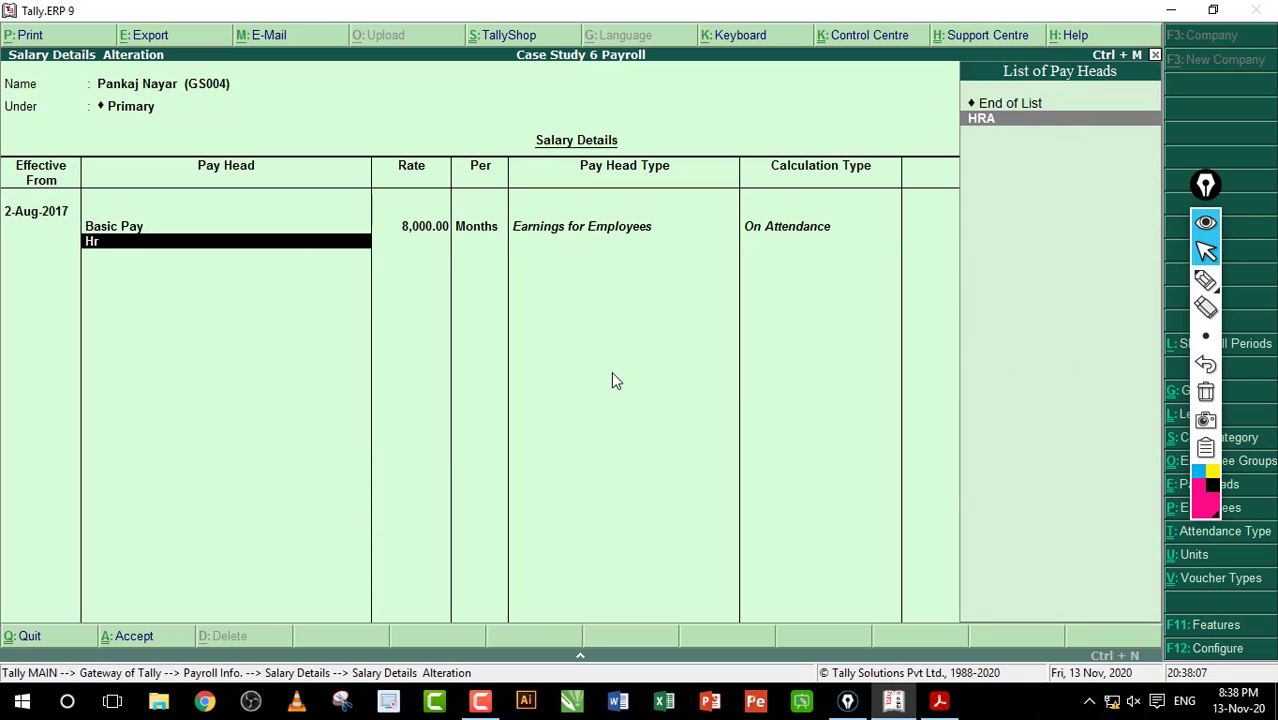
pyautogui.press('Return')
pyautogui.write('Con')
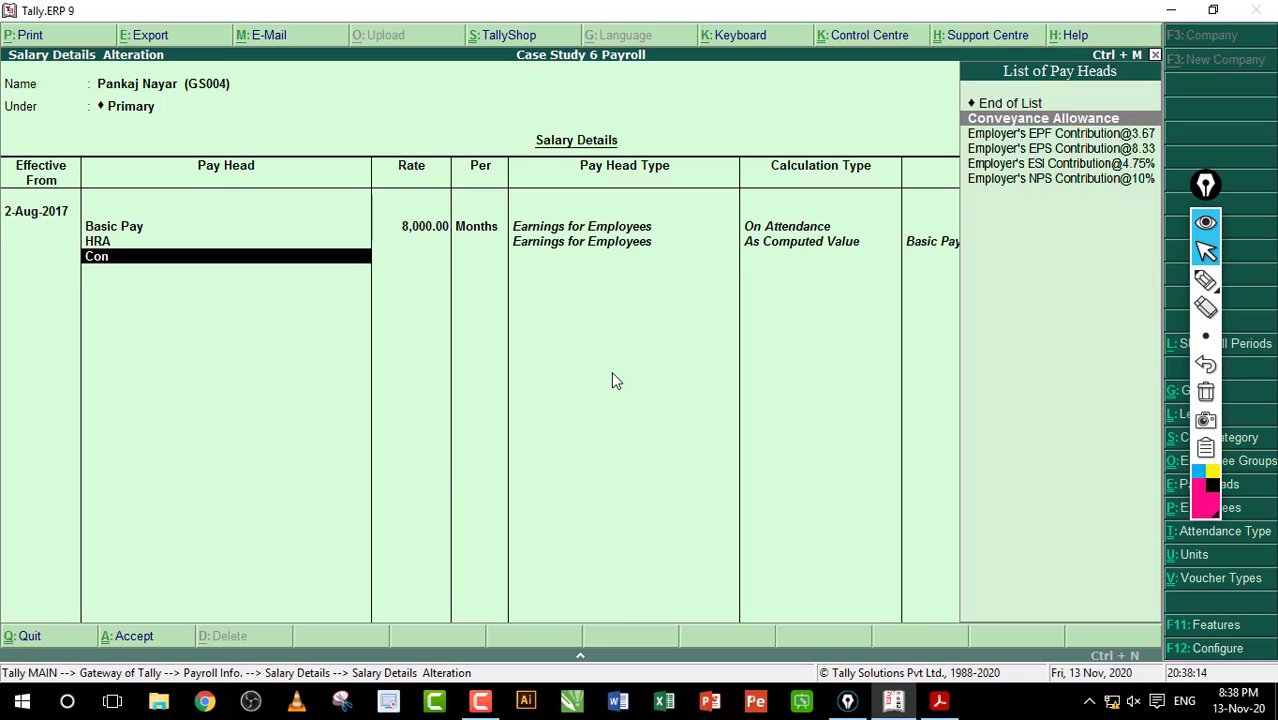
pyautogui.press('Return')
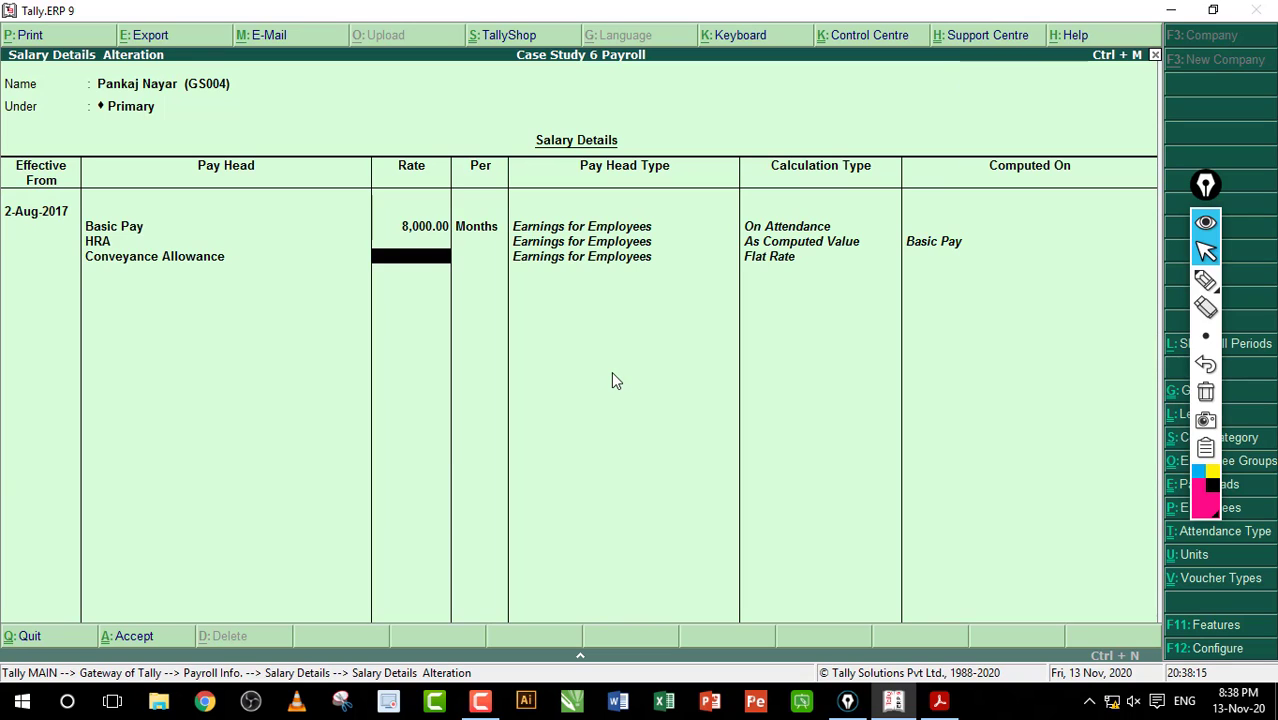
pyautogui.write('800')
pyautogui.press('Return')
pyautogui.press('Return')
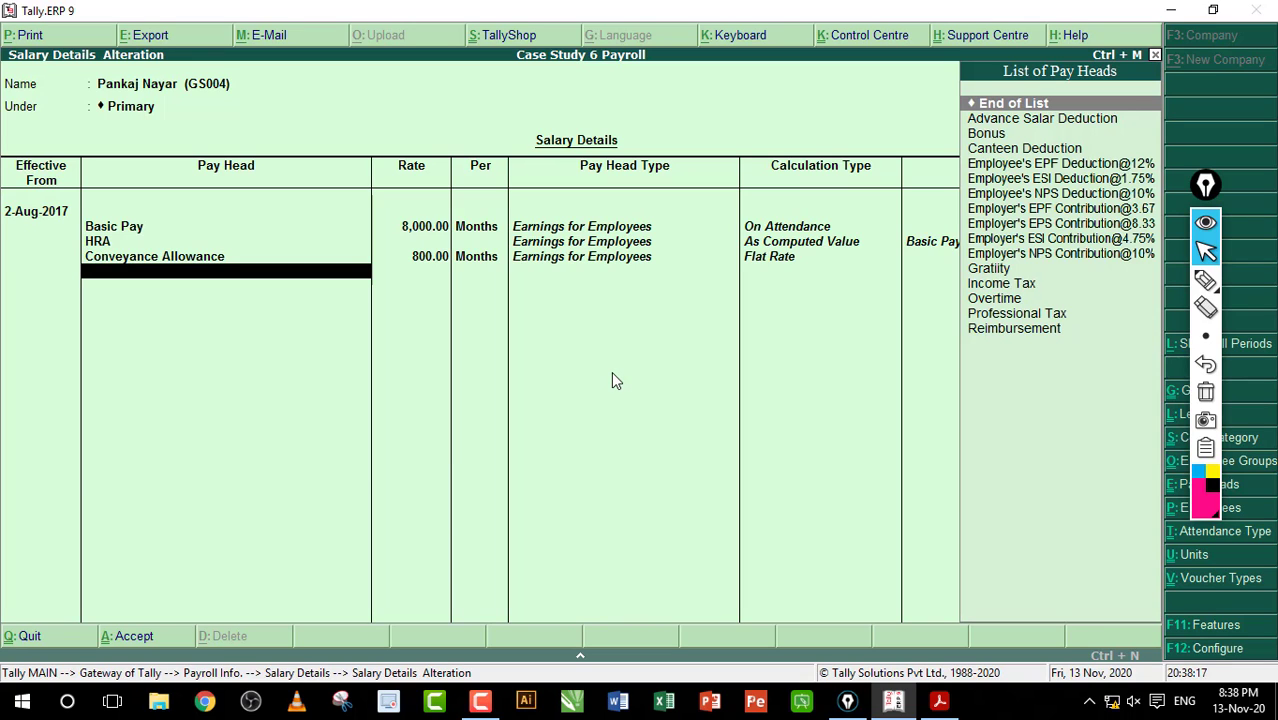
pyautogui.write('Ov')
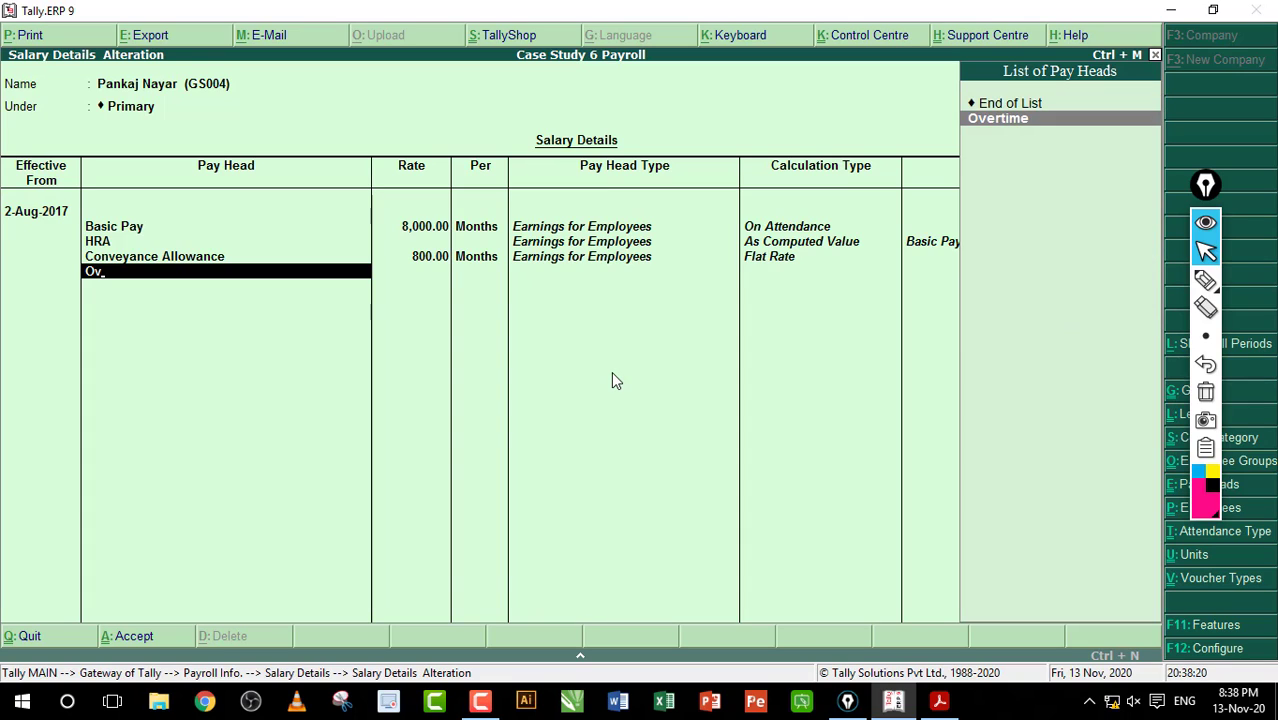
pyautogui.press('Return')
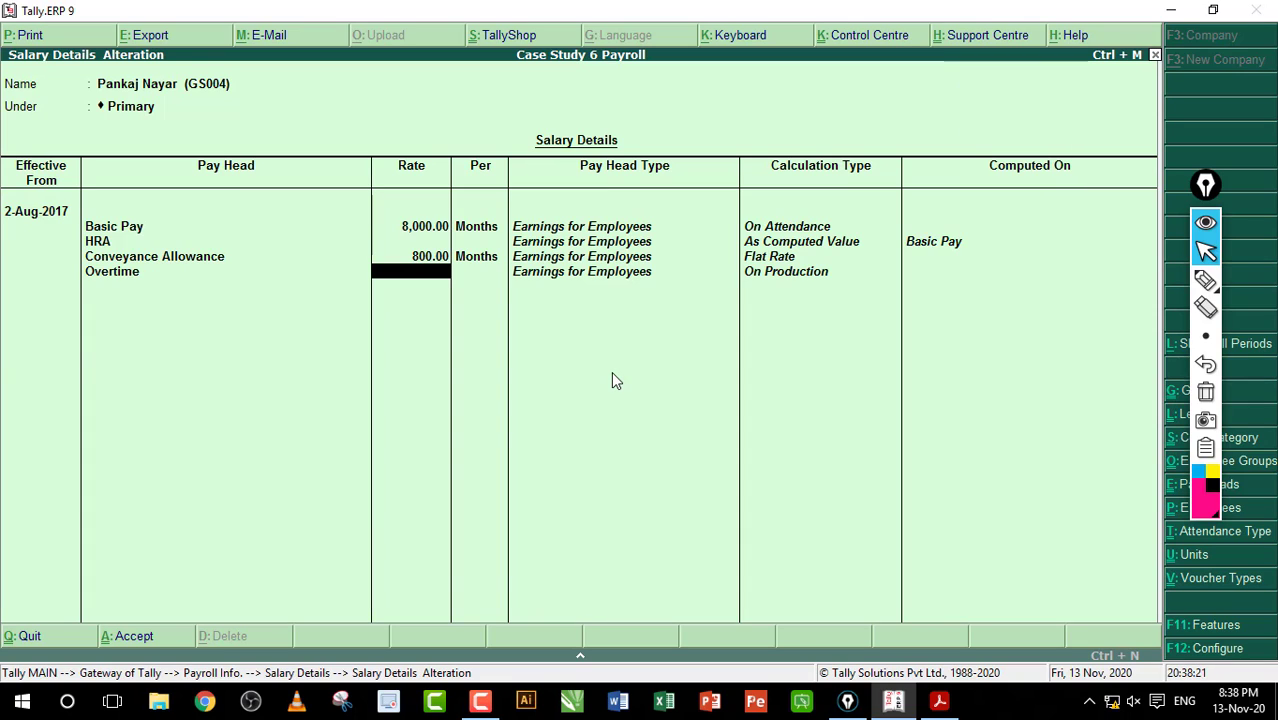
pyautogui.write('50')
pyautogui.press('Return')
pyautogui.press('Return')
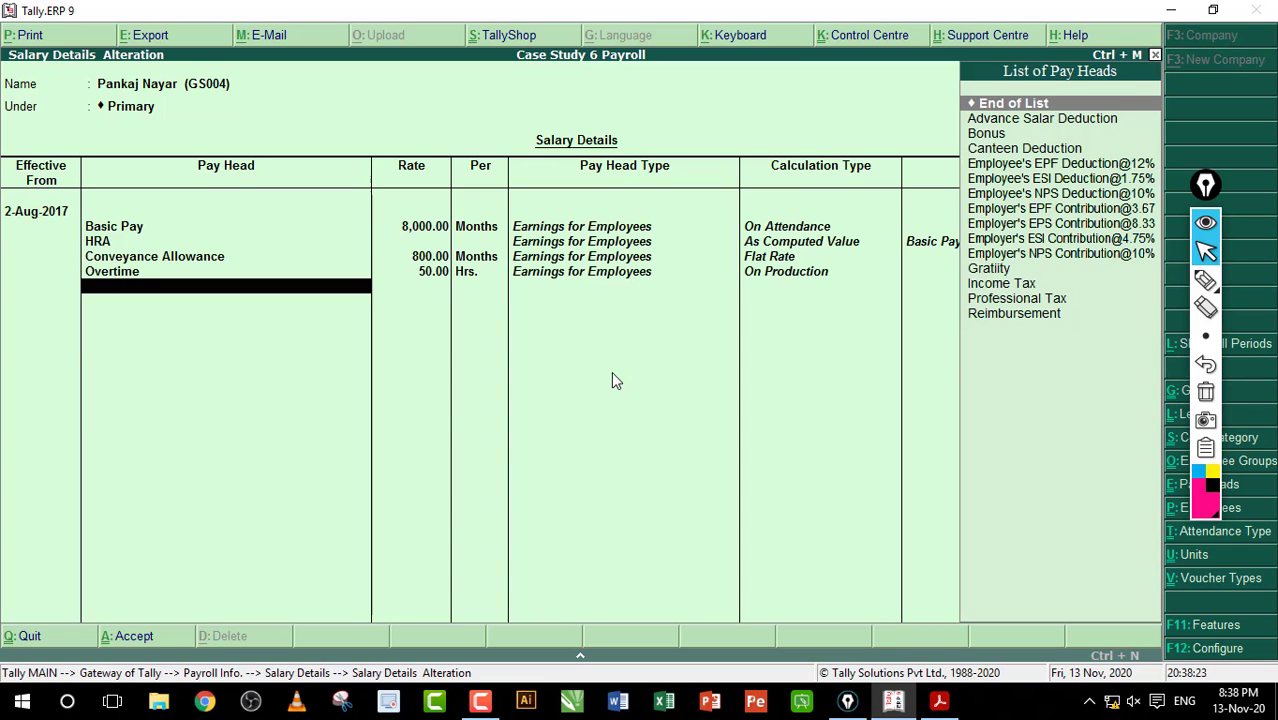
# Step: Add Canteen Deduction 500, Bonus, Reimbursement, Professional Tax, Income Tax, Gratuity and Employee's EPF Deduction@12%
pyautogui.write('C')
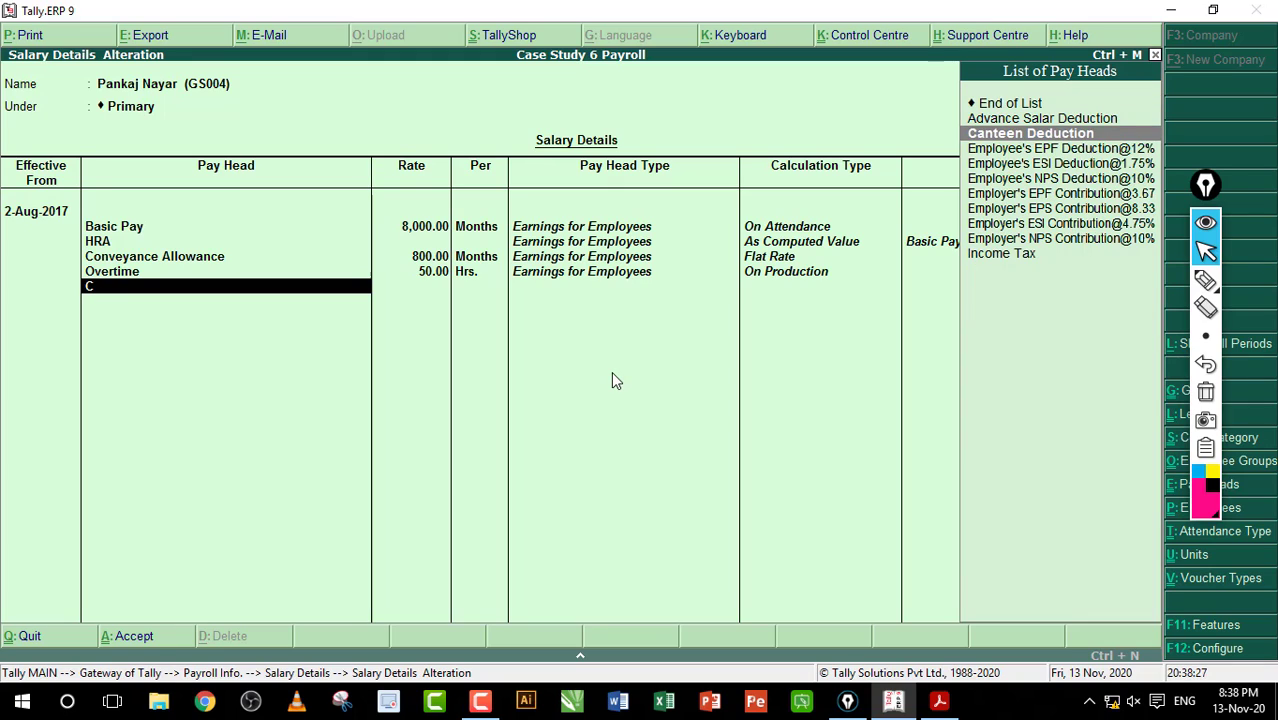
pyautogui.press('Return')
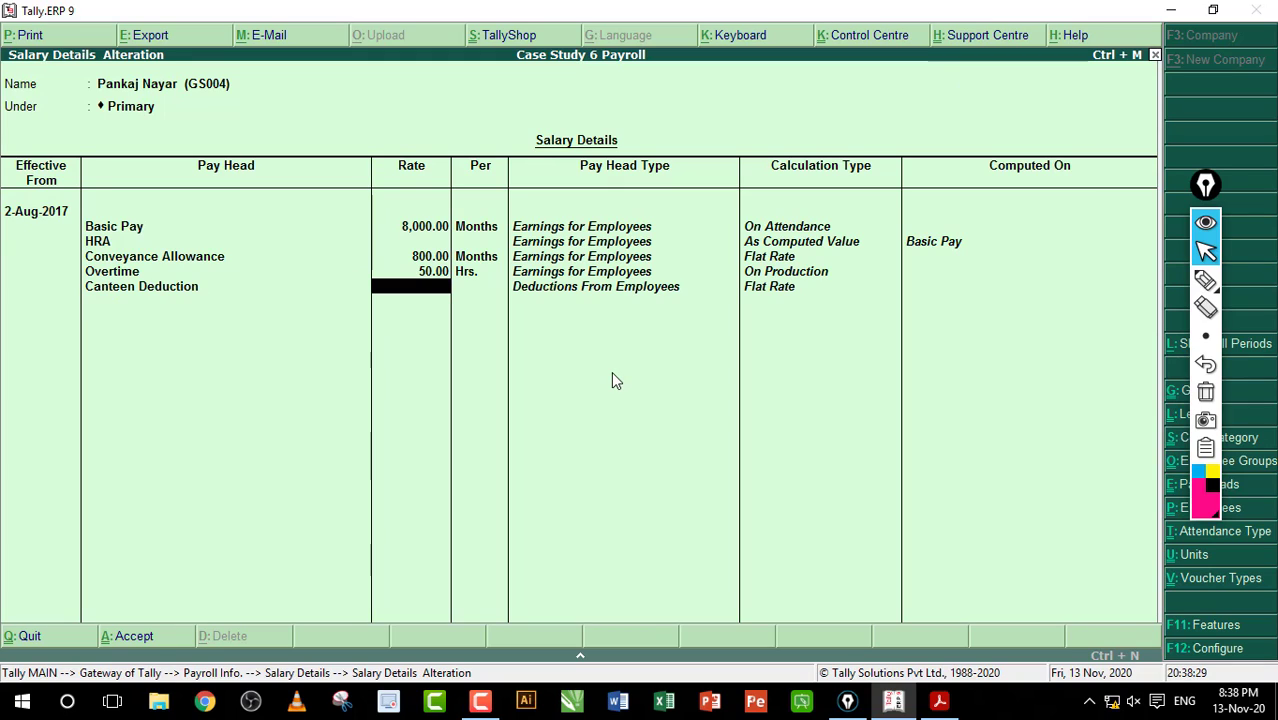
pyautogui.write('500')
pyautogui.press('Return')
pyautogui.press('Return')
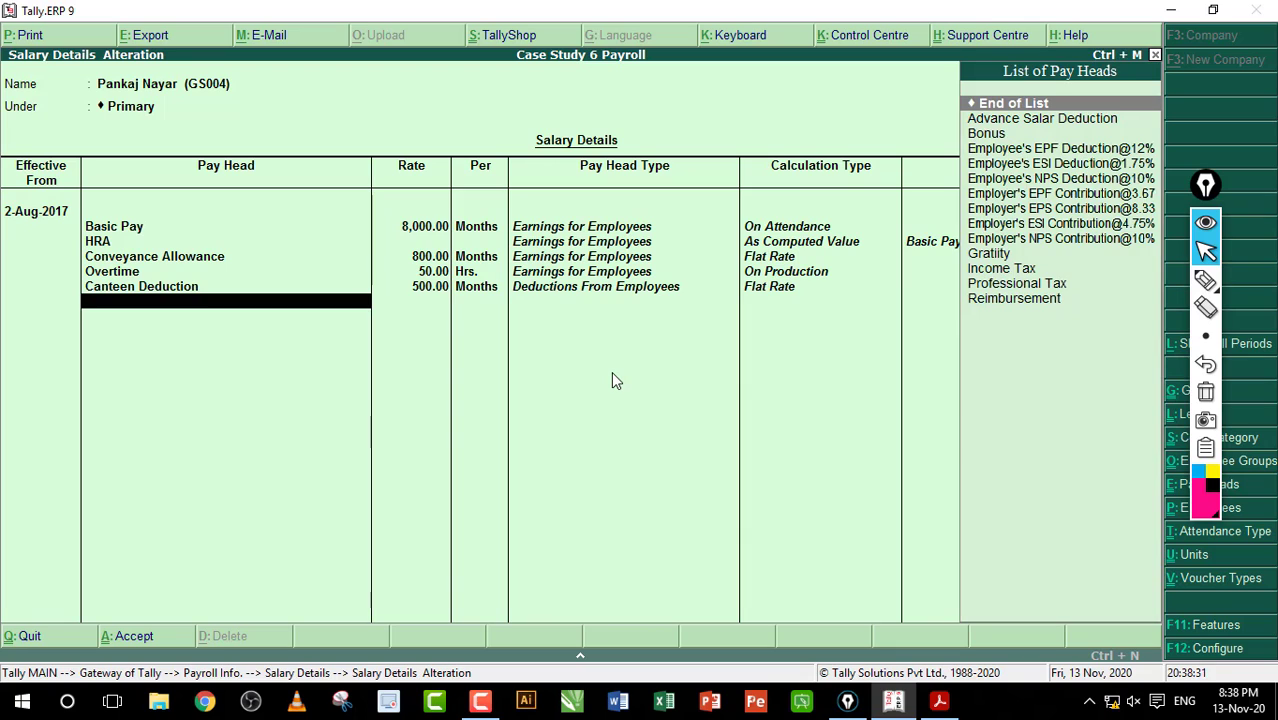
pyautogui.write('Bo')
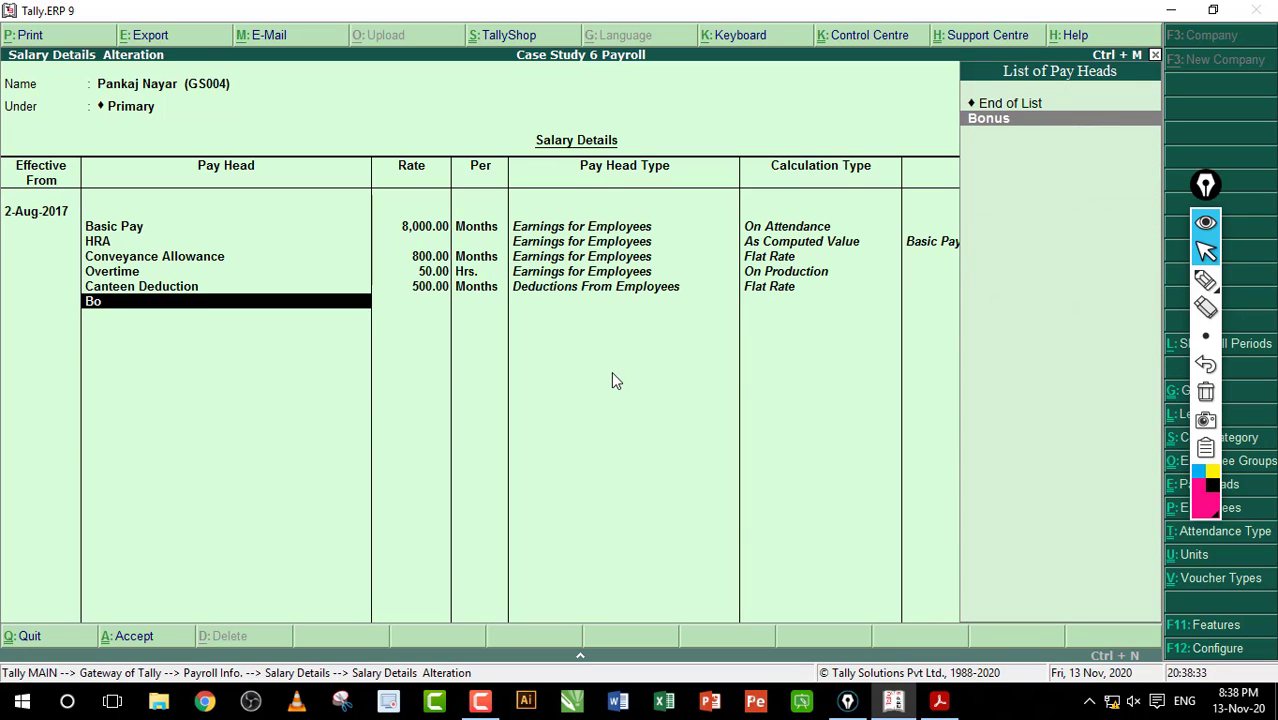
pyautogui.press('Return')
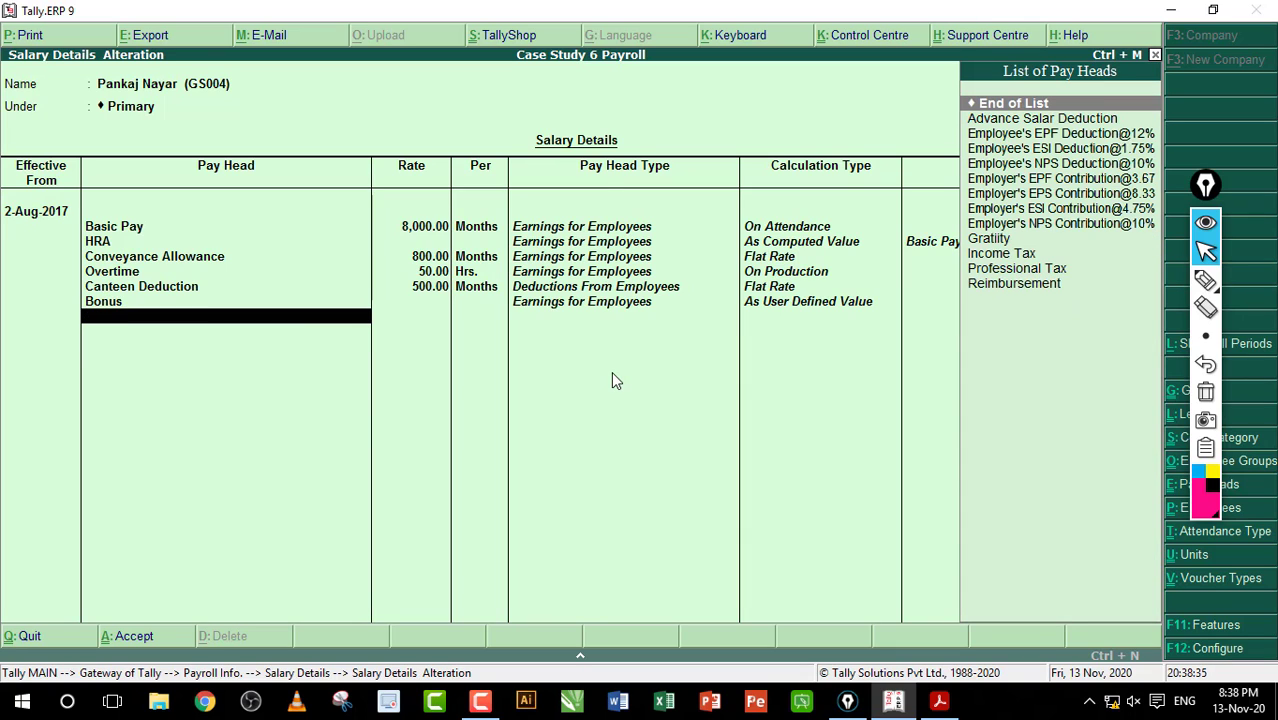
pyautogui.write('Re')
pyautogui.press('Return')
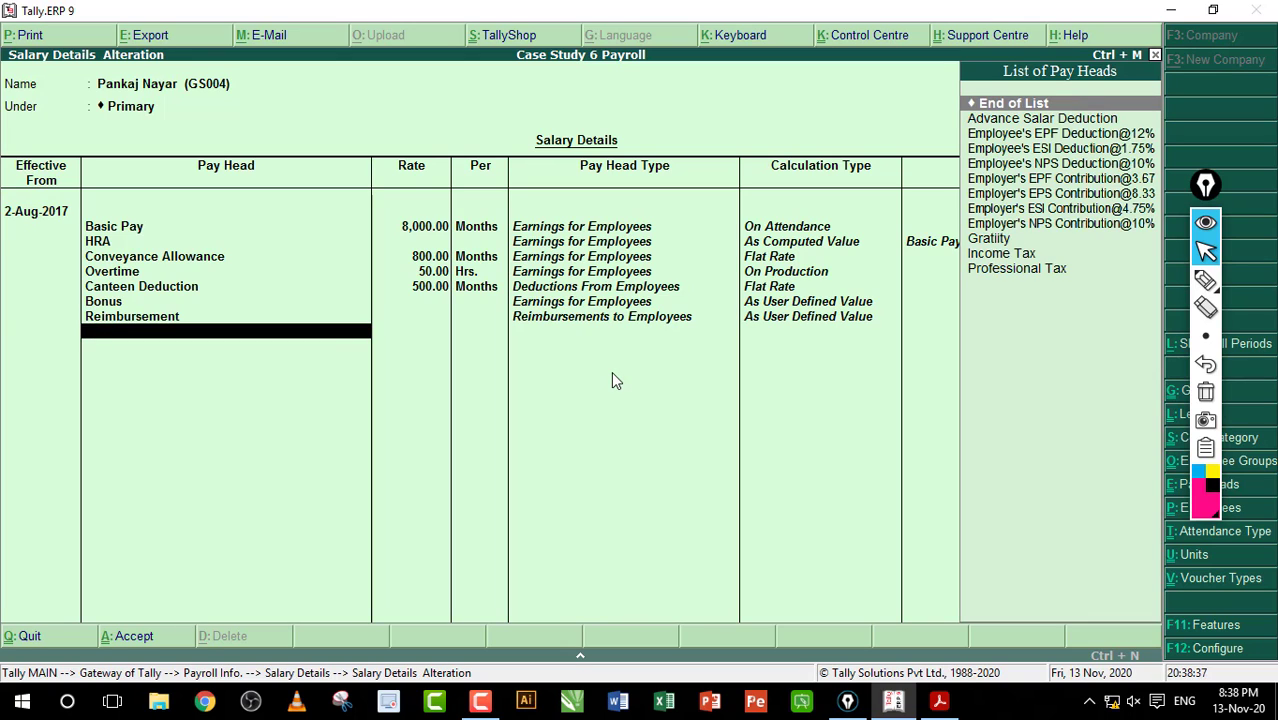
pyautogui.write('Pr')
pyautogui.press('Return')
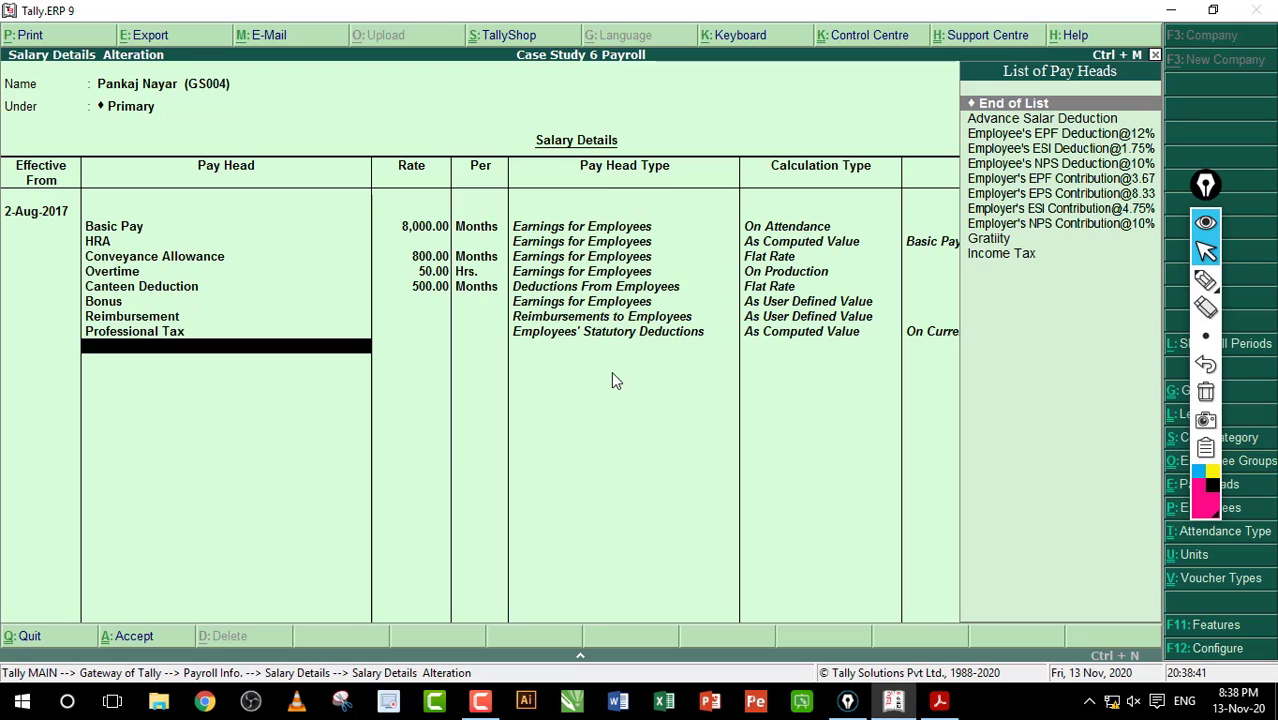
pyautogui.write('In')
pyautogui.press('Return')
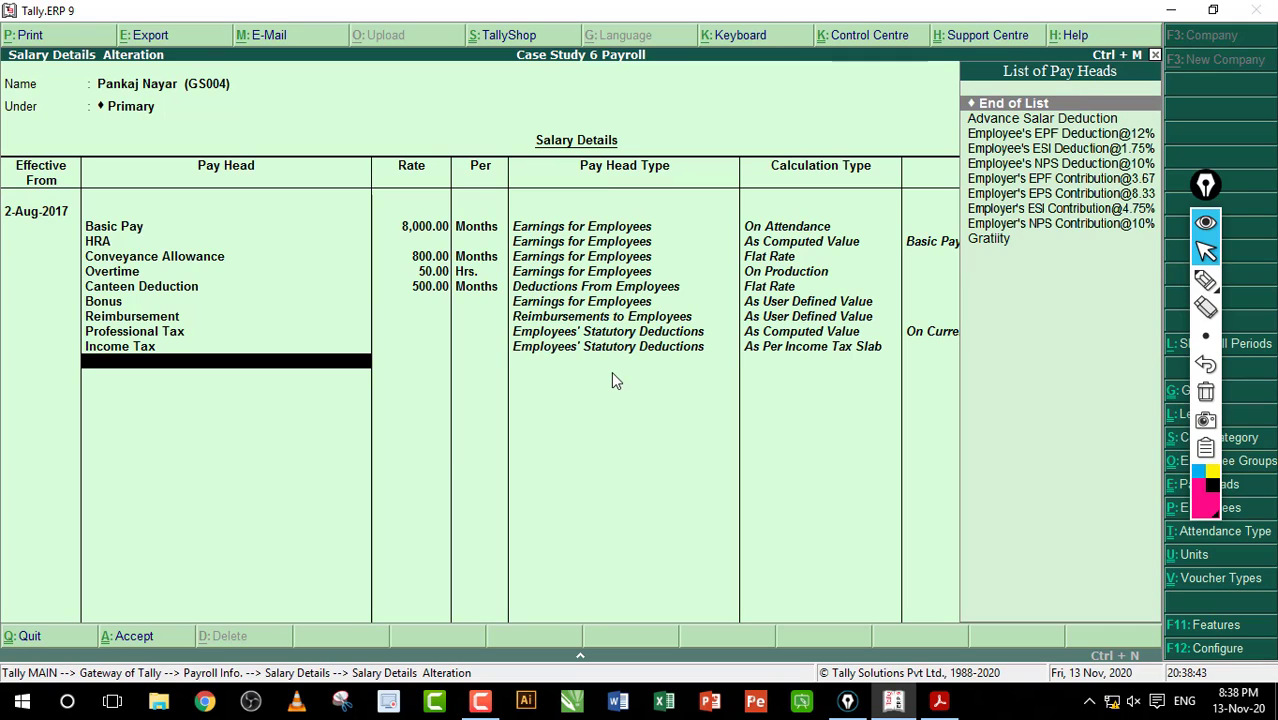
pyautogui.write('Gr')
pyautogui.press('Return')
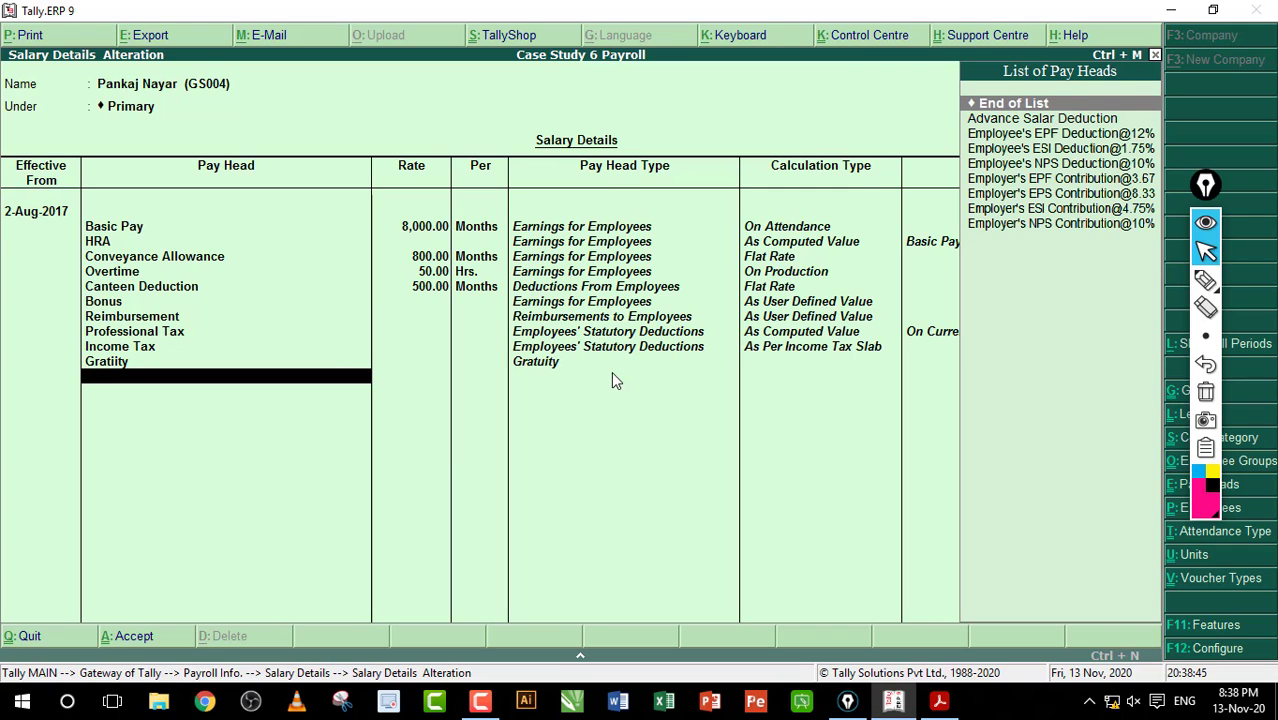
pyautogui.write('E')
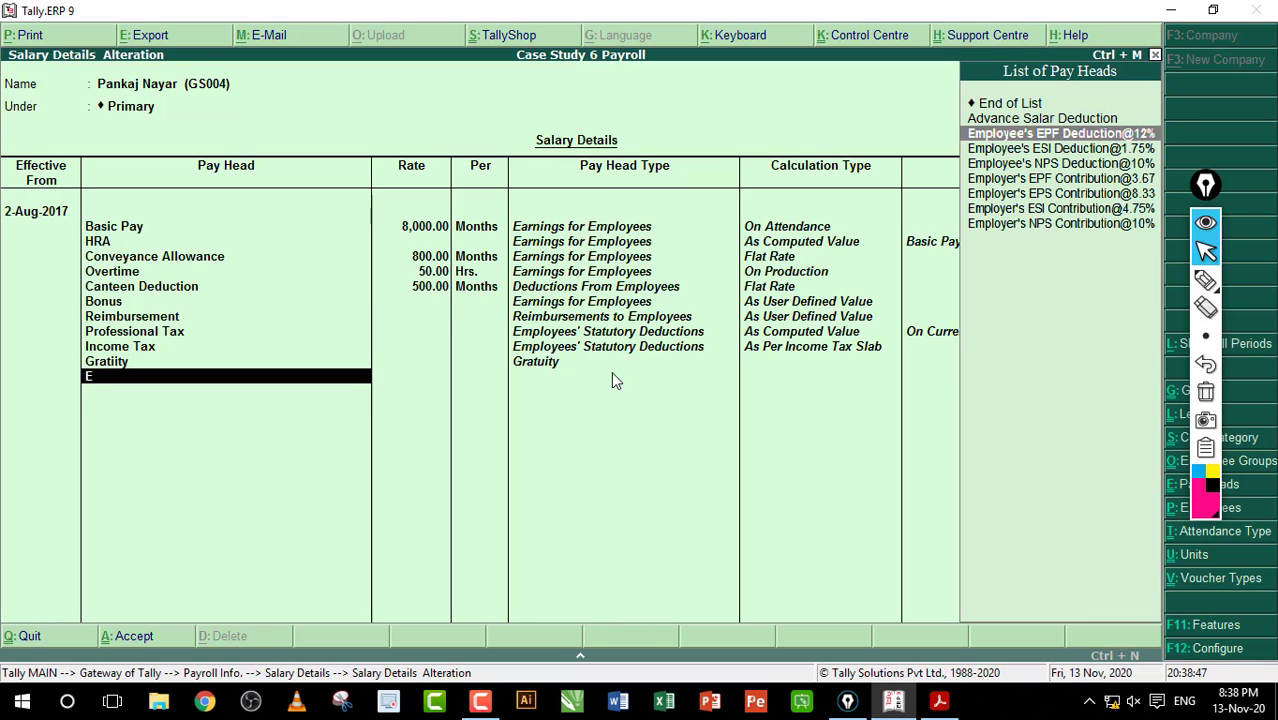
pyautogui.press('Return')
# Step: Add the ESI/NPS deductions, employer EPS/EPF/ESI/NPS contributions and Advance Salar Deduction, then save
pyautogui.press('Down')
pyautogui.press('Down')
pyautogui.press('Return')
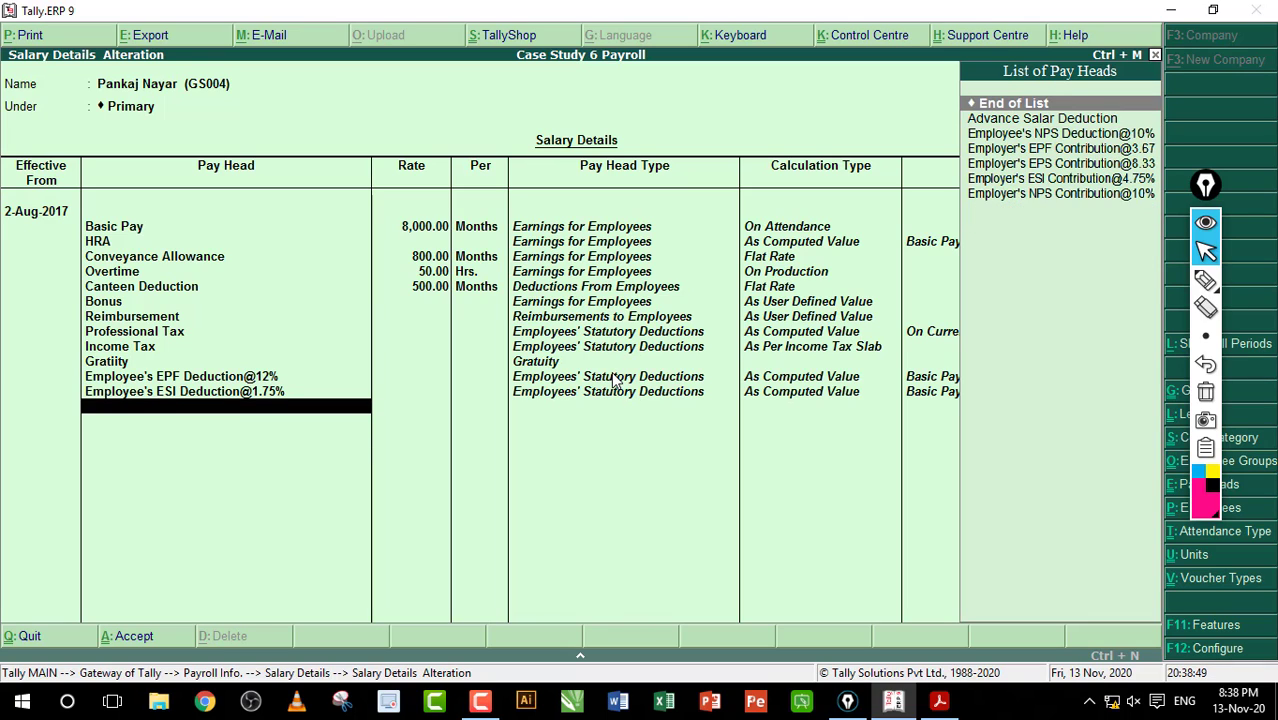
pyautogui.press('Down')
pyautogui.press('Down')
pyautogui.press('Return')
pyautogui.press('Down')
pyautogui.press('Down')
pyautogui.press('Down')
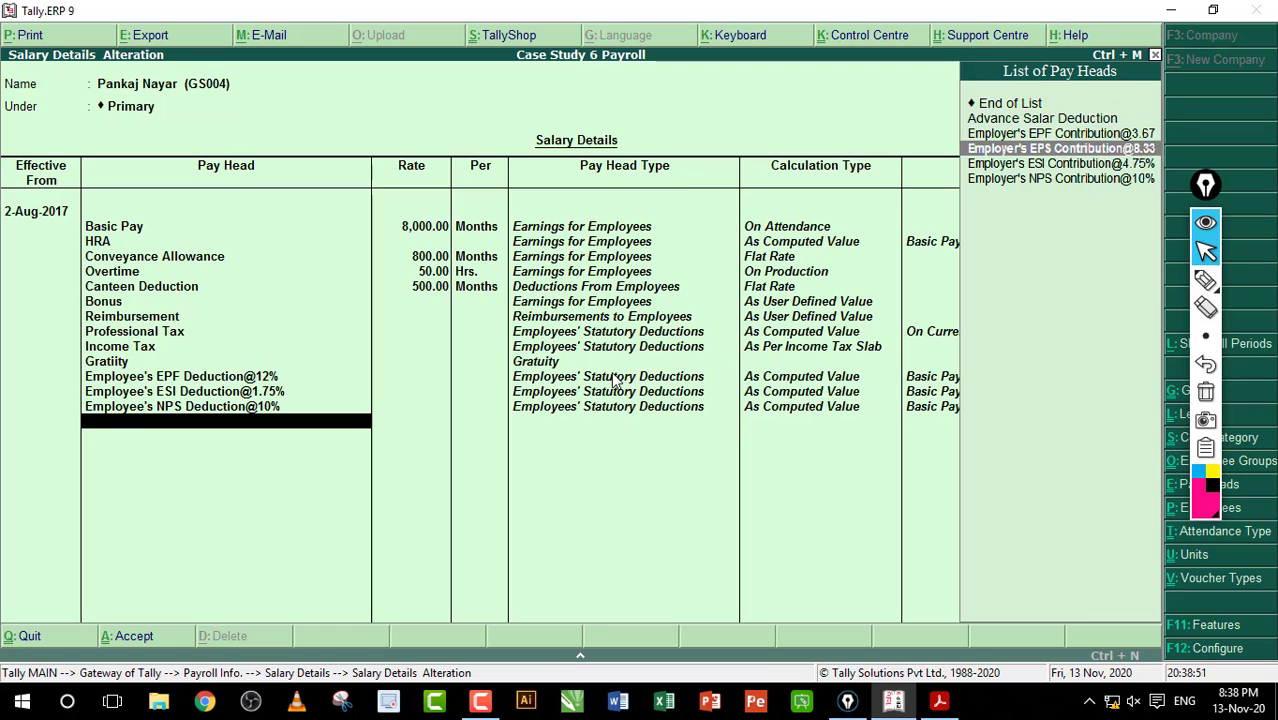
pyautogui.press('Return')
pyautogui.press('Down')
pyautogui.press('Down')
pyautogui.press('Return')
pyautogui.press('Down')
pyautogui.press('Down')
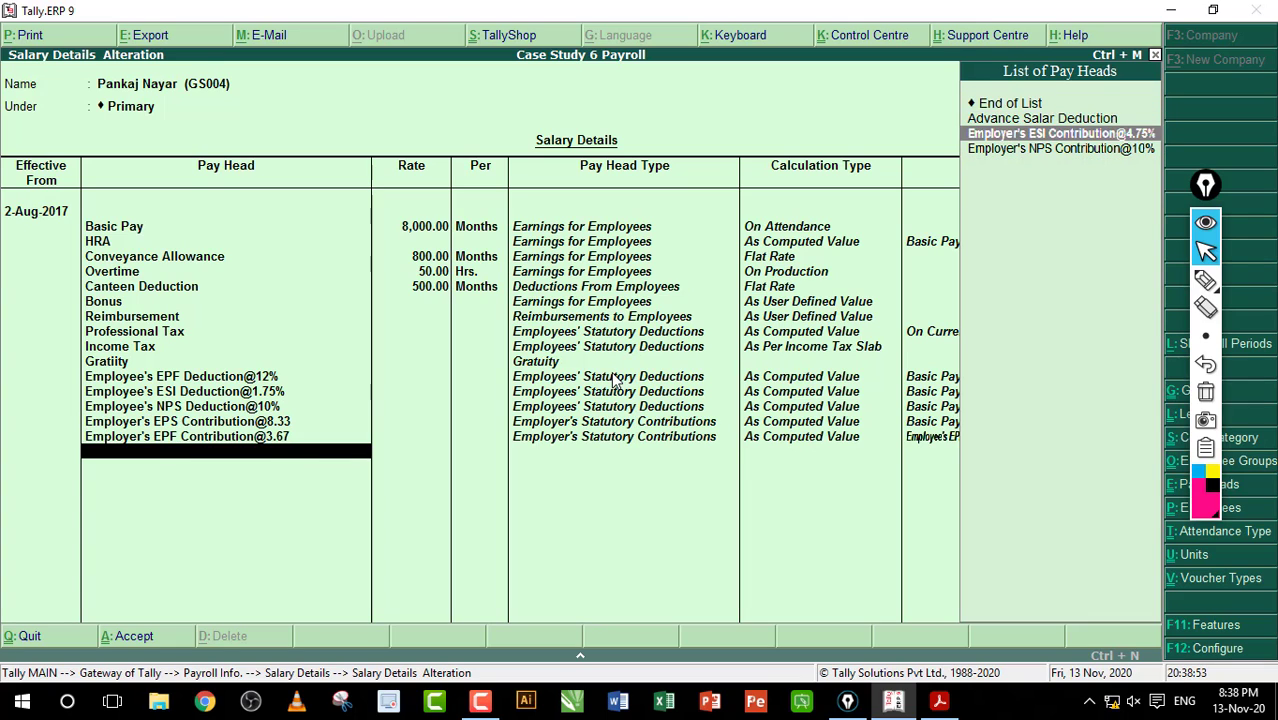
pyautogui.press('Return')
pyautogui.press('Down')
pyautogui.press('Down')
pyautogui.press('Return')
pyautogui.press('Down')
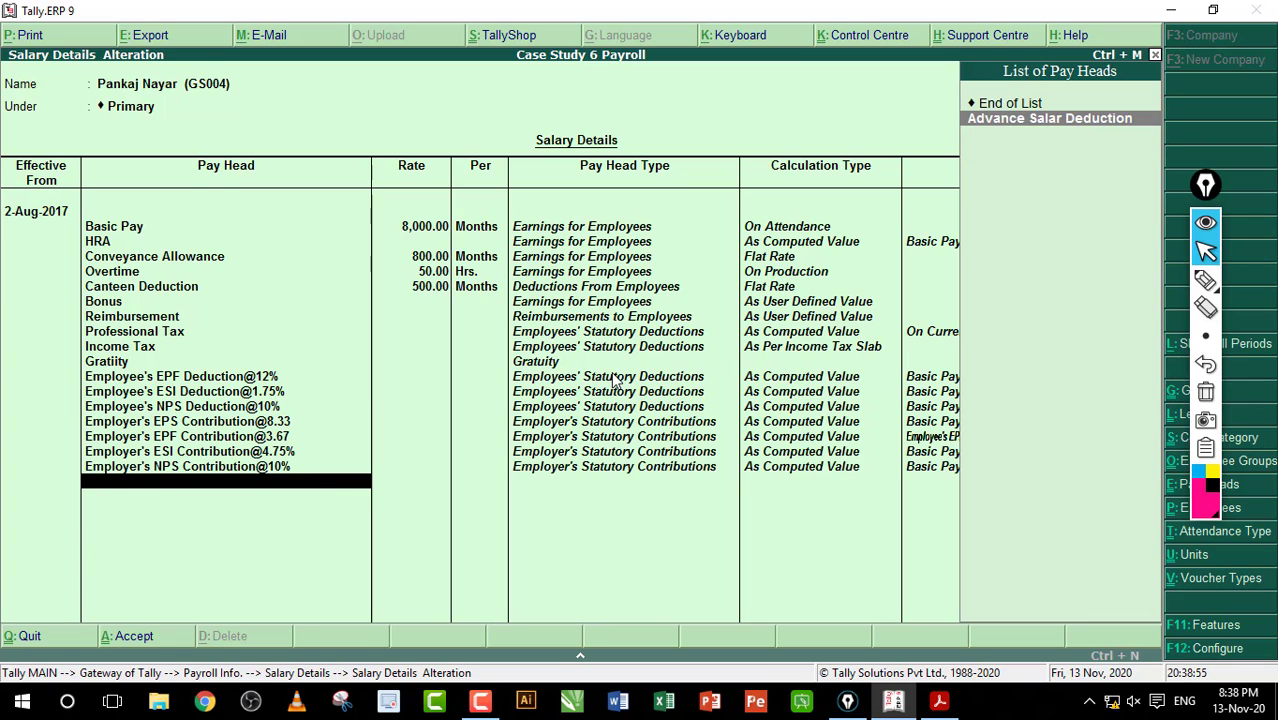
pyautogui.press('Return')
pyautogui.press('Return')
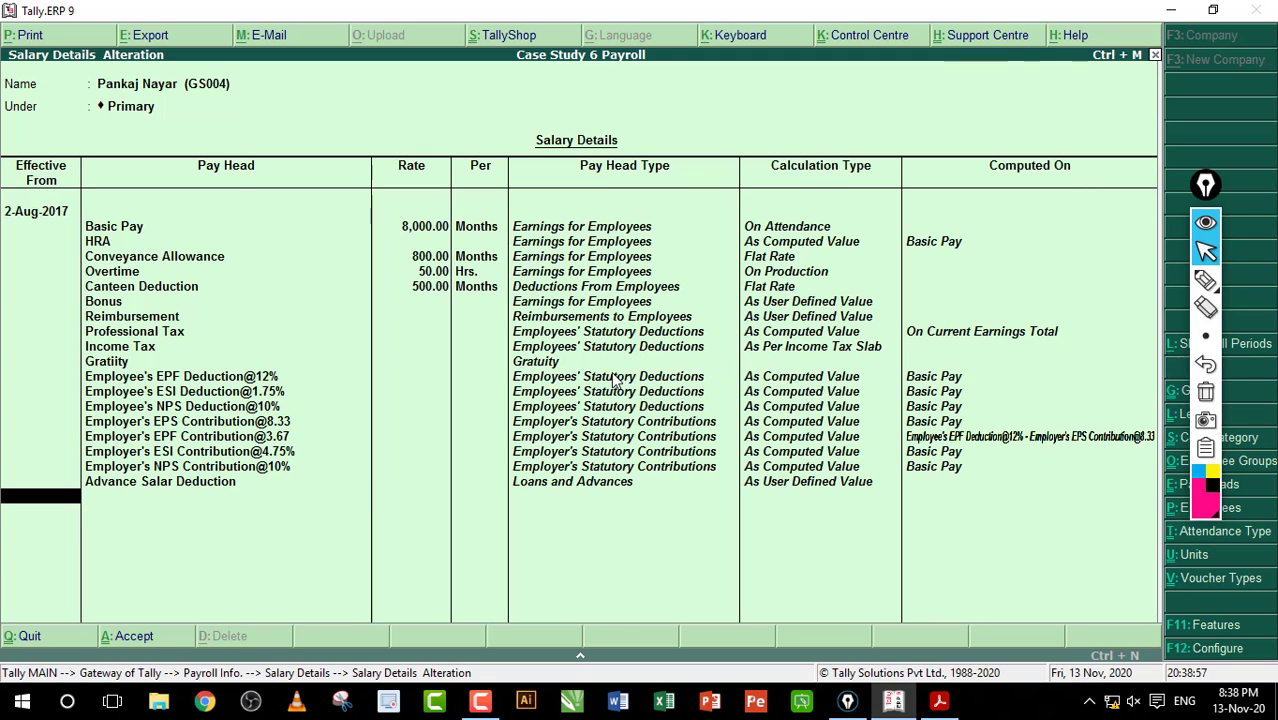
pyautogui.press('Return')
pyautogui.press('Return')
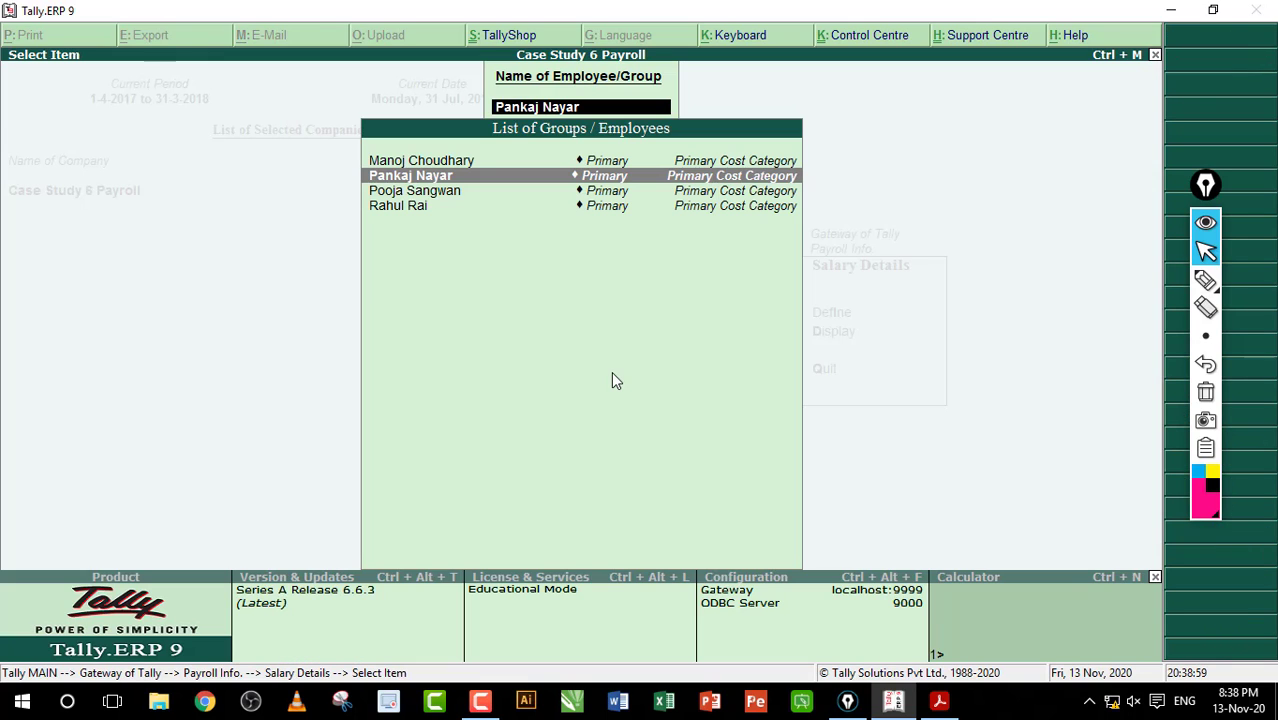
pyautogui.press('Escape')
pyautogui.press('Escape')
pyautogui.press('Escape')
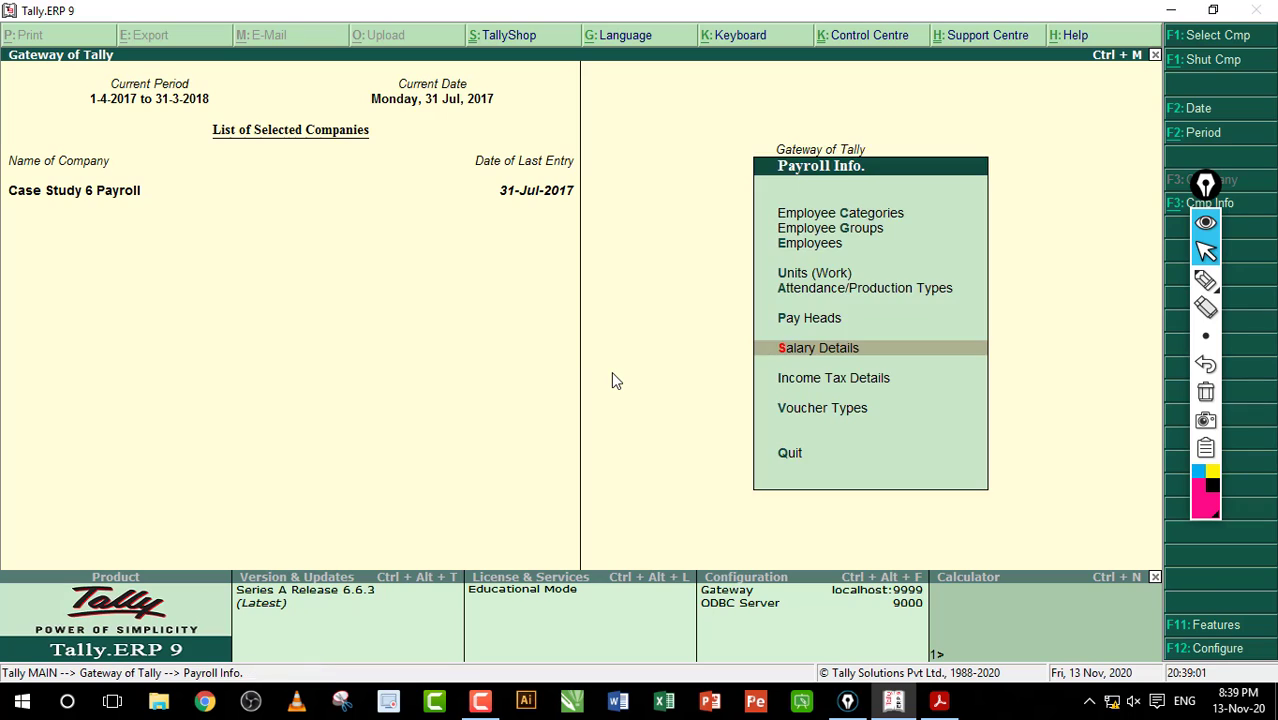
pyautogui.press('Escape')
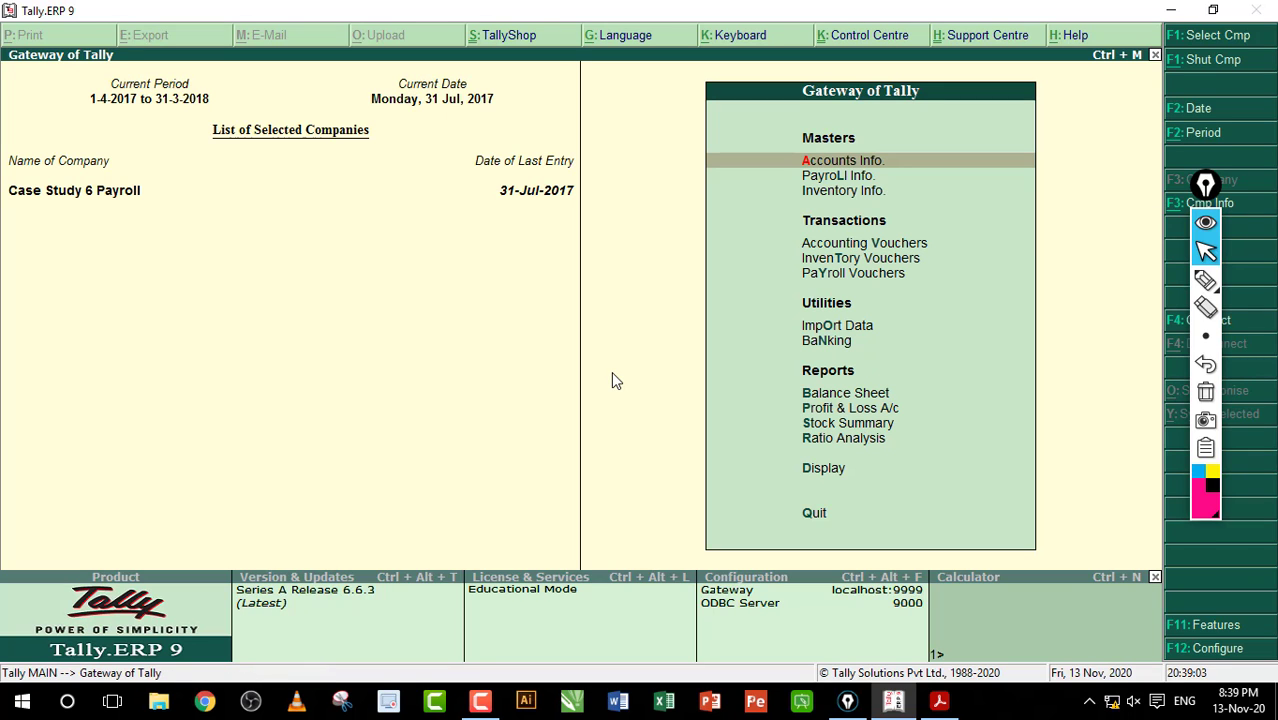
# Step: Read item 14's resignation steps in the workbook PDF, highlighting the Payroll Info step and employee name
pyautogui.hotkey('alt', 'Tab')
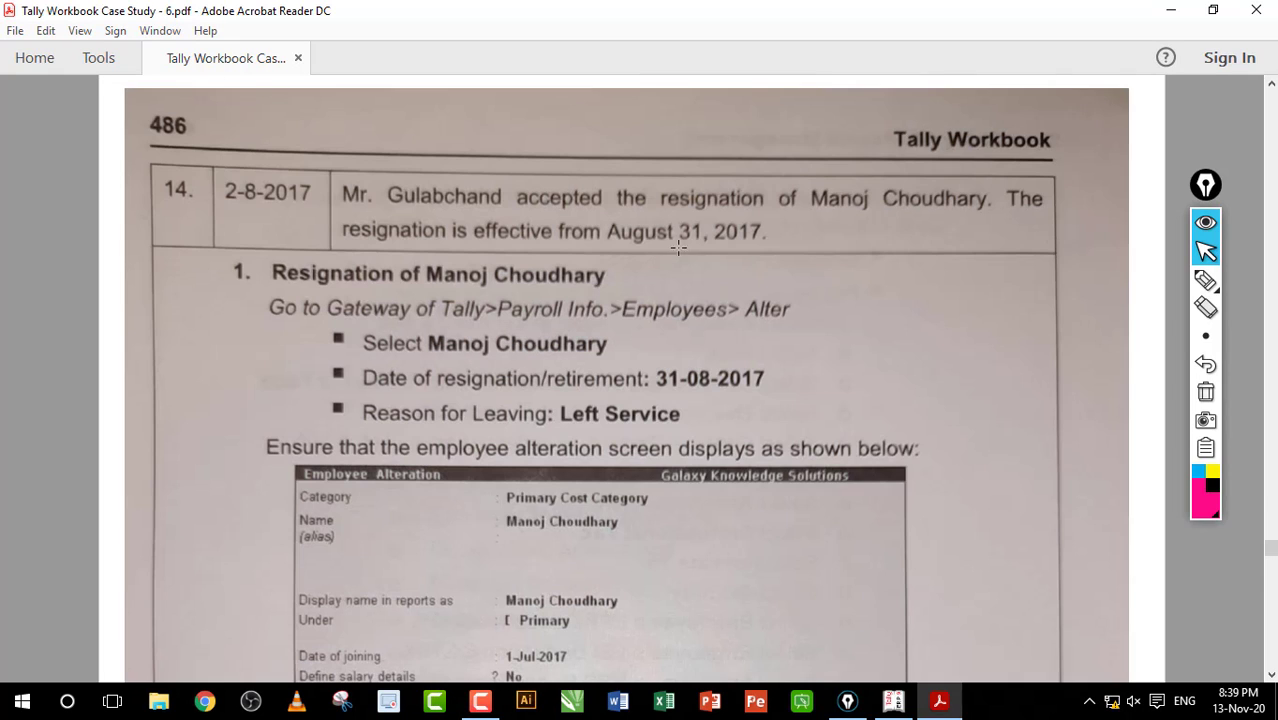
pyautogui.scroll(-2, 683, 206)
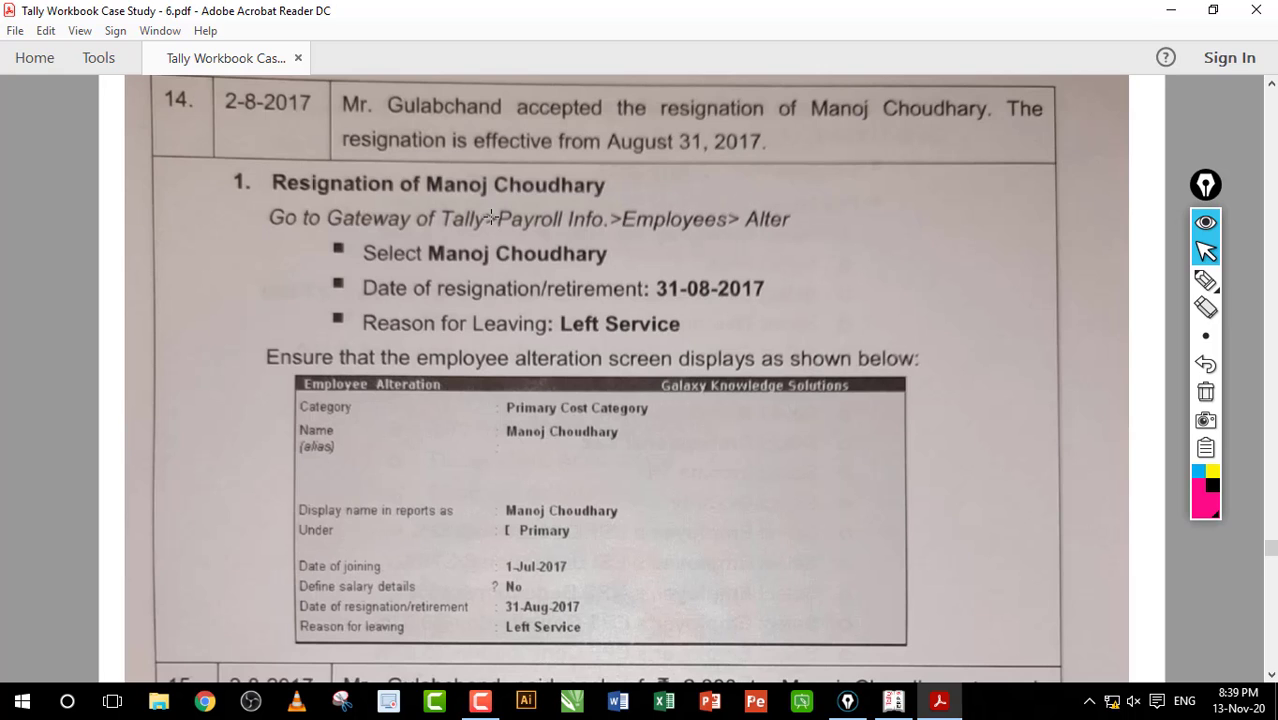
pyautogui.moveTo(490, 218); pyautogui.dragTo(607, 220)
pyautogui.click(640, 216)
pyautogui.moveTo(429, 253); pyautogui.dragTo(607, 254)
pyautogui.click(747, 215)
# Step: Open the resigning employee's master for alteration and reach the resignation date field
pyautogui.click(893, 701)
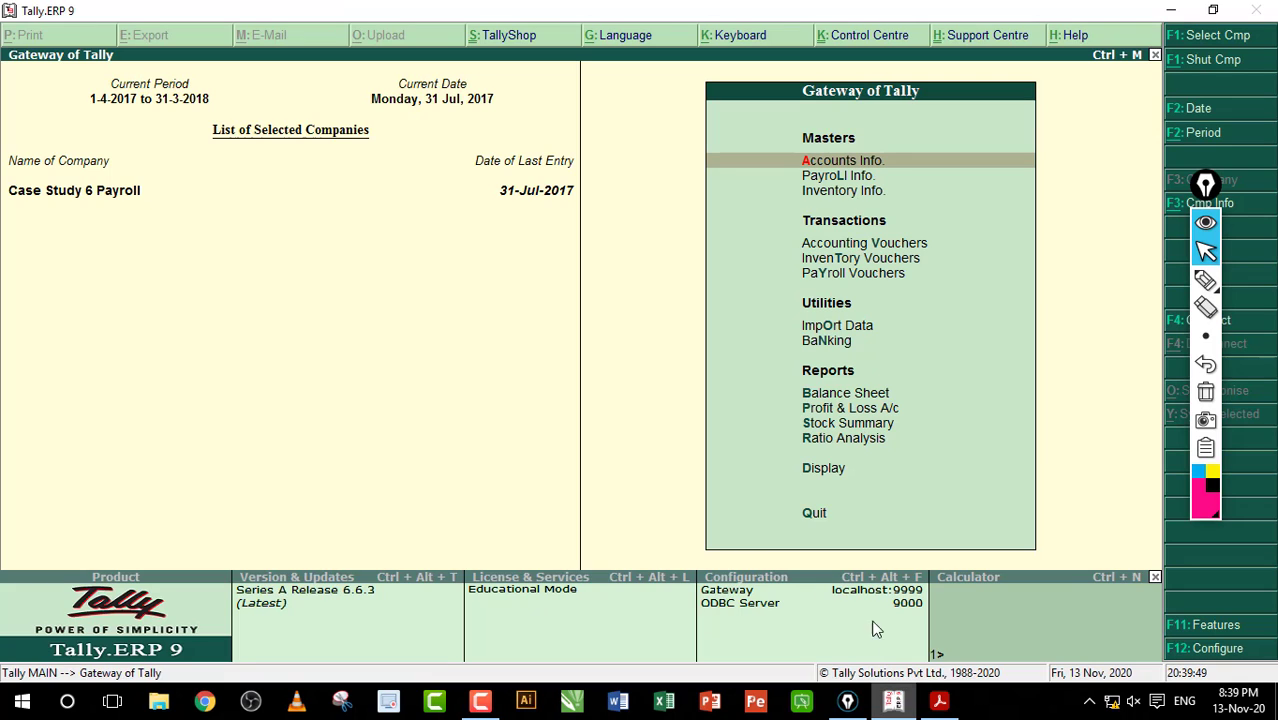
pyautogui.press('Down')
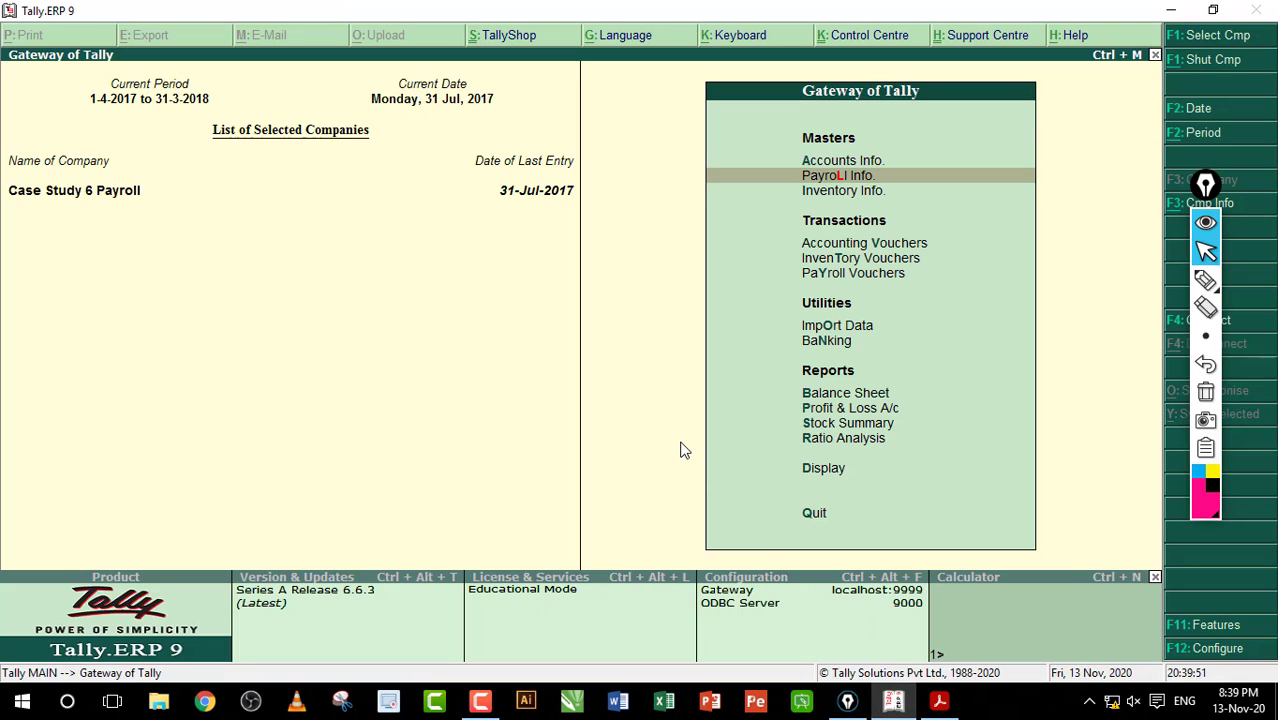
pyautogui.press('Return')
pyautogui.press('Down')
pyautogui.press('Down')
pyautogui.press('Return')
pyautogui.press('Down')
pyautogui.press('Down')
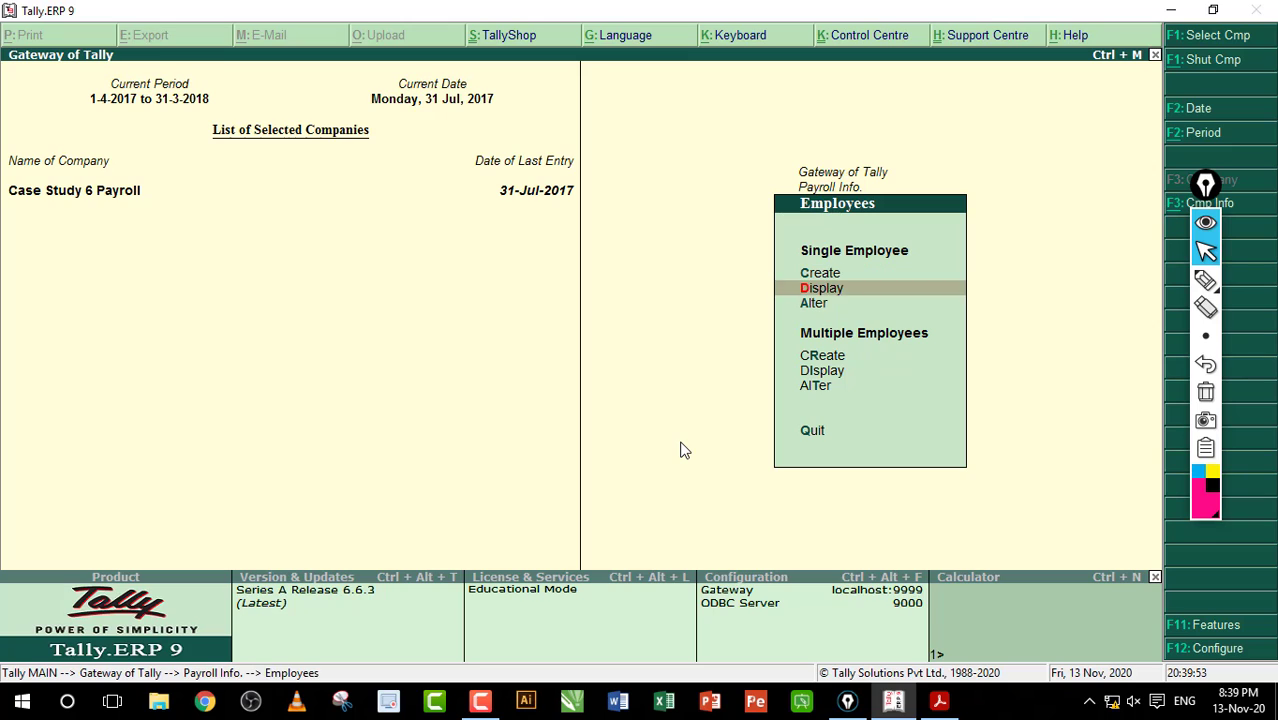
pyautogui.press('Return')
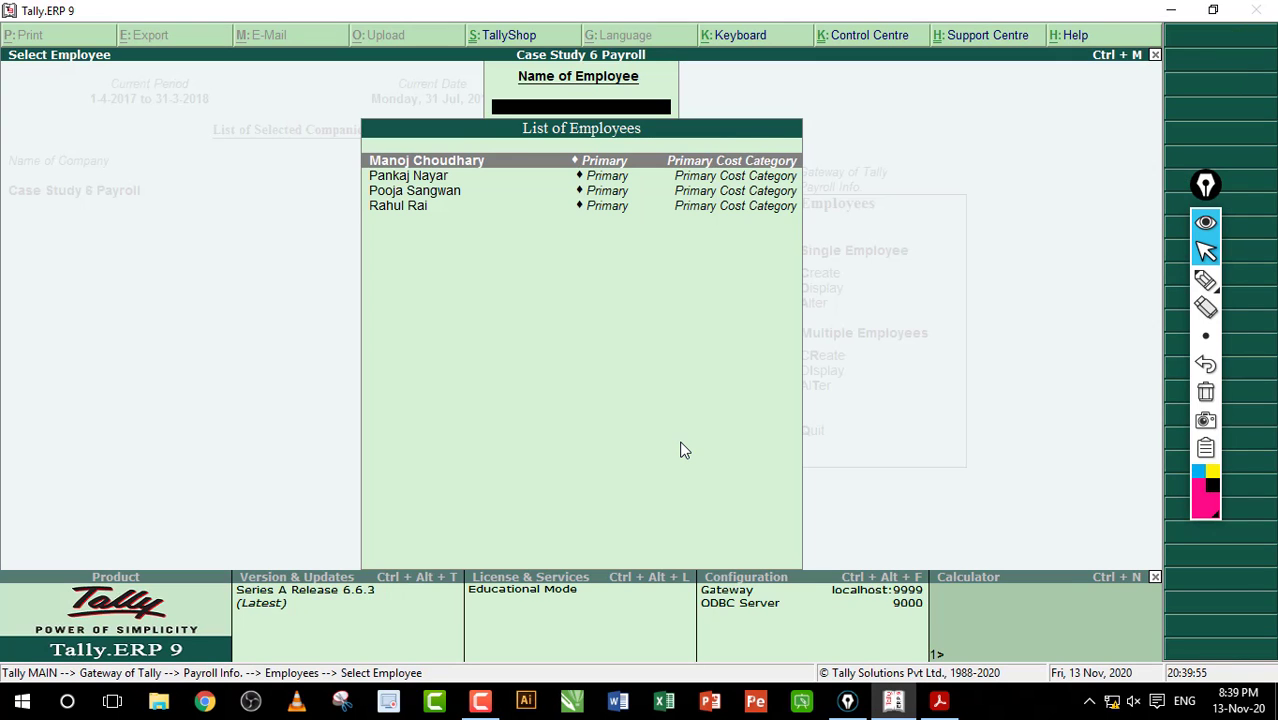
pyautogui.press('Down')
pyautogui.press('Up')
pyautogui.press('Return')
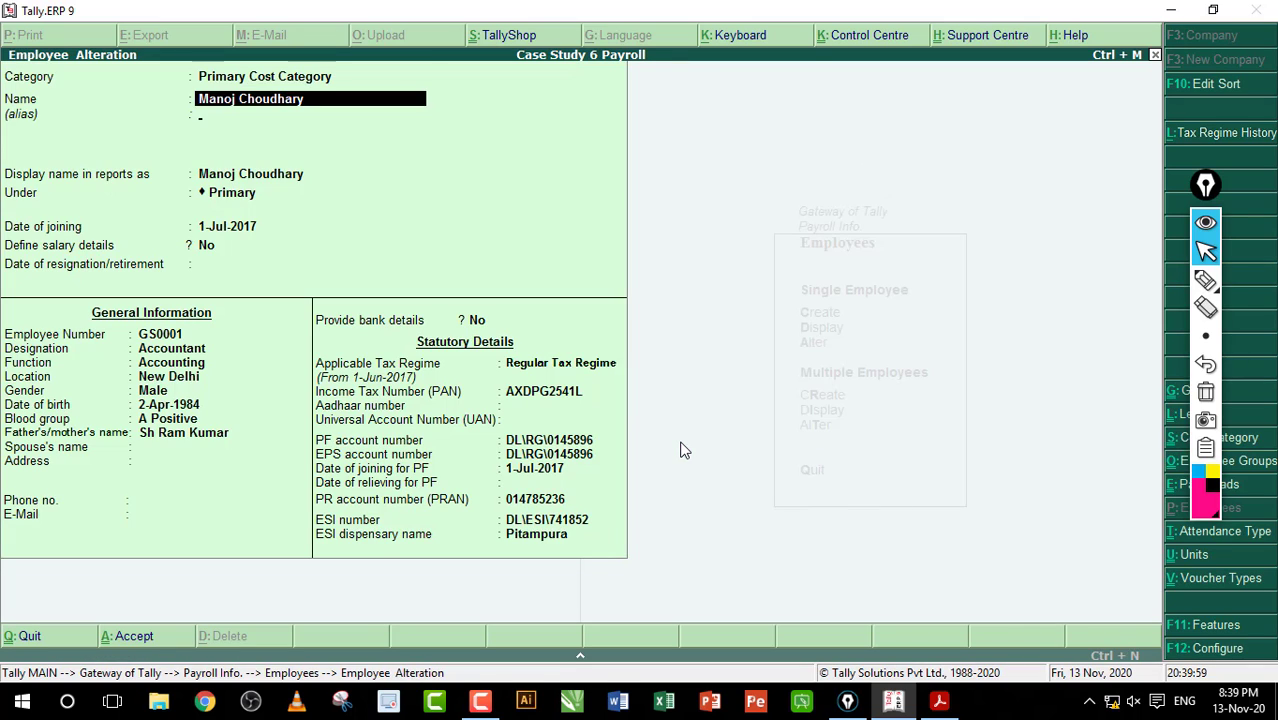
pyautogui.press('Return')
pyautogui.press('Return')
pyautogui.press('Return')
pyautogui.press('Return')
pyautogui.press('Return')
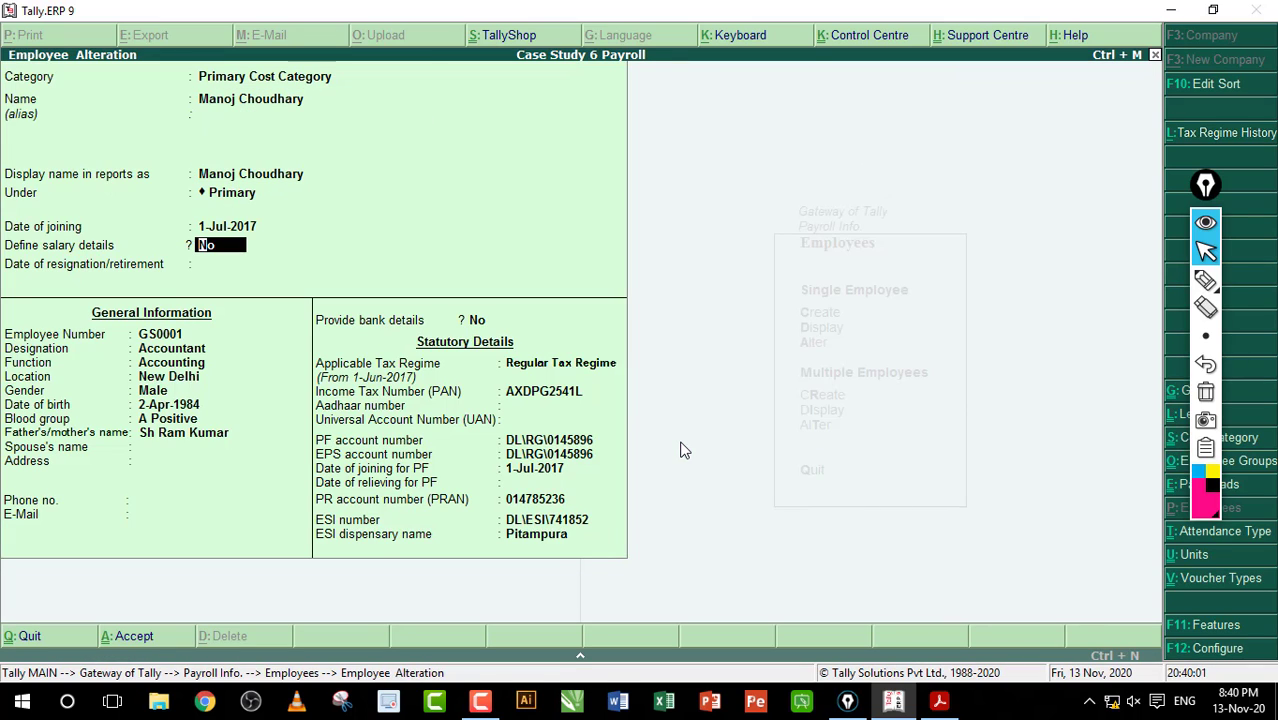
pyautogui.press('Return')
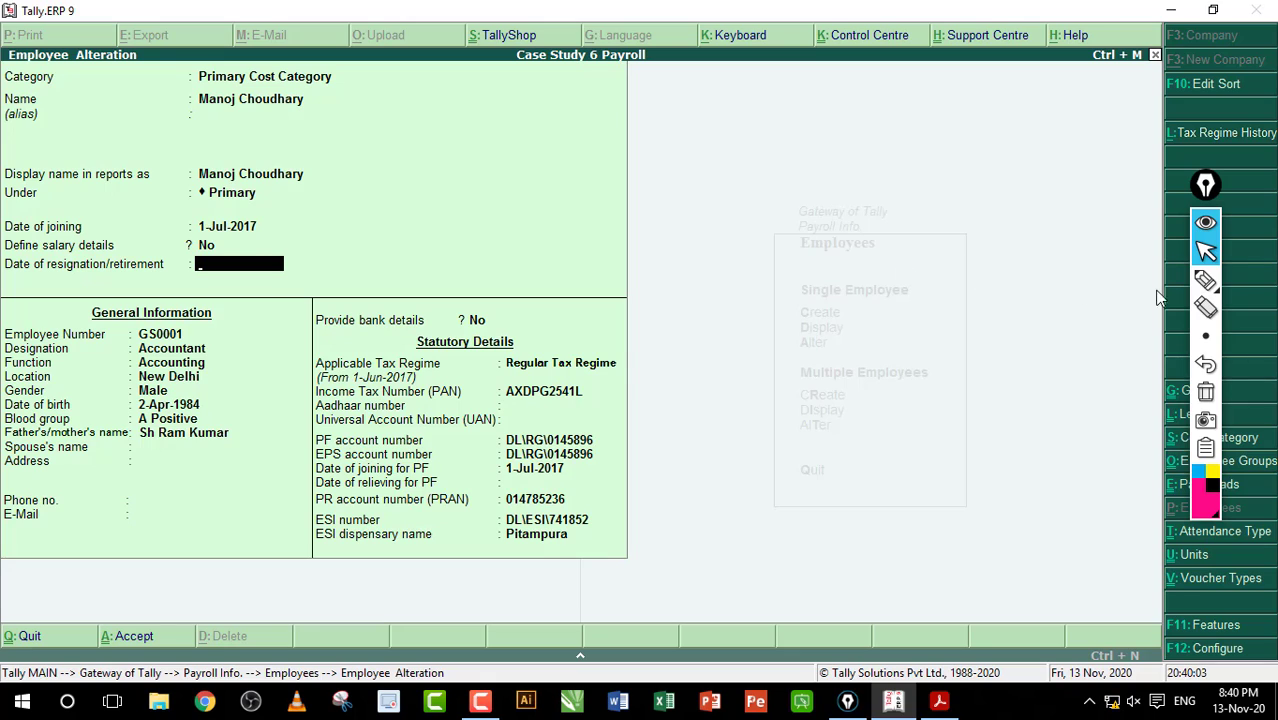
# Step: Mark the Date of resignation field and check the 31-08-2017 resignation date in the workbook PDF
pyautogui.click(1205, 280)
pyautogui.moveTo(54, 272); pyautogui.dragTo(141, 280)
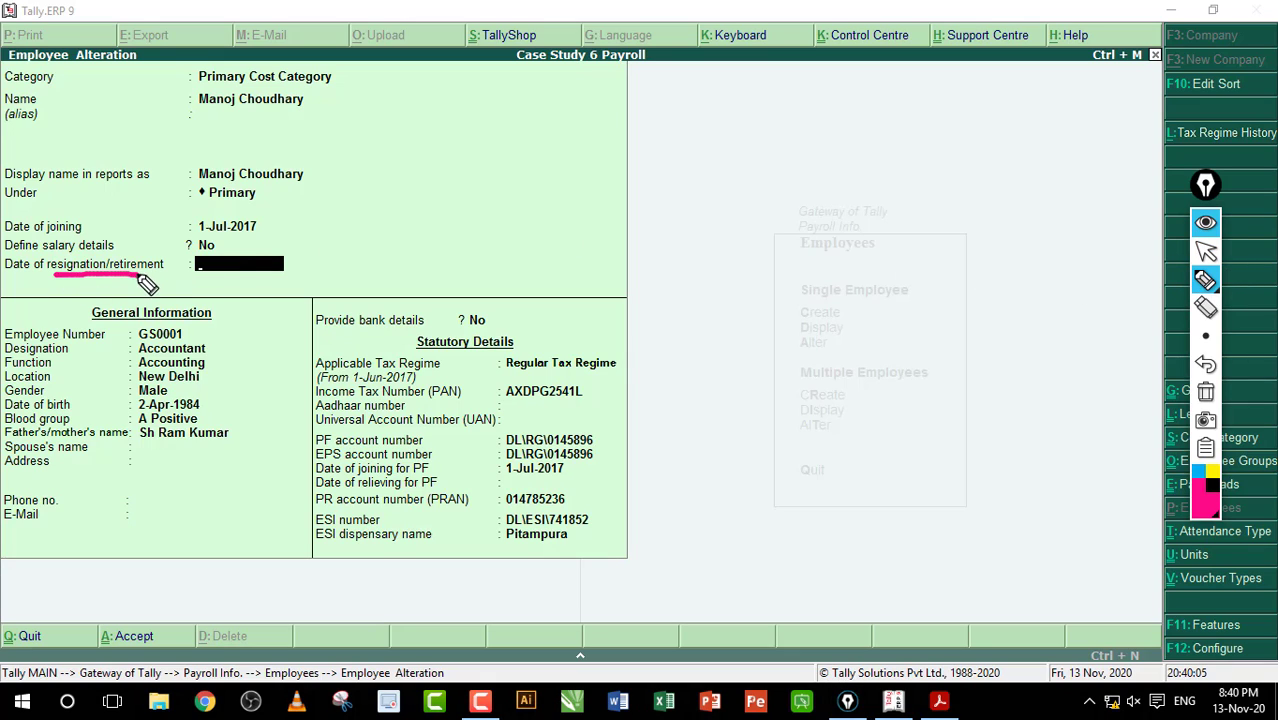
pyautogui.click(1205, 392)
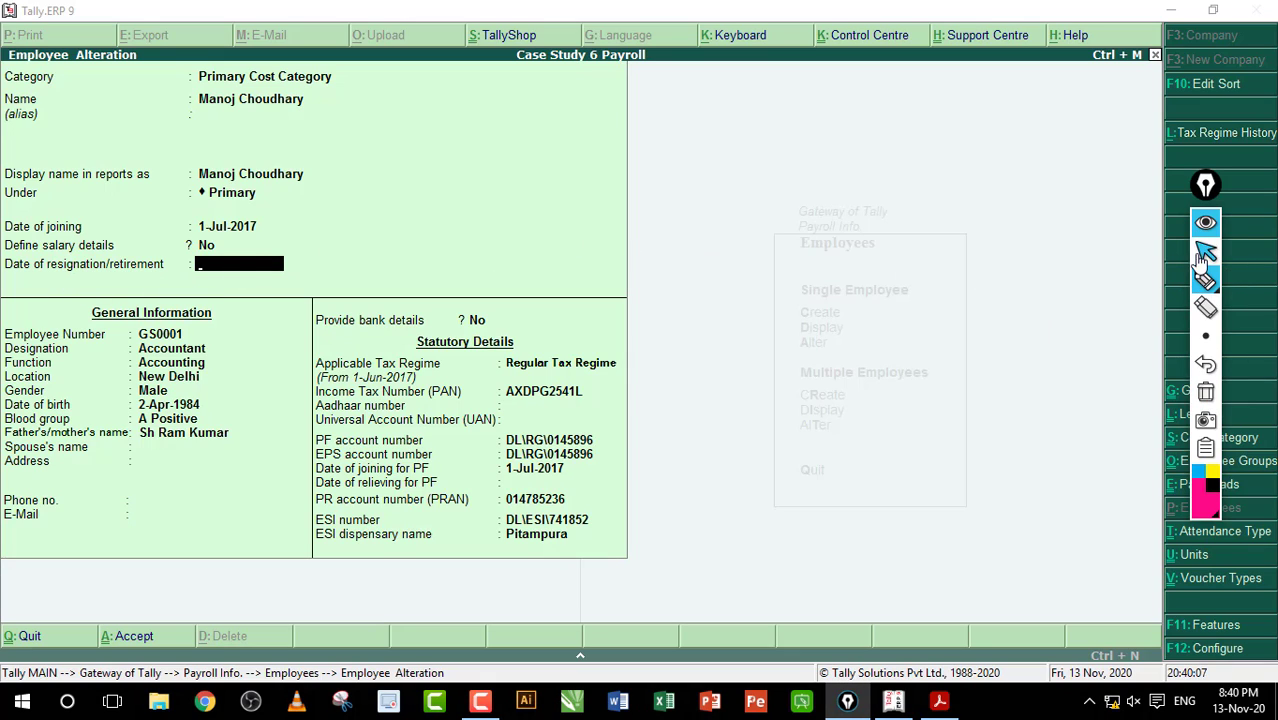
pyautogui.click(1205, 252)
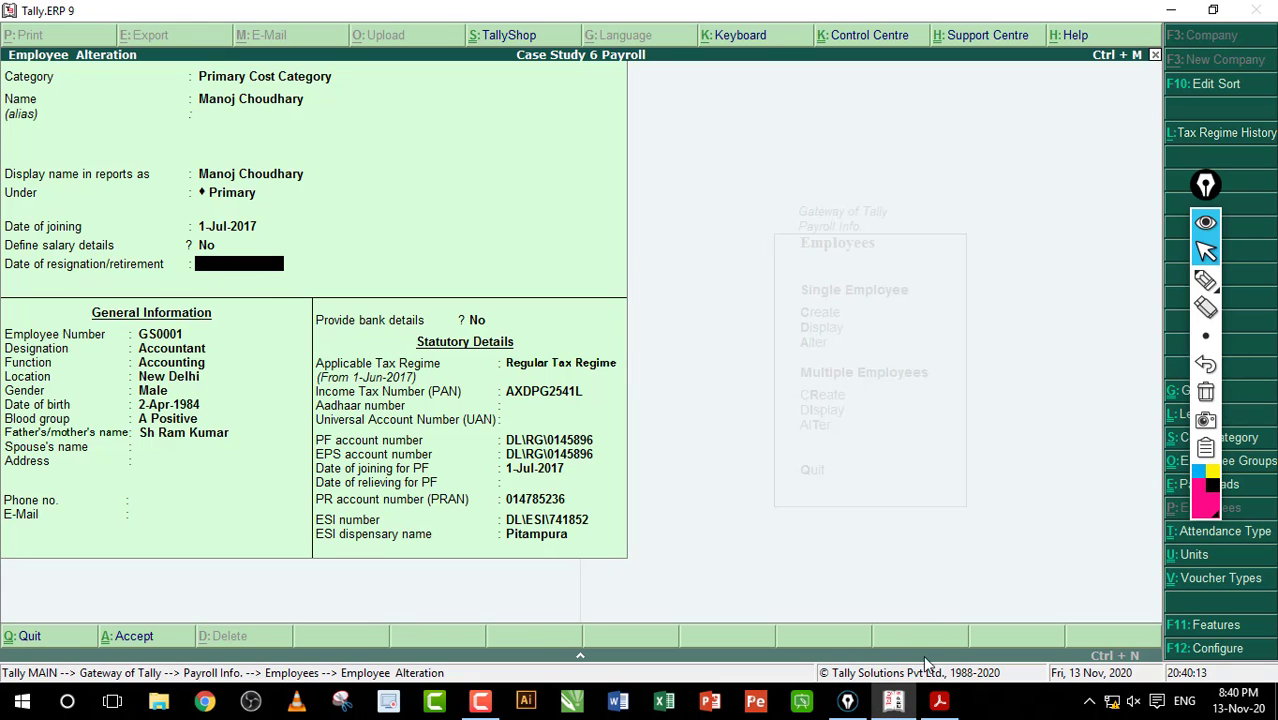
pyautogui.click(938, 700)
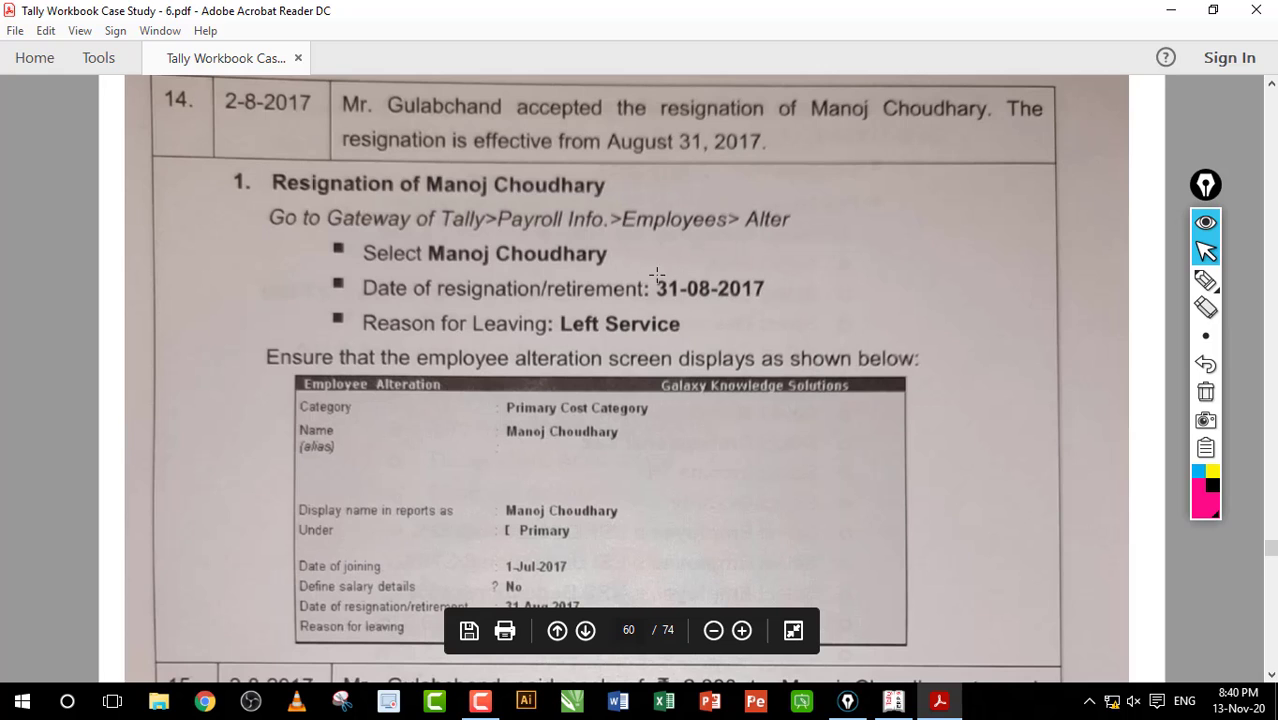
pyautogui.moveTo(648, 280); pyautogui.dragTo(760, 300)
pyautogui.click(796, 442)
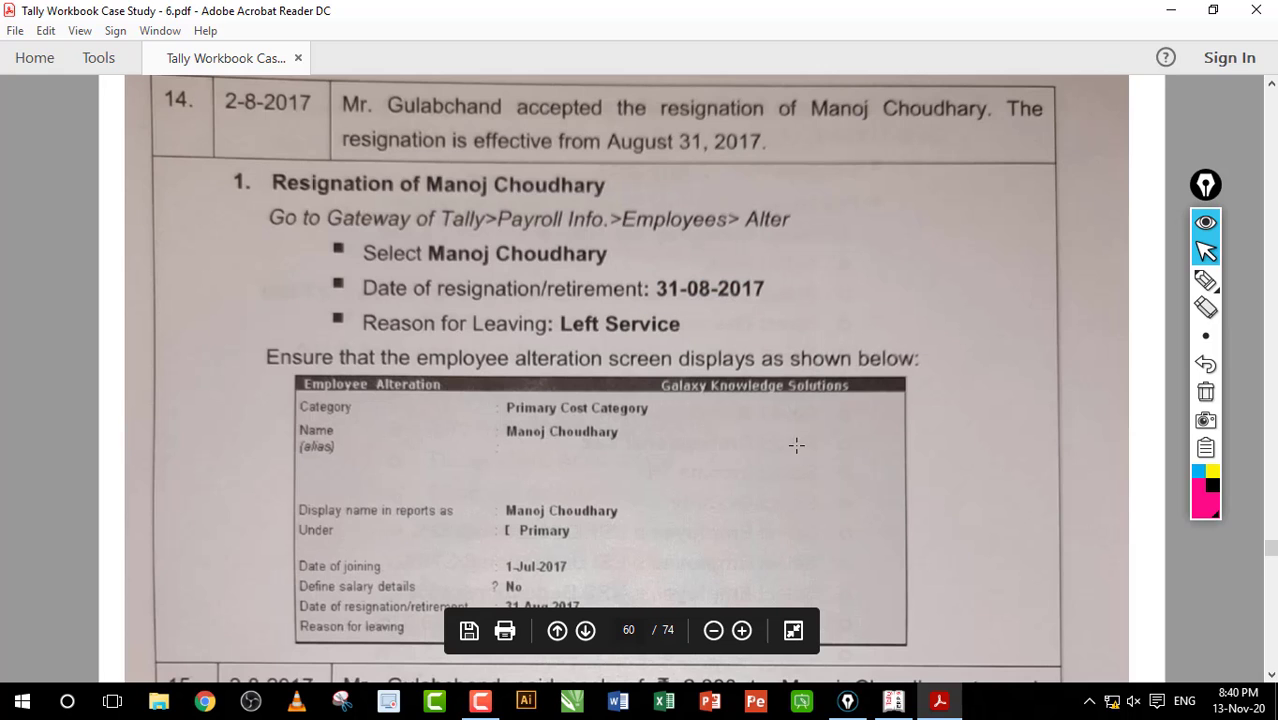
pyautogui.click(893, 700)
# Step: Enter resignation date 31-Aug-2017 with Left Service as the reason and save the record
pyautogui.write('32')
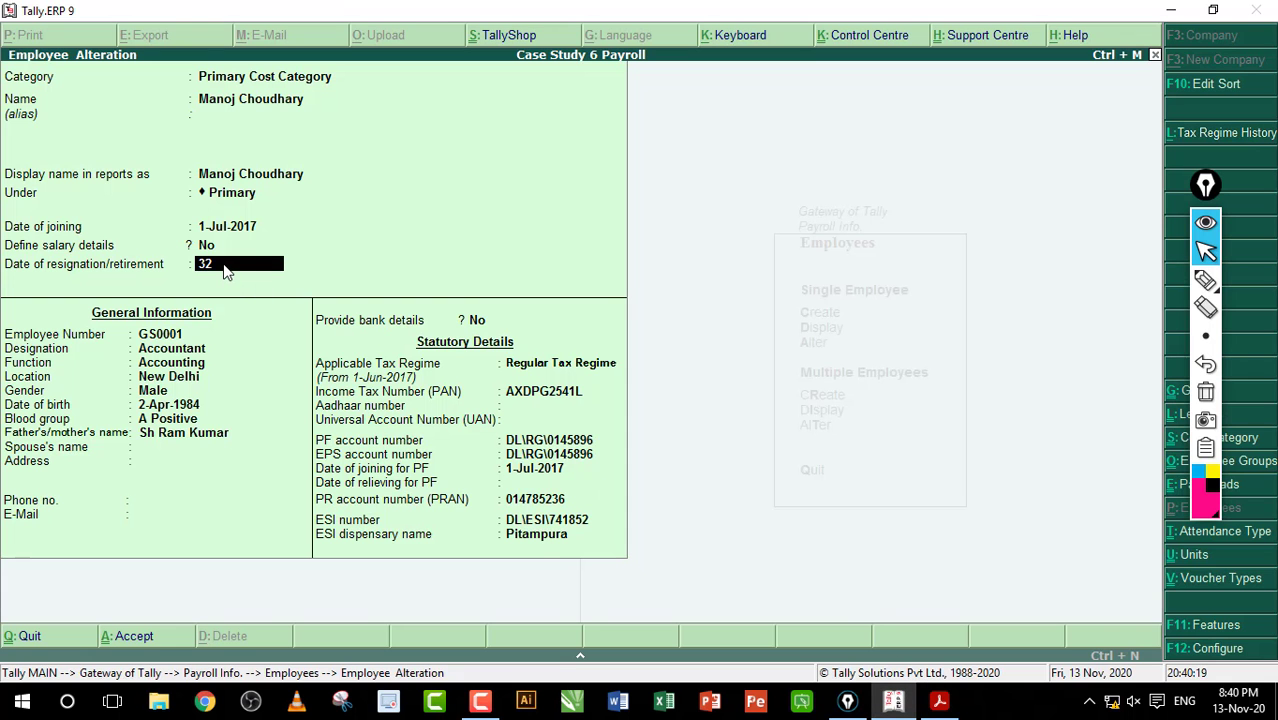
pyautogui.press('BackSpace')
pyautogui.write('1-8')
pyautogui.press('Return')
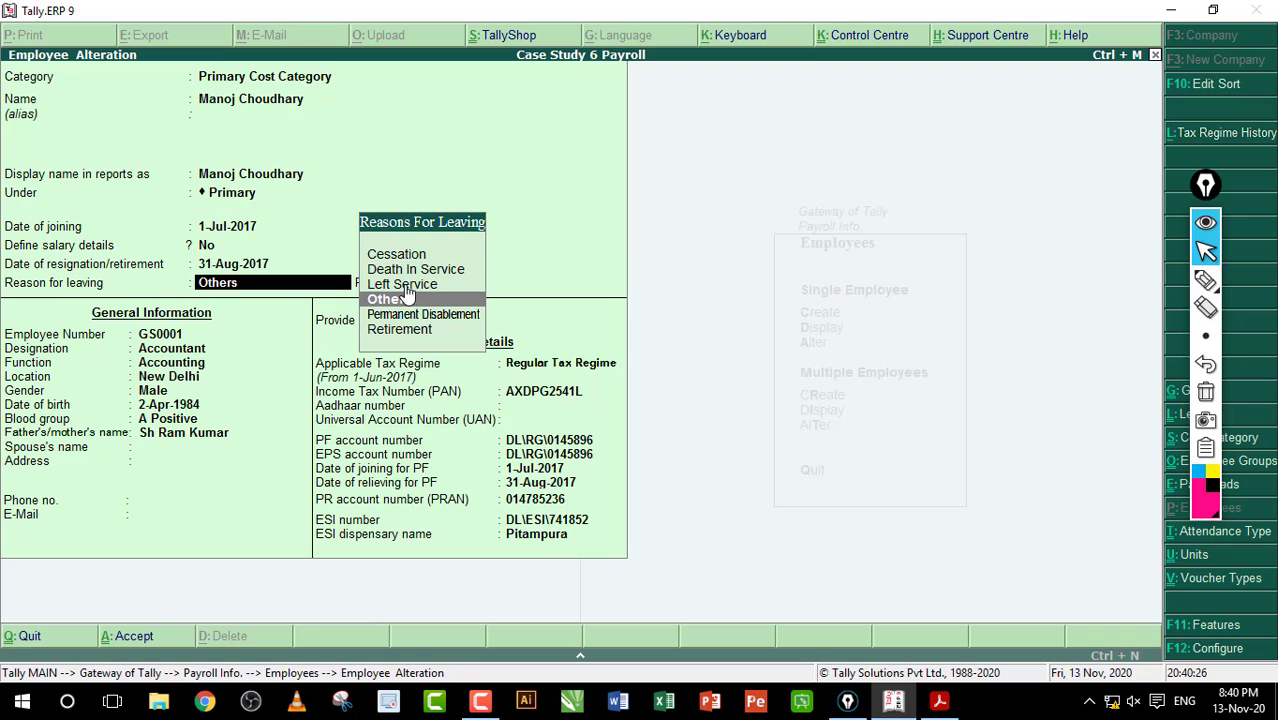
pyautogui.click(446, 289)
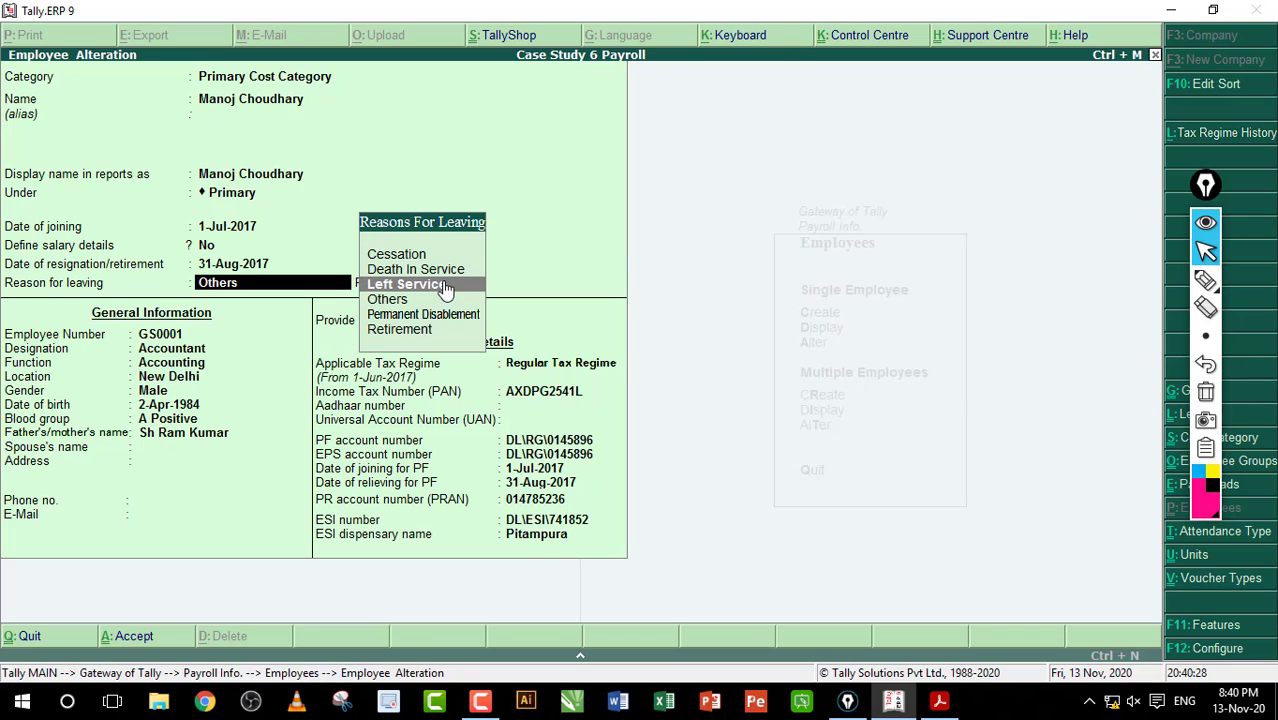
pyautogui.click(446, 289)
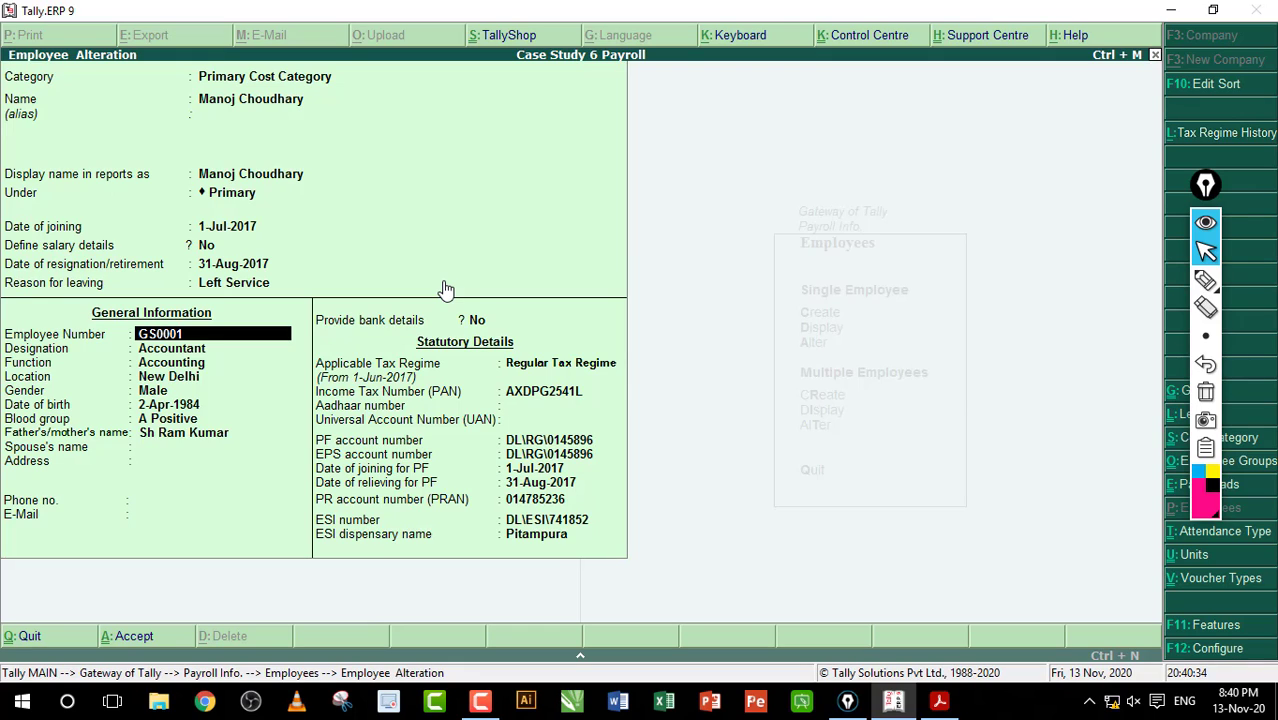
pyautogui.hotkey('ctrl', 'a')
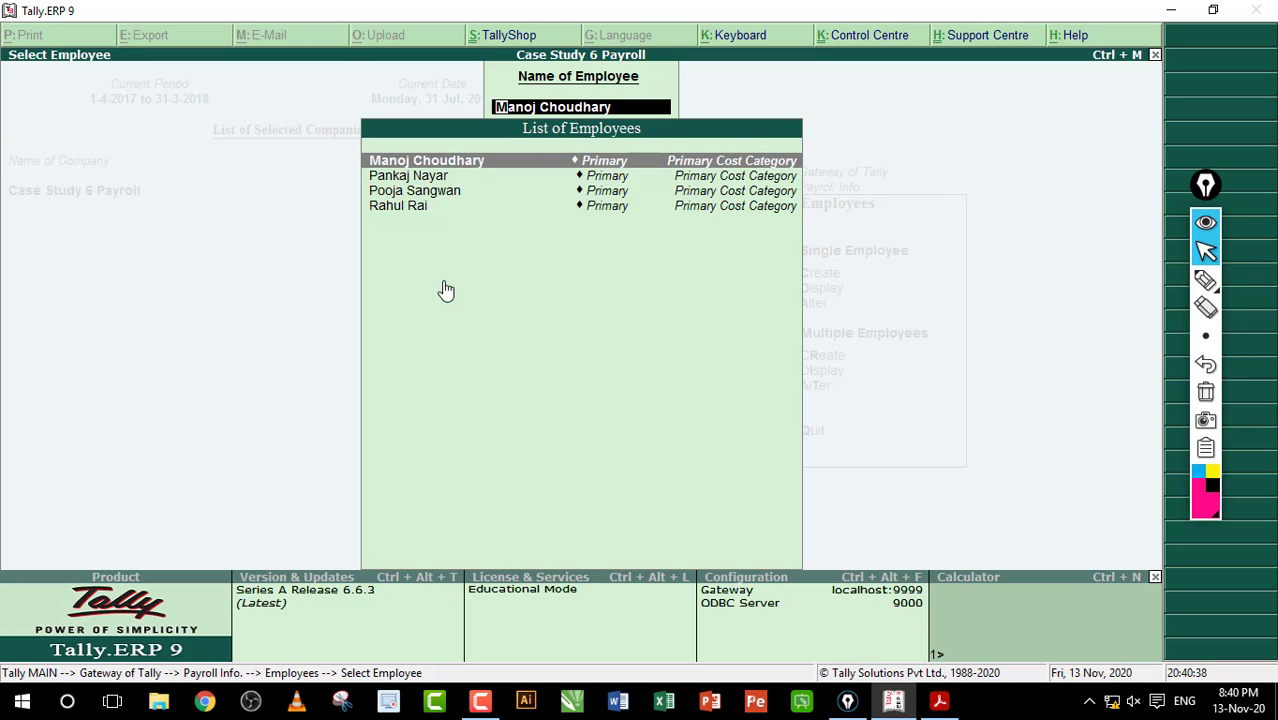
pyautogui.press('Escape')
pyautogui.press('Escape')
pyautogui.press('Escape')
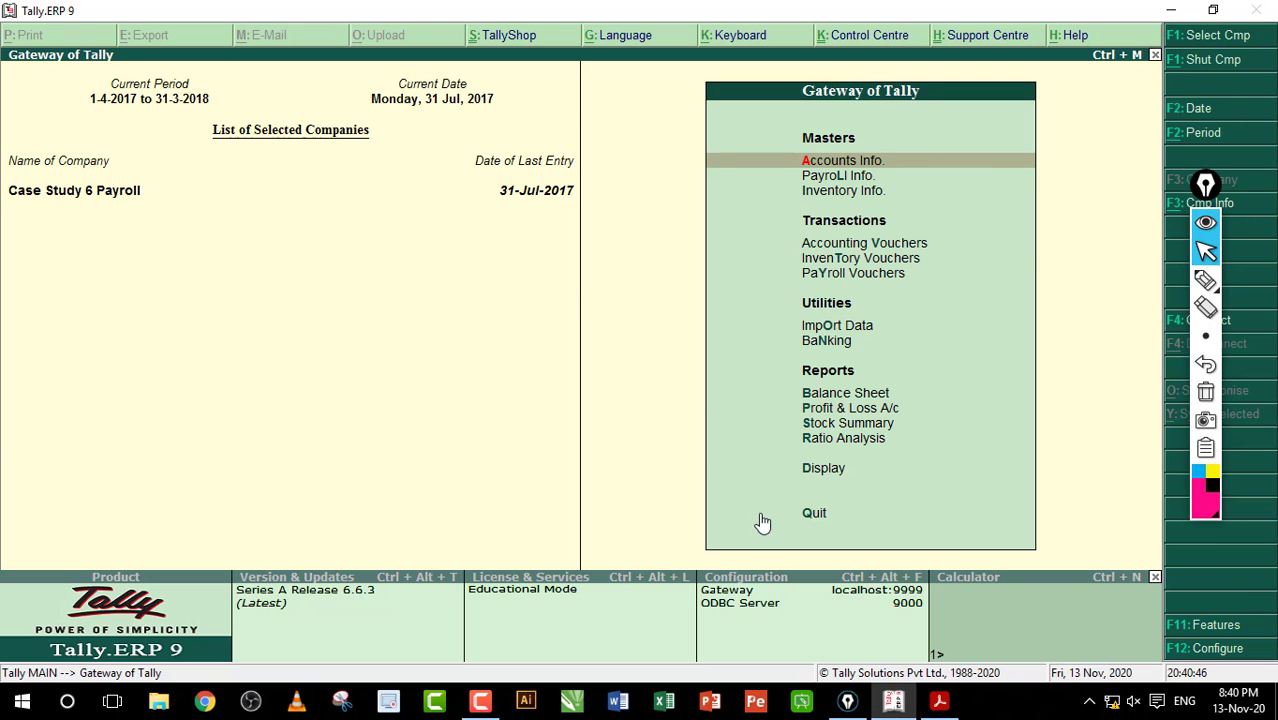
# Step: Read item 15's 2,000 advance-salary payment voucher instructions in the workbook PDF
pyautogui.click(937, 701)
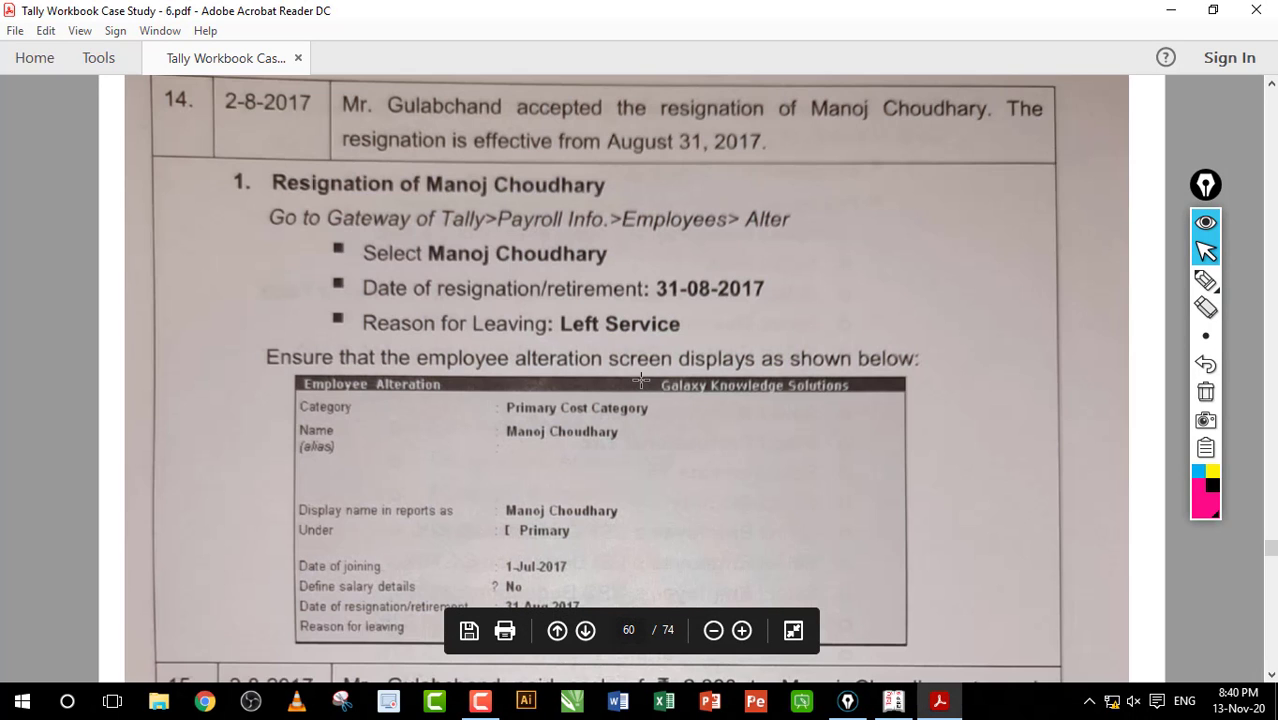
pyautogui.scroll(-10, 641, 380)
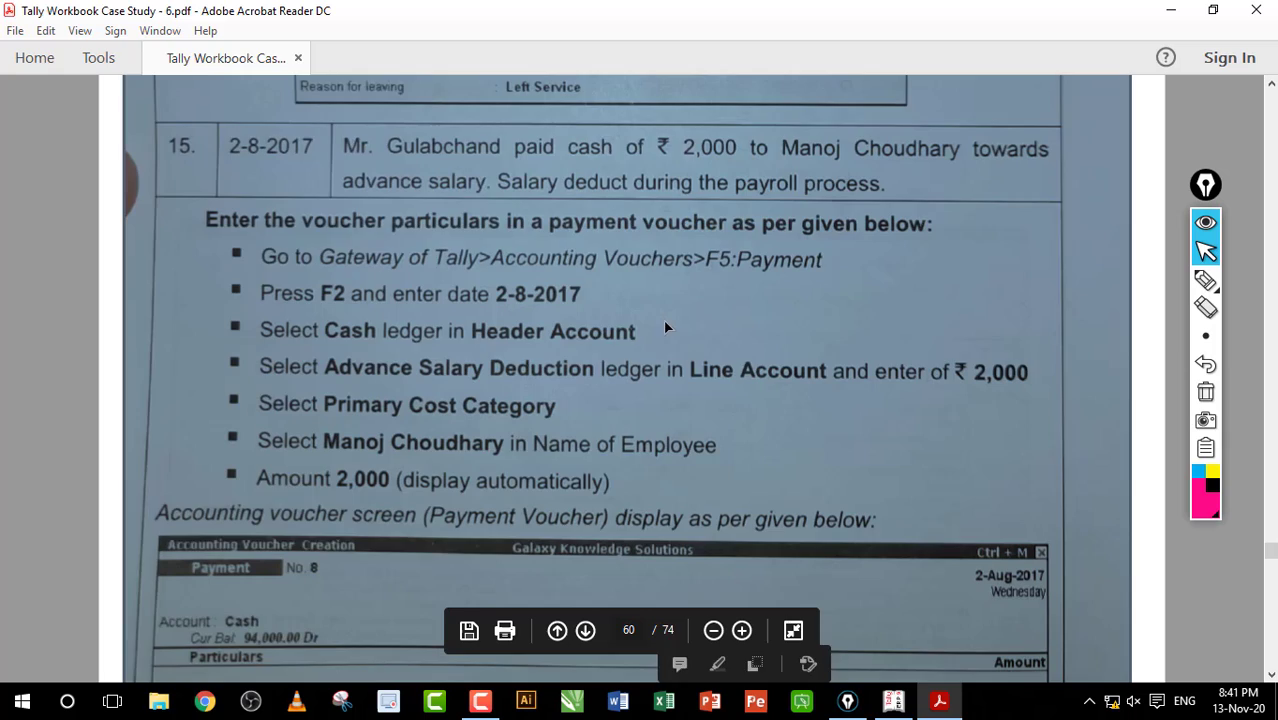
pyautogui.click(665, 321)
pyautogui.scroll(5, 659, 291)
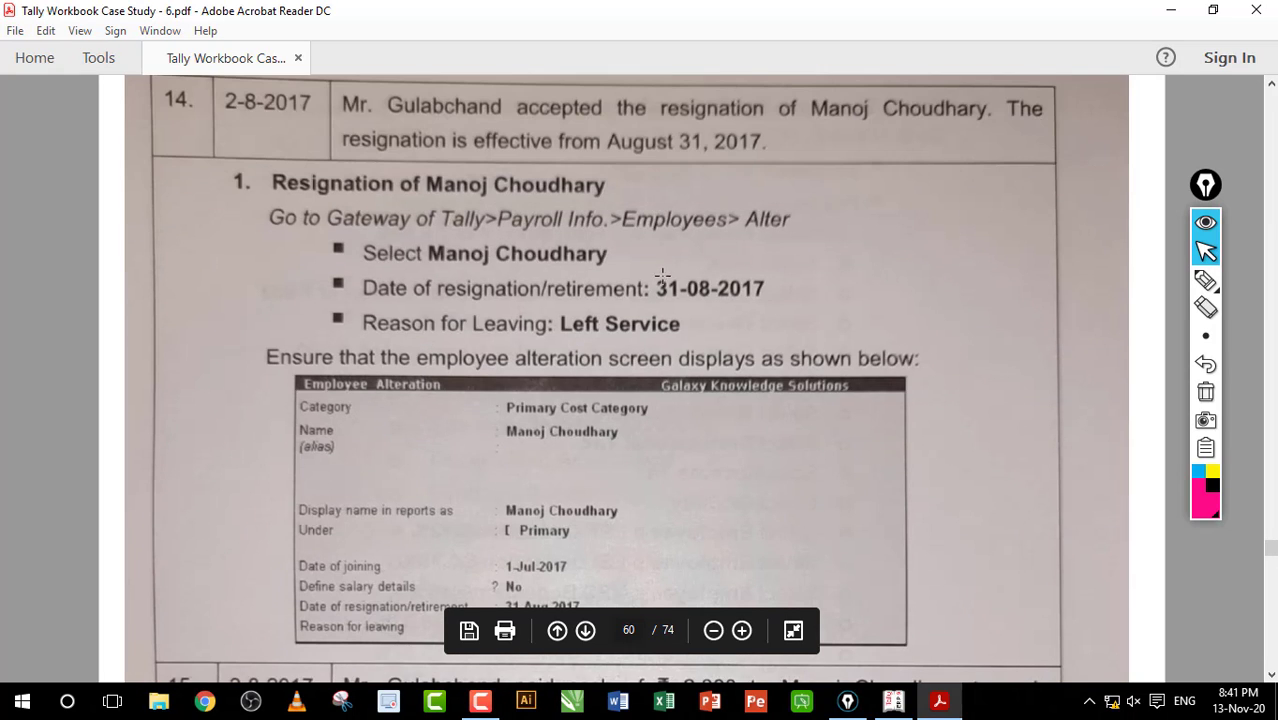
pyautogui.moveTo(647, 263); pyautogui.dragTo(787, 308)
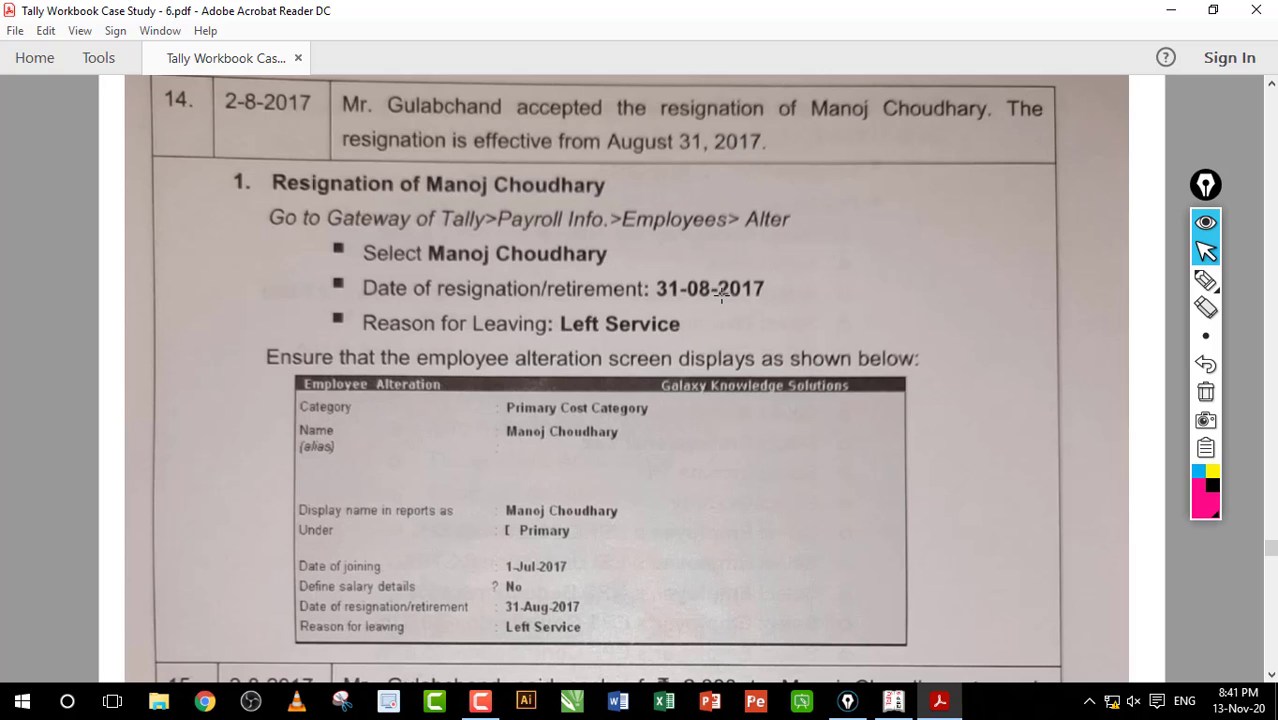
pyautogui.moveTo(224, 86); pyautogui.dragTo(318, 110)
pyautogui.scroll(-5, 386, 147)
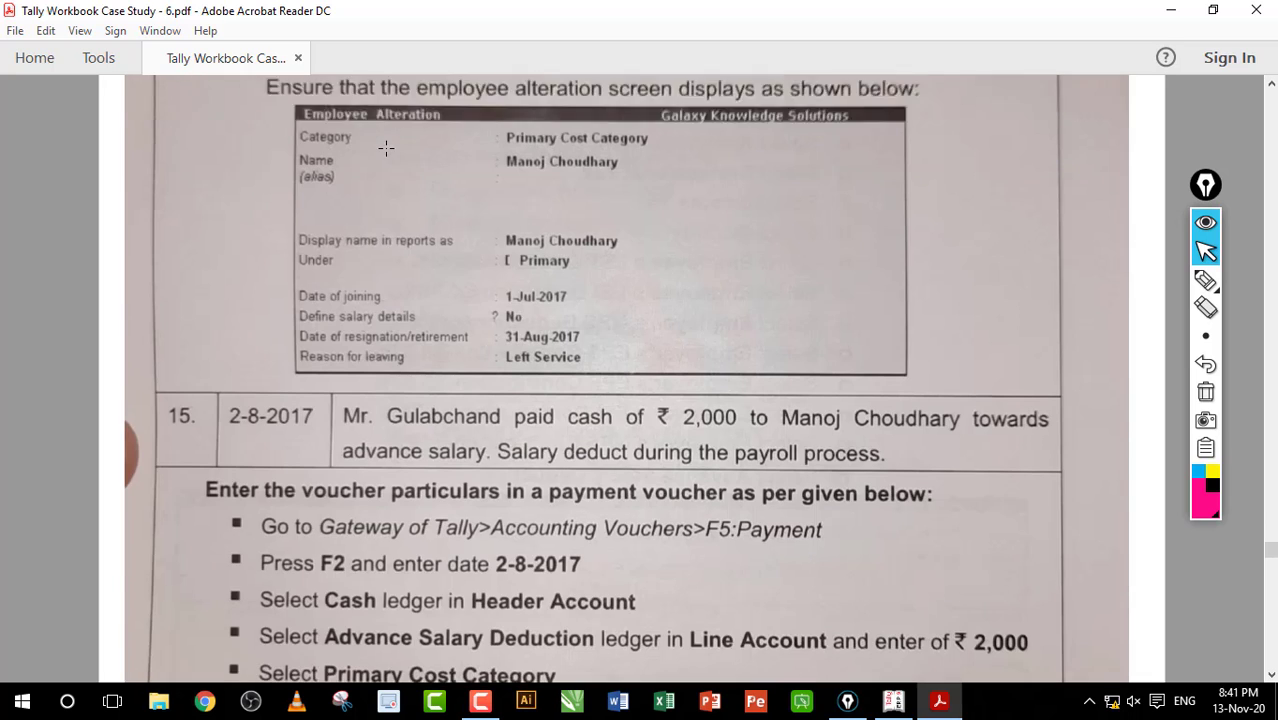
pyautogui.scroll(3, 386, 147)
pyautogui.scroll(-5, 386, 147)
pyautogui.scroll(1, 386, 147)
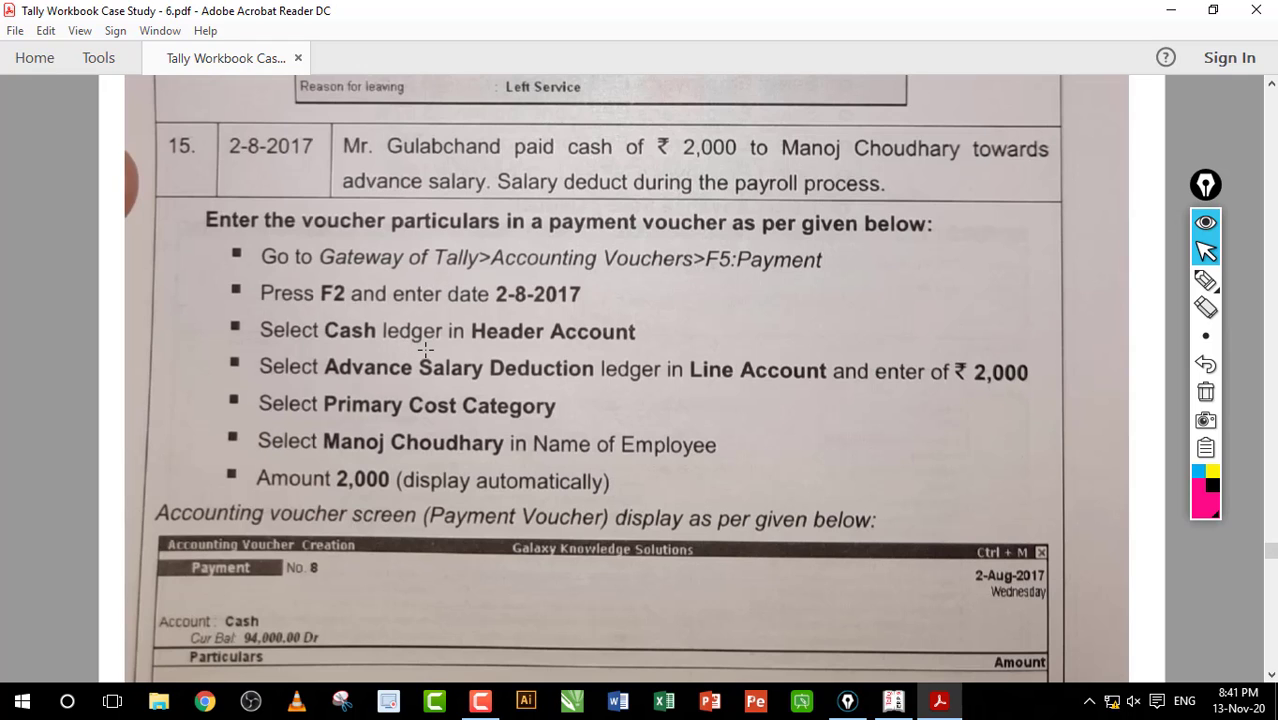
pyautogui.click(891, 700)
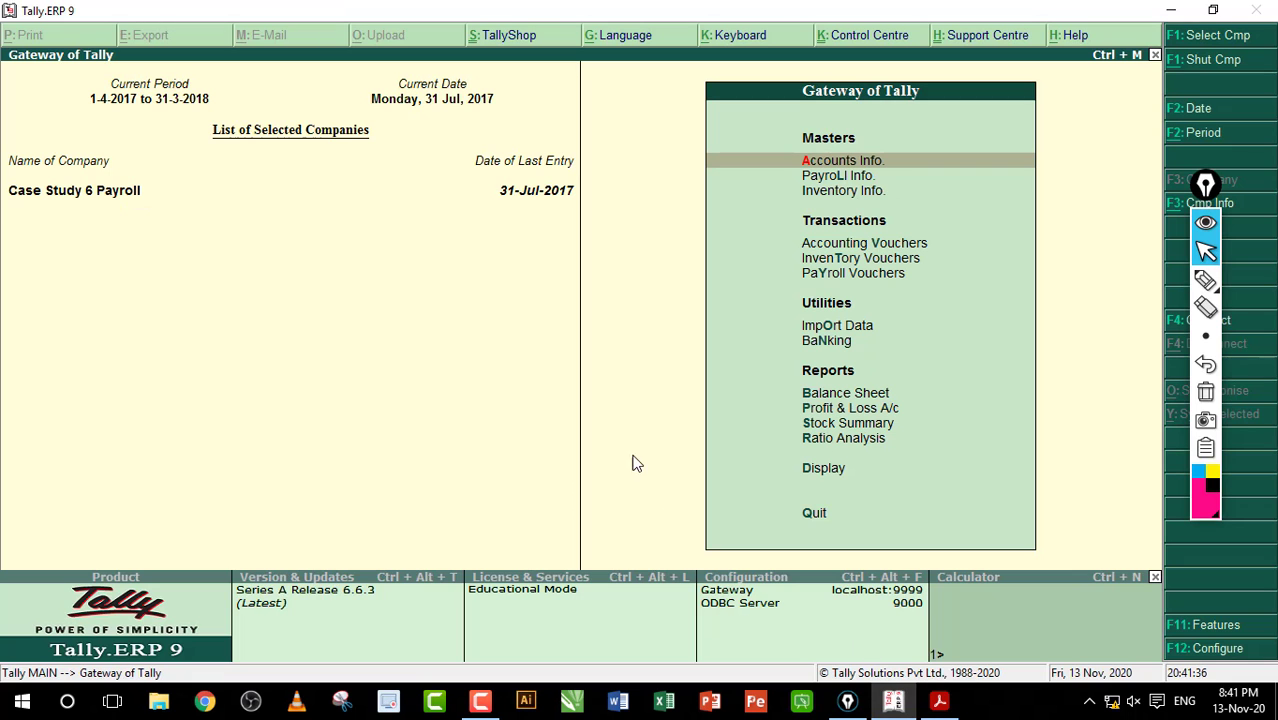
# Step: Begin a payment voucher crediting Cash, annotating Cr and Dr sides on screen
pyautogui.press('v')
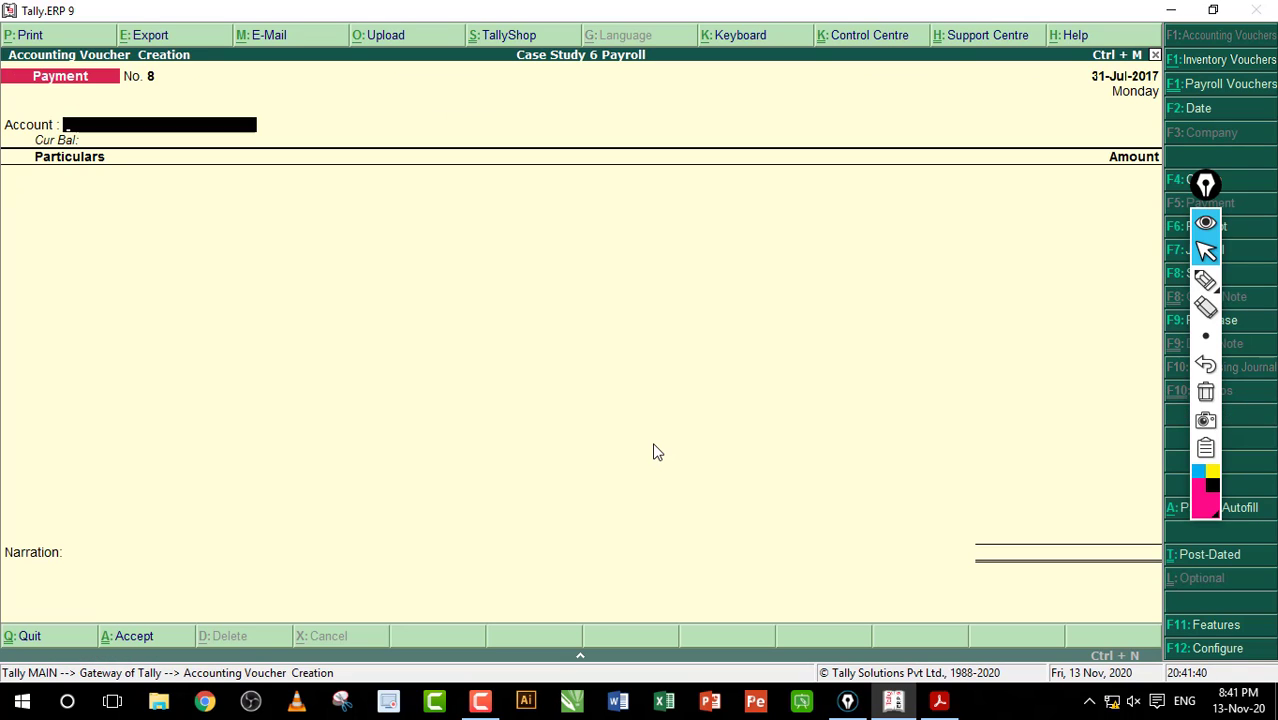
pyautogui.press('Return')
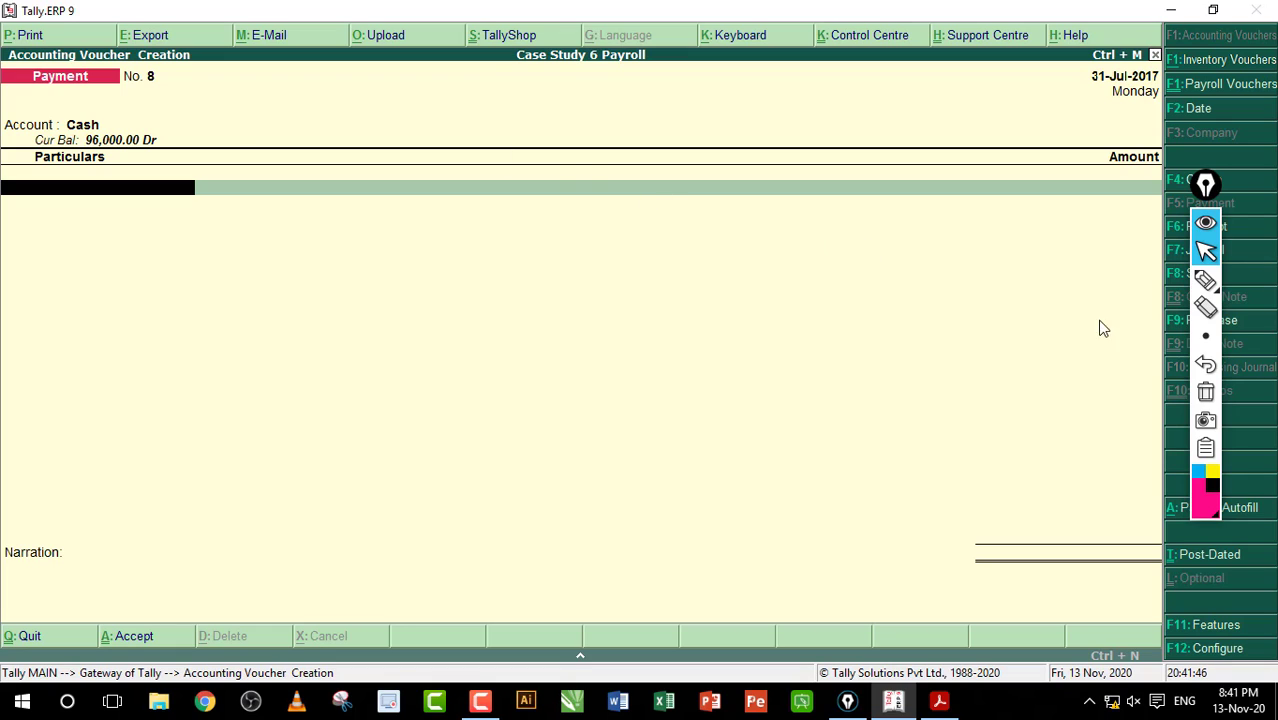
pyautogui.click(1205, 280)
pyautogui.moveTo(32, 110)
pyautogui.mouseDown()
pyautogui.moveTo(84, 100)
pyautogui.moveTo(128, 125)
pyautogui.mouseUp()
pyautogui.moveTo(155, 100)
pyautogui.mouseDown()
pyautogui.moveTo(177, 124)
pyautogui.moveTo(135, 122)
pyautogui.mouseUp()
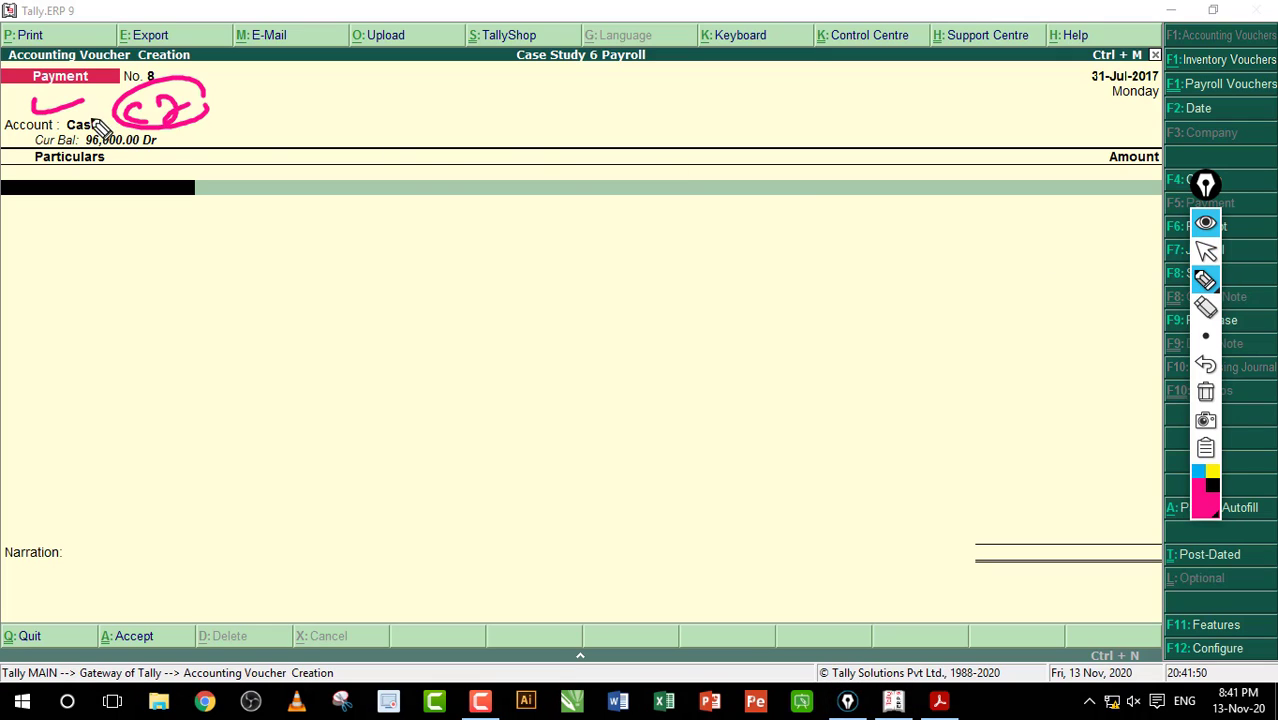
pyautogui.moveTo(176, 196)
pyautogui.mouseDown()
pyautogui.moveTo(230, 272)
pyautogui.moveTo(177, 368)
pyautogui.mouseUp()
pyautogui.click(322, 263)
pyautogui.moveTo(322, 263); pyautogui.dragTo(320, 316)
pyautogui.moveTo(368, 258)
pyautogui.mouseDown()
pyautogui.moveTo(383, 256)
pyautogui.moveTo(370, 300)
pyautogui.mouseUp()
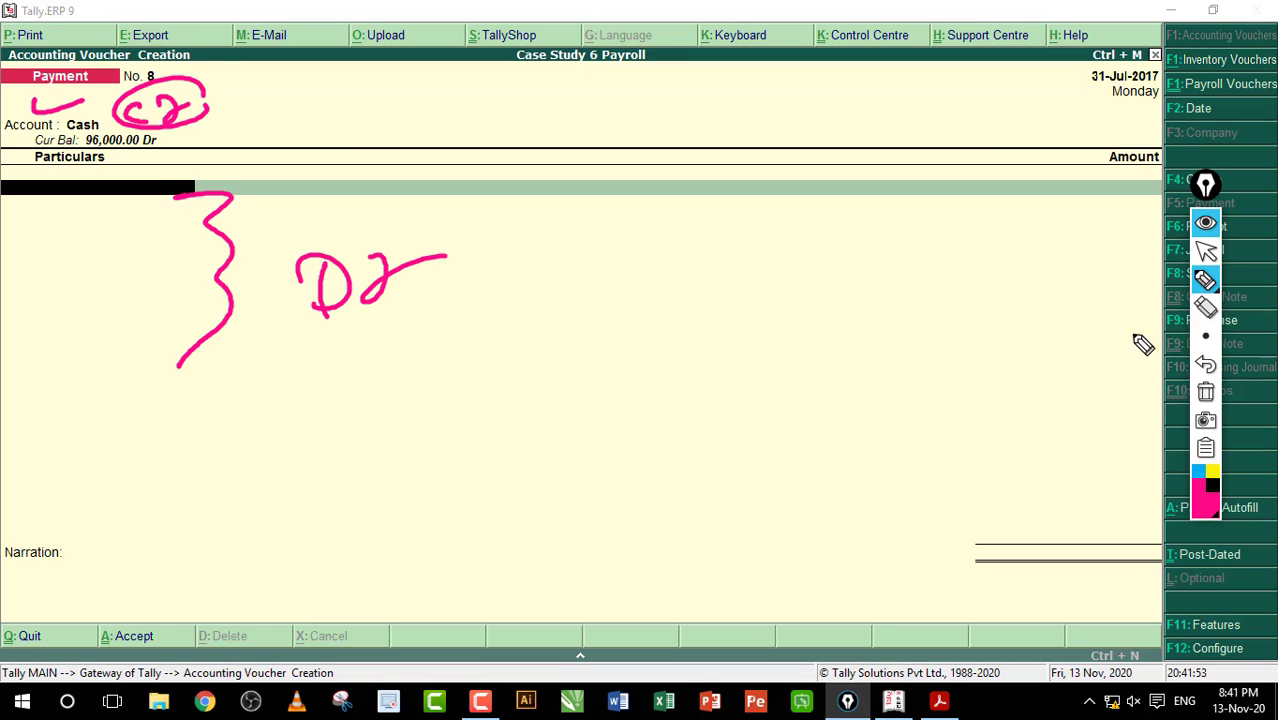
pyautogui.click(1205, 391)
pyautogui.click(1205, 250)
pyautogui.click(98, 190)
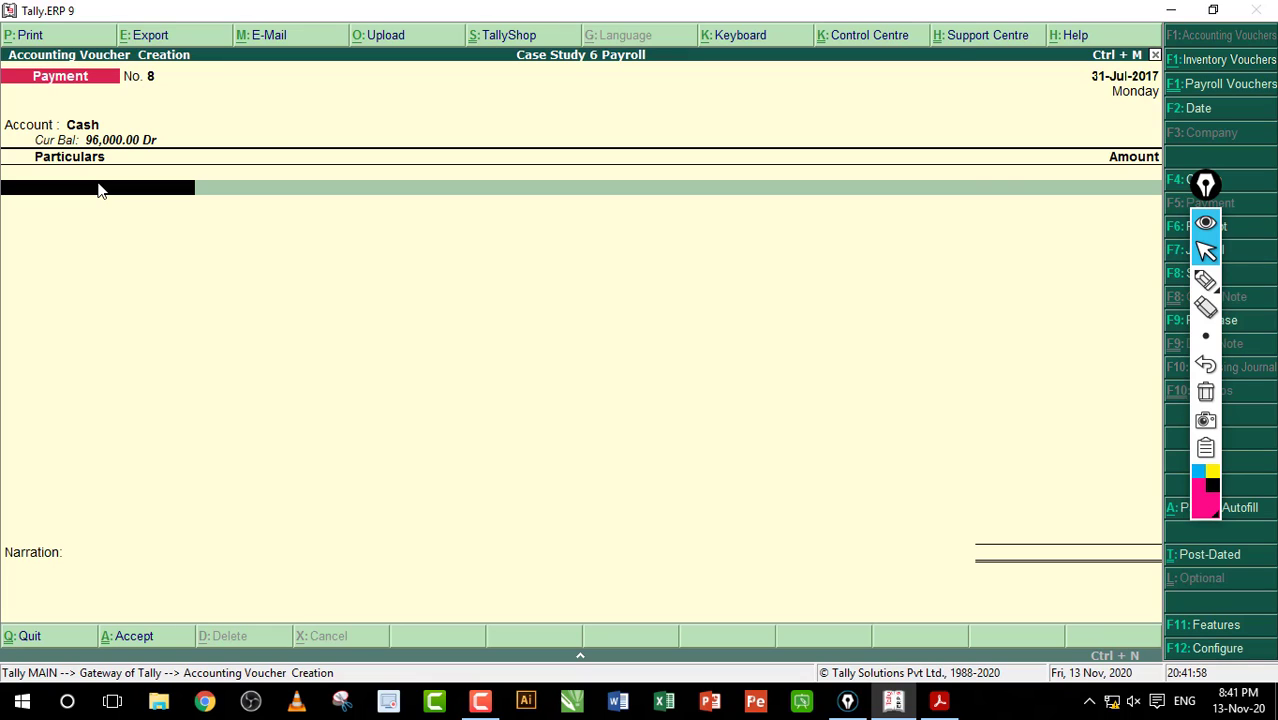
# Step: Debit Advance Salar Deduction 2,000 under Primary Cost Category for the resigning employee and save voucher No. 8
pyautogui.write('A')
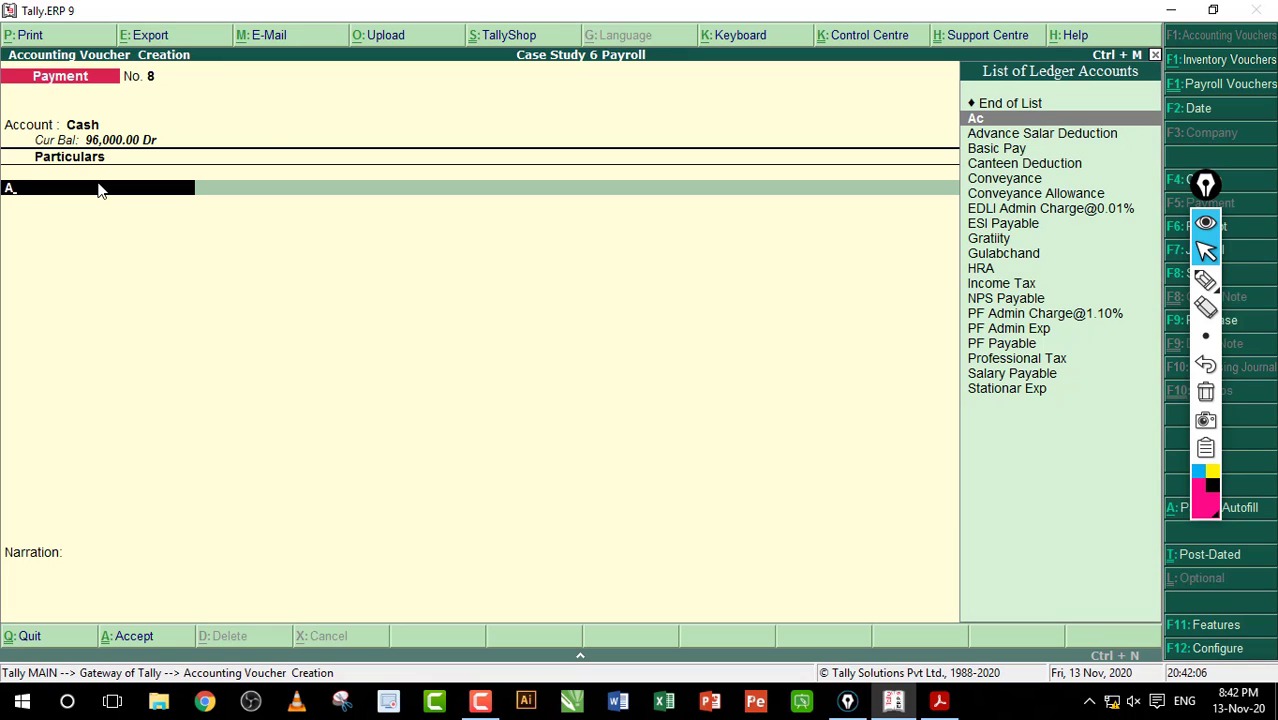
pyautogui.press('Return')
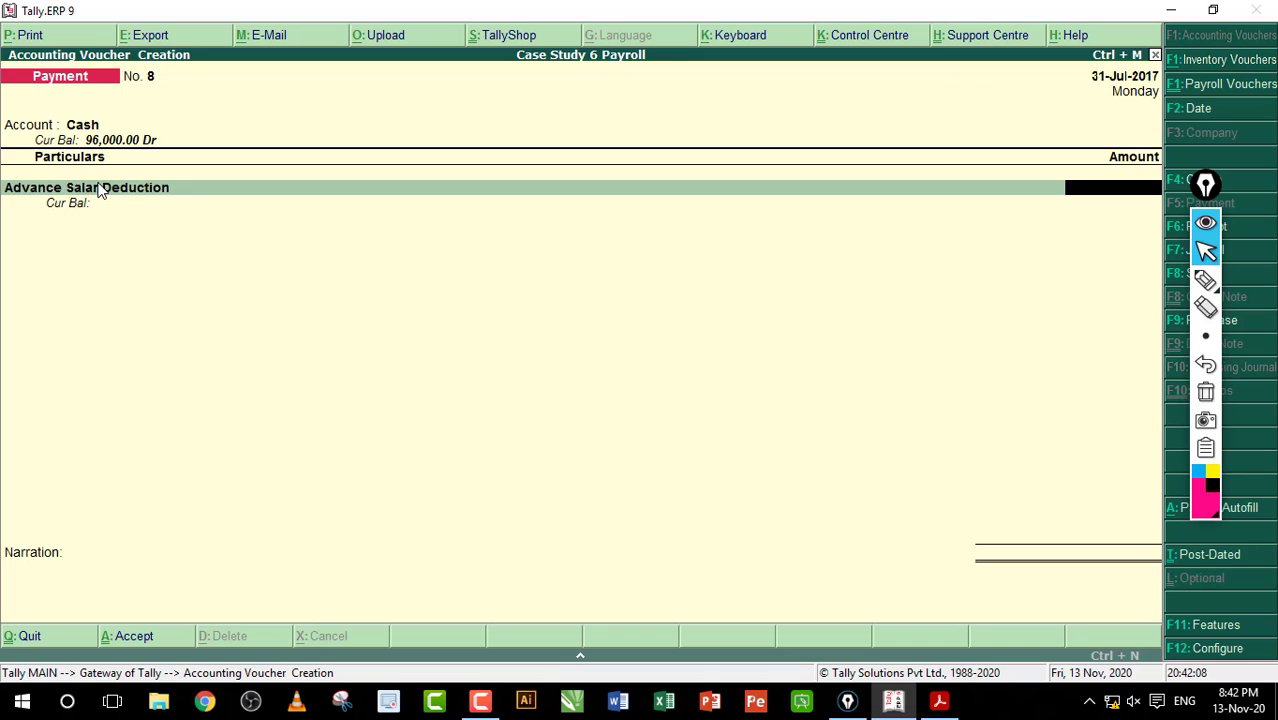
pyautogui.write('2000')
pyautogui.press('Return')
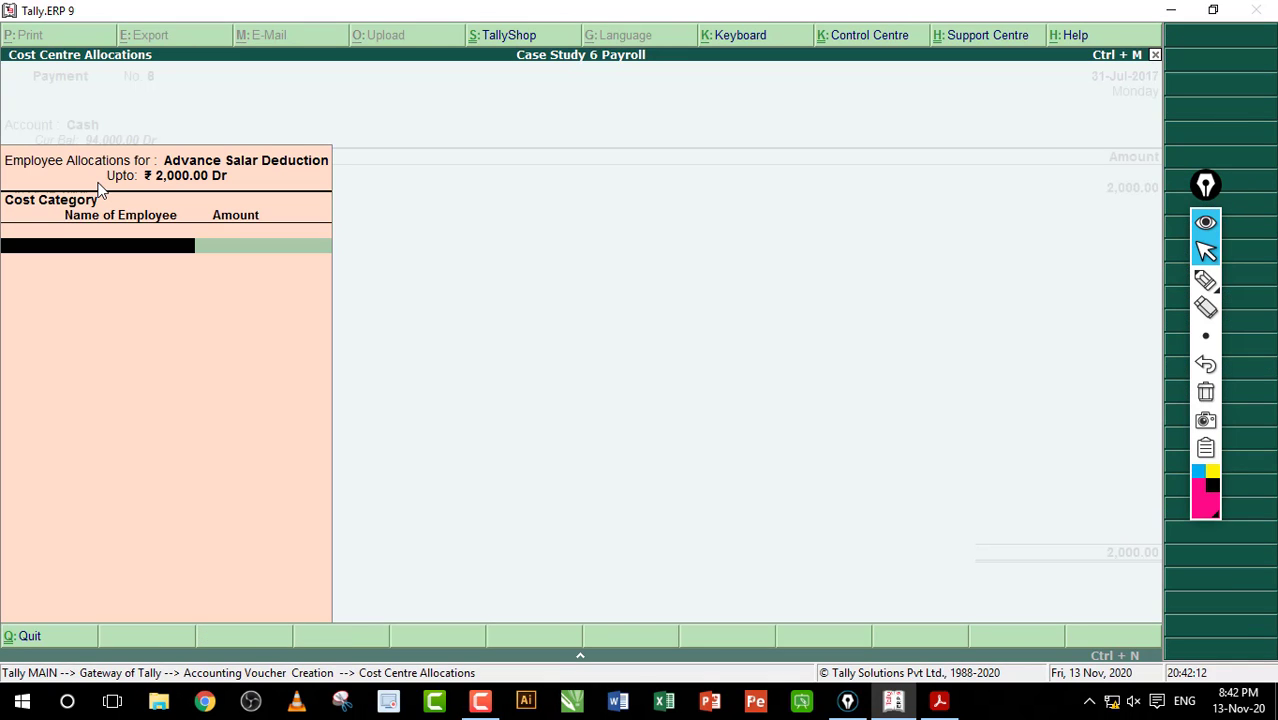
pyautogui.press('Return')
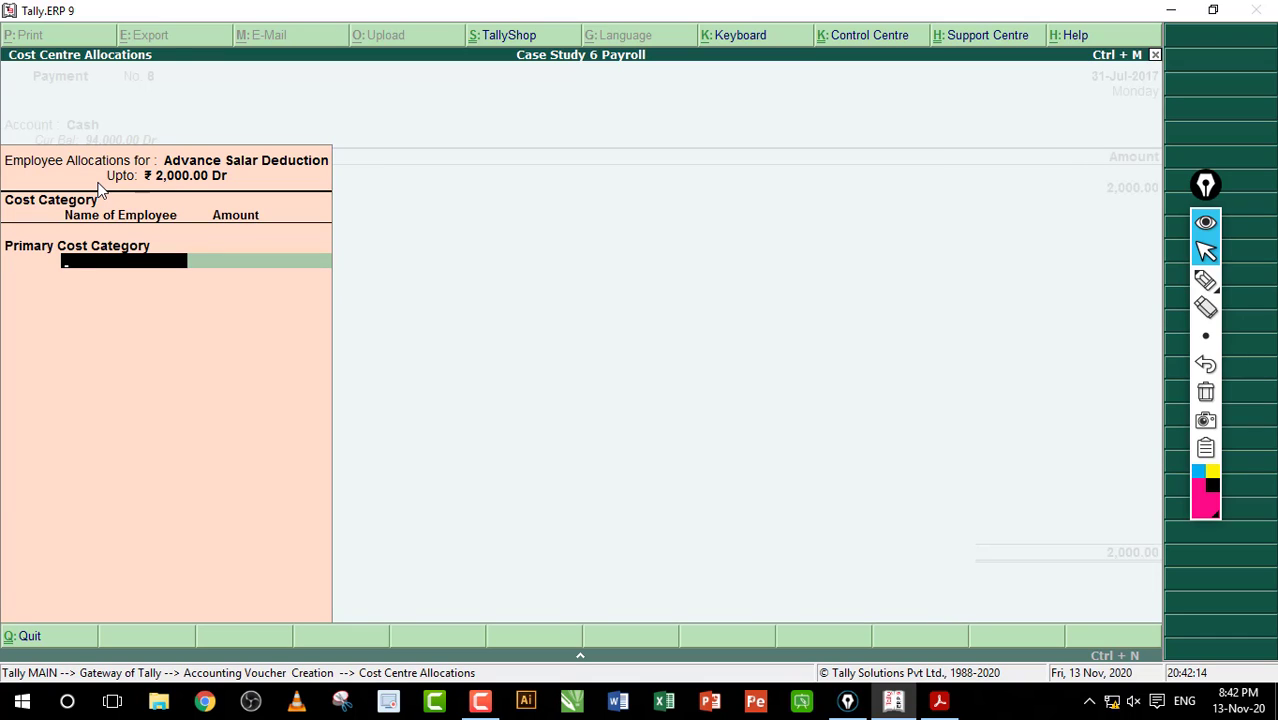
pyautogui.write('M')
pyautogui.press('Return')
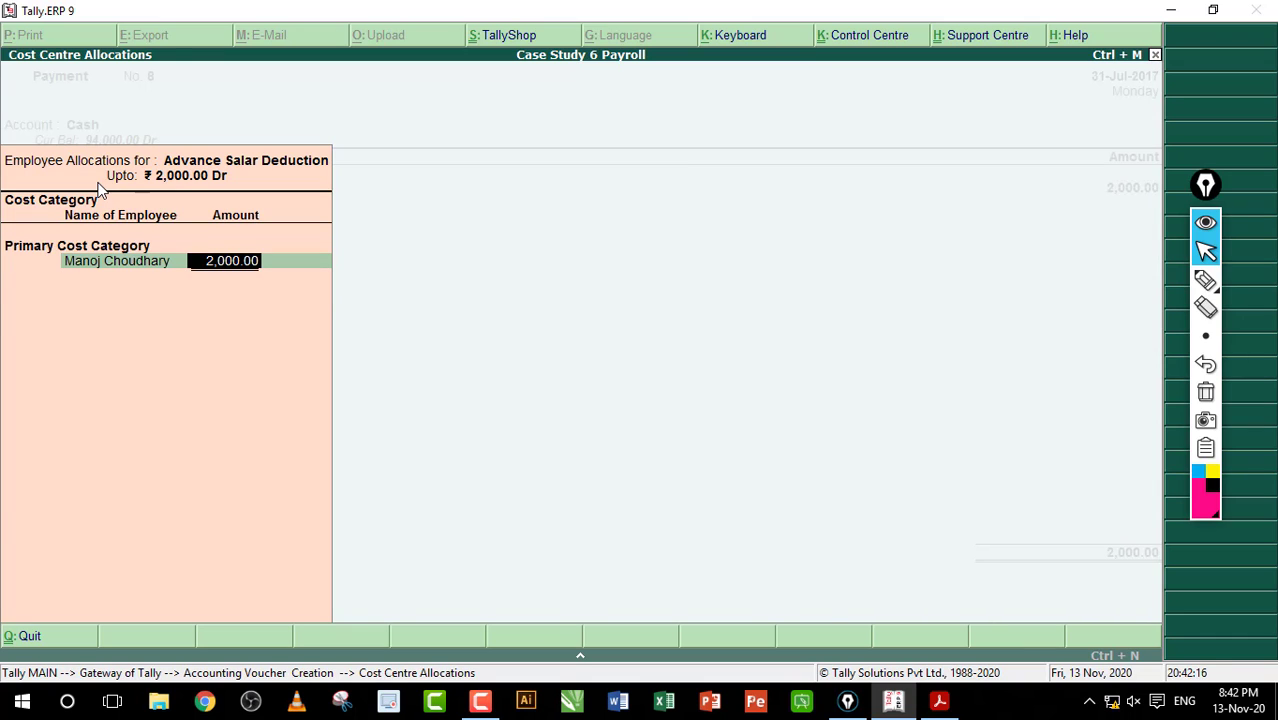
pyautogui.press('Return')
pyautogui.press('Return')
pyautogui.press('Return')
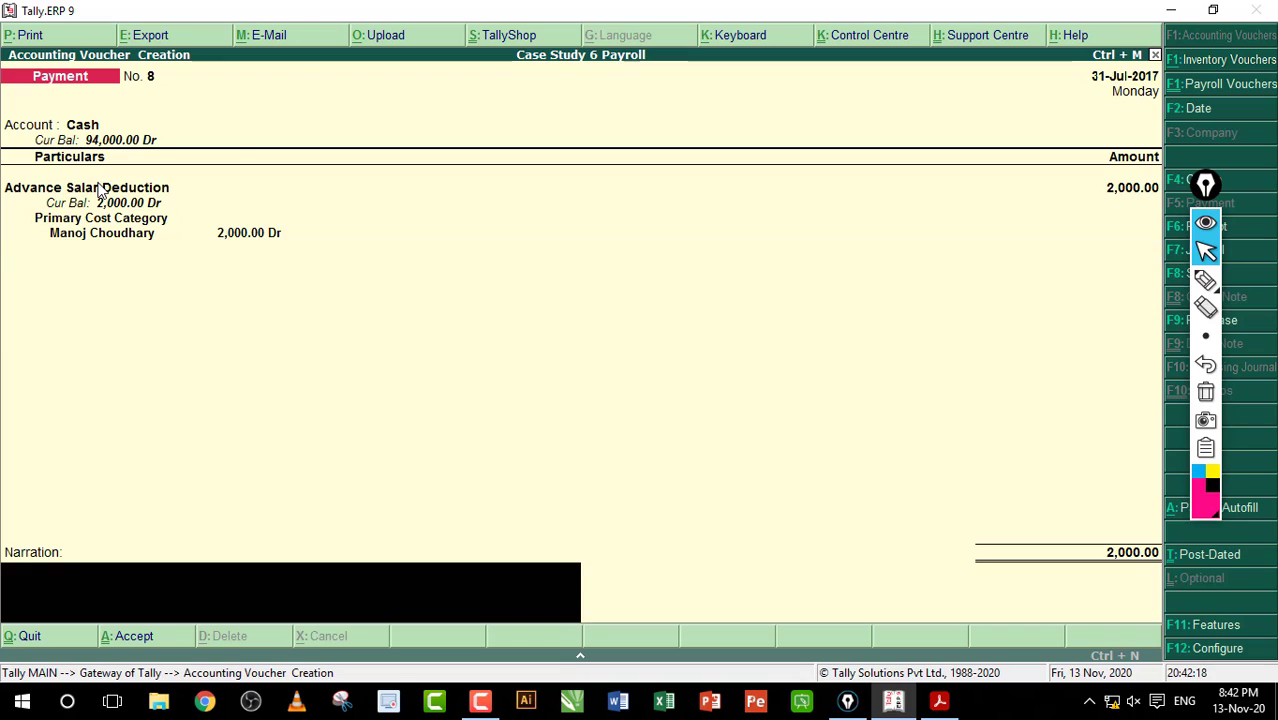
pyautogui.press('Return')
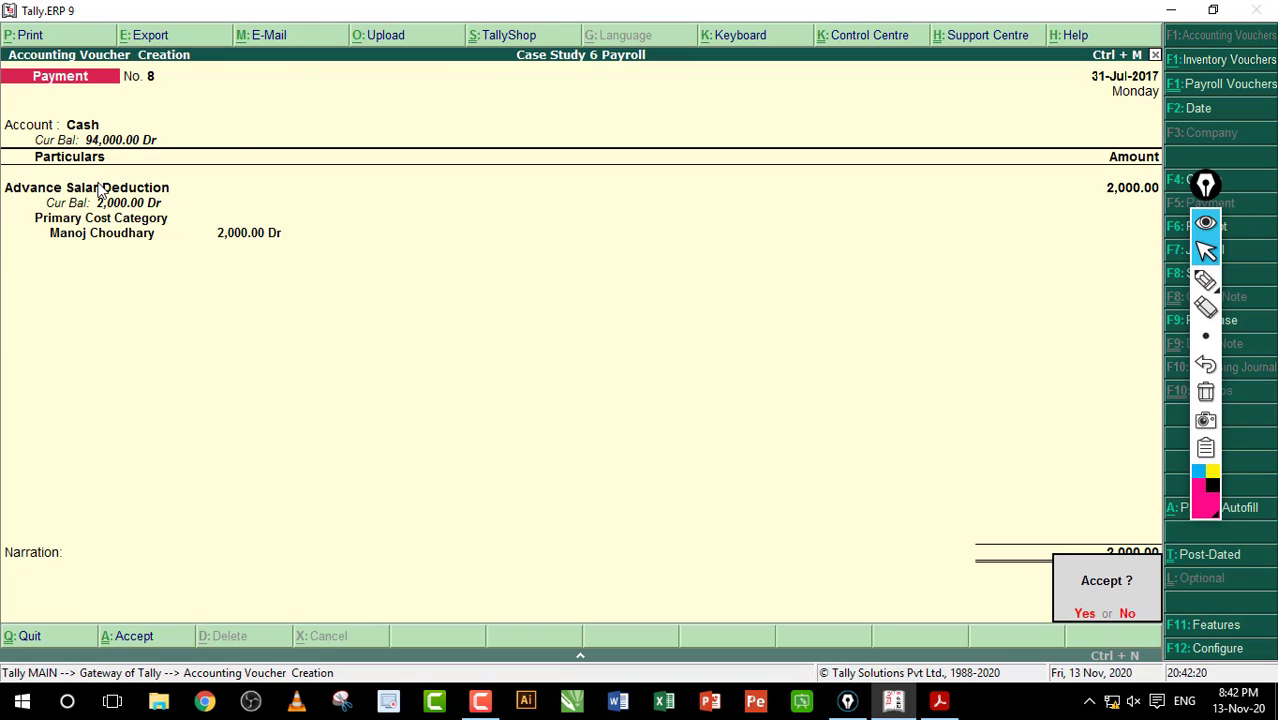
pyautogui.press('Return')
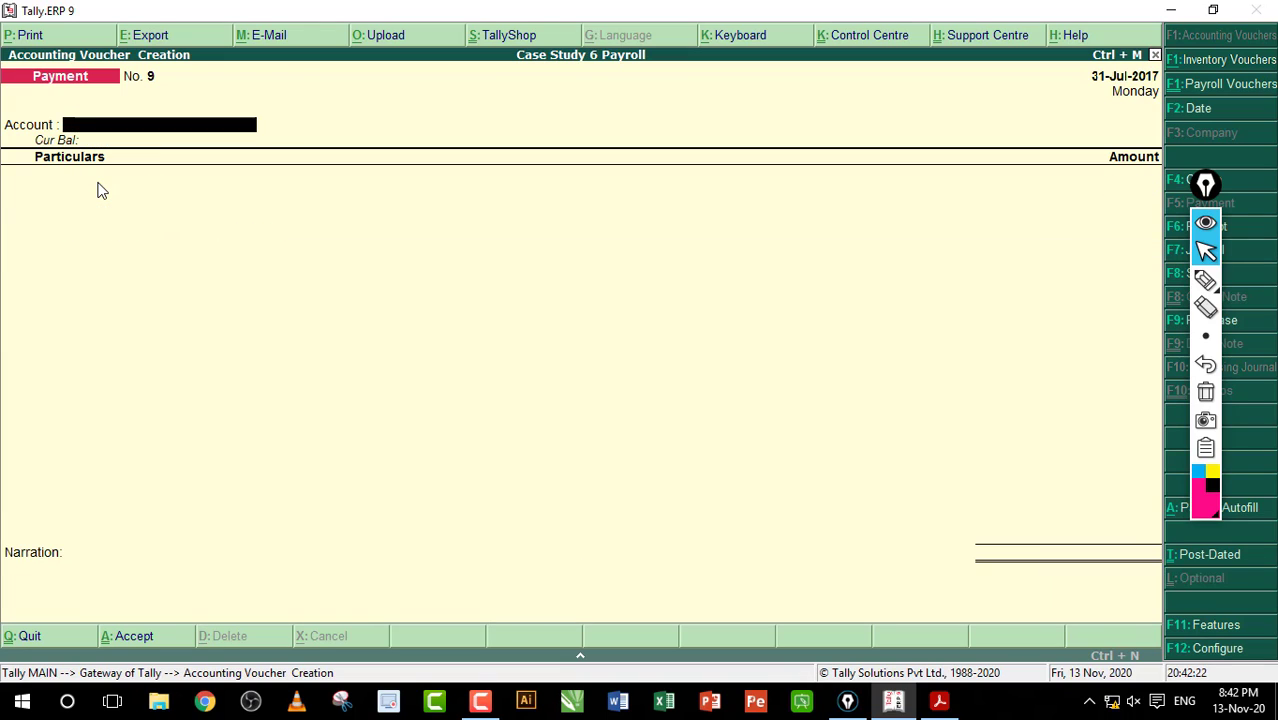
pyautogui.click(939, 700)
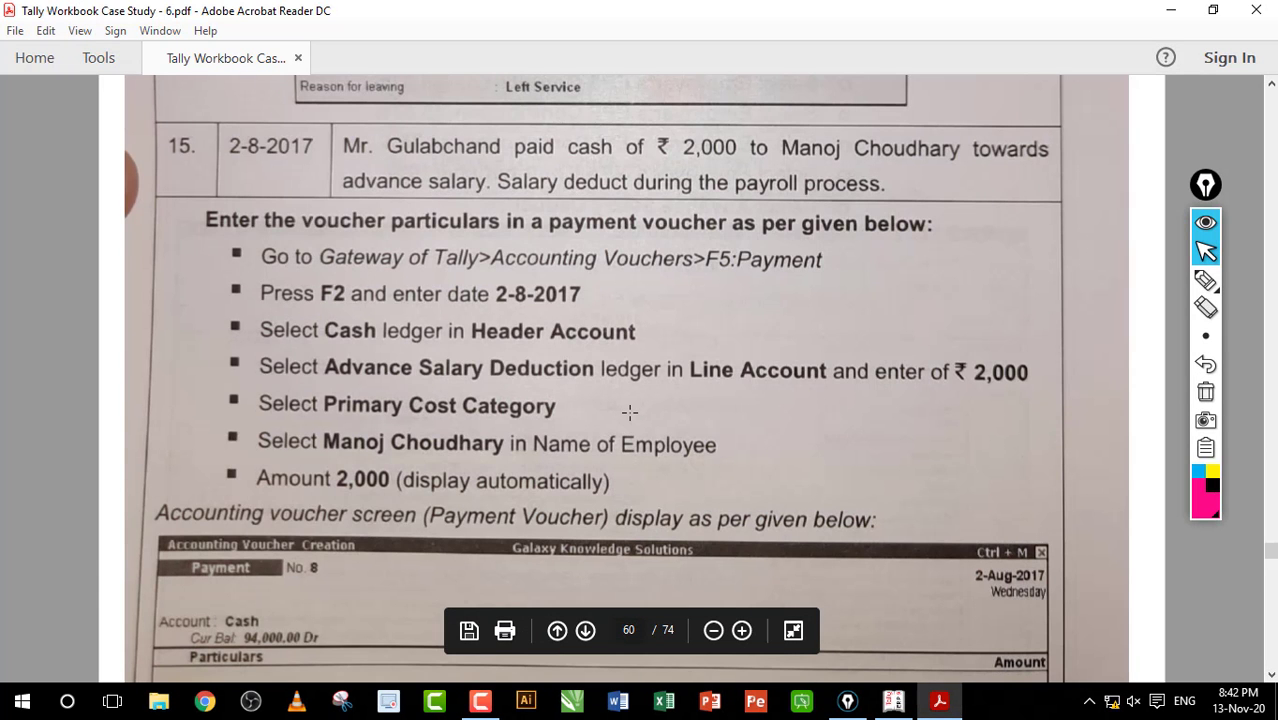
# Step: Underline 'the salaries' in the workbook's item 16 text with Epic Pen, then clear the marks
pyautogui.scroll(-10, 629, 411)
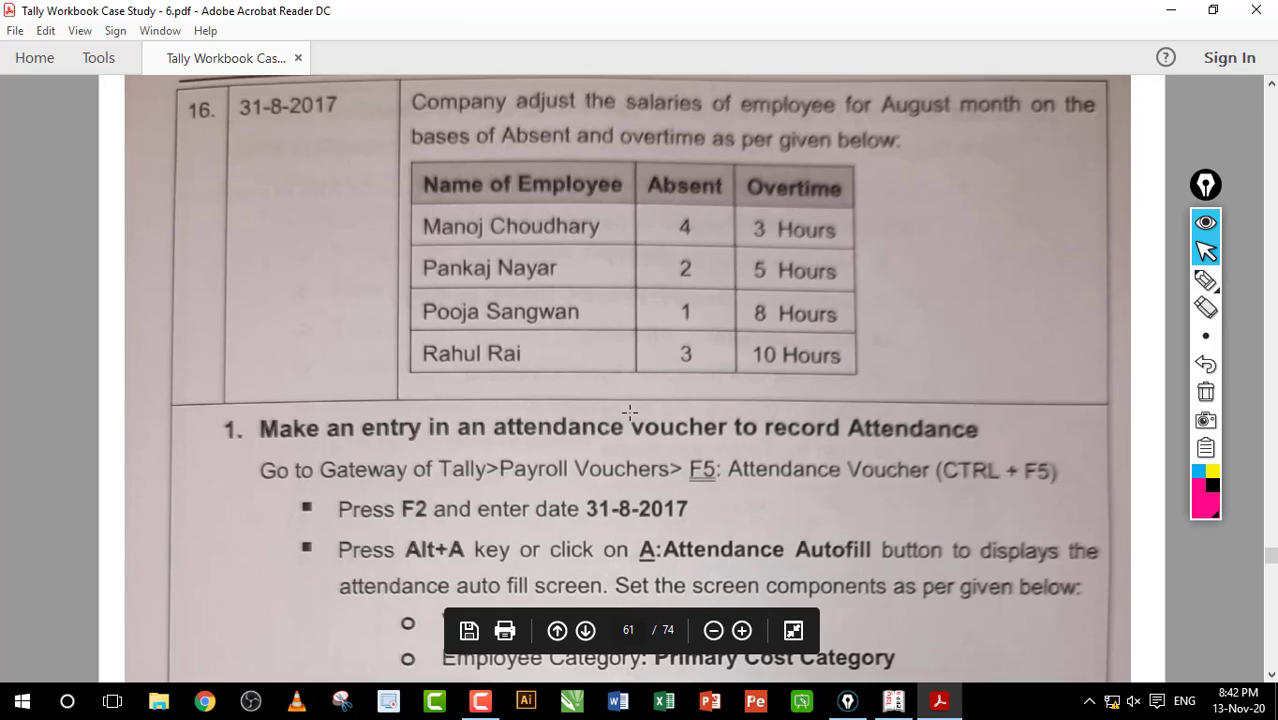
pyautogui.scroll(1, 629, 412)
pyautogui.hotkey('ctrl', 'shift', '3')
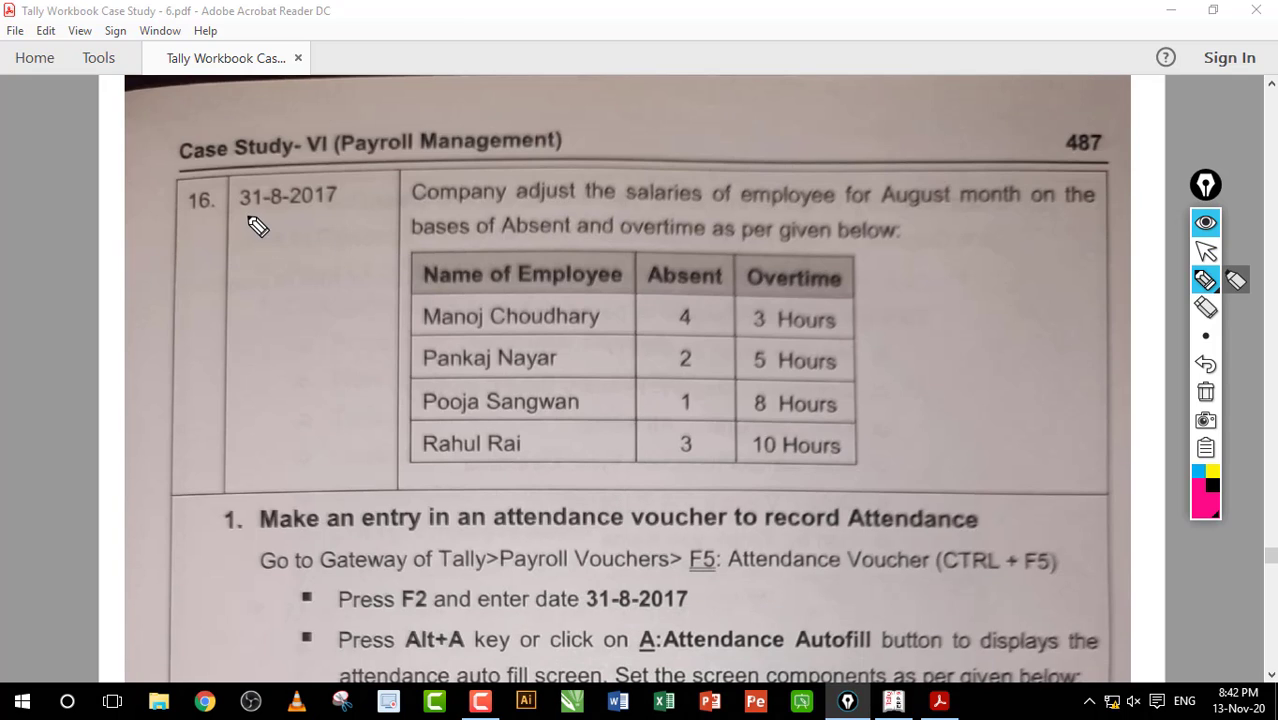
pyautogui.moveTo(244, 217)
pyautogui.mouseDown()
pyautogui.moveTo(284, 168)
pyautogui.moveTo(254, 245)
pyautogui.moveTo(298, 233)
pyautogui.mouseUp()
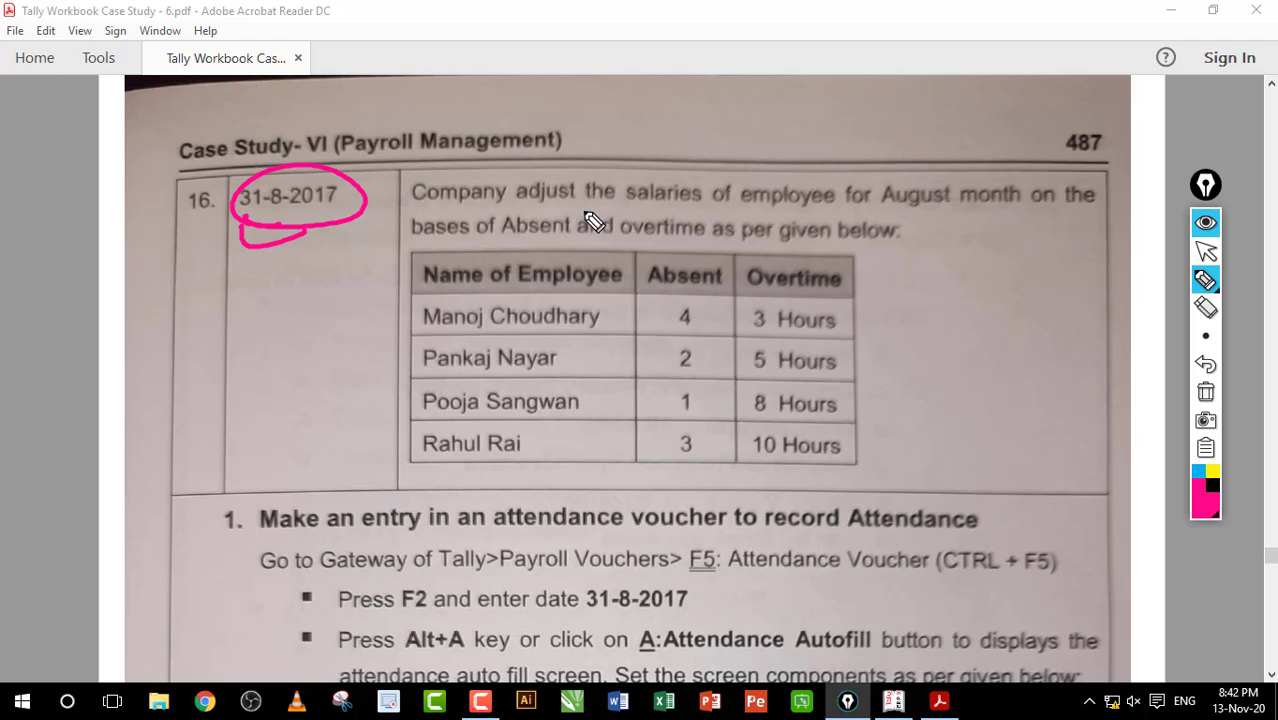
pyautogui.moveTo(583, 212); pyautogui.dragTo(701, 213)
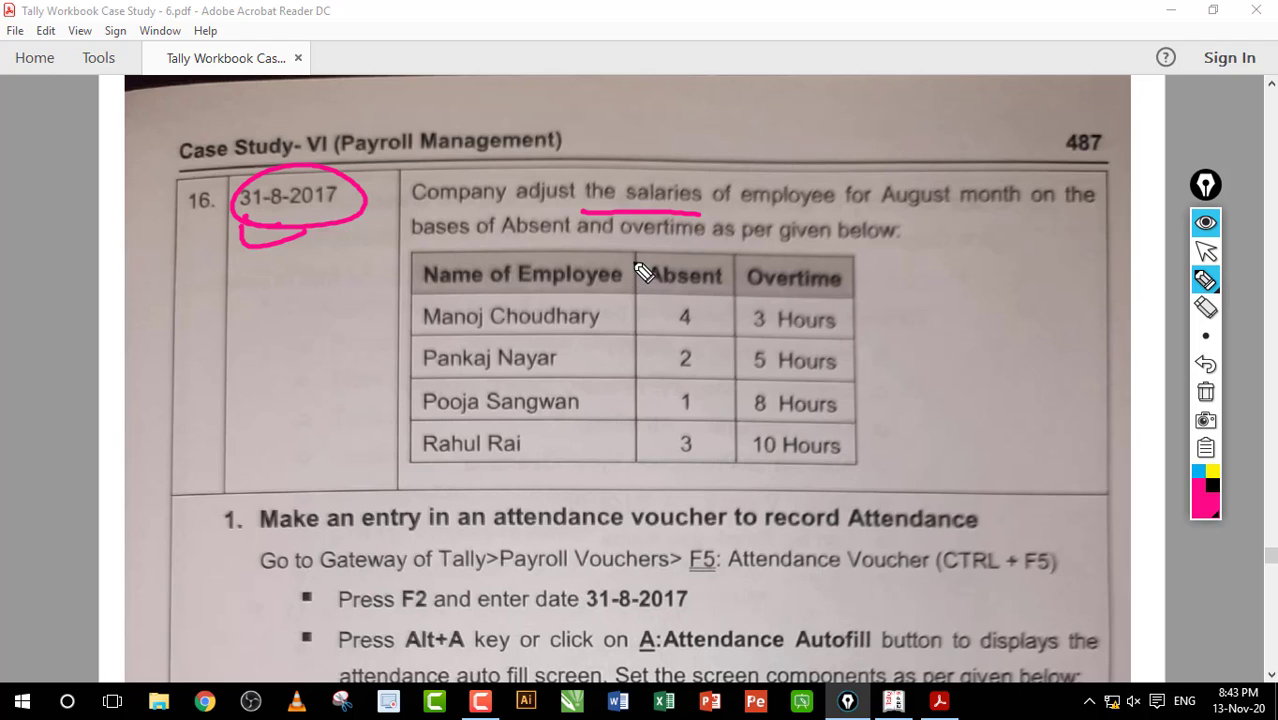
pyautogui.click(1205, 391)
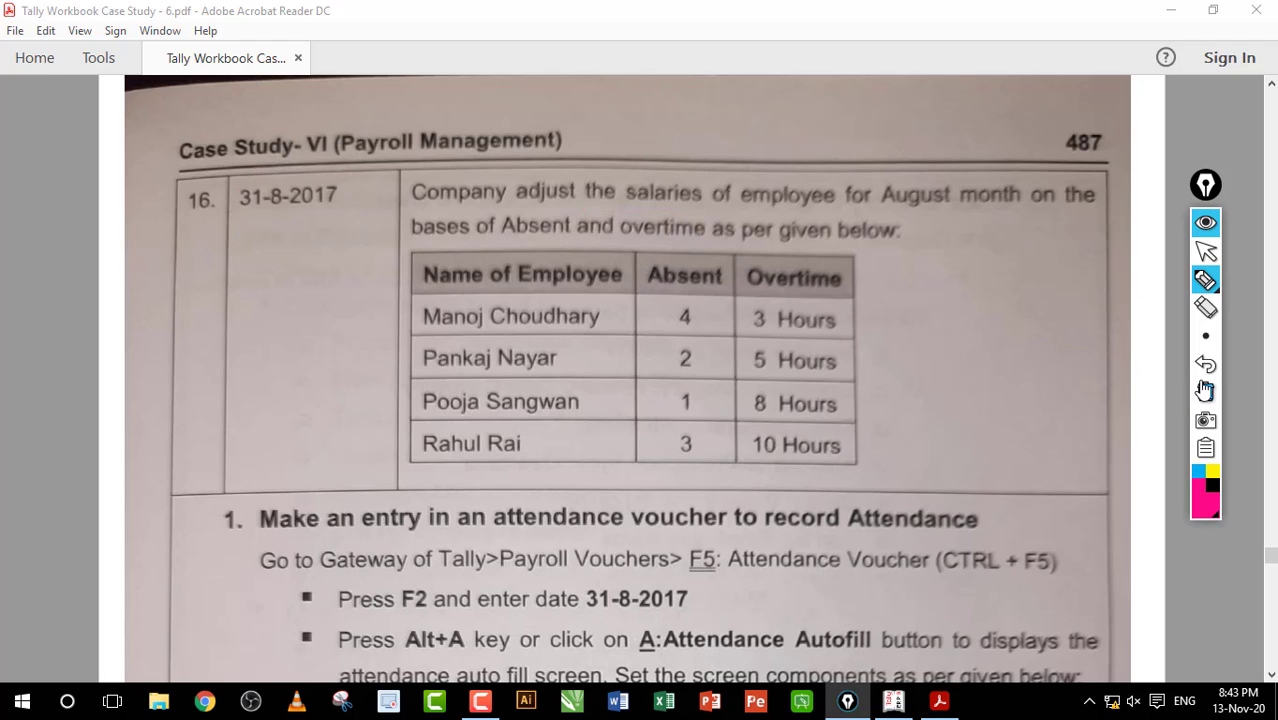
pyautogui.click(1205, 251)
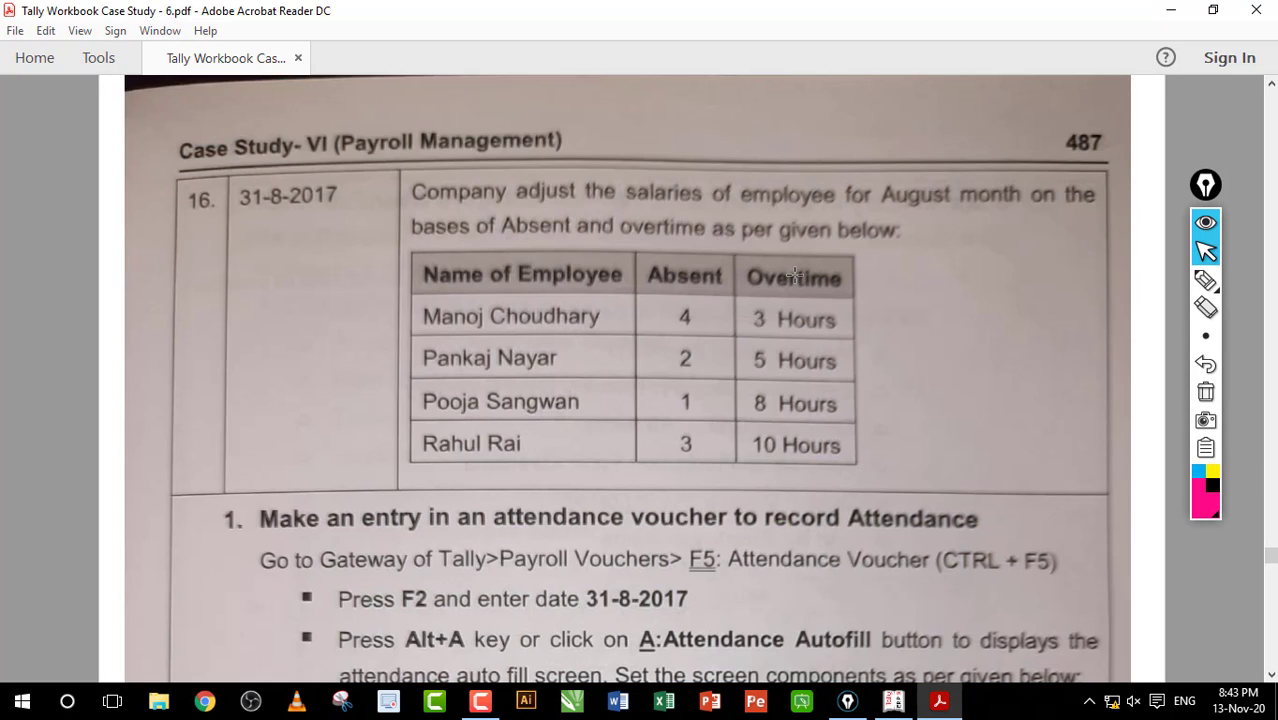
pyautogui.scroll(-2, 795, 273)
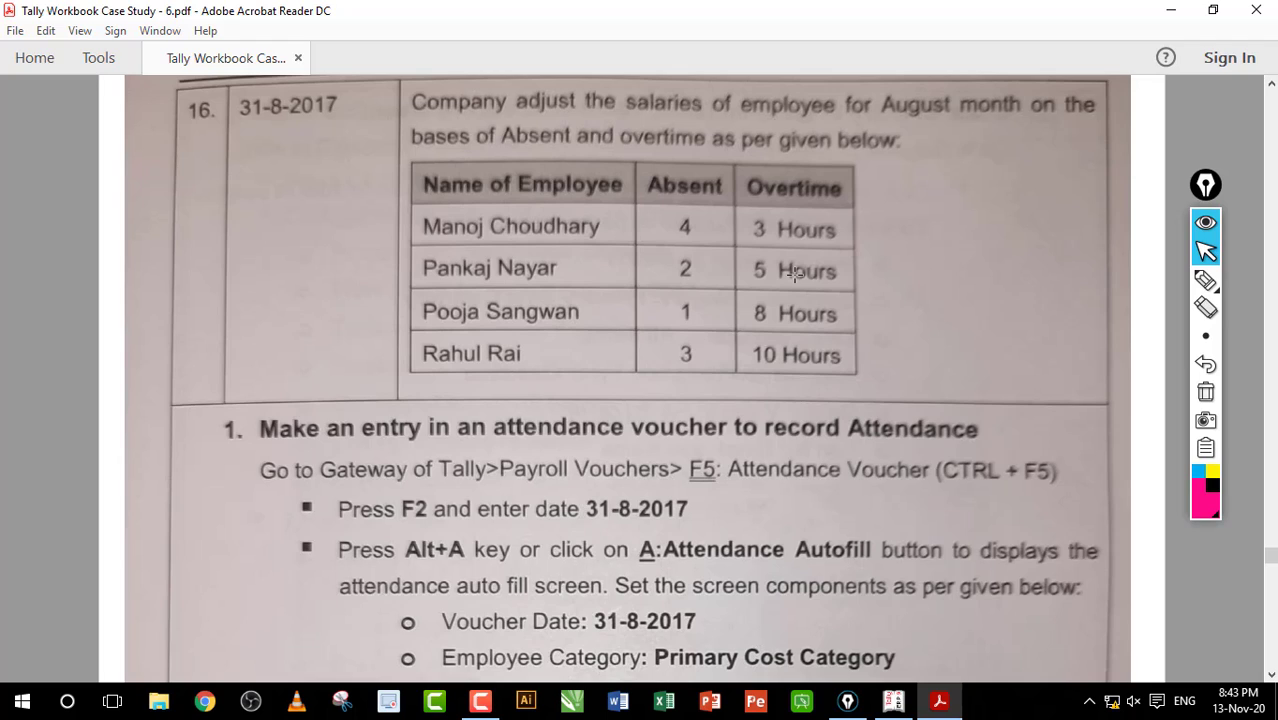
pyautogui.click(1205, 280)
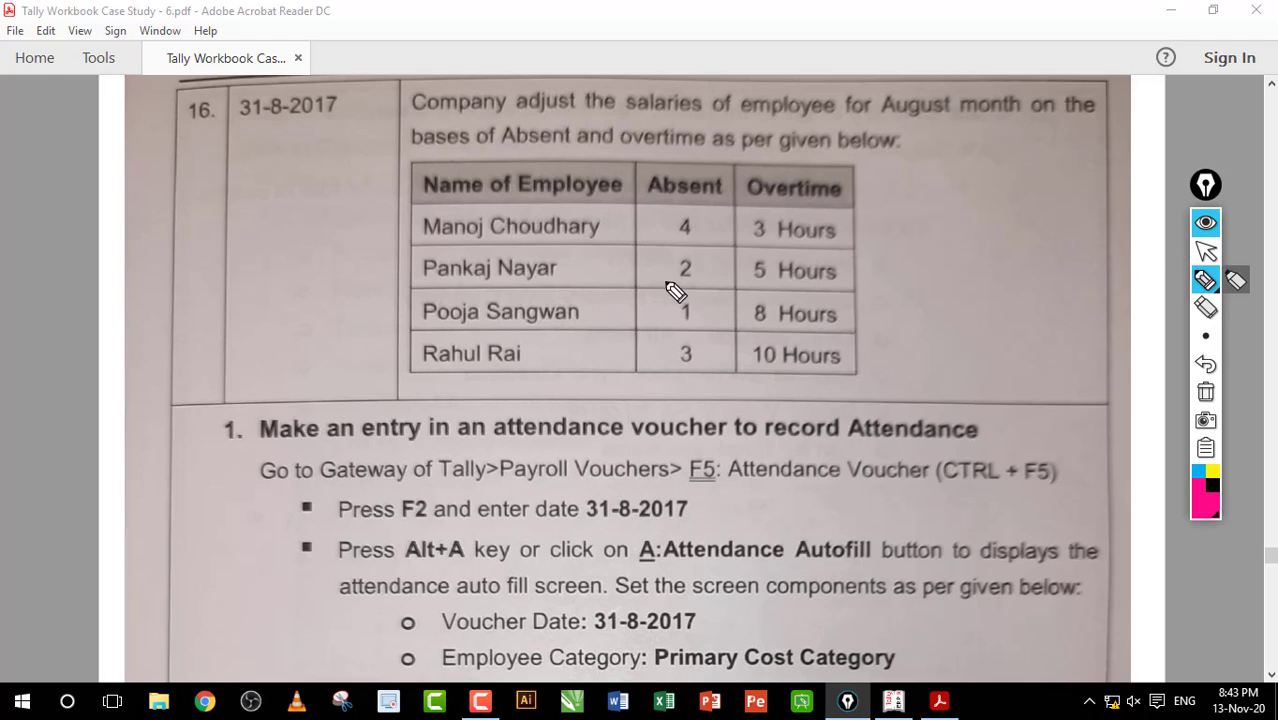
pyautogui.moveTo(673, 284); pyautogui.dragTo(776, 284)
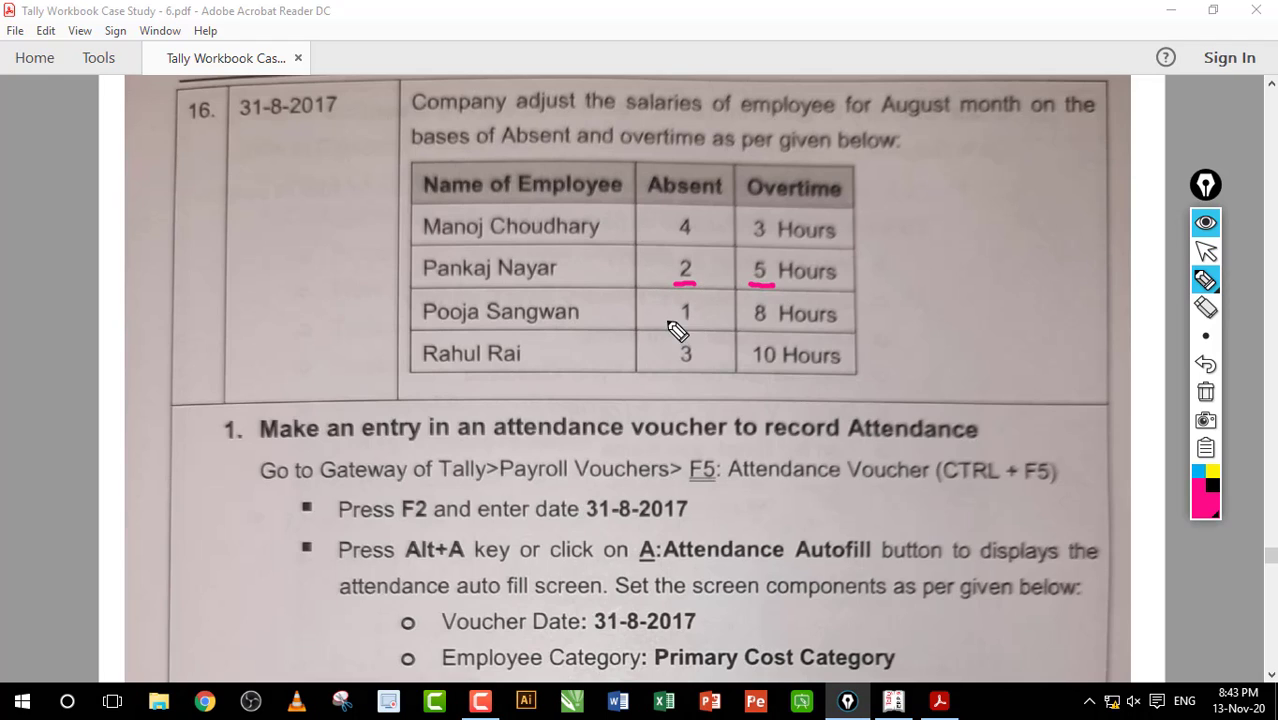
pyautogui.moveTo(668, 333); pyautogui.dragTo(778, 334)
pyautogui.moveTo(670, 367); pyautogui.dragTo(700, 367)
pyautogui.moveTo(750, 367); pyautogui.dragTo(782, 367)
pyautogui.moveTo(913, 314); pyautogui.dragTo(930, 300)
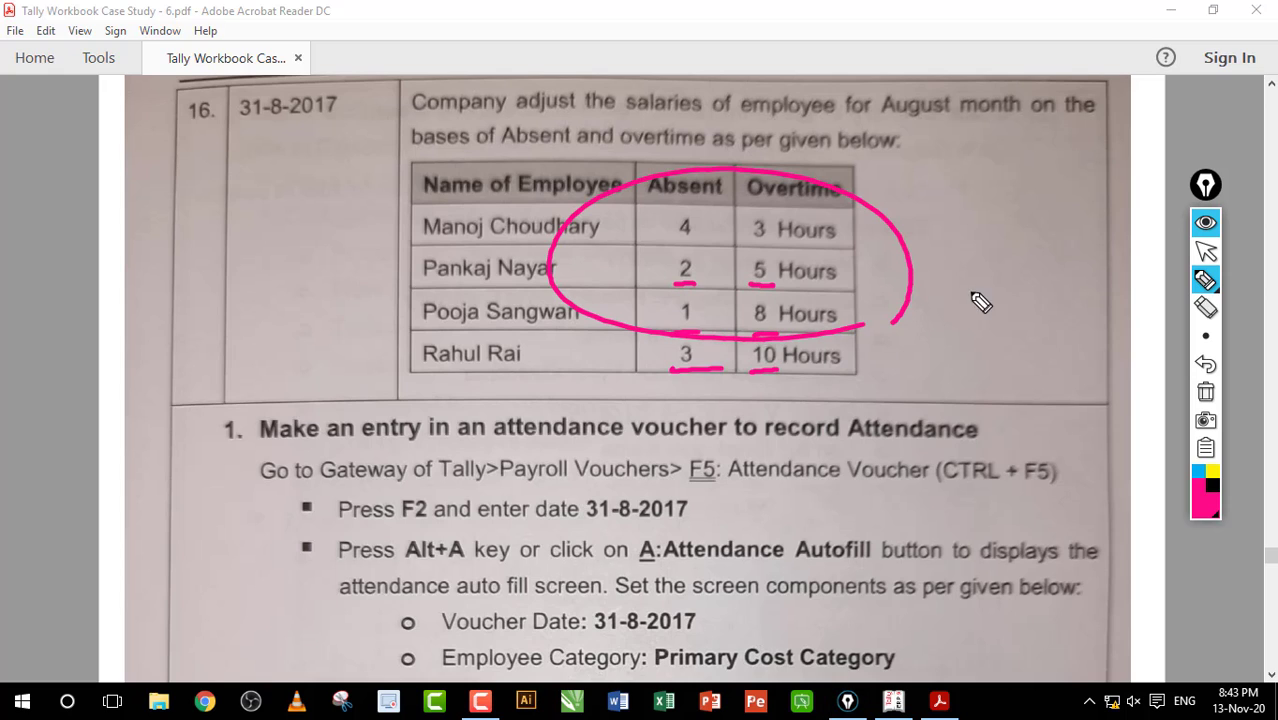
pyautogui.click(1205, 392)
pyautogui.click(1205, 252)
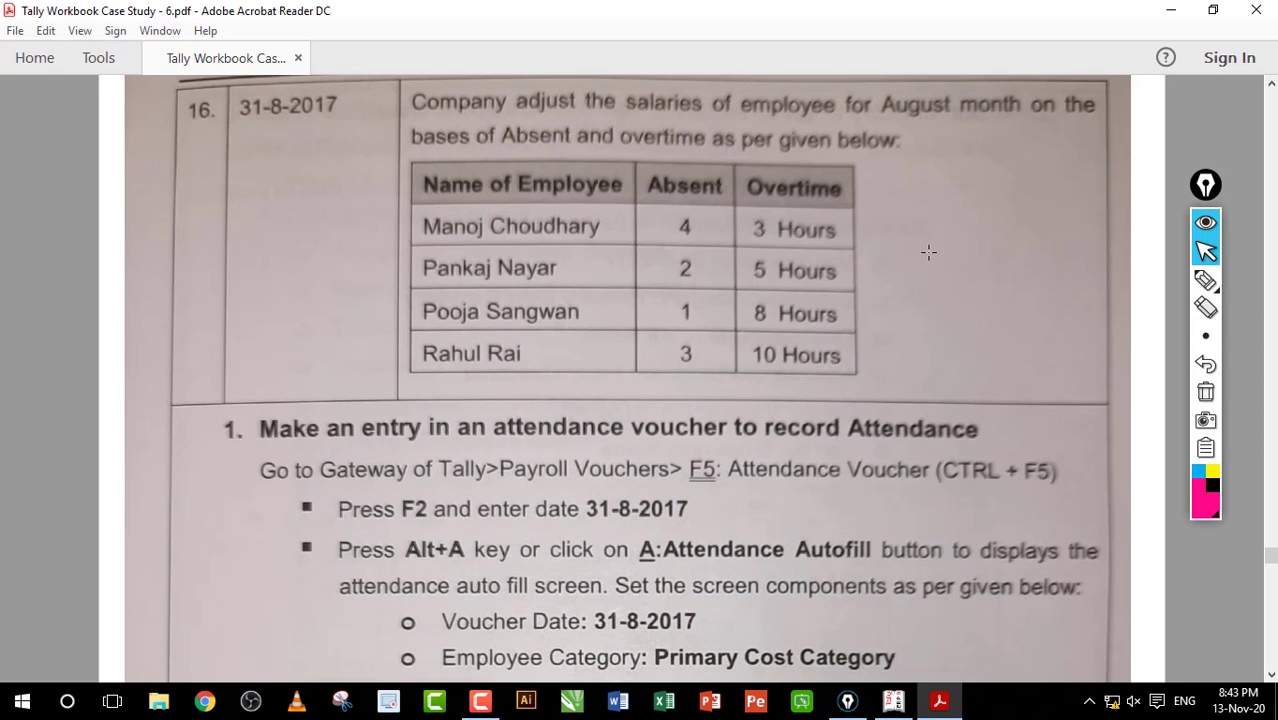
# Step: Read the Attendance Voucher instructions, then return to Tally's blank payment voucher No. 9
pyautogui.scroll(-2, 921, 236)
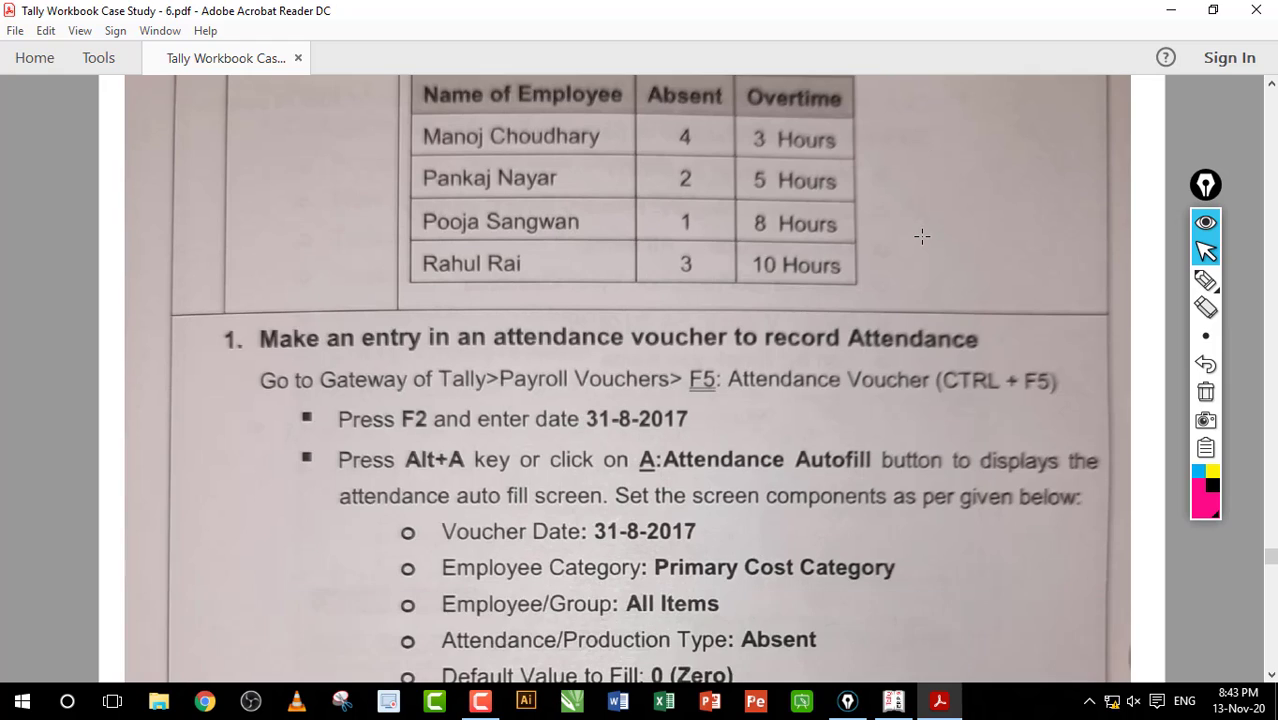
pyautogui.scroll(-2, 921, 236)
pyautogui.scroll(-2, 921, 236)
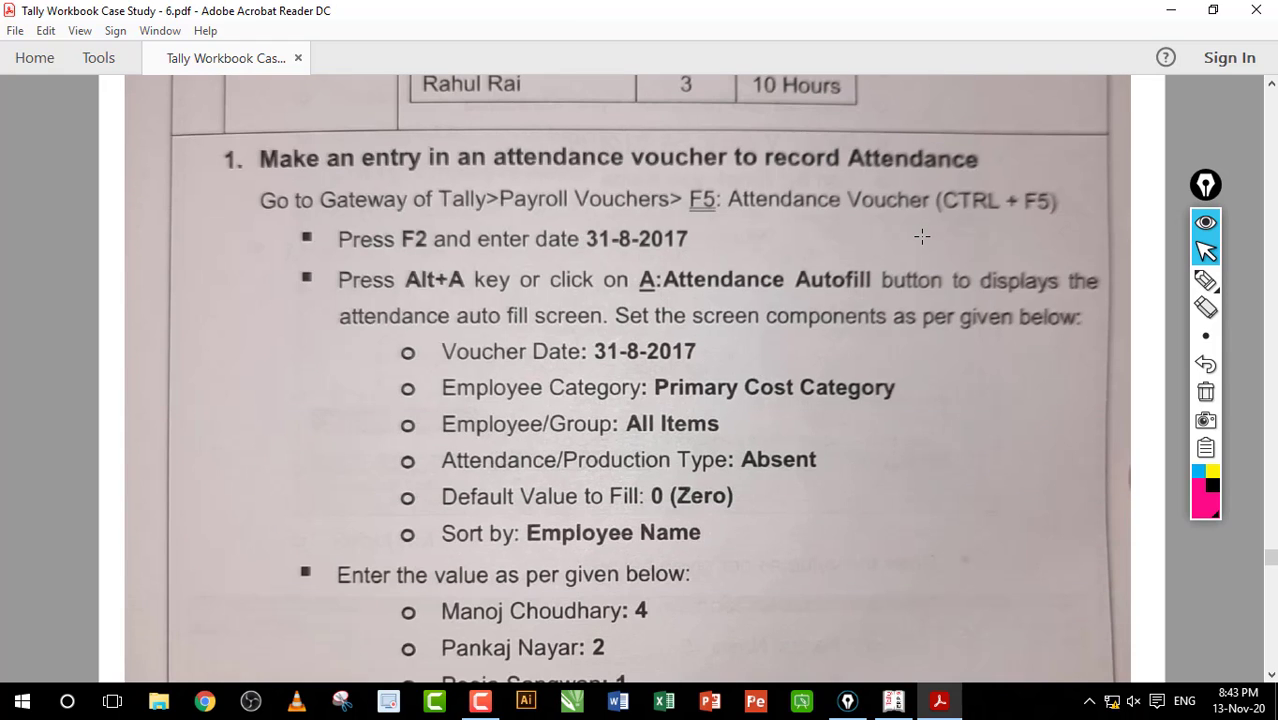
pyautogui.scroll(-3, 921, 236)
pyautogui.scroll(3, 921, 236)
pyautogui.moveTo(732, 183); pyautogui.dragTo(1058, 208)
pyautogui.click(905, 206)
pyautogui.click(887, 262)
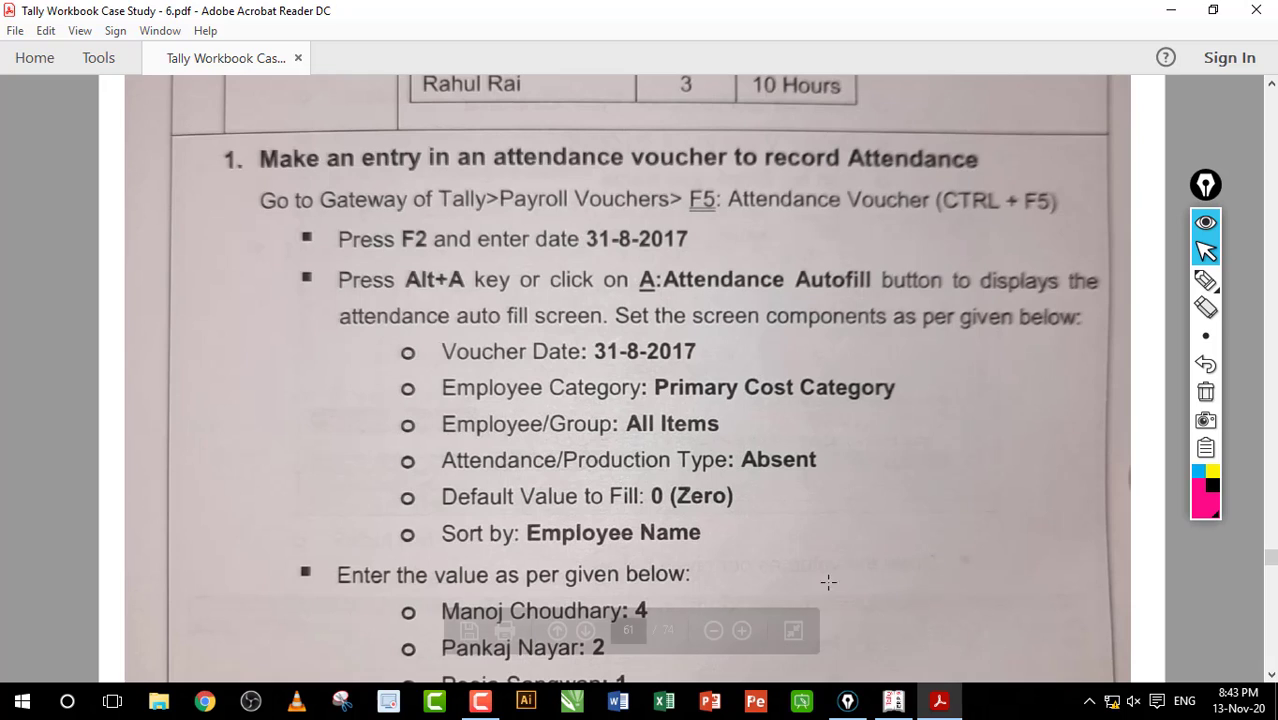
pyautogui.click(893, 701)
pyautogui.click(596, 434)
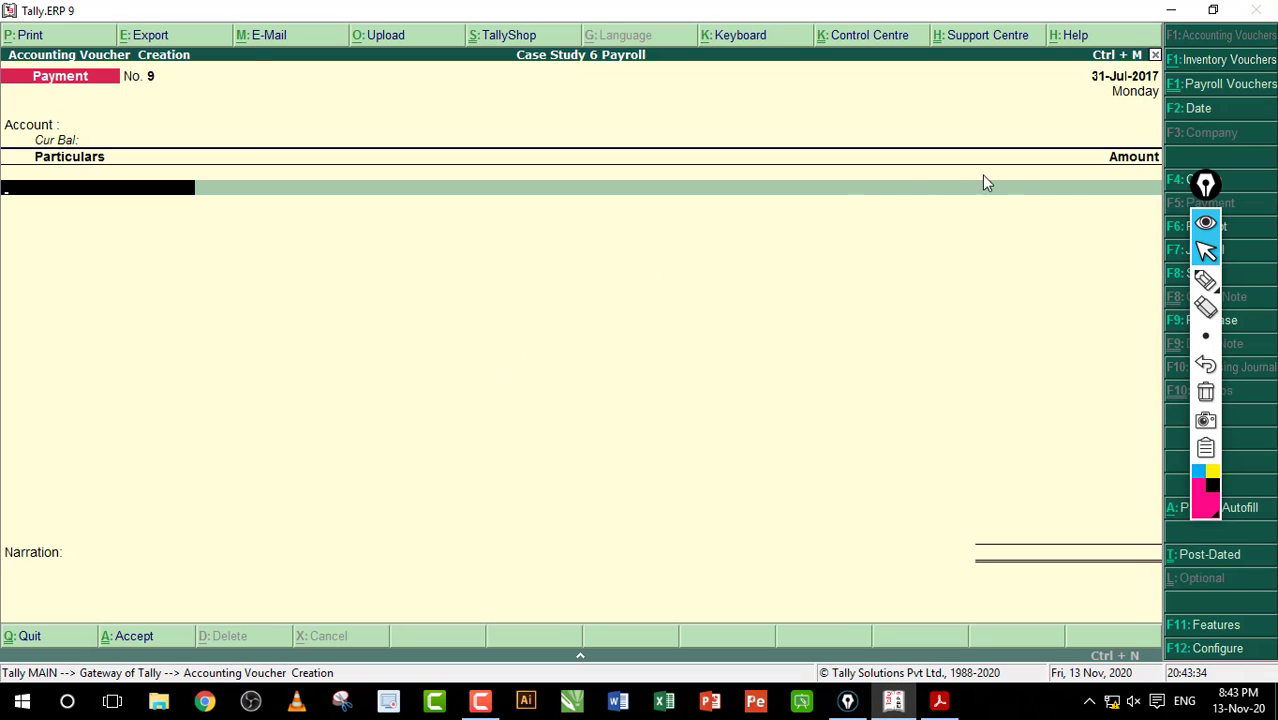
# Step: Circle the voucher date 31-Jul-2017 with the marker, clear it, and bring back the workbook PDF
pyautogui.click(1205, 280)
pyautogui.moveTo(1115, 118)
pyautogui.mouseDown()
pyautogui.moveTo(1130, 120)
pyautogui.moveTo(967, 106)
pyautogui.mouseUp()
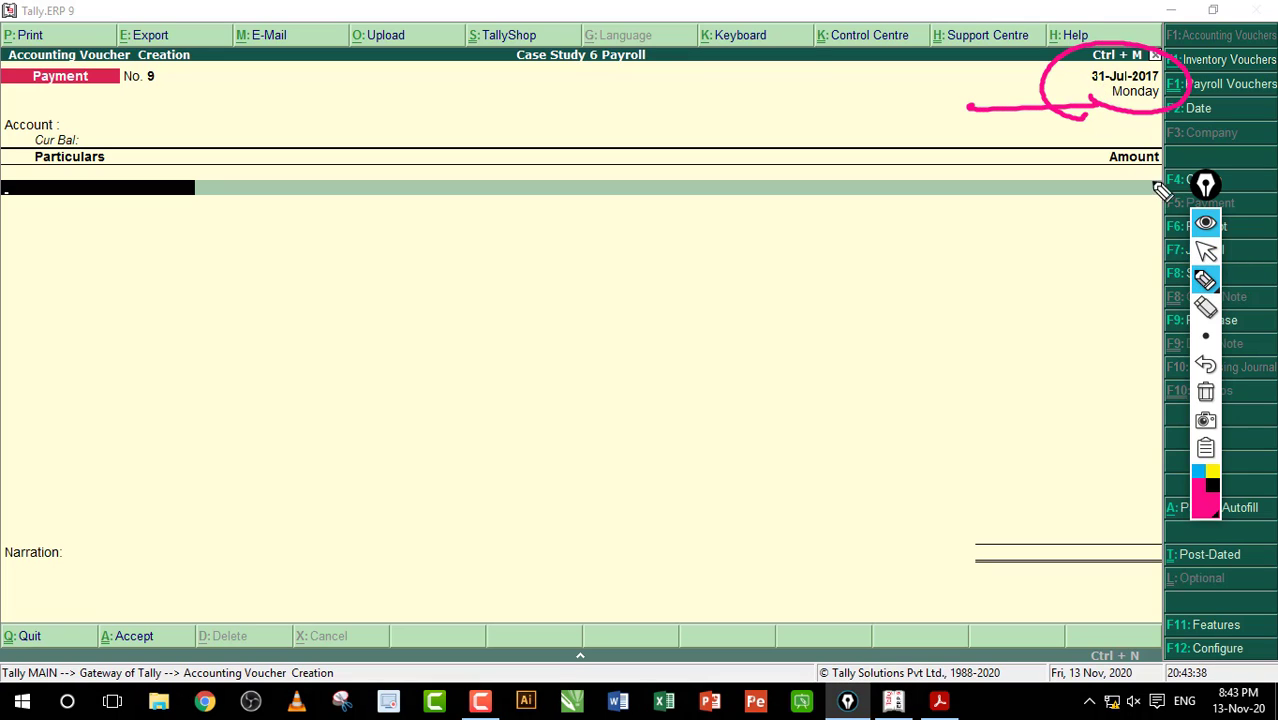
pyautogui.click(1205, 392)
pyautogui.click(1205, 250)
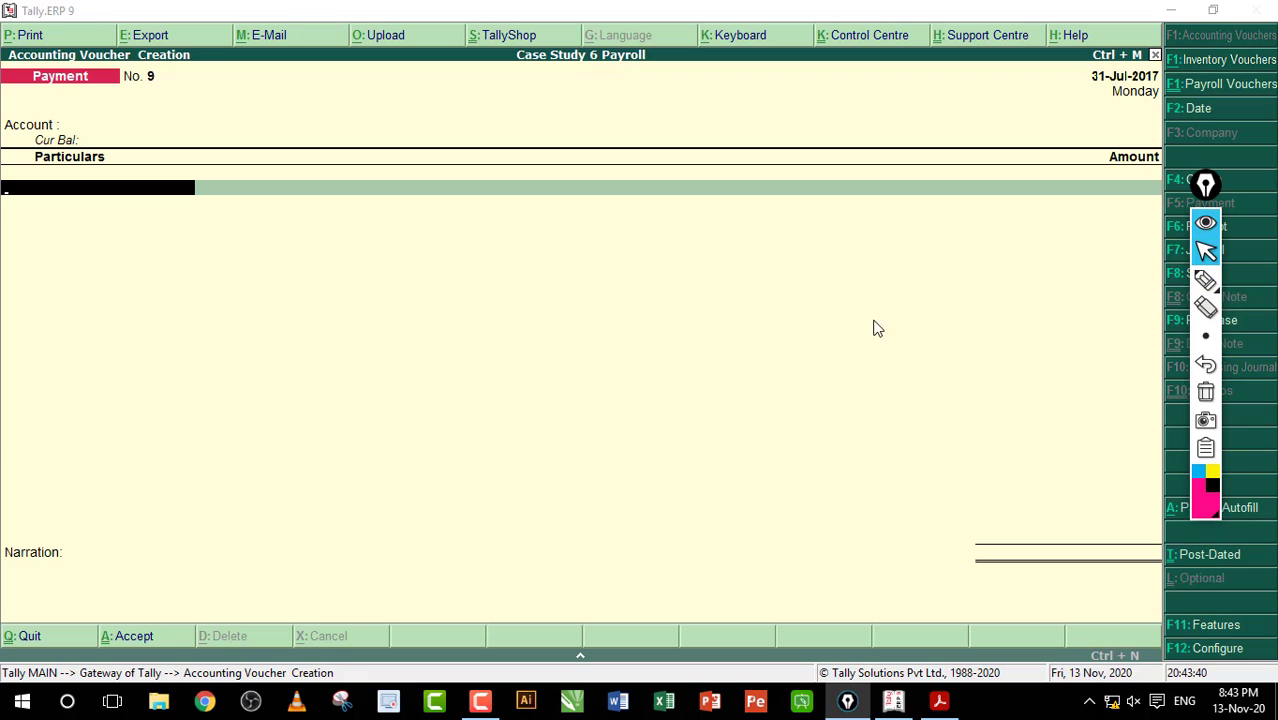
pyautogui.click(1205, 280)
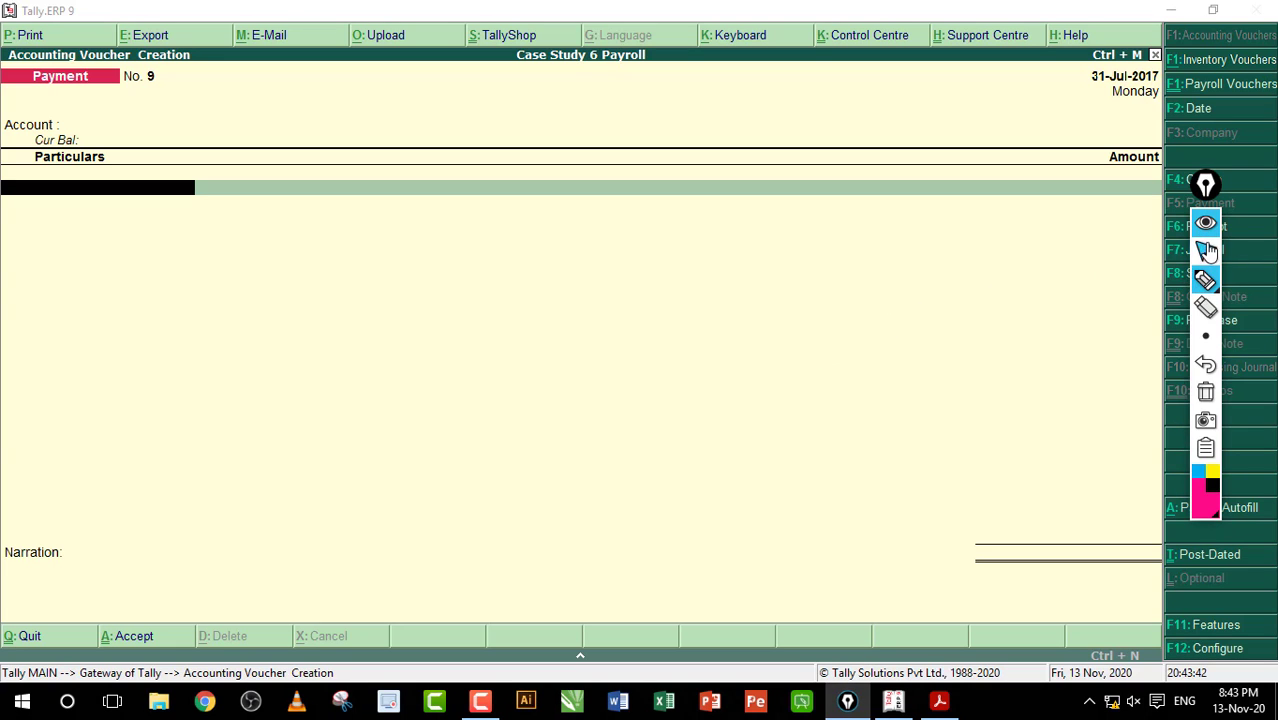
pyautogui.click(1205, 250)
pyautogui.click(939, 701)
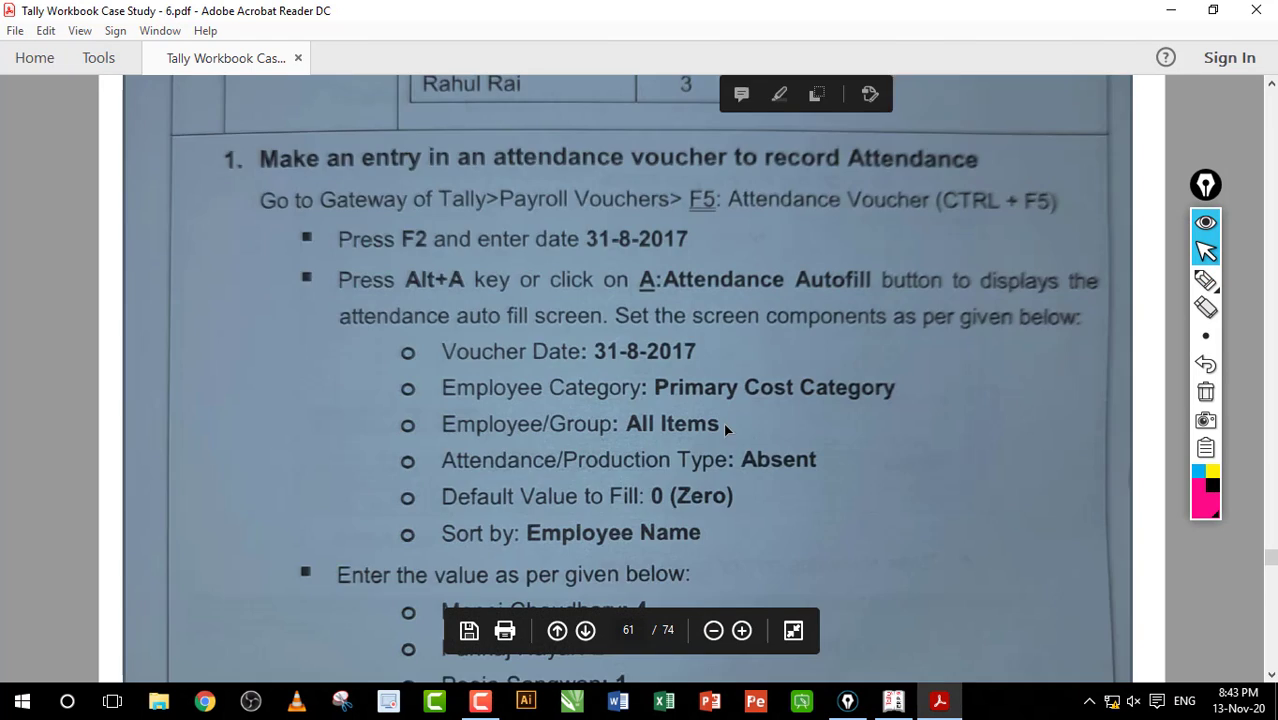
# Step: Scroll back through items 13–15 and return to item 16's August absence and overtime figures
pyautogui.scroll(10, 735, 410)
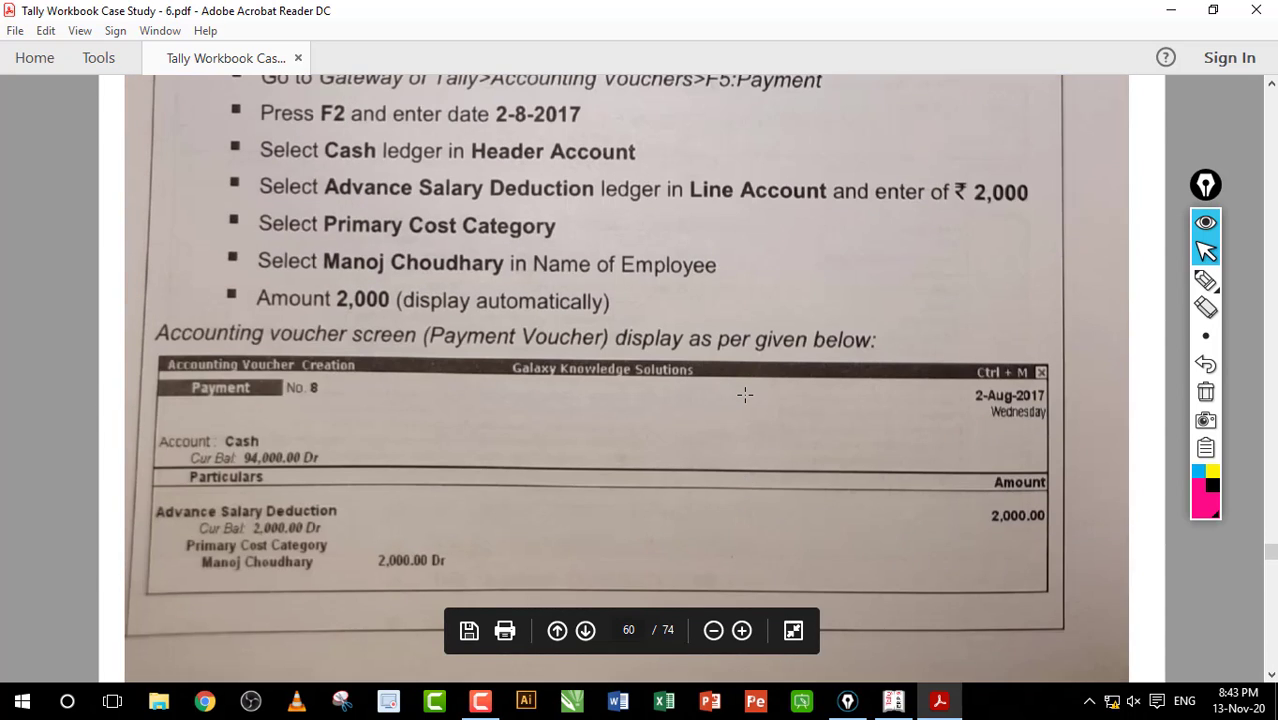
pyautogui.scroll(5, 745, 395)
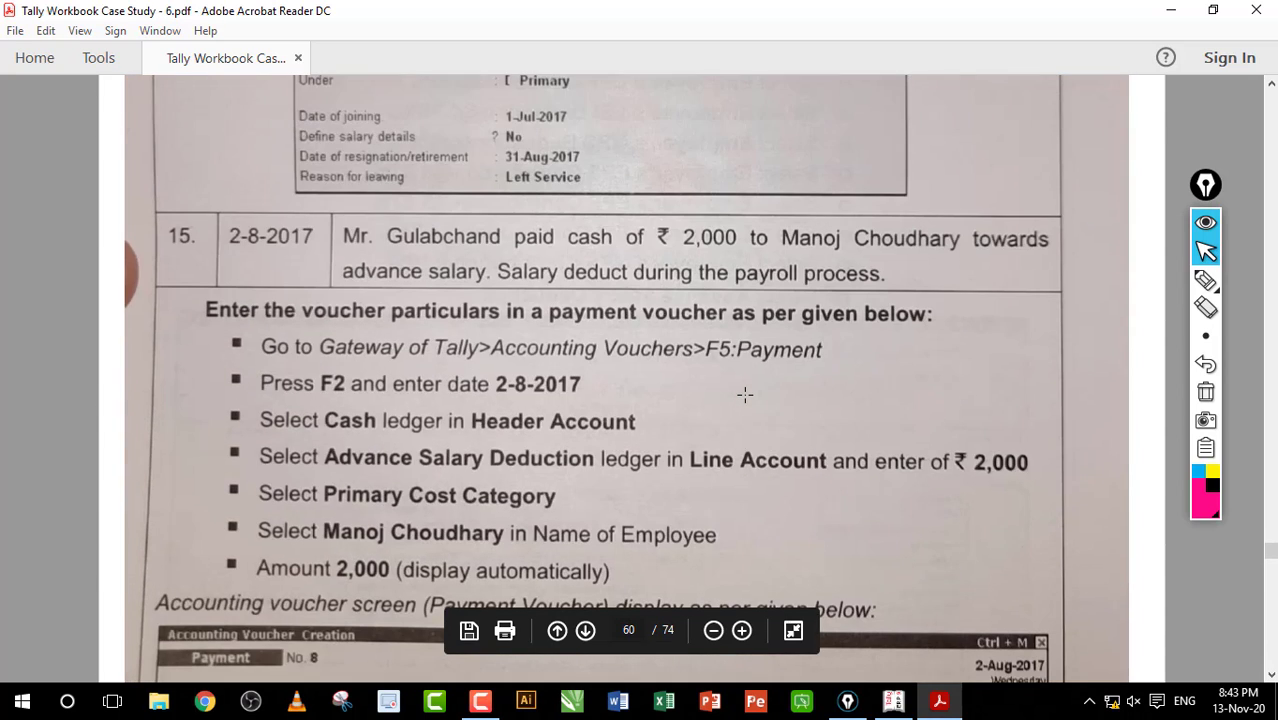
pyautogui.scroll(3, 715, 317)
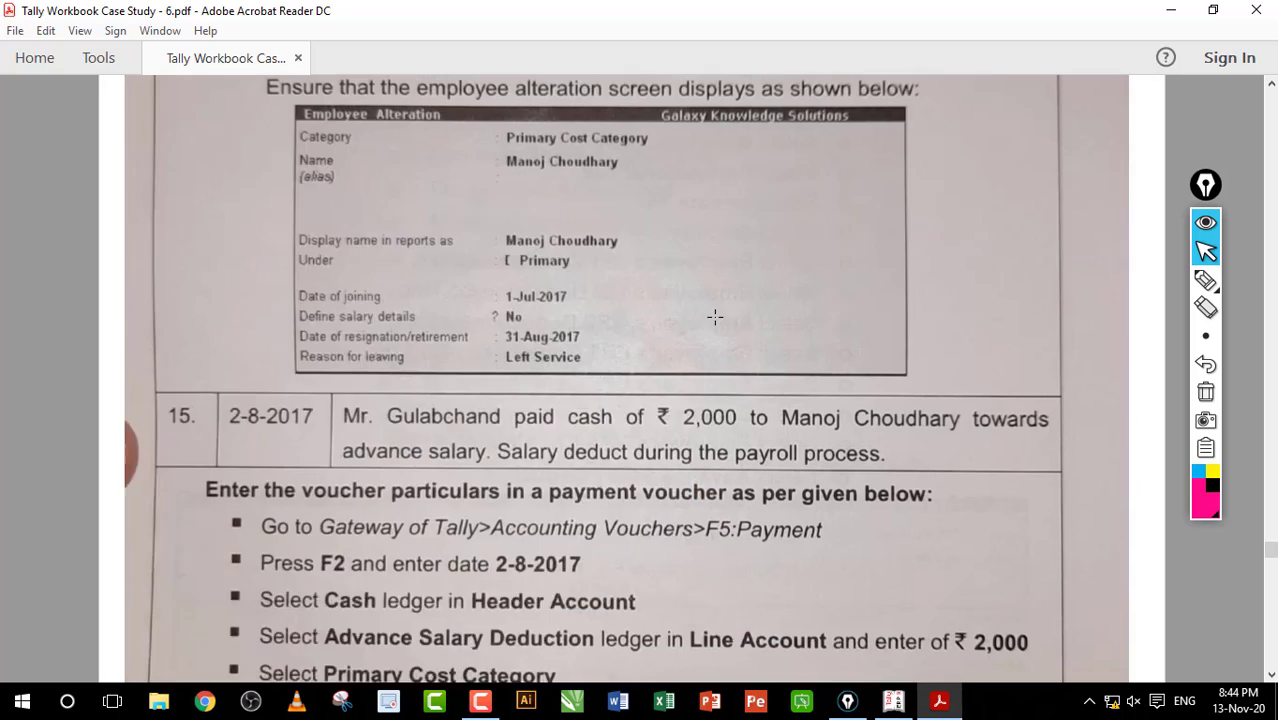
pyautogui.scroll(5, 715, 317)
pyautogui.scroll(20, 715, 317)
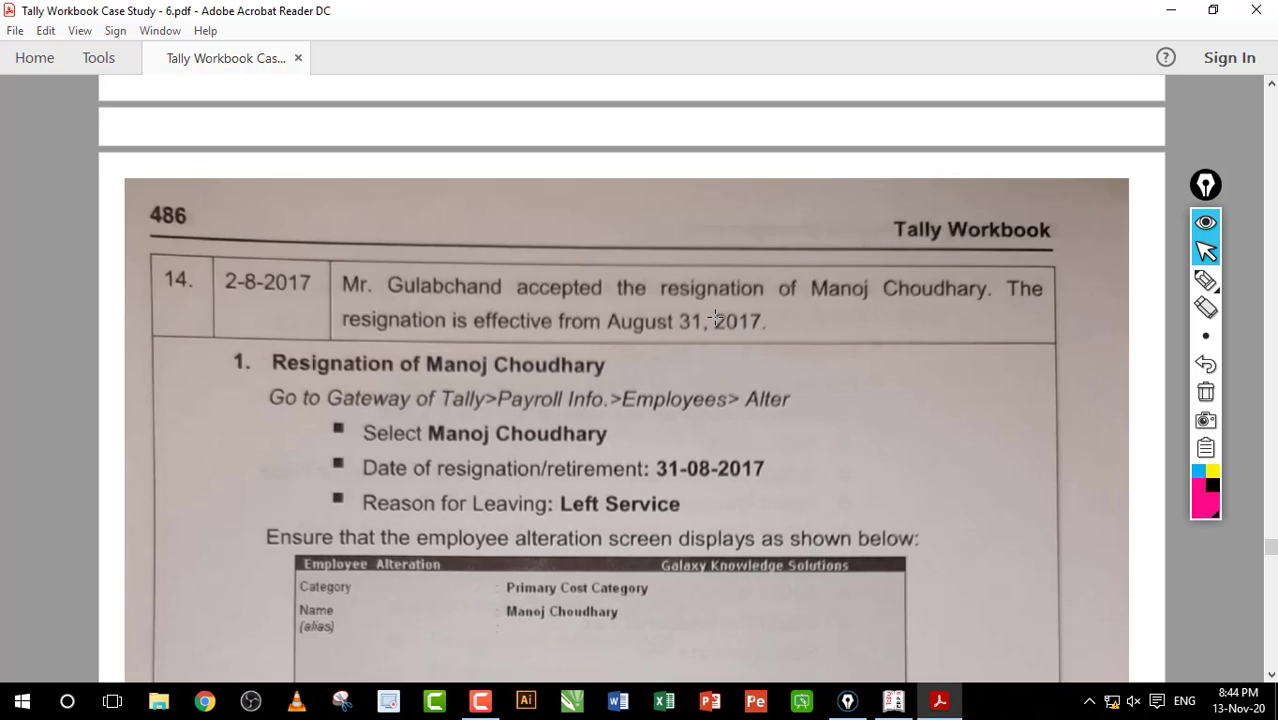
pyautogui.scroll(20, 715, 317)
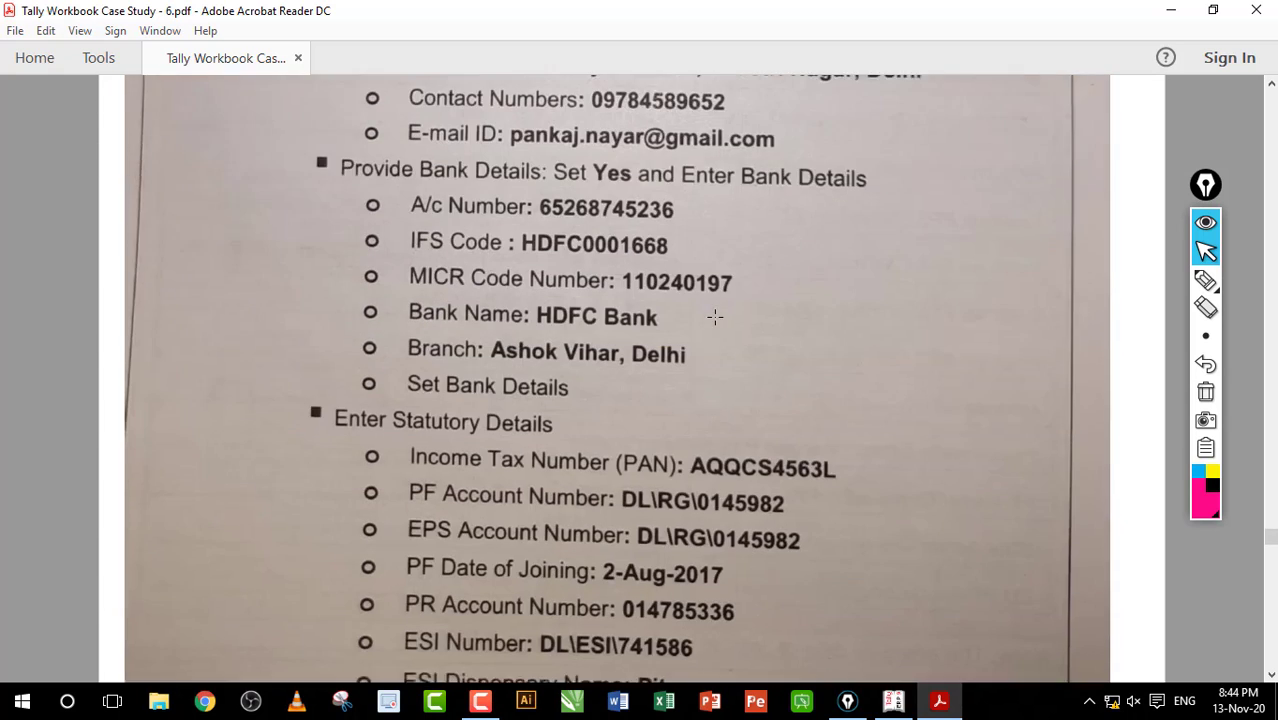
pyautogui.scroll(15, 715, 317)
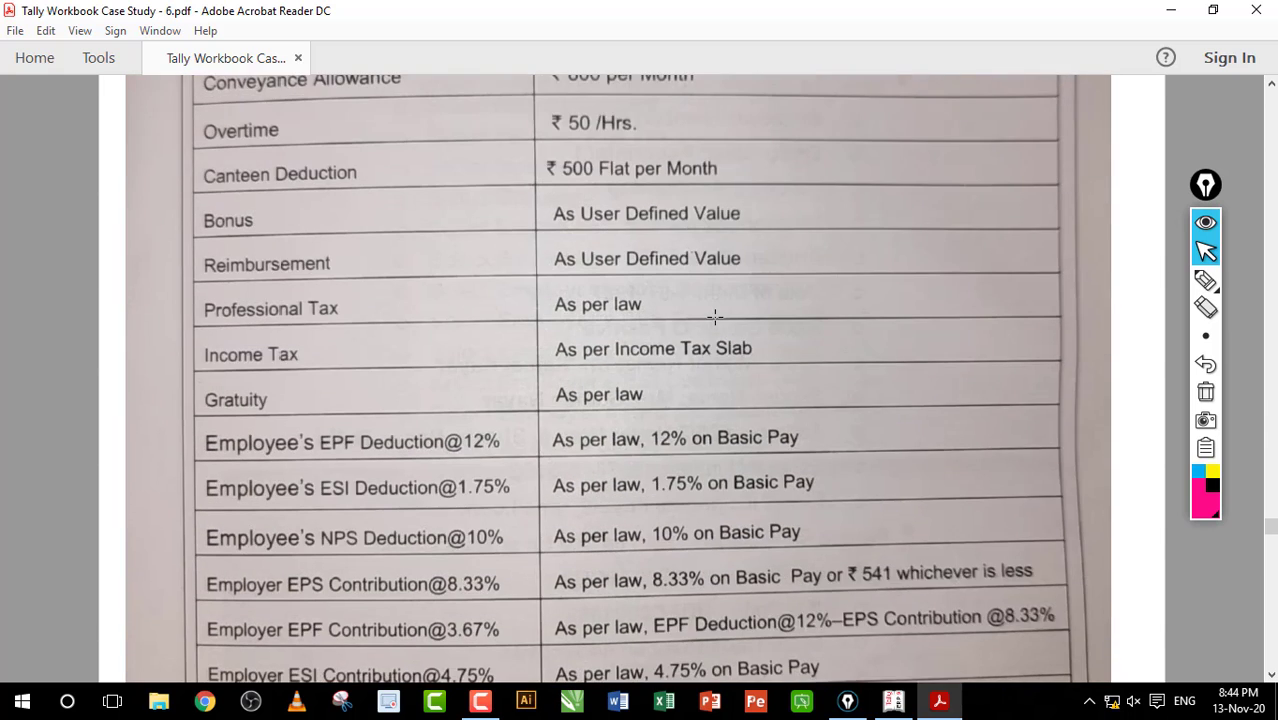
pyautogui.scroll(-6, 715, 317)
pyautogui.scroll(2, 715, 317)
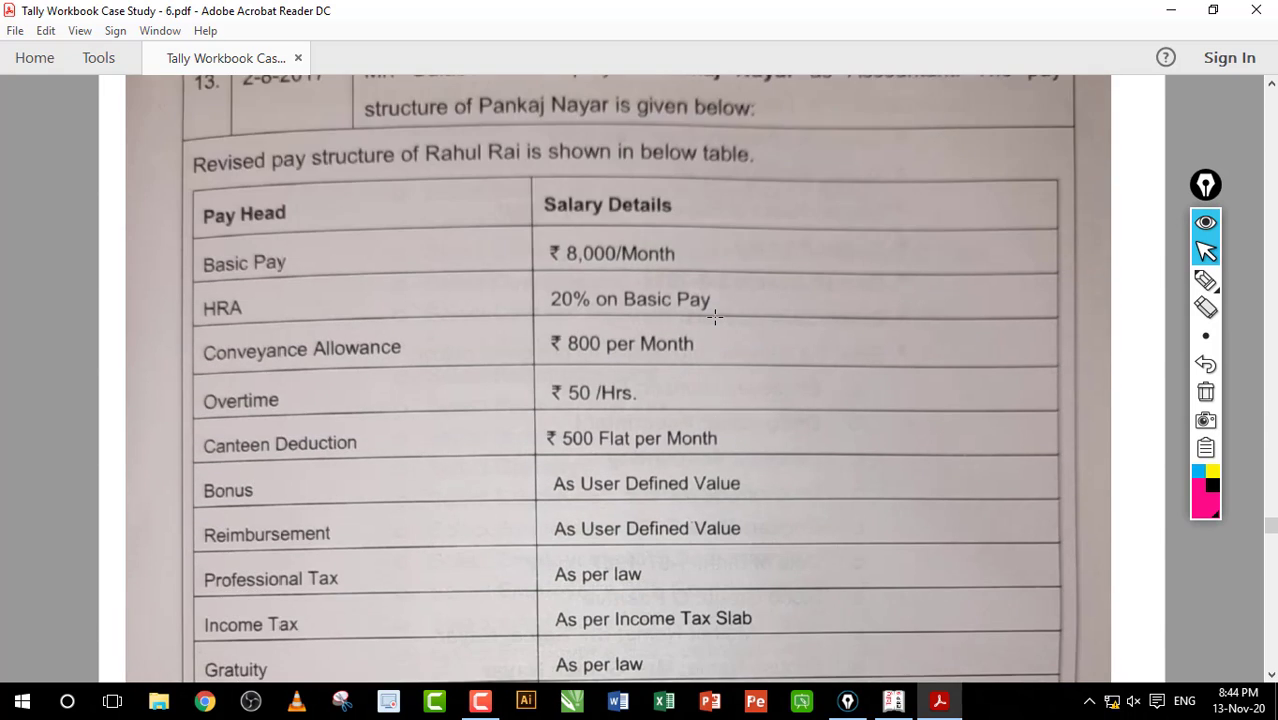
pyautogui.scroll(-8, 715, 317)
pyautogui.scroll(-10, 715, 317)
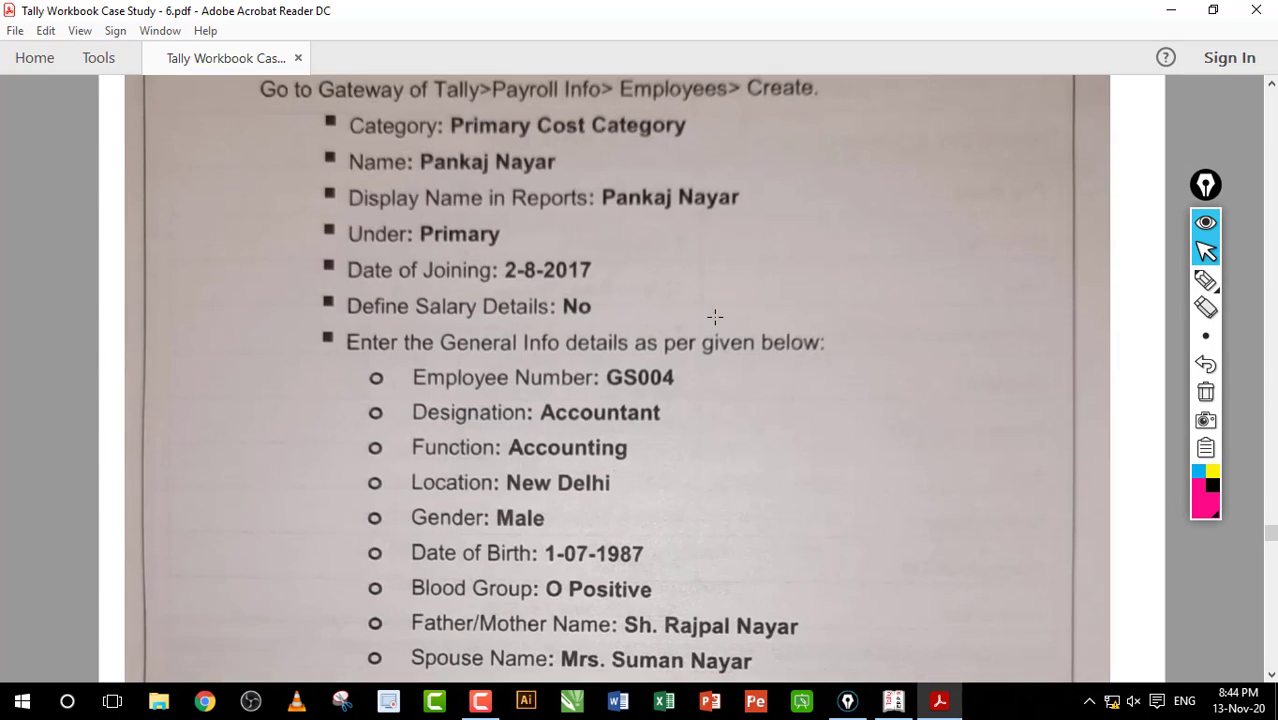
pyautogui.scroll(-20, 715, 317)
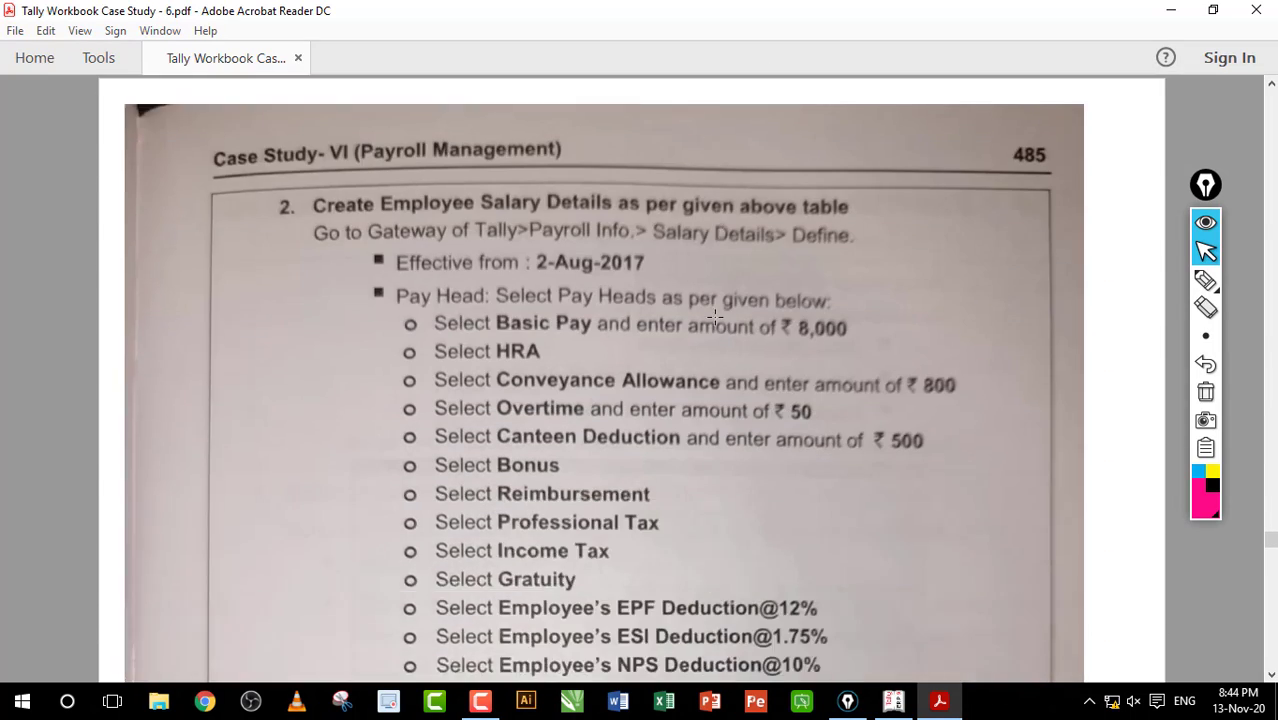
pyautogui.scroll(-20, 715, 320)
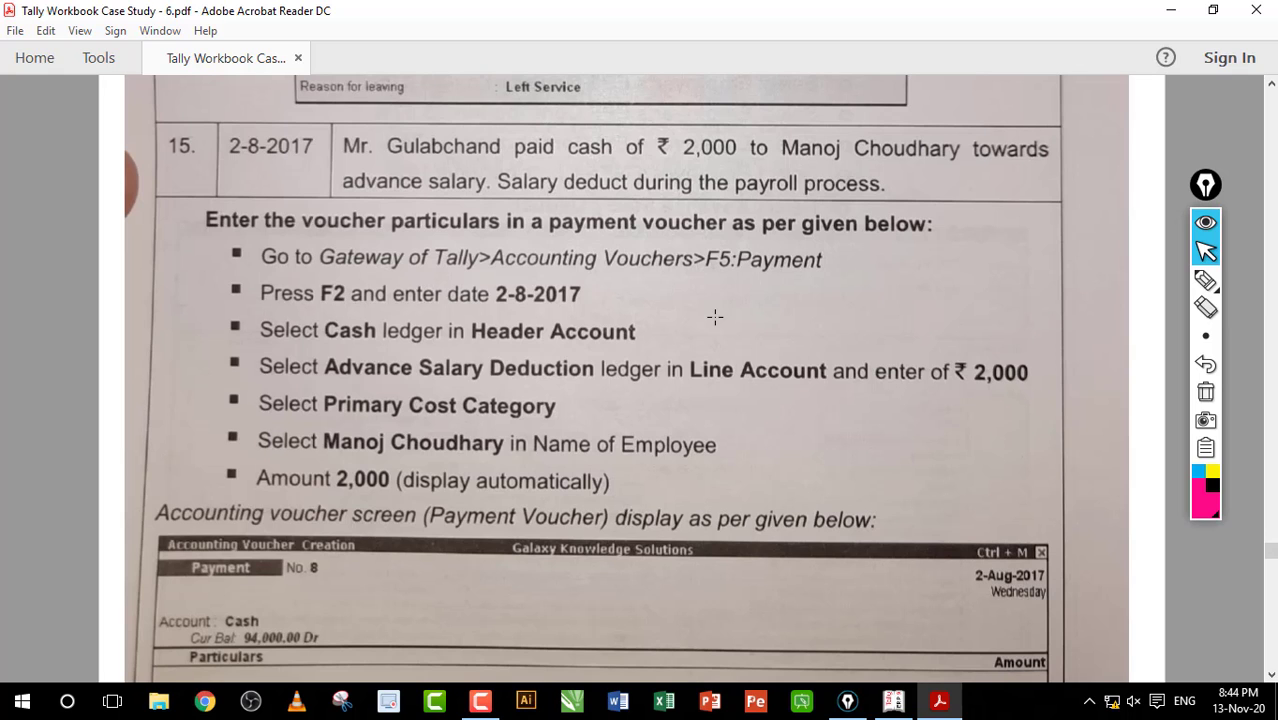
pyautogui.scroll(-2, 715, 317)
pyautogui.scroll(3, 715, 317)
pyautogui.scroll(-18, 715, 317)
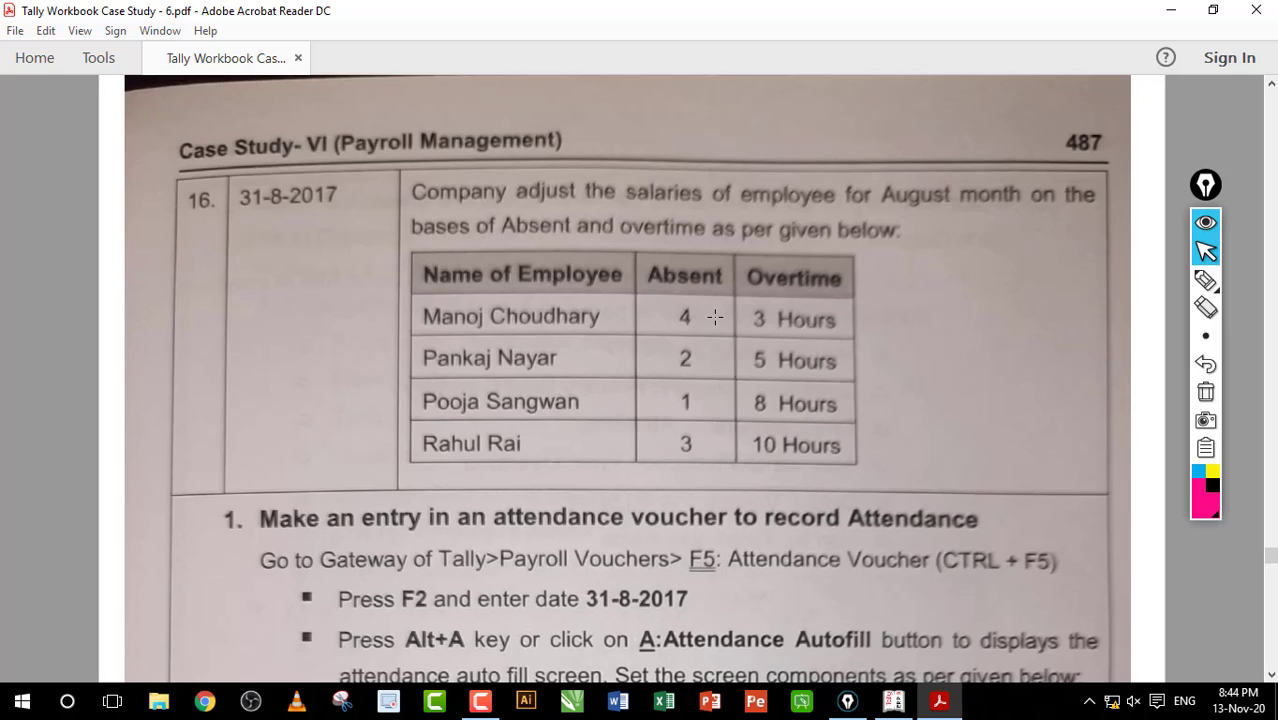
pyautogui.scroll(-2, 715, 317)
# Step: Abandon the empty payment voucher in Tally and open the Day Book
pyautogui.hotkey('alt', 'Tab')
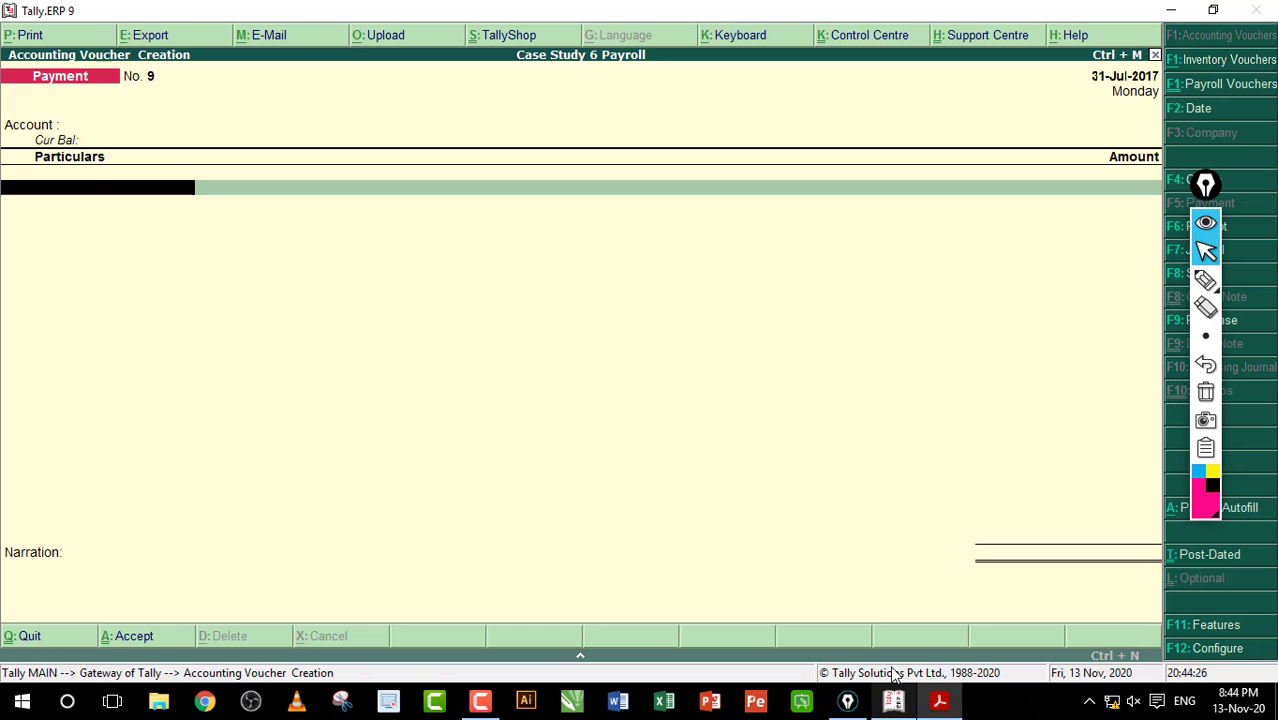
pyautogui.press('Escape')
pyautogui.press('Return')
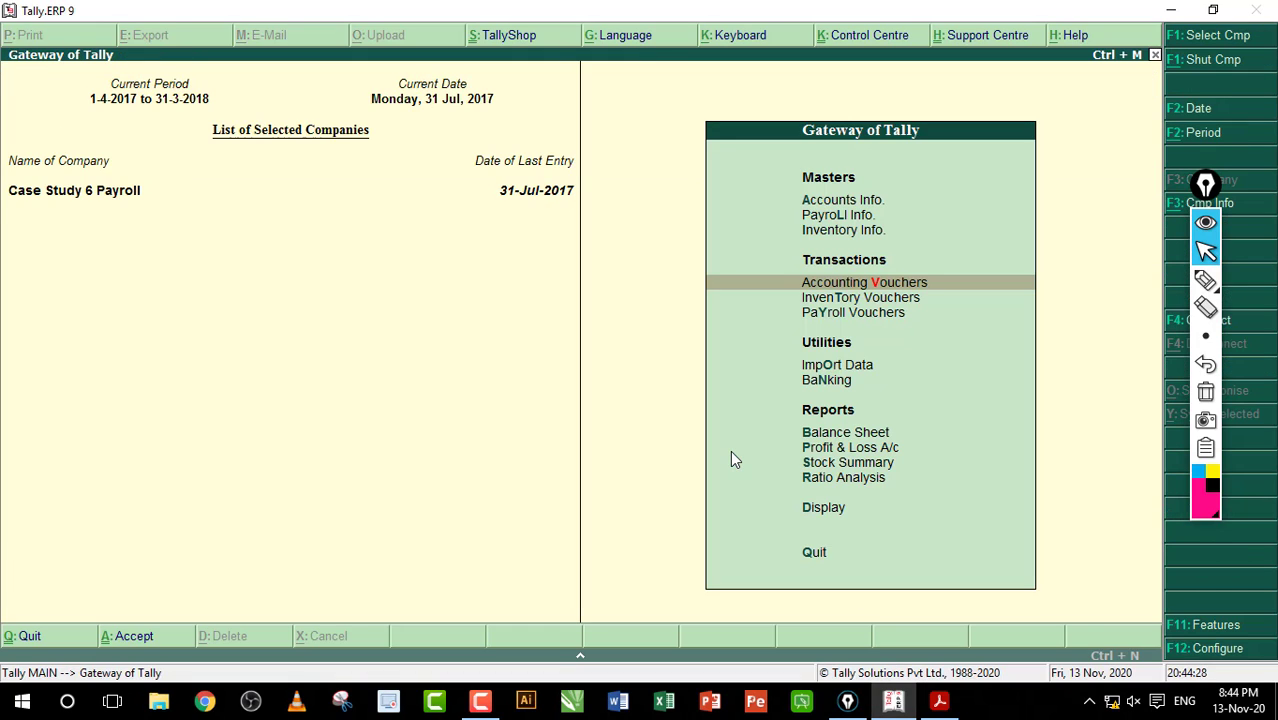
pyautogui.press('d')
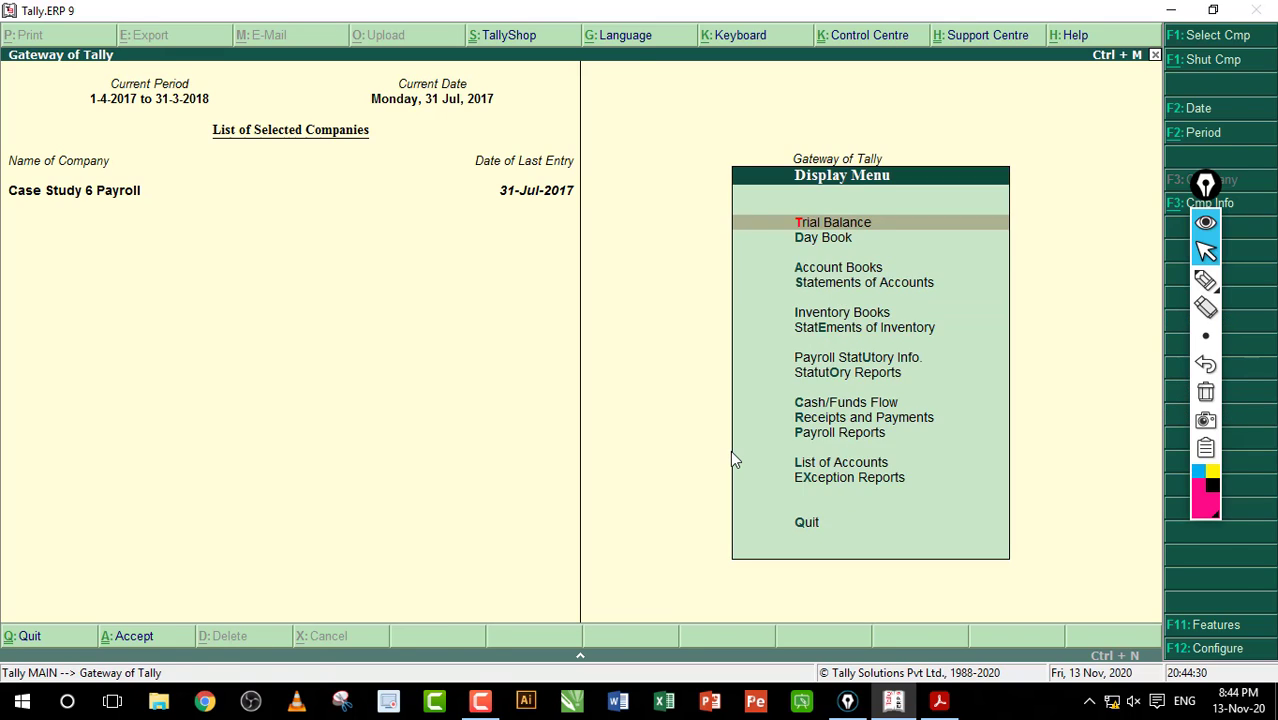
pyautogui.press('y')
# Step: Redate the Advance Salar Deduction payment to 2-Aug-2017, save it, and leave the Day Book
pyautogui.press('Down')
pyautogui.press('Down')
pyautogui.press('Down')
pyautogui.press('Down')
pyautogui.press('Down')
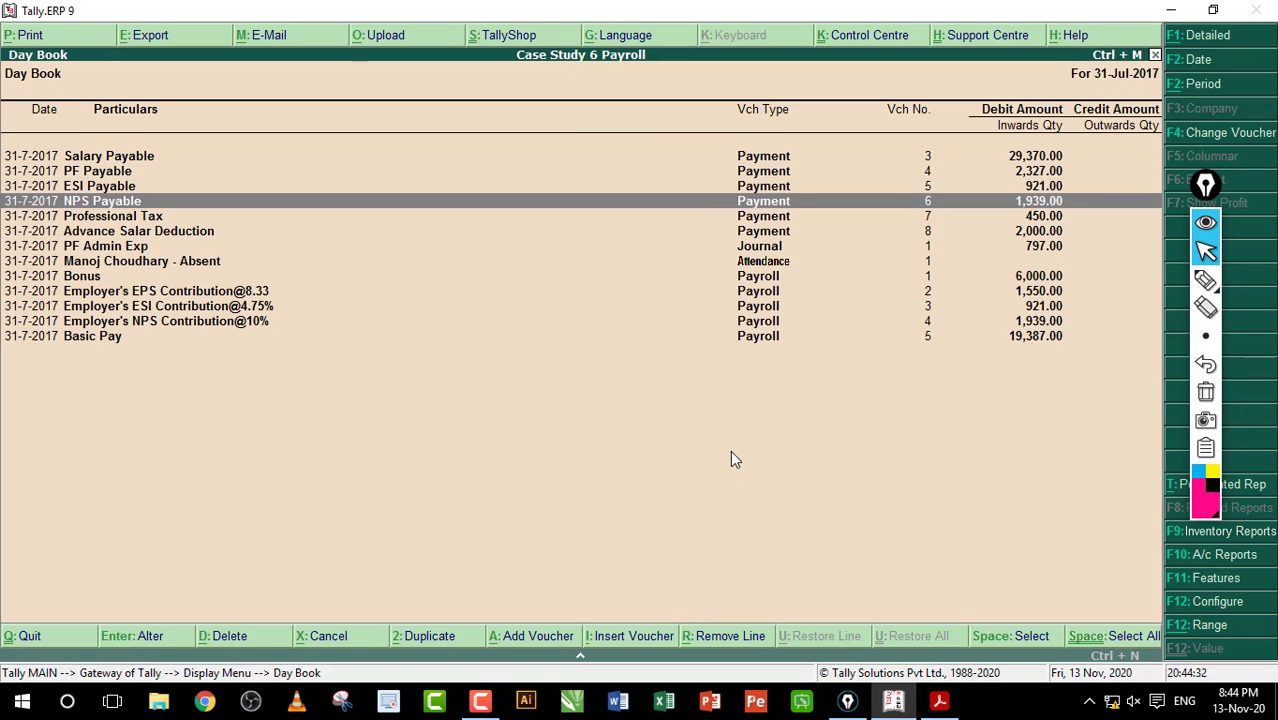
pyautogui.press('Return')
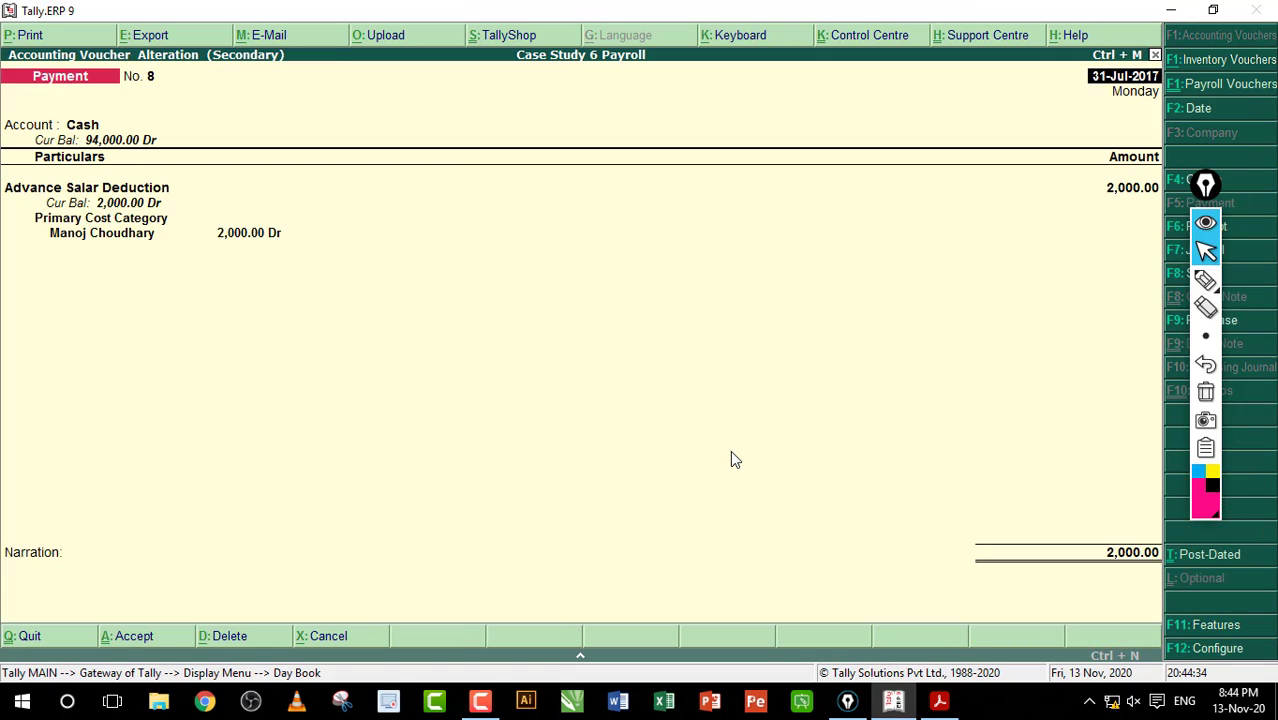
pyautogui.press('F2')
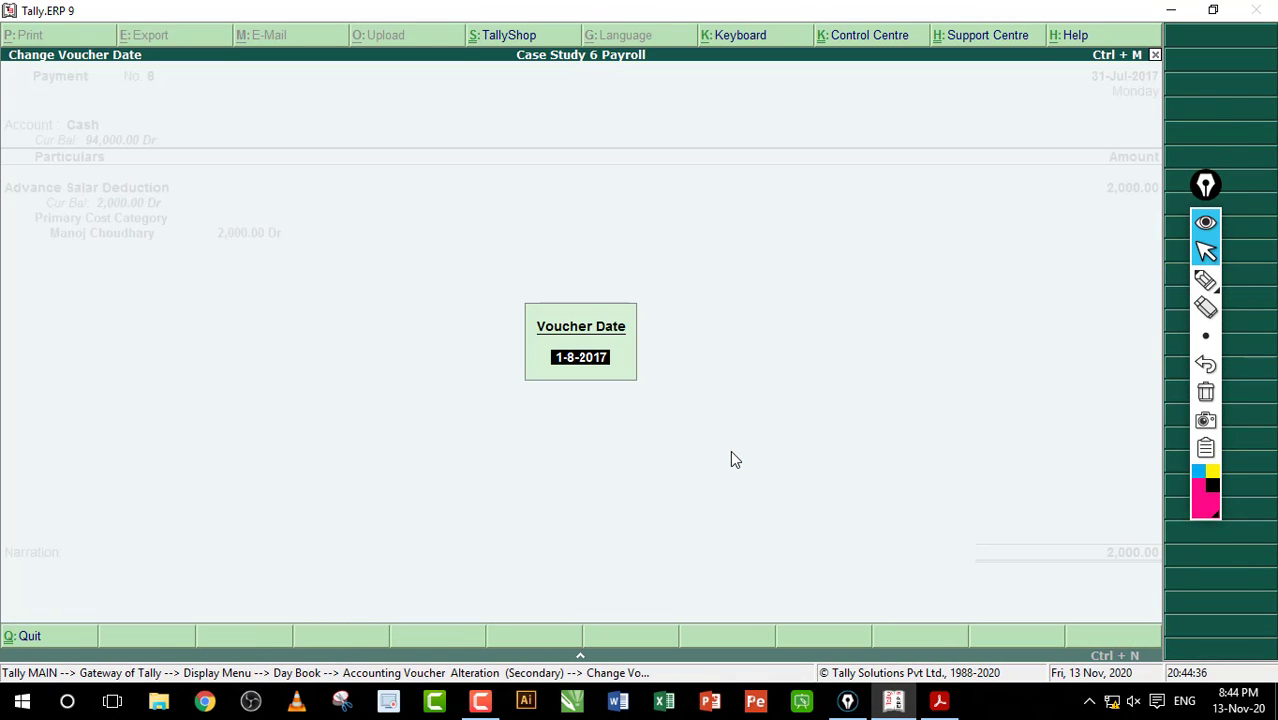
pyautogui.write('2-8')
pyautogui.press('Return')
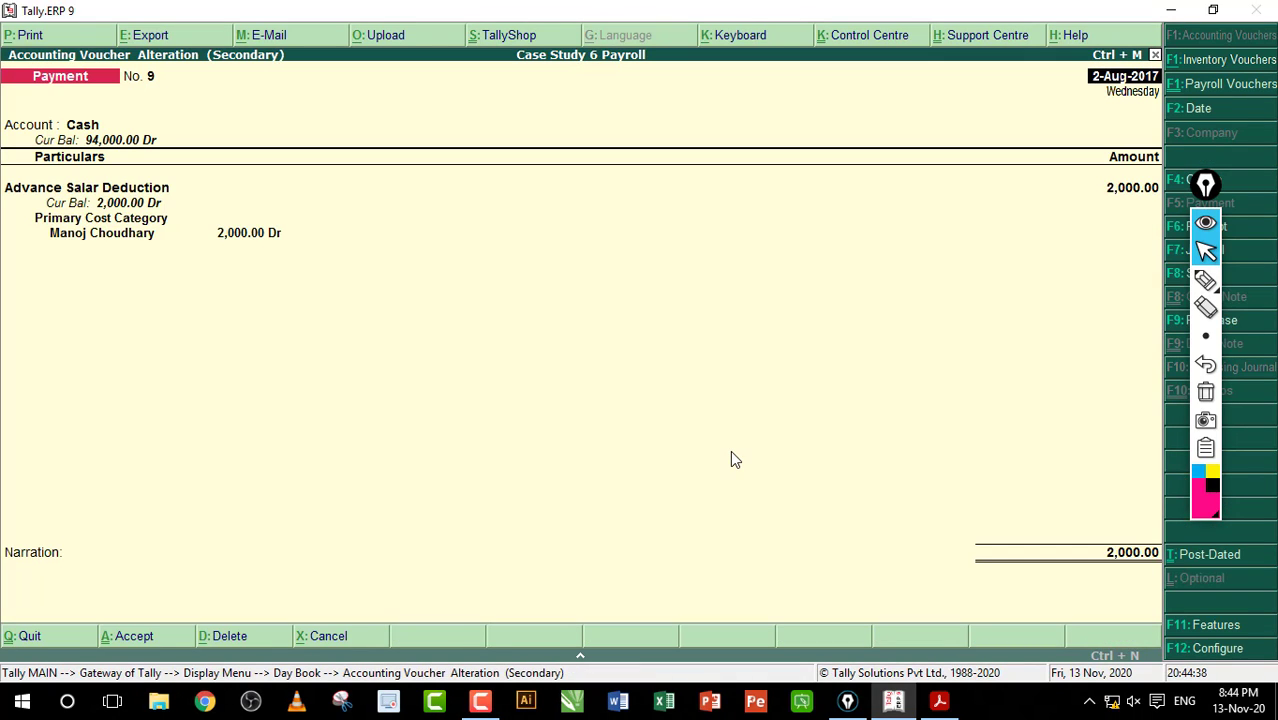
pyautogui.hotkey('ctrl', 'a')
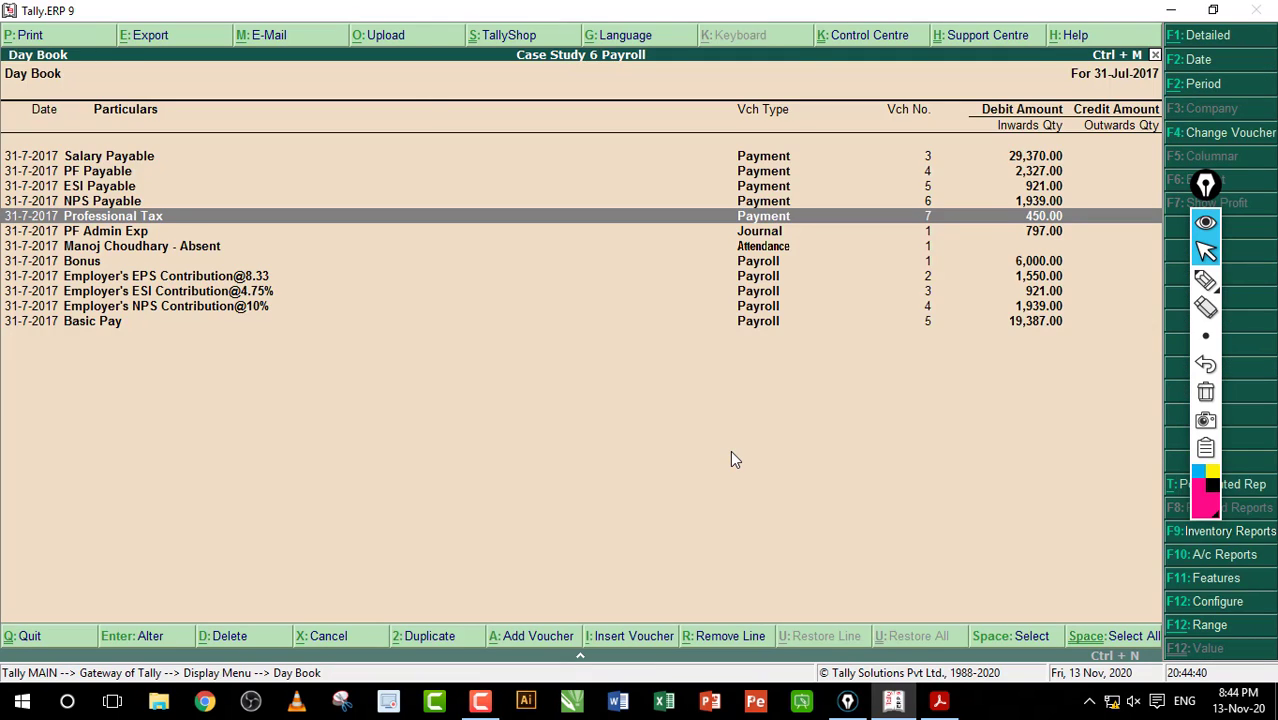
pyautogui.press('Escape')
pyautogui.press('Escape')
pyautogui.press('Escape')
# Step: Start a new payroll voucher dated 31-Aug-2017
pyautogui.press('n')
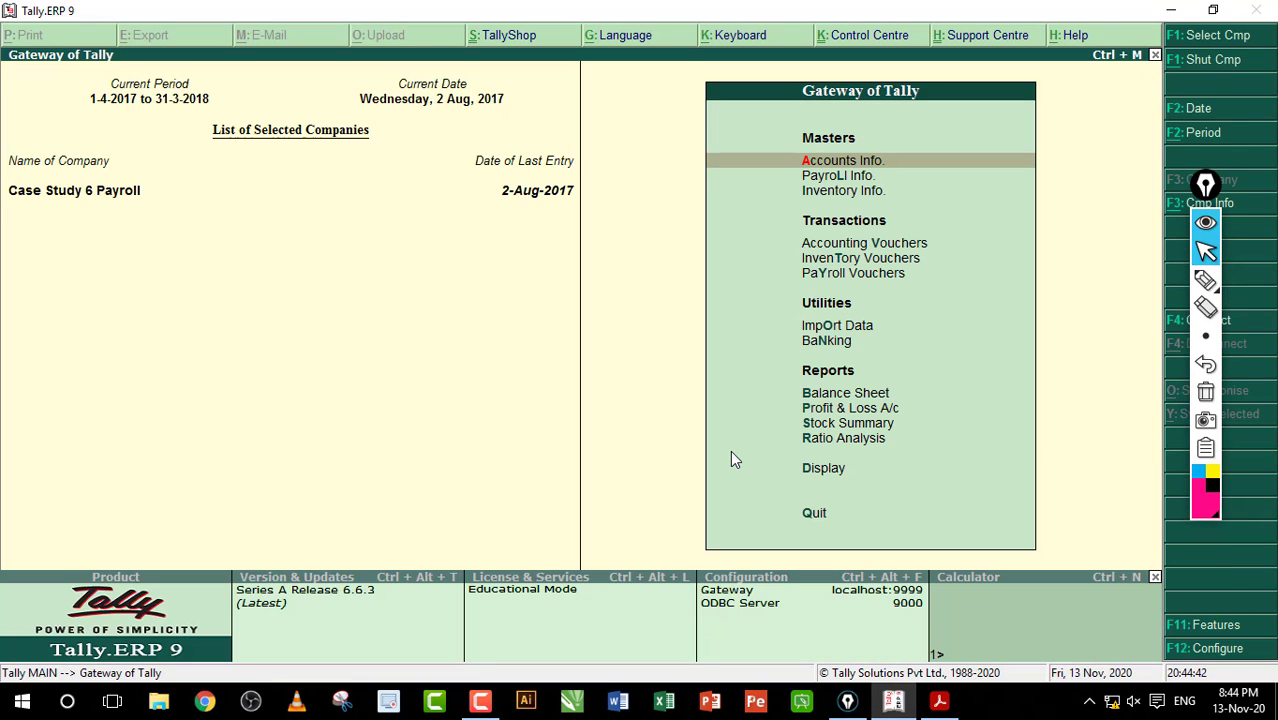
pyautogui.press('Down')
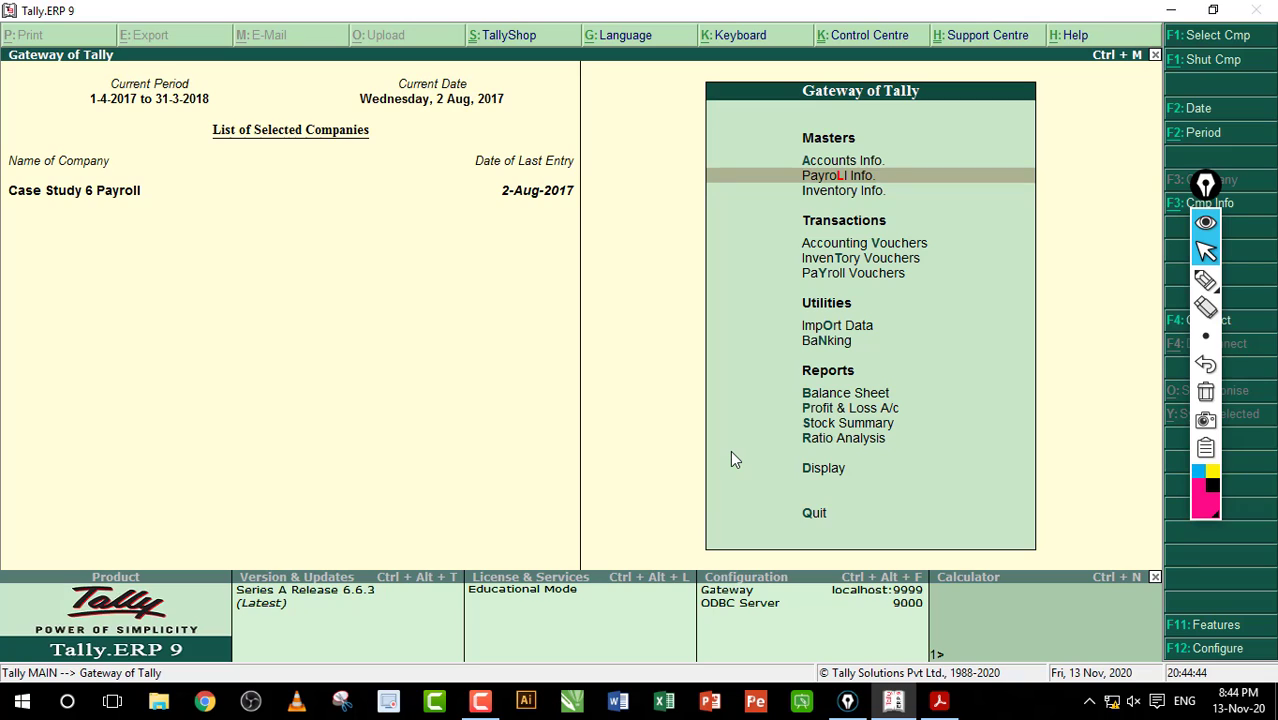
pyautogui.press('Down')
pyautogui.press('Down')
pyautogui.press('Down')
pyautogui.press('Down')
pyautogui.press('Return')
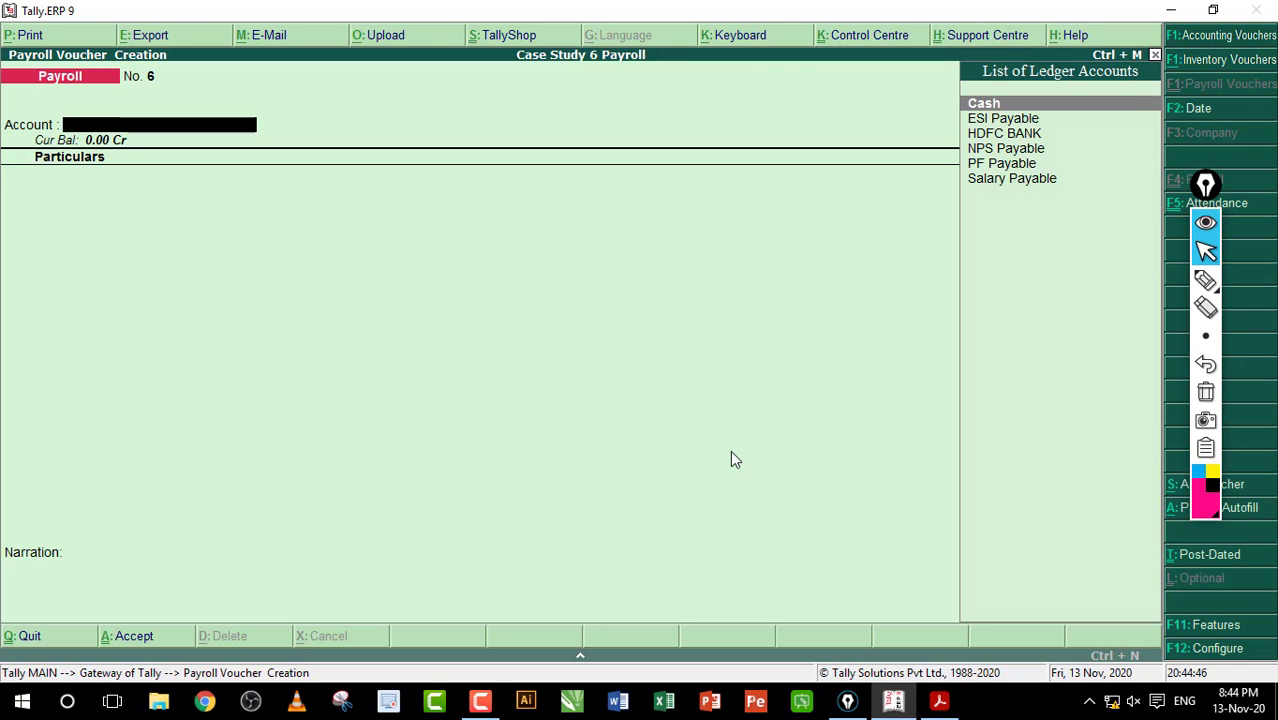
pyautogui.press('F2')
pyautogui.write('31')
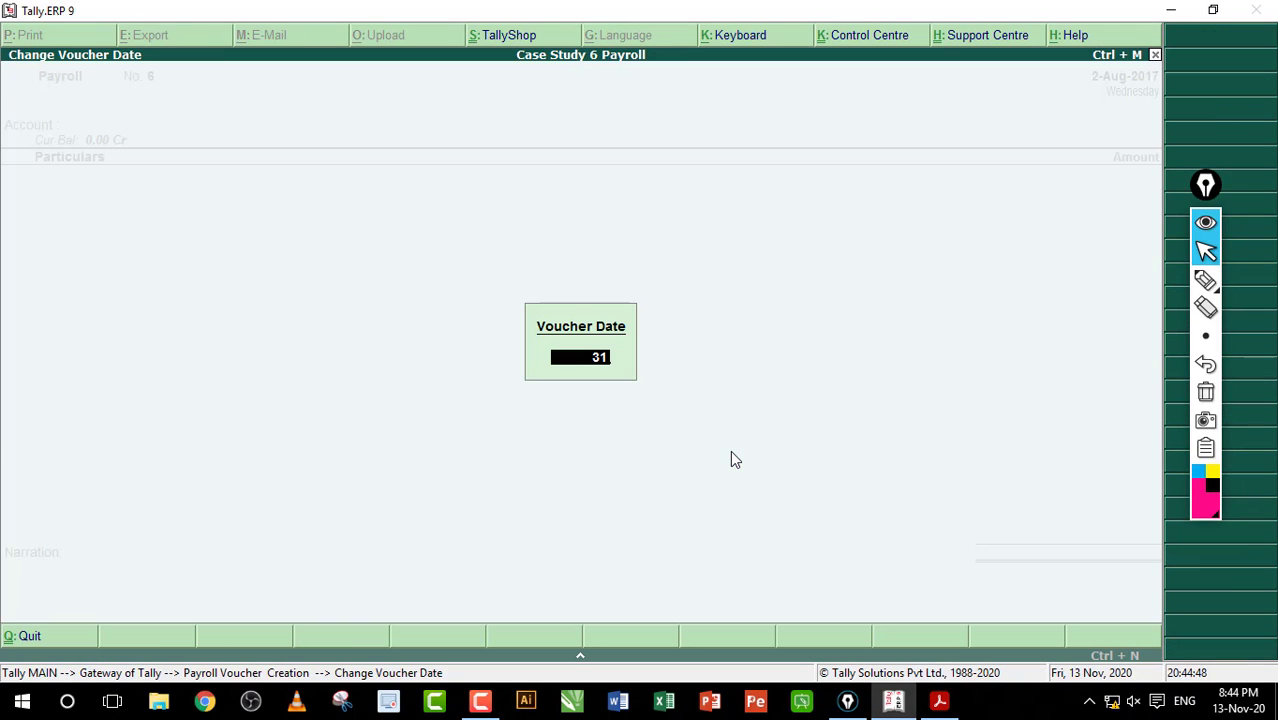
pyautogui.write('-8')
pyautogui.press('Return')
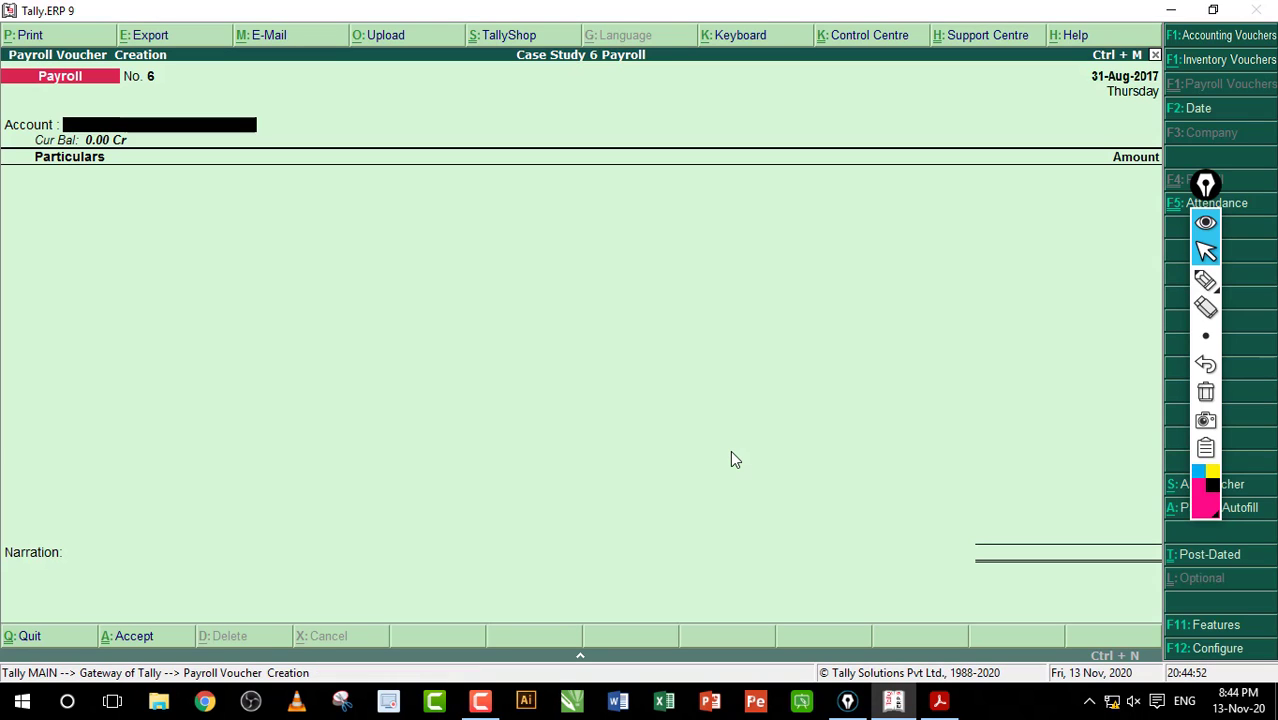
# Step: Sketch and circle the dates 1, 2 and 31 on screen with Epic Pen, then erase them
pyautogui.click(1205, 280)
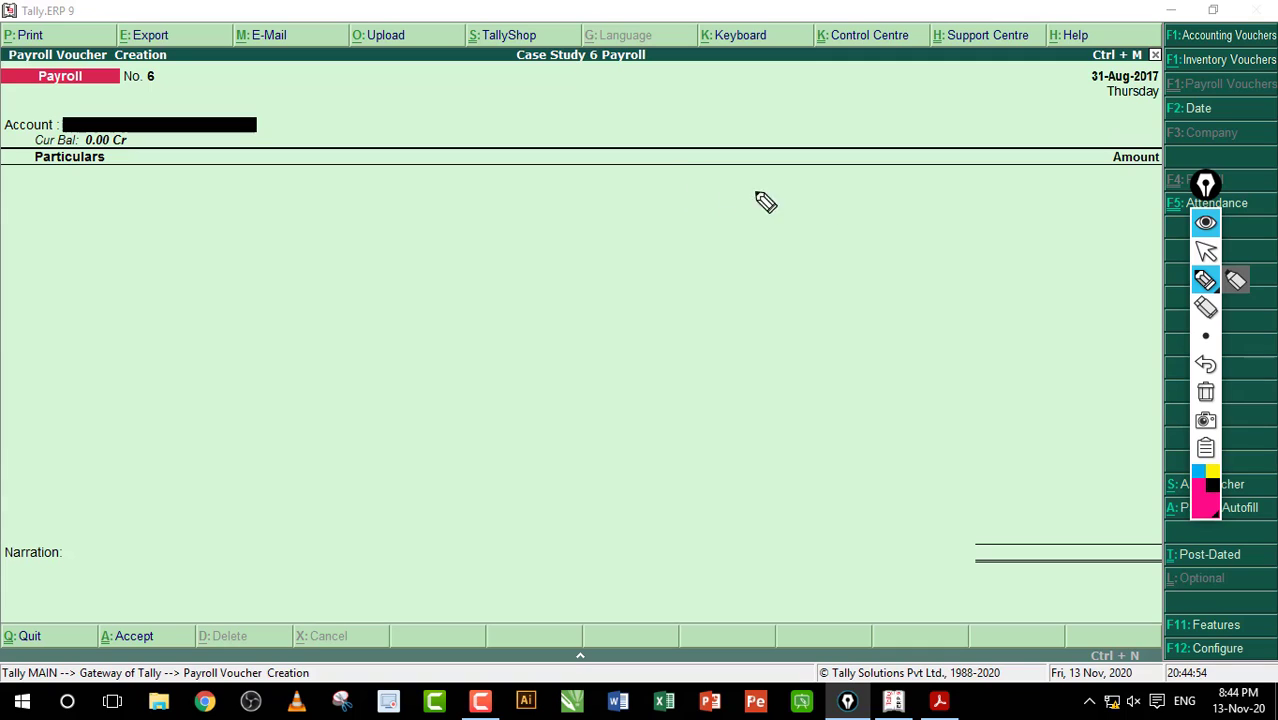
pyautogui.moveTo(709, 213)
pyautogui.mouseDown()
pyautogui.moveTo(700, 270)
pyautogui.moveTo(725, 293)
pyautogui.mouseUp()
pyautogui.moveTo(751, 318)
pyautogui.mouseDown()
pyautogui.moveTo(770, 314)
pyautogui.moveTo(755, 356)
pyautogui.mouseUp()
pyautogui.moveTo(792, 322); pyautogui.dragTo(805, 346)
pyautogui.moveTo(852, 289)
pyautogui.mouseDown()
pyautogui.moveTo(813, 368)
pyautogui.moveTo(852, 350)
pyautogui.mouseUp()
pyautogui.moveTo(657, 342); pyautogui.dragTo(853, 259)
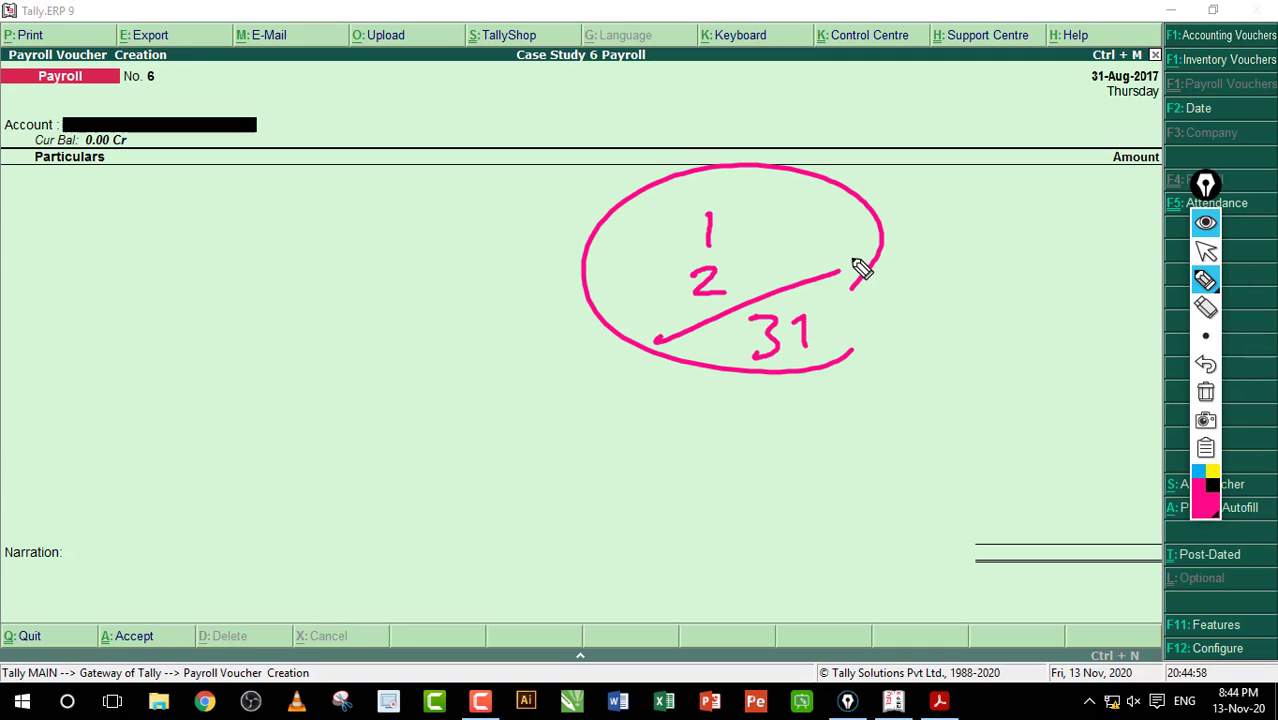
pyautogui.click(1205, 392)
pyautogui.click(1205, 250)
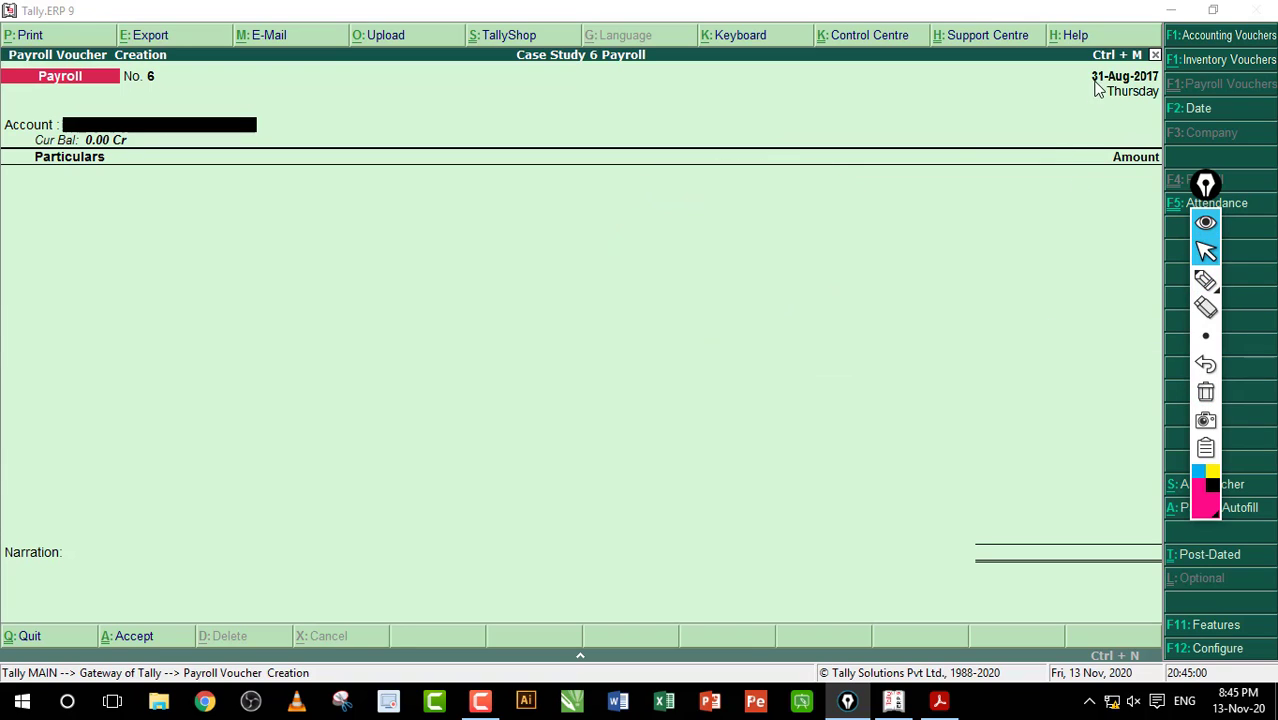
# Step: Switch the voucher to an Attendance voucher, No. 2
pyautogui.click(186, 120)
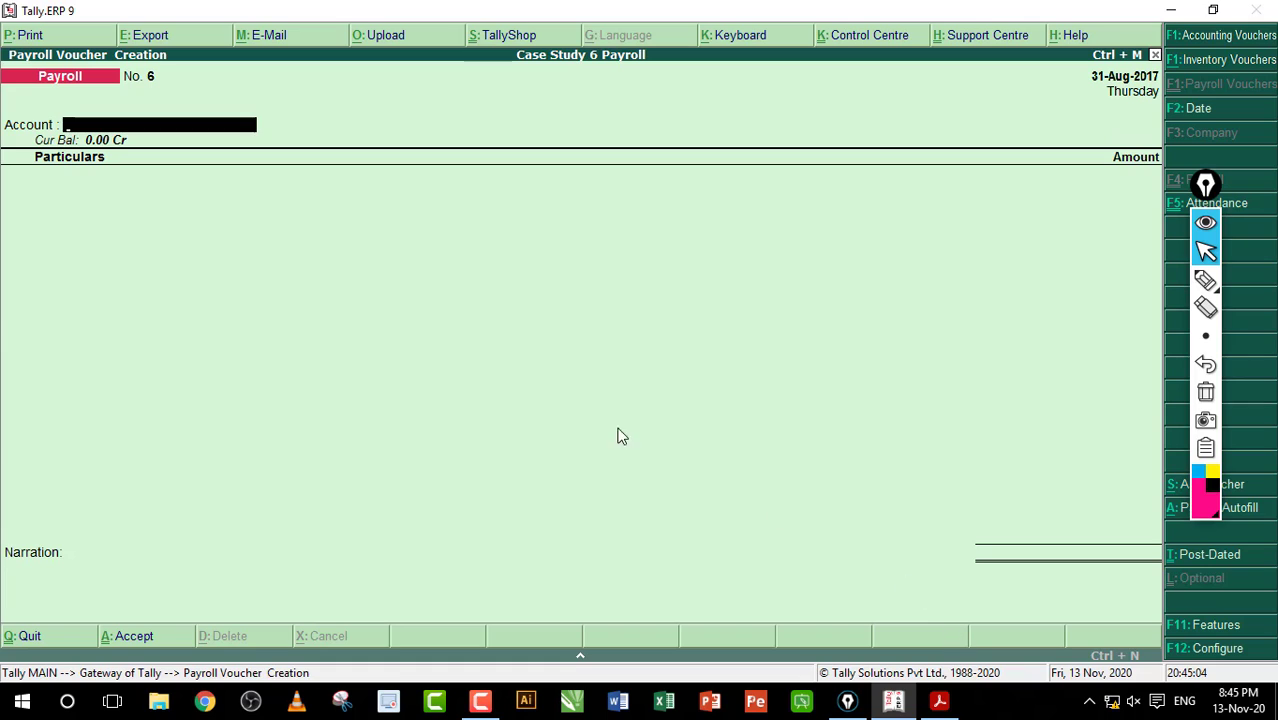
pyautogui.press('Return')
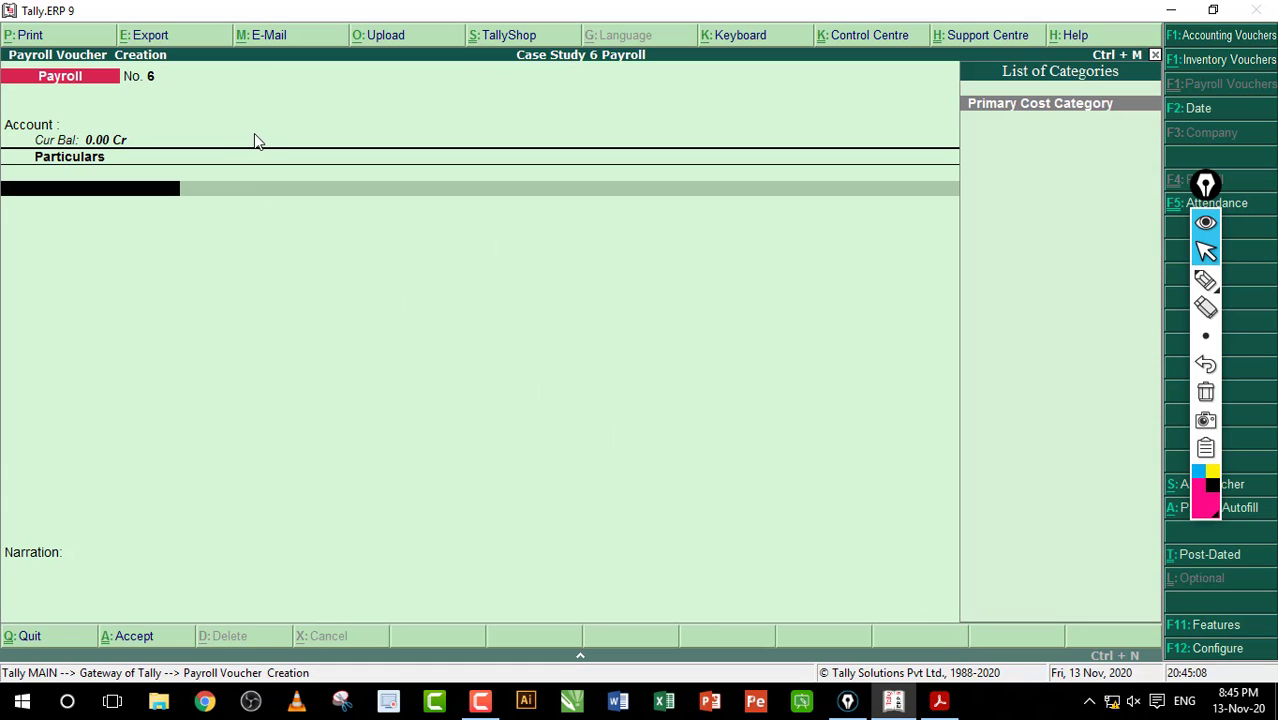
pyautogui.press('F5')
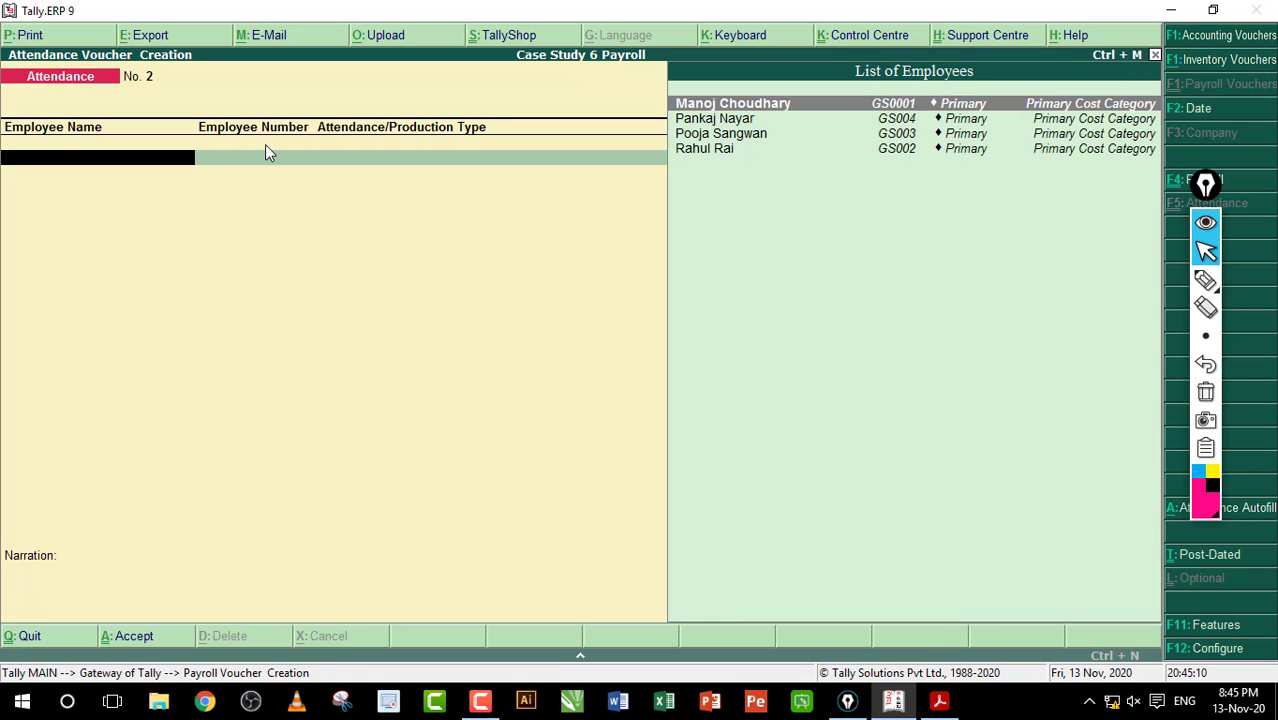
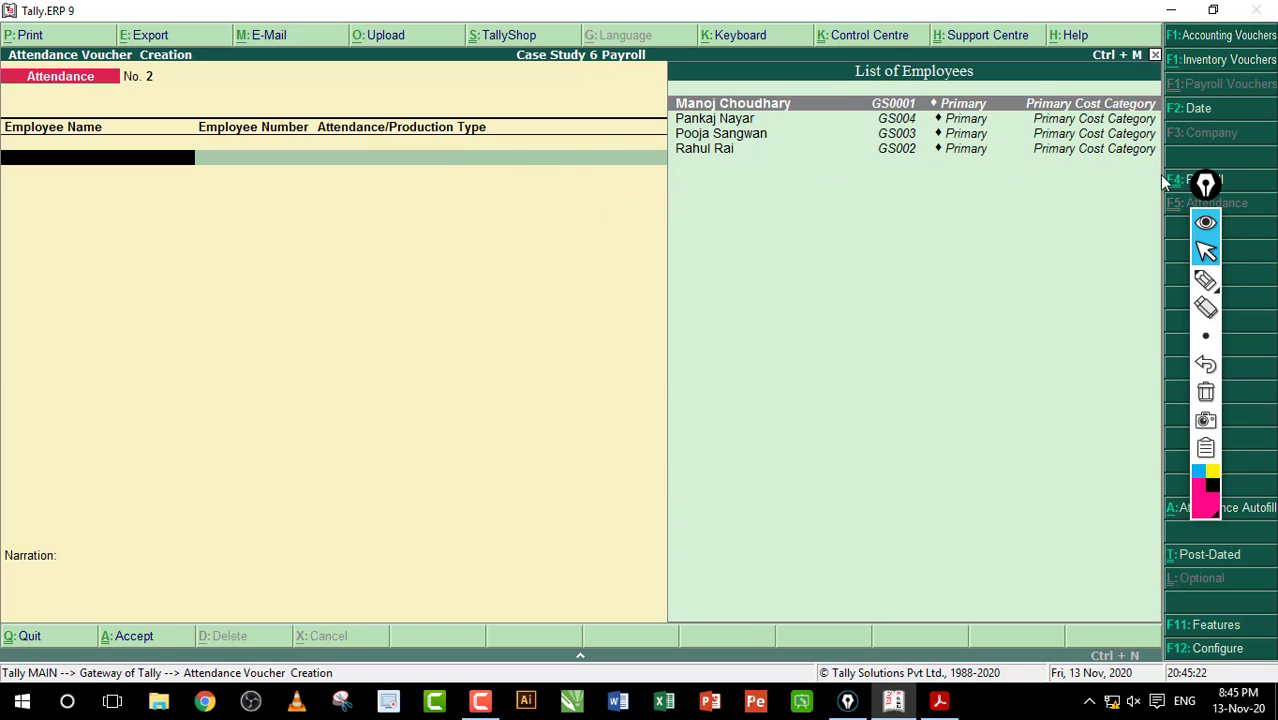
# Step: Auto-fill the 31-Aug-2017 attendance voucher with Absent as the attendance type for all employees
pyautogui.moveTo(1206, 185); pyautogui.dragTo(1146, 186)
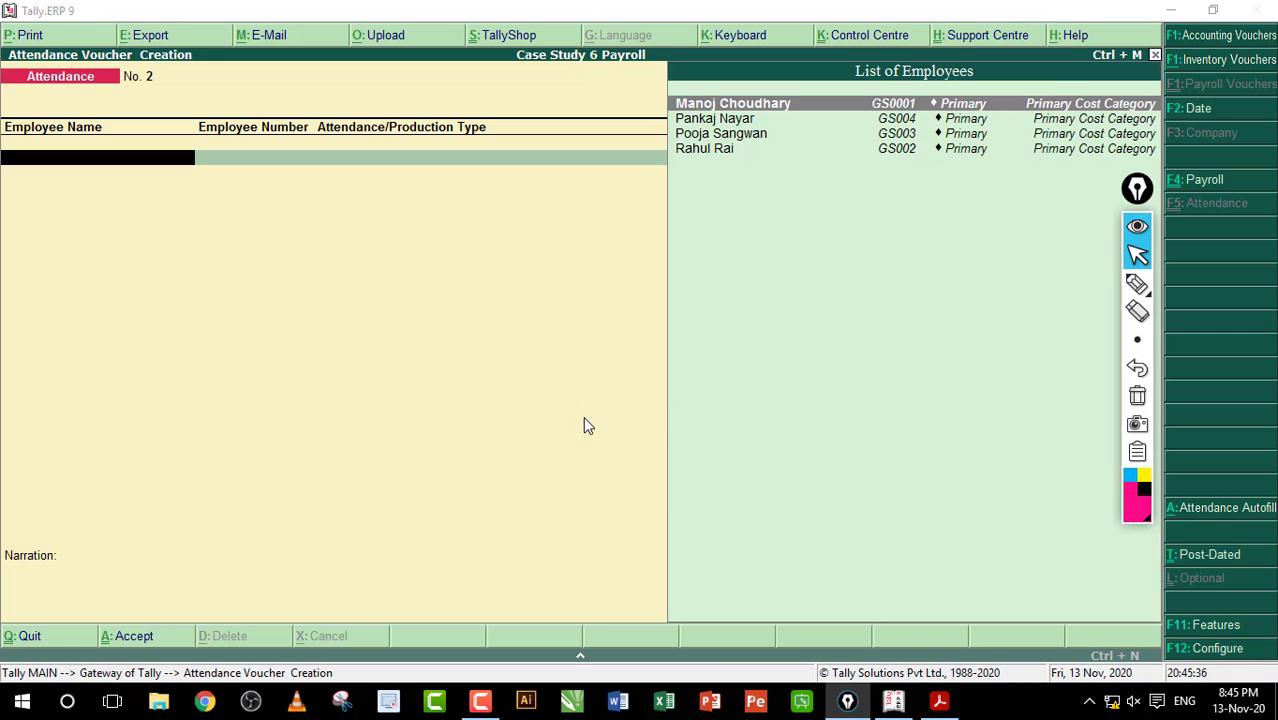
pyautogui.hotkey('alt', 'a')
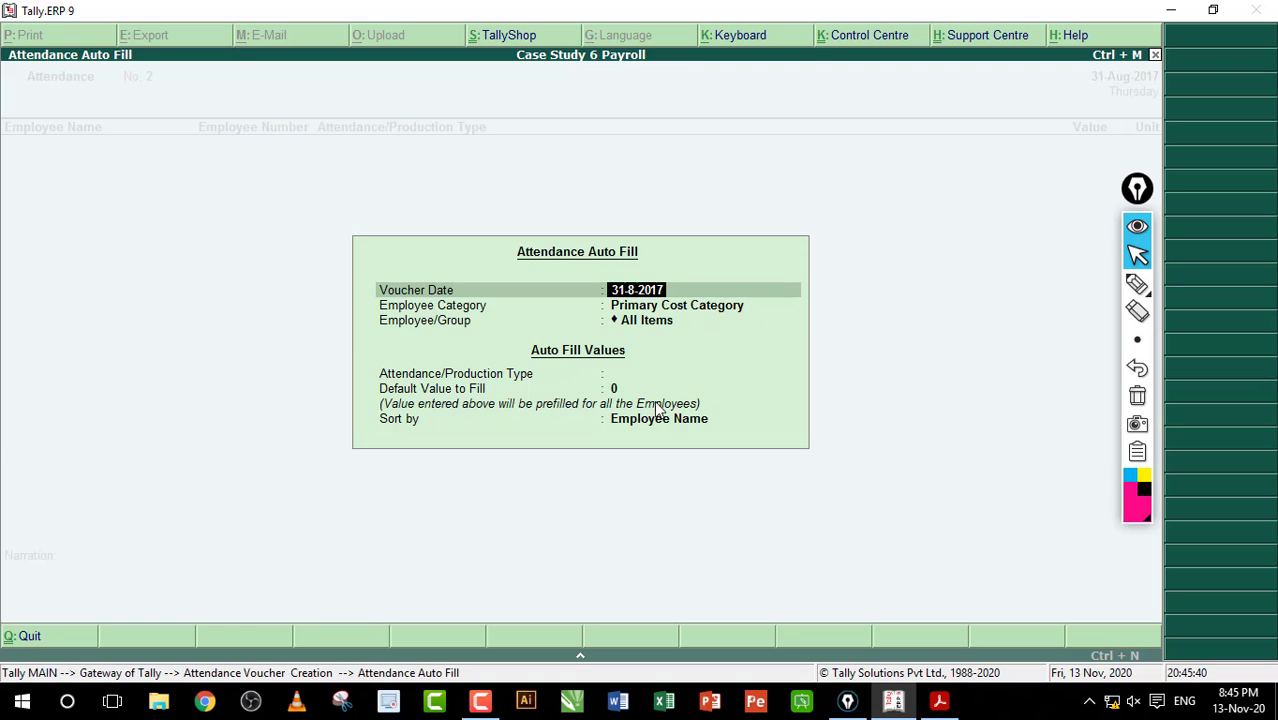
pyautogui.press('Return')
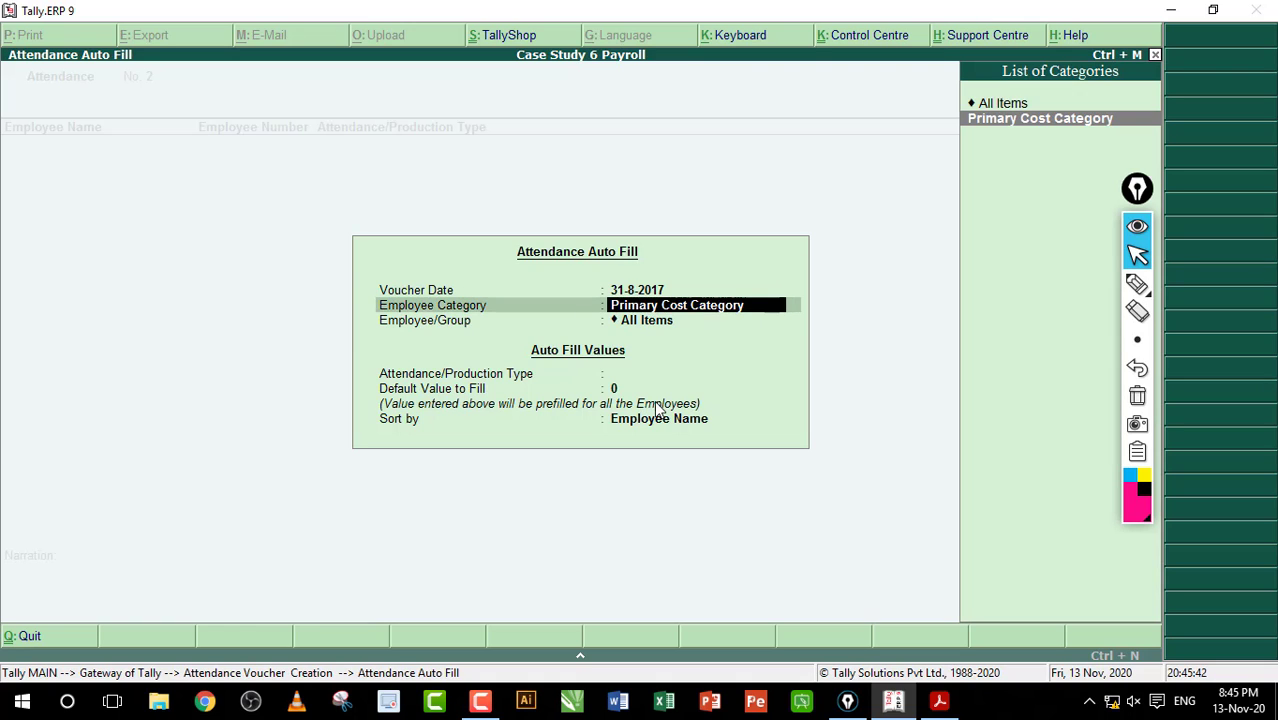
pyautogui.press('Return')
pyautogui.press('Return')
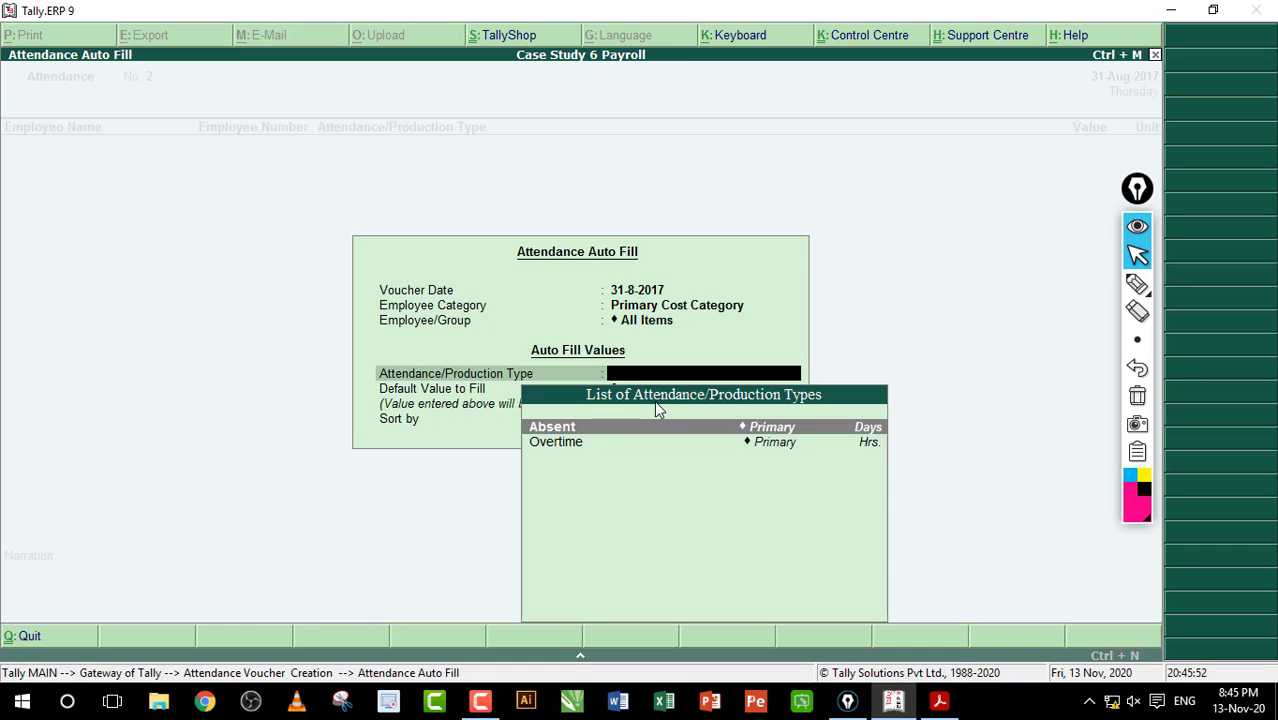
pyautogui.press('Down')
pyautogui.press('Up')
pyautogui.press('Return')
pyautogui.press('Return')
pyautogui.press('Return')
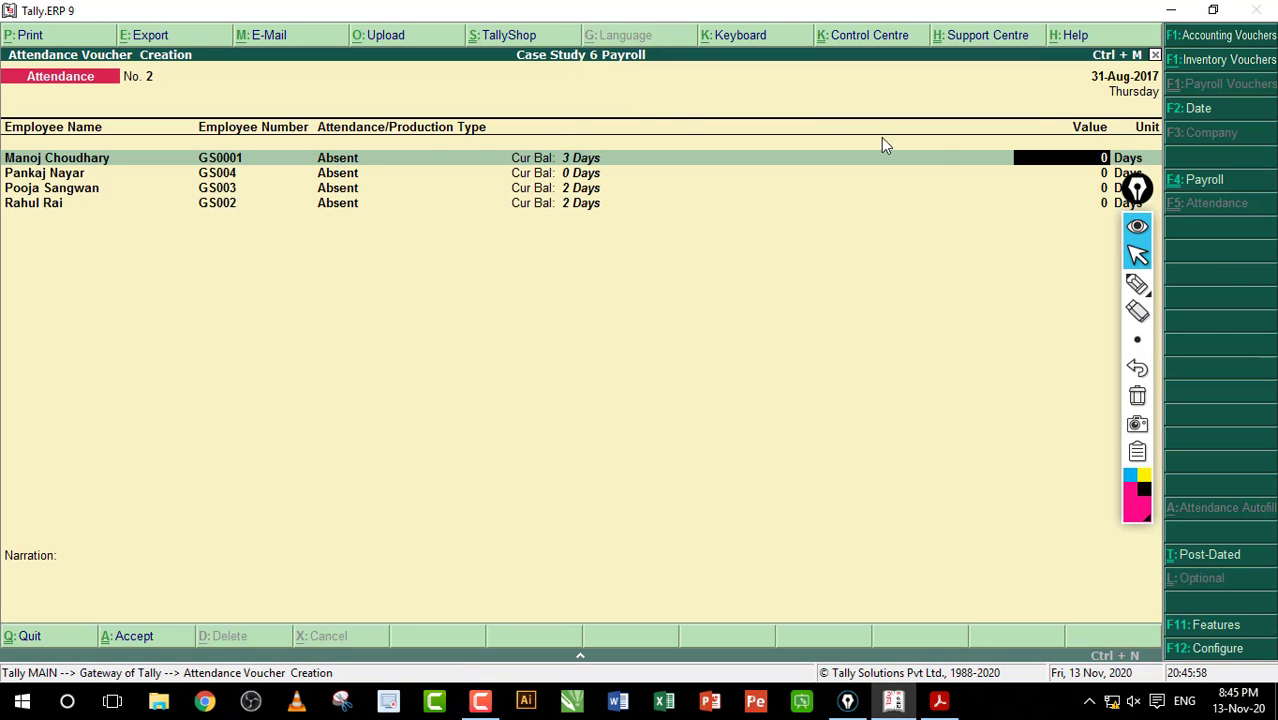
pyautogui.click(1088, 159)
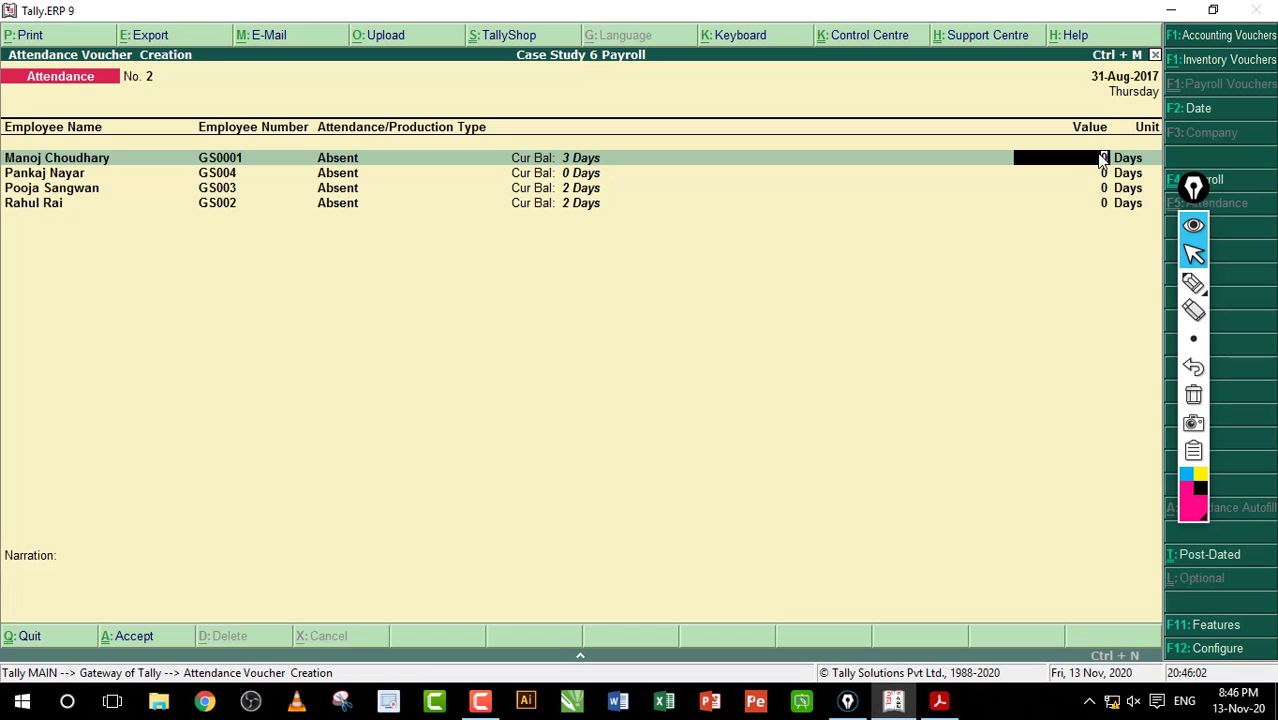
# Step: Enter 4, 2, 1 and 3 absent days for the four employees and finish the voucher
pyautogui.write('4')
pyautogui.press('Return')
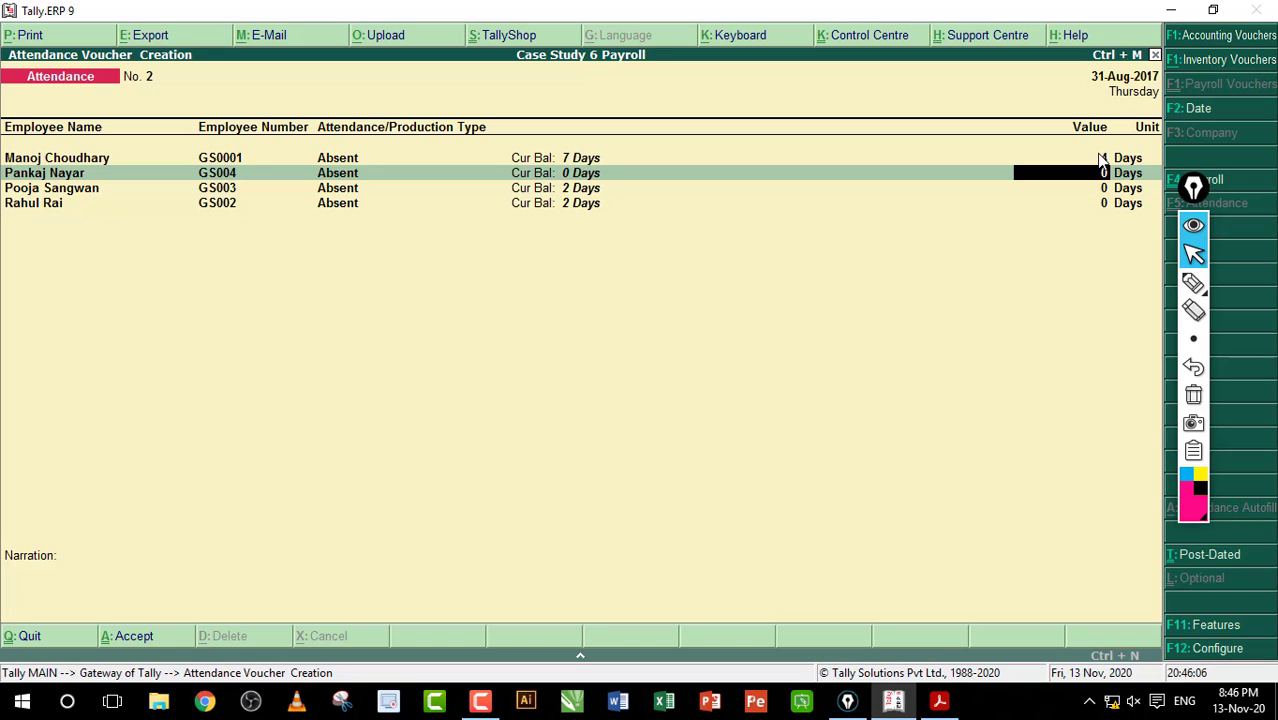
pyautogui.write('2')
pyautogui.press('Return')
pyautogui.write('1')
pyautogui.press('Return')
pyautogui.write('3')
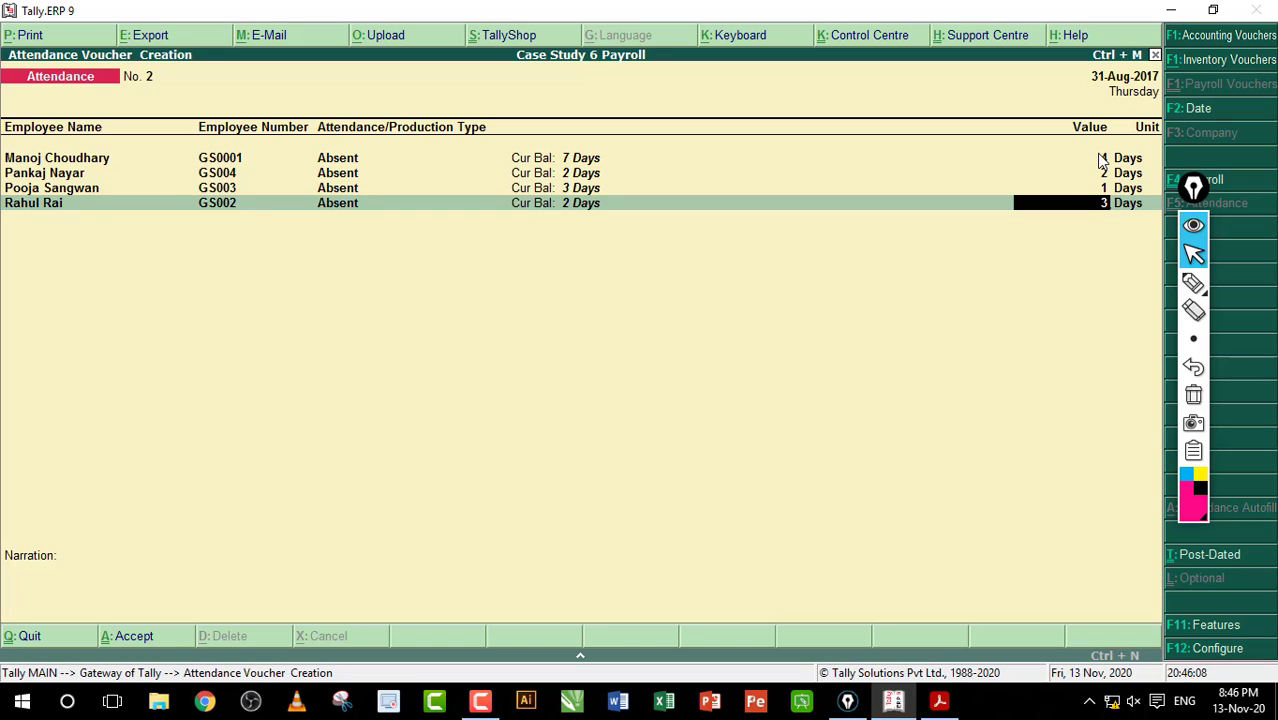
pyautogui.press('Return')
pyautogui.press('Return')
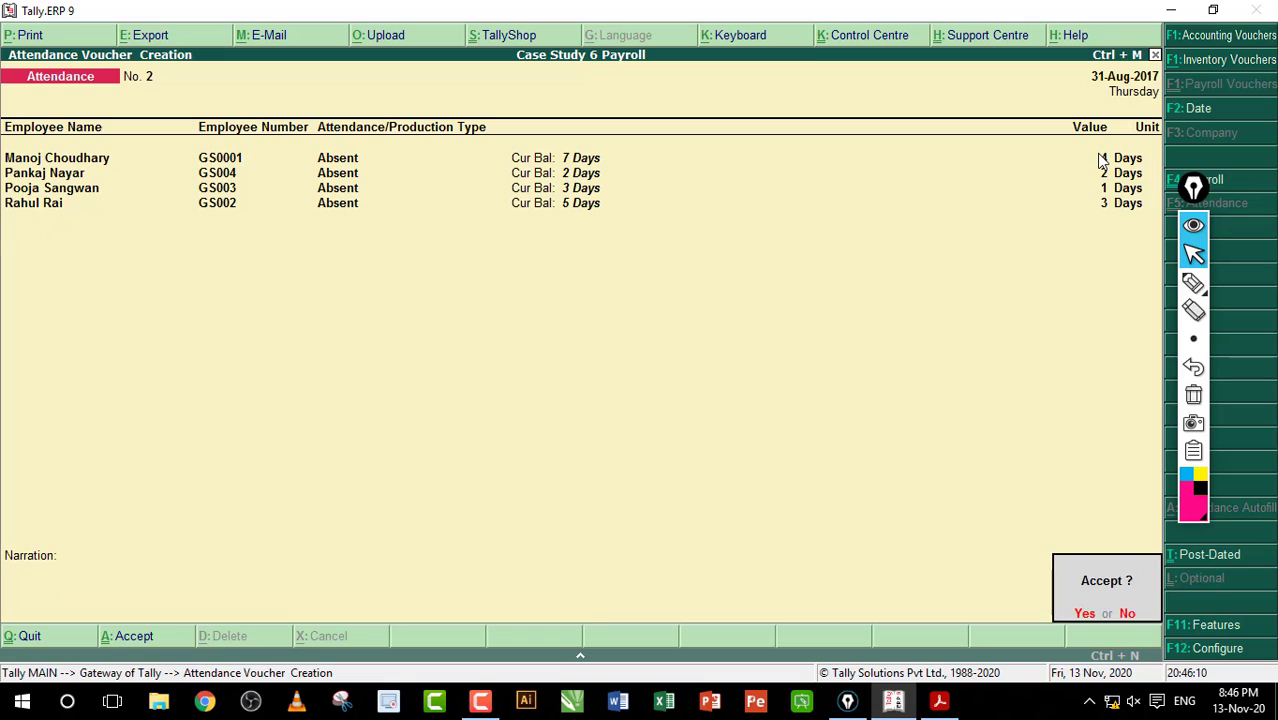
pyautogui.press('Return')
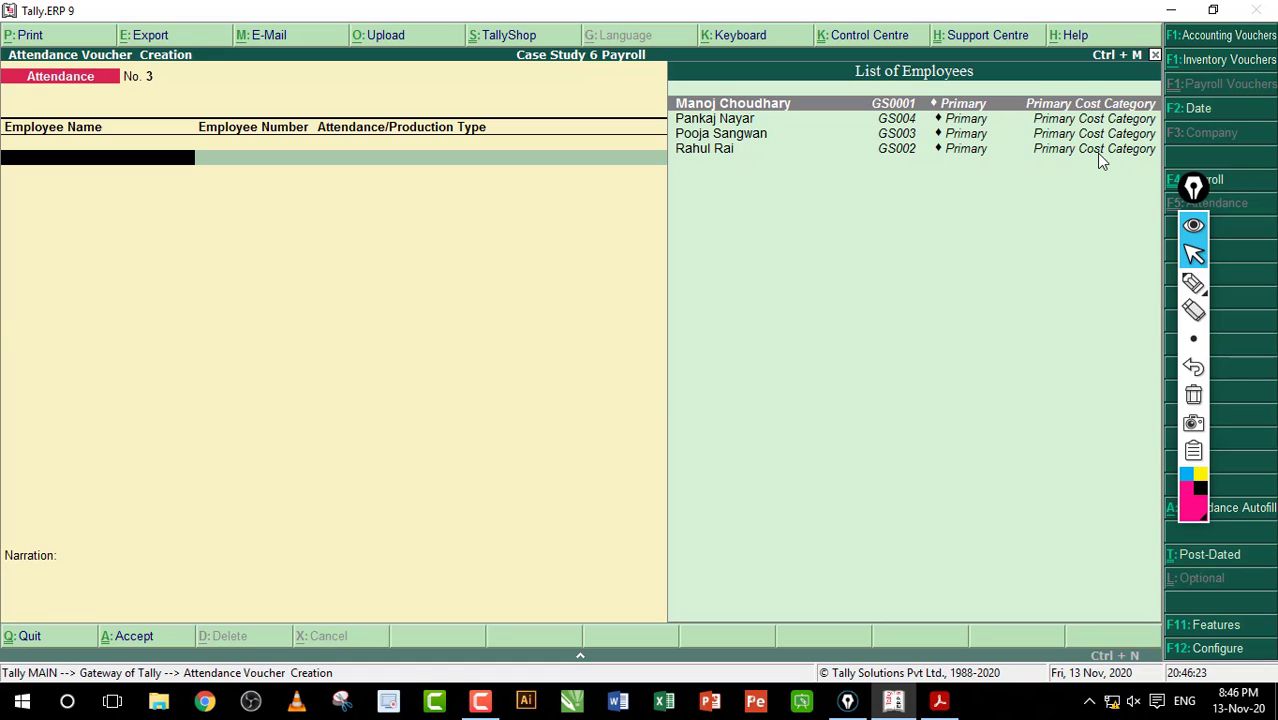
# Step: Auto-fill voucher No. 3 with Overtime as the attendance type for all employees
pyautogui.hotkey('alt', 'a')
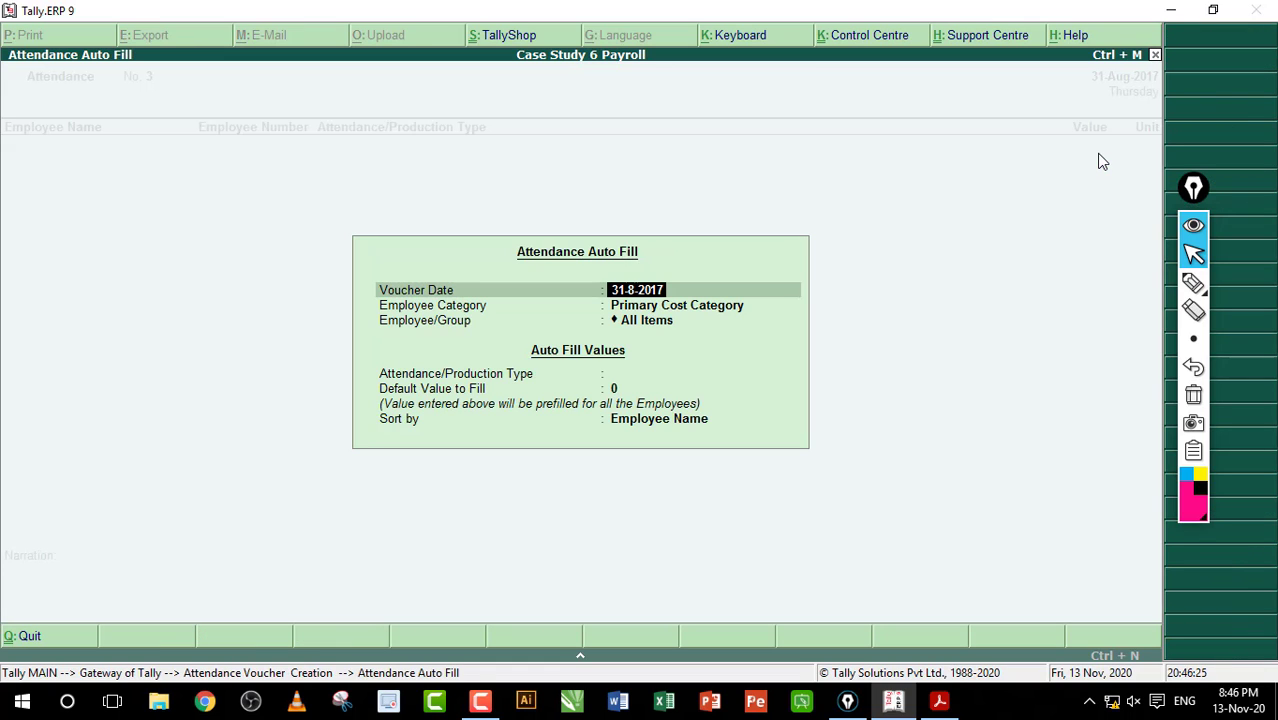
pyautogui.press('Return')
pyautogui.press('Return')
pyautogui.press('Return')
pyautogui.press('Return')
pyautogui.press('Return')
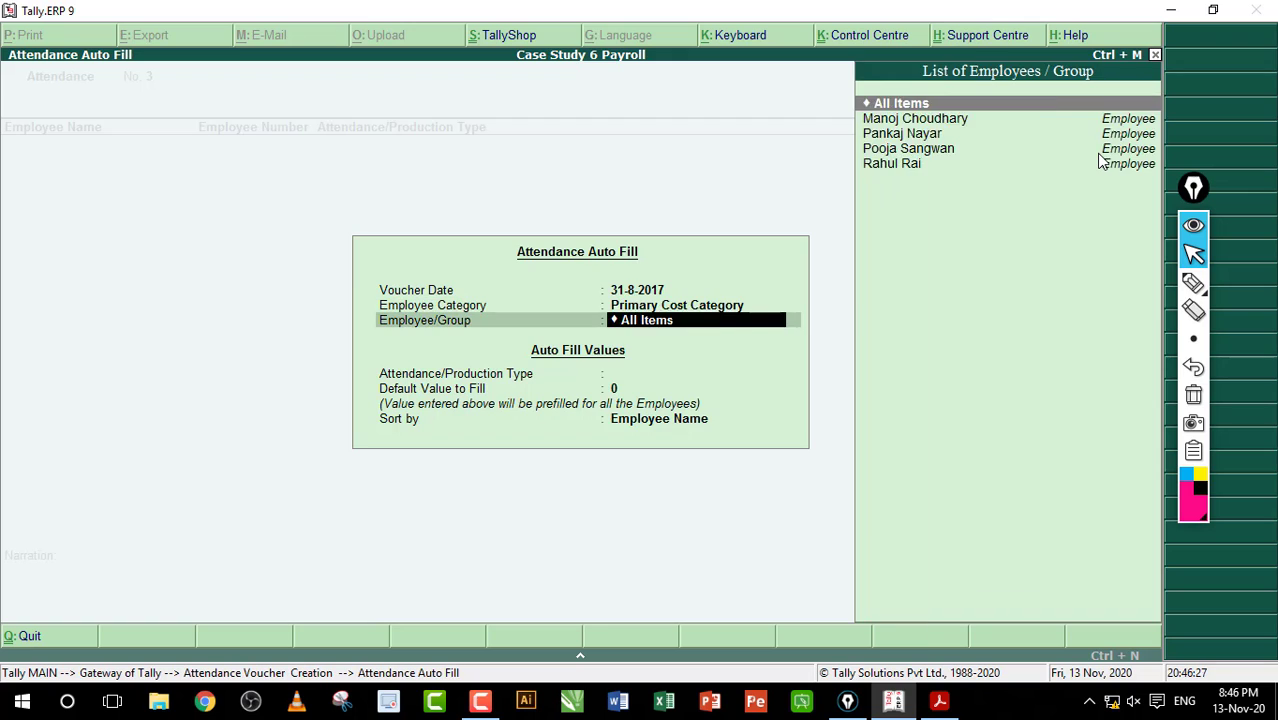
pyautogui.press('BackSpace')
pyautogui.press('BackSpace')
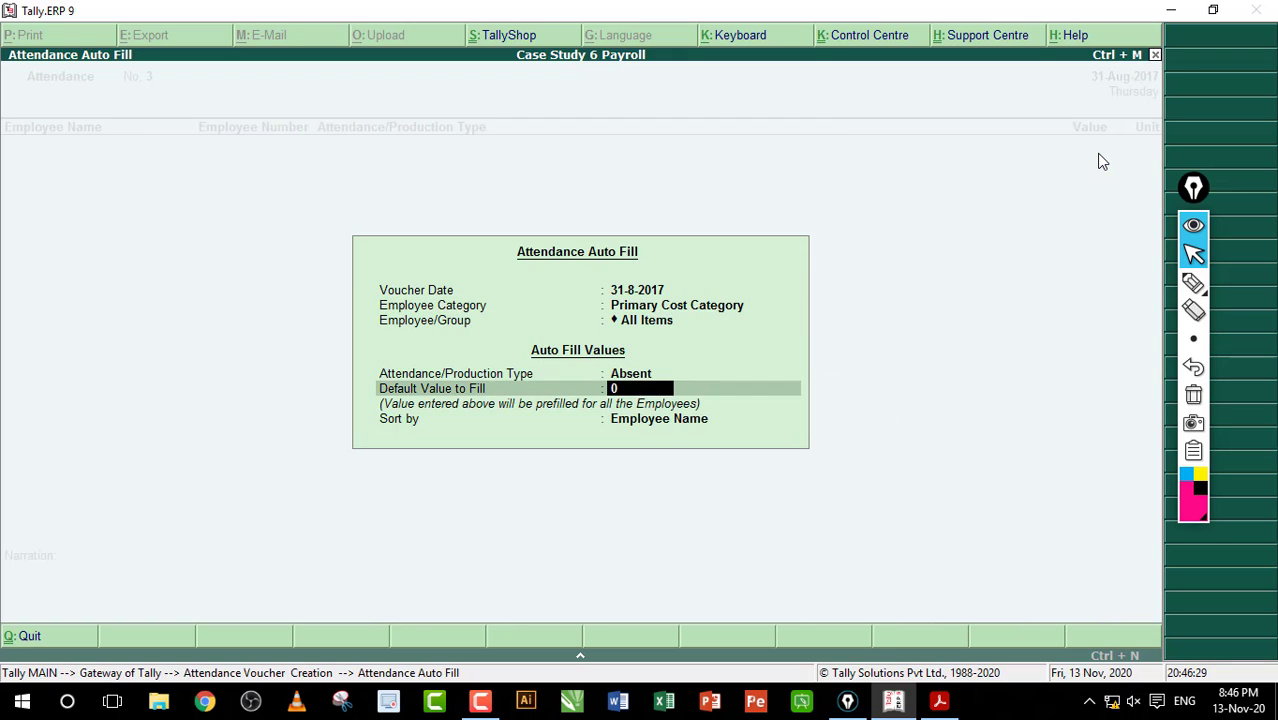
pyautogui.press('Down')
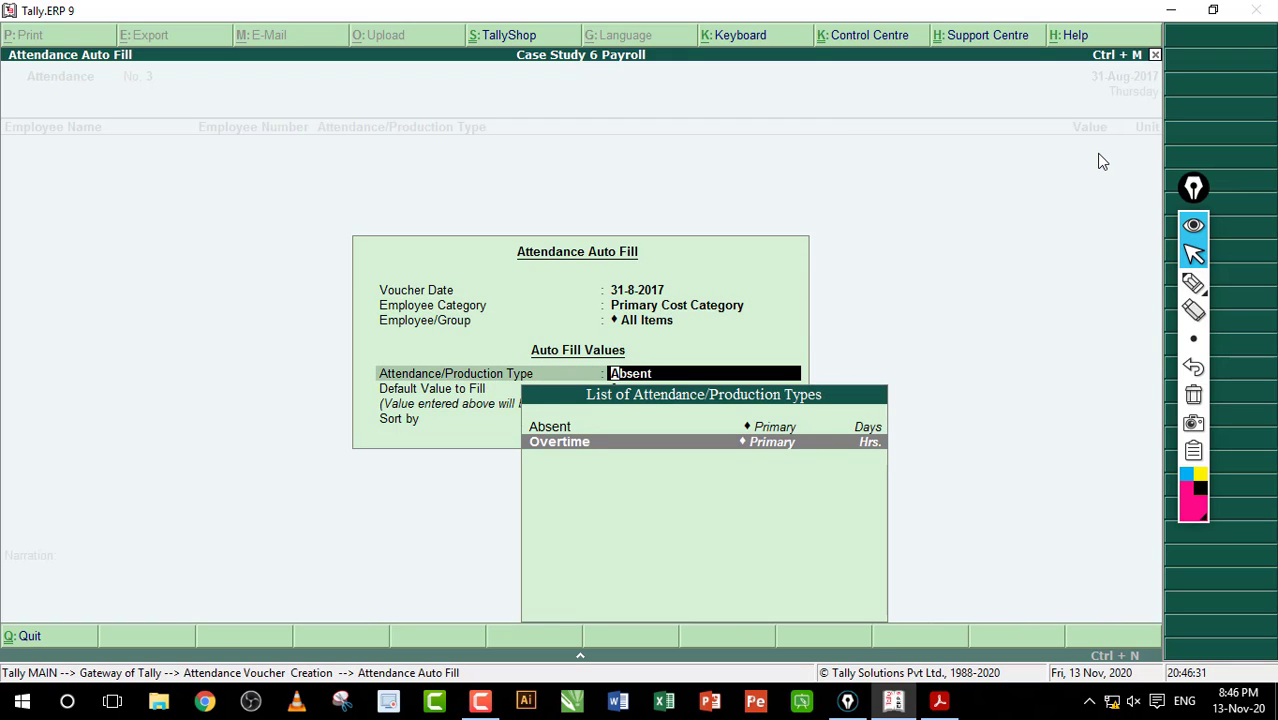
pyautogui.press('Return')
pyautogui.press('Return')
pyautogui.press('Return')
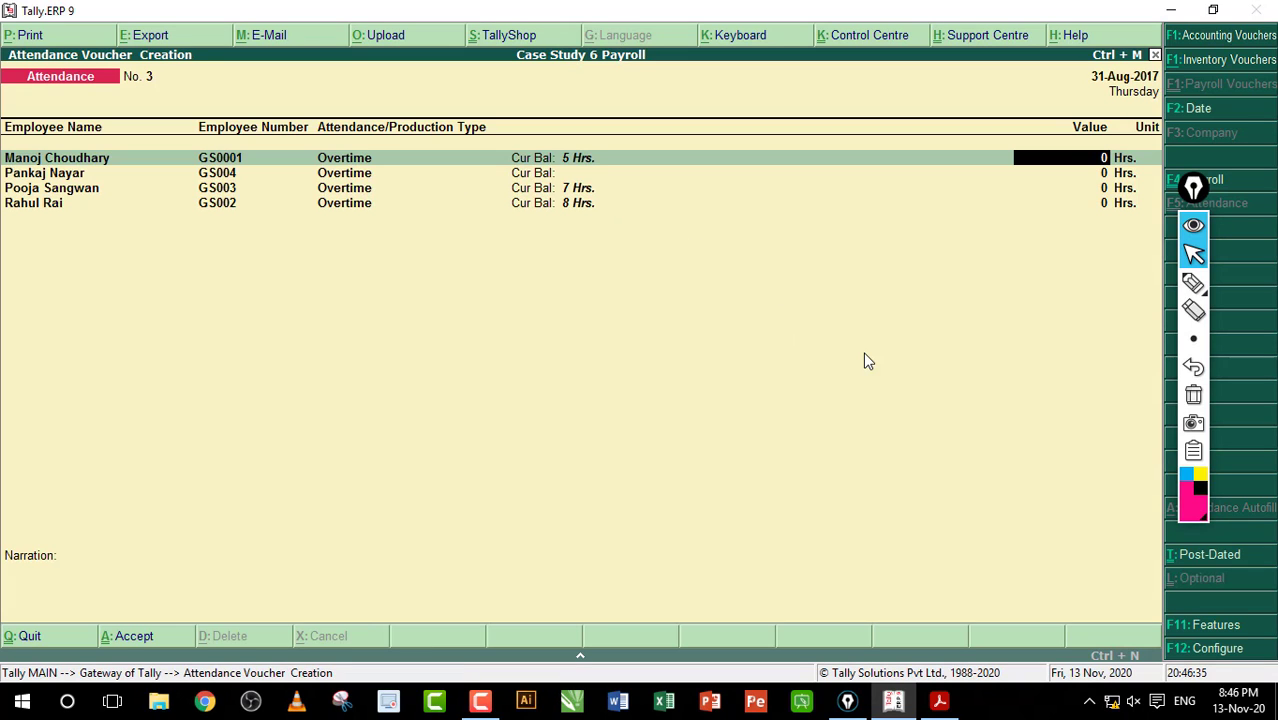
# Step: Enter 3, 5, 8 and 10 overtime hours for the four employees and finish
pyautogui.write('3')
pyautogui.press('Return')
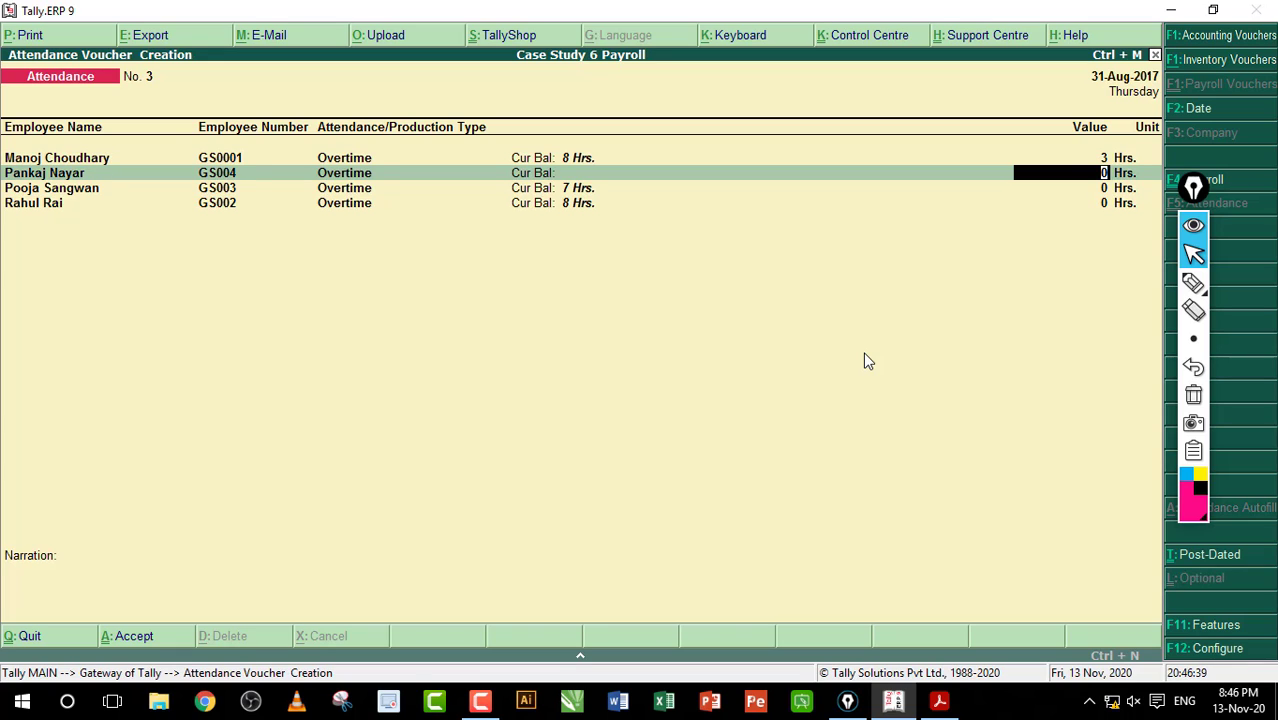
pyautogui.write('5')
pyautogui.press('Return')
pyautogui.press('Return')
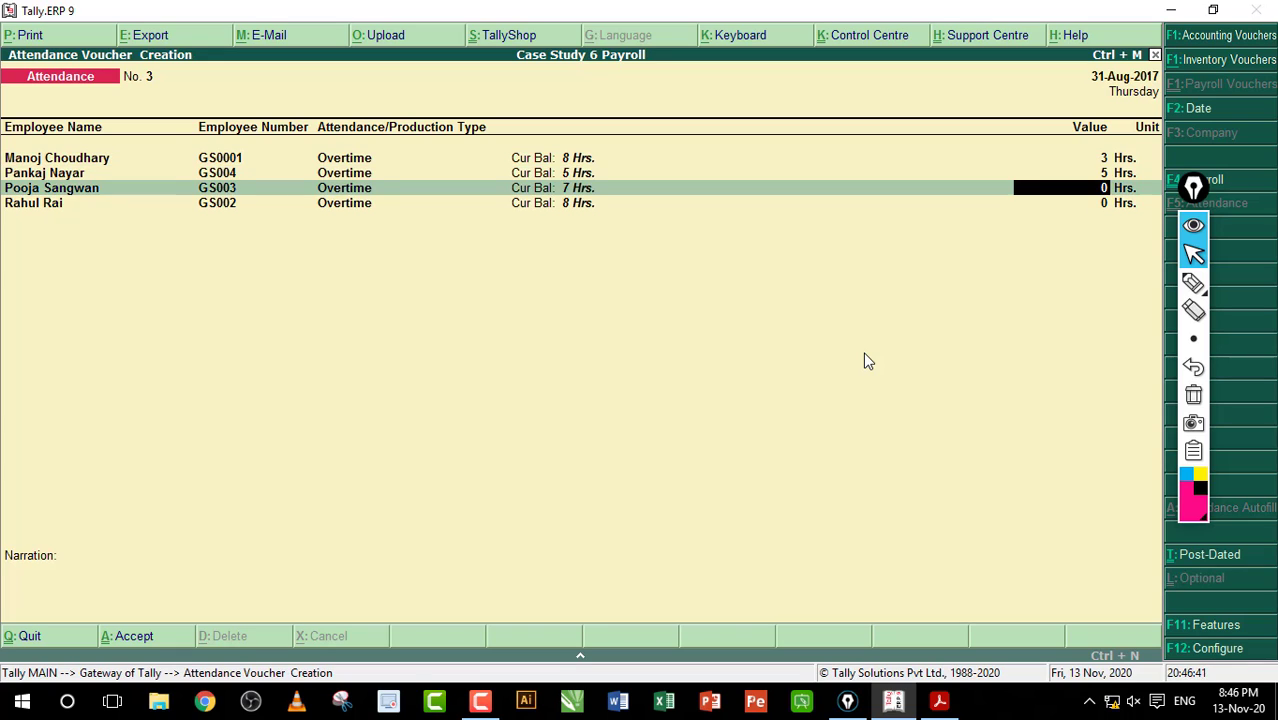
pyautogui.write('8')
pyautogui.press('Return')
pyautogui.press('Return')
pyautogui.write('10')
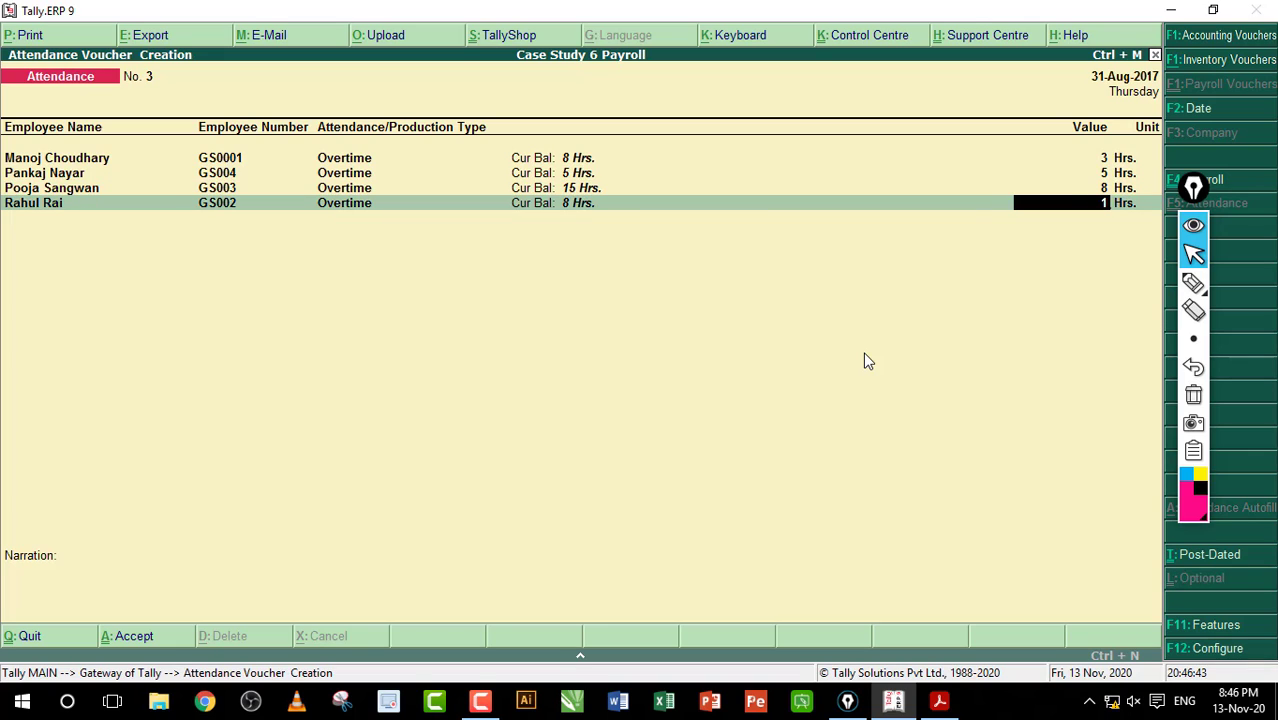
pyautogui.press('Return')
pyautogui.press('Return')
pyautogui.press('Return')
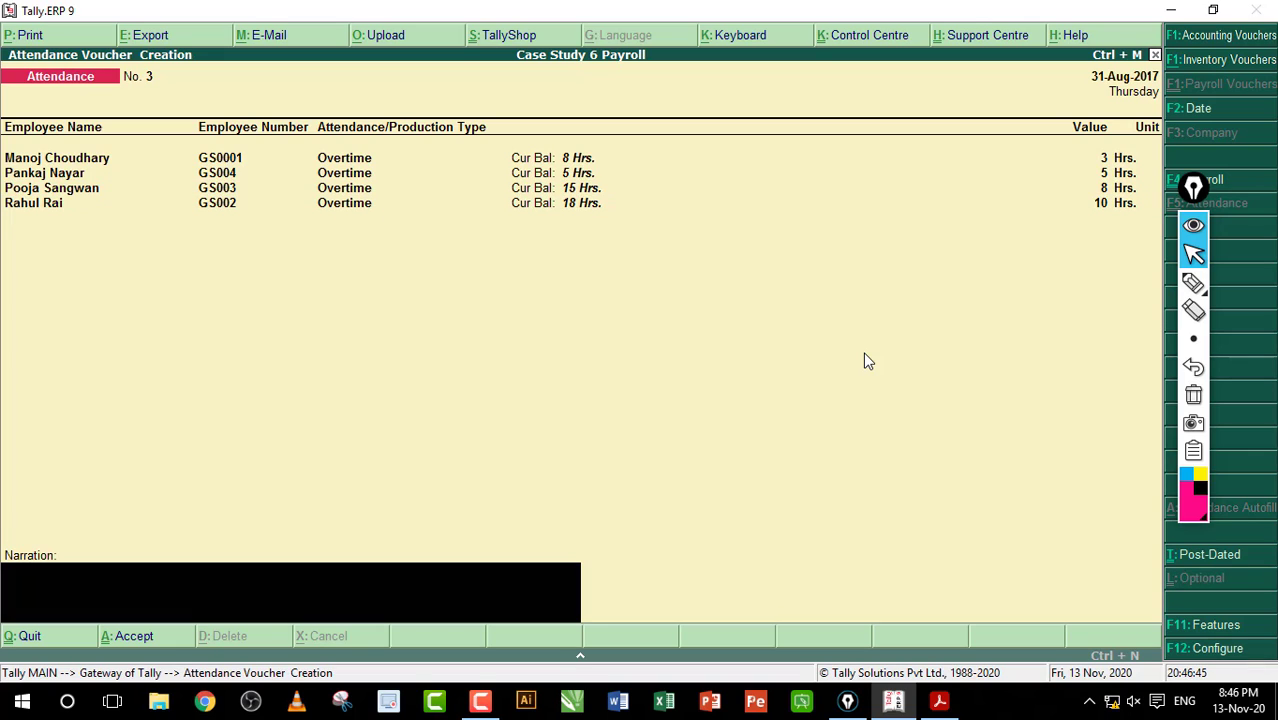
pyautogui.press('Return')
pyautogui.press('Return')
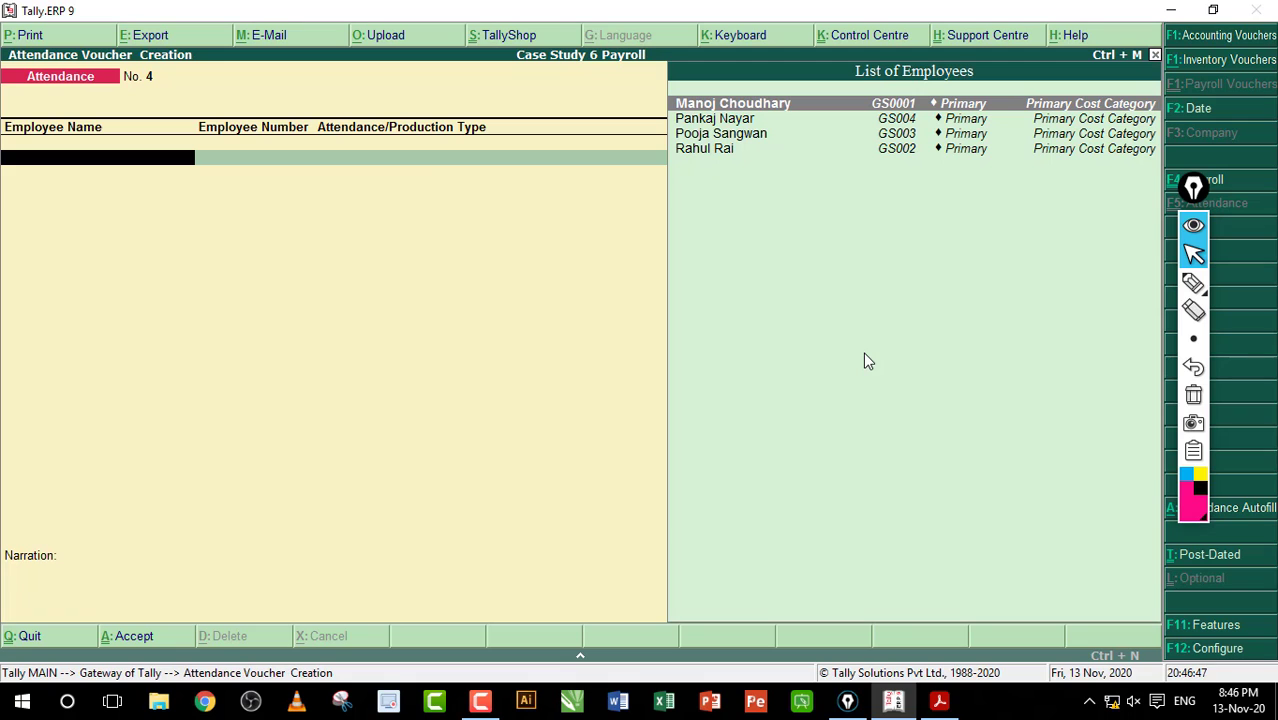
# Step: Scroll the workbook PDF to page 63, User Defined Salary Processing
pyautogui.click(939, 700)
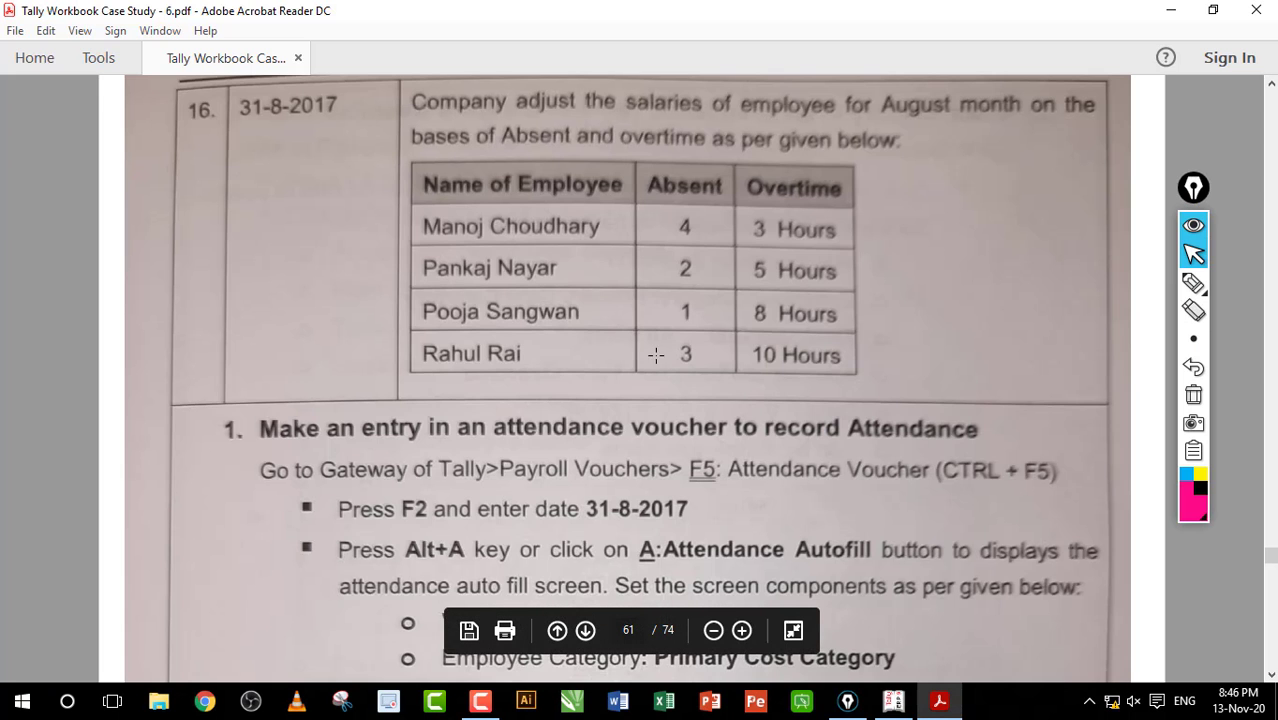
pyautogui.scroll(-15, 670, 293)
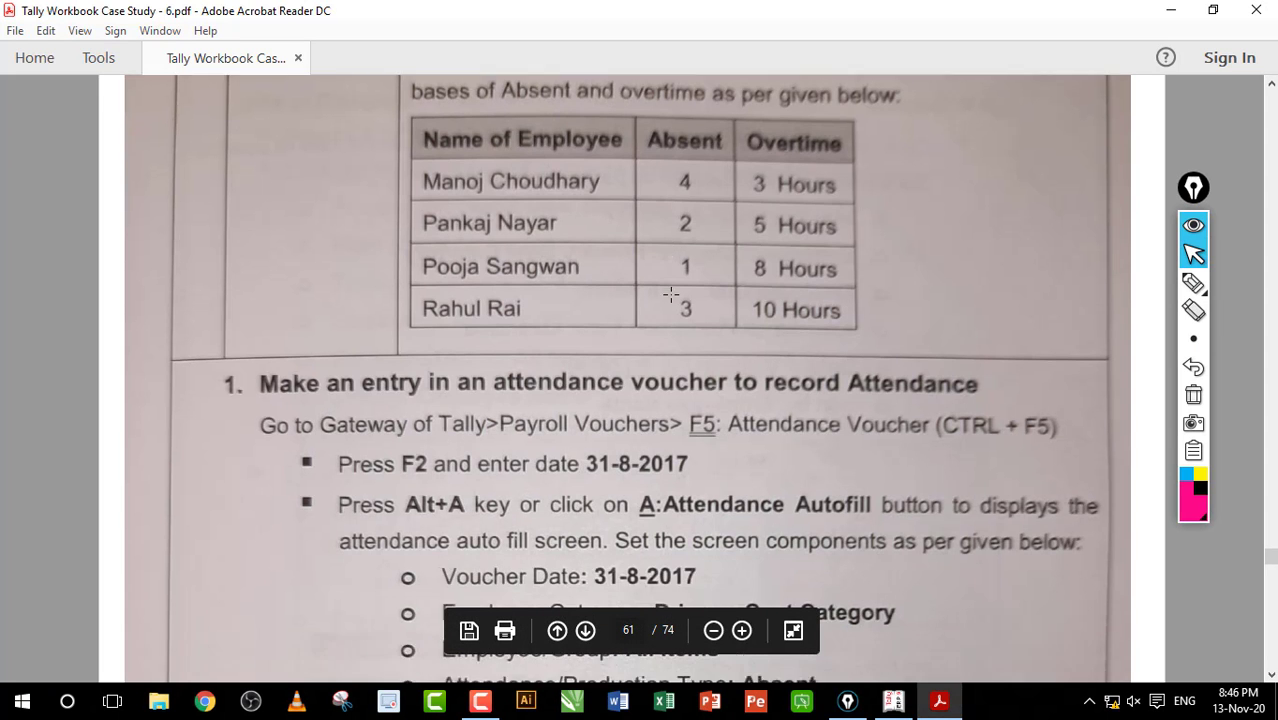
pyautogui.scroll(-15, 670, 293)
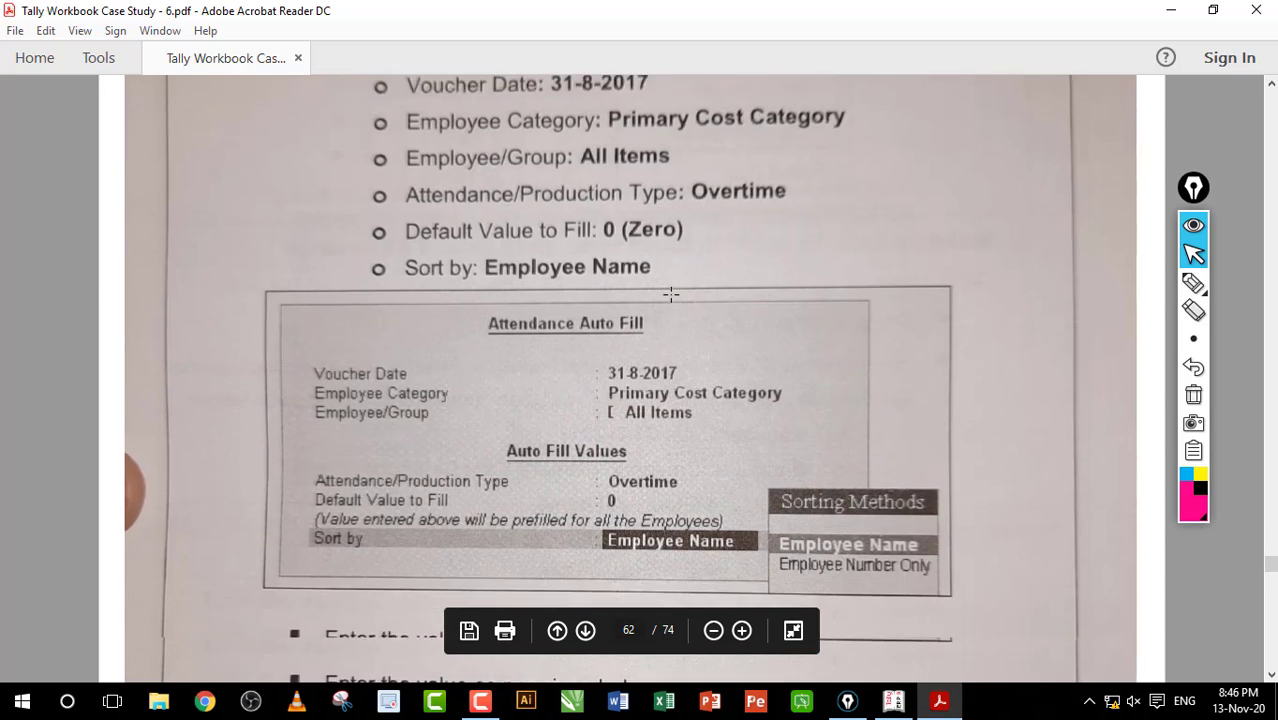
pyautogui.scroll(-5, 670, 293)
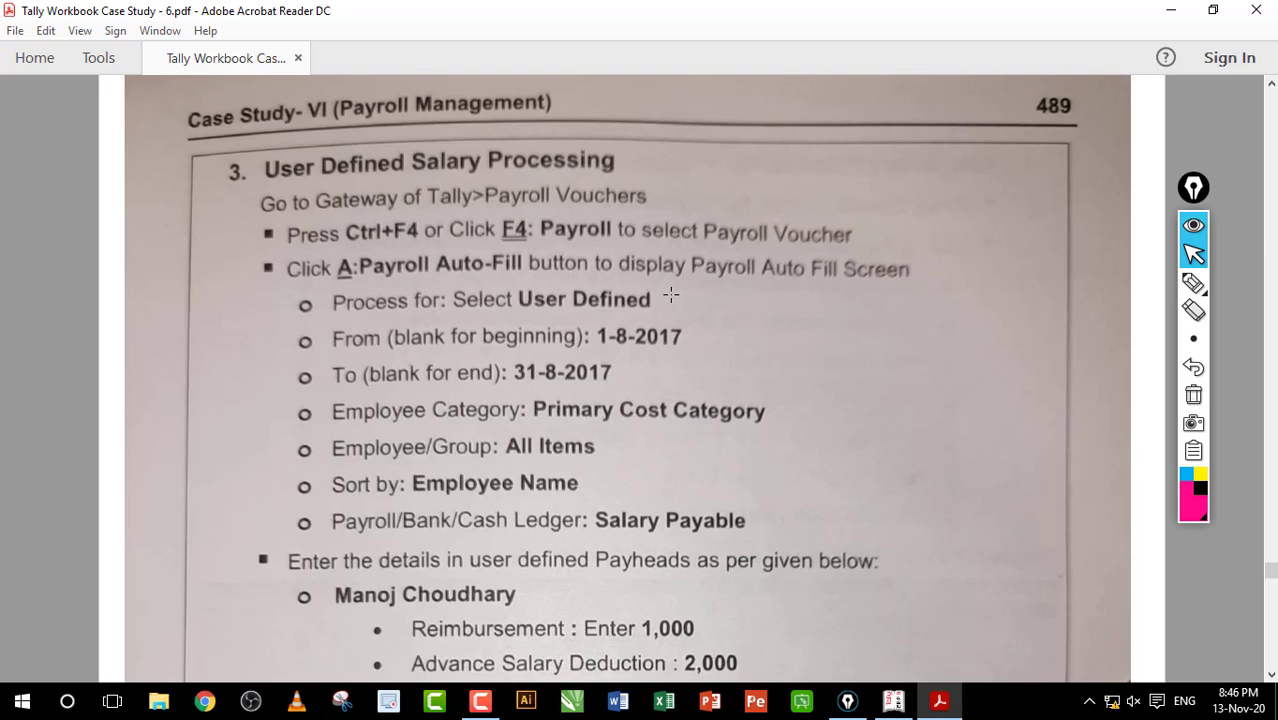
pyautogui.scroll(-3, 670, 293)
pyautogui.scroll(3, 670, 293)
# Step: Highlight the Payroll Vouchers path, its shortcut and the Payroll voucher selection text, then return to Tally
pyautogui.moveTo(486, 182); pyautogui.dragTo(650, 200)
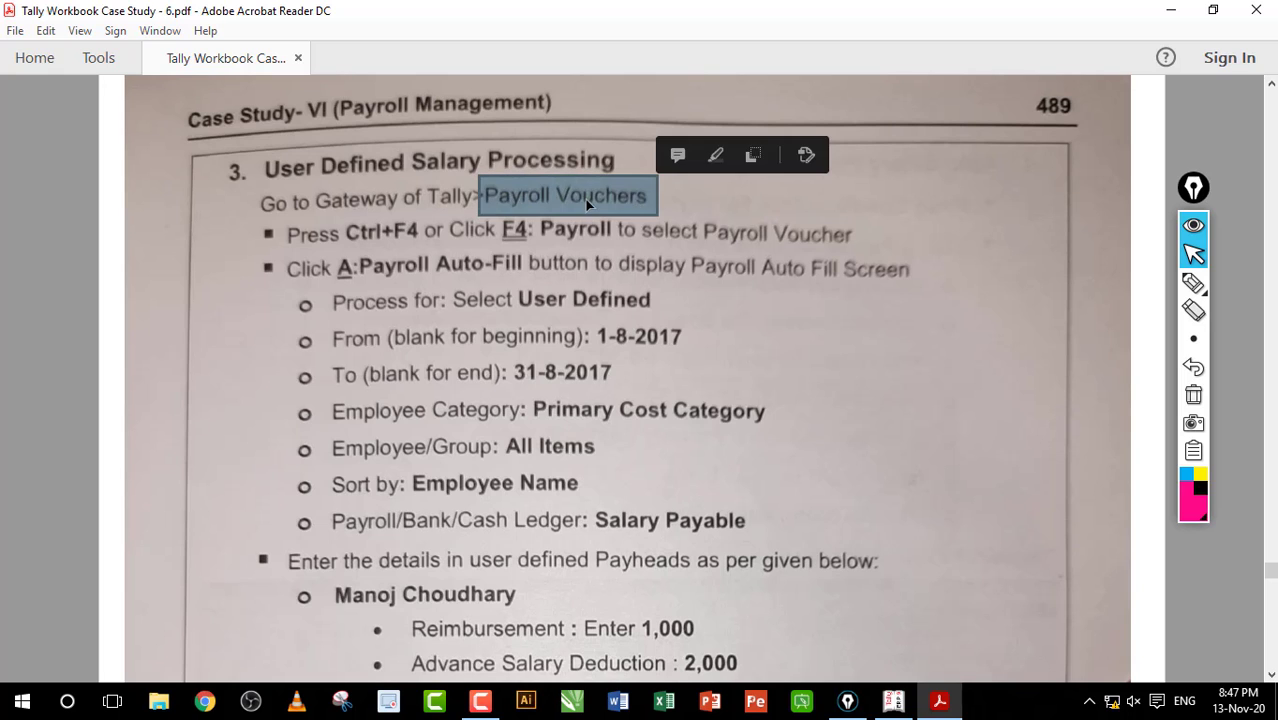
pyautogui.click(408, 231)
pyautogui.moveTo(372, 248); pyautogui.dragTo(422, 234)
pyautogui.click(525, 214)
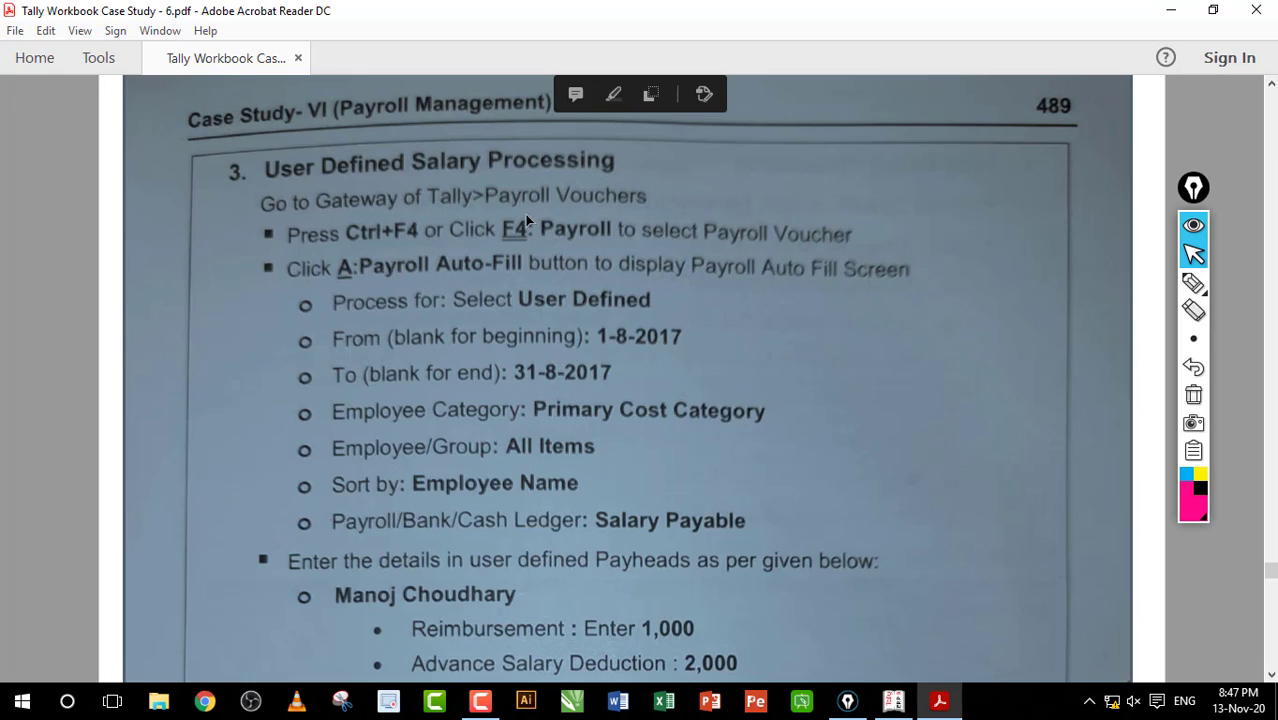
pyautogui.moveTo(514, 230); pyautogui.dragTo(628, 244)
pyautogui.click(628, 244)
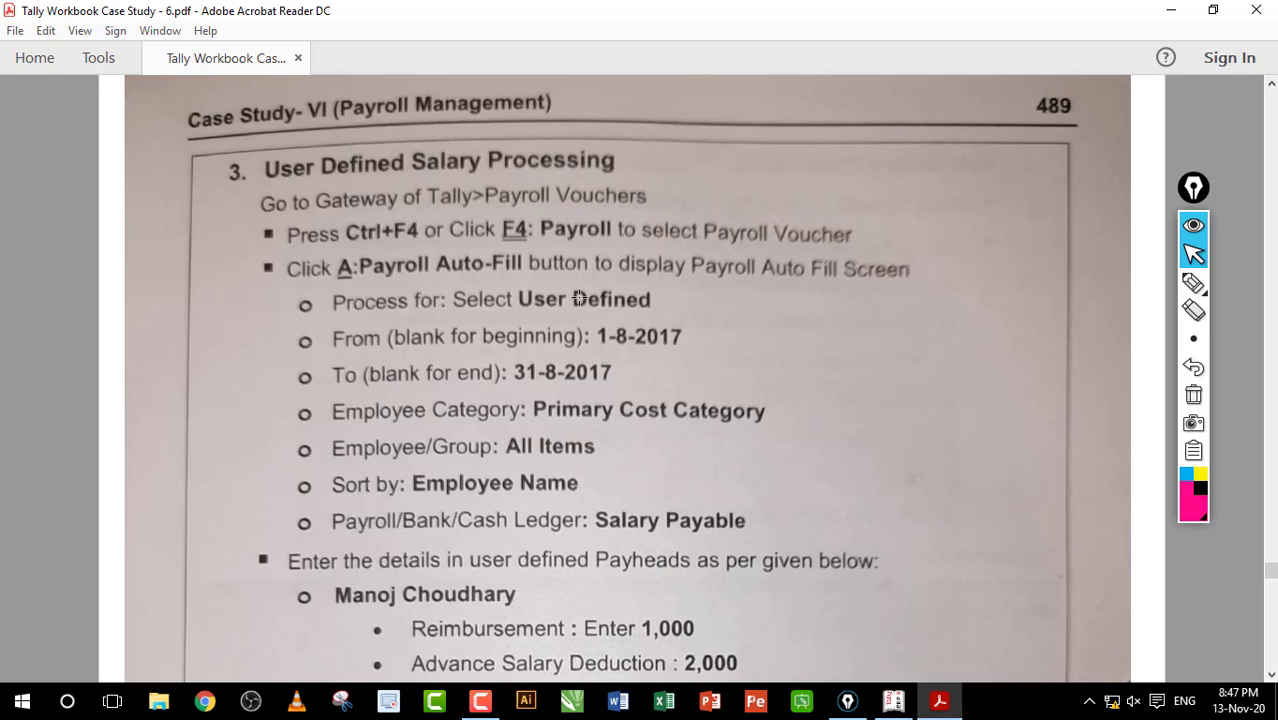
pyautogui.scroll(-2, 516, 285)
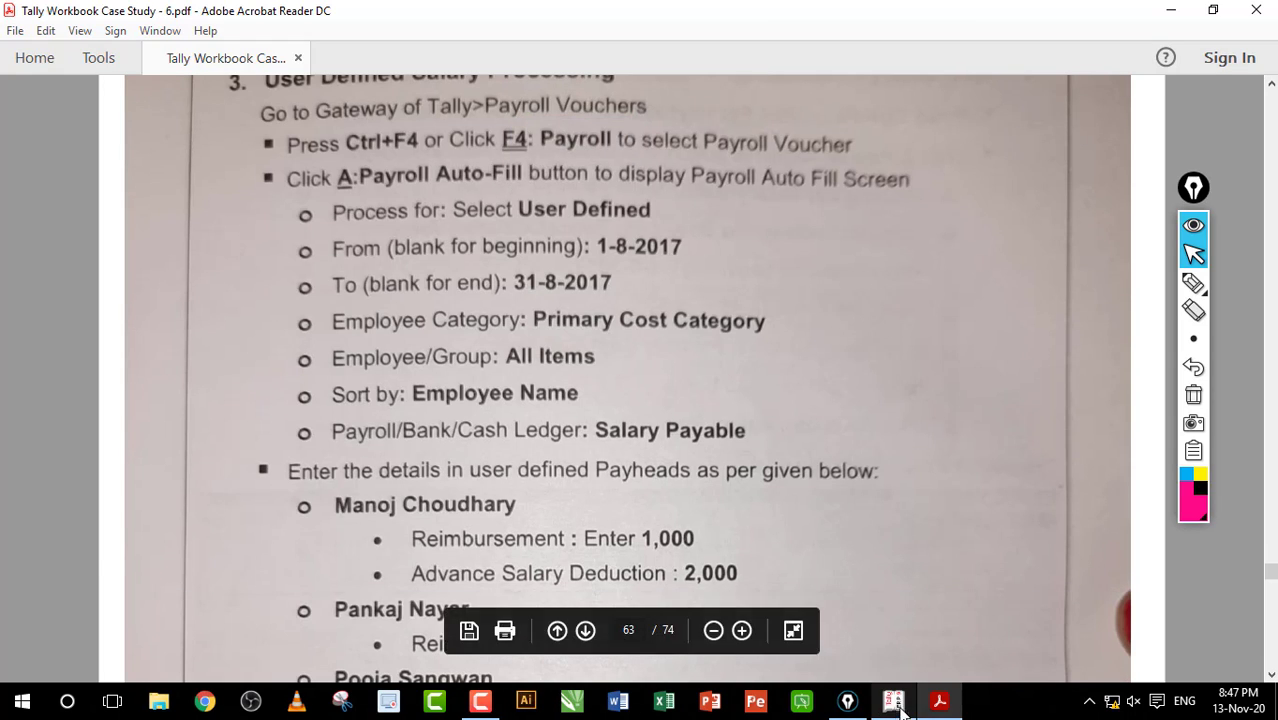
pyautogui.hotkey('alt', 'Tab')
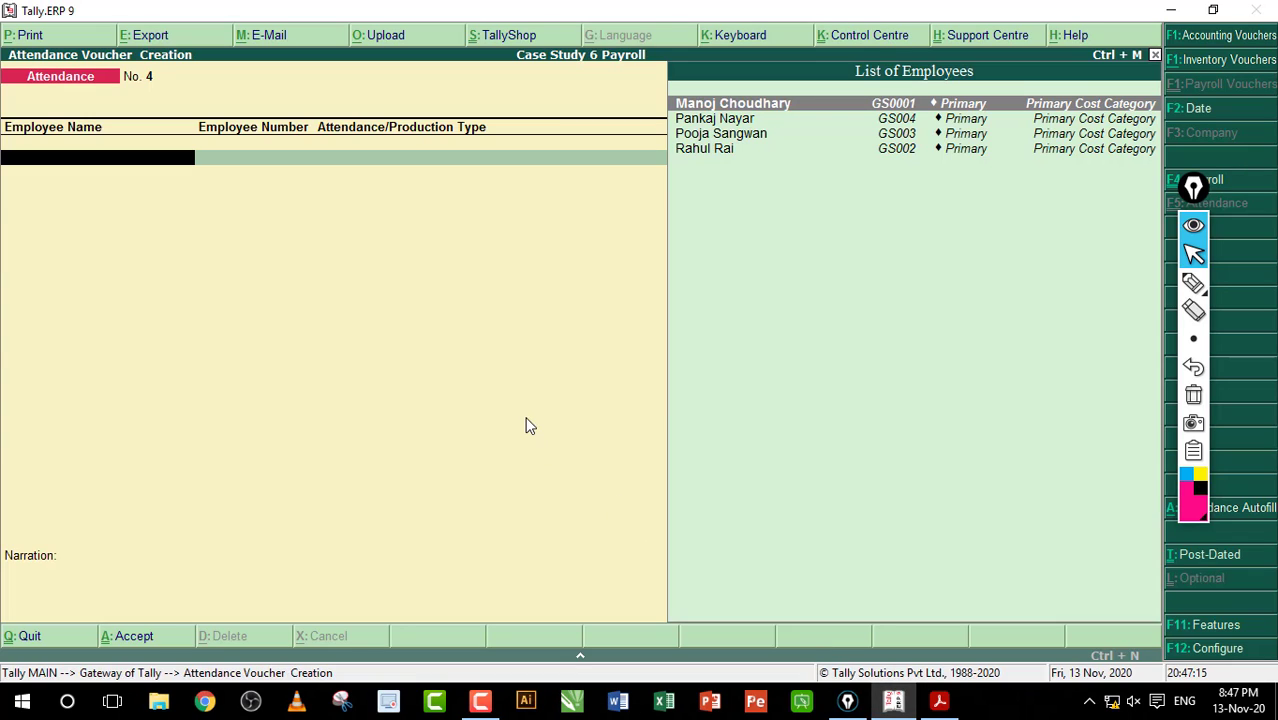
# Step: Start a new voucher and switch it to a Payroll voucher with Ctrl+F4
pyautogui.press('Escape')
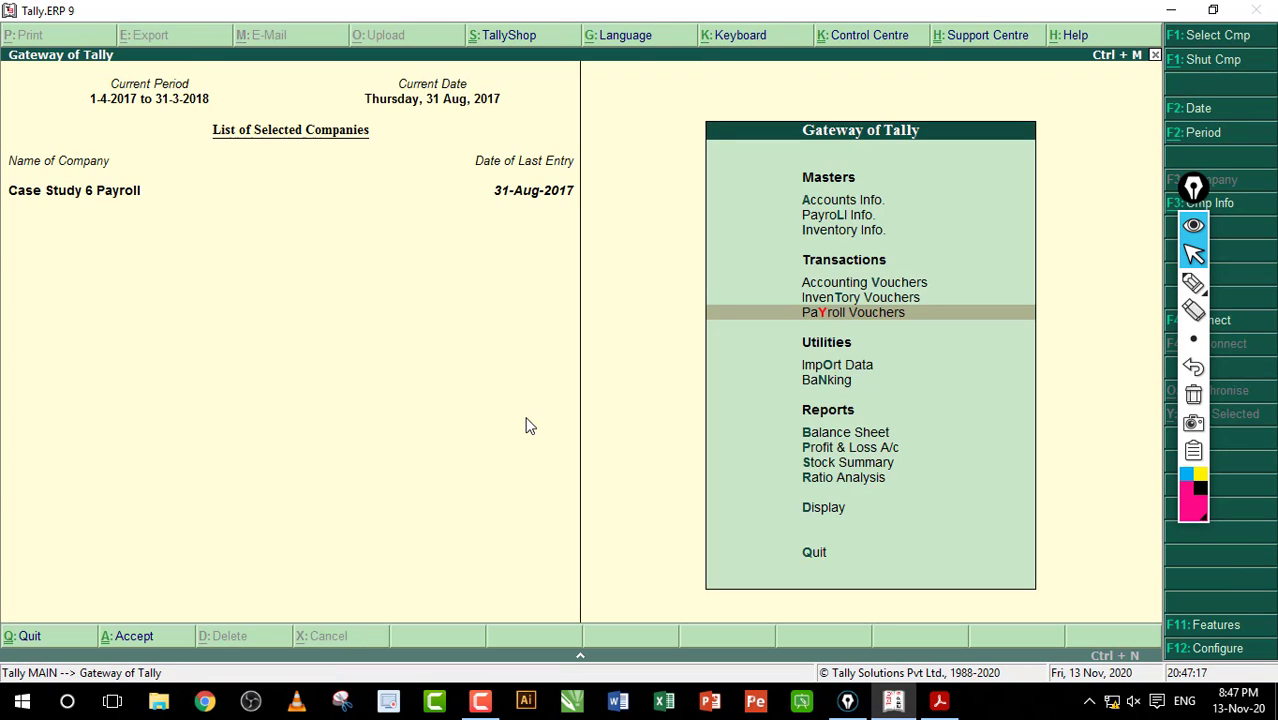
pyautogui.press('Return')
pyautogui.hotkey('ctrl', 'F4')
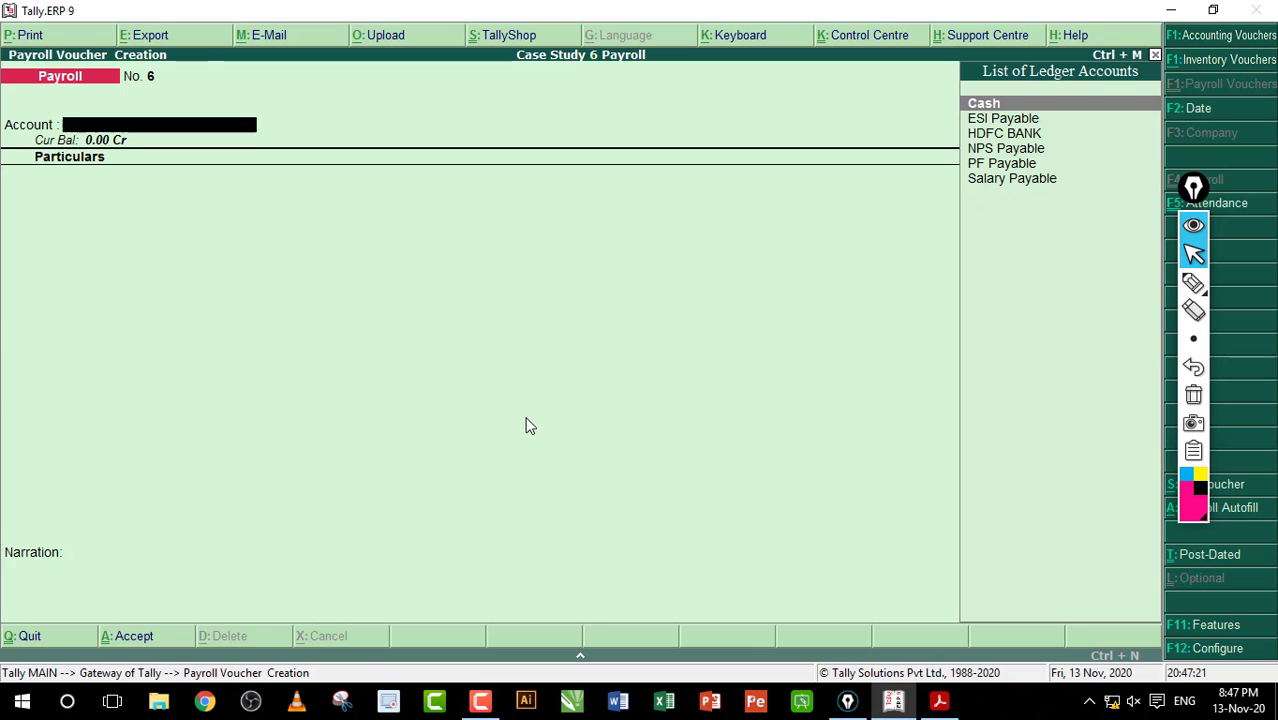
# Step: Autofill the payroll voucher with User Defined, 1-8-2017 to 31-8-2017, against Salary Payable
pyautogui.hotkey('alt', 'a')
pyautogui.press('Down')
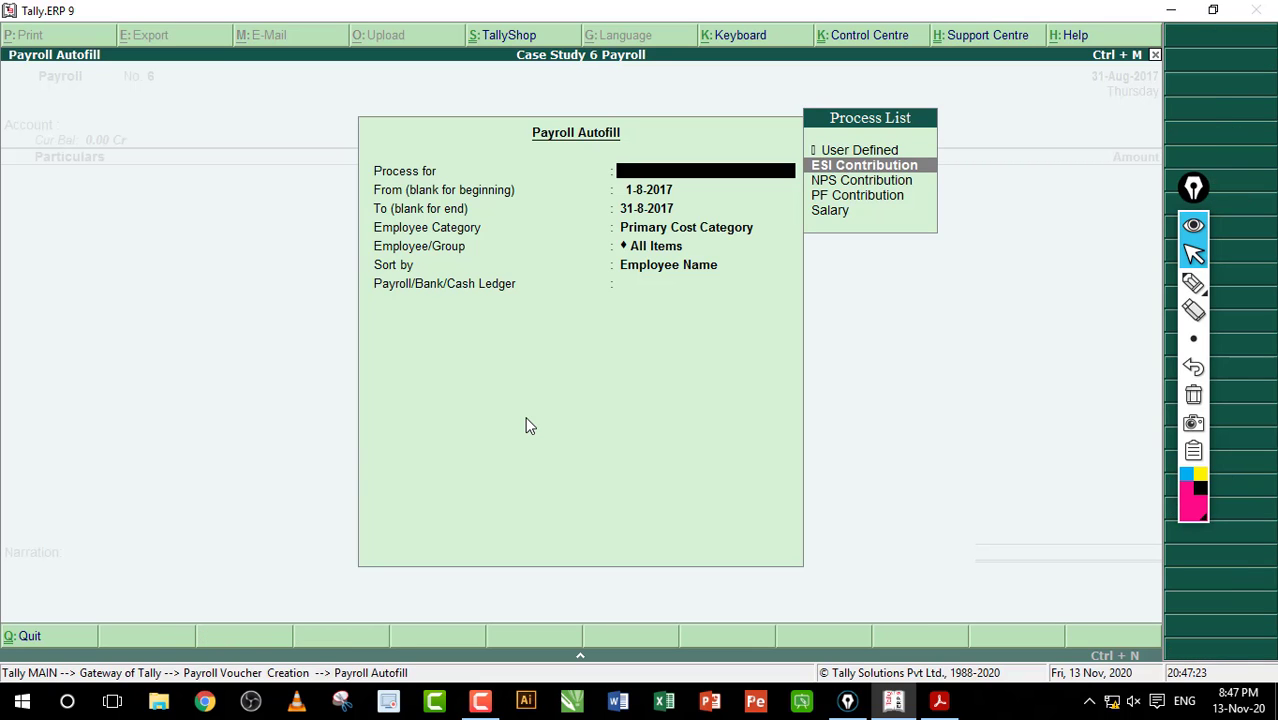
pyautogui.press('Up')
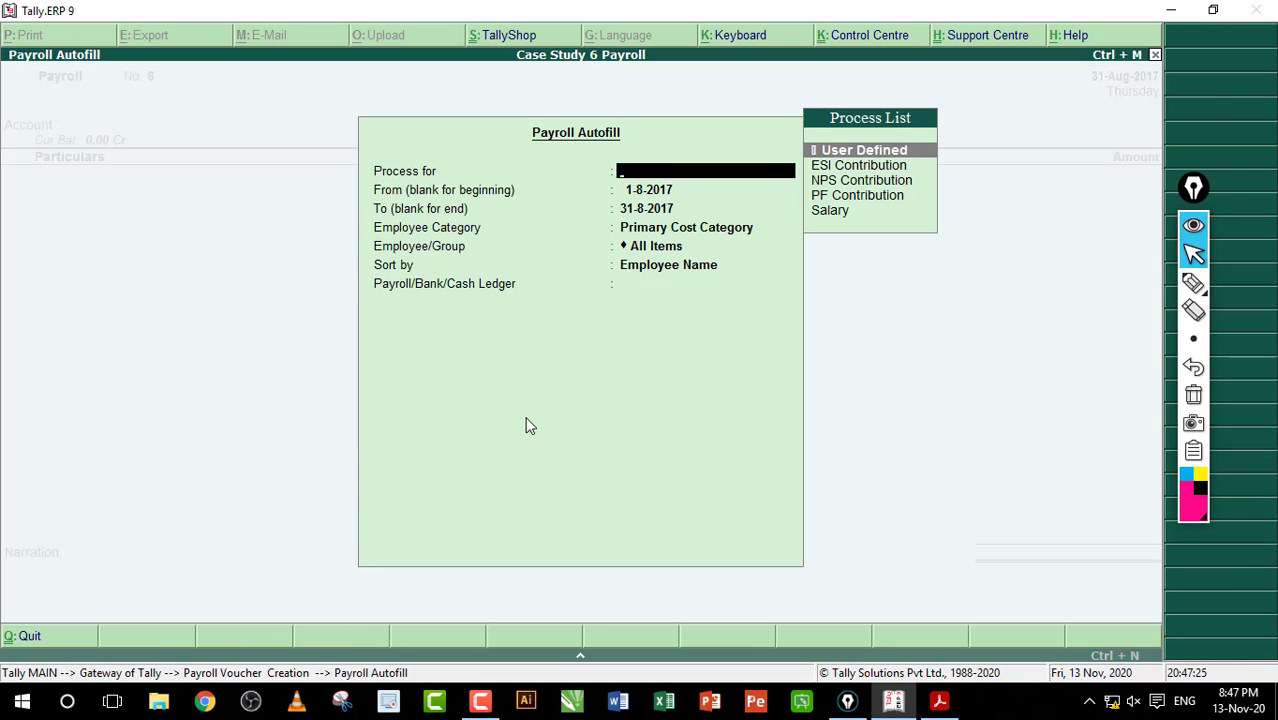
pyautogui.press('Return')
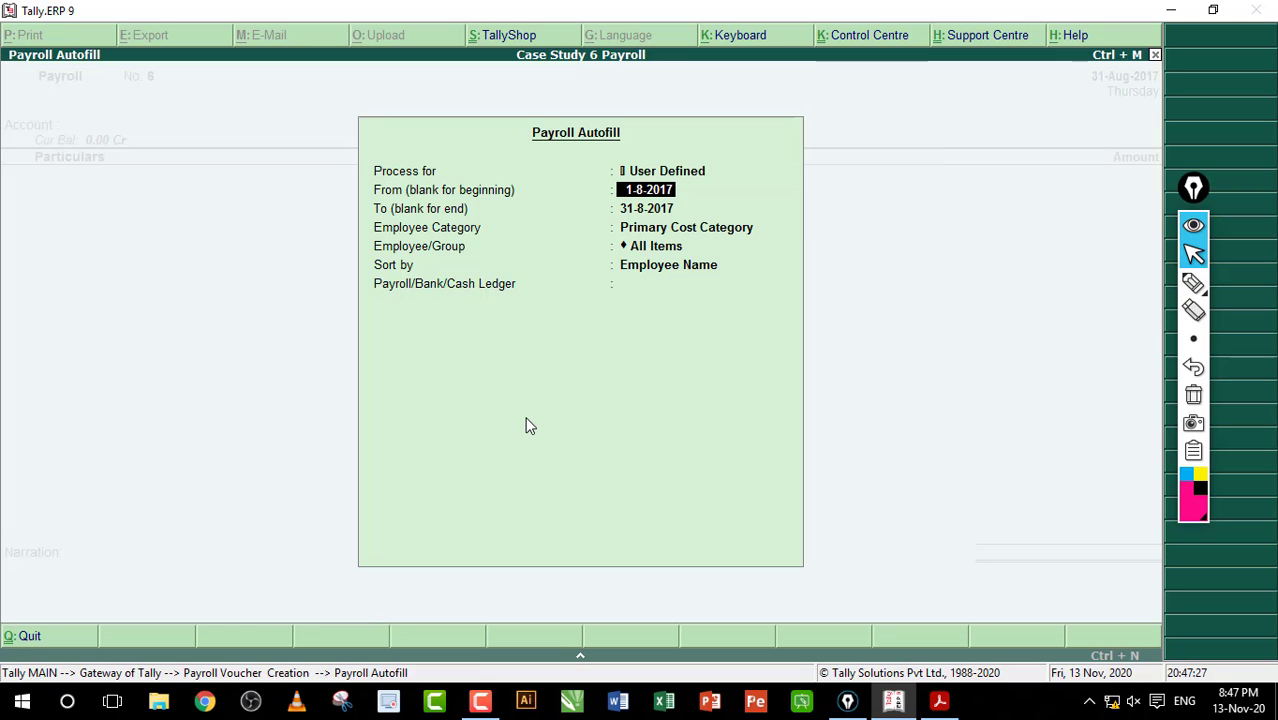
pyautogui.press('Return')
pyautogui.press('Return')
pyautogui.press('Return')
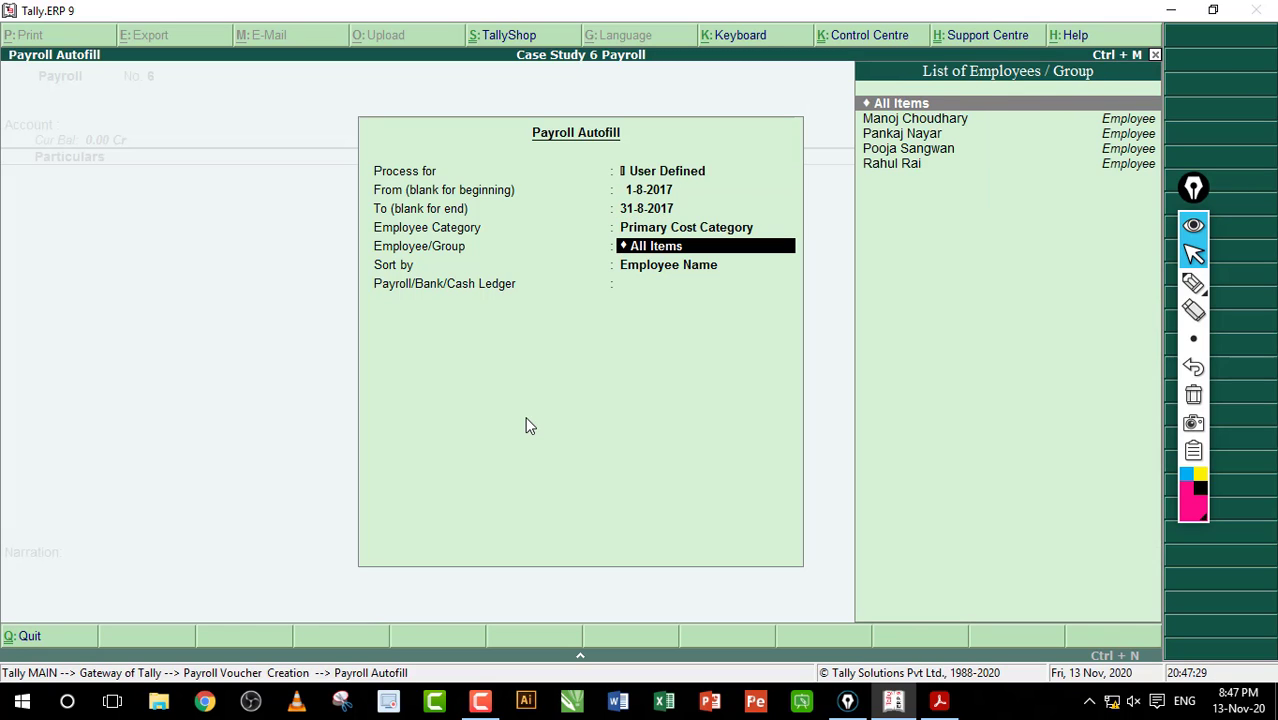
pyautogui.press('Return')
pyautogui.press('Return')
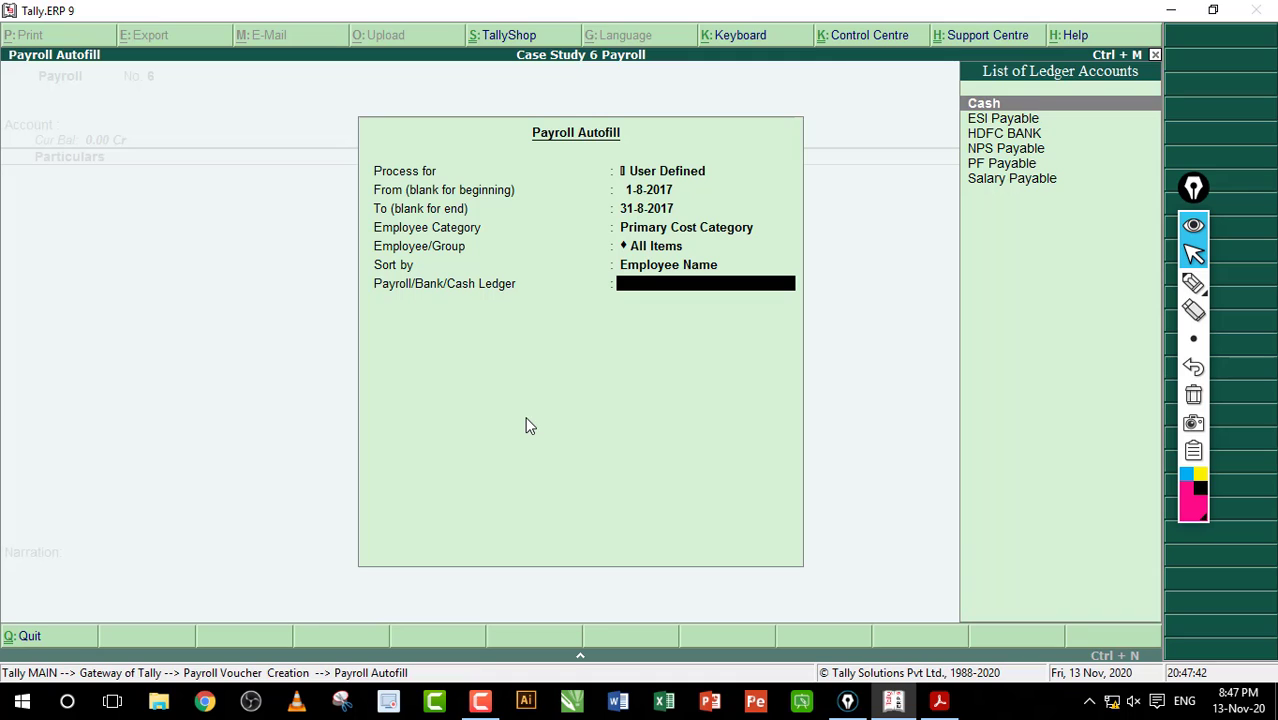
pyautogui.press('Down')
pyautogui.press('Down')
pyautogui.press('Down')
pyautogui.press('Down')
pyautogui.press('Down')
pyautogui.press('Return')
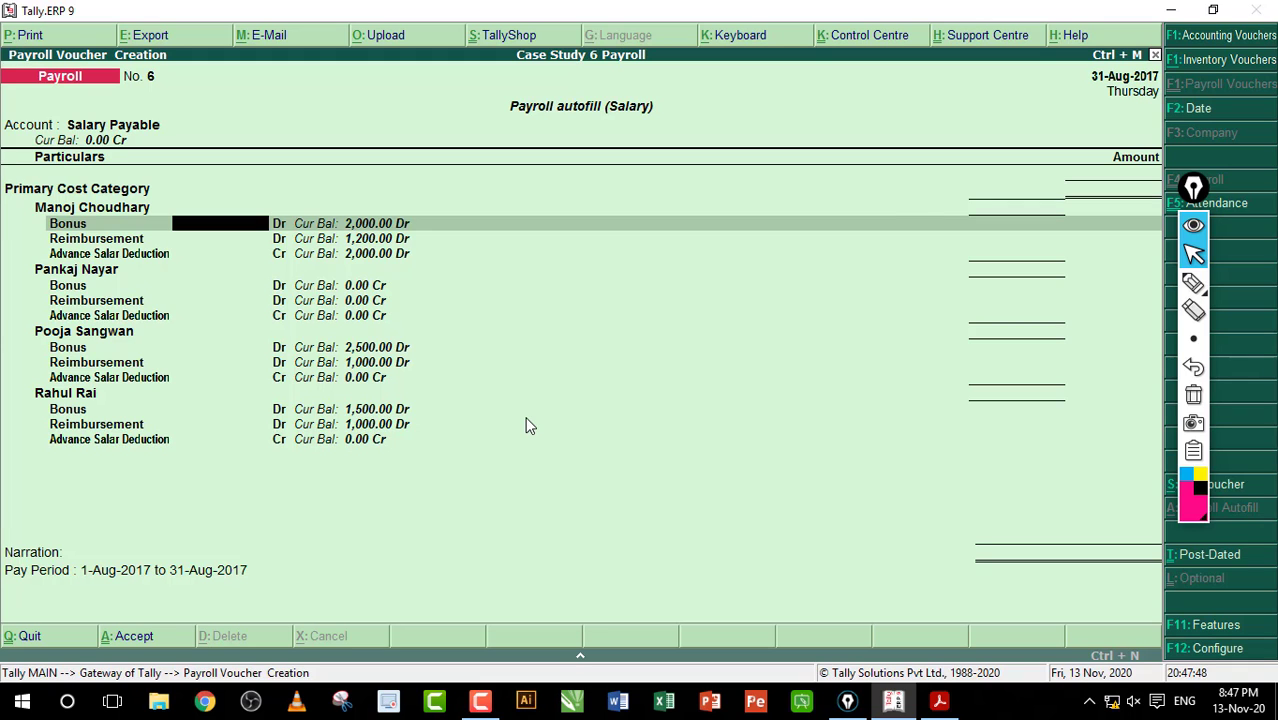
pyautogui.press('Return')
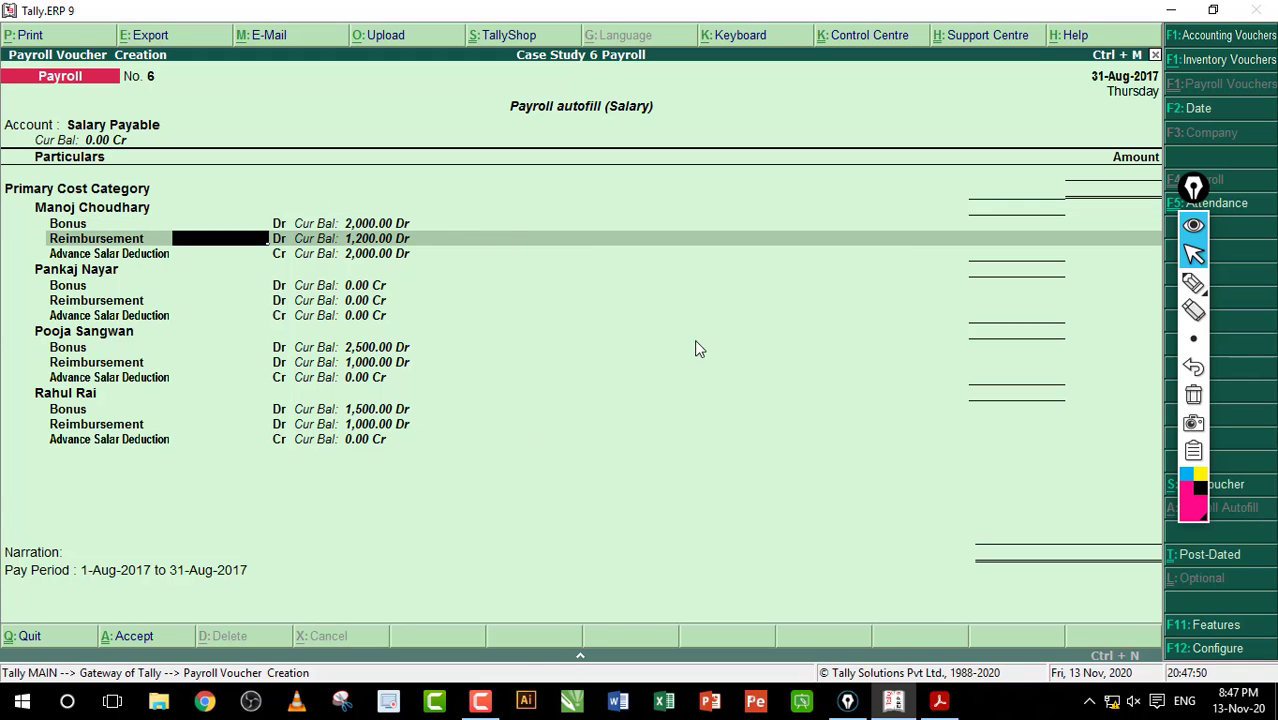
pyautogui.click(939, 700)
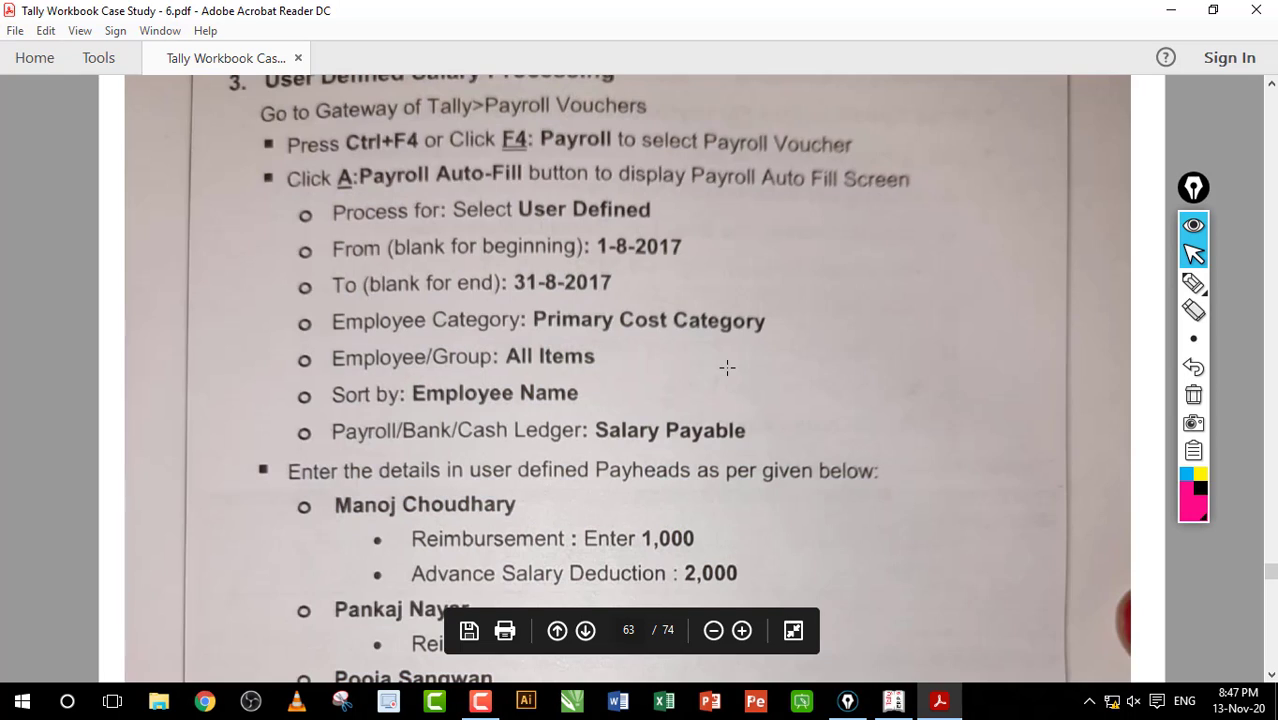
pyautogui.scroll(-5, 727, 368)
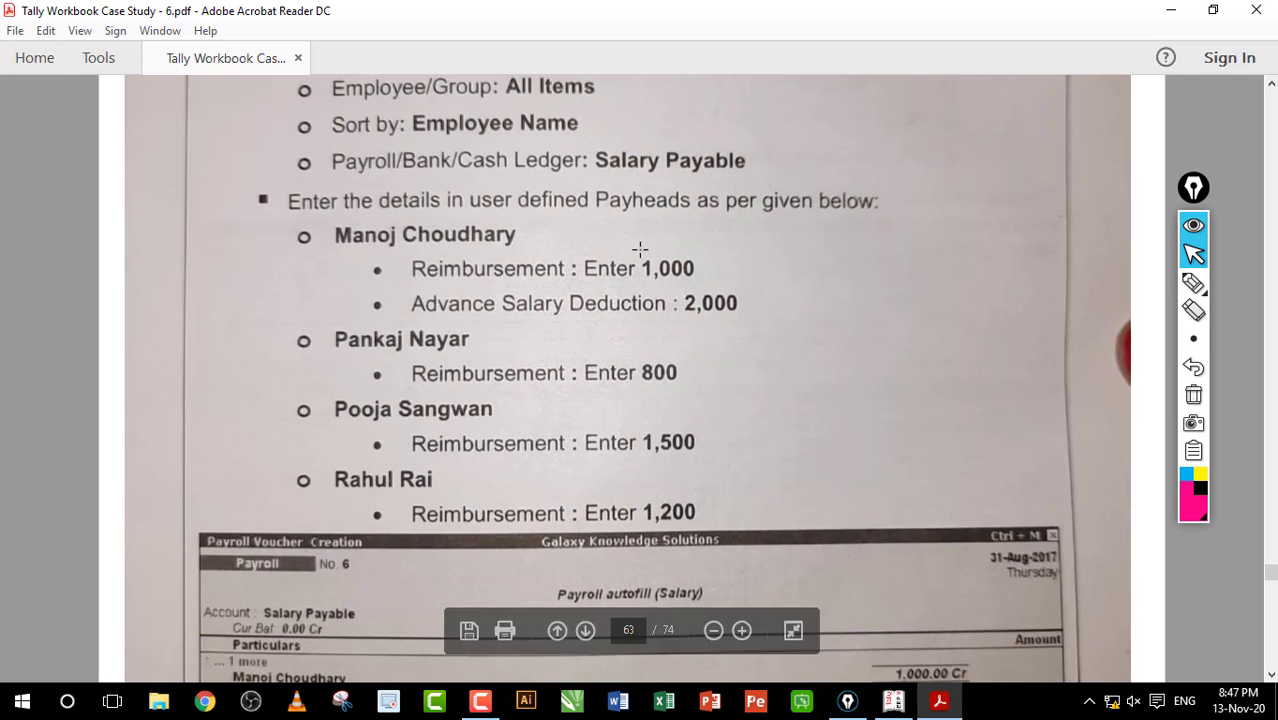
pyautogui.moveTo(631, 253); pyautogui.dragTo(726, 284)
pyautogui.click(588, 308)
pyautogui.click(600, 290)
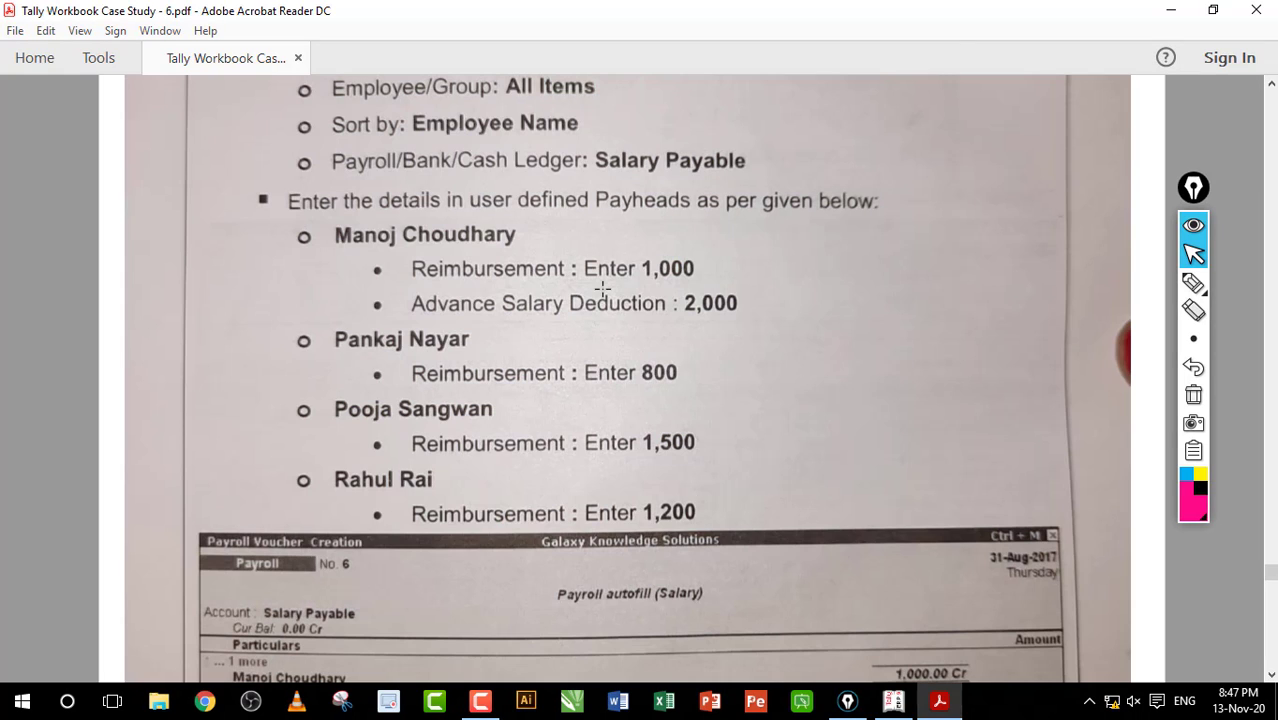
pyautogui.click(1193, 283)
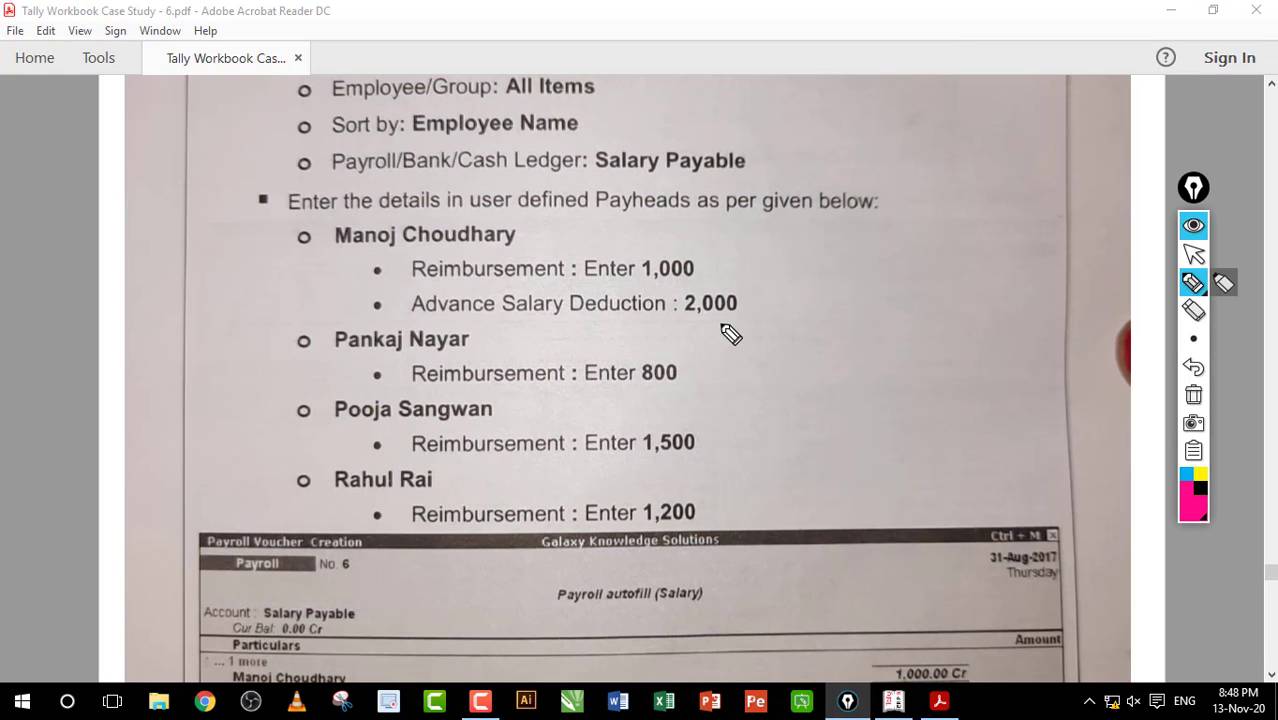
pyautogui.moveTo(486, 320); pyautogui.dragTo(756, 334)
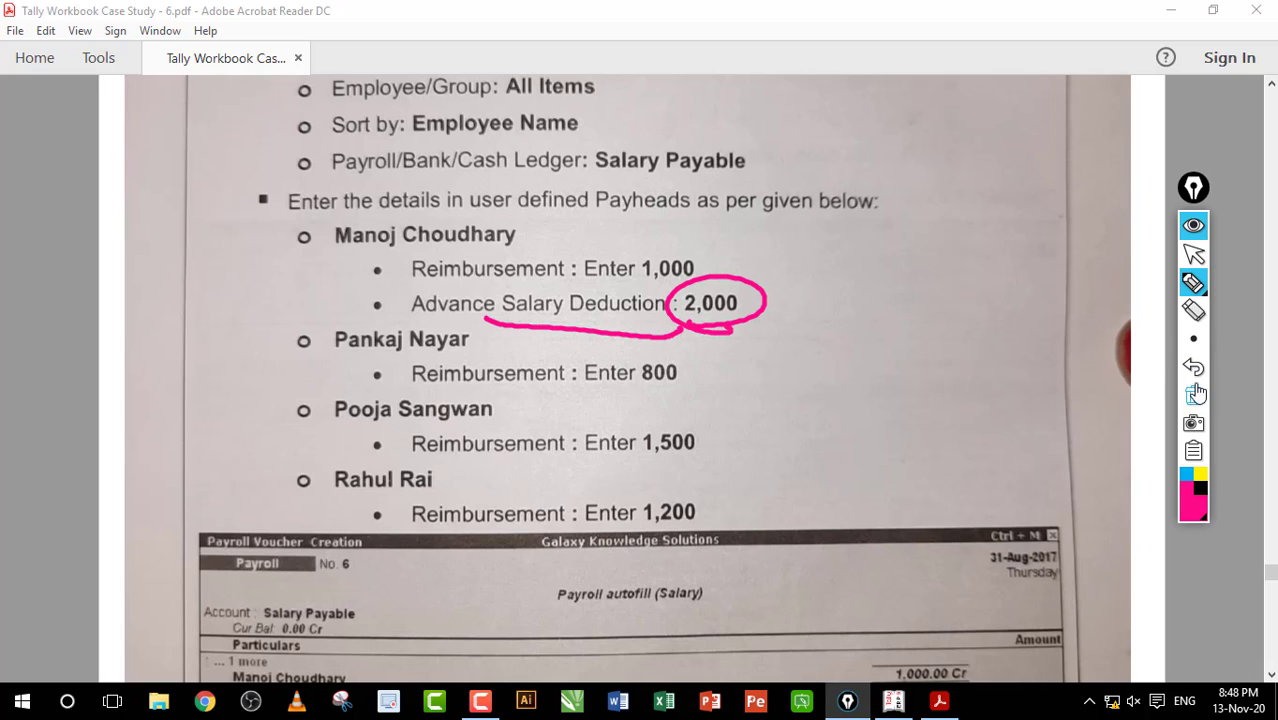
pyautogui.click(1193, 395)
pyautogui.click(1193, 254)
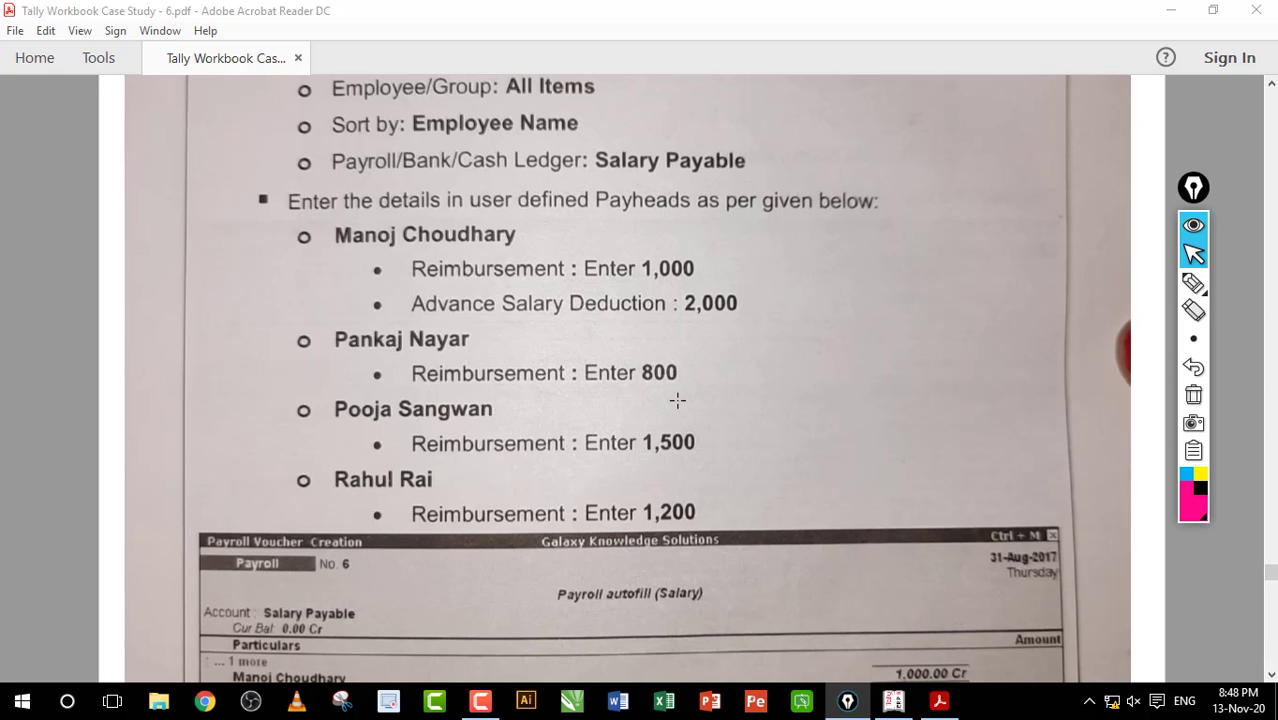
pyautogui.hotkey('alt', 'Tab')
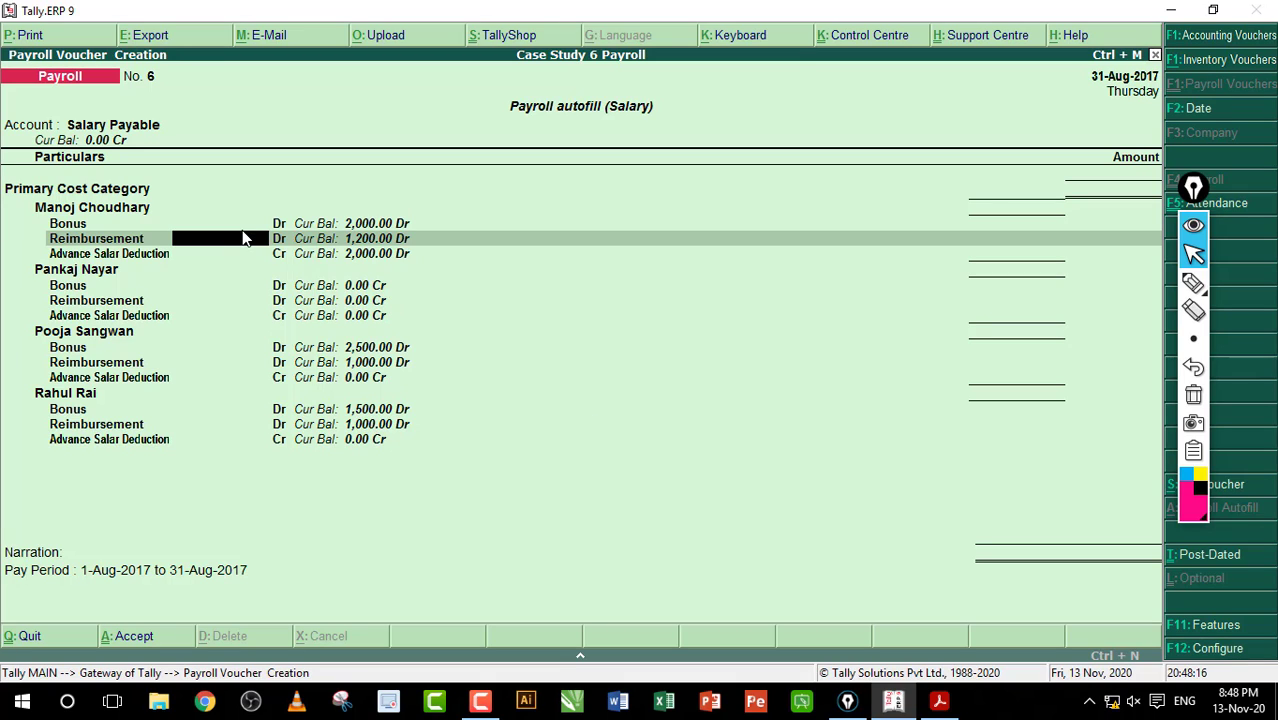
# Step: Enter reimbursement 1,000 with a 2,000 advance deduction, then reimbursements 800, 1,500 and 1,200
pyautogui.write('1000')
pyautogui.press('Return')
pyautogui.write('2000')
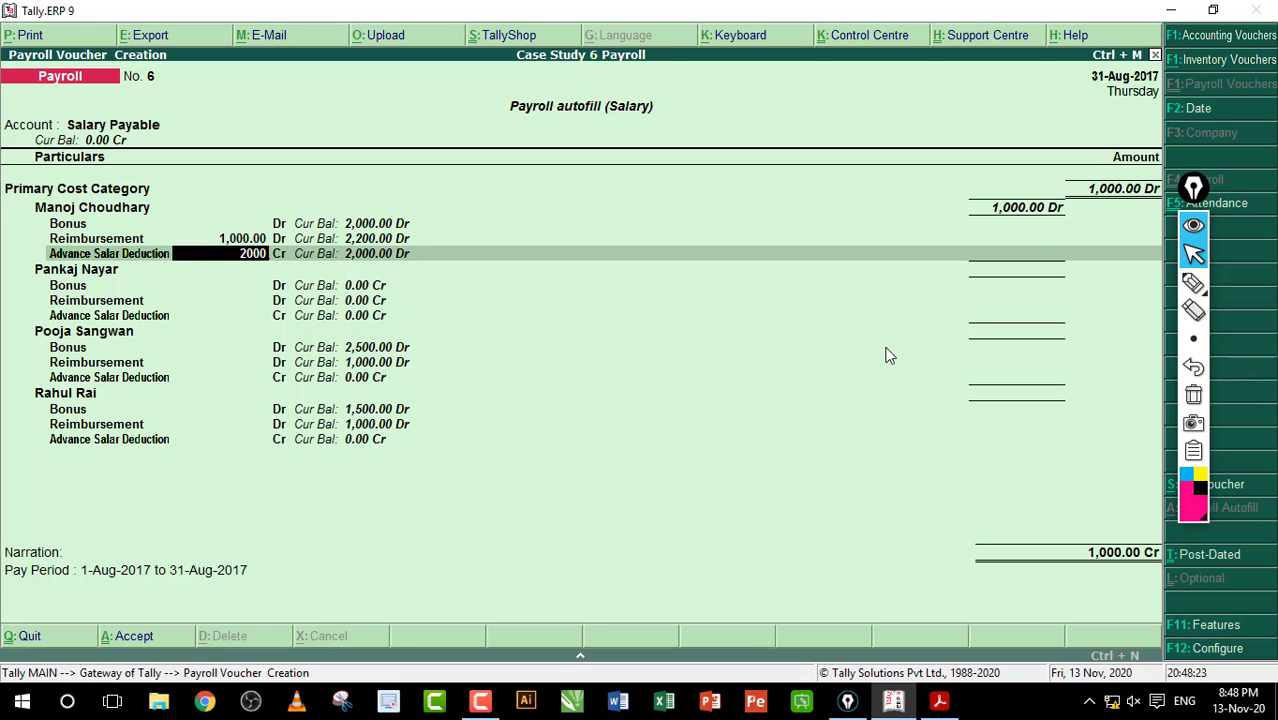
pyautogui.press('Return')
pyautogui.press('Return')
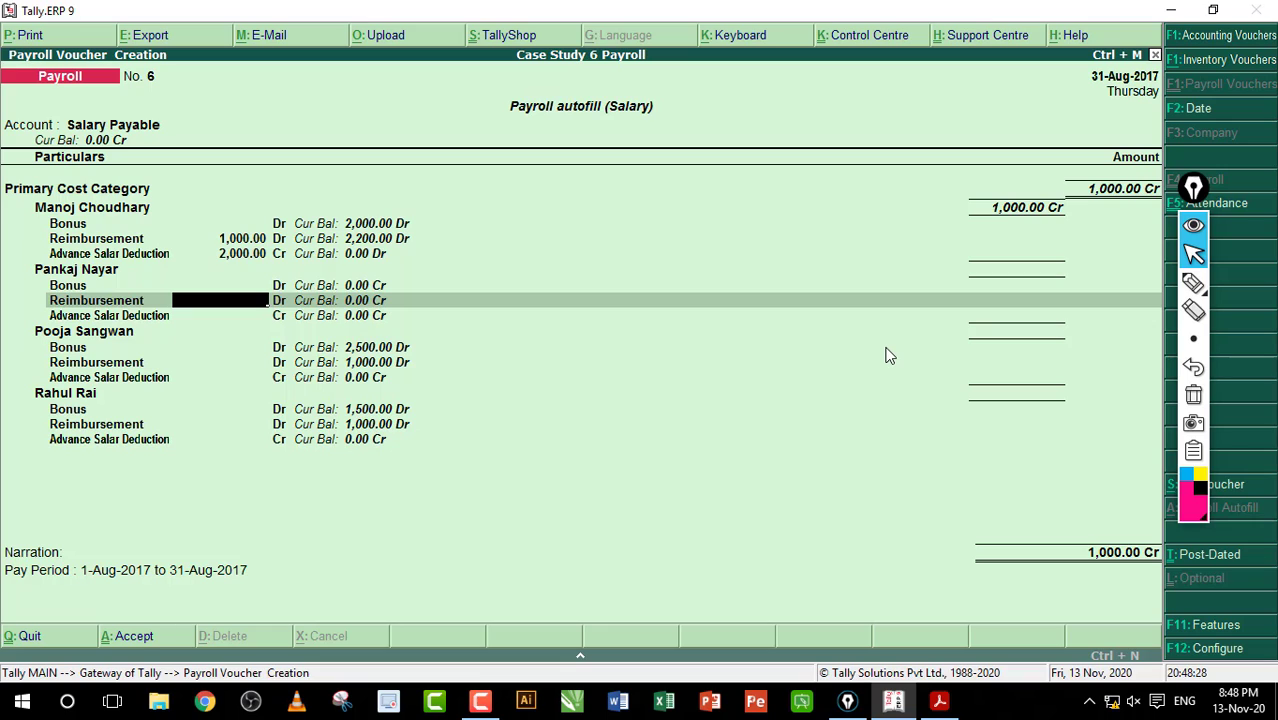
pyautogui.write('800')
pyautogui.press('Return')
pyautogui.press('Return')
pyautogui.press('Return')
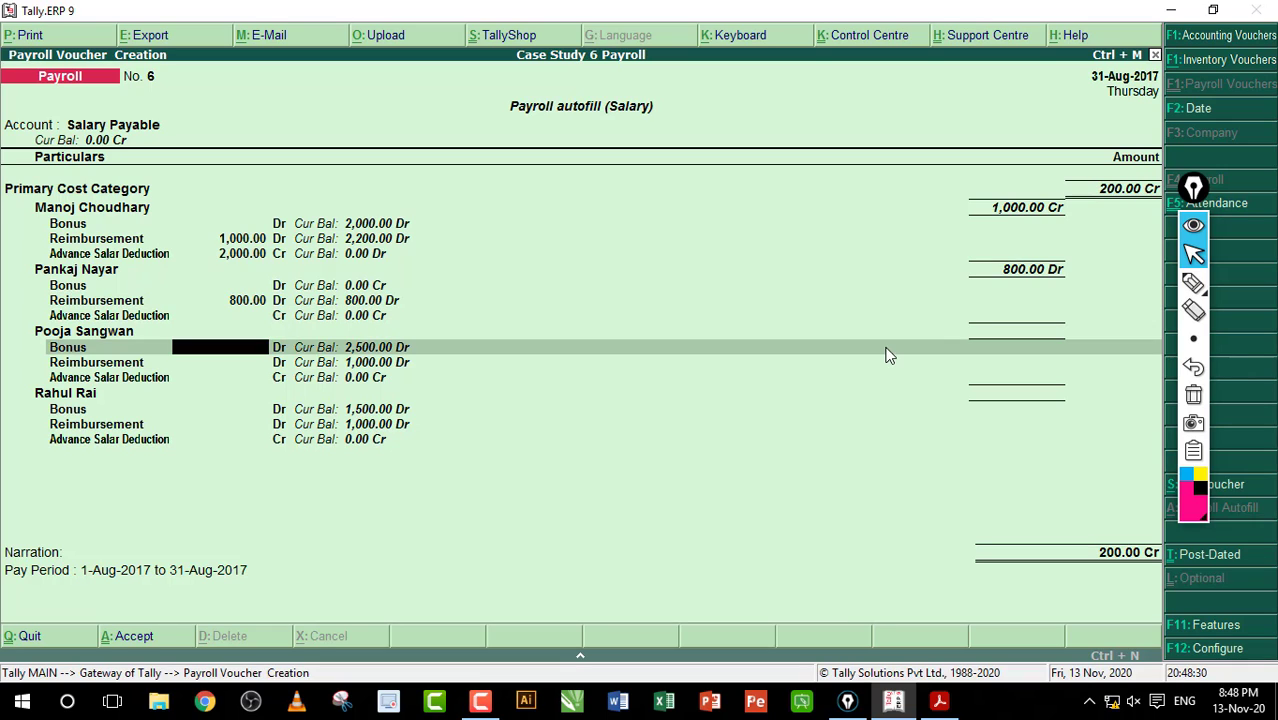
pyautogui.write('1,500')
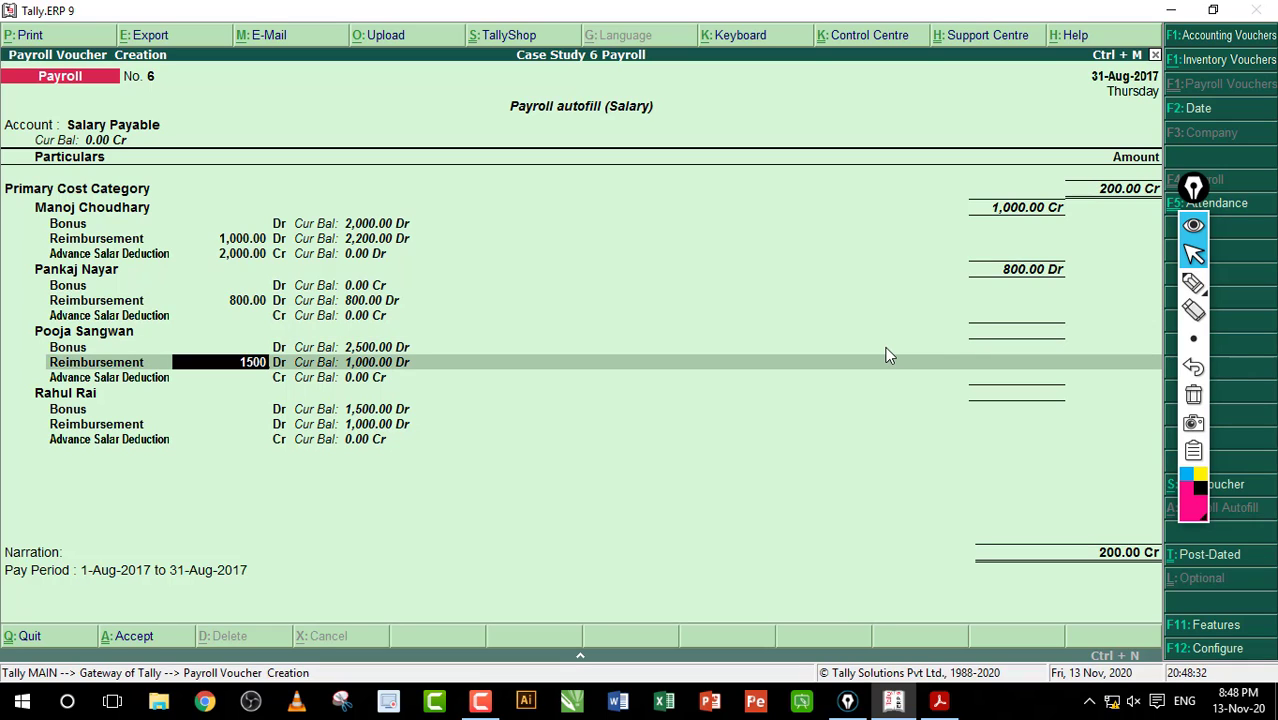
pyautogui.press('Return')
pyautogui.press('Return')
pyautogui.press('Return')
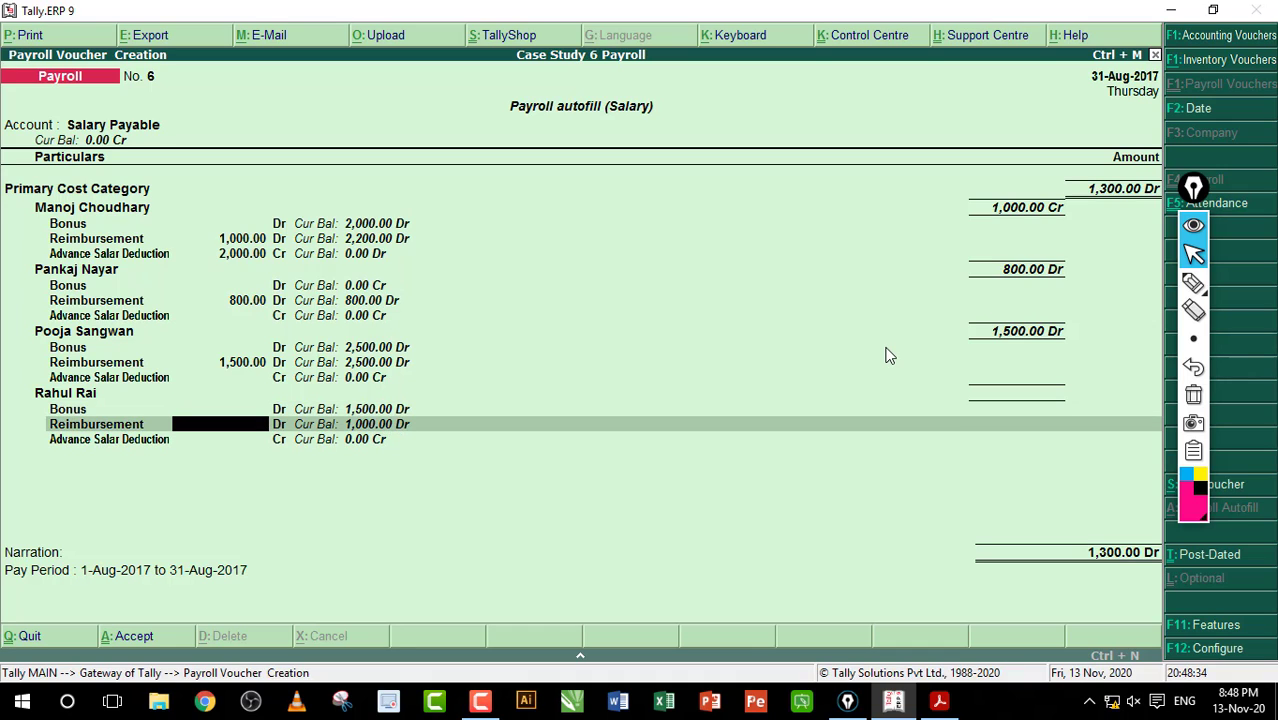
pyautogui.write('1200')
pyautogui.press('Return')
pyautogui.press('Return')
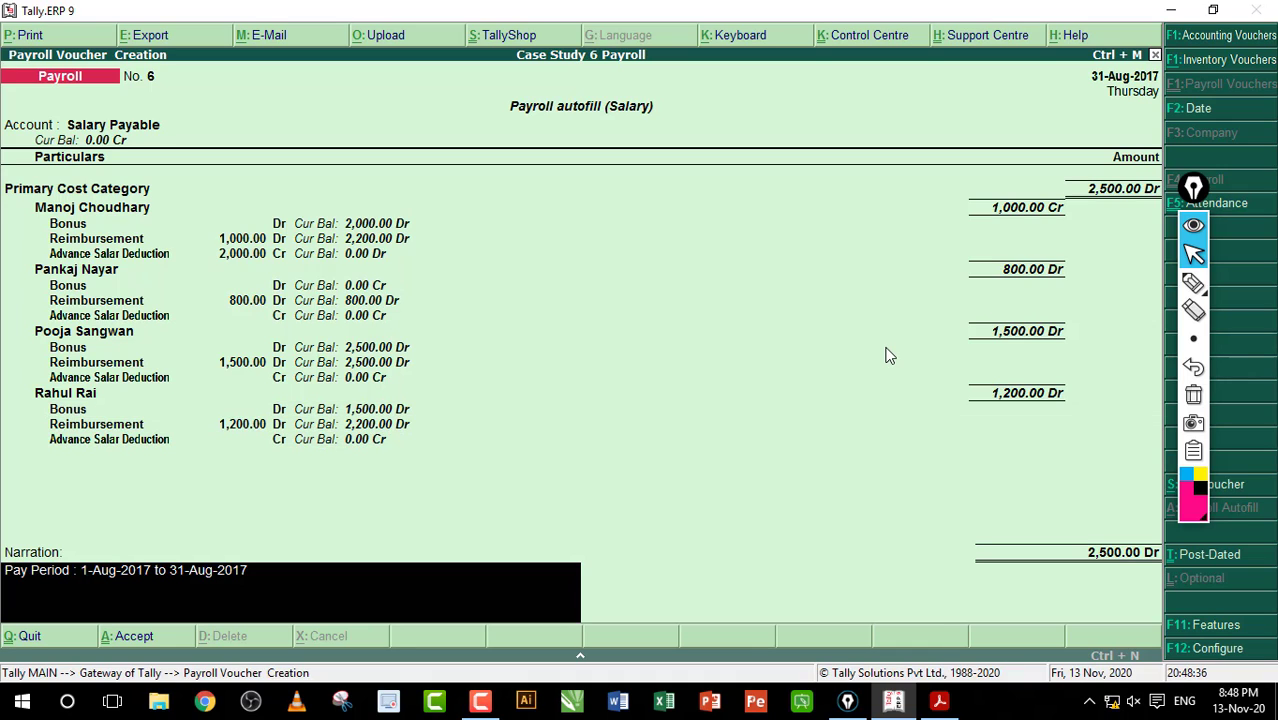
pyautogui.press('Return')
pyautogui.press('Return')
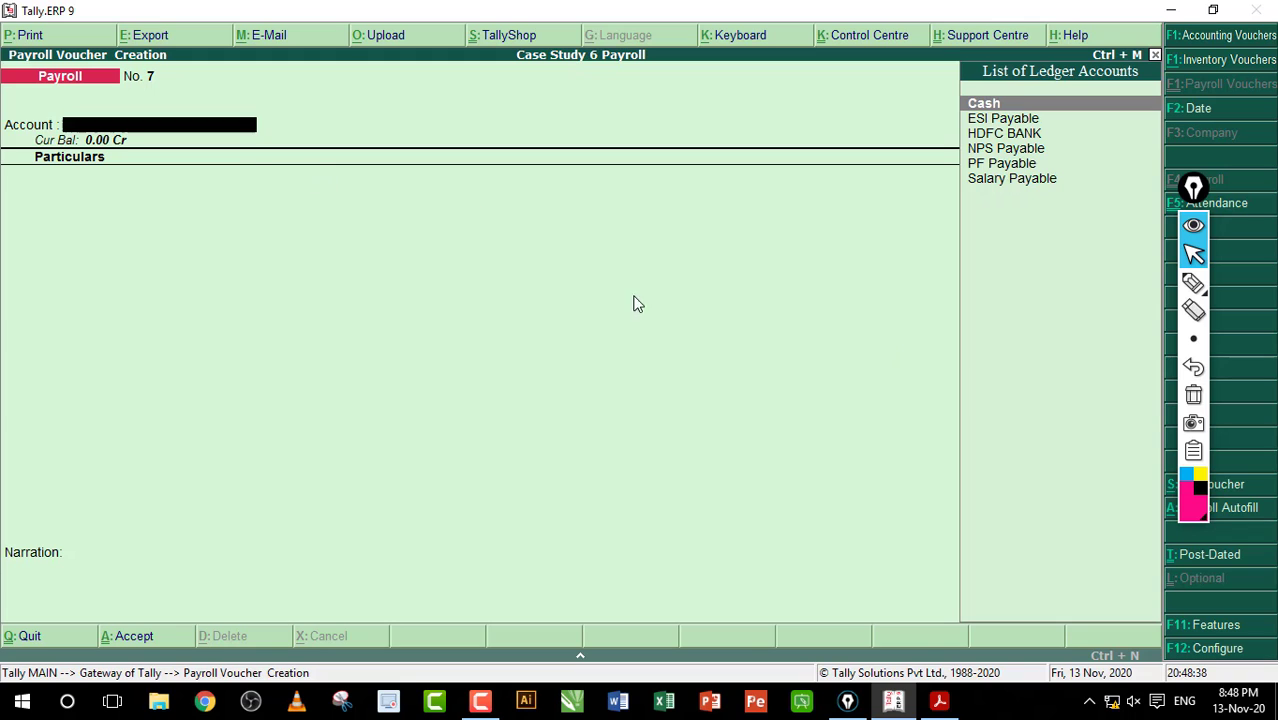
# Step: Review the workbook's Auto Salary Processing, marking the Salary option, then open Payroll Autofill in Tally
pyautogui.click(940, 702)
pyautogui.scroll(4, 749, 451)
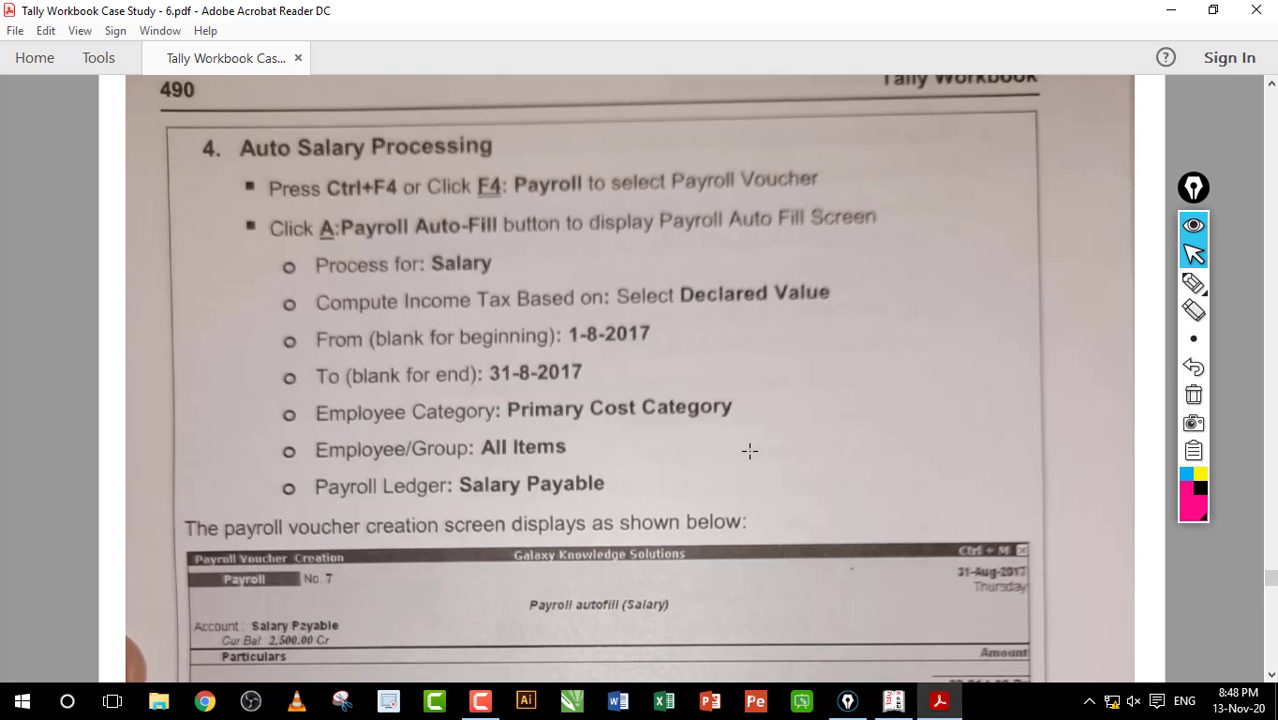
pyautogui.scroll(-2, 749, 451)
pyautogui.scroll(2, 749, 451)
pyautogui.moveTo(420, 247); pyautogui.dragTo(511, 279)
pyautogui.click(484, 261)
pyautogui.click(893, 701)
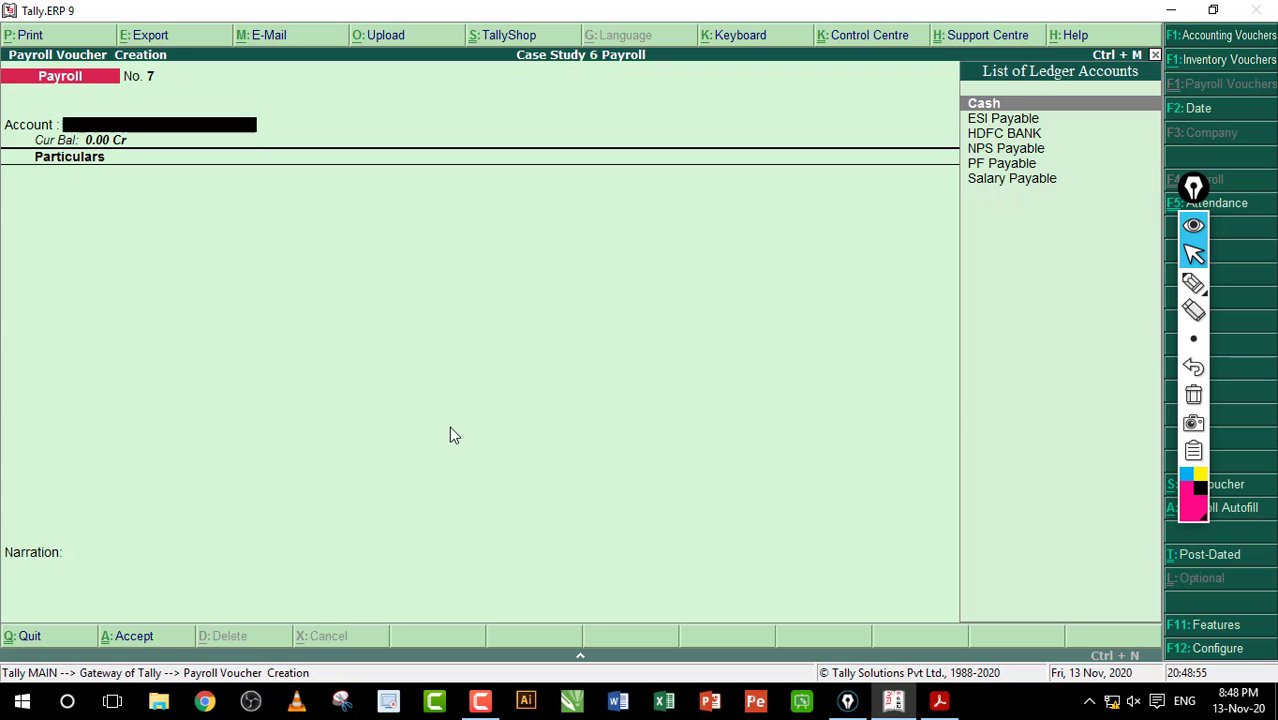
pyautogui.hotkey('alt', 'a')
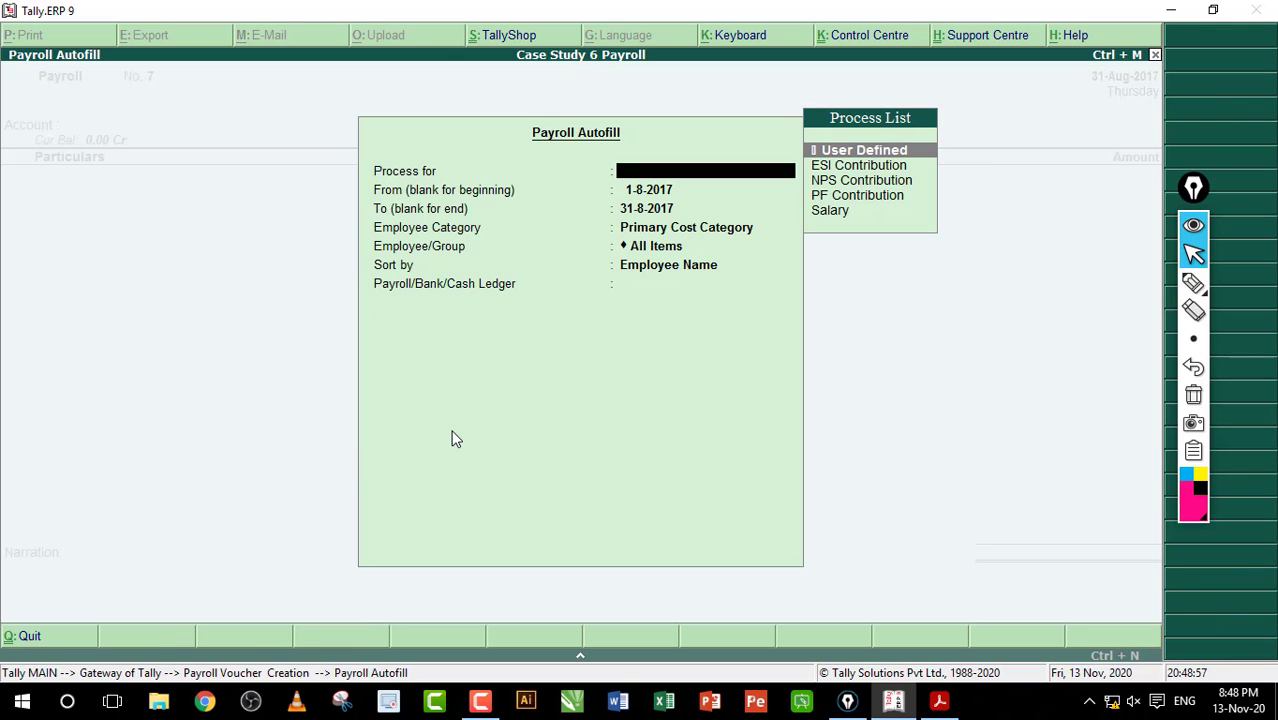
# Step: Autofill voucher No. 7 with the Salary process against Salary Payable (29,864.00 Dr) and save it
pyautogui.press('Down')
pyautogui.press('Down')
pyautogui.press('Down')
pyautogui.press('Down')
pyautogui.press('Return')
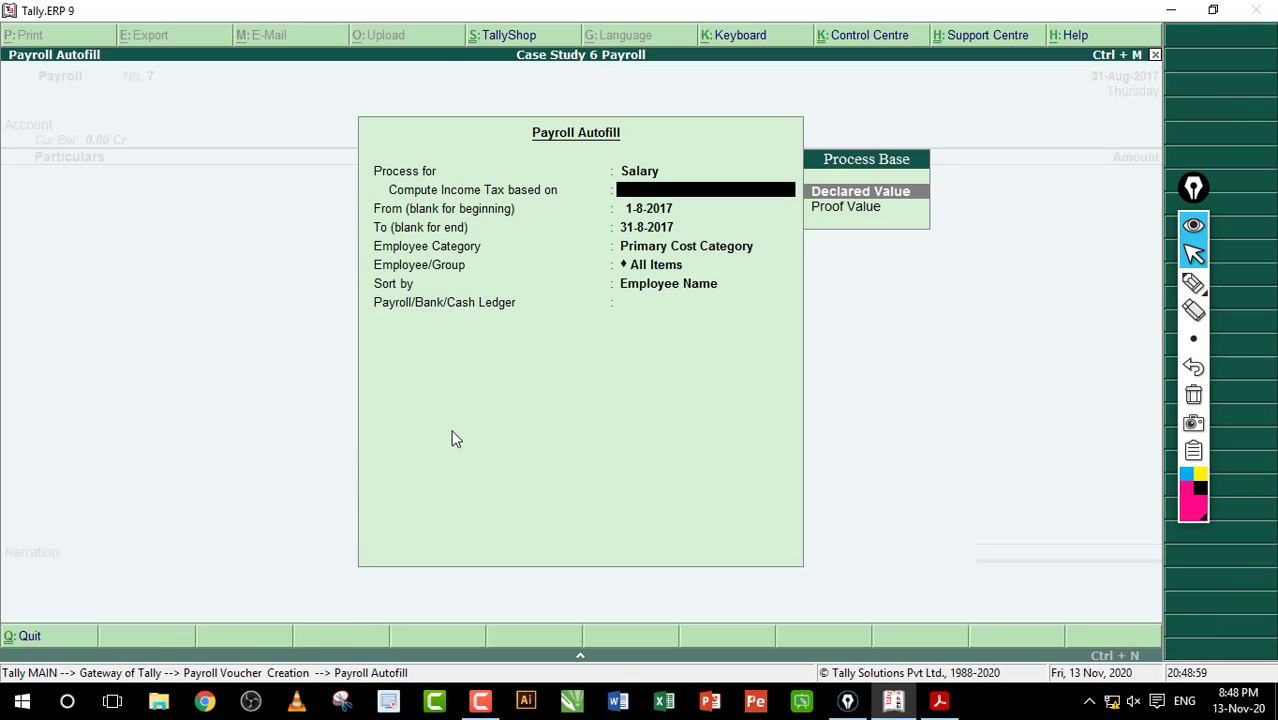
pyautogui.press('Return')
pyautogui.press('Return')
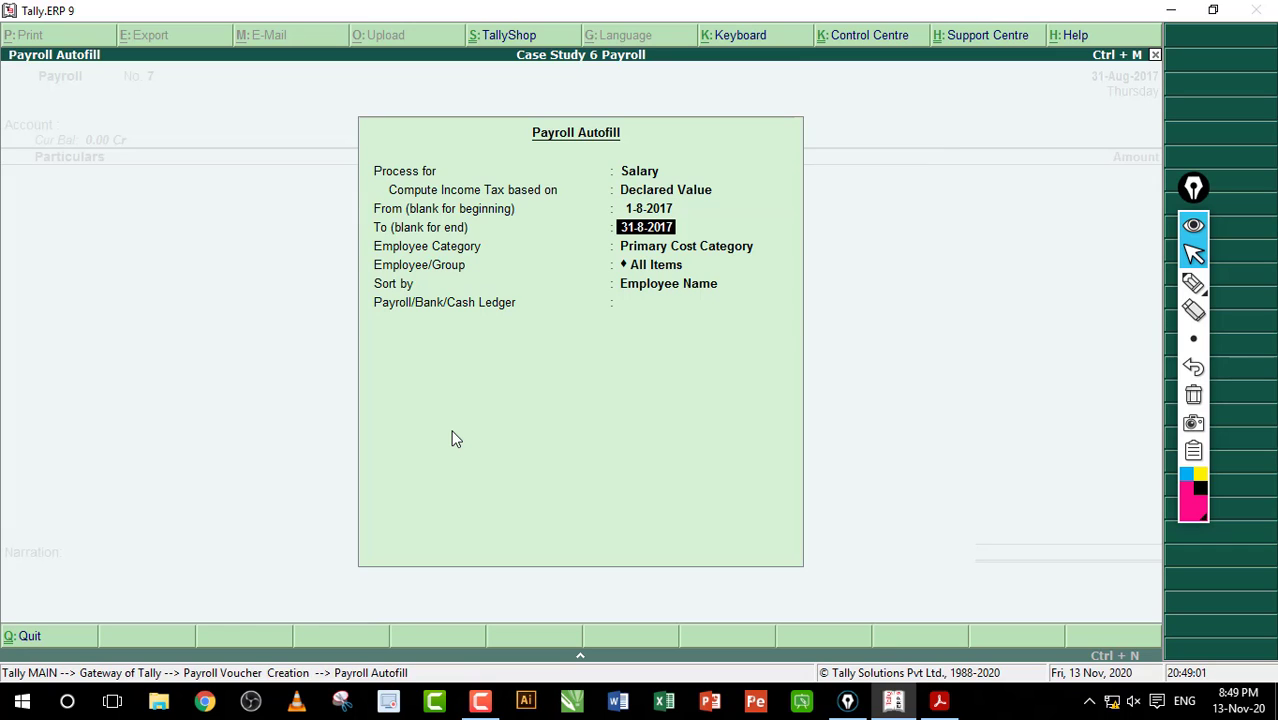
pyautogui.press('Return')
pyautogui.press('Return')
pyautogui.press('Return')
pyautogui.press('Return')
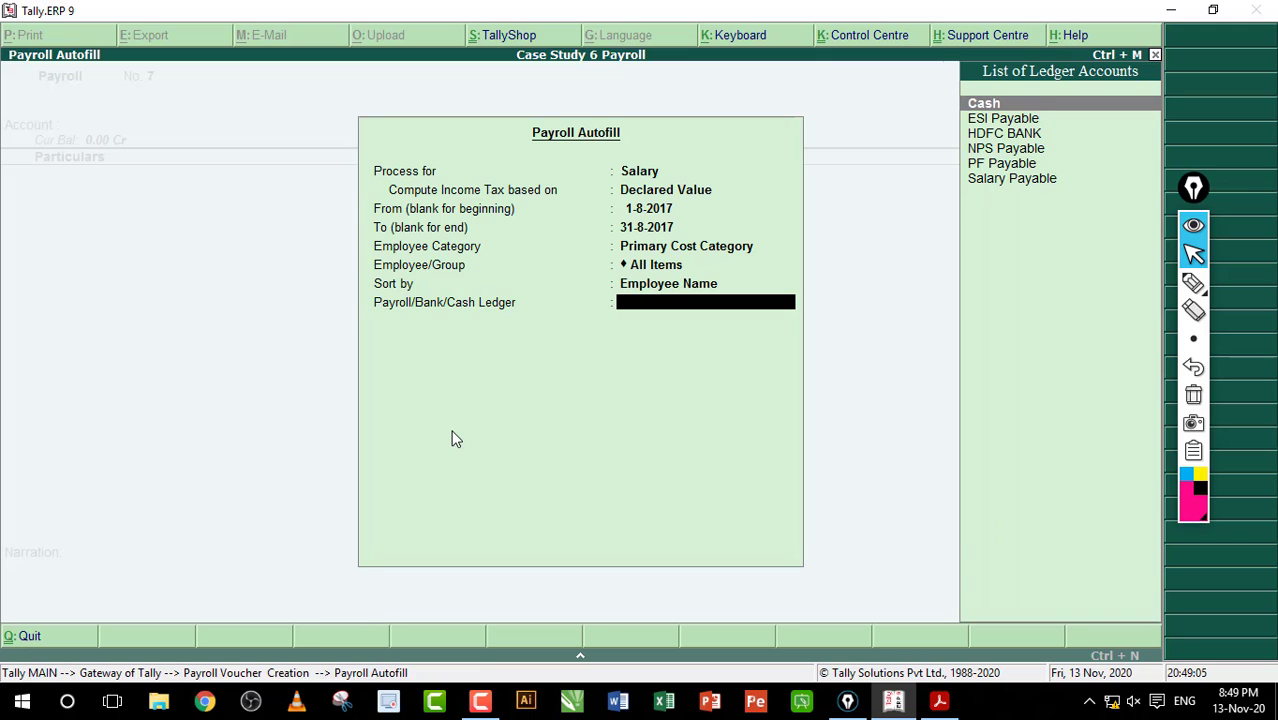
pyautogui.press('Down')
pyautogui.press('Down')
pyautogui.press('Down')
pyautogui.press('Down')
pyautogui.press('Down')
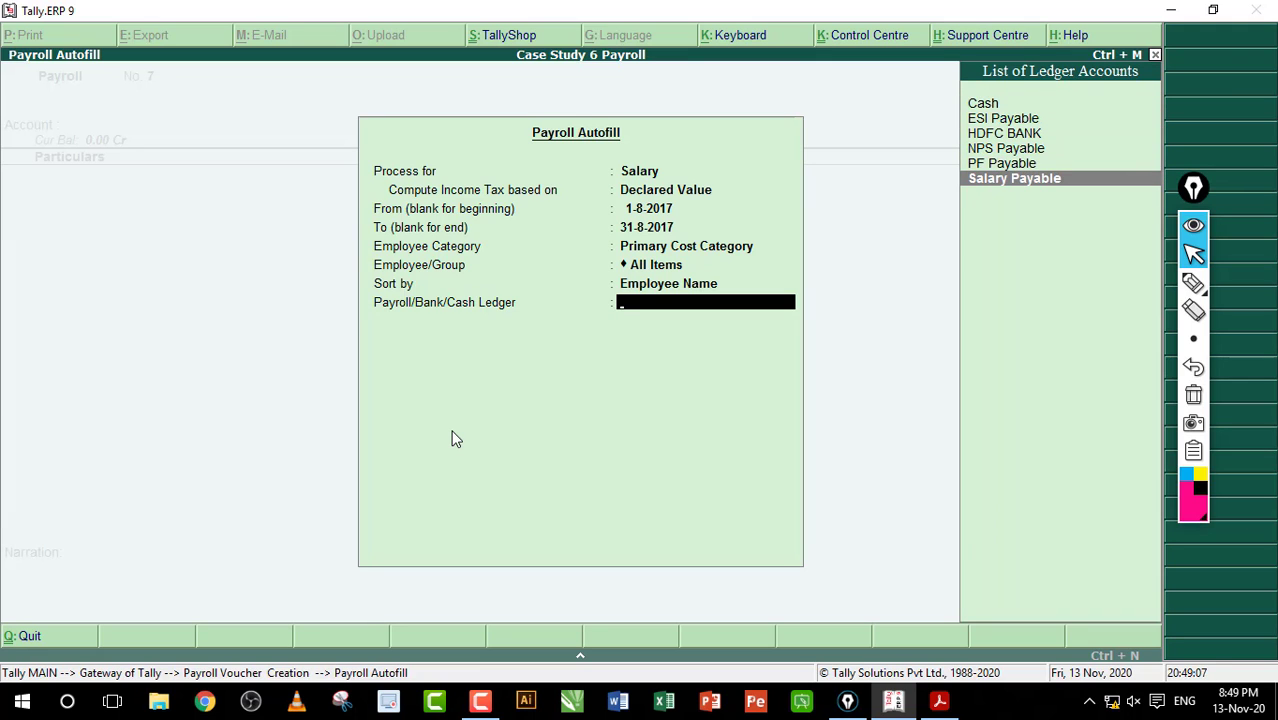
pyautogui.press('Return')
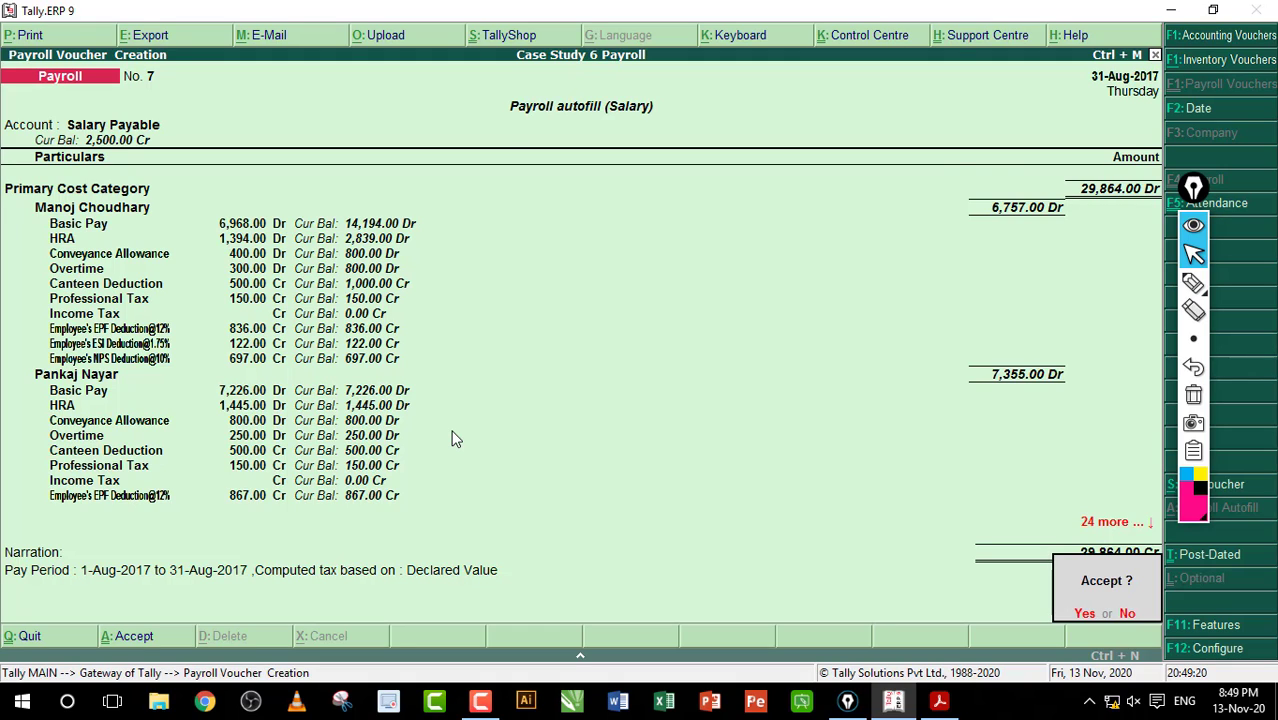
pyautogui.press('Return')
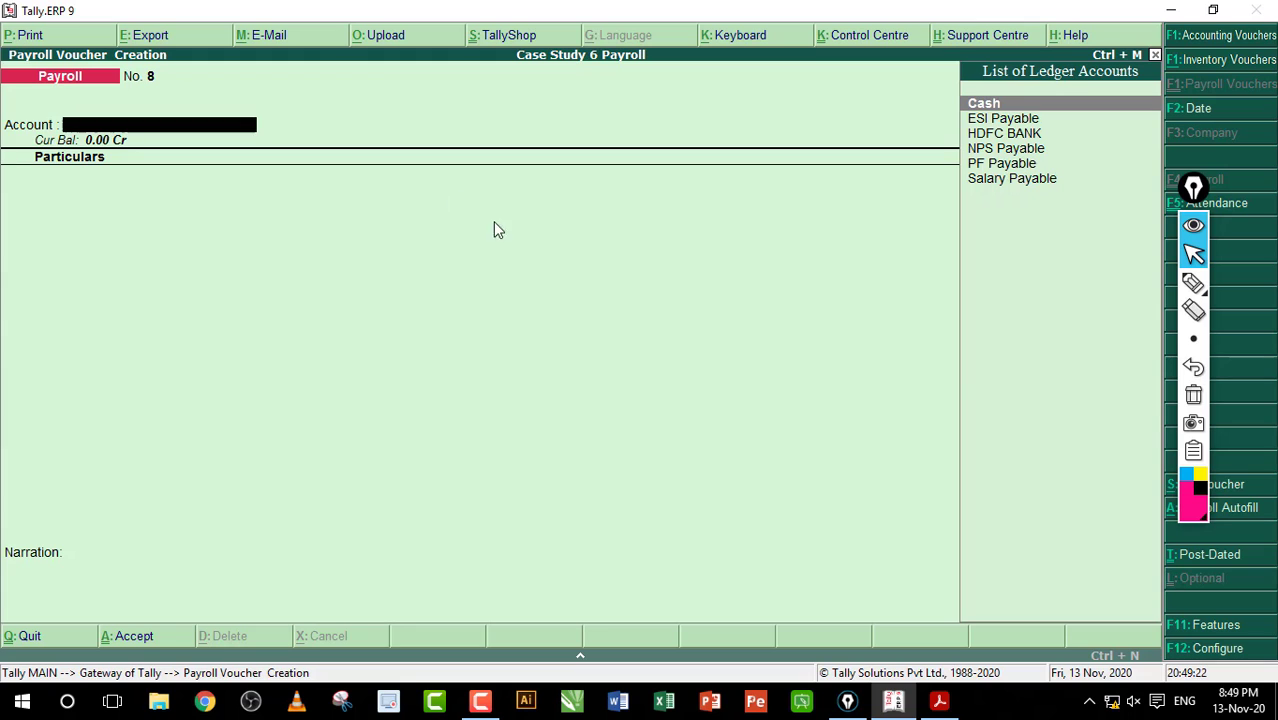
# Step: Scroll the workbook PDF to section 5, PF Contribution Processing, then return to Tally
pyautogui.click(939, 700)
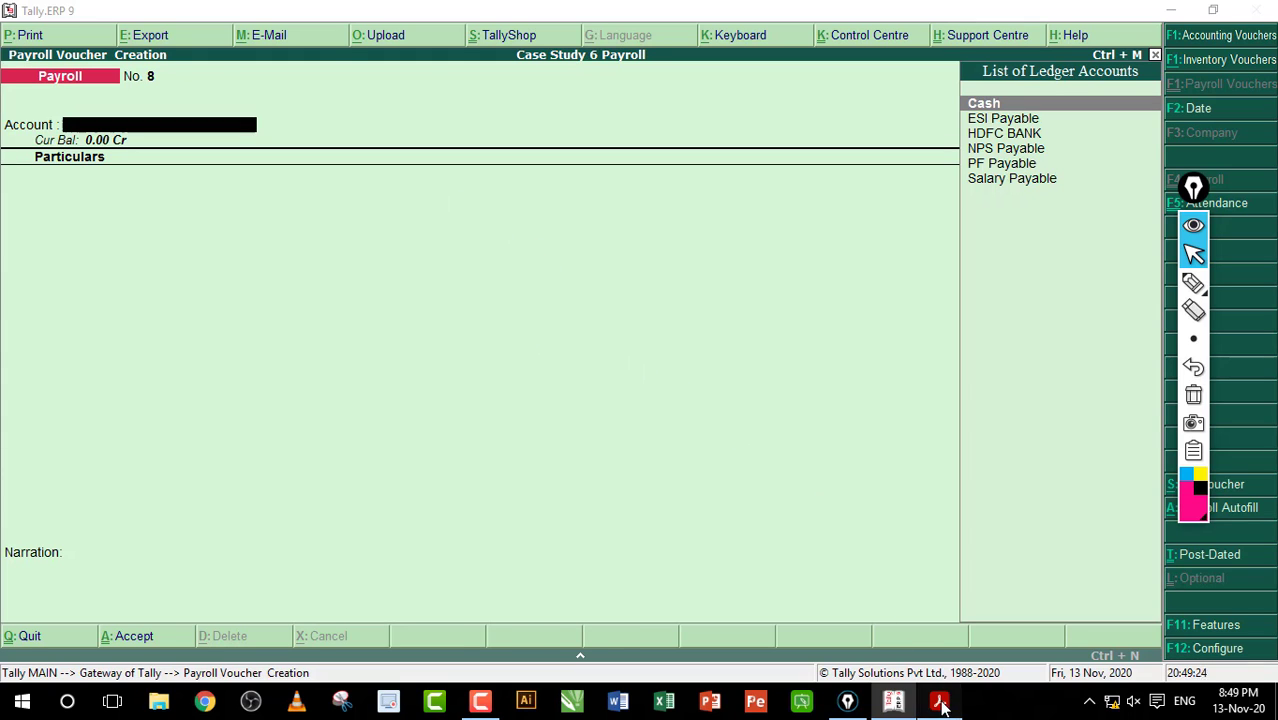
pyautogui.scroll(-10, 662, 398)
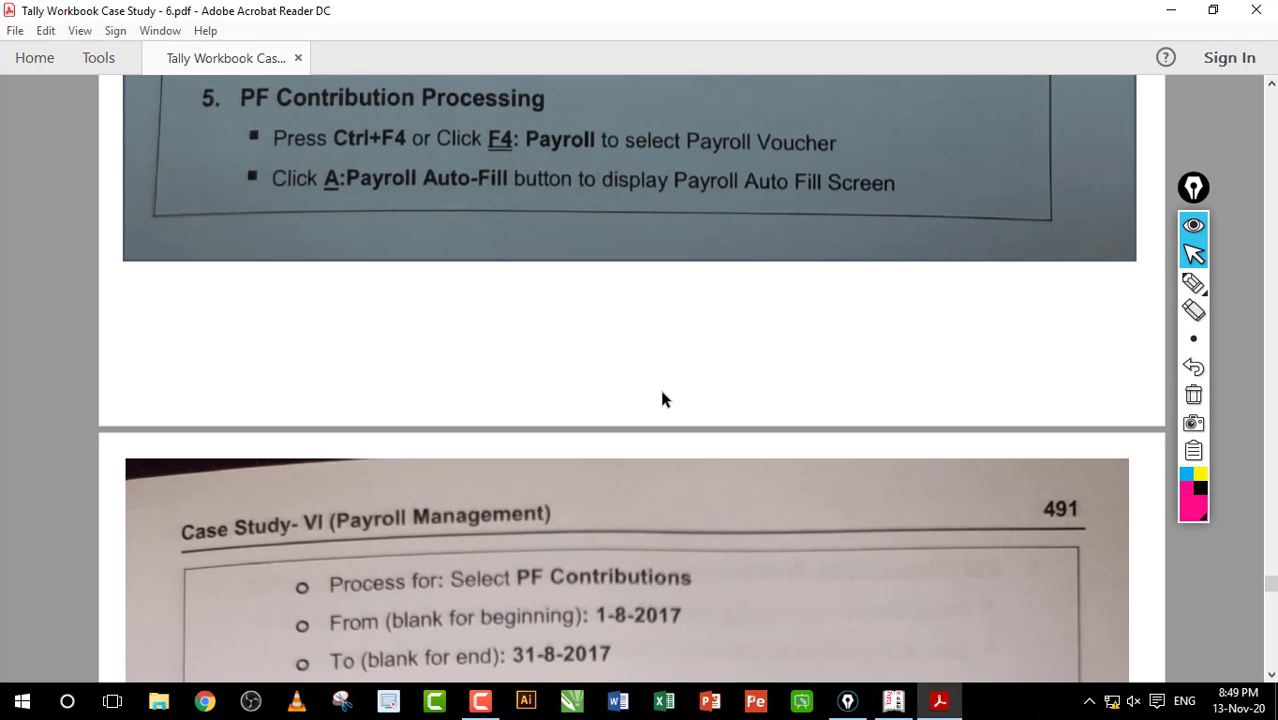
pyautogui.scroll(-2, 662, 395)
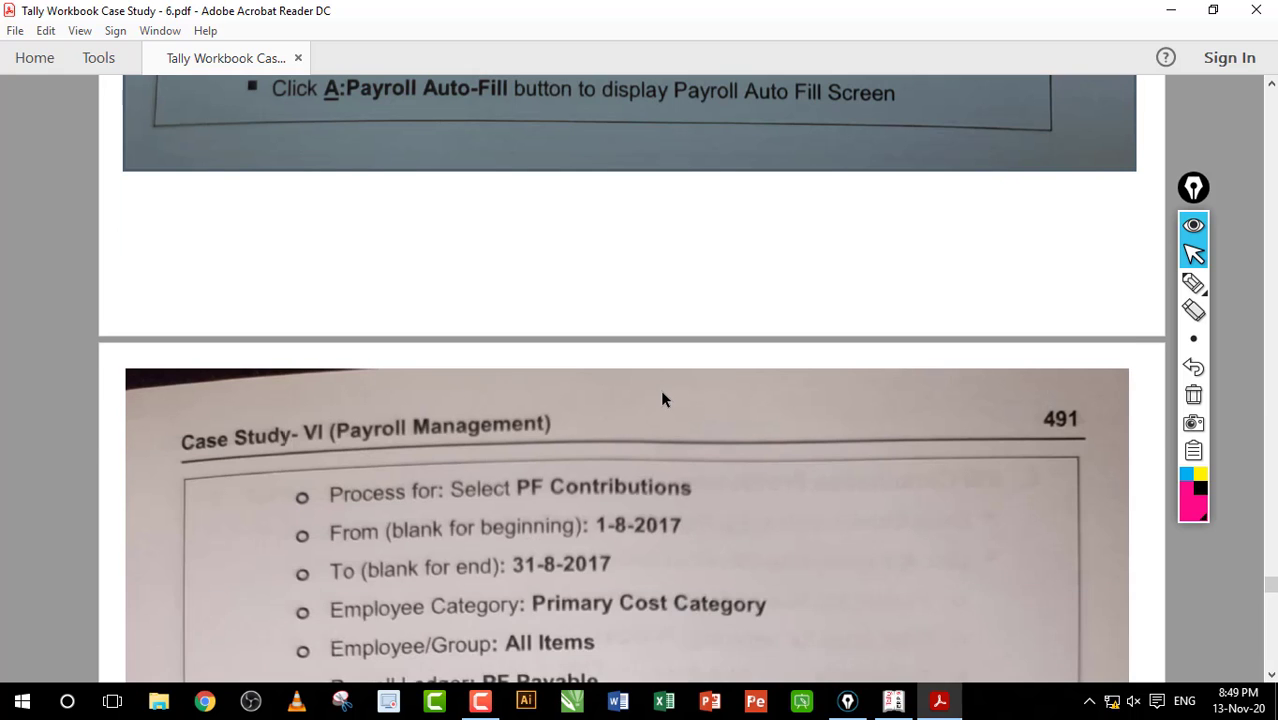
pyautogui.scroll(2, 661, 392)
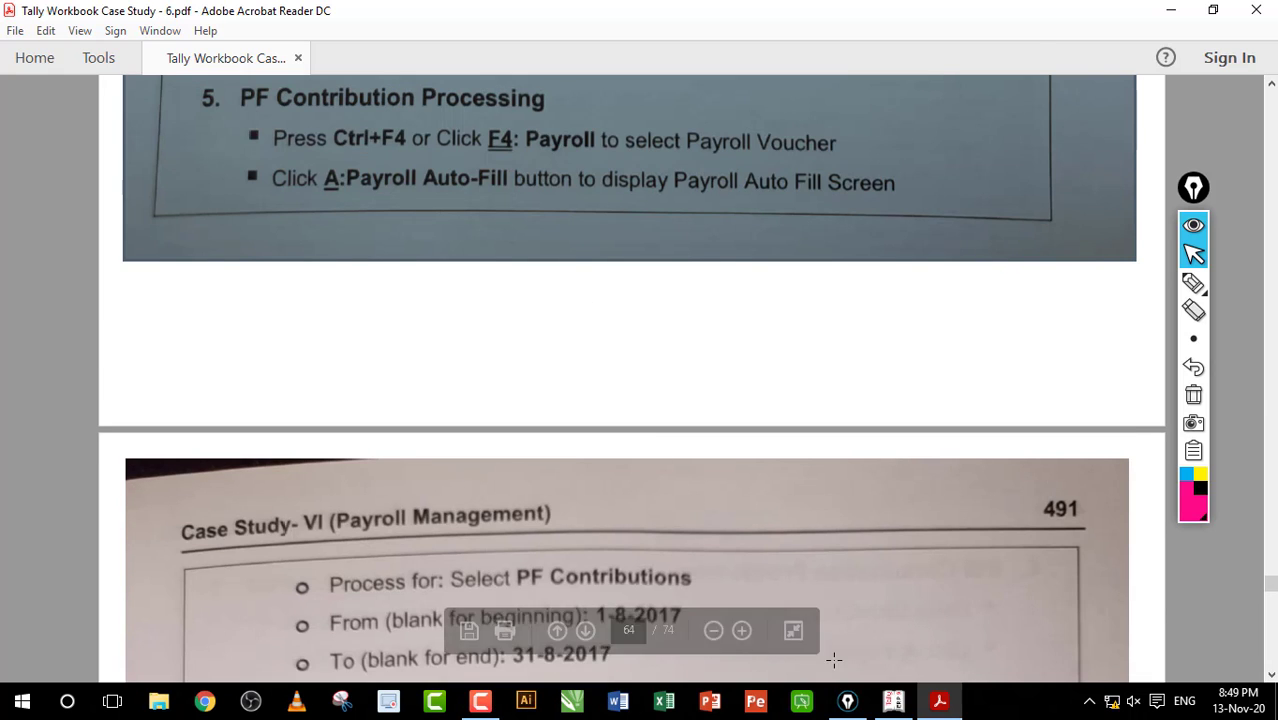
pyautogui.click(893, 700)
# Step: Autofill and save voucher No. 8 with PF Contribution against PF Payable (3,375.00)
pyautogui.hotkey('alt', 'a')
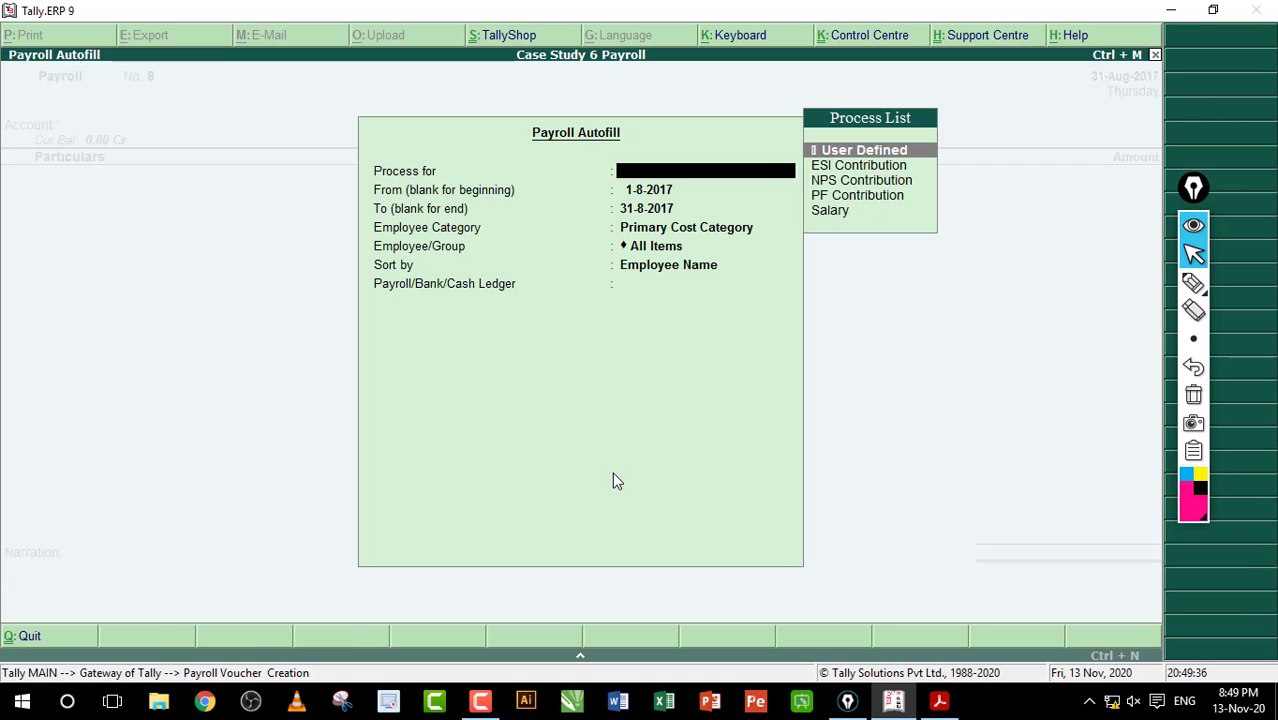
pyautogui.press('Down')
pyautogui.press('Down')
pyautogui.press('Down')
pyautogui.press('Return')
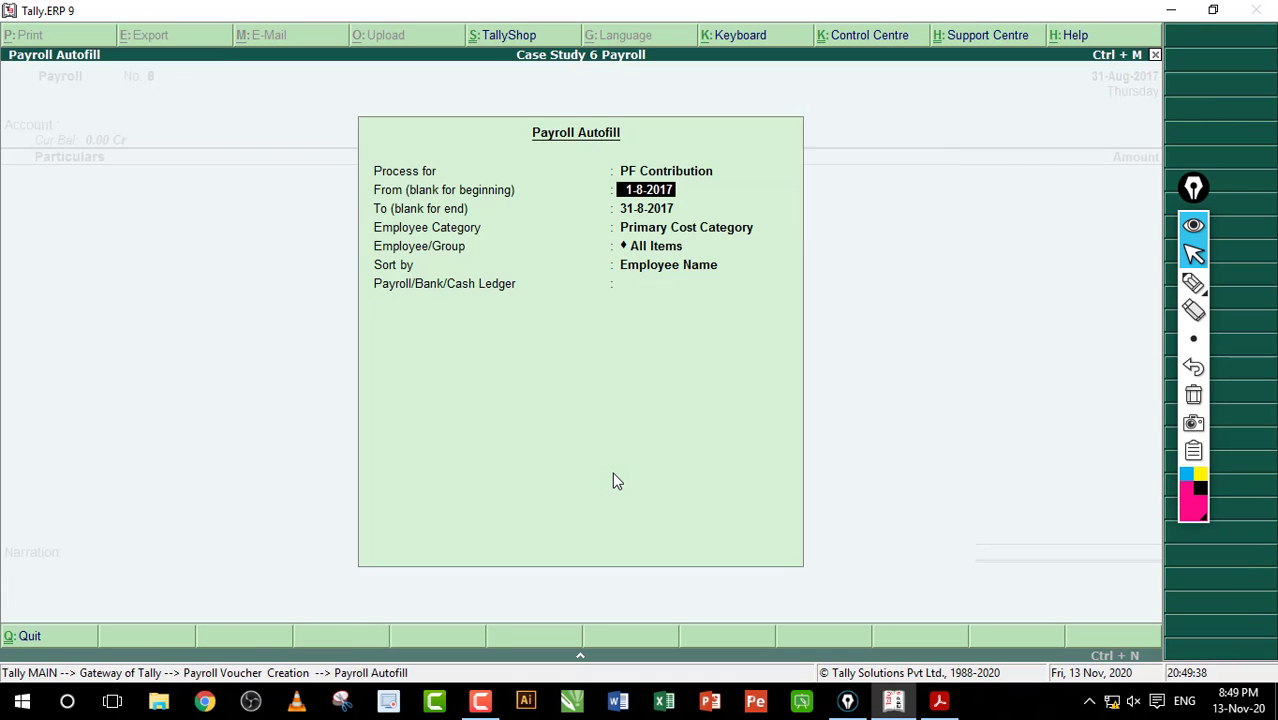
pyautogui.press('Return')
pyautogui.press('Return')
pyautogui.press('Return')
pyautogui.press('Return')
pyautogui.press('Return')
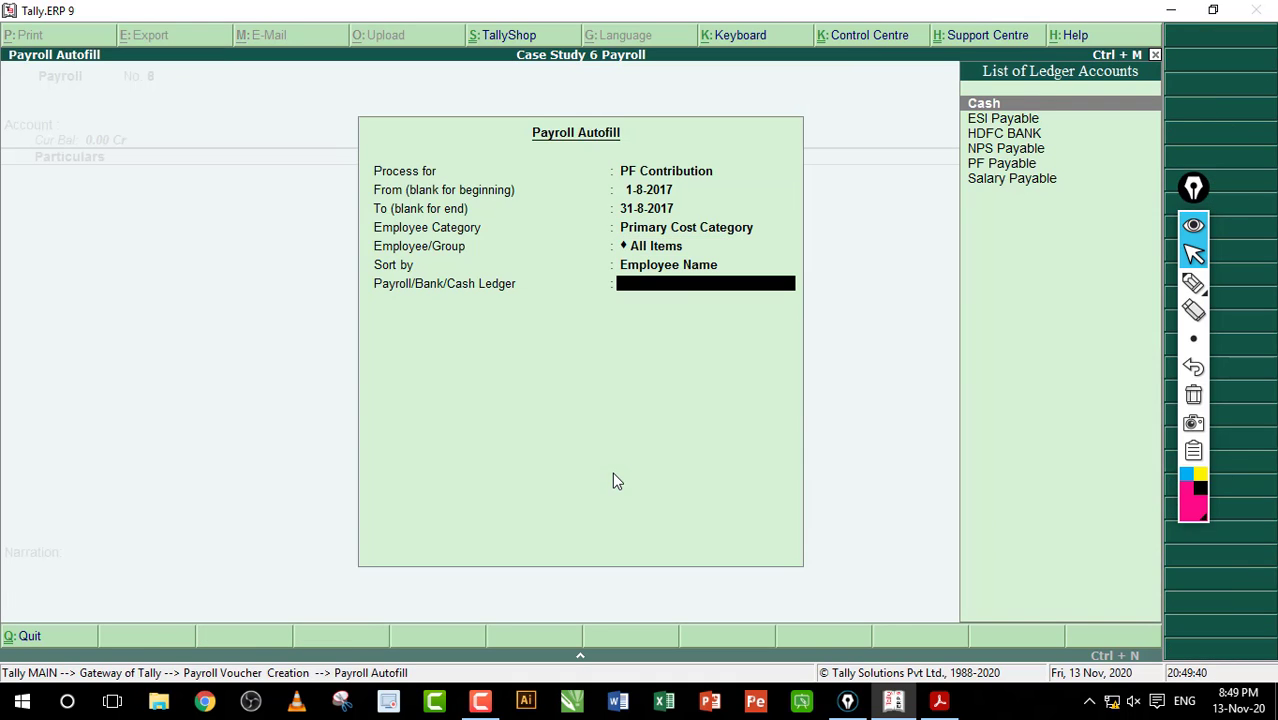
pyautogui.press('Down')
pyautogui.press('Down')
pyautogui.press('Down')
pyautogui.press('Down')
pyautogui.press('Return')
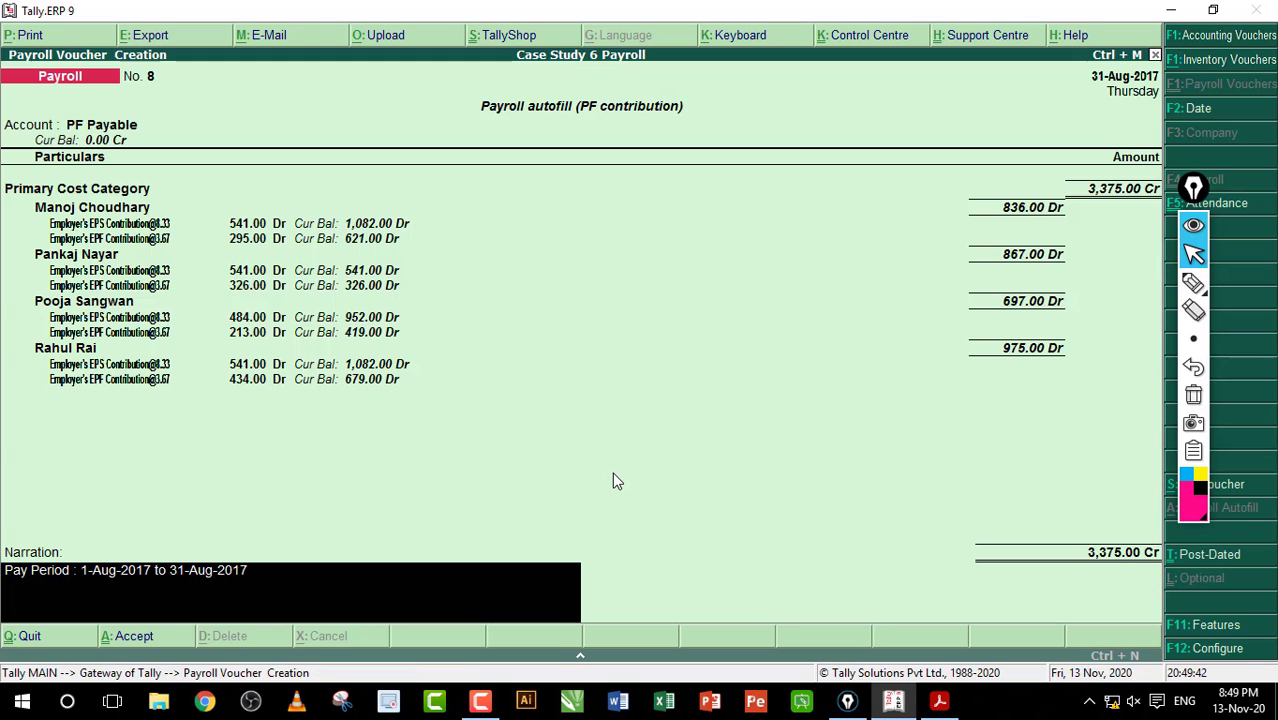
pyautogui.press('Return')
pyautogui.press('Return')
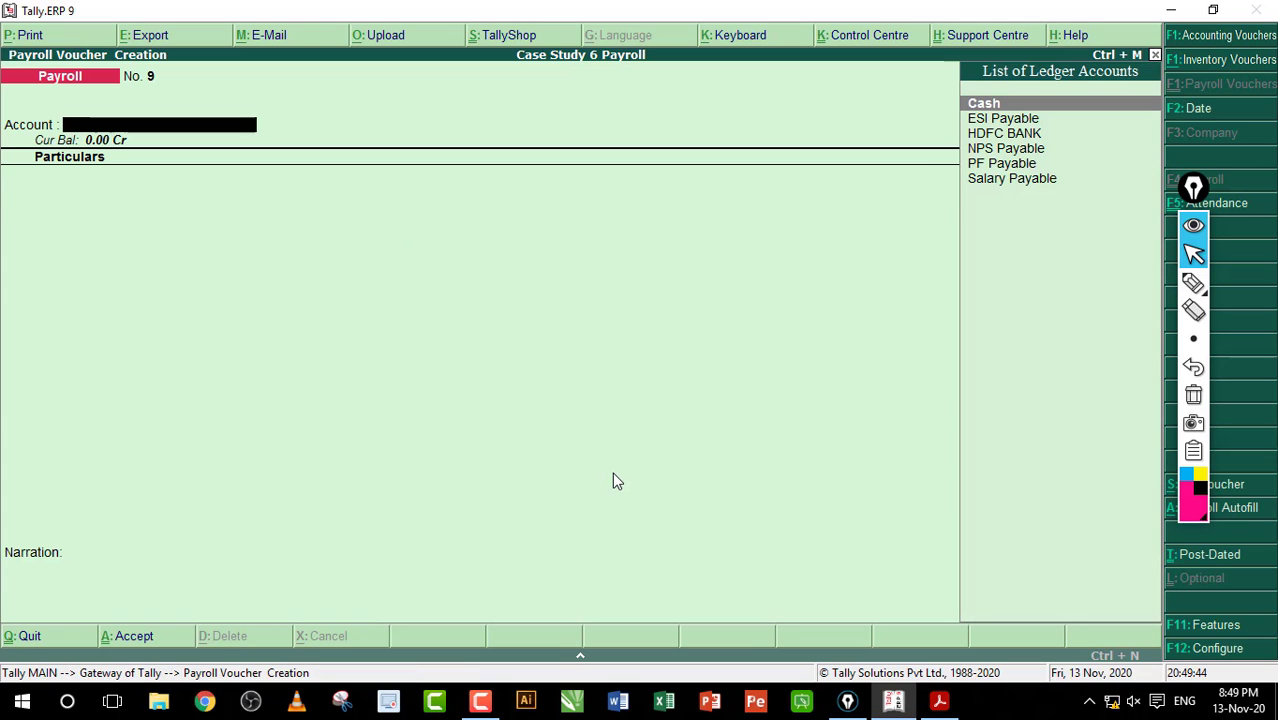
# Step: Autofill voucher No. 9 with ESI Contribution against ESI Payable (1,336.00)
pyautogui.hotkey('alt', 'a')
pyautogui.press('Down')
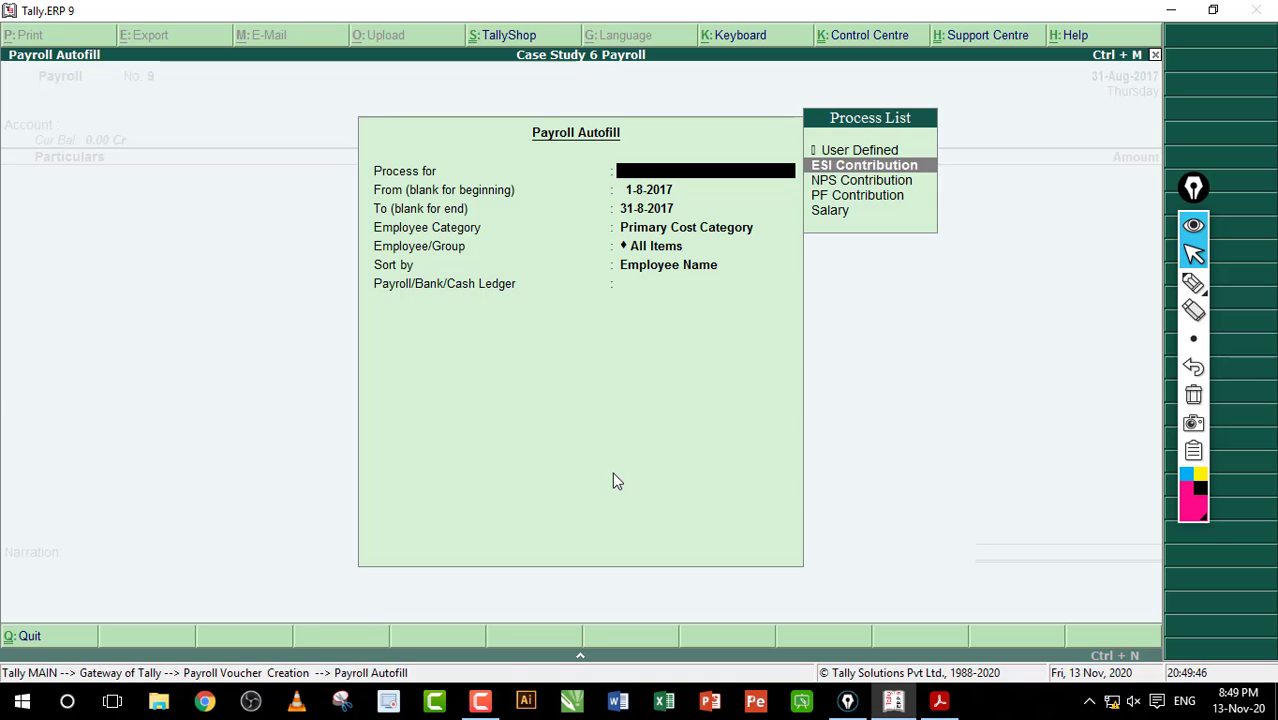
pyautogui.press('Down')
pyautogui.press('Up')
pyautogui.press('Return')
pyautogui.press('Return')
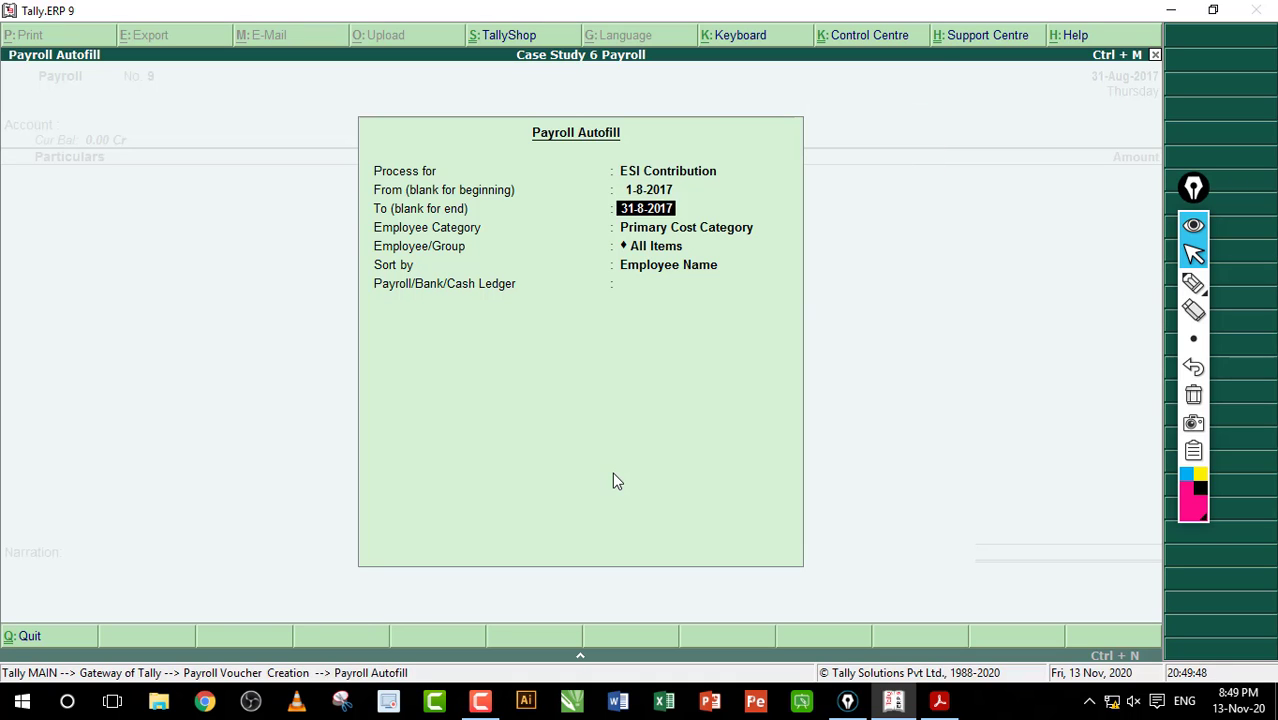
pyautogui.press('Return')
pyautogui.press('Return')
pyautogui.press('Return')
pyautogui.press('Return')
pyautogui.press('Down')
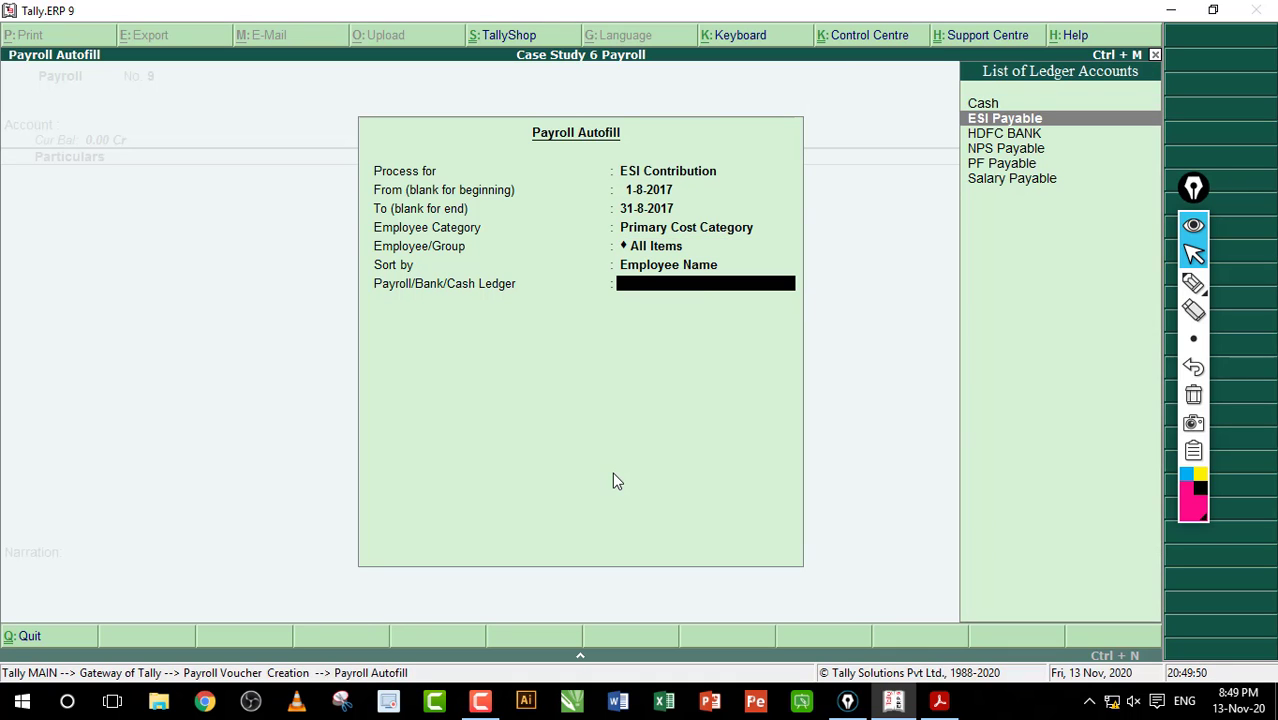
pyautogui.press('Down')
pyautogui.press('Up')
pyautogui.press('Return')
pyautogui.press('Return')
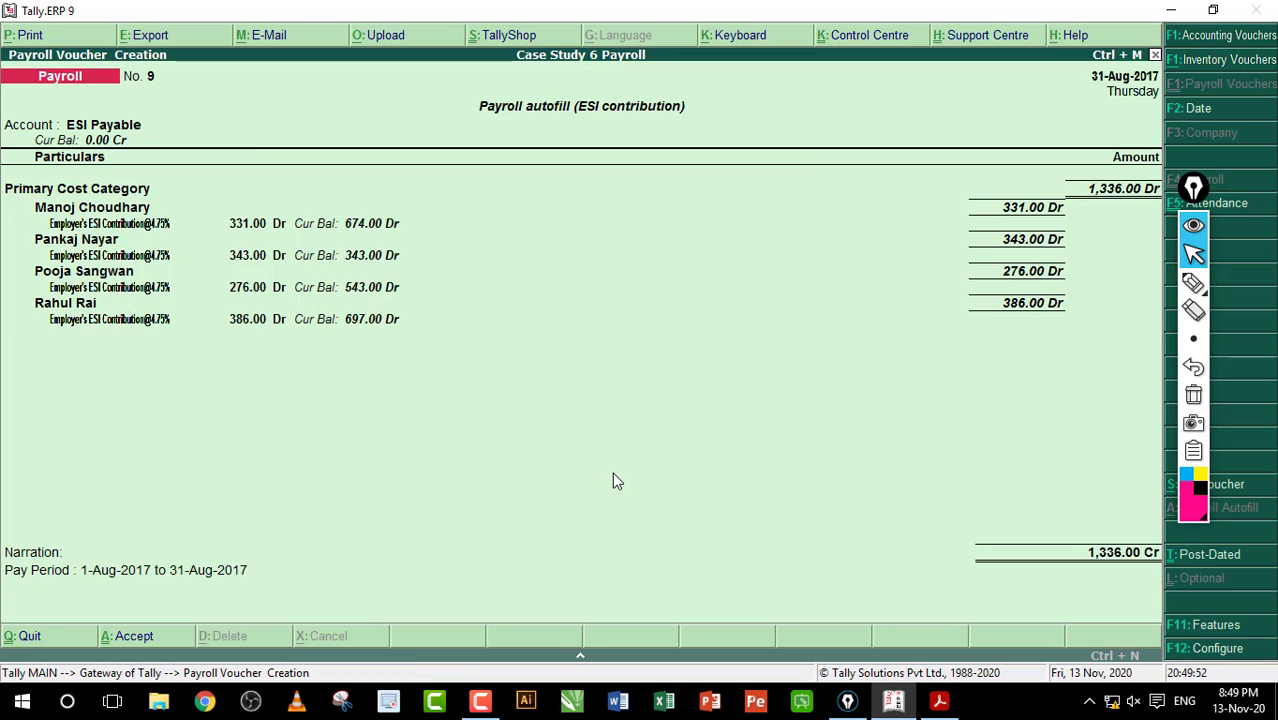
pyautogui.press('Return')
# Step: Autofill and save voucher No. 10 with NPS Contribution against NPS Payable (2,814.00)
pyautogui.hotkey('ctrl', 'f')
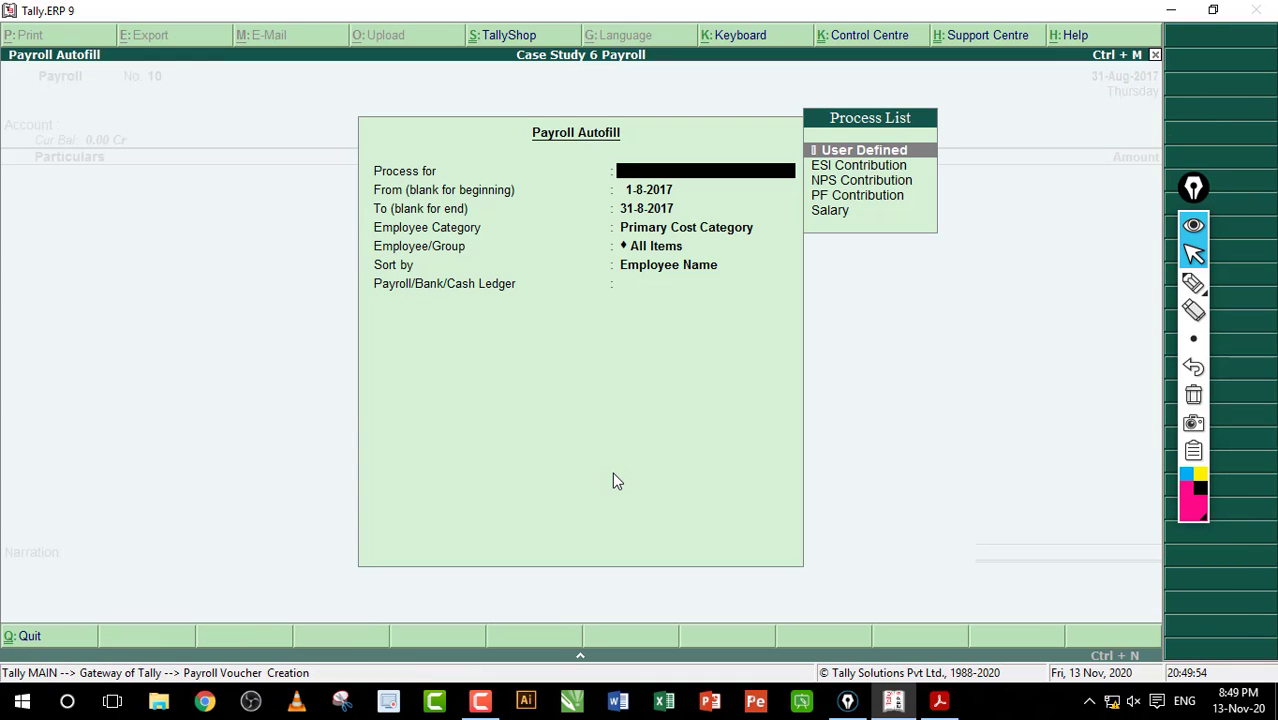
pyautogui.press('Down')
pyautogui.press('Down')
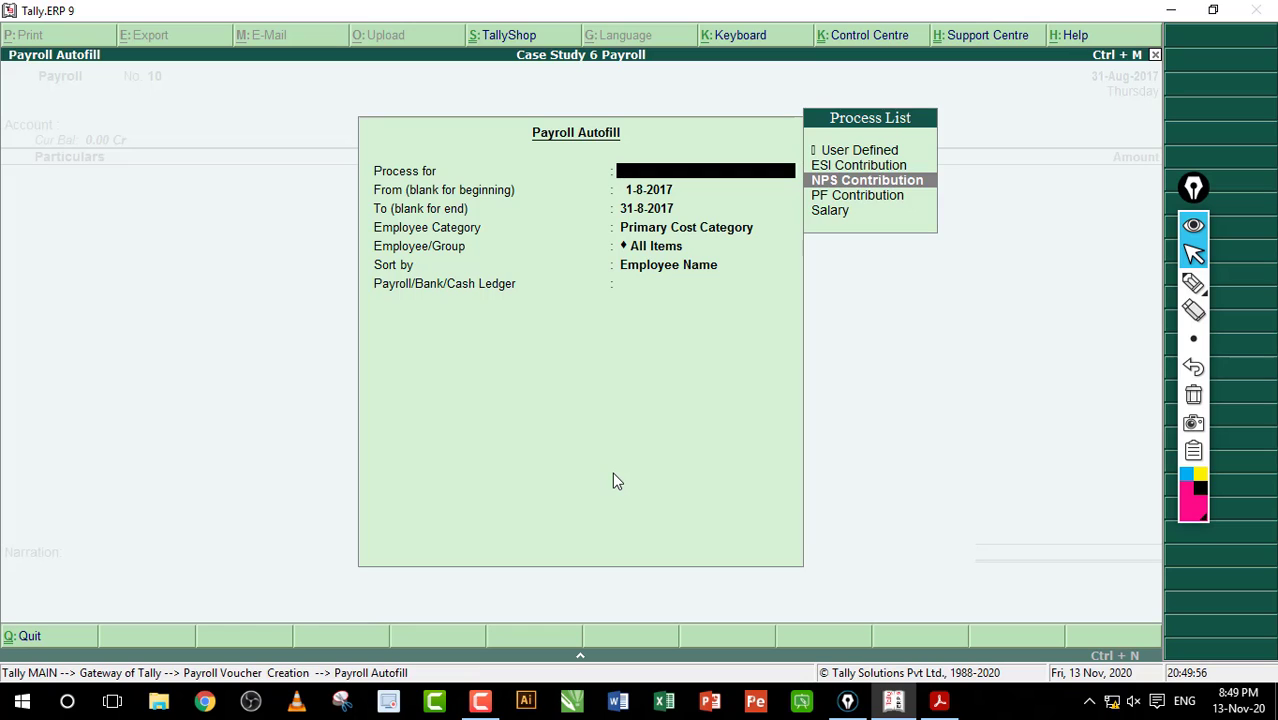
pyautogui.press('Return')
pyautogui.press('Return')
pyautogui.press('Return')
pyautogui.press('Return')
pyautogui.press('Return')
pyautogui.press('Return')
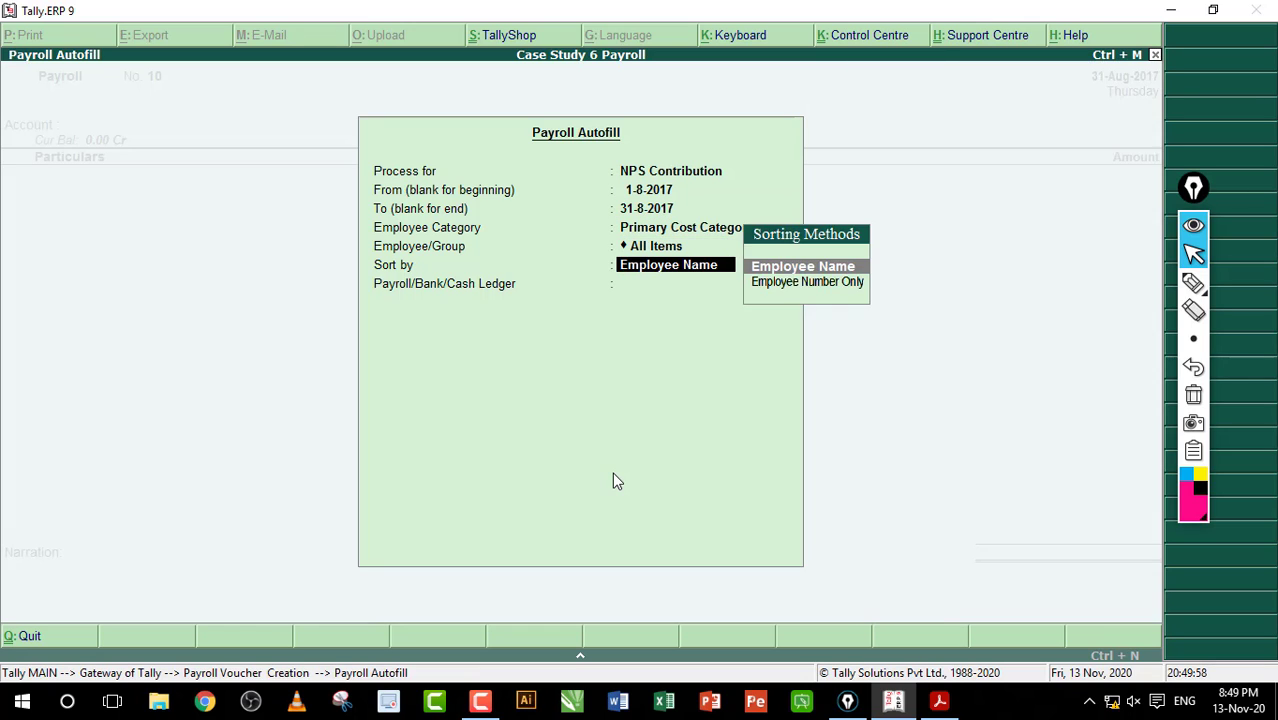
pyautogui.press('Down')
pyautogui.press('Down')
pyautogui.press('Down')
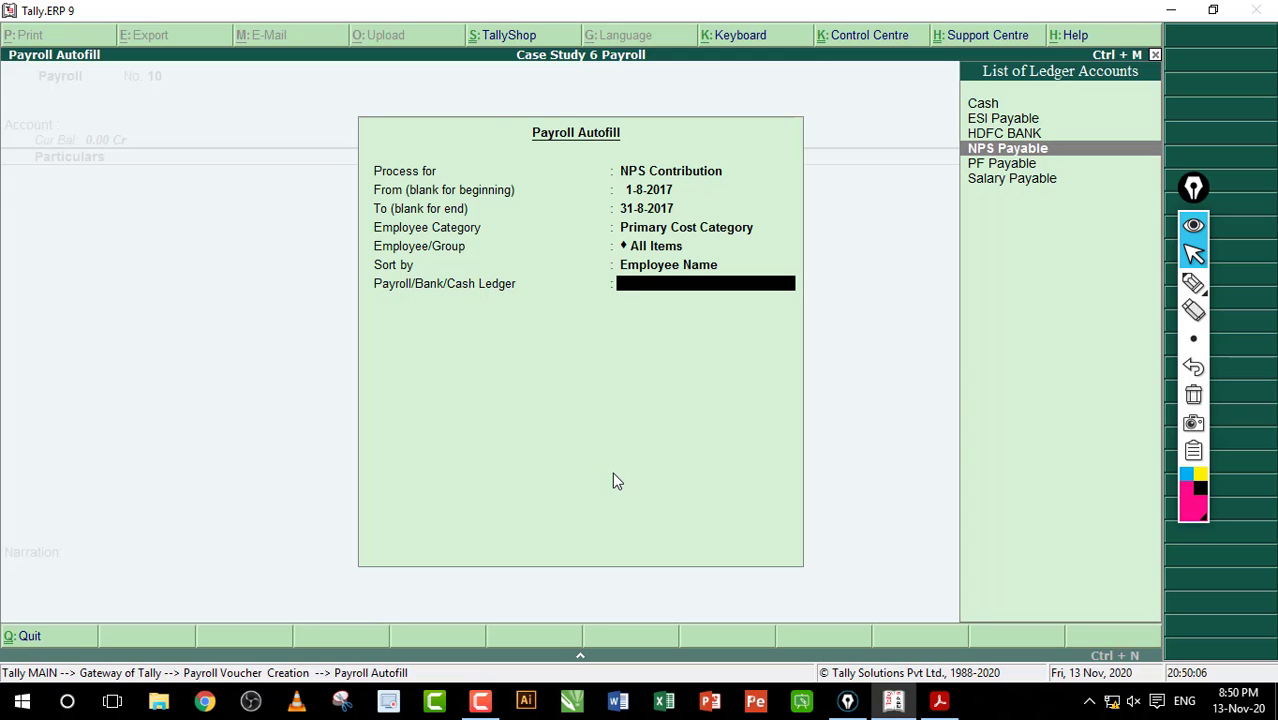
pyautogui.press('Return')
pyautogui.press('Return')
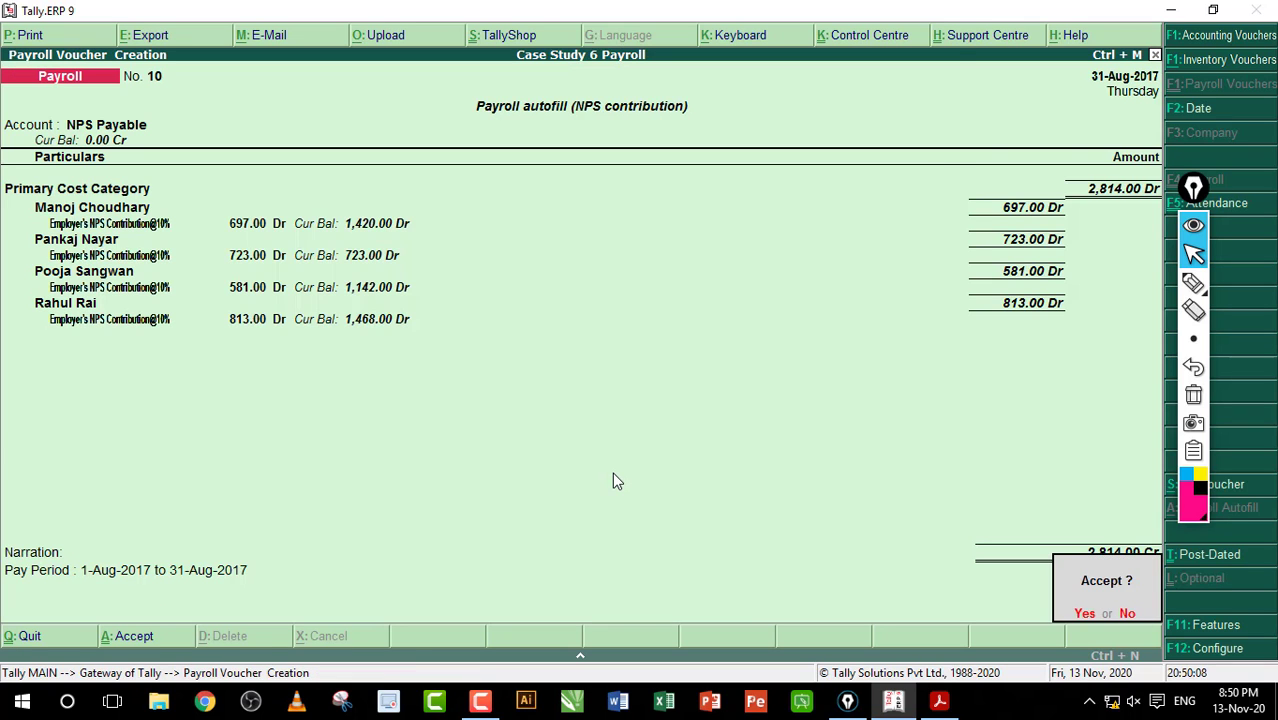
pyautogui.press('Return')
# Step: Open autofill for voucher No. 11 and highlight the User Defined through Salary process options
pyautogui.hotkey('alt', 'a')
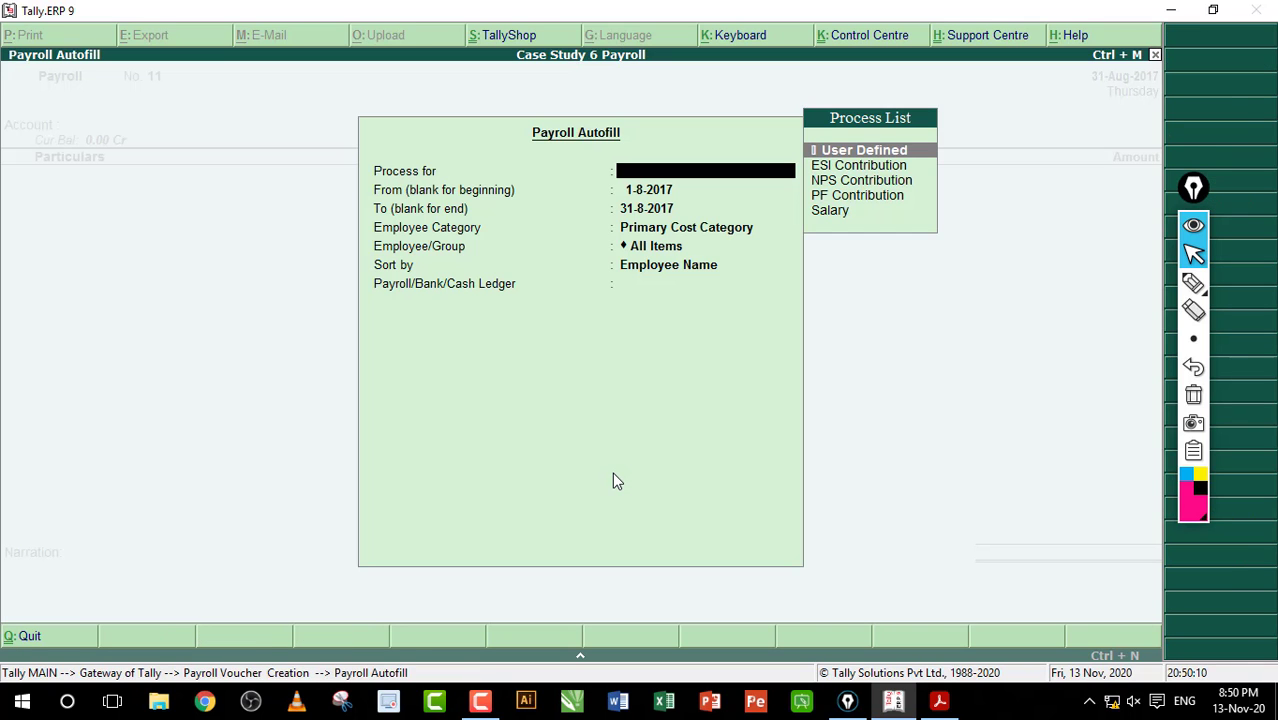
pyautogui.click(1200, 285)
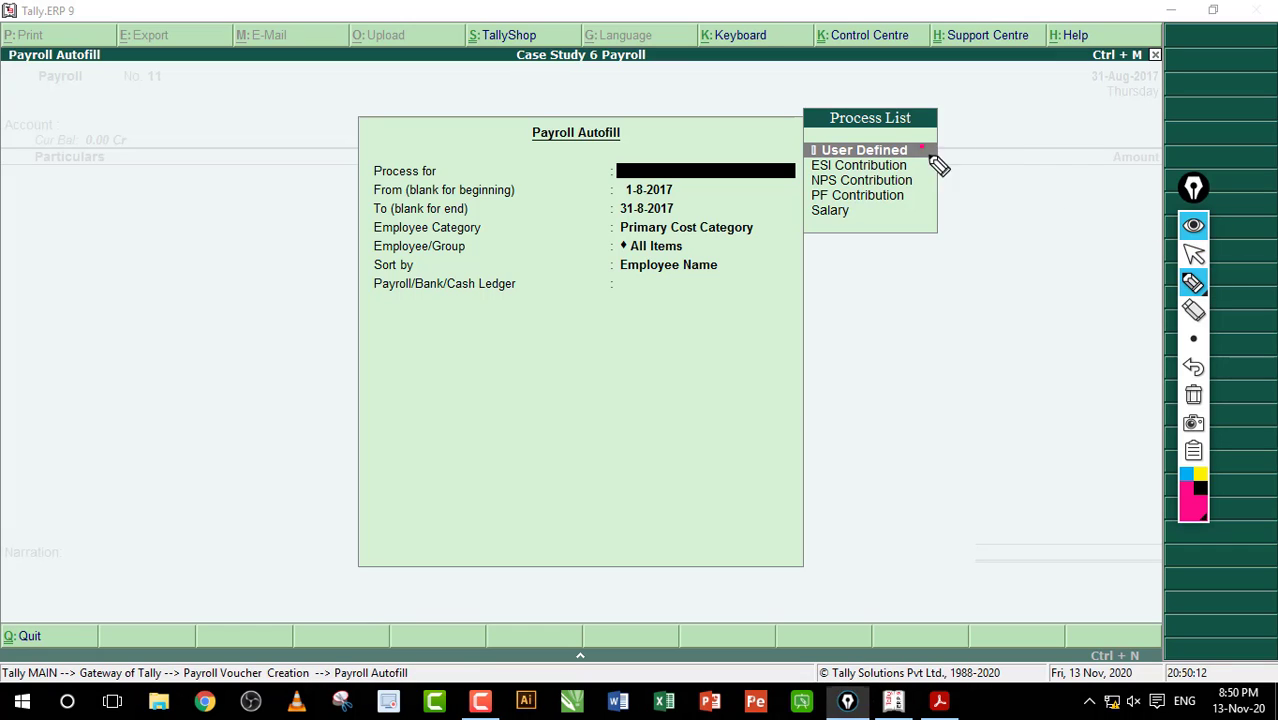
pyautogui.moveTo(920, 152)
pyautogui.mouseDown()
pyautogui.moveTo(922, 171)
pyautogui.moveTo(945, 180)
pyautogui.moveTo(919, 205)
pyautogui.moveTo(942, 208)
pyautogui.mouseUp()
pyautogui.moveTo(858, 222); pyautogui.dragTo(922, 210)
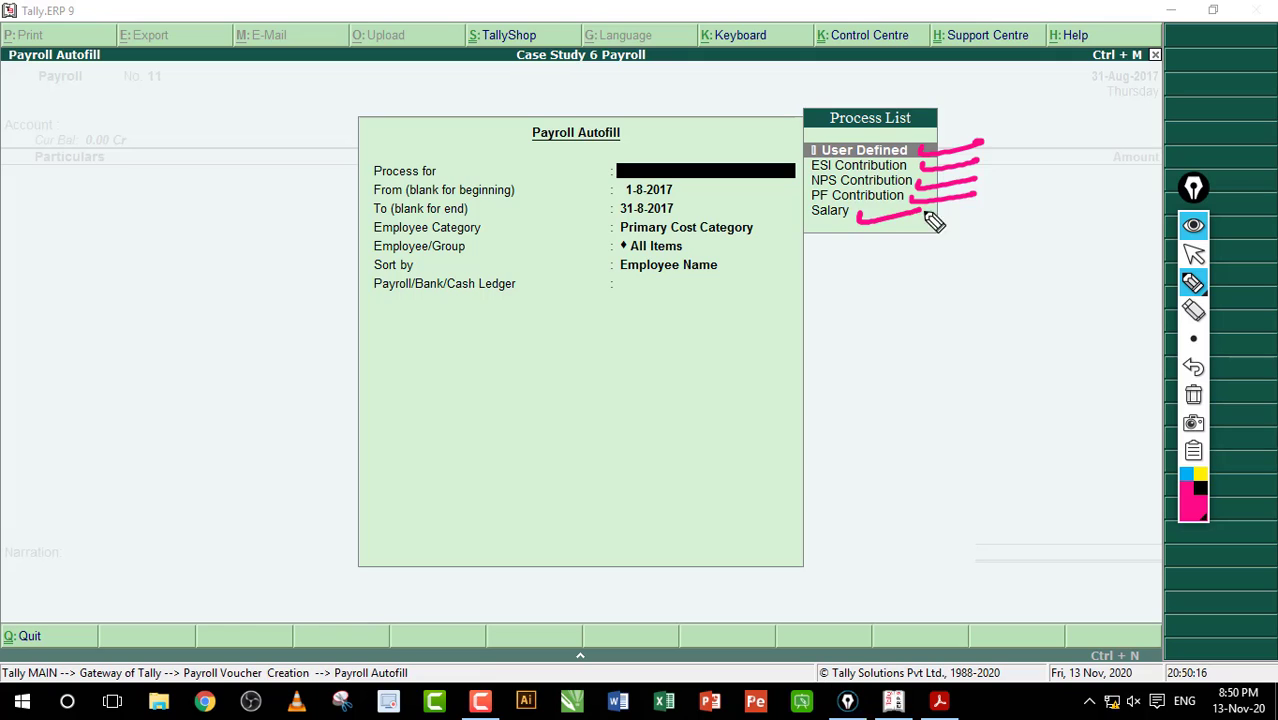
pyautogui.click(1194, 398)
pyautogui.click(1193, 255)
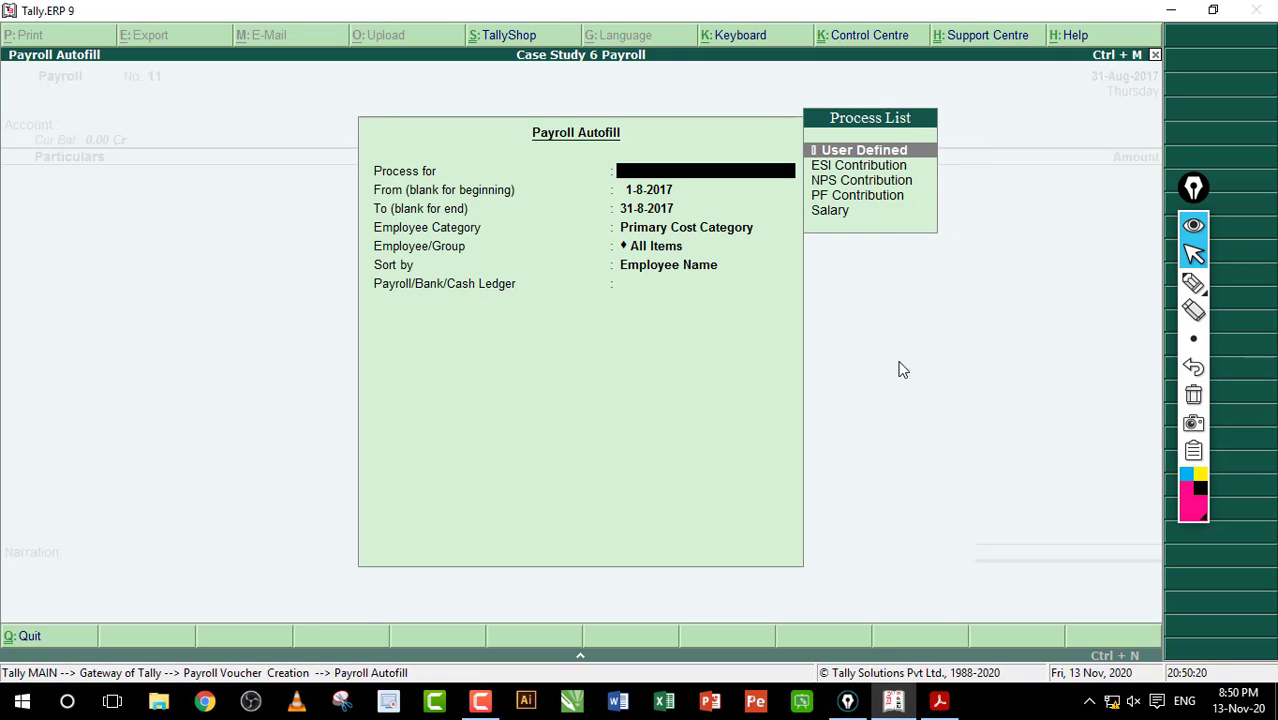
# Step: Scroll the workbook PDF down to the Employer PF Admin Expense Processing steps
pyautogui.click(939, 700)
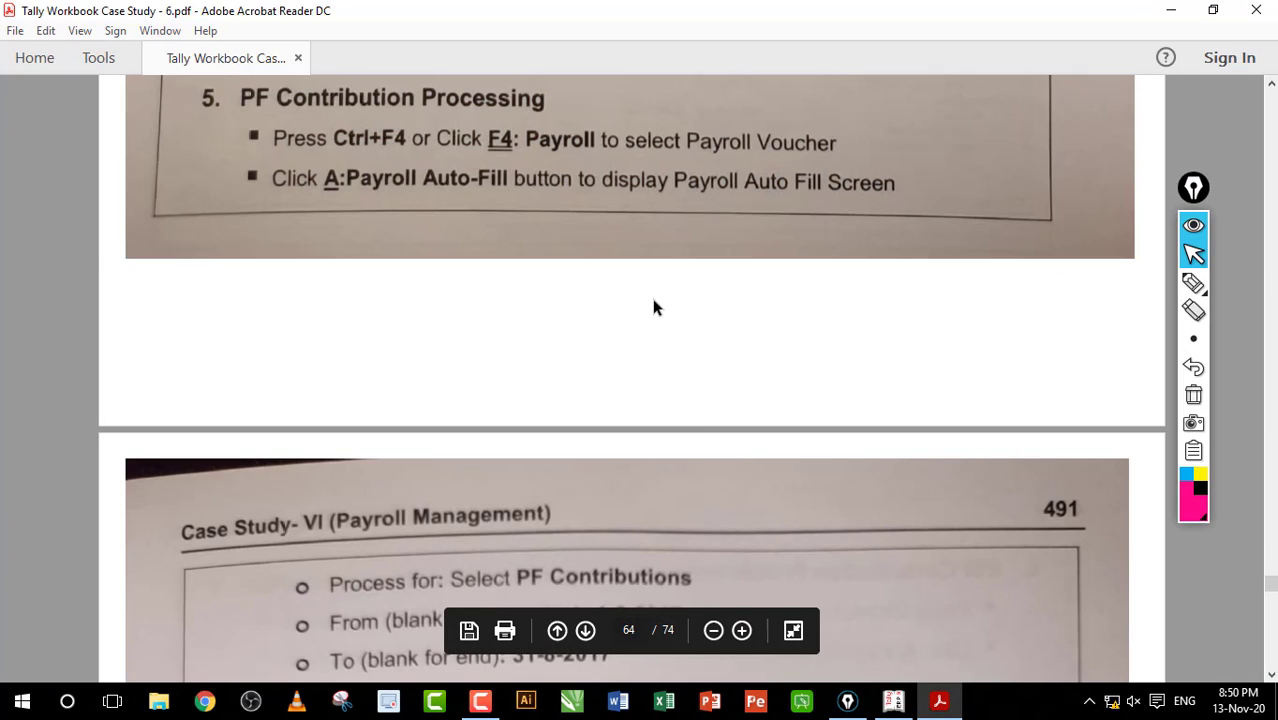
pyautogui.scroll(-10, 653, 307)
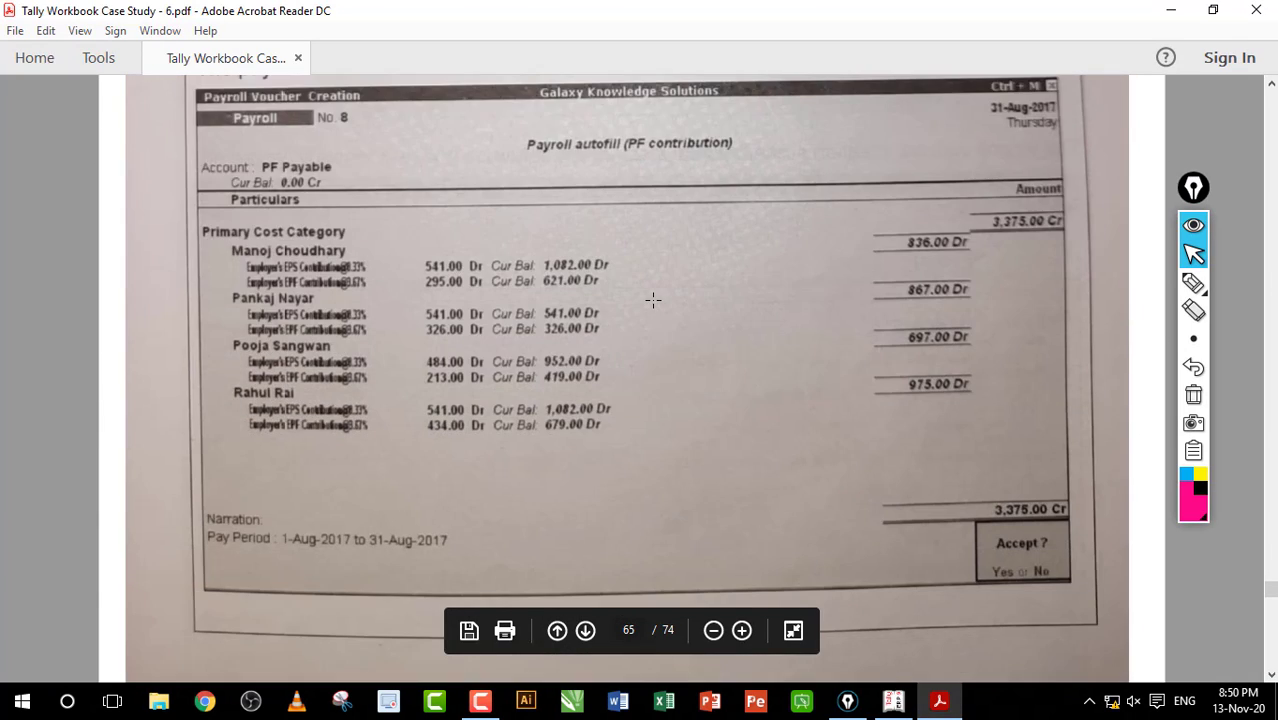
pyautogui.scroll(-8, 653, 299)
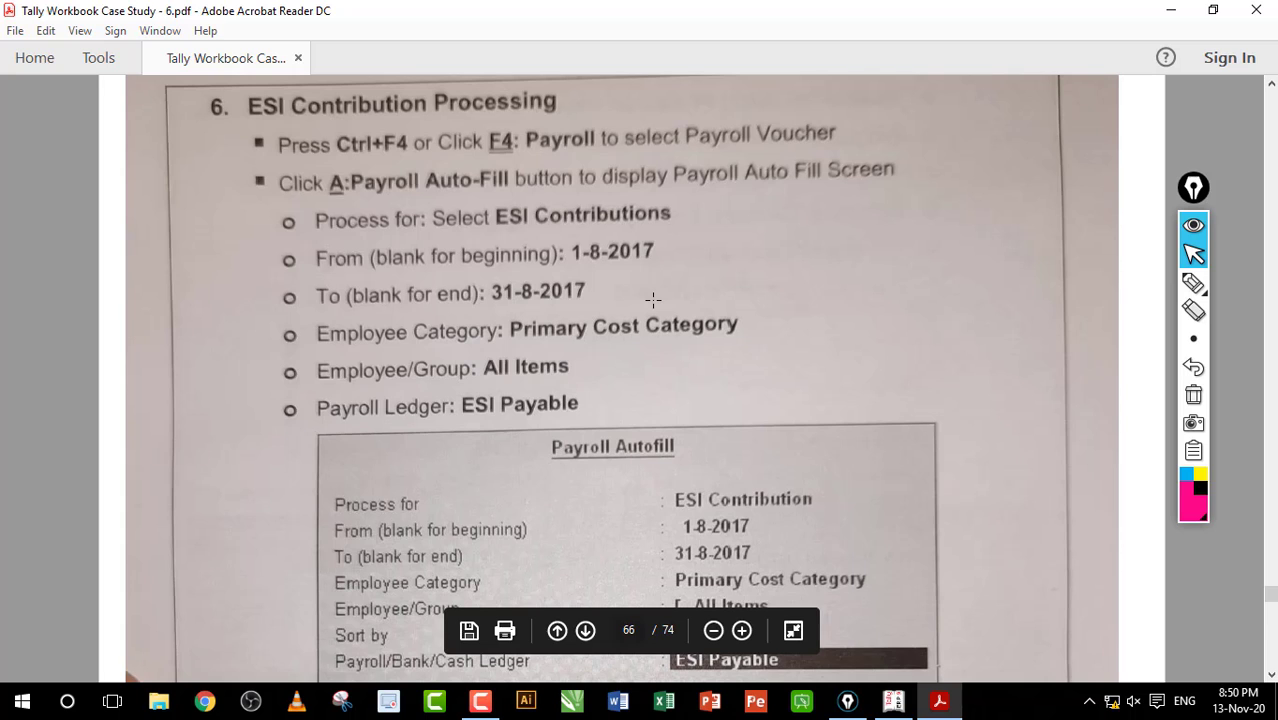
pyautogui.scroll(-12, 653, 299)
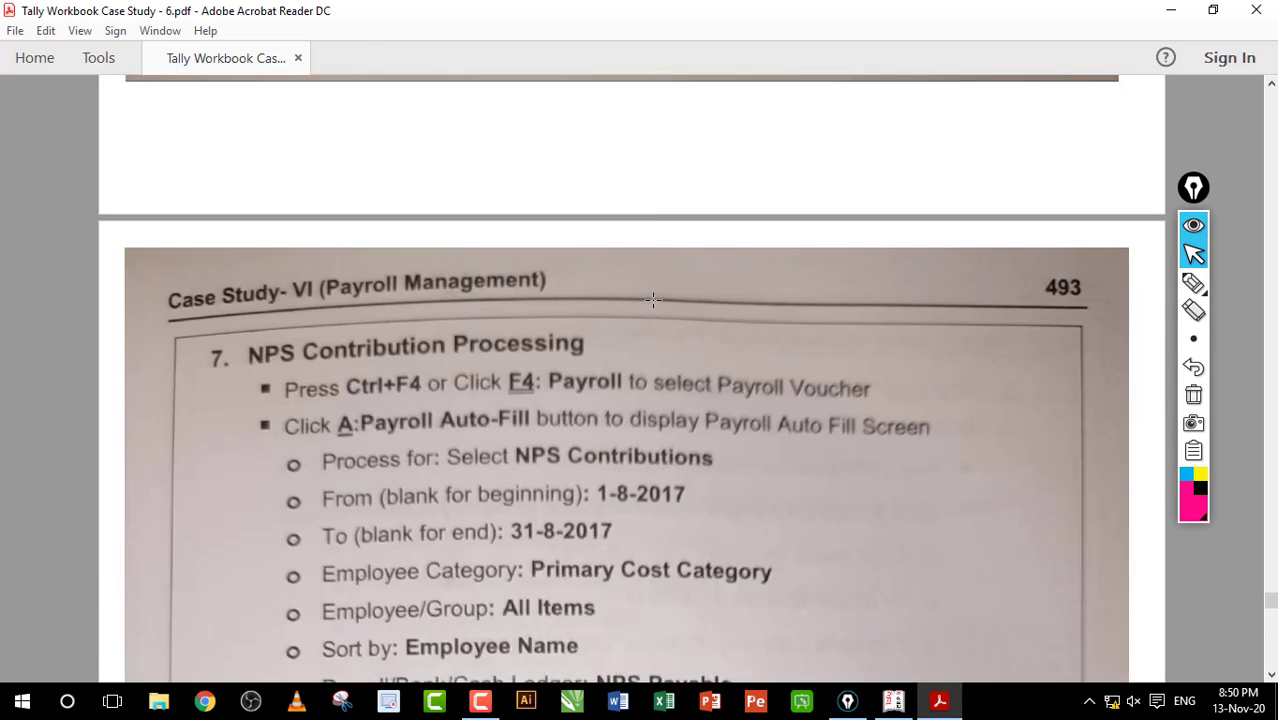
pyautogui.scroll(-4, 652, 299)
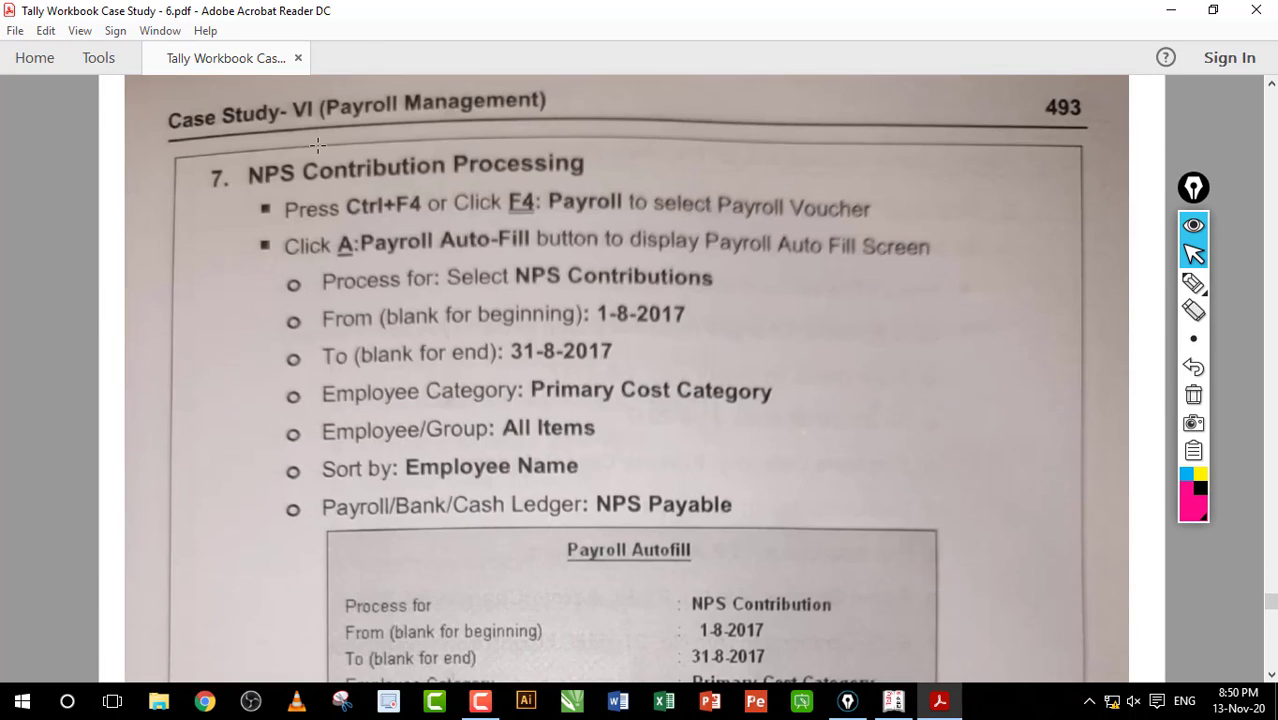
pyautogui.moveTo(314, 147); pyautogui.dragTo(519, 216)
pyautogui.click(452, 196)
pyautogui.scroll(-10, 450, 168)
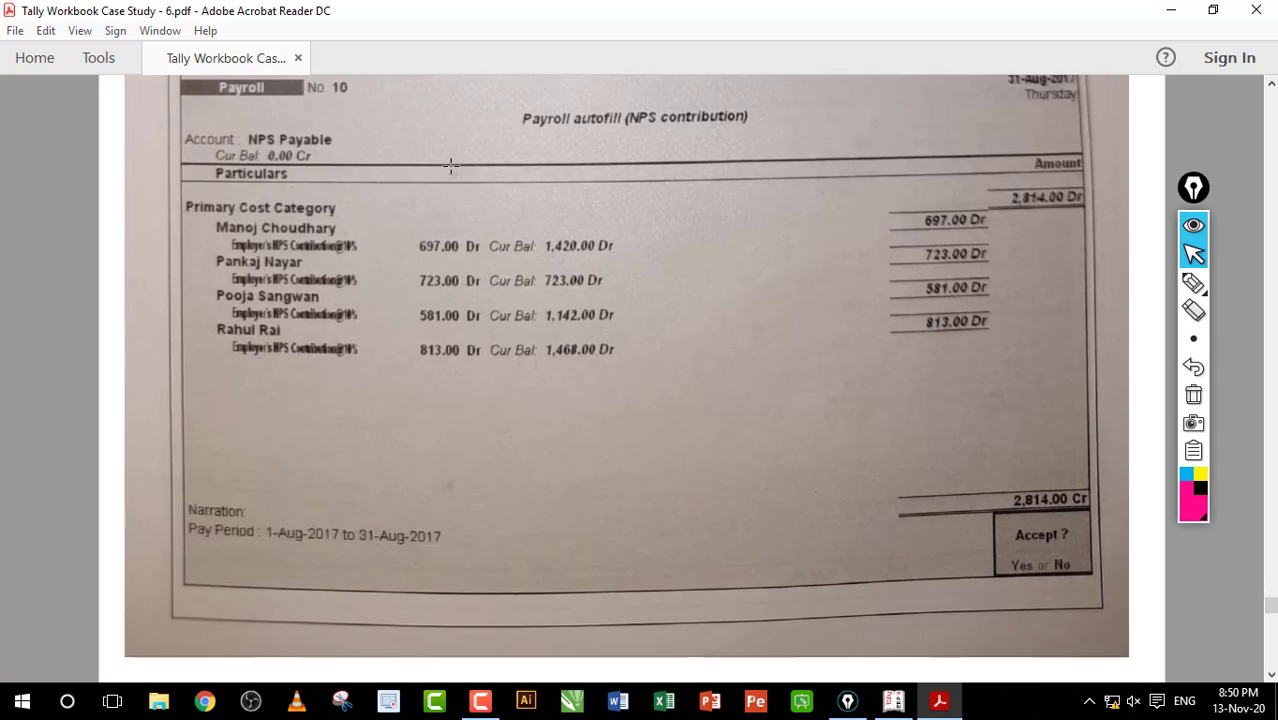
pyautogui.scroll(-8, 451, 166)
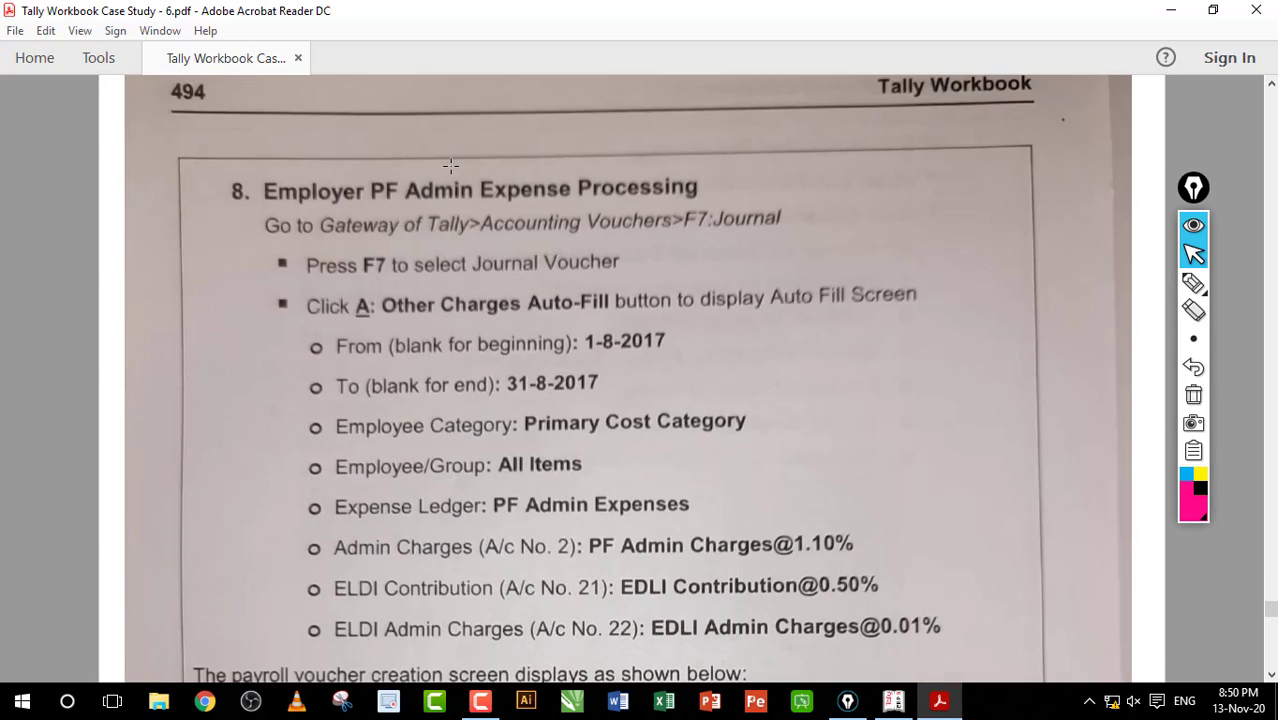
# Step: Highlight the PF admin expense heading and journal voucher instruction, then return to Tally
pyautogui.moveTo(396, 183); pyautogui.dragTo(884, 252)
pyautogui.click(592, 211)
pyautogui.moveTo(319, 246); pyautogui.dragTo(768, 324)
pyautogui.click(521, 245)
pyautogui.scroll(-2, 521, 245)
pyautogui.scroll(1, 521, 245)
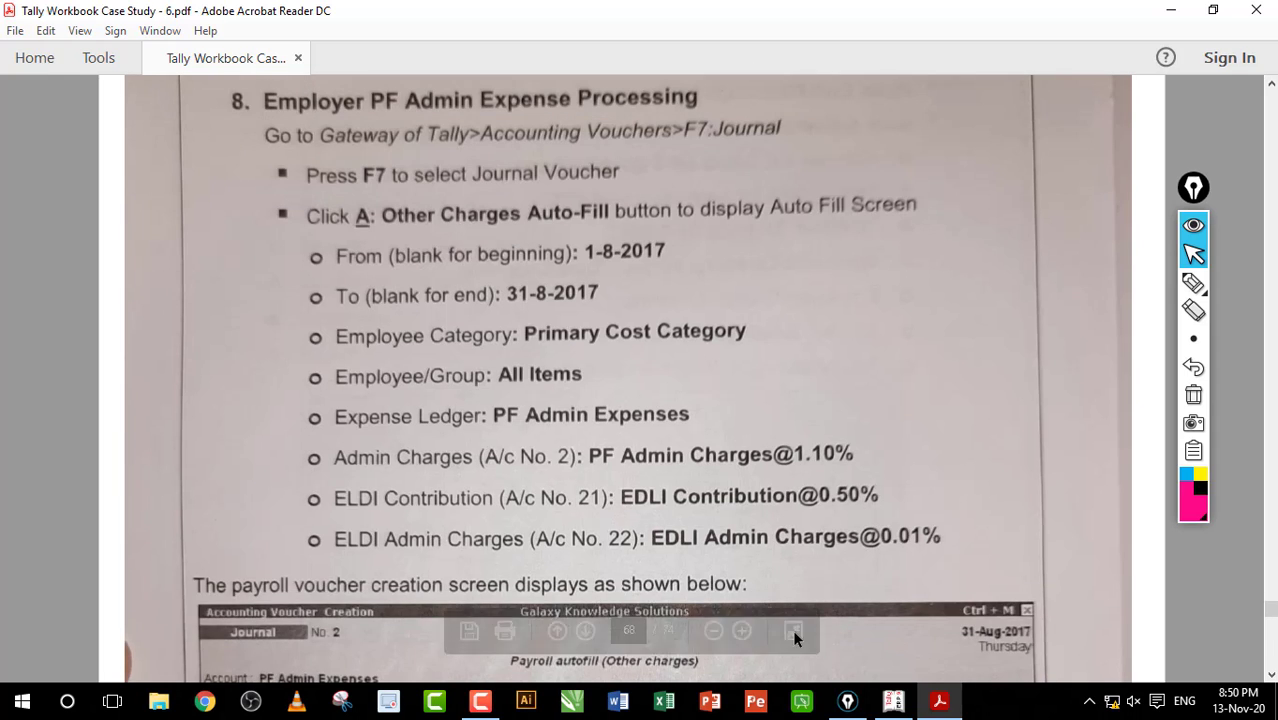
pyautogui.click(893, 700)
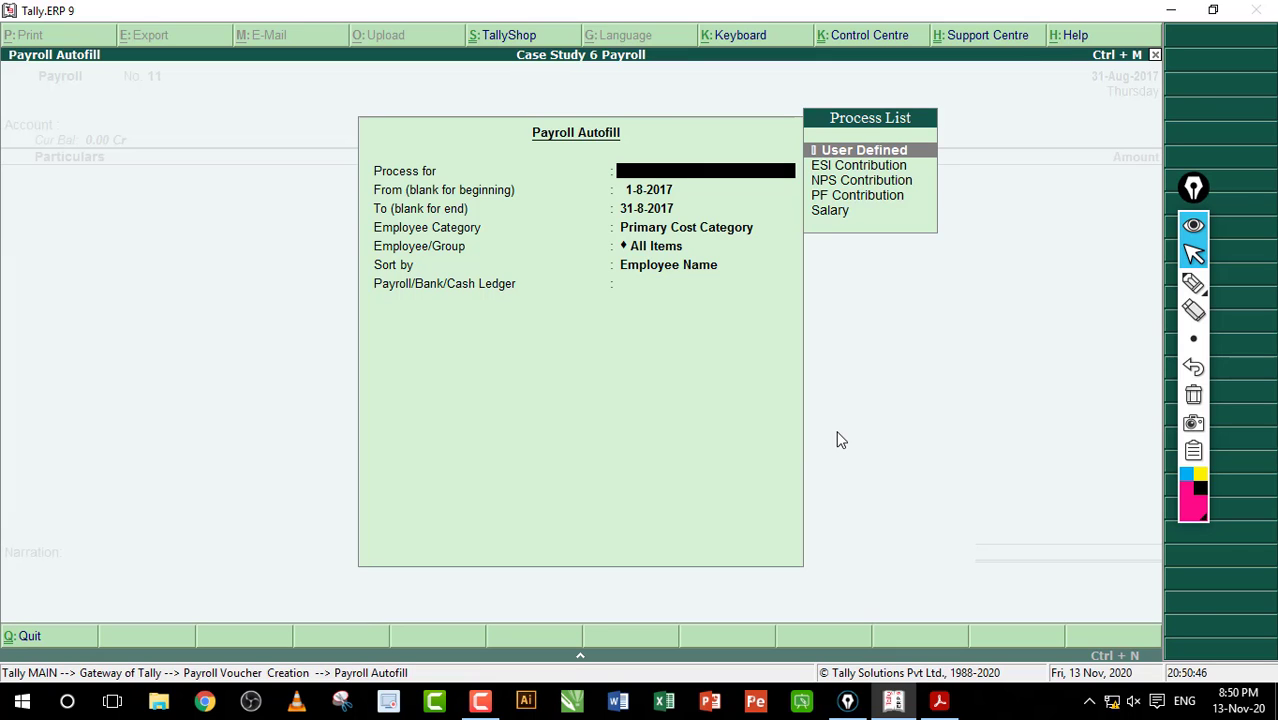
# Step: Quit the payroll autofill voucher and start a new Journal voucher with F7
pyautogui.press('Escape')
pyautogui.press('Escape')
pyautogui.press('y')
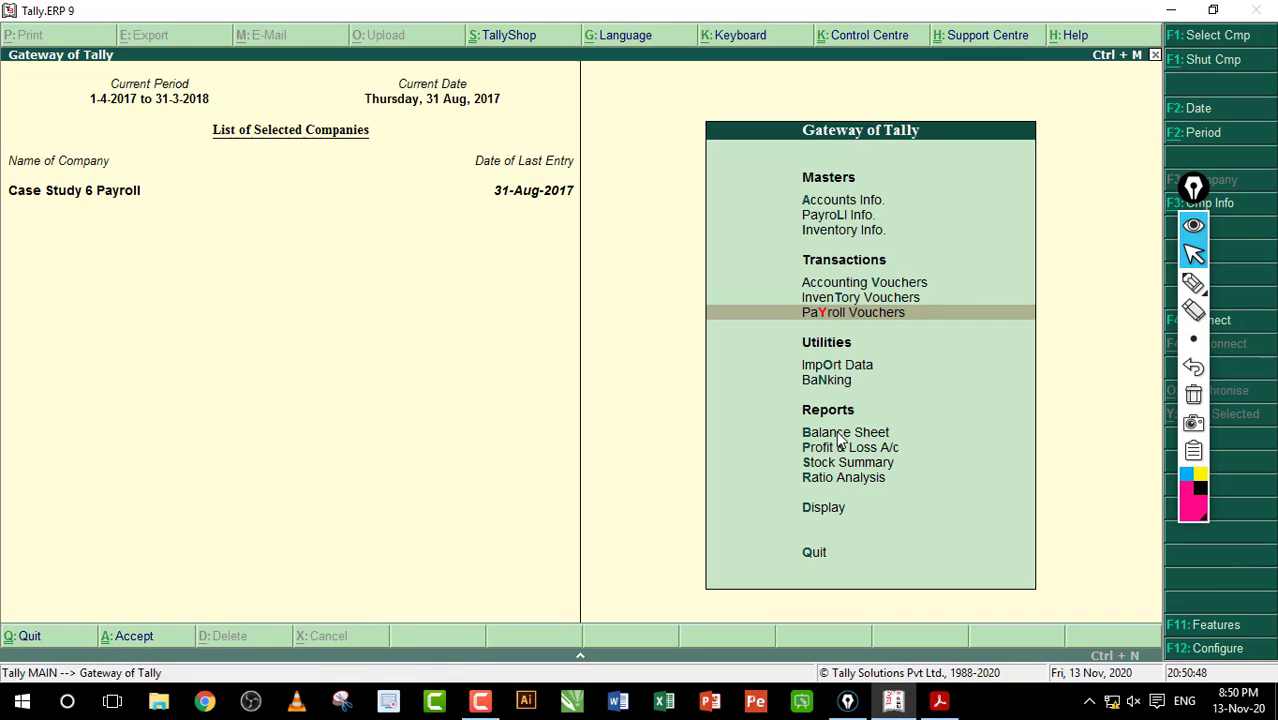
pyautogui.press('Return')
pyautogui.press('F7')
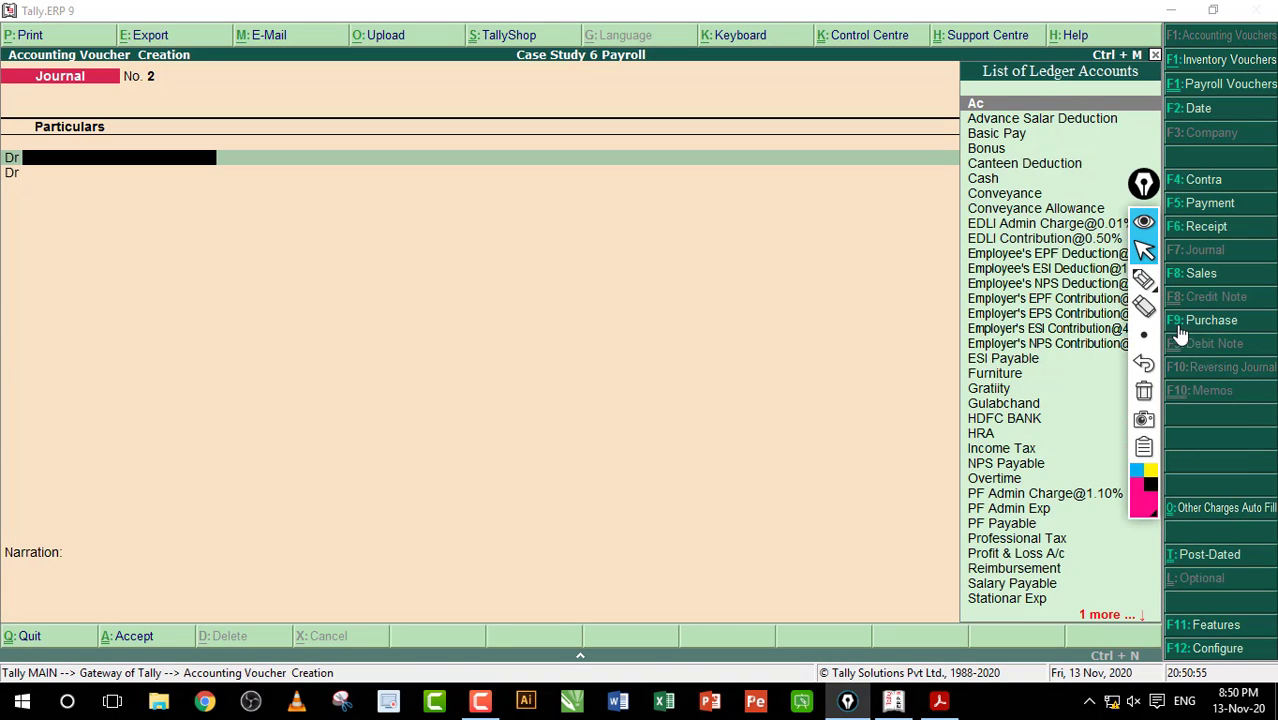
# Step: Autofill Other Charges to PF Admin Exp (PF Admin 1.10%, EDLI 0.50%, EDLI Admin 0.01%), saving 841.00 journal
pyautogui.click(1207, 512)
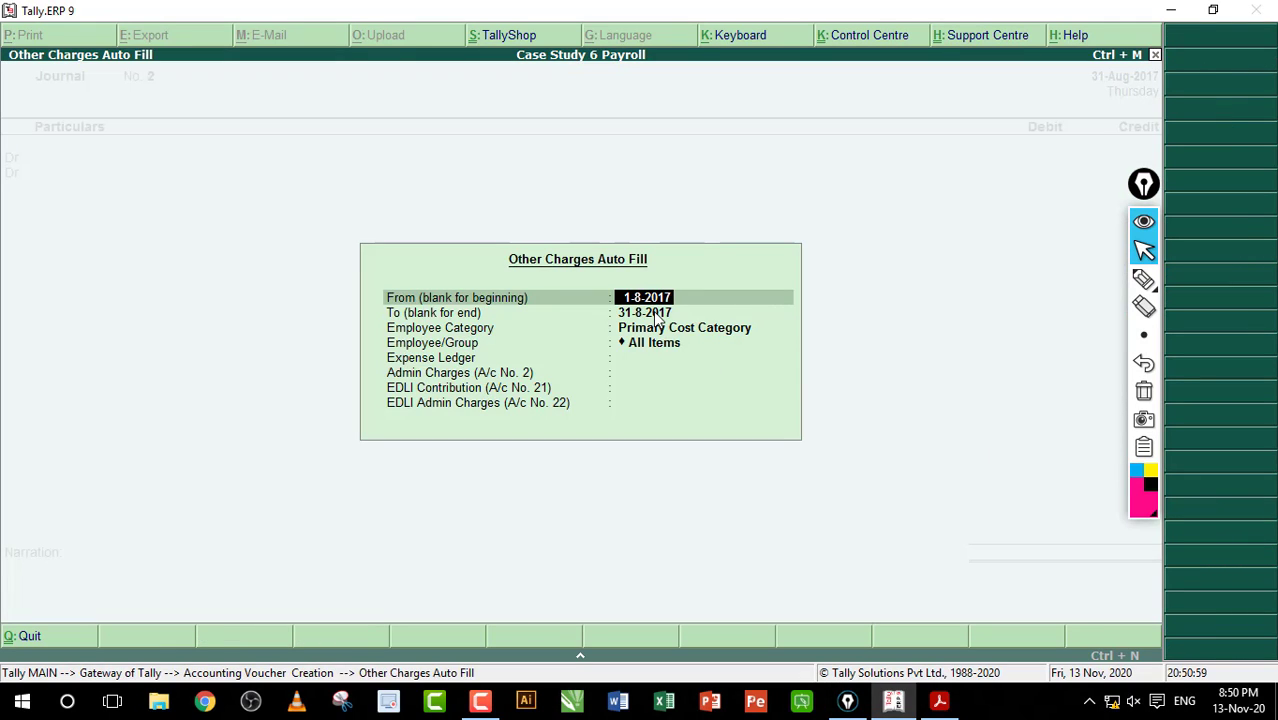
pyautogui.press('Return')
pyautogui.press('Return')
pyautogui.press('Return')
pyautogui.press('Return')
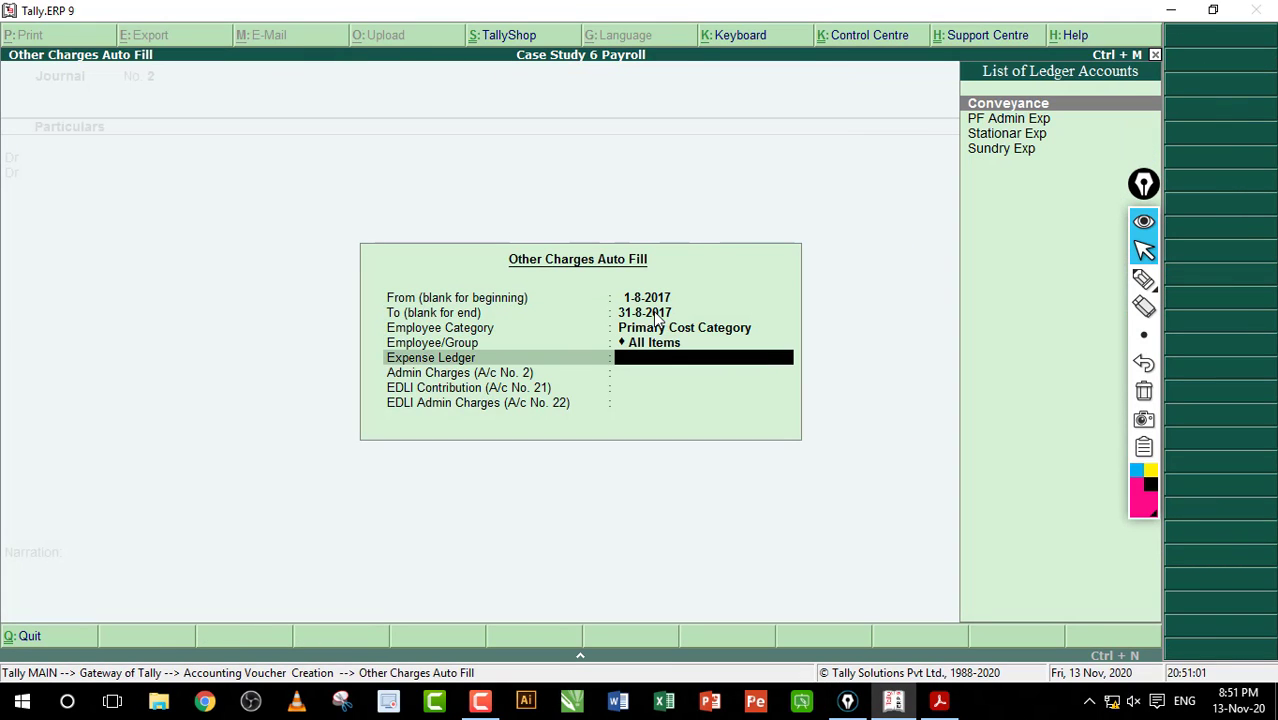
pyautogui.press('Down')
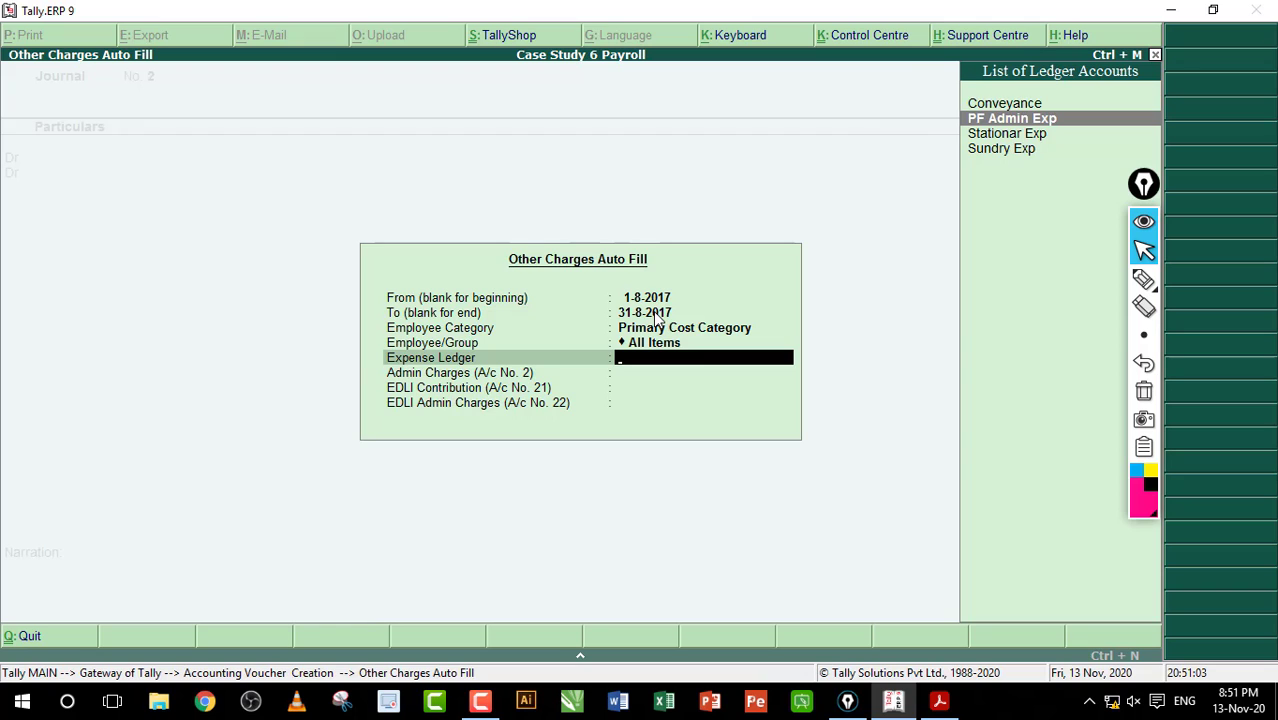
pyautogui.press('Return')
pyautogui.press('Down')
pyautogui.press('Return')
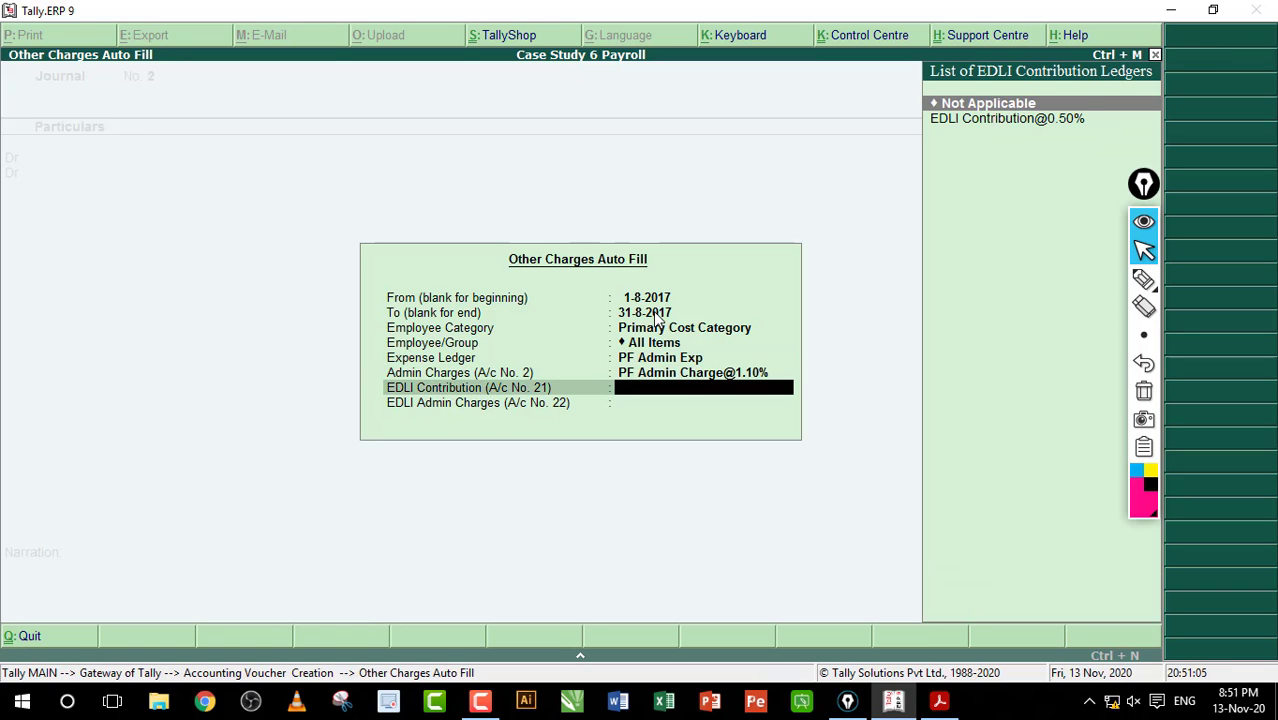
pyautogui.press('Down')
pyautogui.press('Return')
pyautogui.press('Down')
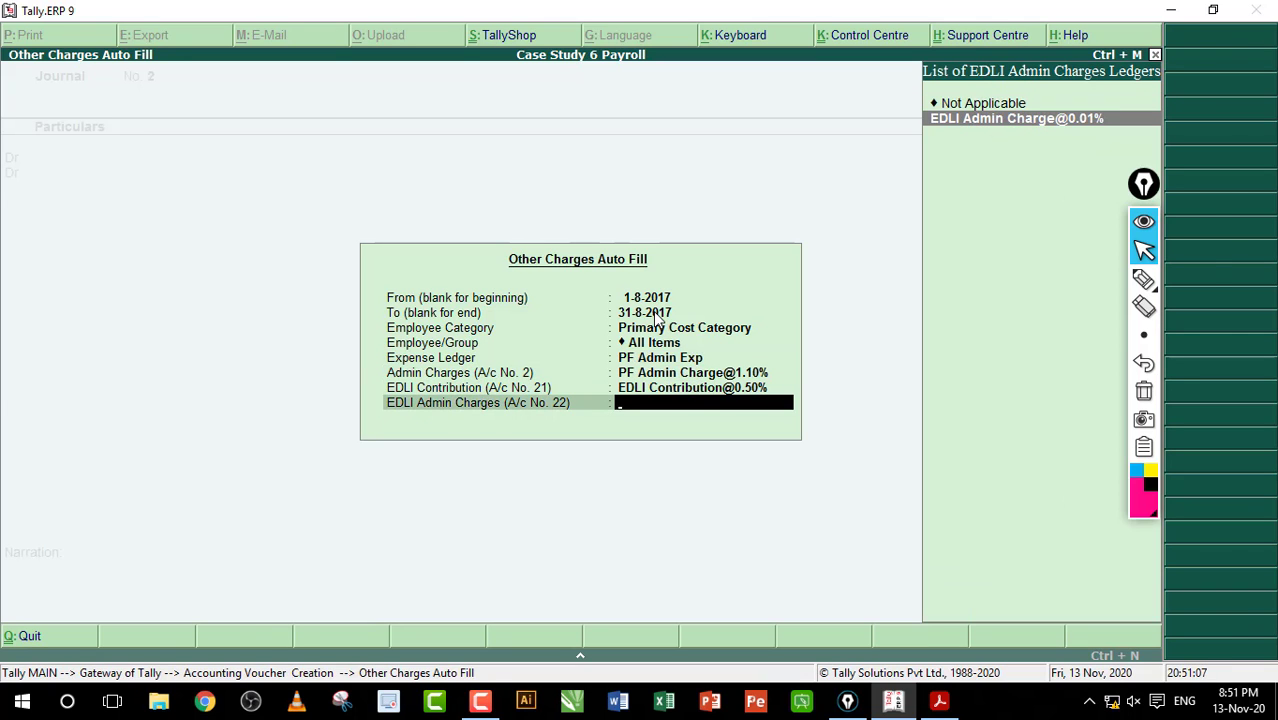
pyautogui.press('Return')
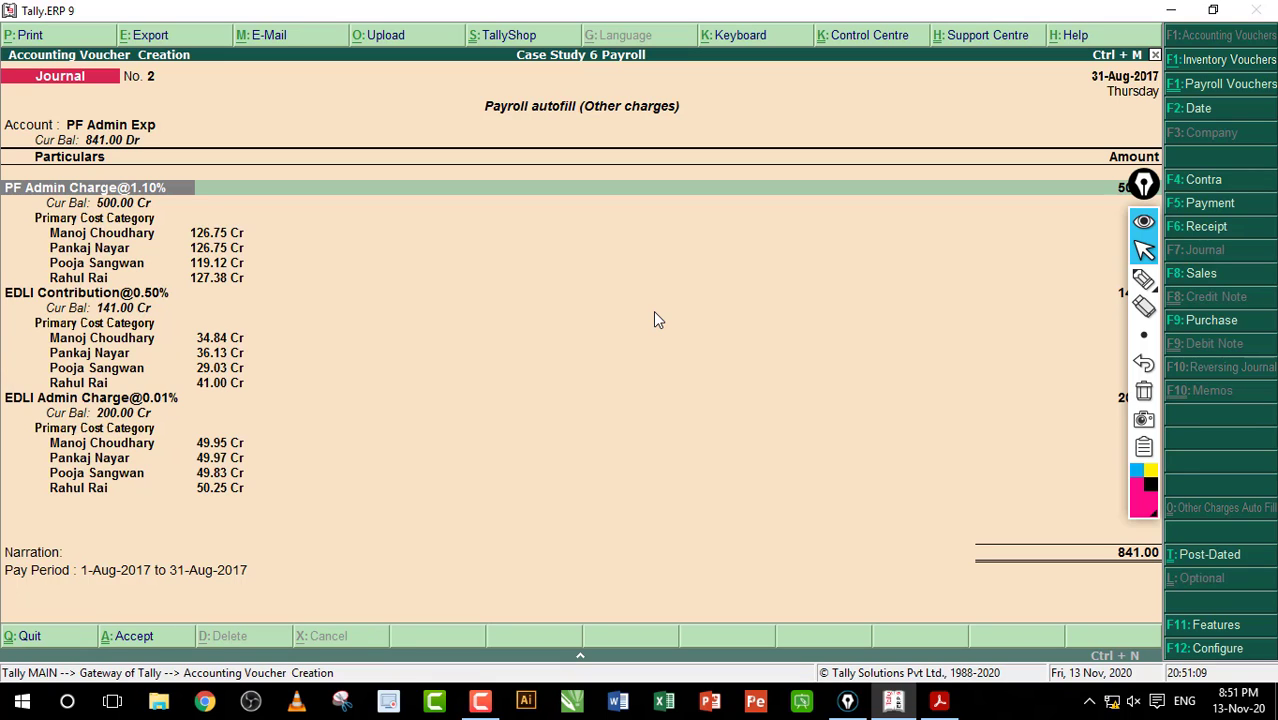
pyautogui.hotkey('ctrl', 'a')
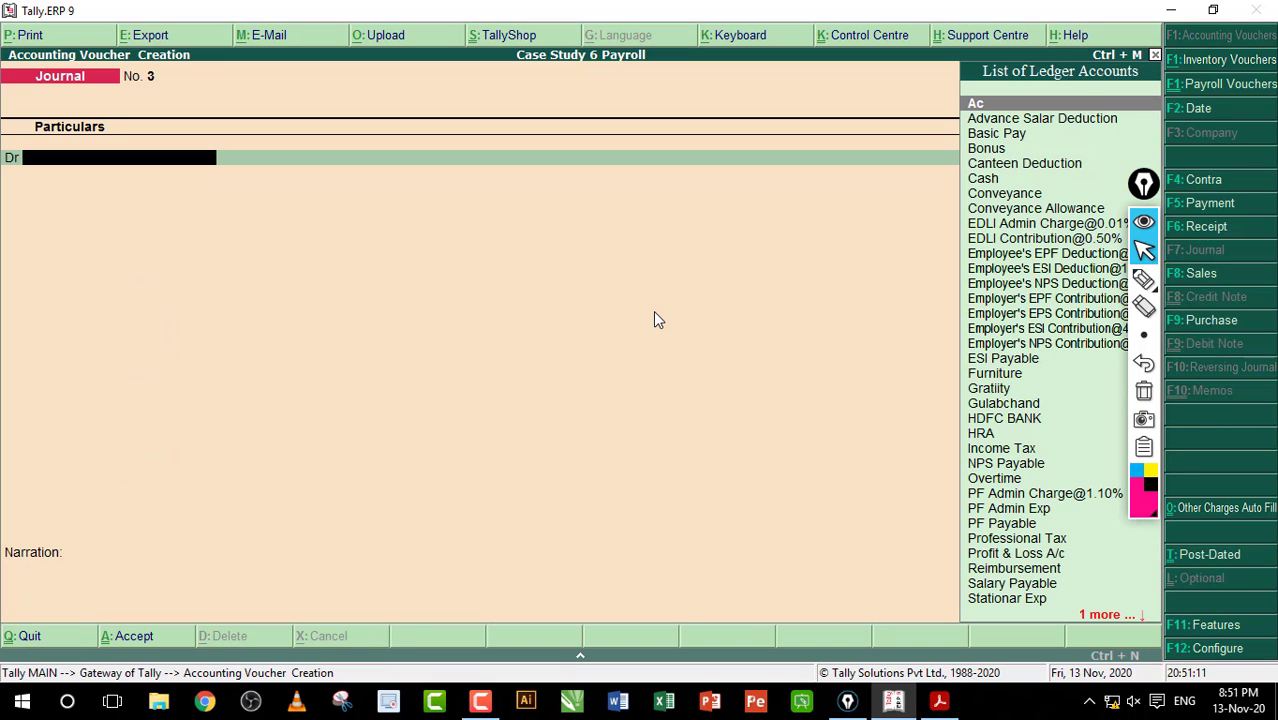
# Step: Scroll the workbook to the August salary payment, noting the 32,414 cash amount
pyautogui.click(954, 706)
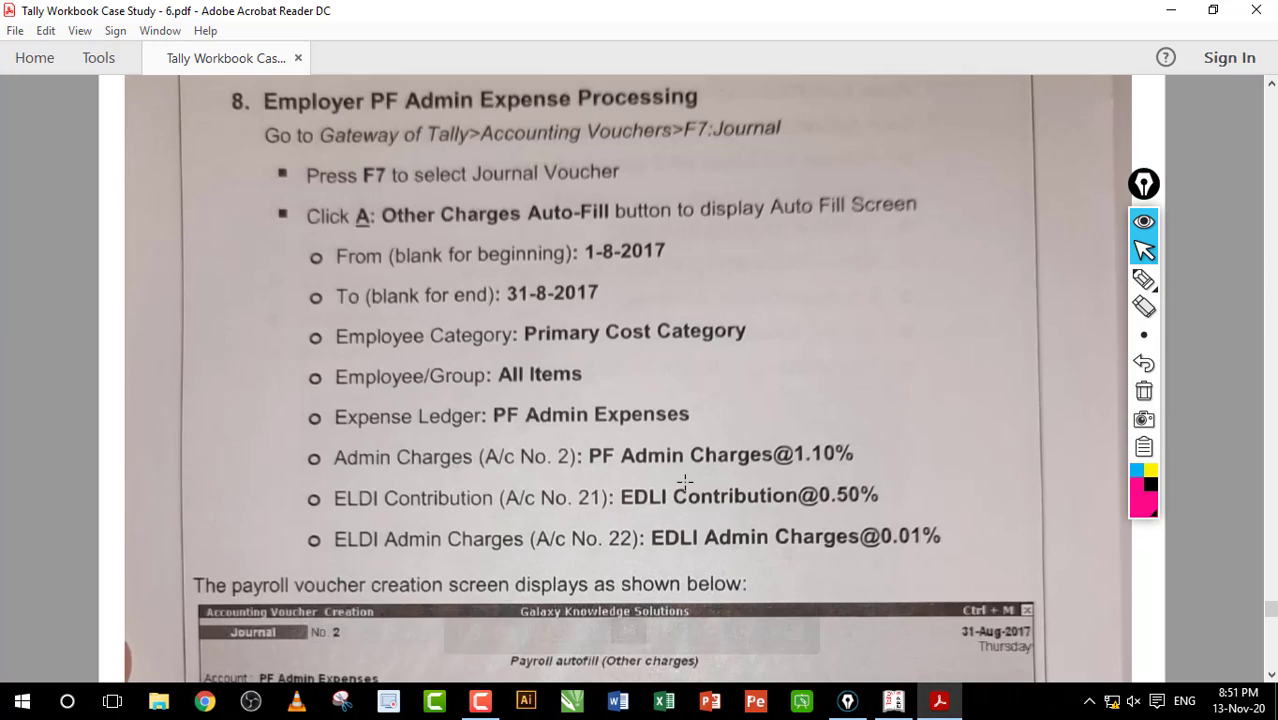
pyautogui.scroll(-5, 650, 411)
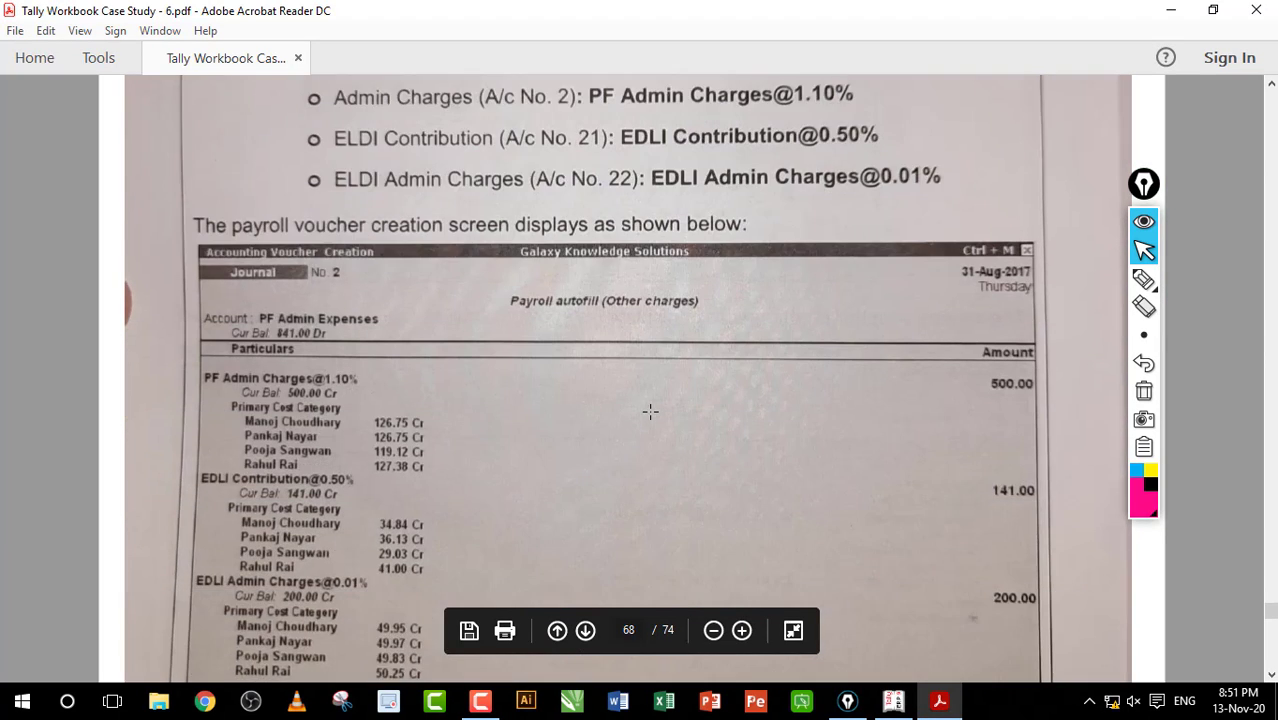
pyautogui.scroll(-15, 650, 411)
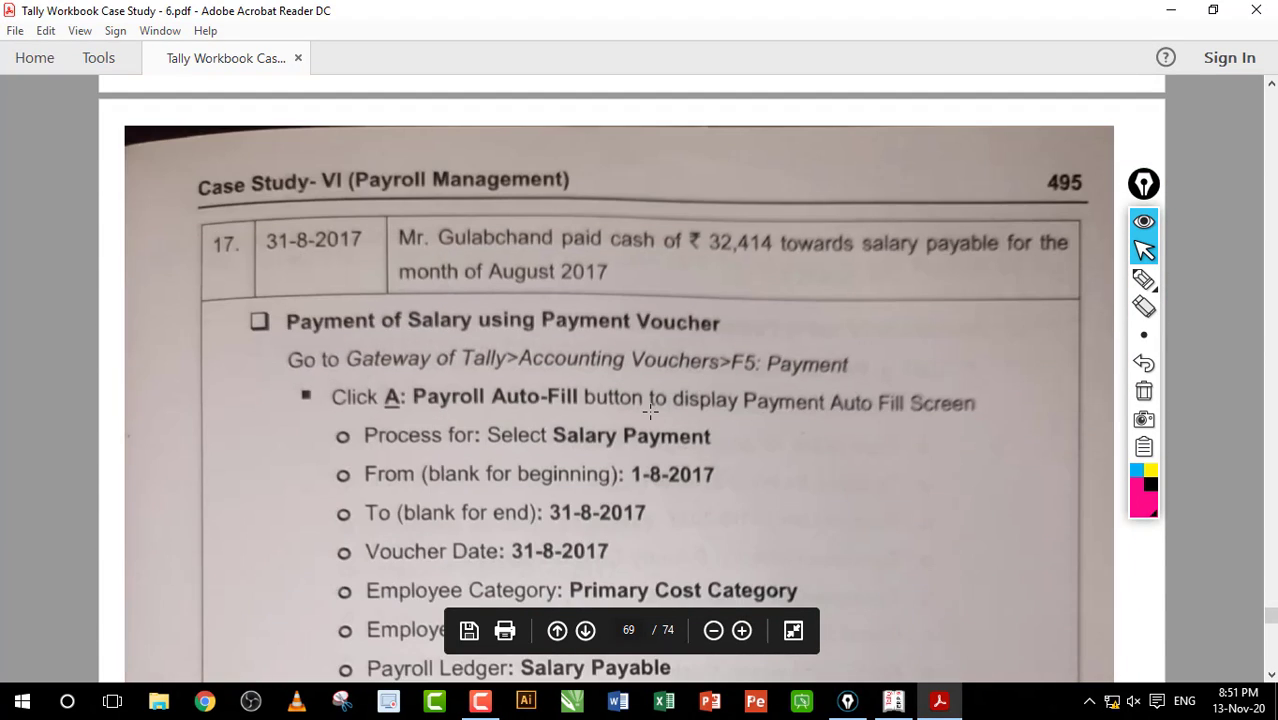
pyautogui.scroll(-1, 650, 410)
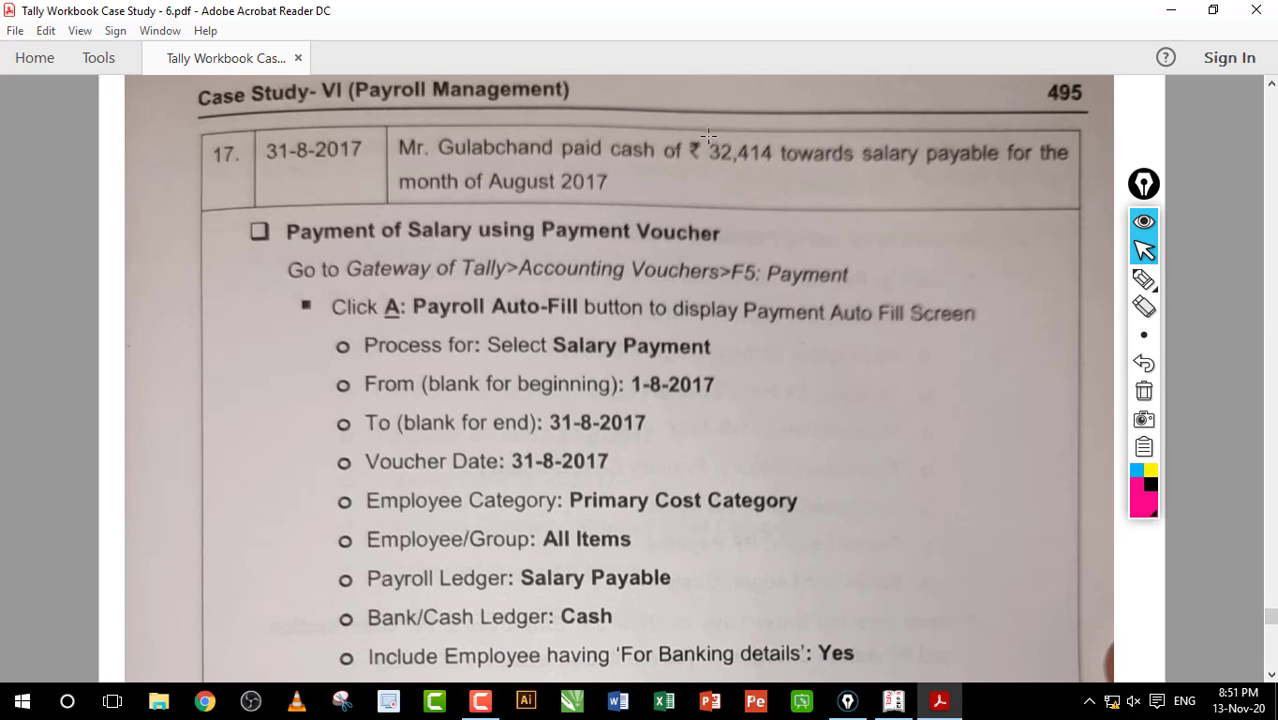
pyautogui.moveTo(704, 145); pyautogui.dragTo(775, 158)
pyautogui.moveTo(608, 145); pyautogui.dragTo(663, 168)
# Step: Highlight the Payment and Payroll Auto-Fill instructions, then return to Tally's blank Journal No. 3
pyautogui.scroll(-1, 645, 123)
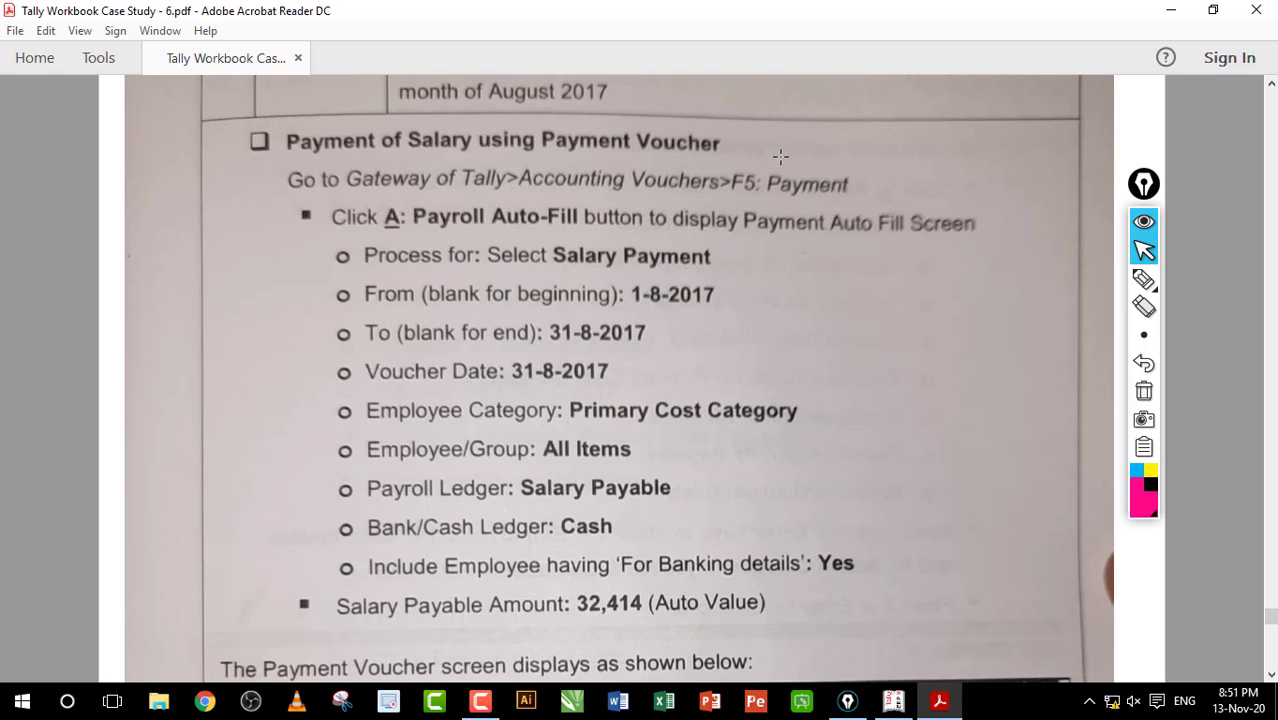
pyautogui.moveTo(766, 159); pyautogui.dragTo(880, 203)
pyautogui.click(792, 188)
pyautogui.moveTo(478, 203); pyautogui.dragTo(537, 220)
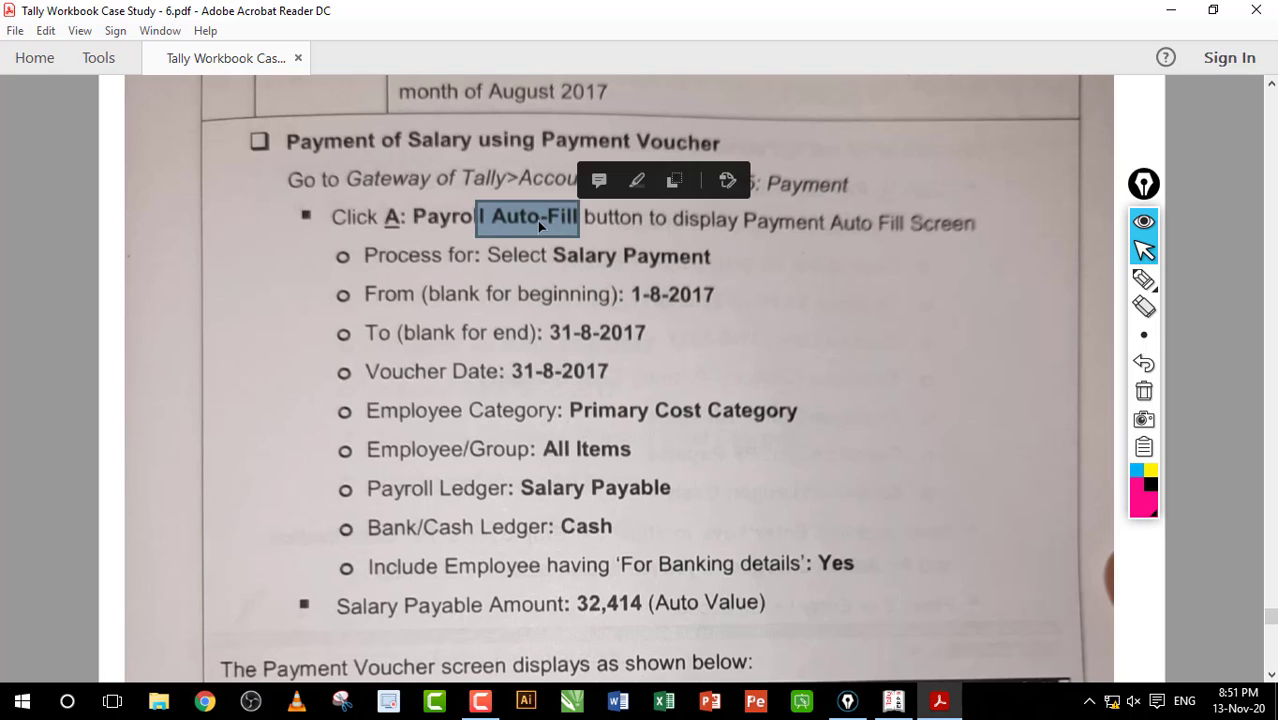
pyautogui.click(537, 220)
pyautogui.click(893, 700)
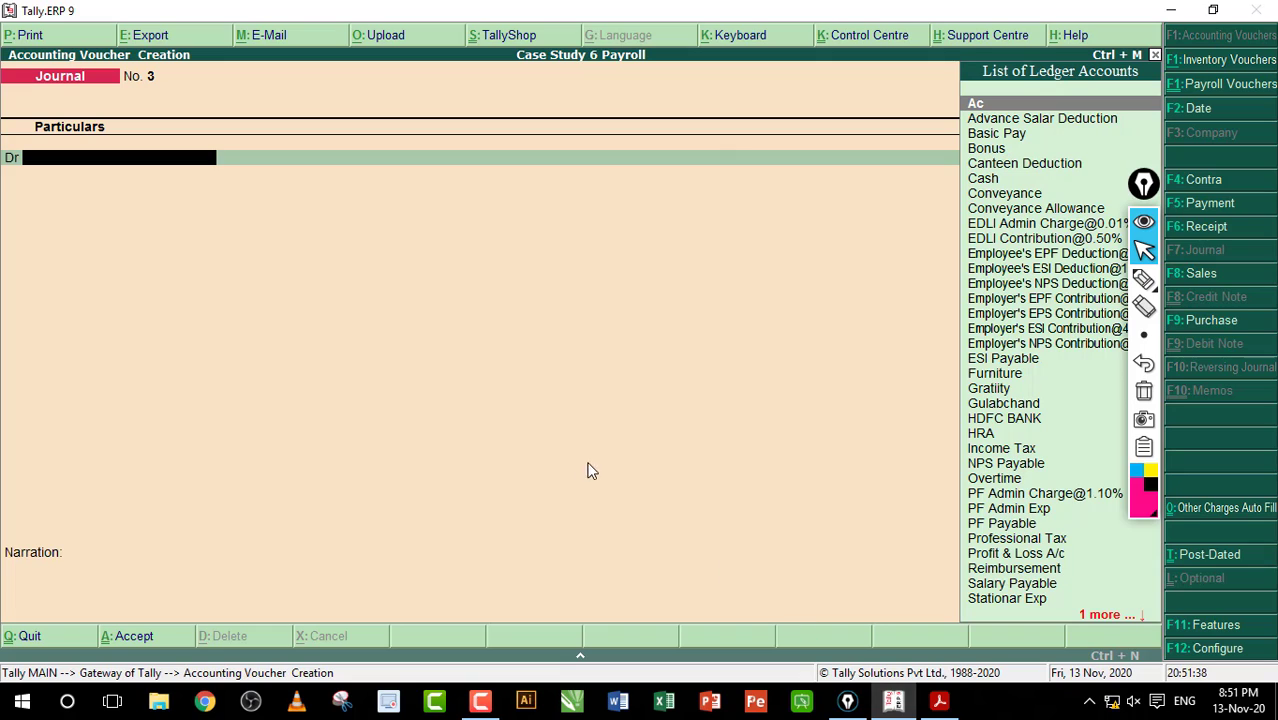
# Step: Autofill Payment voucher No. 9 as Salary Payment from Salary Payable via Cash, totalling 32,364.00
pyautogui.press('F5')
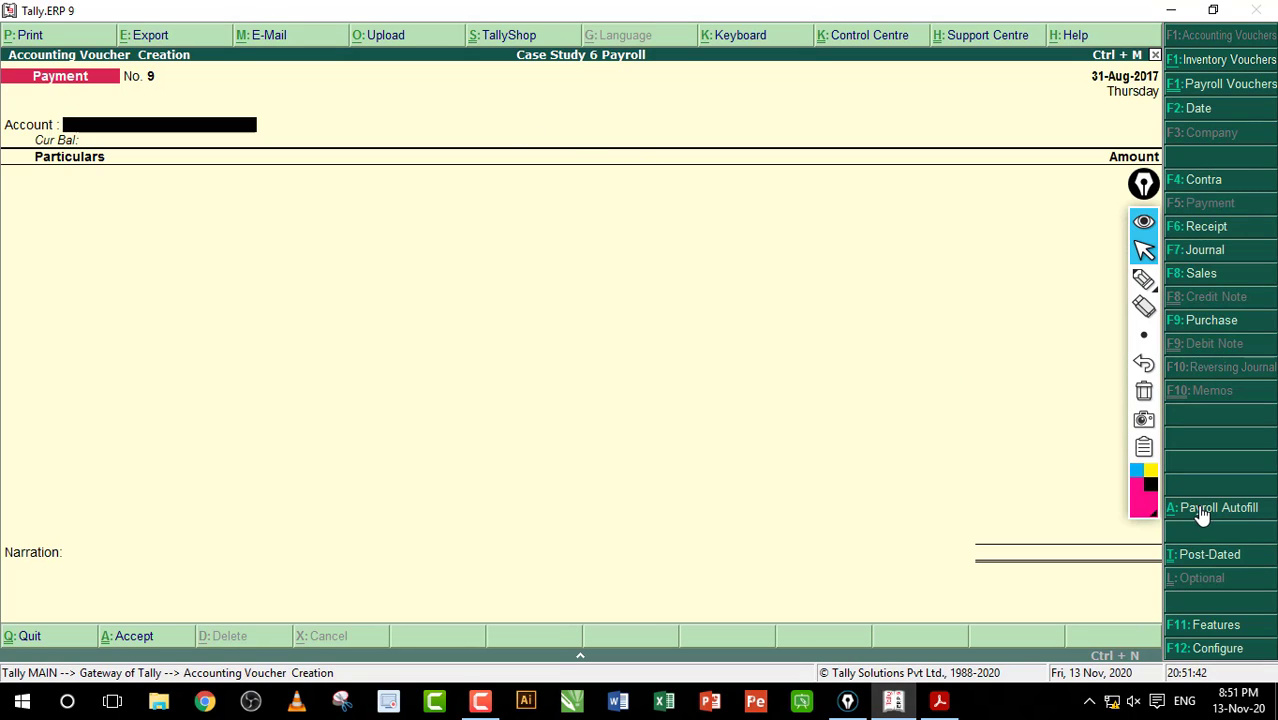
pyautogui.hotkey('alt', 'a')
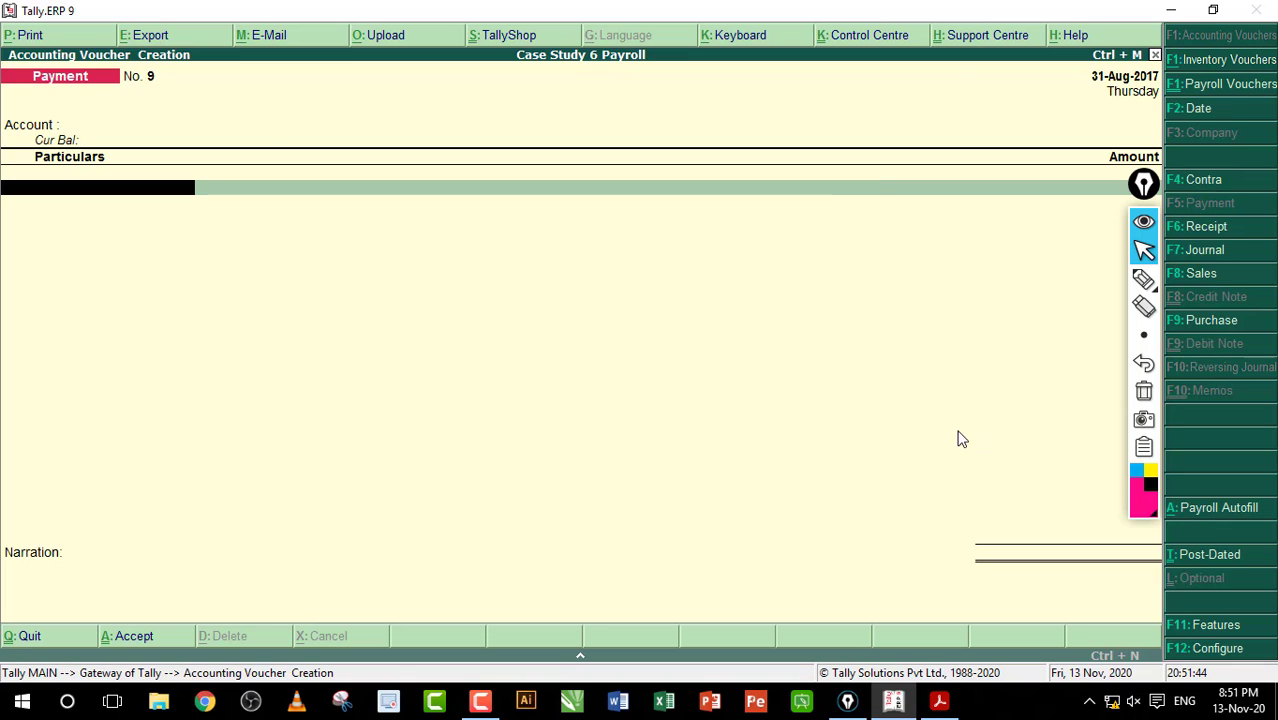
pyautogui.press('Return')
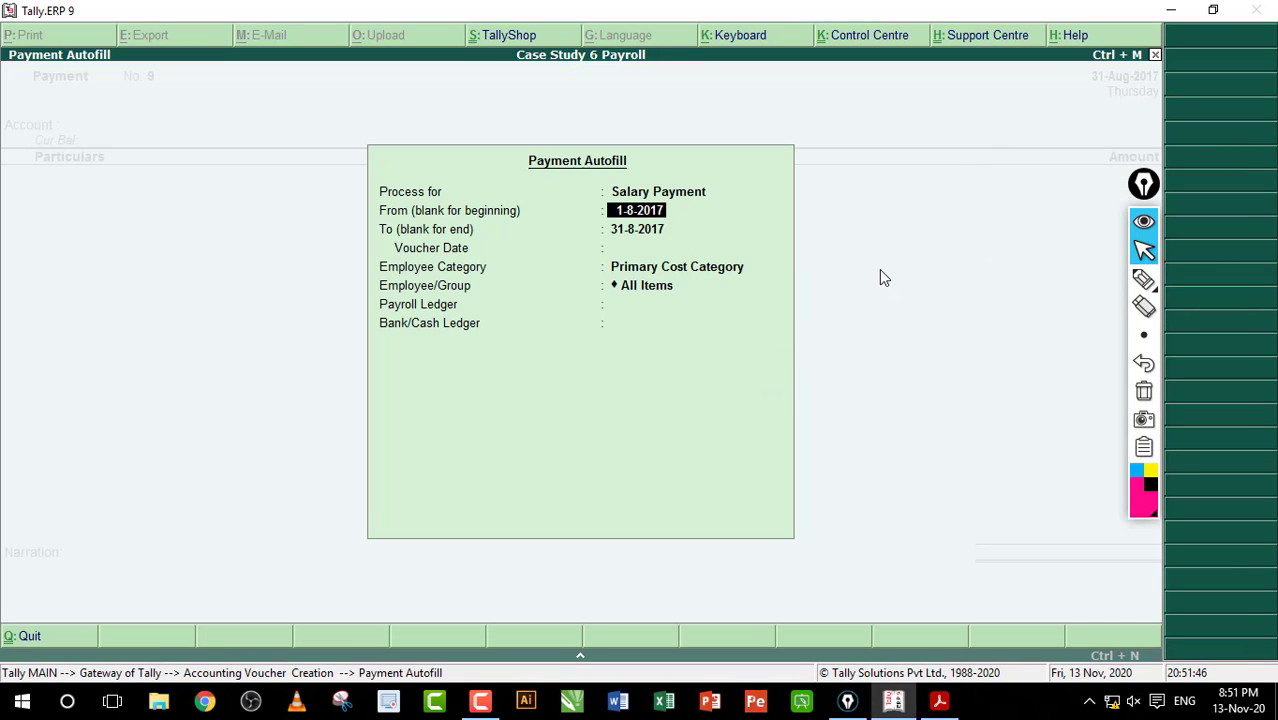
pyautogui.press('Return')
pyautogui.press('Return')
pyautogui.press('Return')
pyautogui.press('Return')
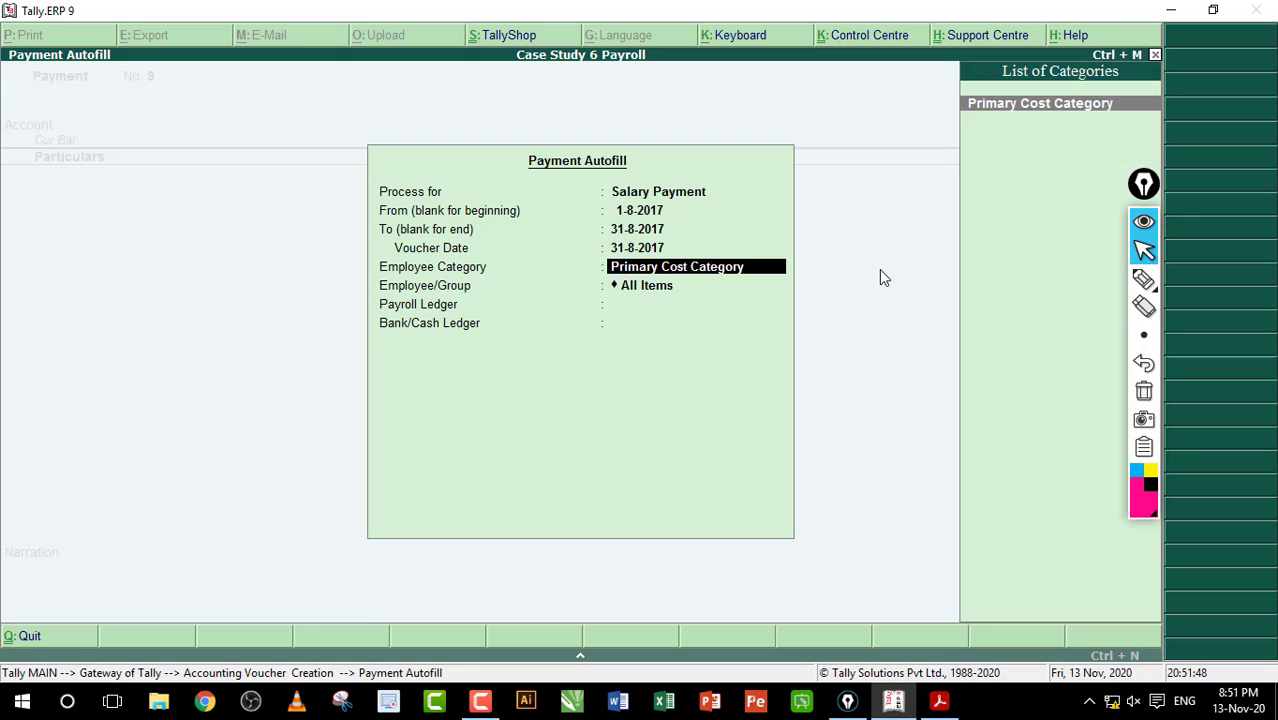
pyautogui.press('Return')
pyautogui.press('Down')
pyautogui.press('Down')
pyautogui.press('Down')
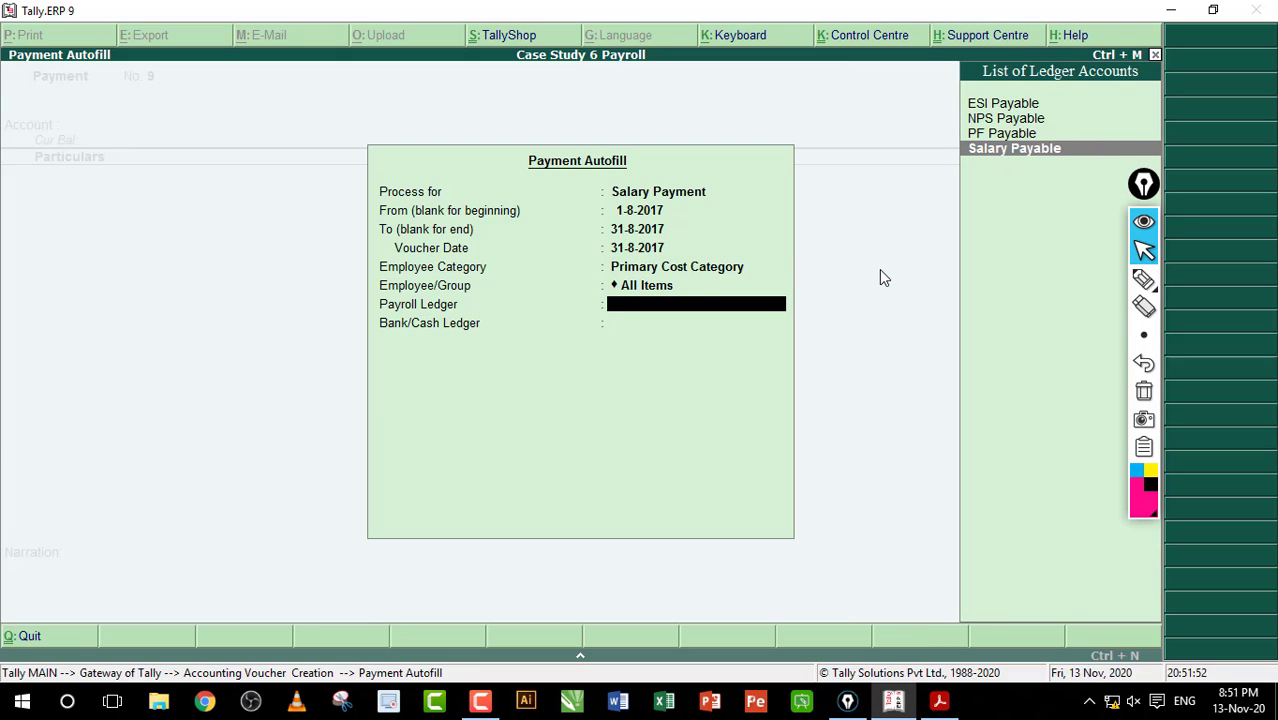
pyautogui.press('Return')
pyautogui.press('Down')
pyautogui.press('Up')
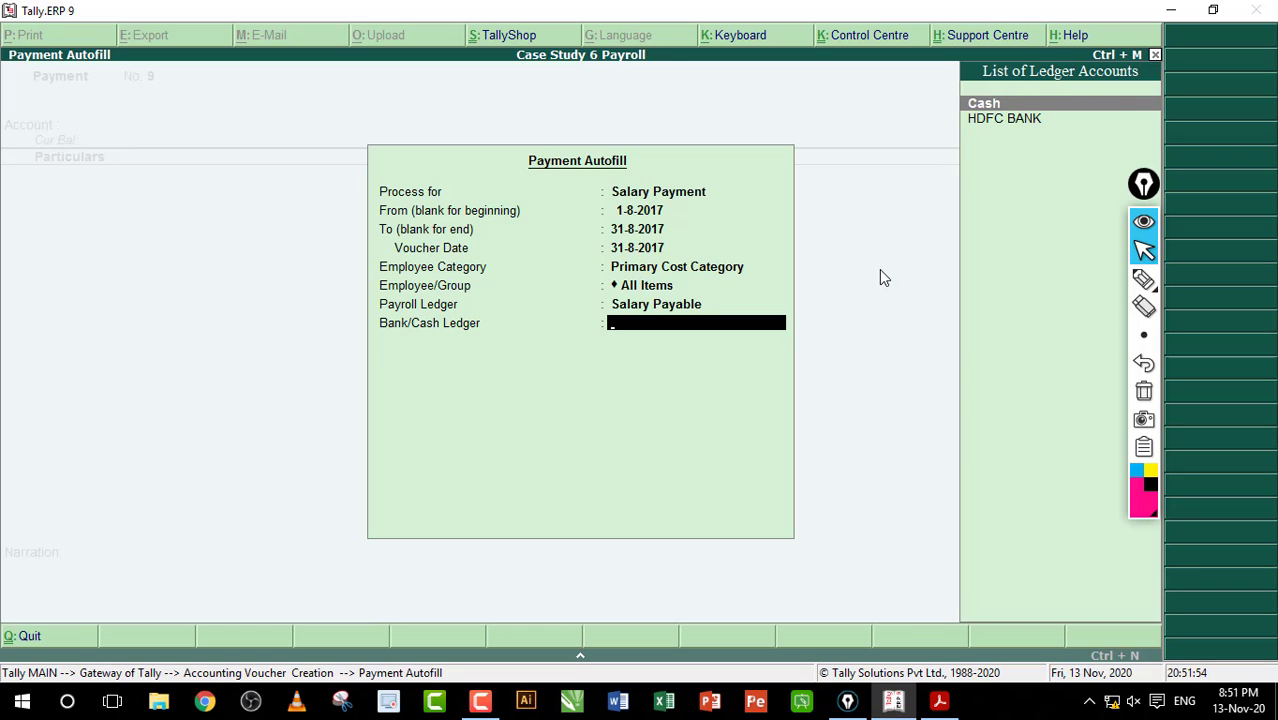
pyautogui.press('Return')
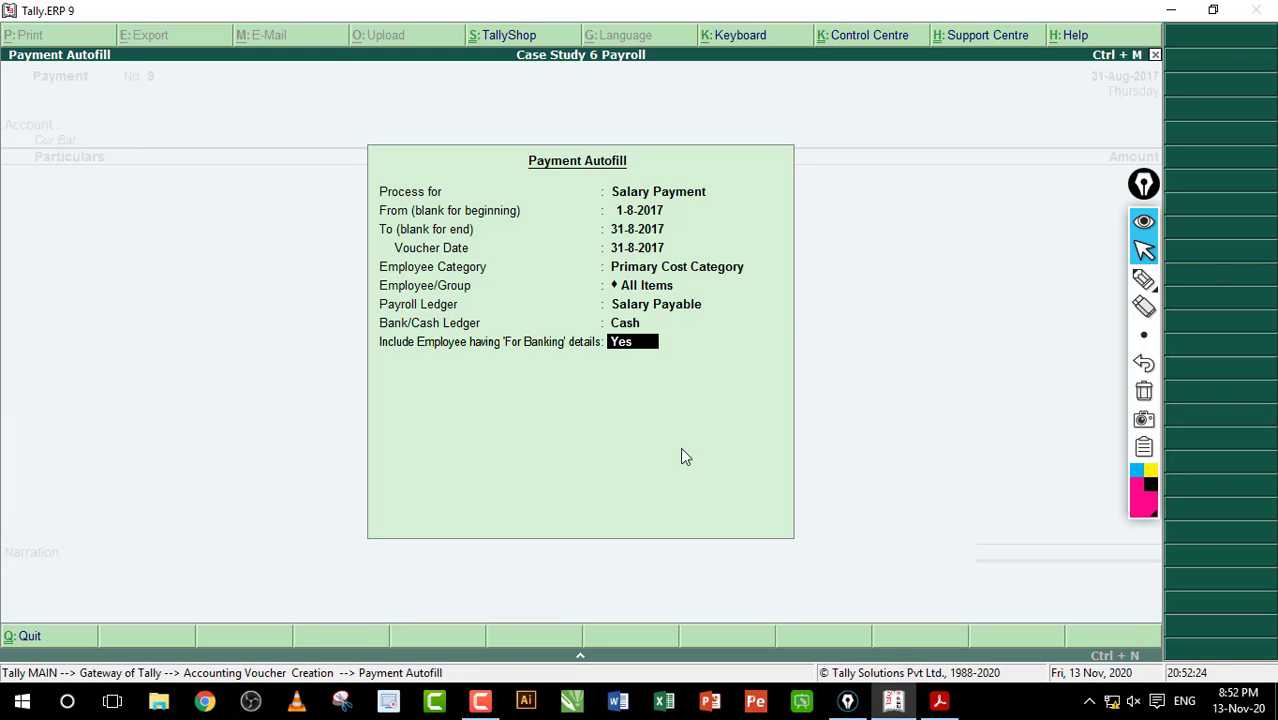
pyautogui.press('Return')
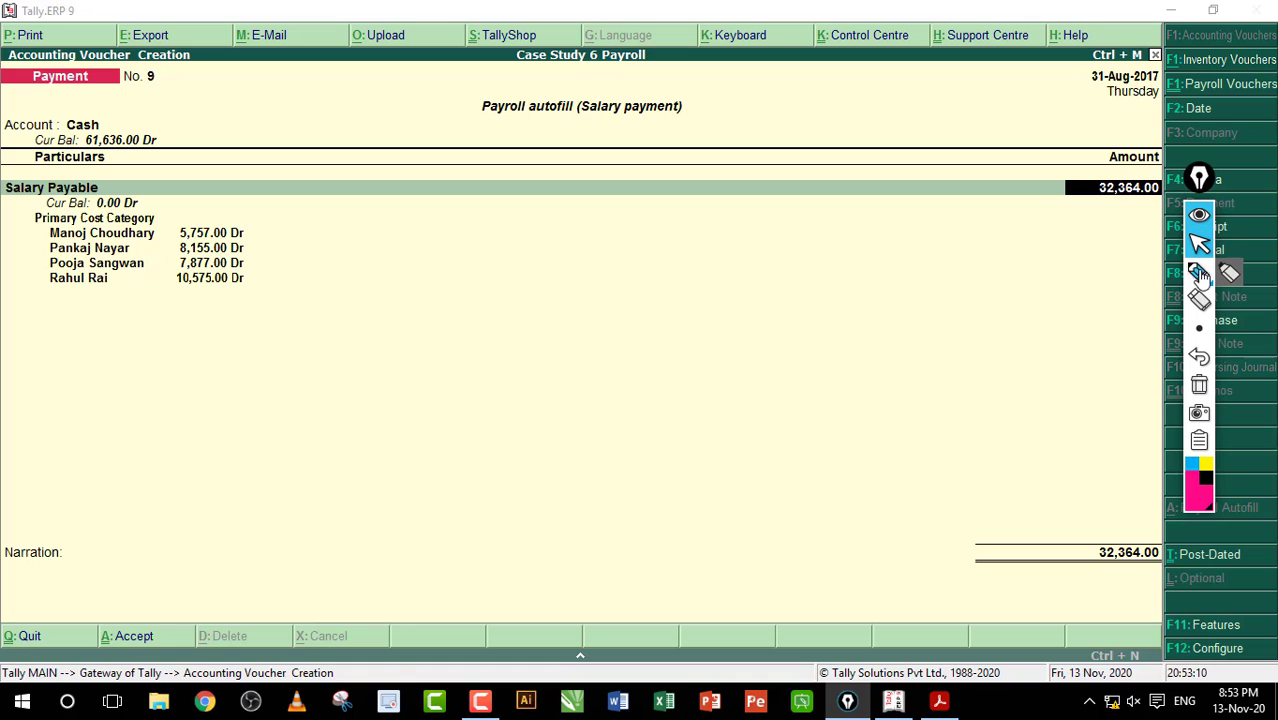
# Step: Mark the third employee's 7,877.00 amount on screen, then bring the workbook PDF forward
pyautogui.click(1189, 272)
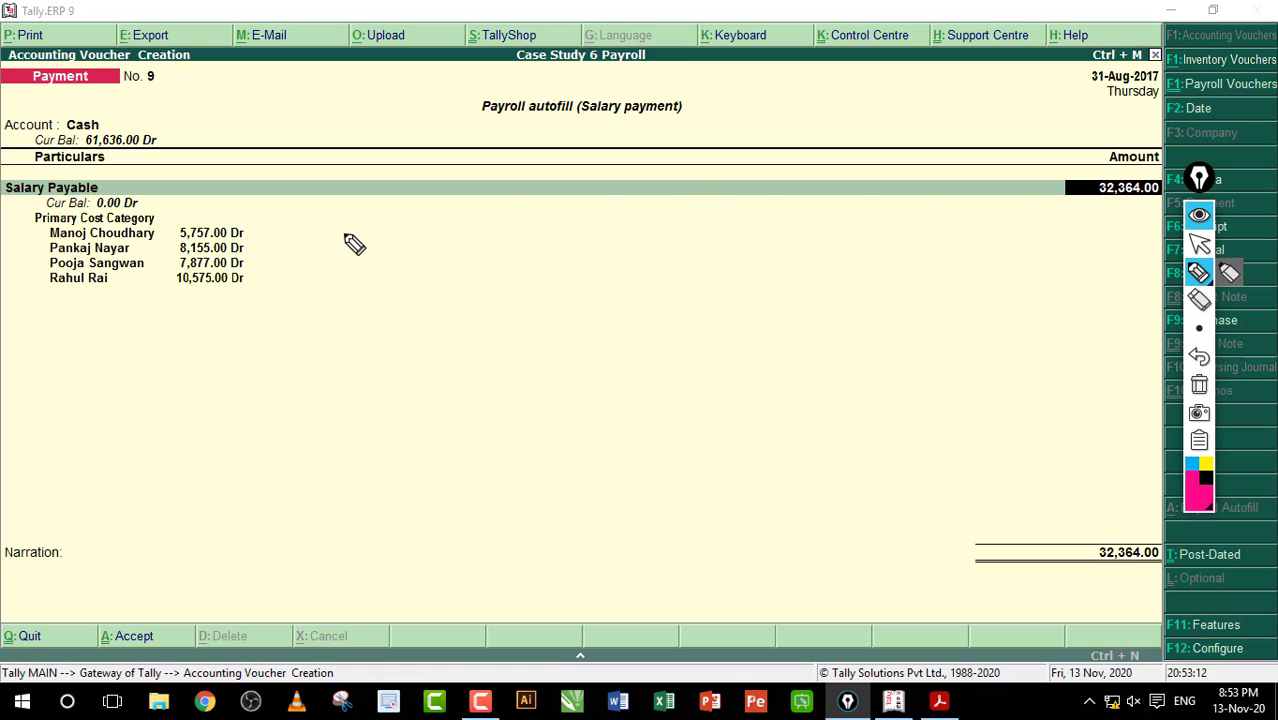
pyautogui.moveTo(150, 263); pyautogui.dragTo(172, 264)
pyautogui.click(1199, 243)
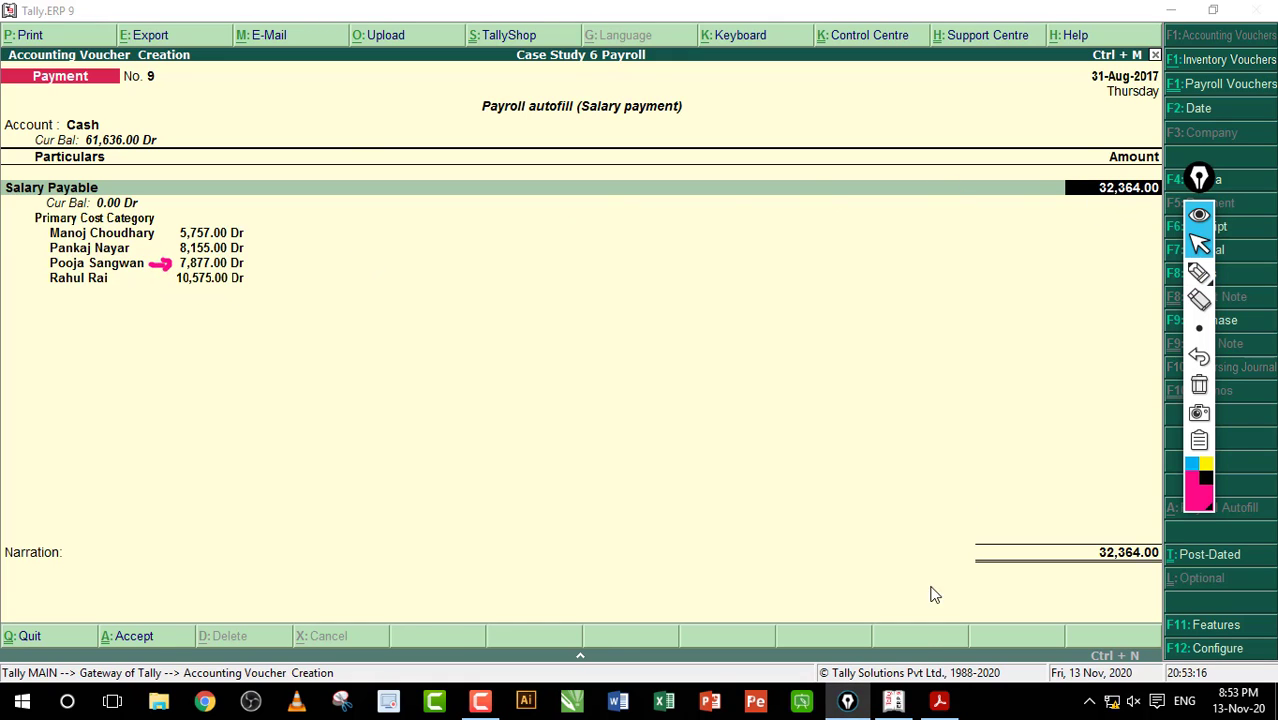
pyautogui.click(939, 700)
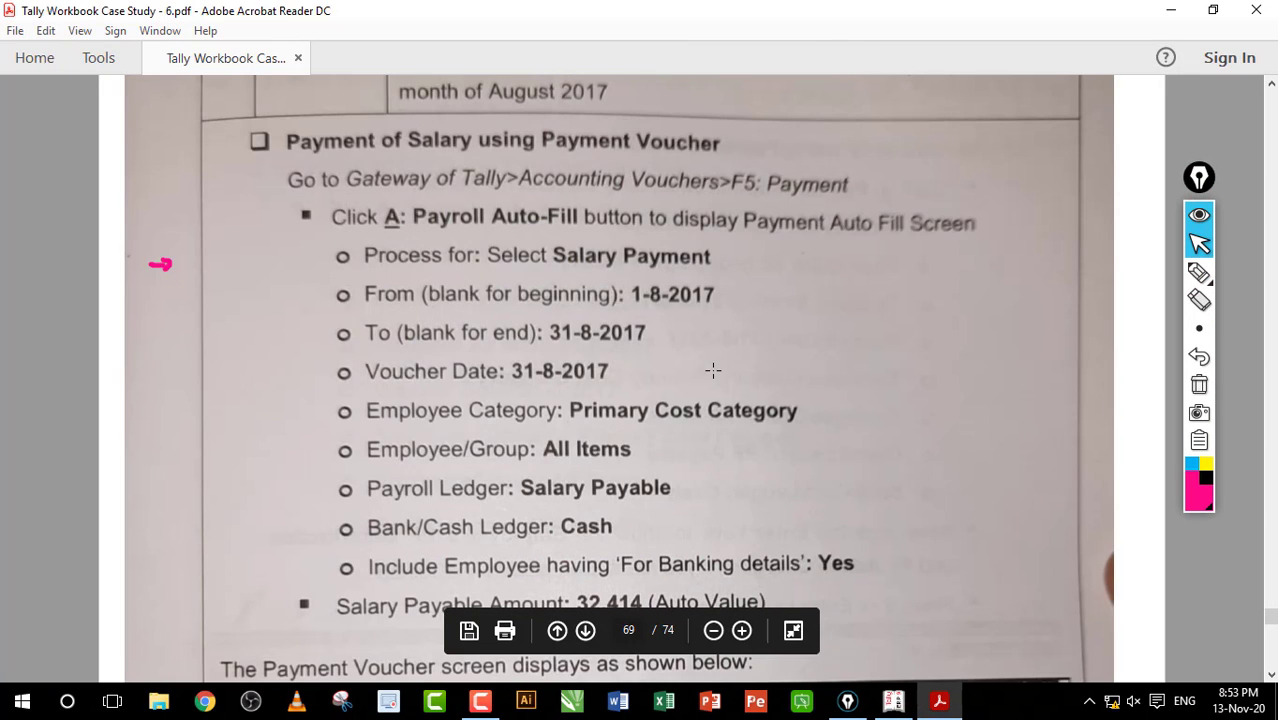
# Step: Draw pink pen marks around Salary Payable and the amounts, then erase all annotations
pyautogui.scroll(-12, 713, 370)
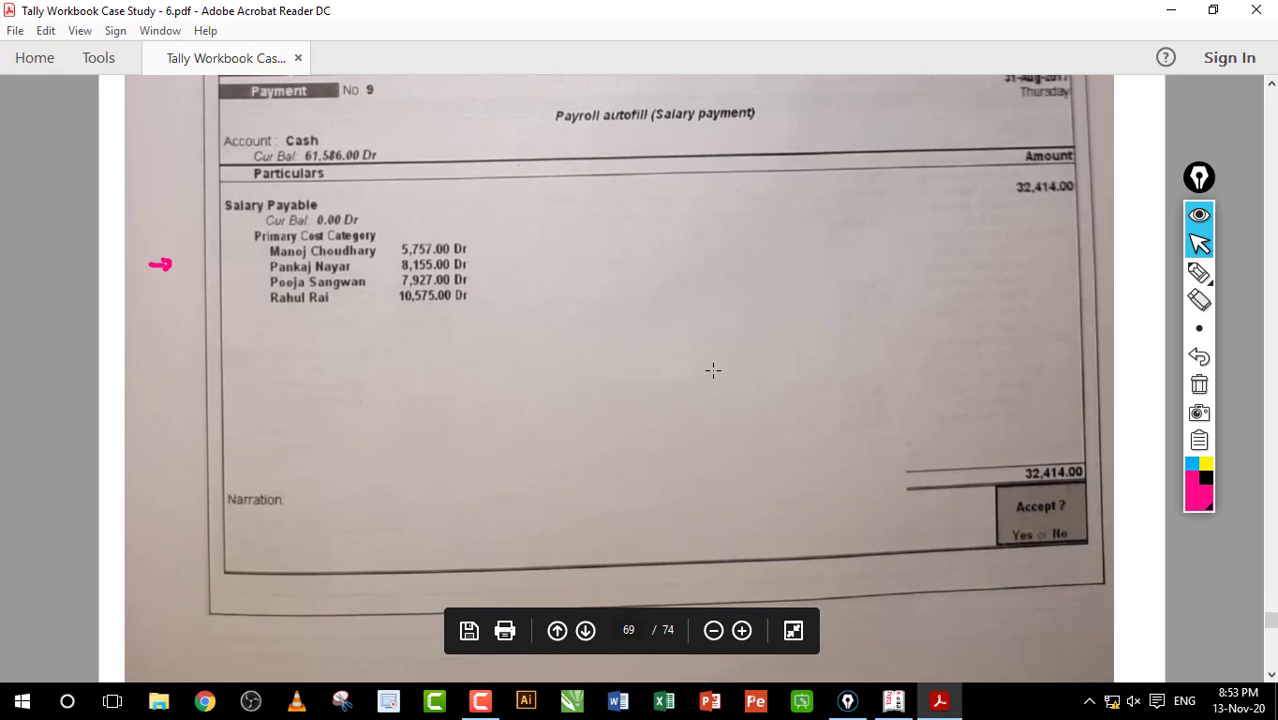
pyautogui.click(1199, 272)
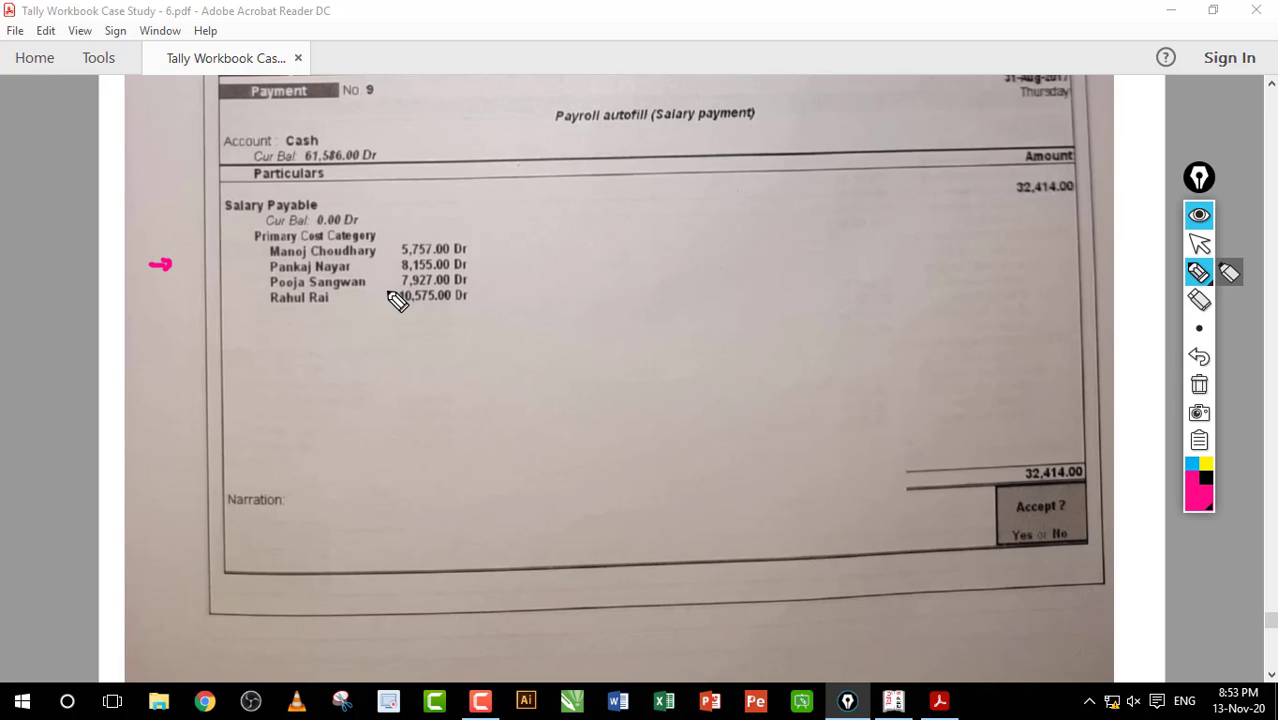
pyautogui.moveTo(249, 349)
pyautogui.mouseDown()
pyautogui.moveTo(526, 346)
pyautogui.moveTo(270, 172)
pyautogui.moveTo(298, 302)
pyautogui.mouseUp()
pyautogui.moveTo(505, 270)
pyautogui.mouseDown()
pyautogui.moveTo(790, 217)
pyautogui.moveTo(685, 200)
pyautogui.moveTo(630, 318)
pyautogui.mouseUp()
pyautogui.moveTo(750, 303)
pyautogui.mouseDown()
pyautogui.moveTo(813, 205)
pyautogui.moveTo(845, 274)
pyautogui.moveTo(797, 315)
pyautogui.mouseUp()
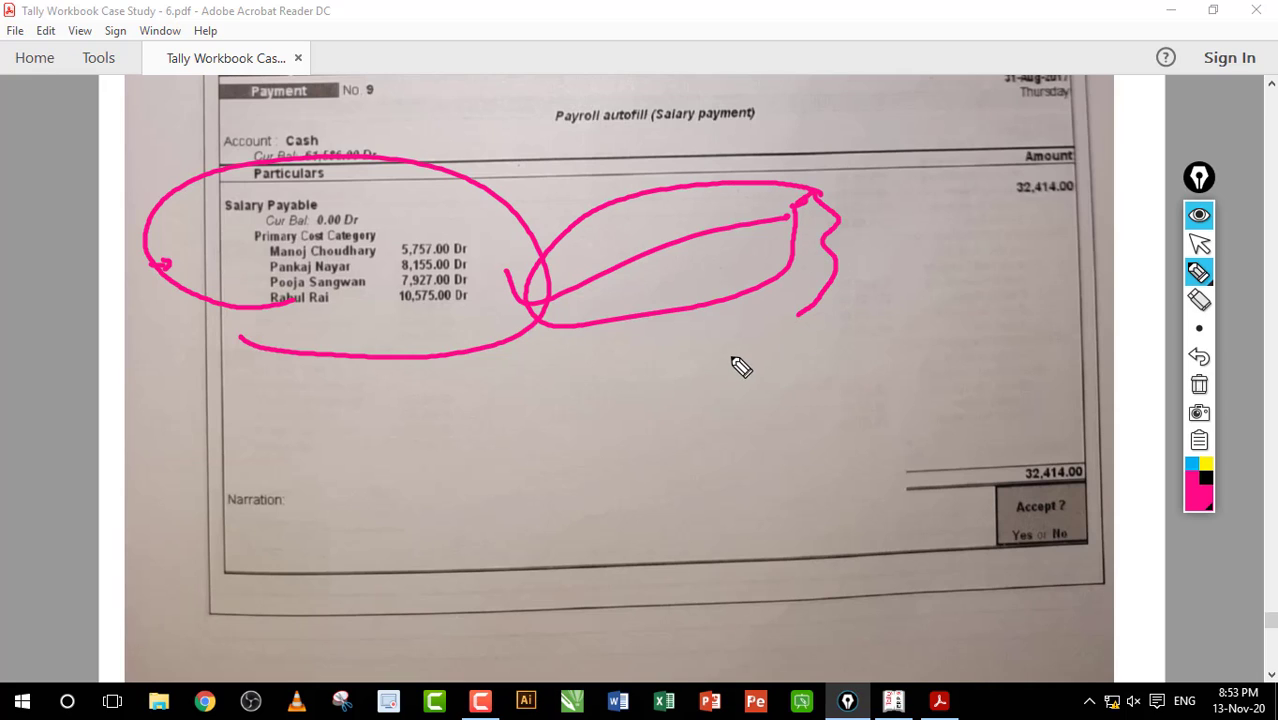
pyautogui.click(1199, 384)
pyautogui.click(1199, 243)
# Step: Scroll to page 496 entry 18, the ₹7,591 cash PF Payable payment for August 2017
pyautogui.click(945, 267)
pyautogui.click(930, 276)
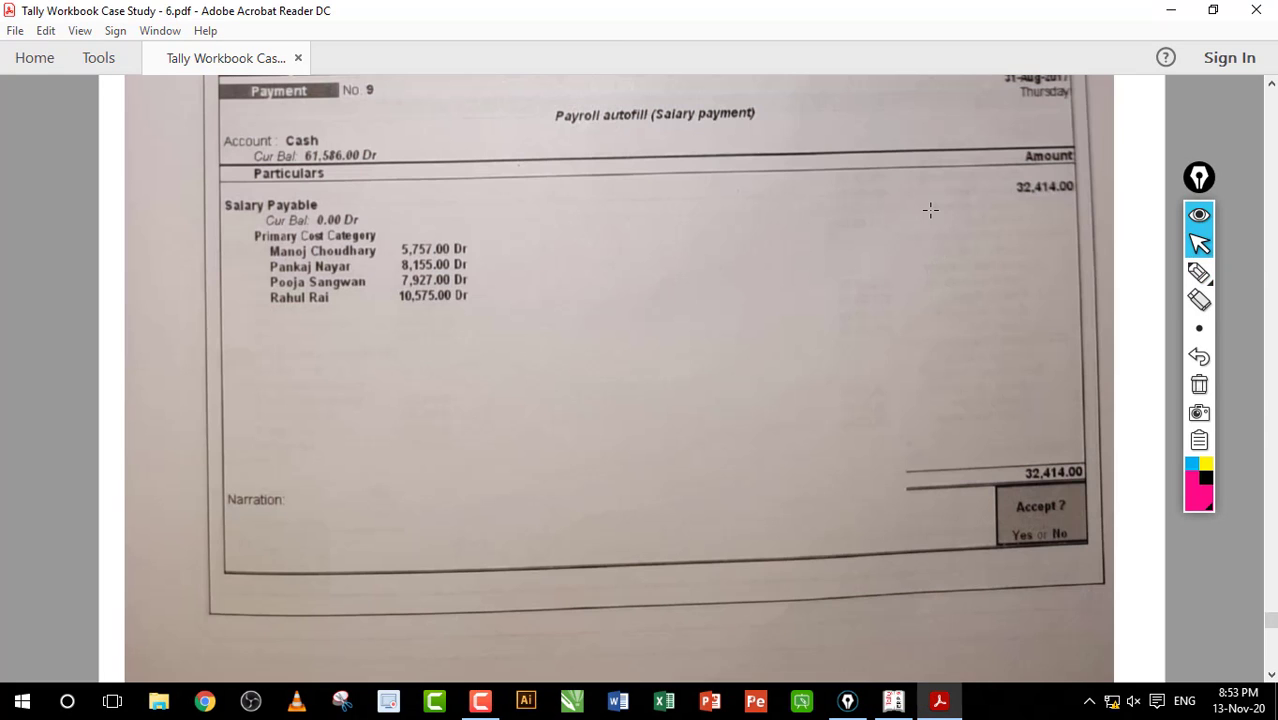
pyautogui.scroll(5, 930, 210)
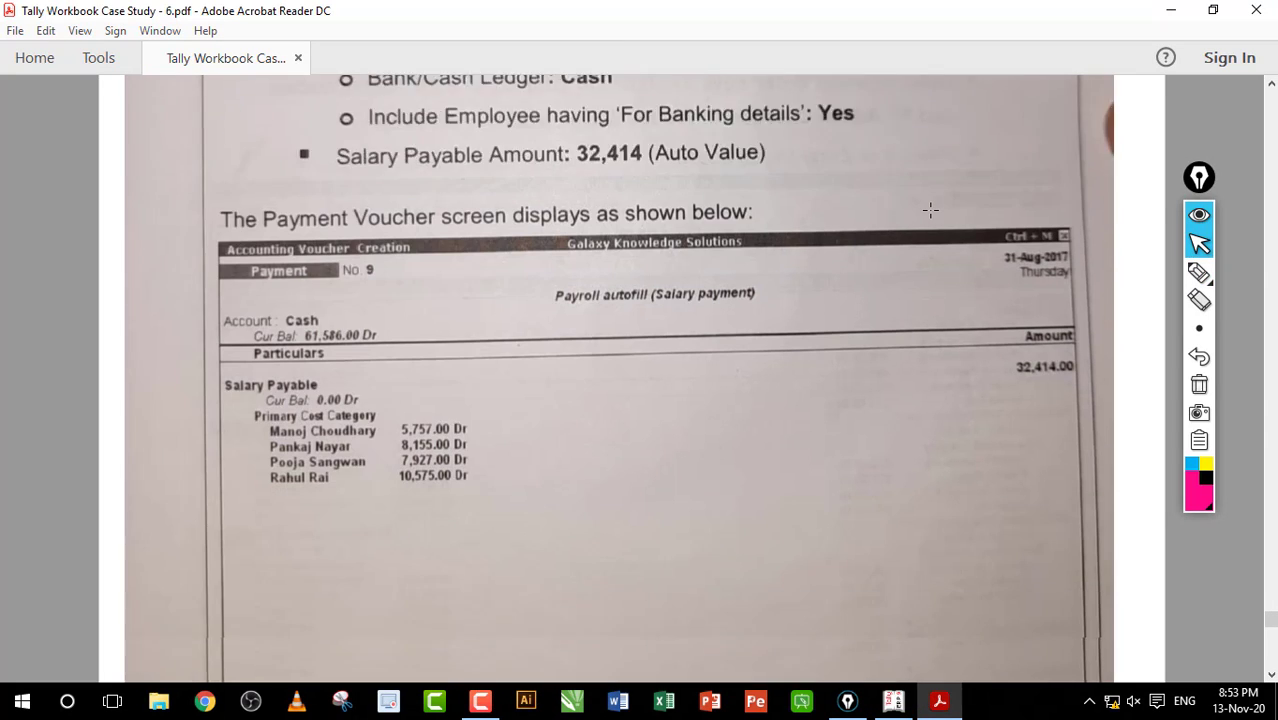
pyautogui.scroll(-4, 930, 210)
pyautogui.scroll(10, 930, 210)
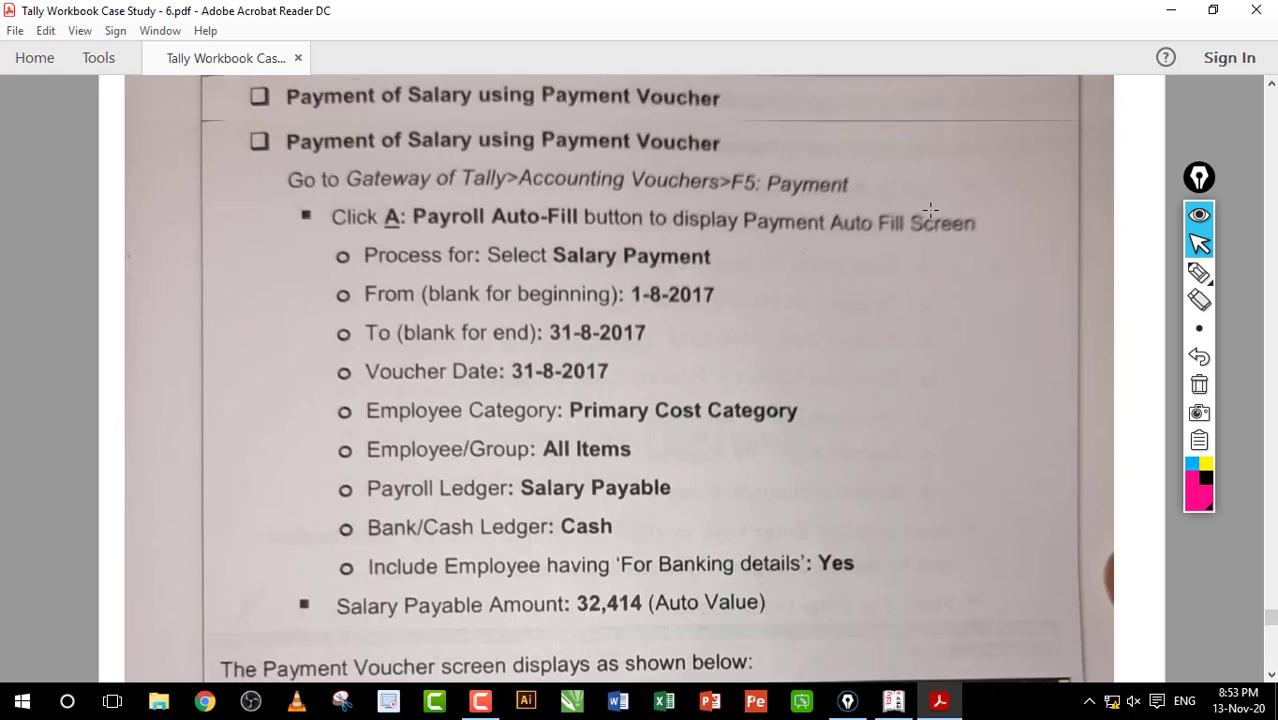
pyautogui.scroll(-10, 930, 210)
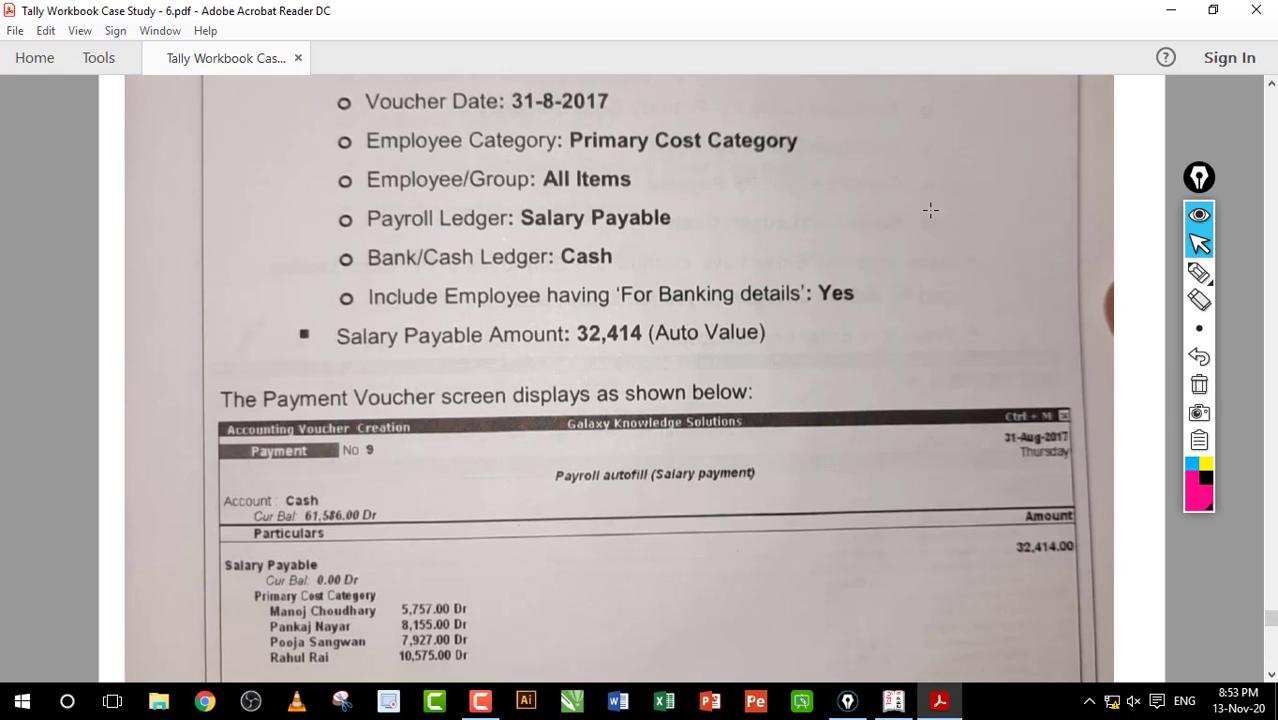
pyautogui.scroll(4, 930, 210)
pyautogui.scroll(2, 930, 210)
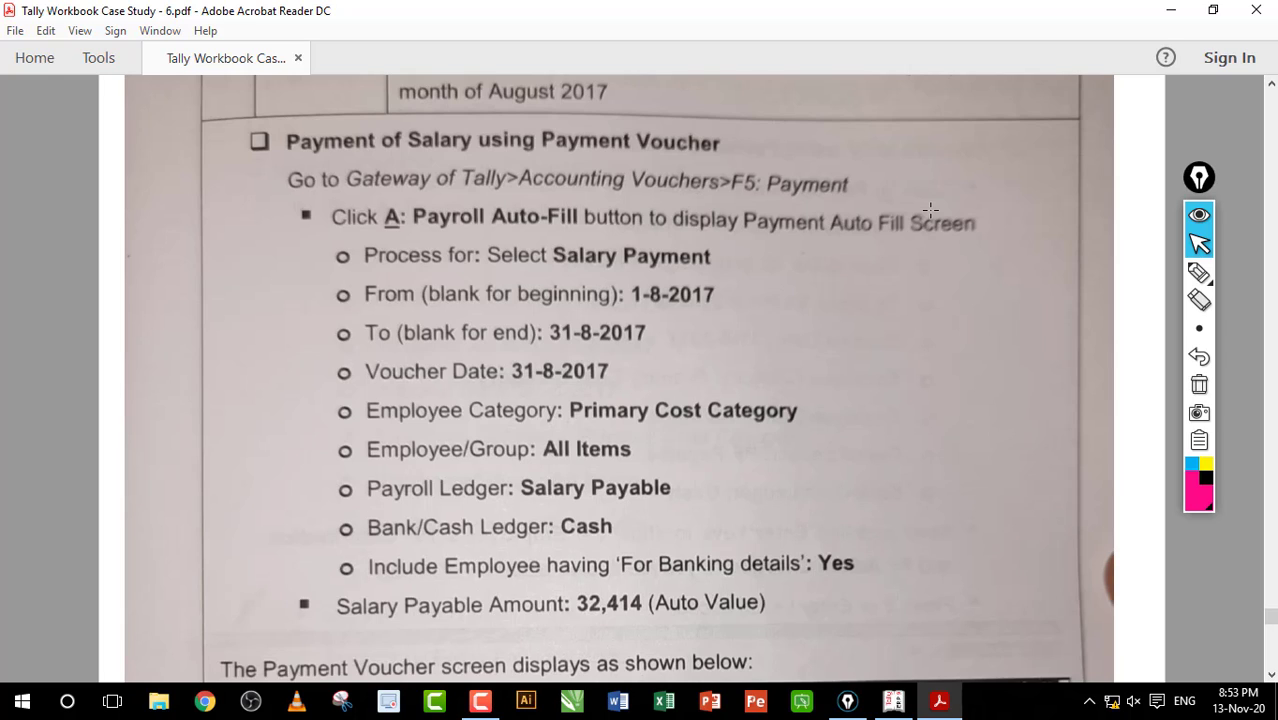
pyautogui.scroll(-4, 930, 210)
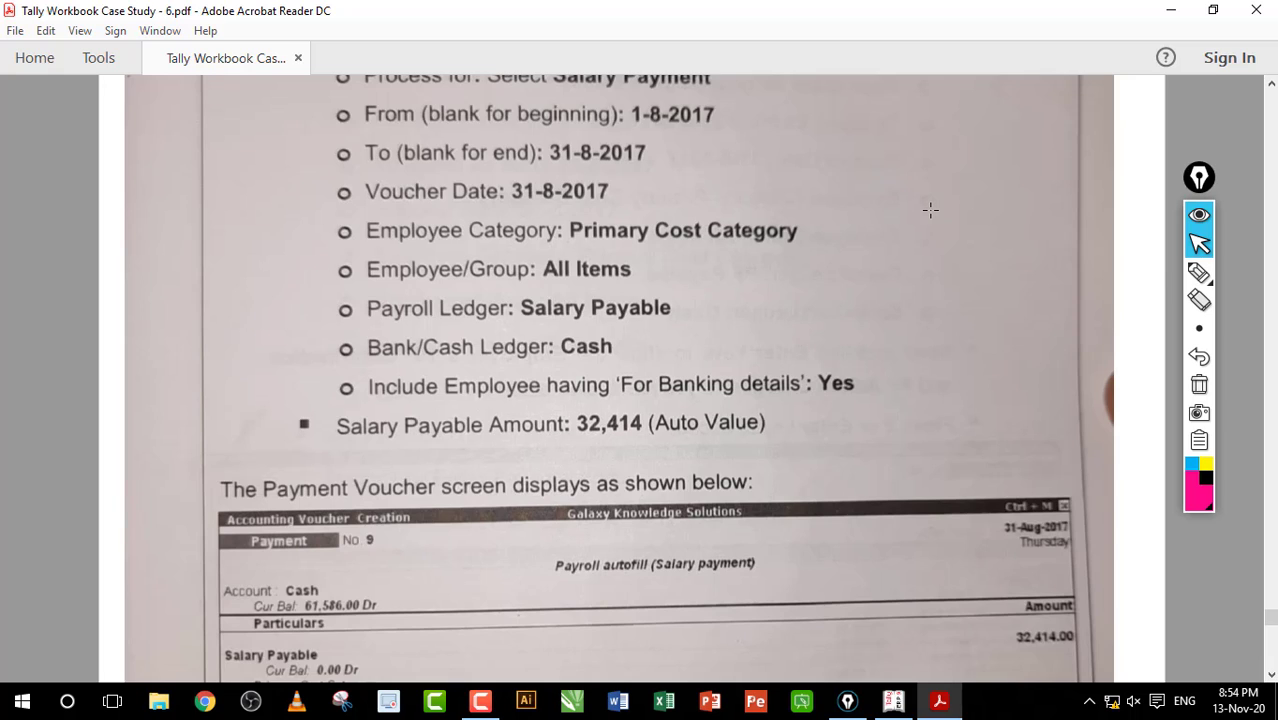
pyautogui.scroll(-4, 930, 210)
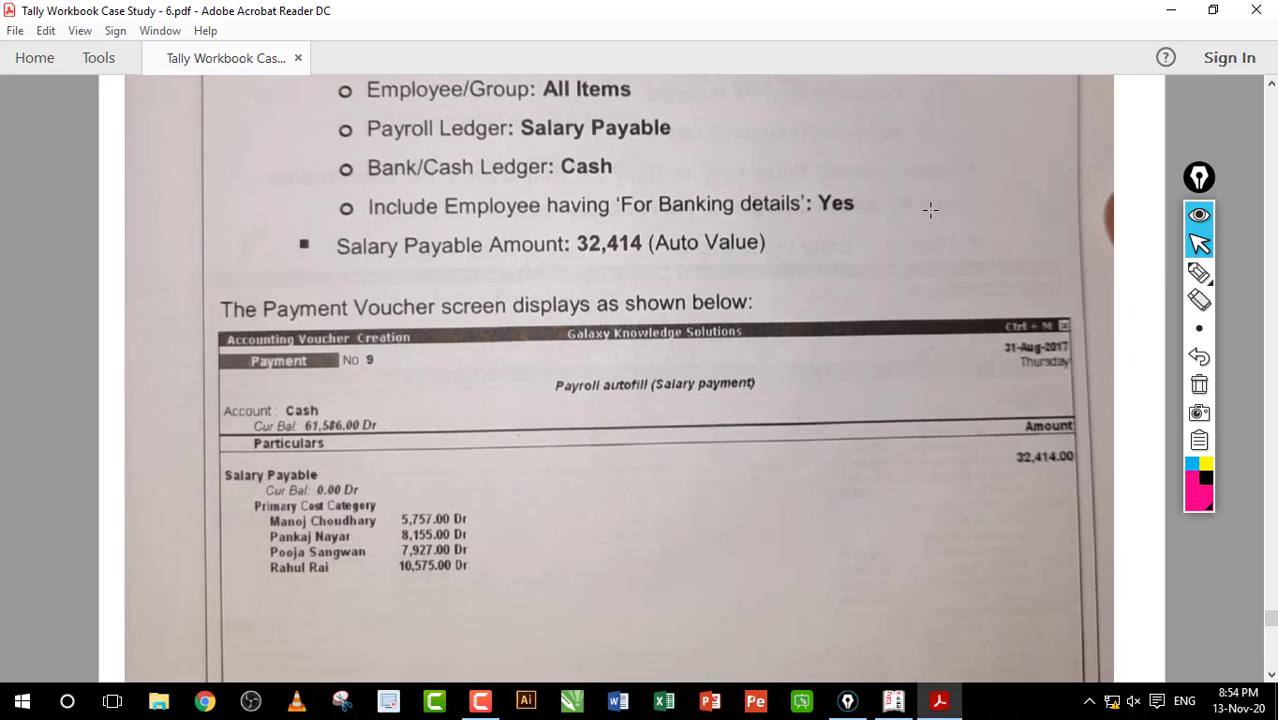
pyautogui.scroll(-20, 930, 210)
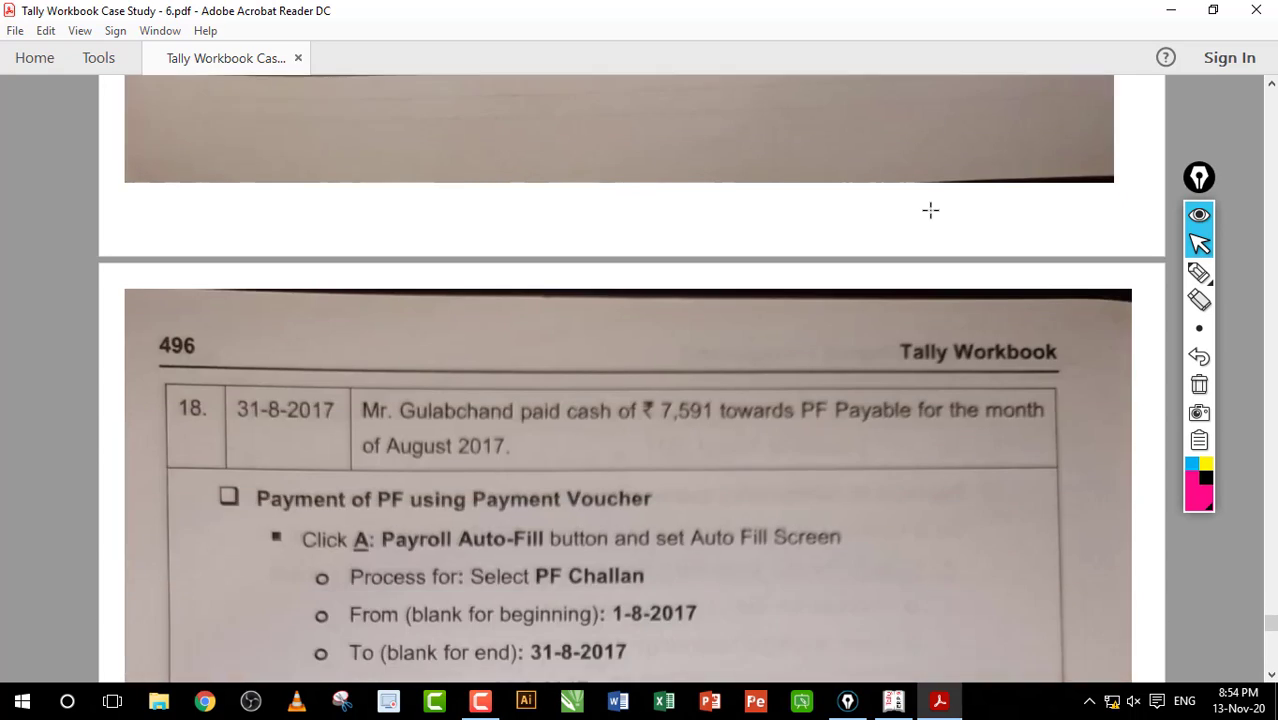
# Step: Read the PF auto-fill steps and return to Tally's blank Payment voucher No. 10
pyautogui.scroll(-2, 930, 210)
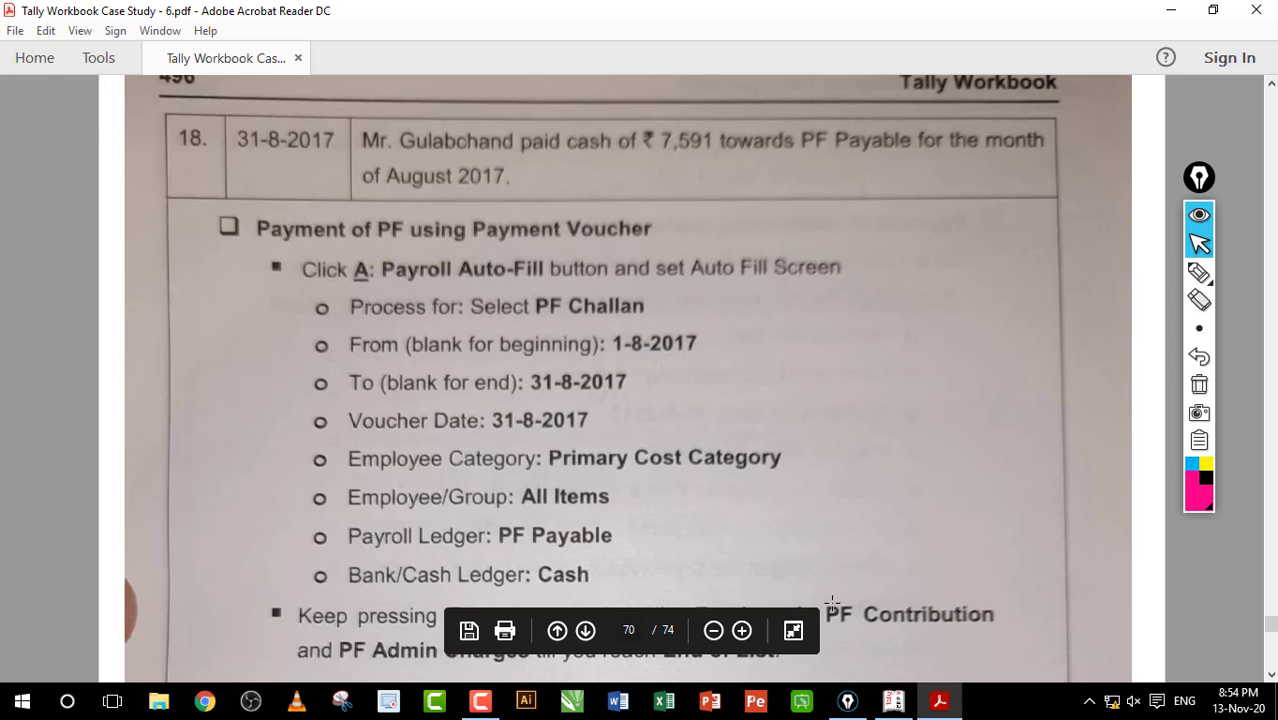
pyautogui.click(893, 700)
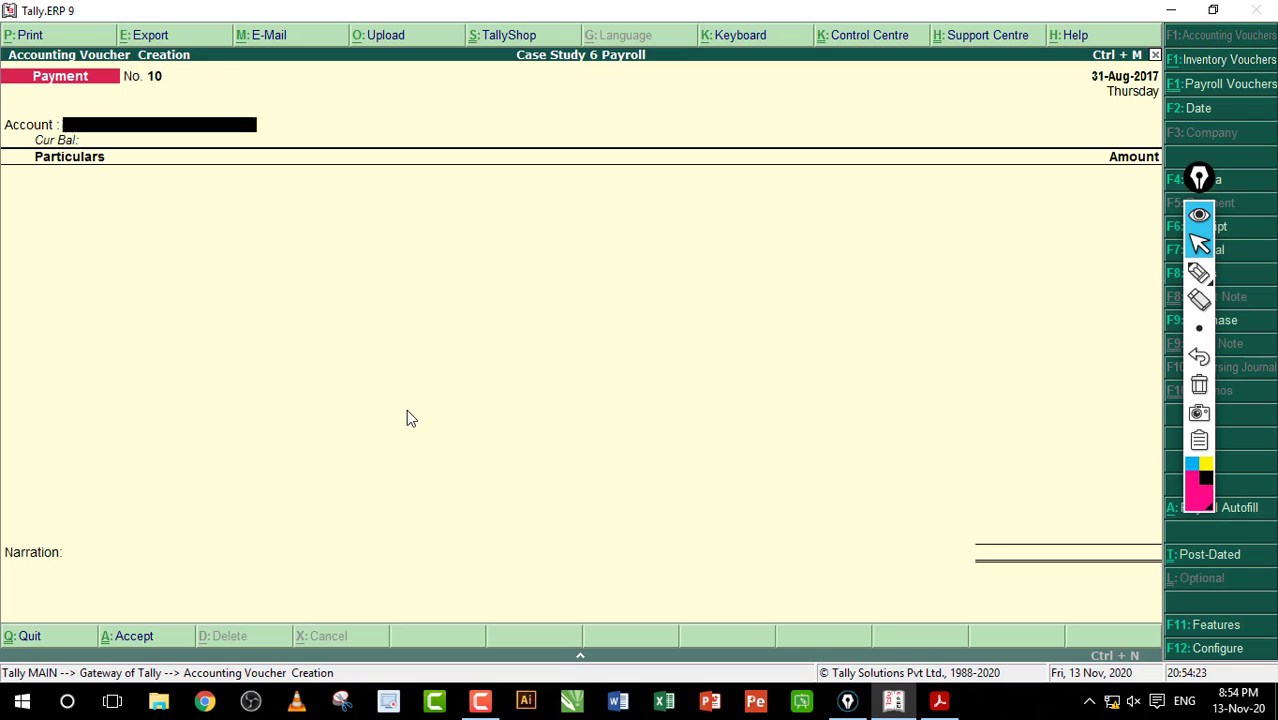
# Step: Set Payroll Autofill to PF Challan for 1-8-2017 to 31-8-2017 with PF Payable ledger
pyautogui.hotkey('alt', 'a')
pyautogui.press('Up')
pyautogui.press('Up')
pyautogui.press('Up')
pyautogui.press('Up')
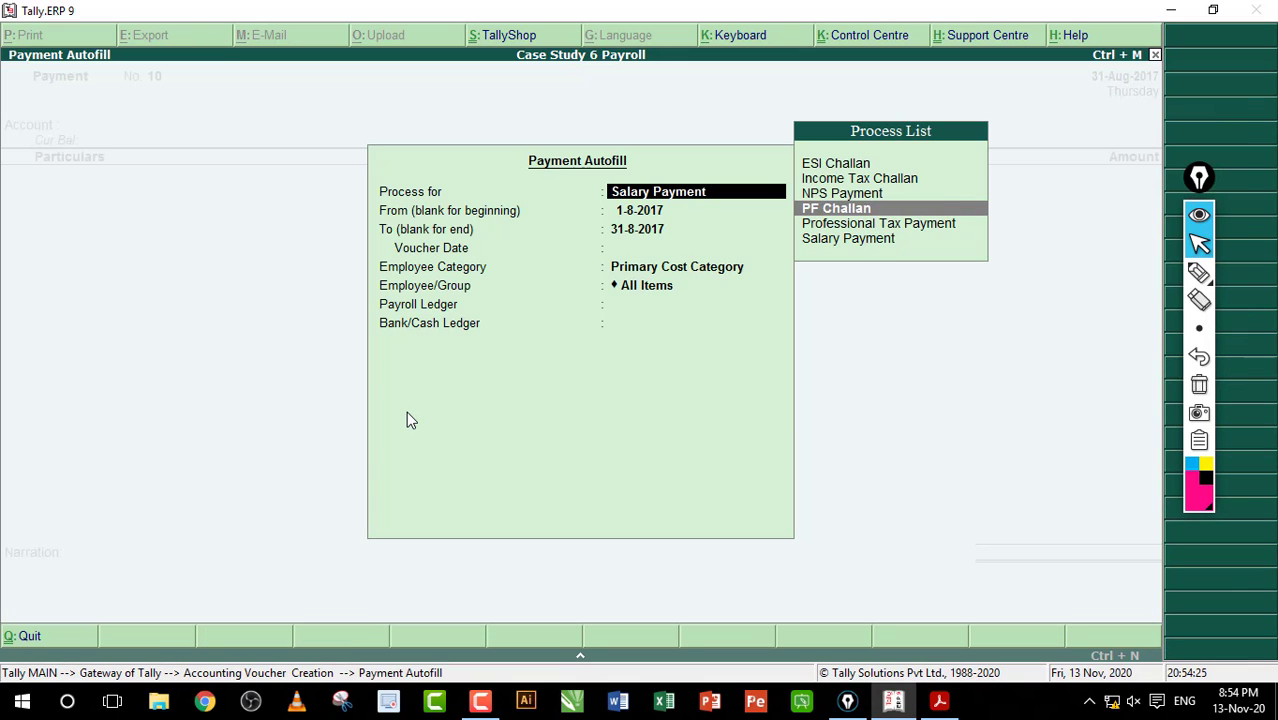
pyautogui.press('Down')
pyautogui.press('Return')
pyautogui.press('Return')
pyautogui.press('Return')
pyautogui.press('Return')
pyautogui.press('Return')
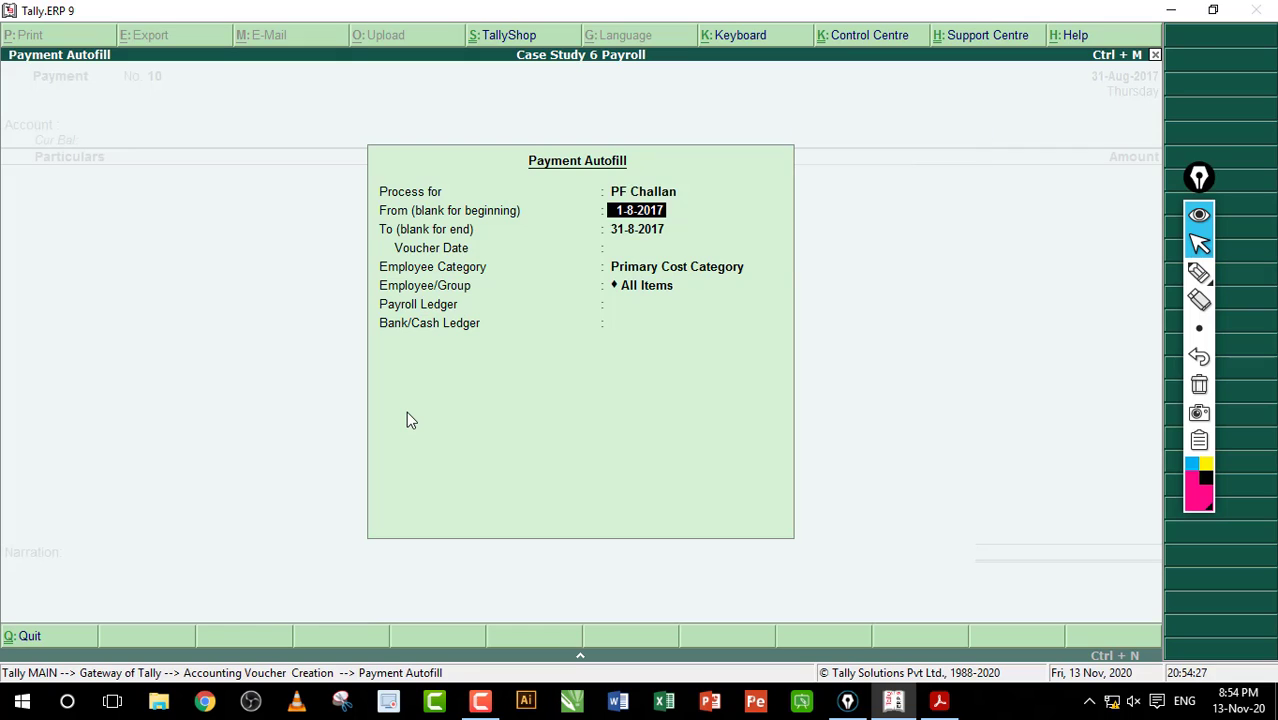
pyautogui.press('Return')
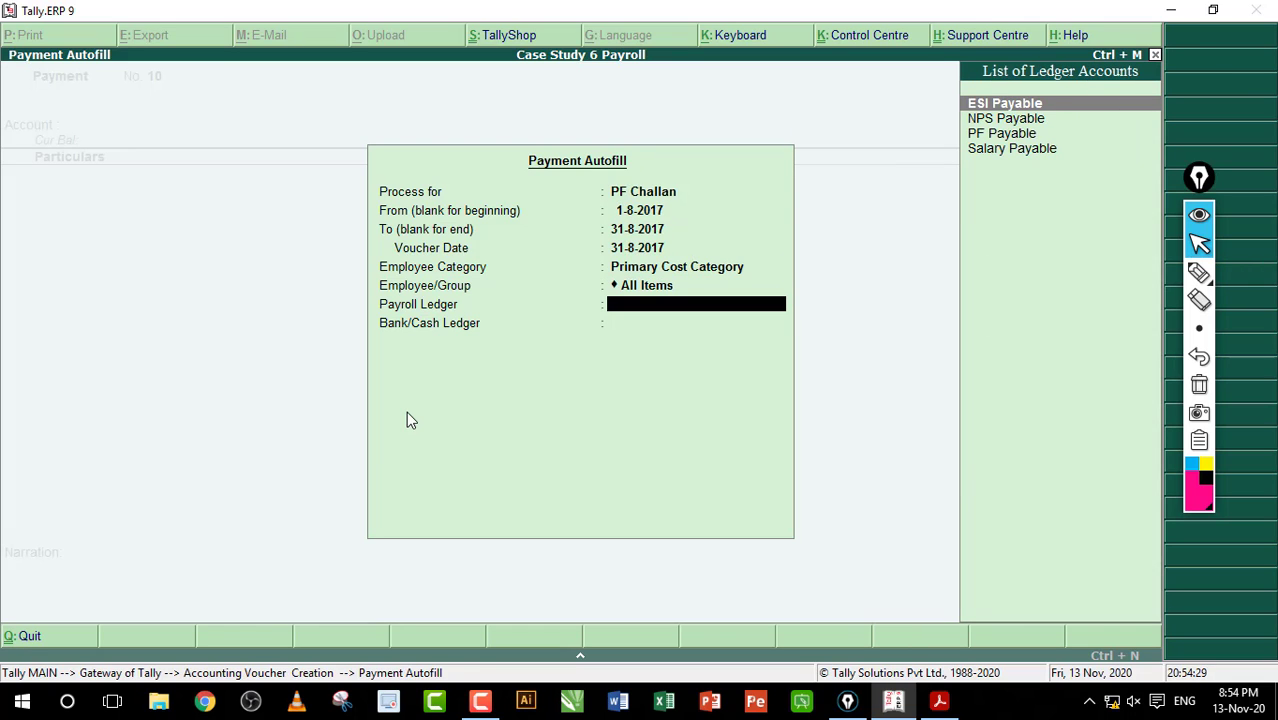
pyautogui.press('Down')
pyautogui.press('Down')
pyautogui.press('Return')
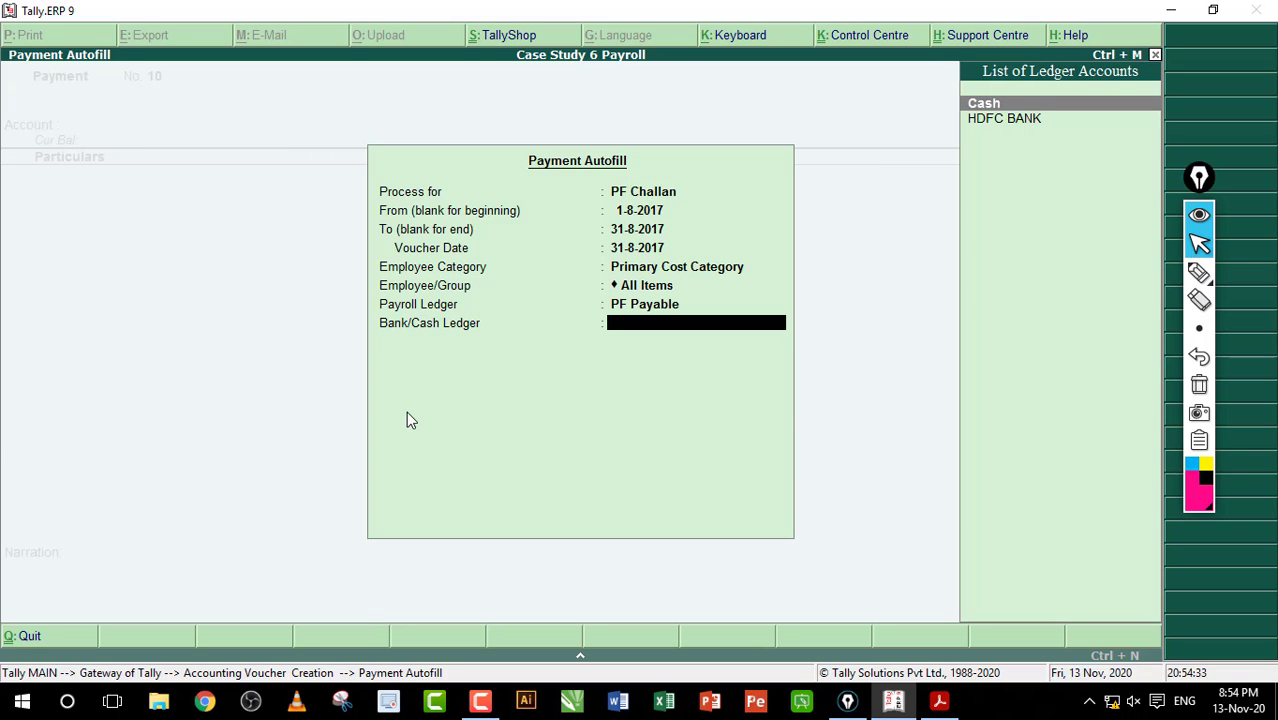
pyautogui.hotkey('alt', 'Tab')
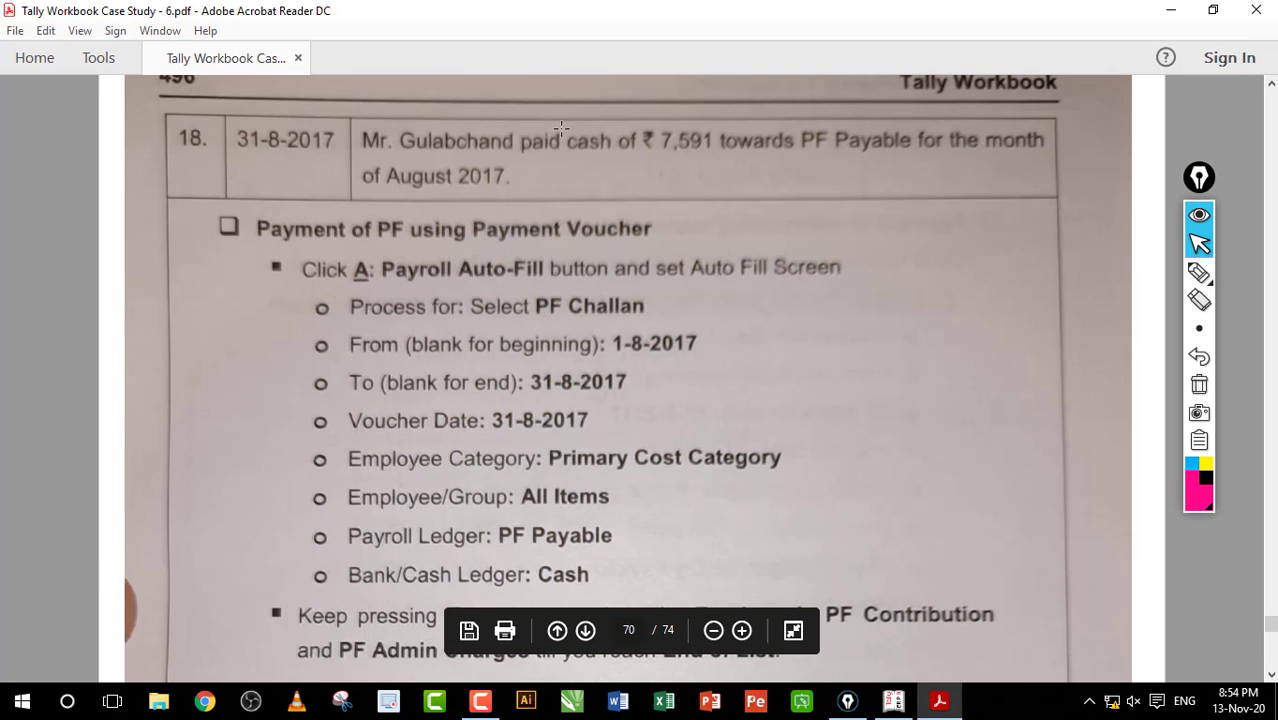
# Step: Browse workbook pages 497–499 for ESI, NPS and professional tax payments, then scroll back to PF
pyautogui.moveTo(561, 127); pyautogui.dragTo(670, 152)
pyautogui.click(592, 182)
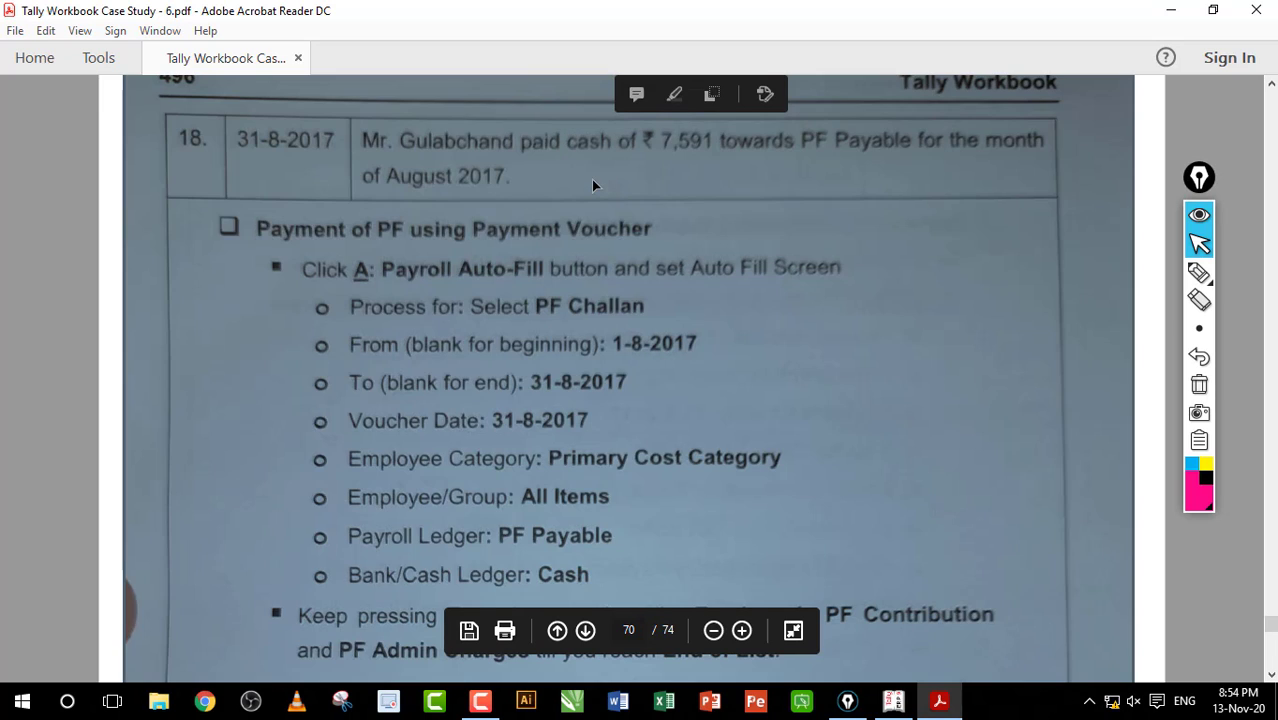
pyautogui.scroll(-20, 591, 179)
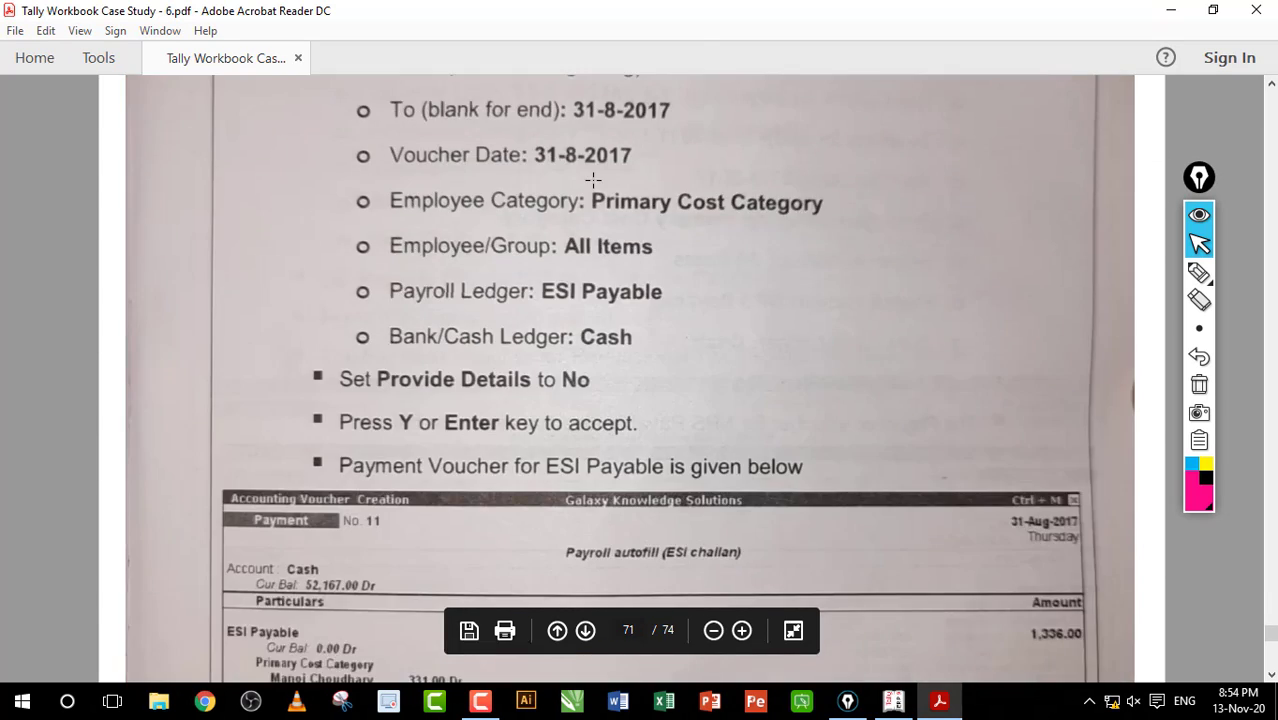
pyautogui.scroll(-5, 592, 179)
pyautogui.scroll(5, 592, 179)
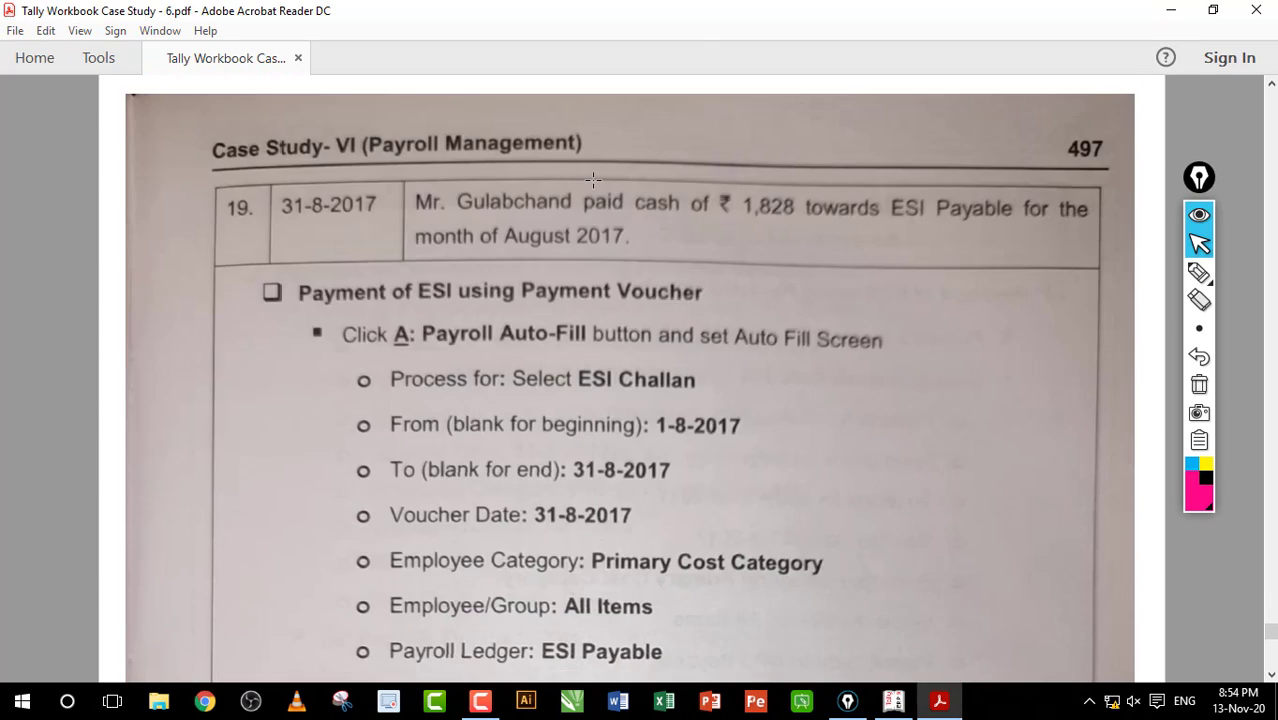
pyautogui.scroll(-20, 592, 179)
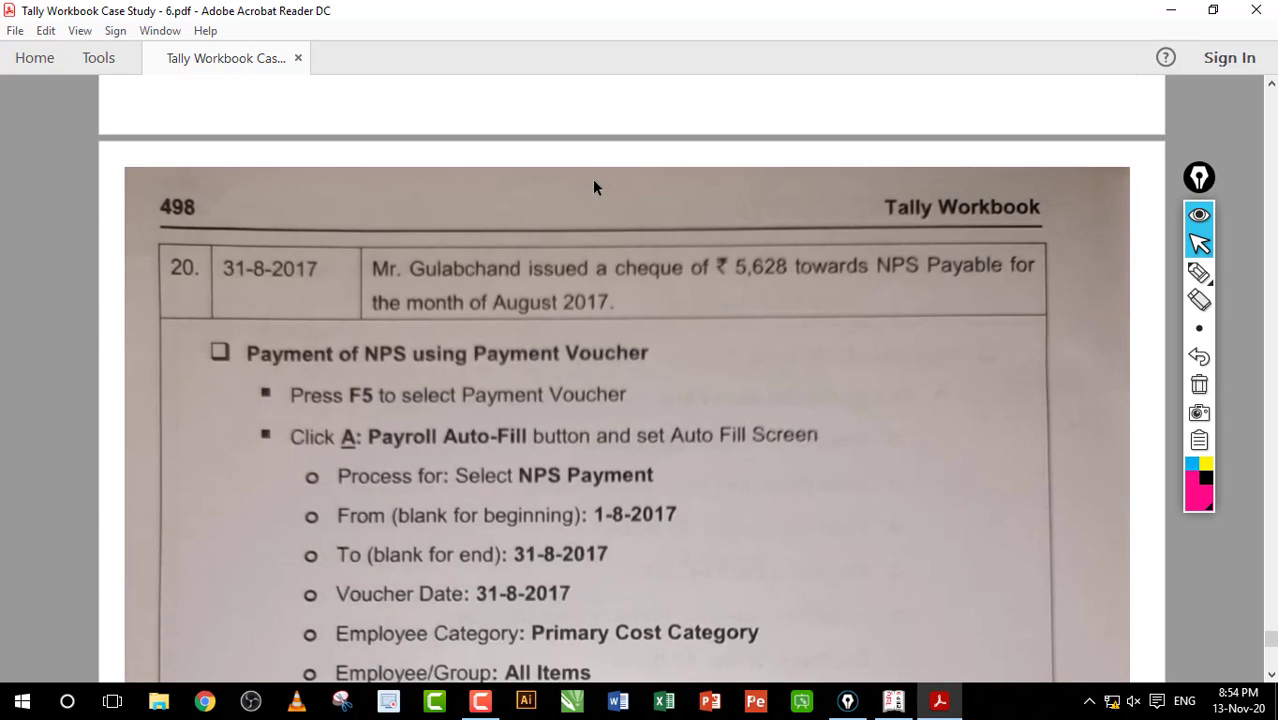
pyautogui.scroll(-20, 592, 179)
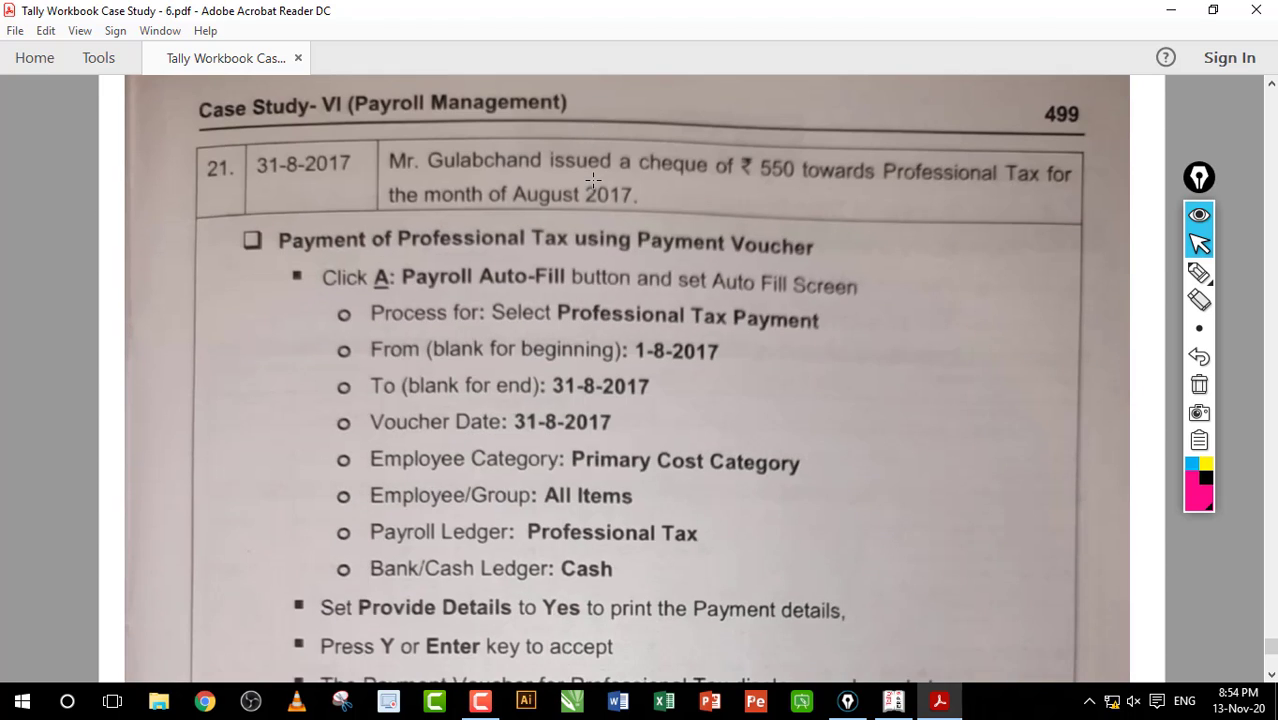
pyautogui.scroll(-10, 592, 179)
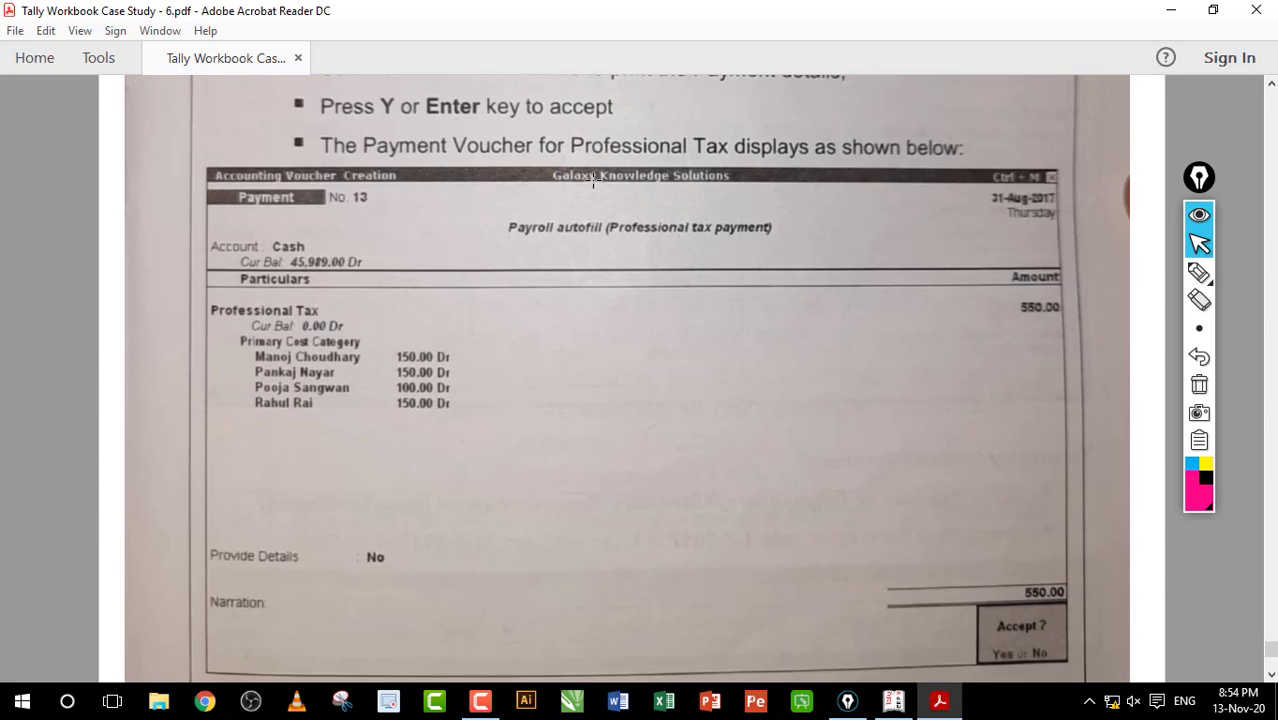
pyautogui.scroll(-16, 592, 179)
pyautogui.scroll(16, 592, 179)
pyautogui.scroll(20, 592, 178)
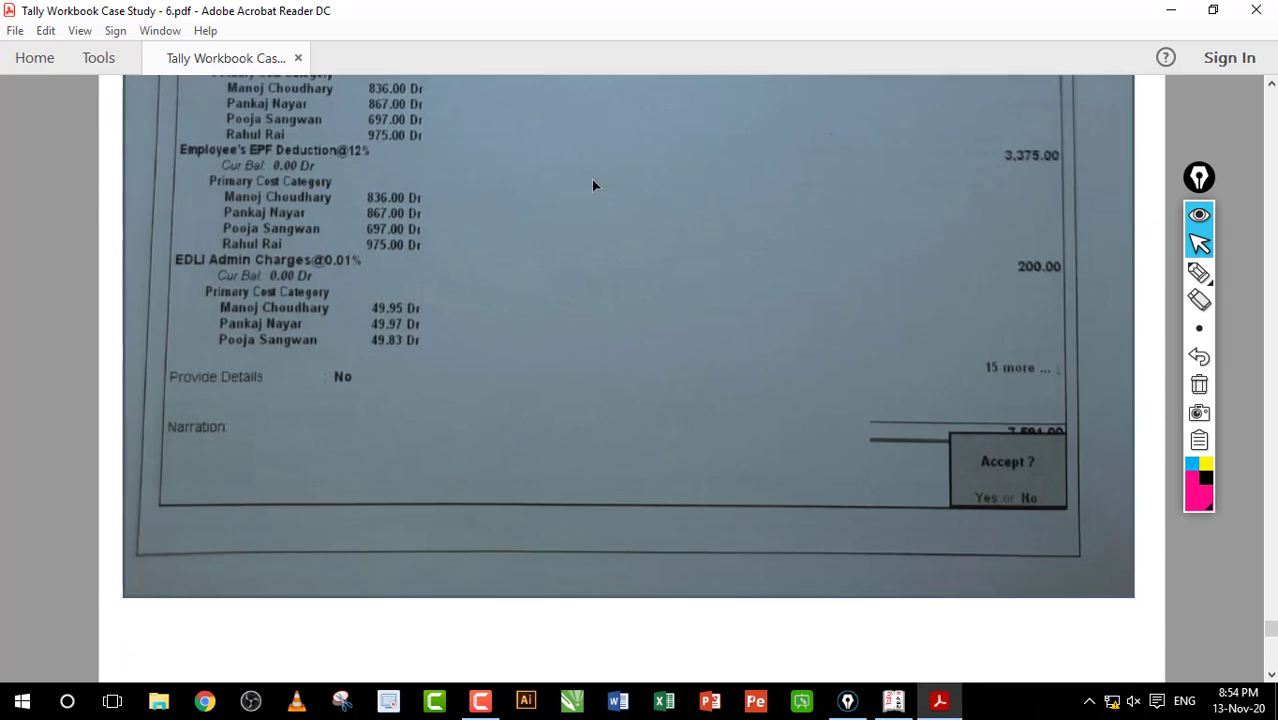
pyautogui.scroll(10, 592, 185)
# Step: Pay the PF challan from Cash and save Payment voucher No. 10 for 7,591.00
pyautogui.hotkey('alt', 'Tab')
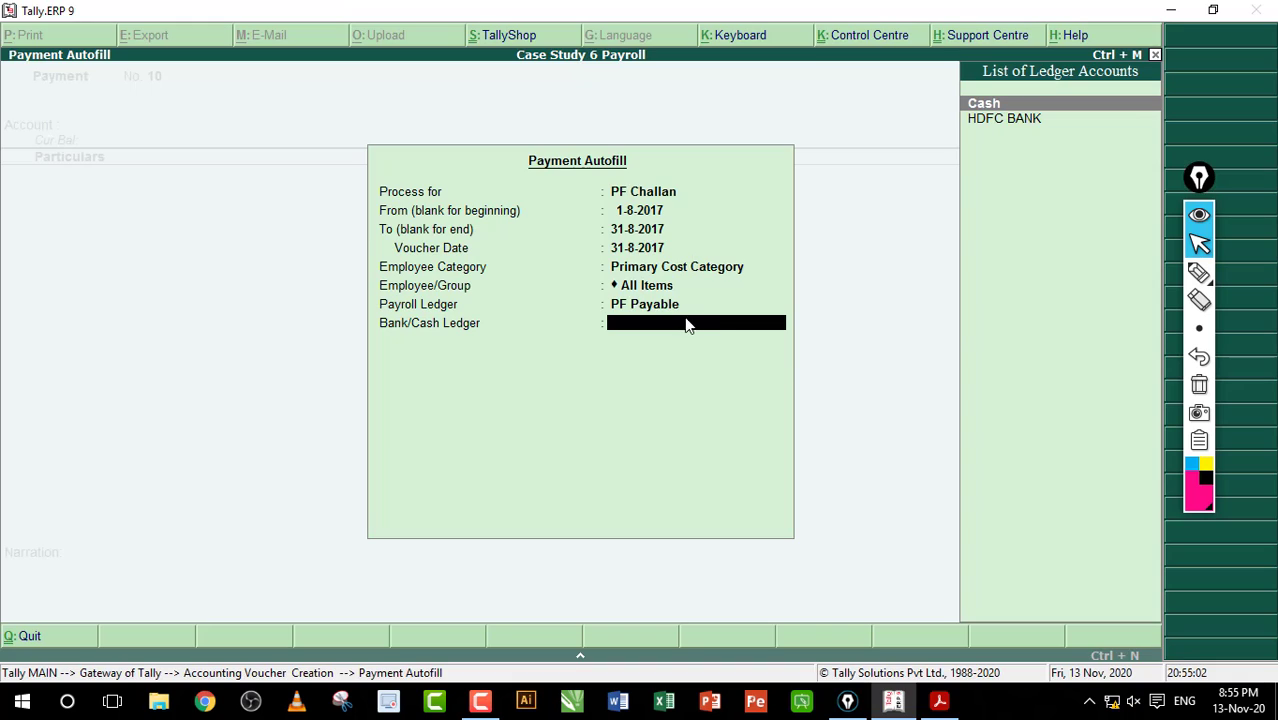
pyautogui.press('Return')
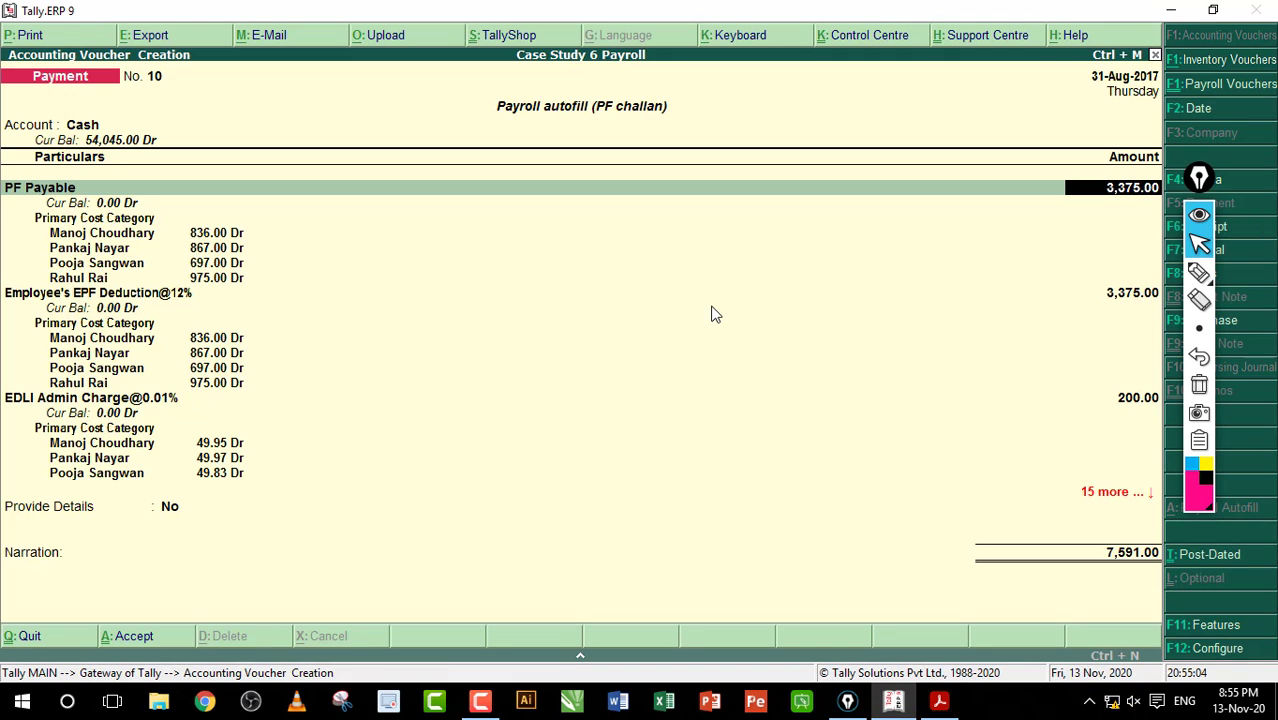
pyautogui.hotkey('ctrl', 'a')
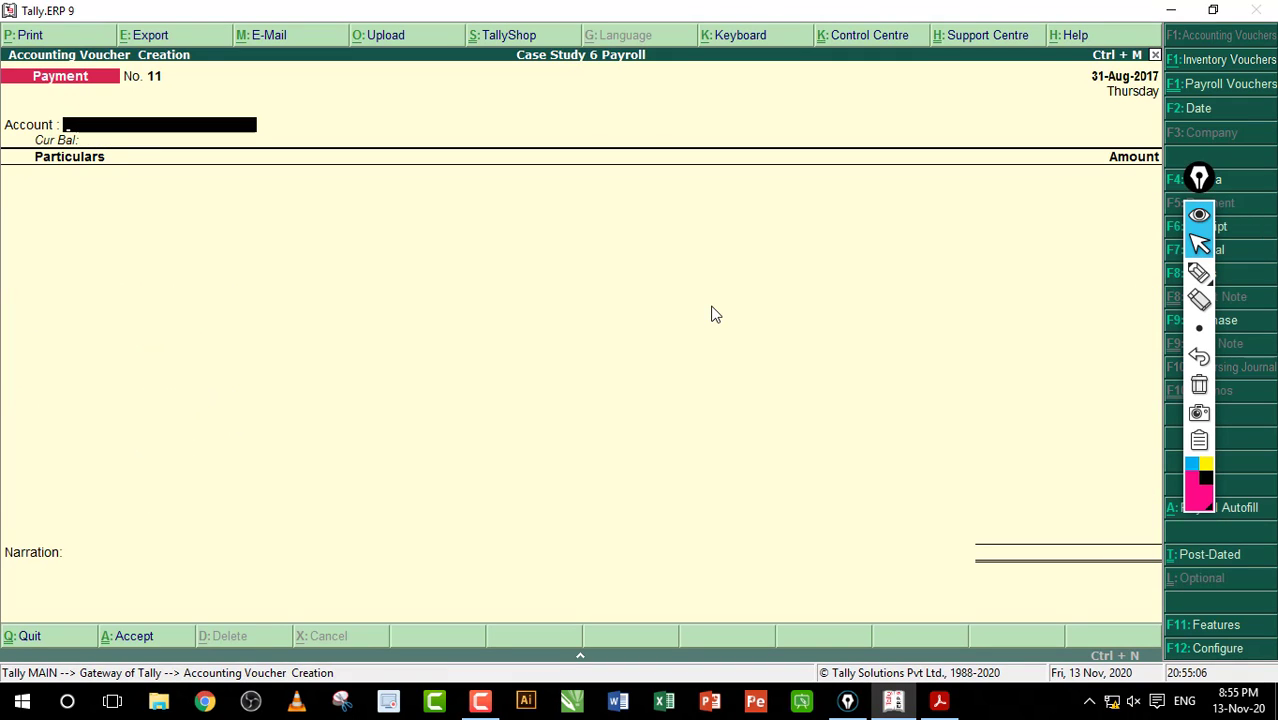
# Step: Autofill an ESI Challan from ESI Payable and save Payment voucher No. 11 for 1,828.00
pyautogui.hotkey('ctrl', 'f')
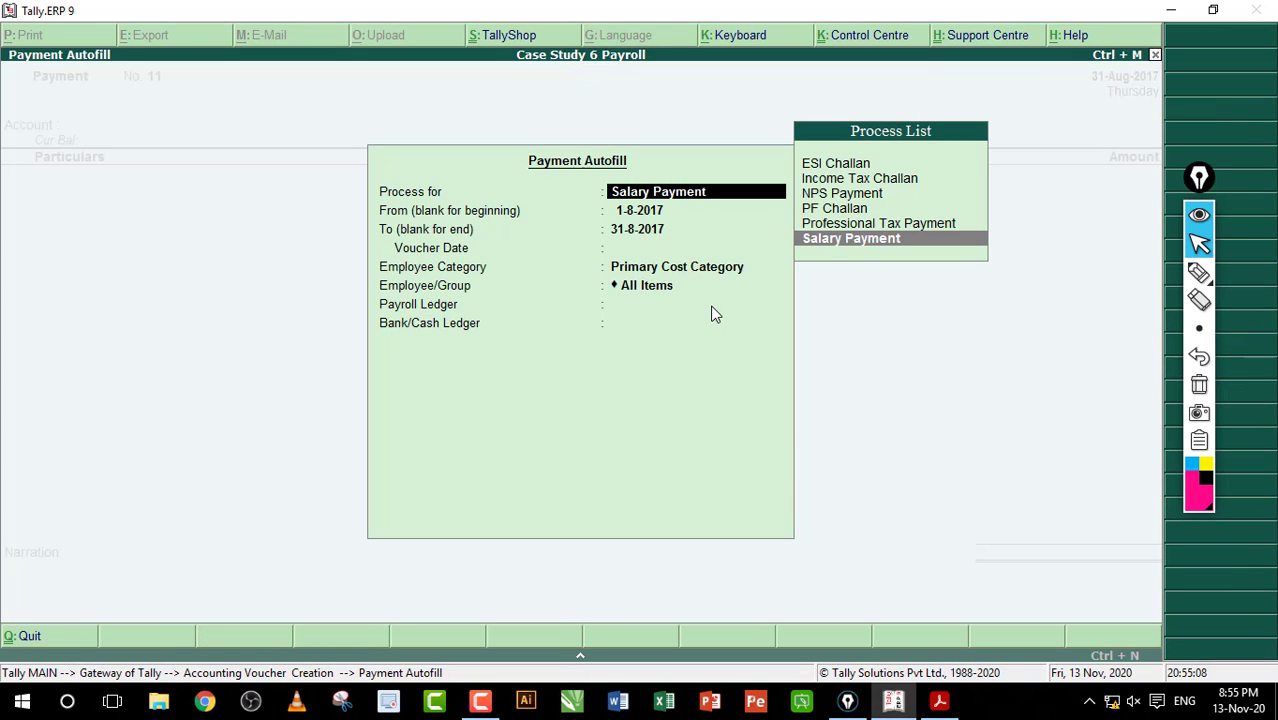
pyautogui.press('Up')
pyautogui.press('Up')
pyautogui.press('Up')
pyautogui.press('Up')
pyautogui.press('Up')
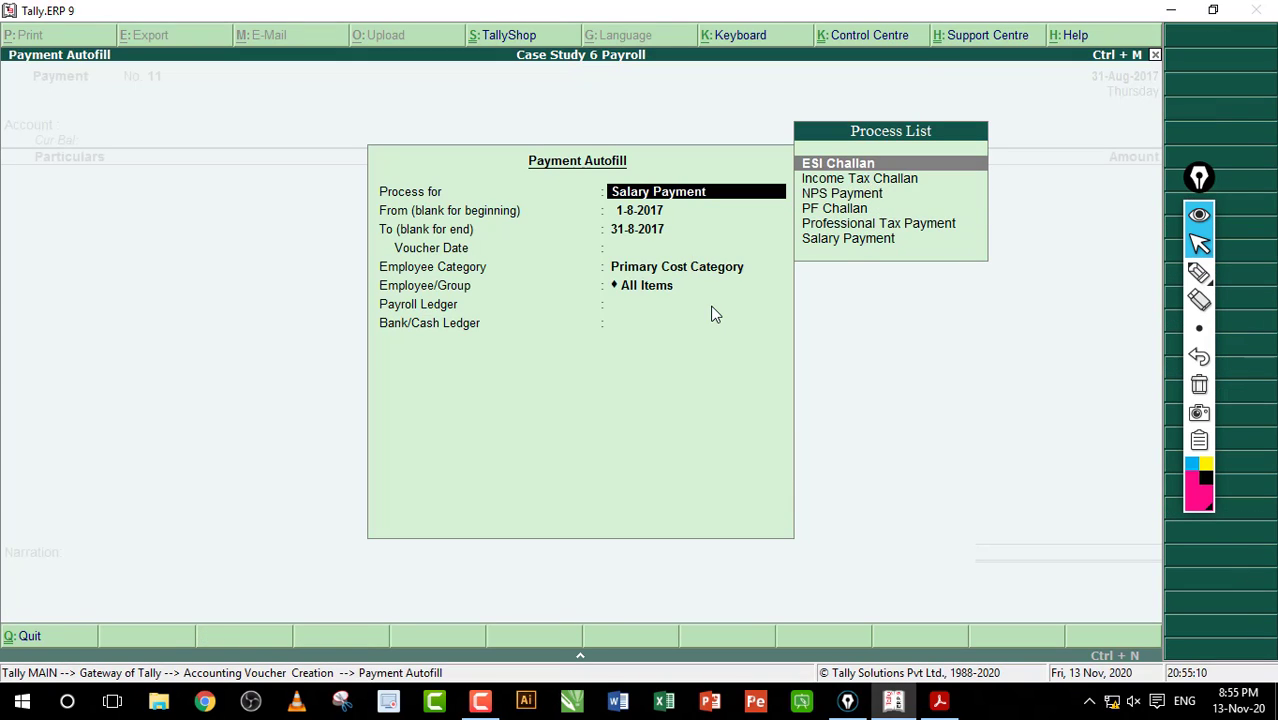
pyautogui.press('Return')
pyautogui.press('Return')
pyautogui.press('Return')
pyautogui.press('Return')
pyautogui.press('Return')
pyautogui.press('Return')
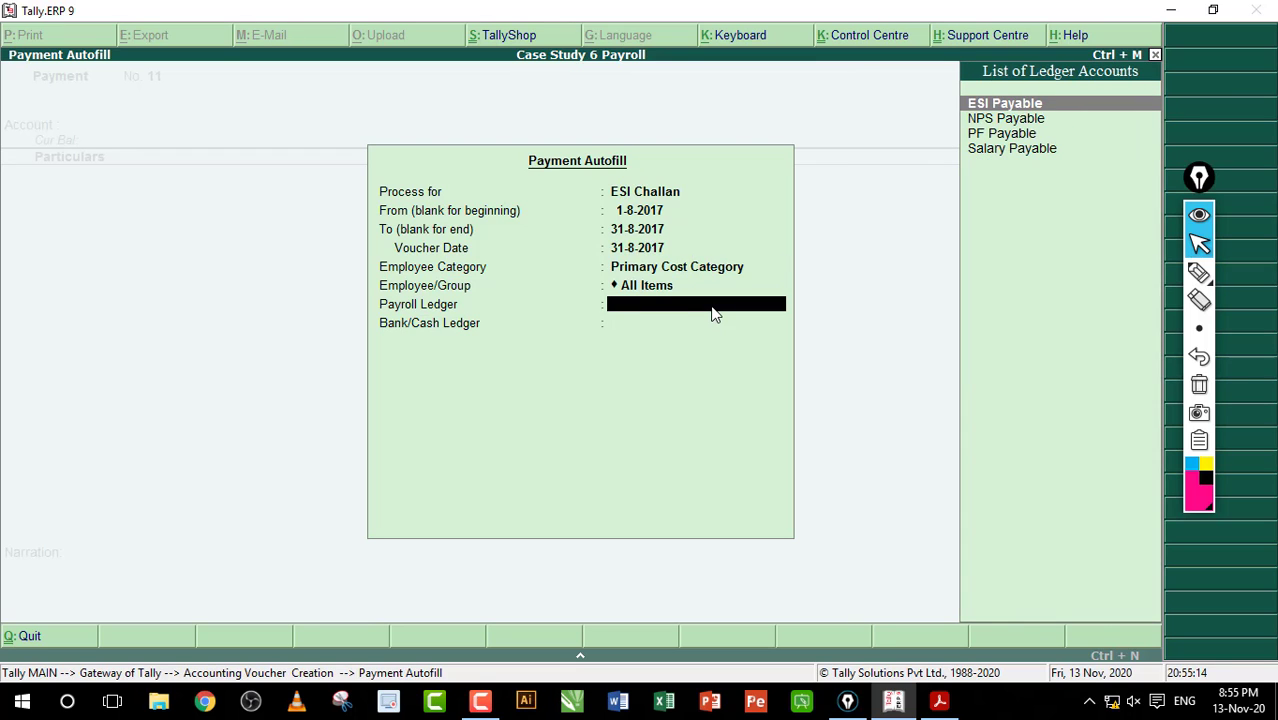
pyautogui.press('Return')
pyautogui.press('Return')
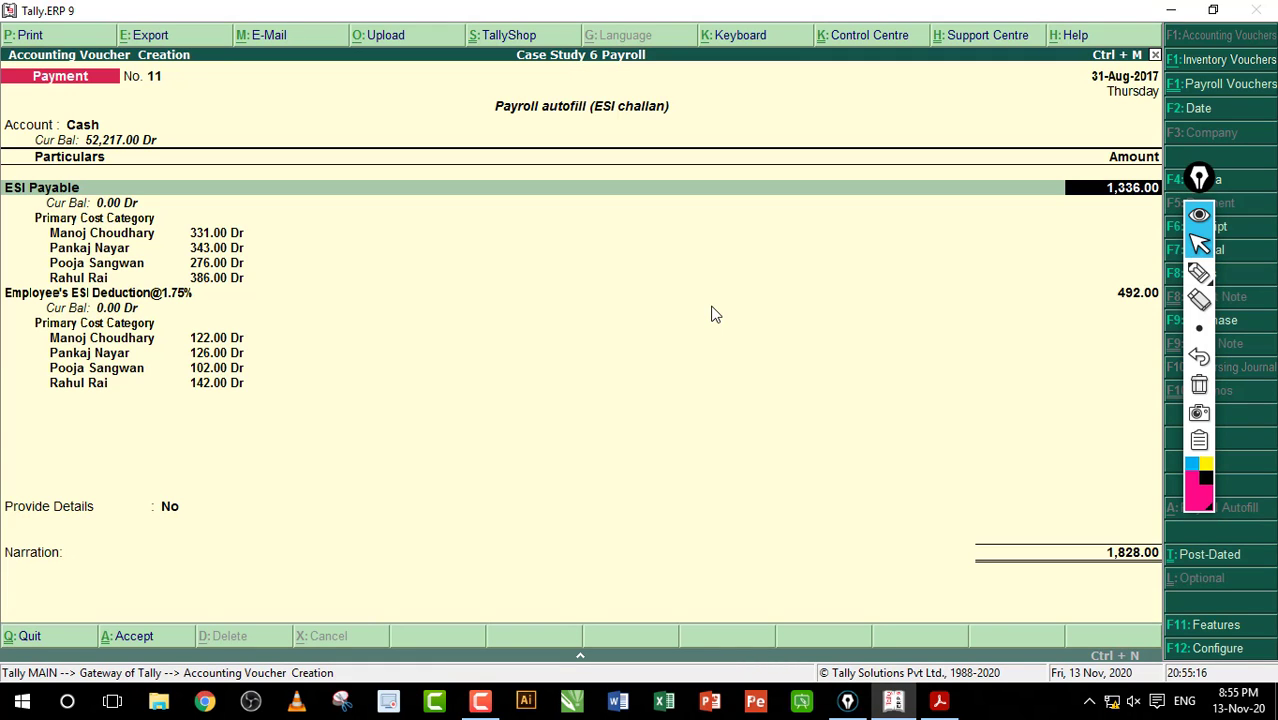
pyautogui.hotkey('ctrl', 'a')
# Step: Autofill an NPS Payment from NPS Payable via Cash, then abandon voucher No. 12 unsaved
pyautogui.hotkey('ctrl', 'f')
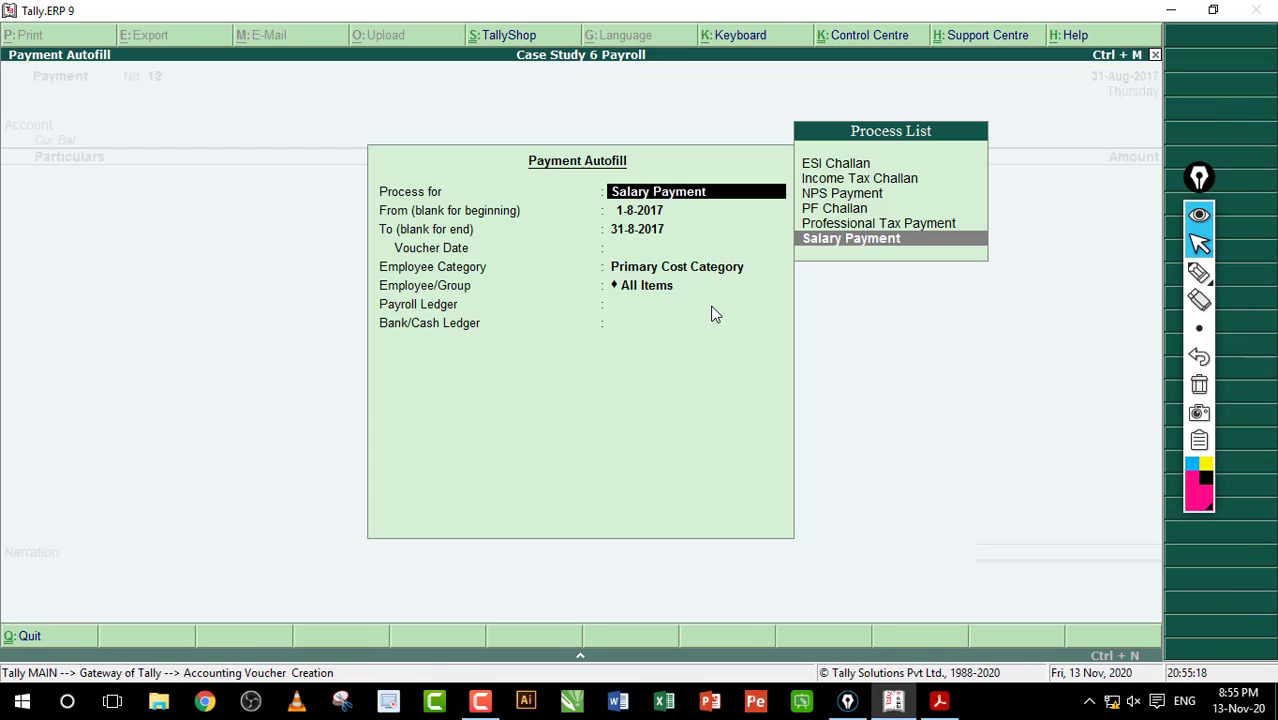
pyautogui.press('Up')
pyautogui.press('Up')
pyautogui.press('Up')
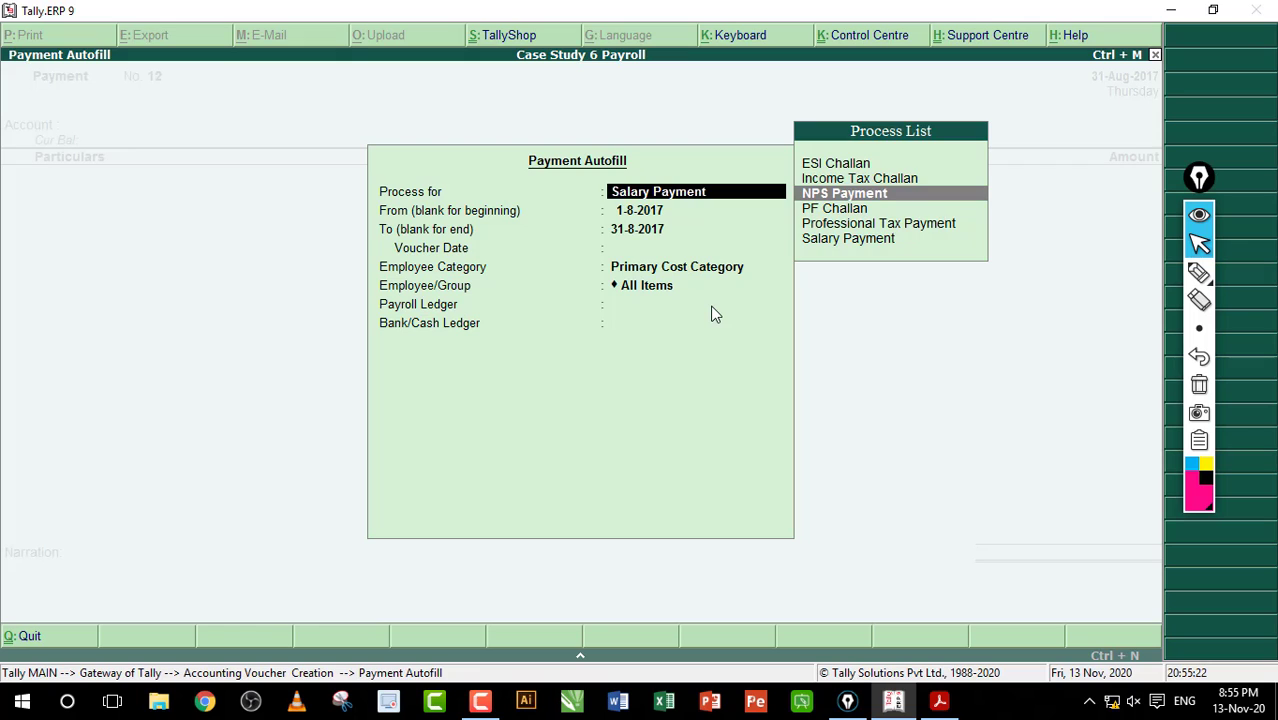
pyautogui.press('Return')
pyautogui.press('Return')
pyautogui.press('Return')
pyautogui.press('Return')
pyautogui.press('Return')
pyautogui.press('Return')
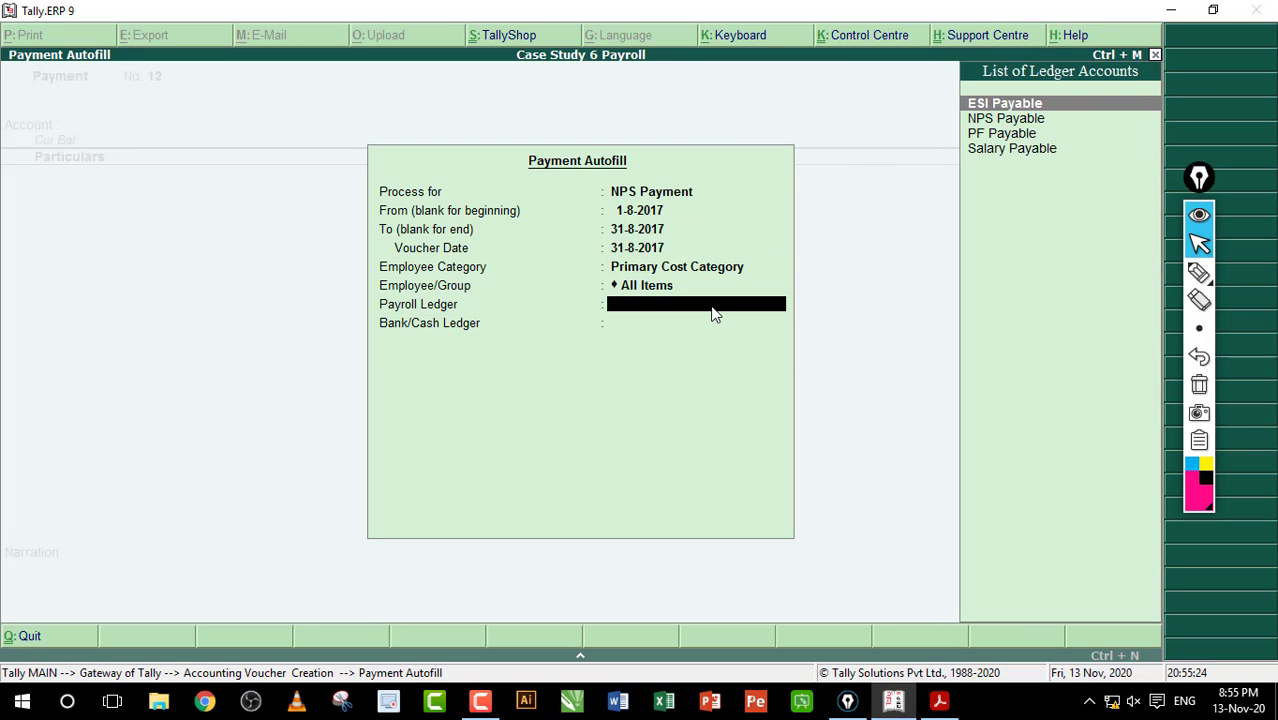
pyautogui.press('Down')
pyautogui.press('Return')
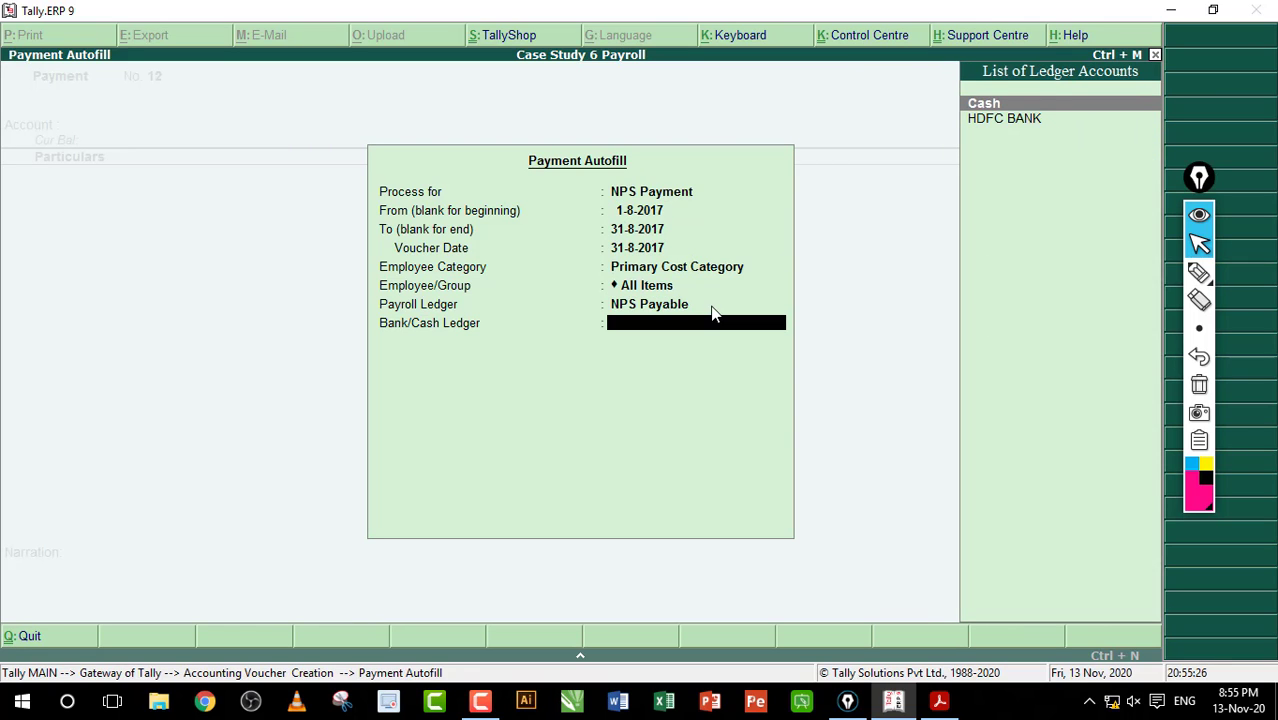
pyautogui.press('Return')
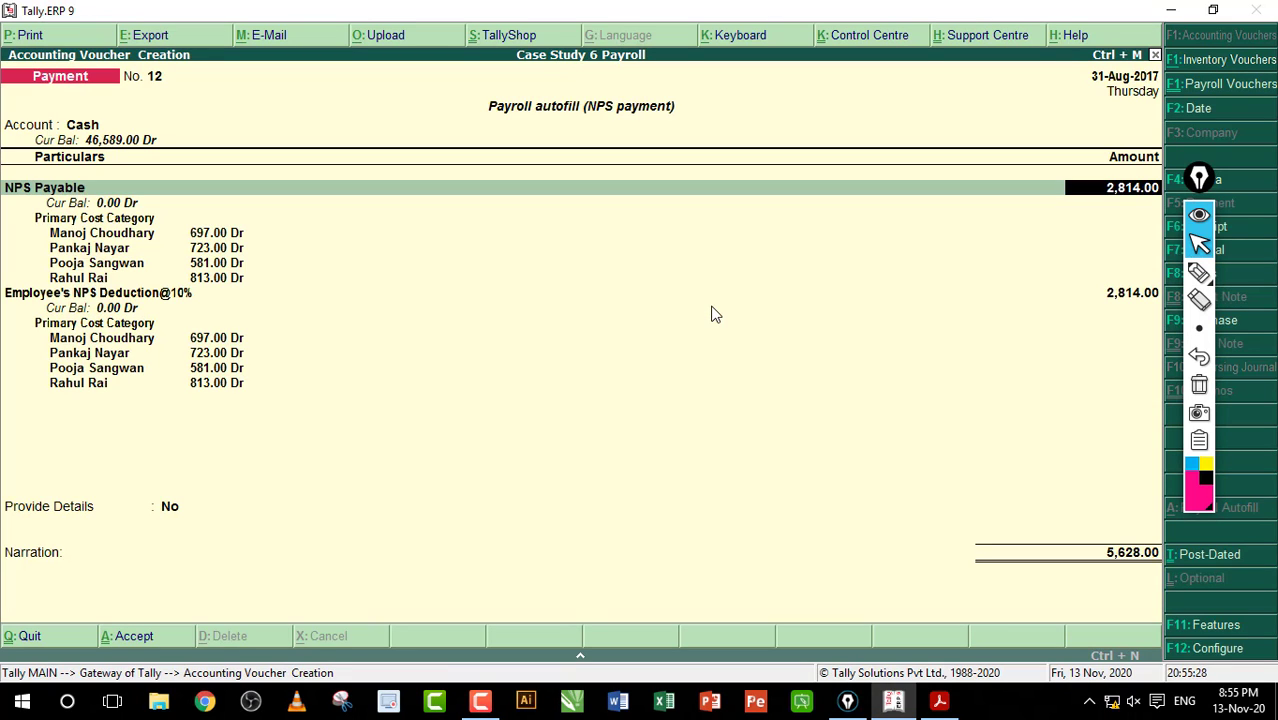
pyautogui.press('Escape')
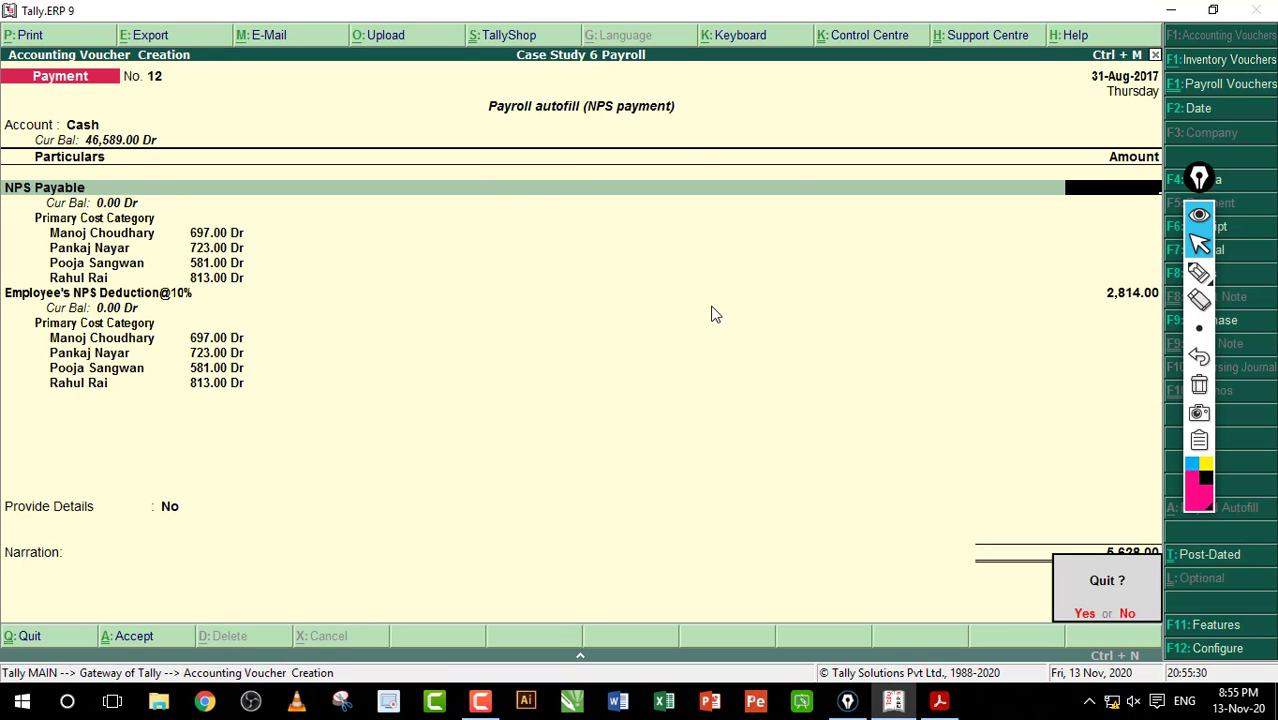
# Step: Discard the unsaved voucher and autofill Payment No. 12 as NPS Payment: NPS Payable via HDFC BANK, total 5,628.00
pyautogui.press('y')
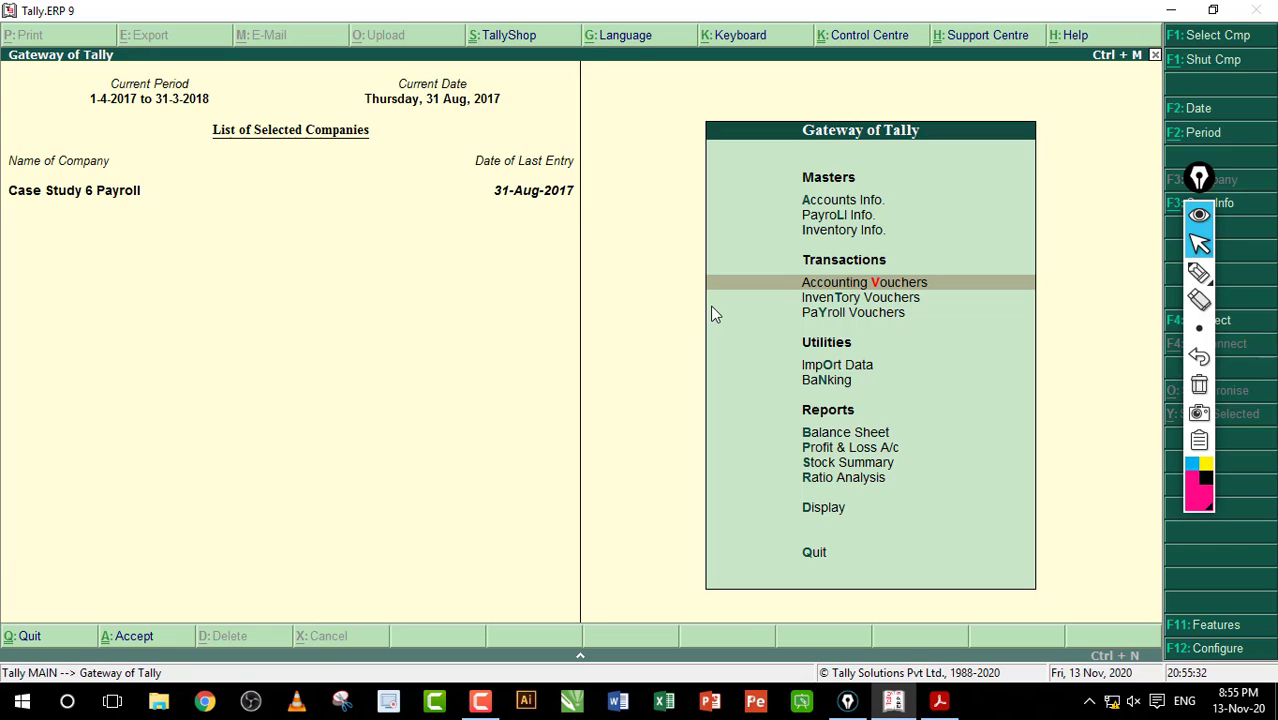
pyautogui.press('Return')
pyautogui.hotkey('alt', 'a')
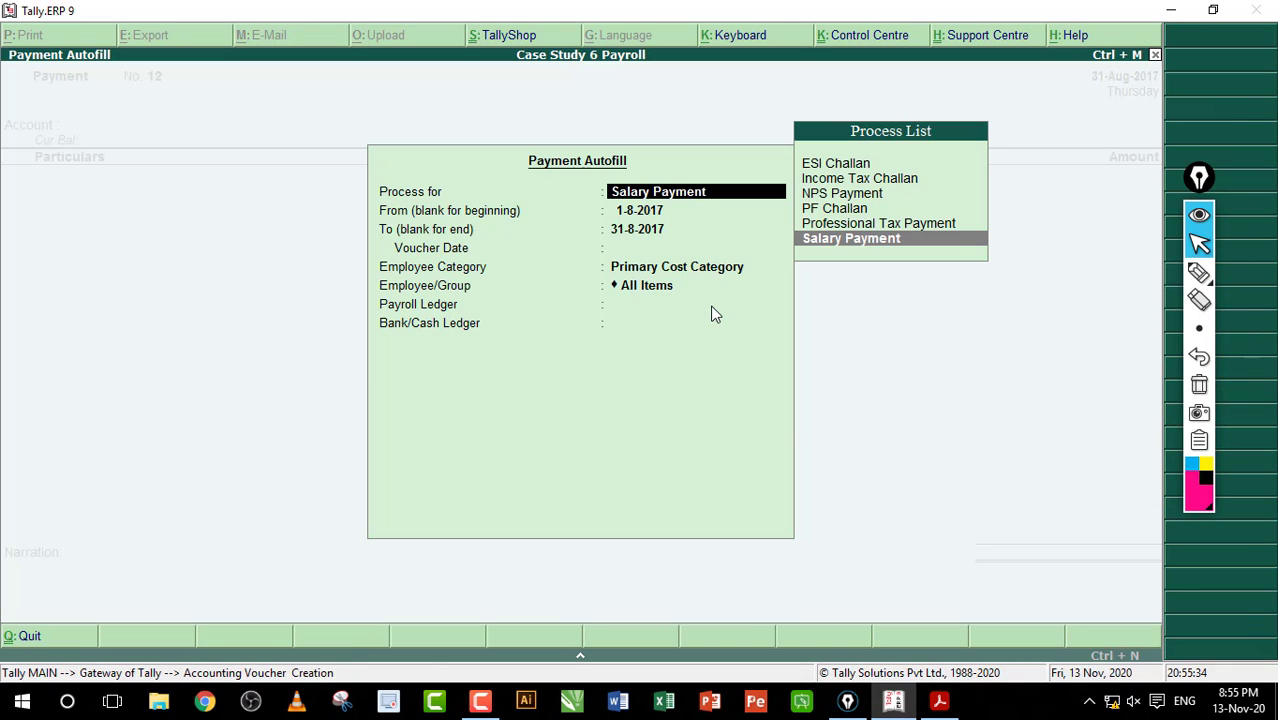
pyautogui.press('Up')
pyautogui.press('Up')
pyautogui.press('Up')
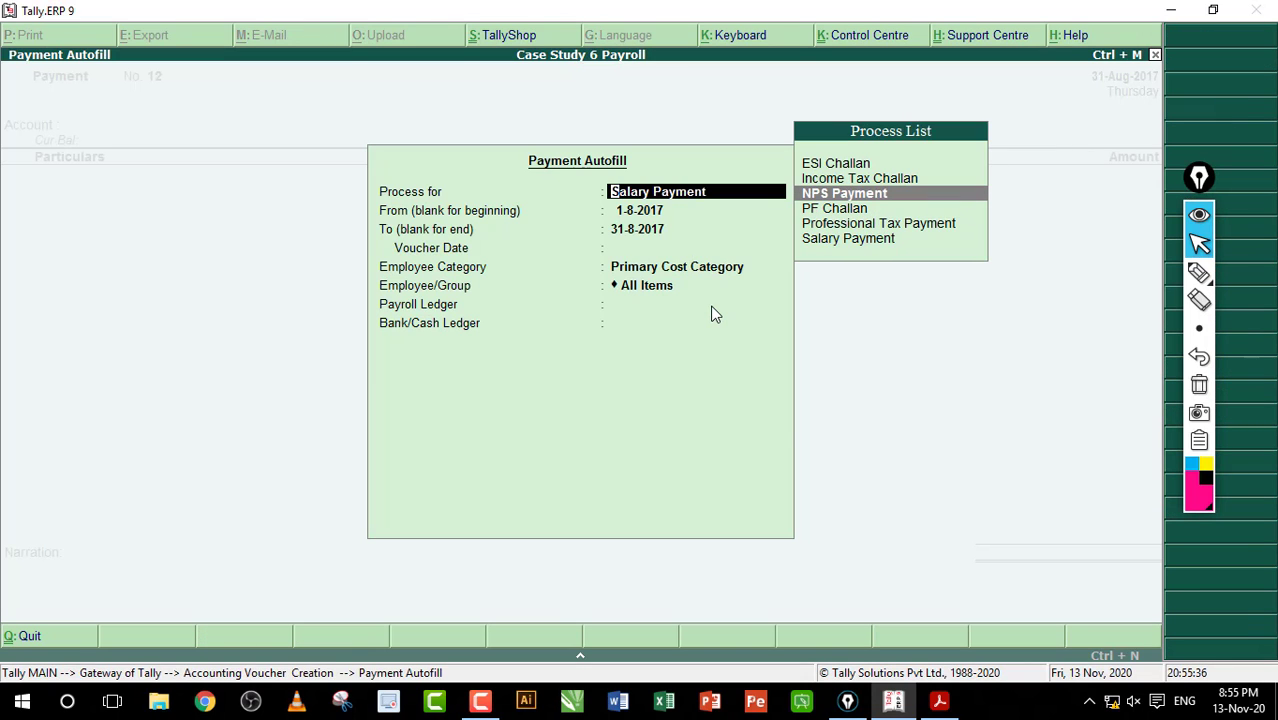
pyautogui.press('Return')
pyautogui.press('Return')
pyautogui.press('Return')
pyautogui.press('Return')
pyautogui.press('Return')
pyautogui.press('Return')
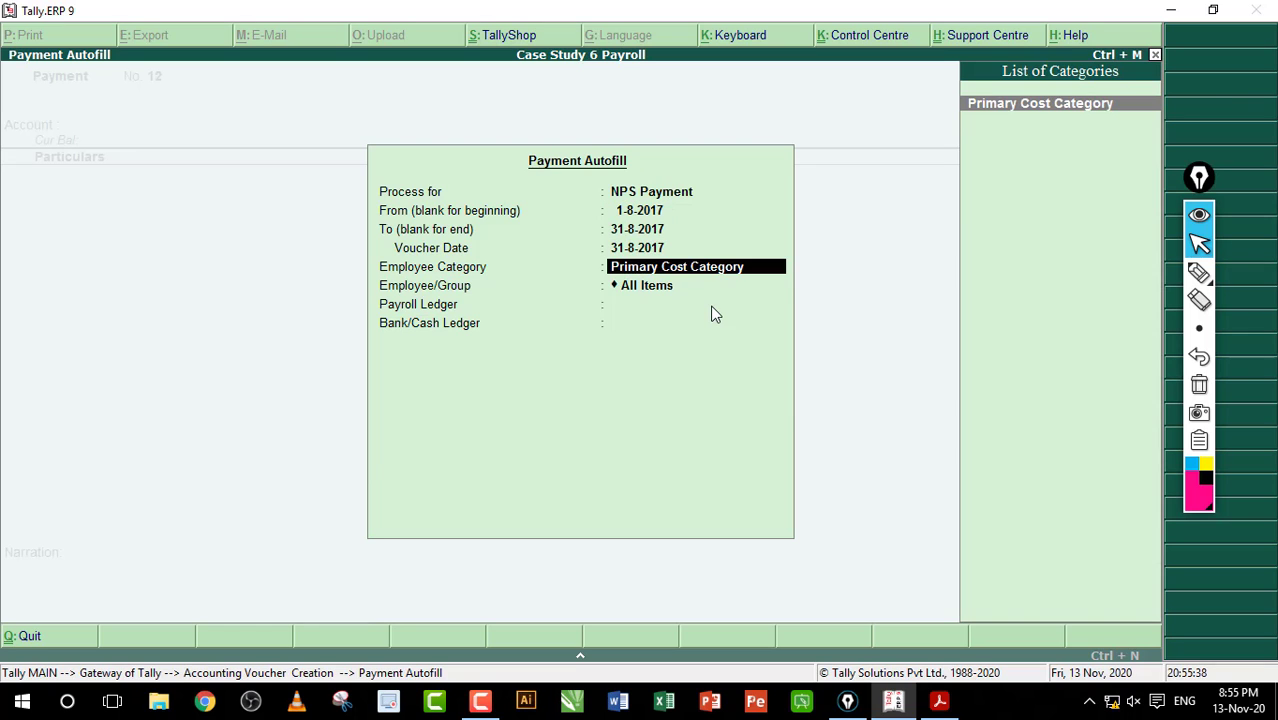
pyautogui.press('Down')
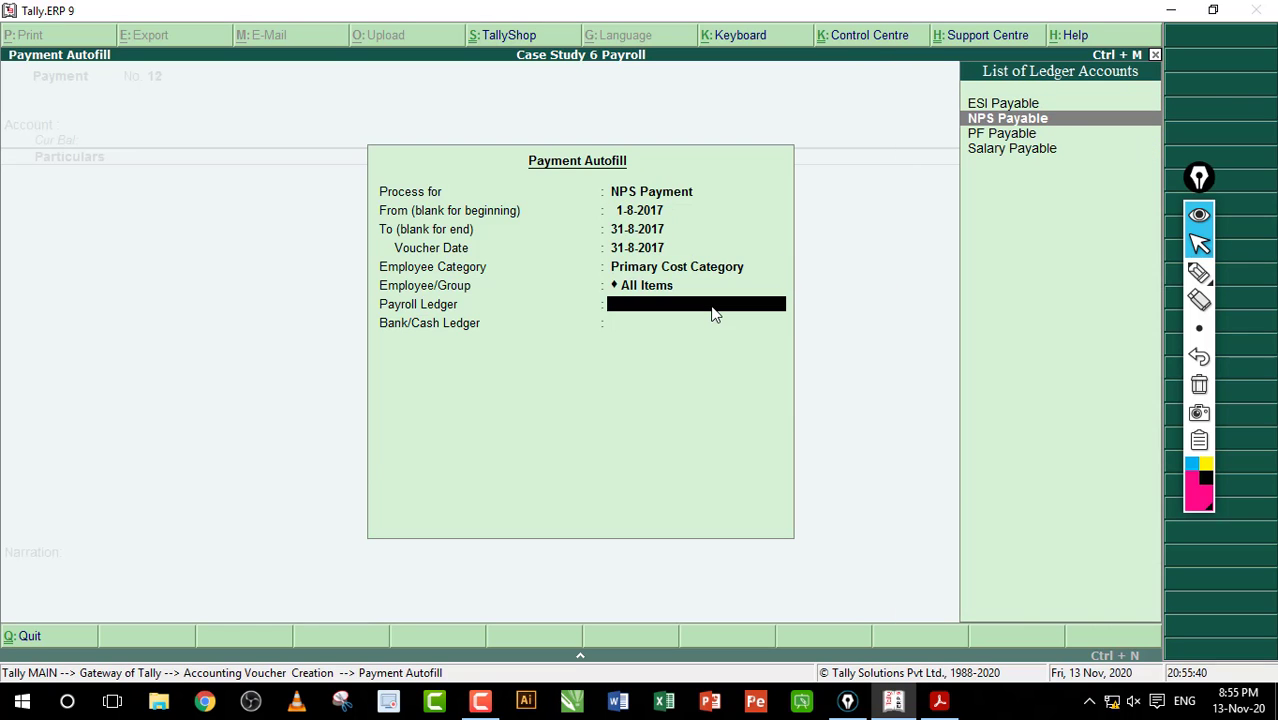
pyautogui.press('Return')
pyautogui.press('Down')
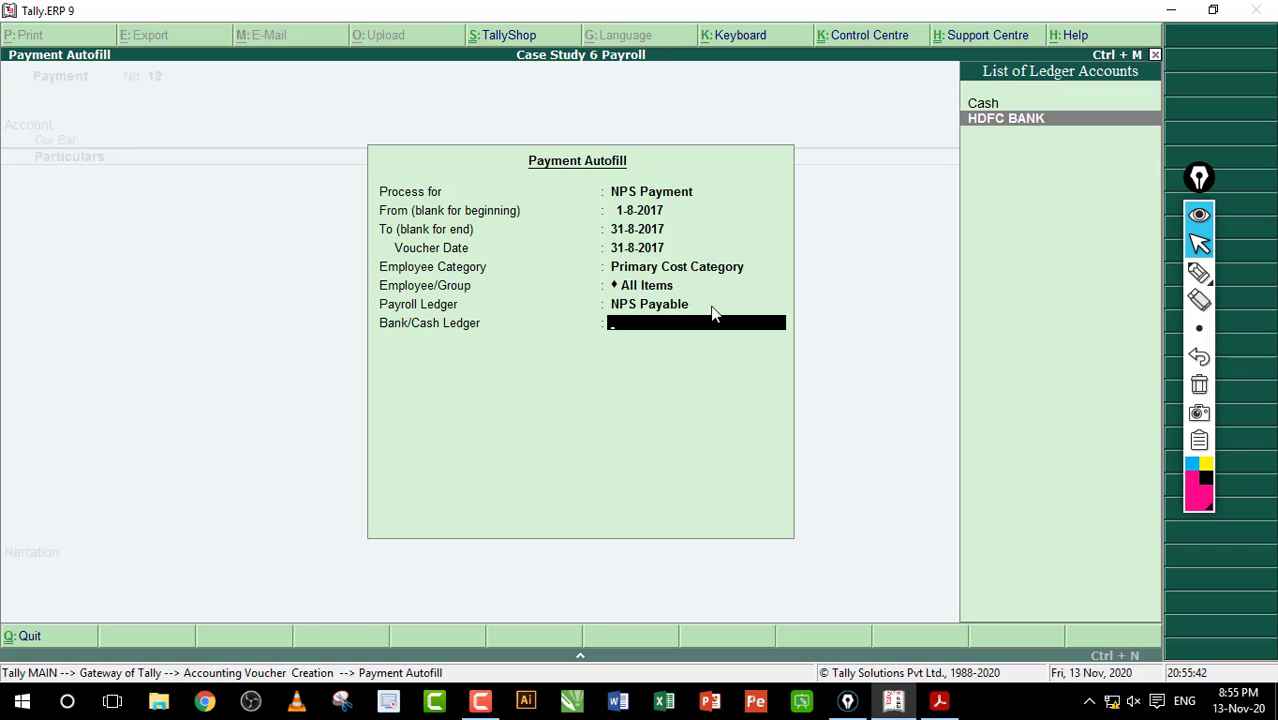
pyautogui.press('Return')
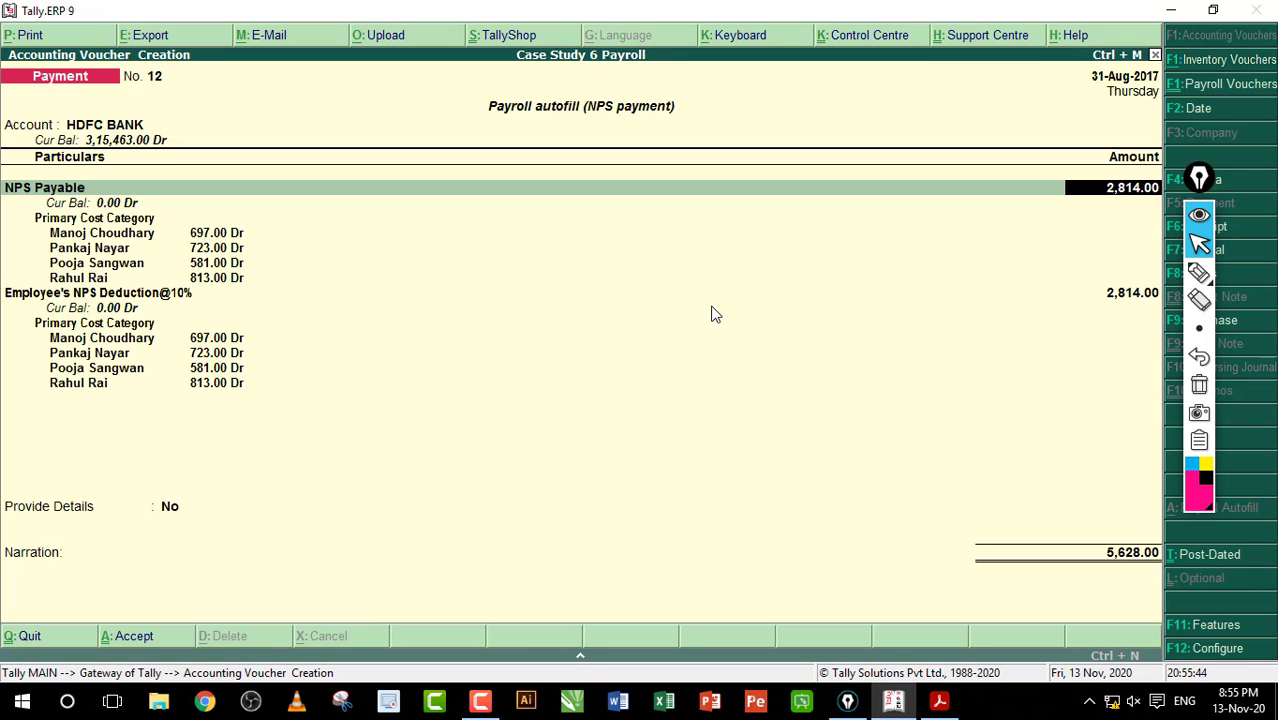
# Step: Save NPS voucher No. 12, then post Professional Tax Payment No. 13 for 600.00 from HDFC BANK
pyautogui.hotkey('ctrl', 'a')
pyautogui.hotkey('alt', 'a')
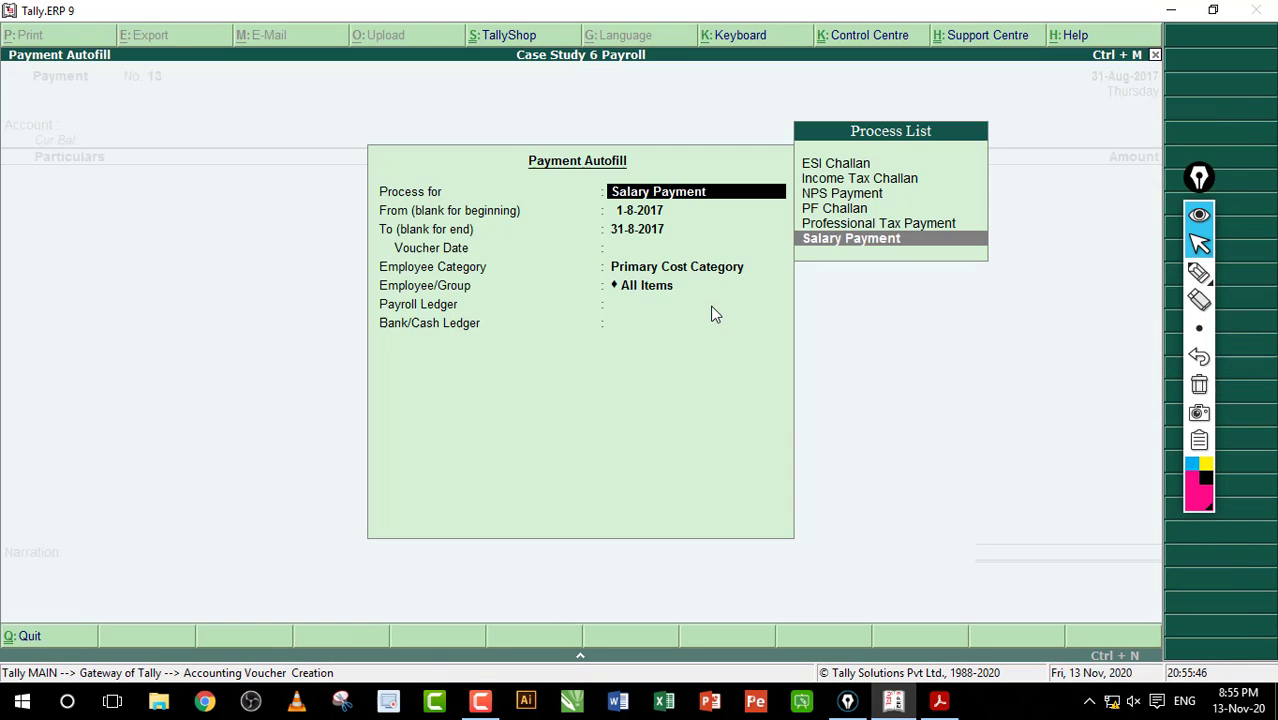
pyautogui.press('Up')
pyautogui.press('Up')
pyautogui.press('Up')
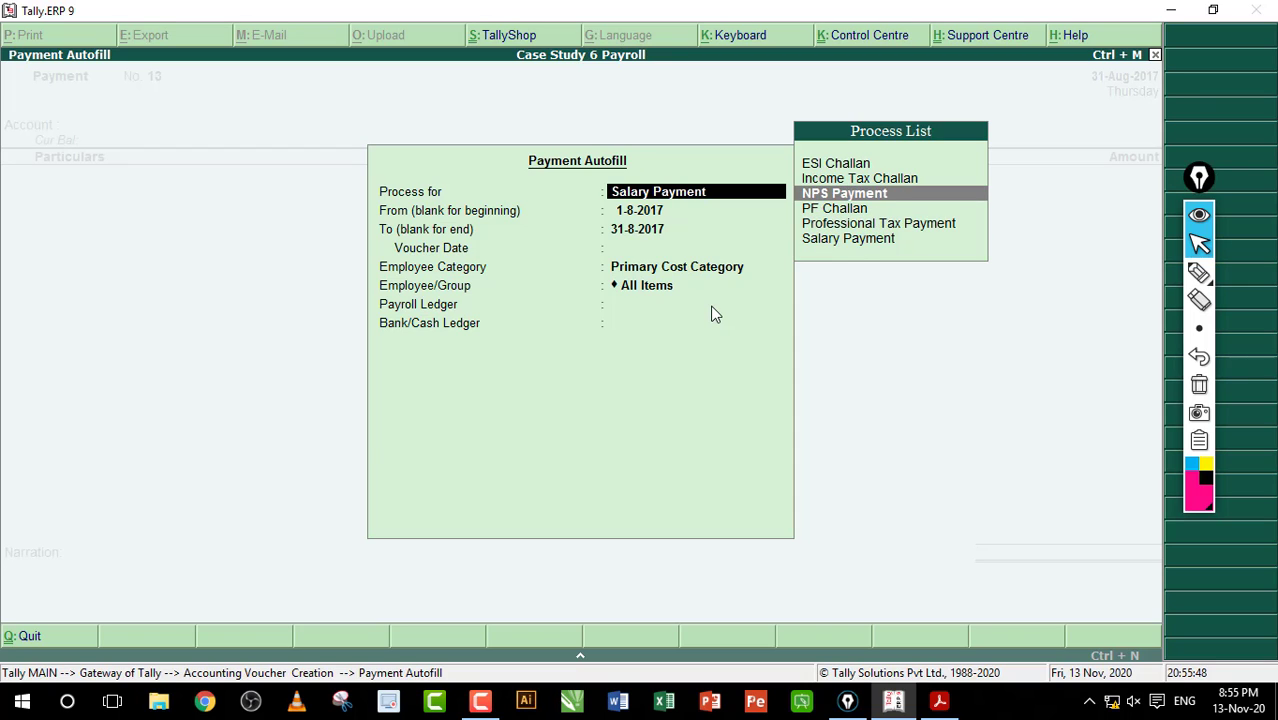
pyautogui.press('Down')
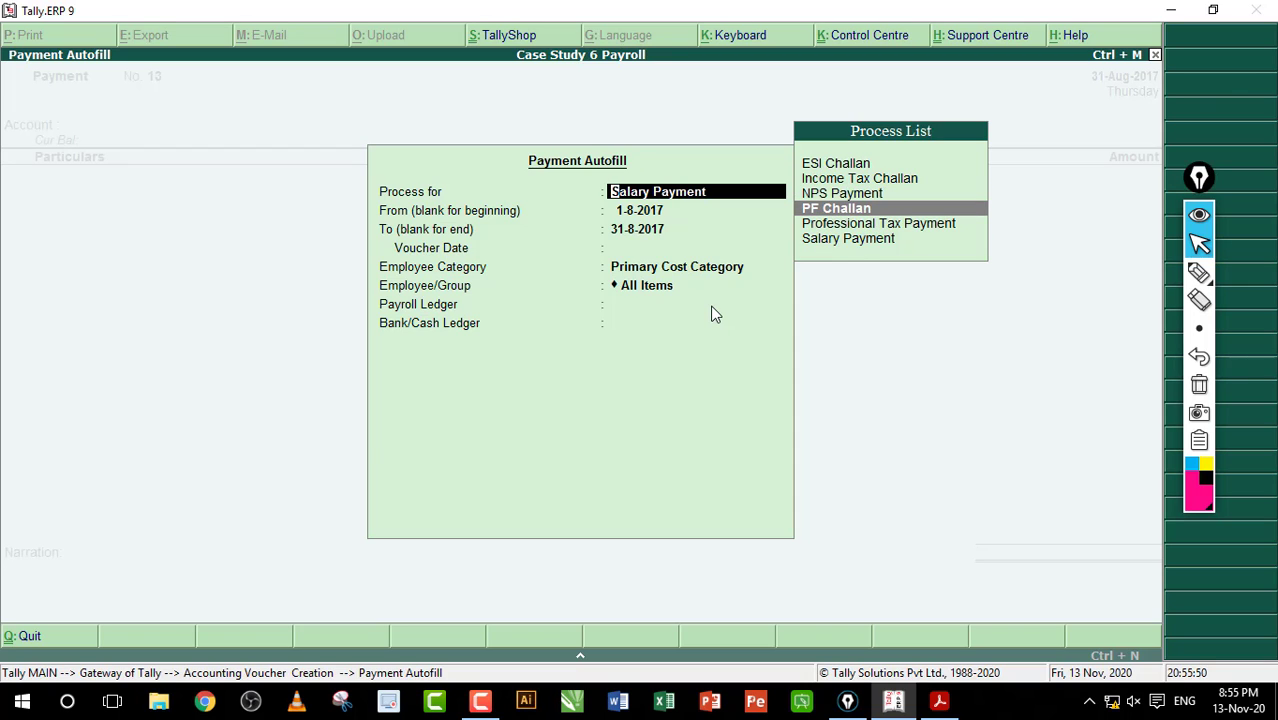
pyautogui.press('Down')
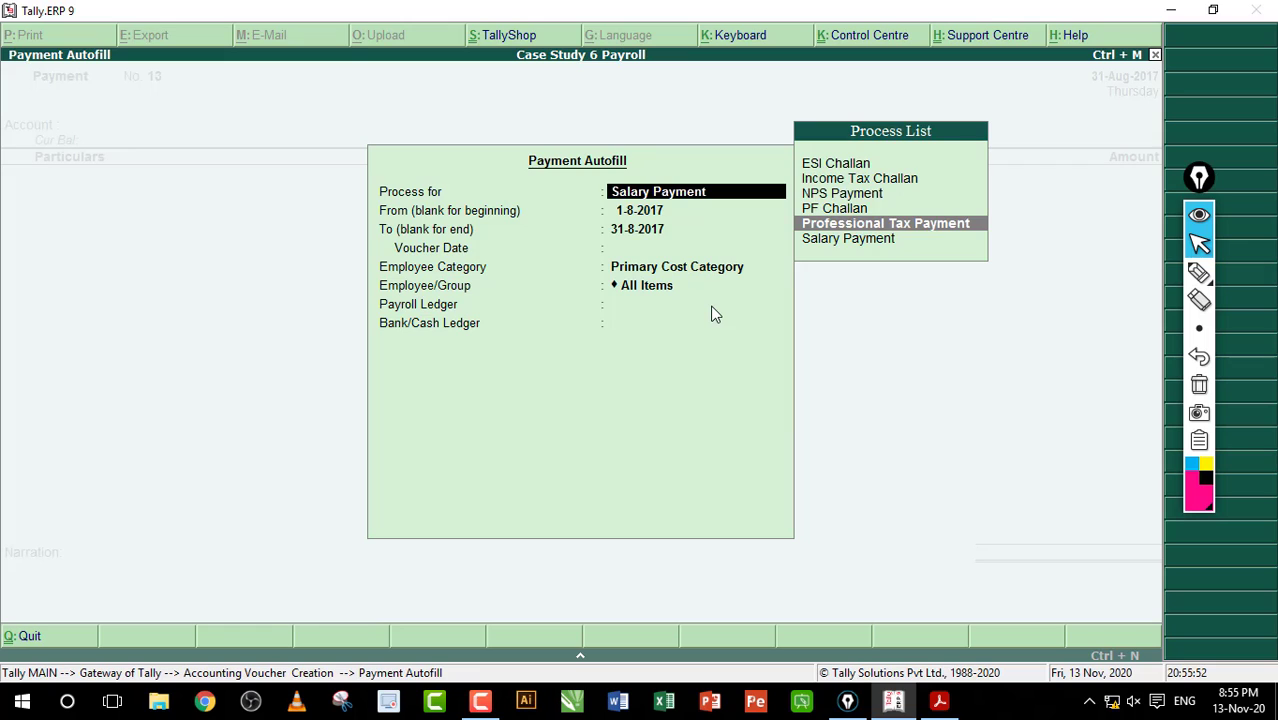
pyautogui.press('Return')
pyautogui.press('Return')
pyautogui.press('Return')
pyautogui.press('Return')
pyautogui.press('Return')
pyautogui.press('Return')
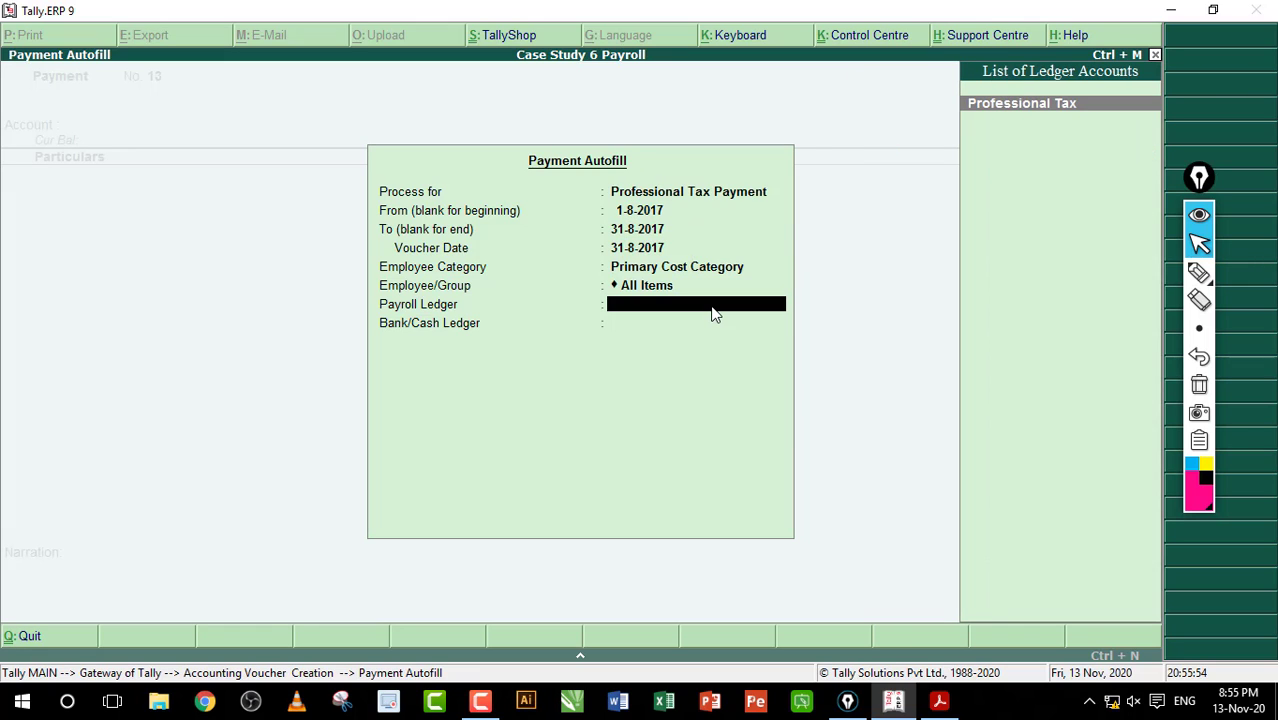
pyautogui.press('Return')
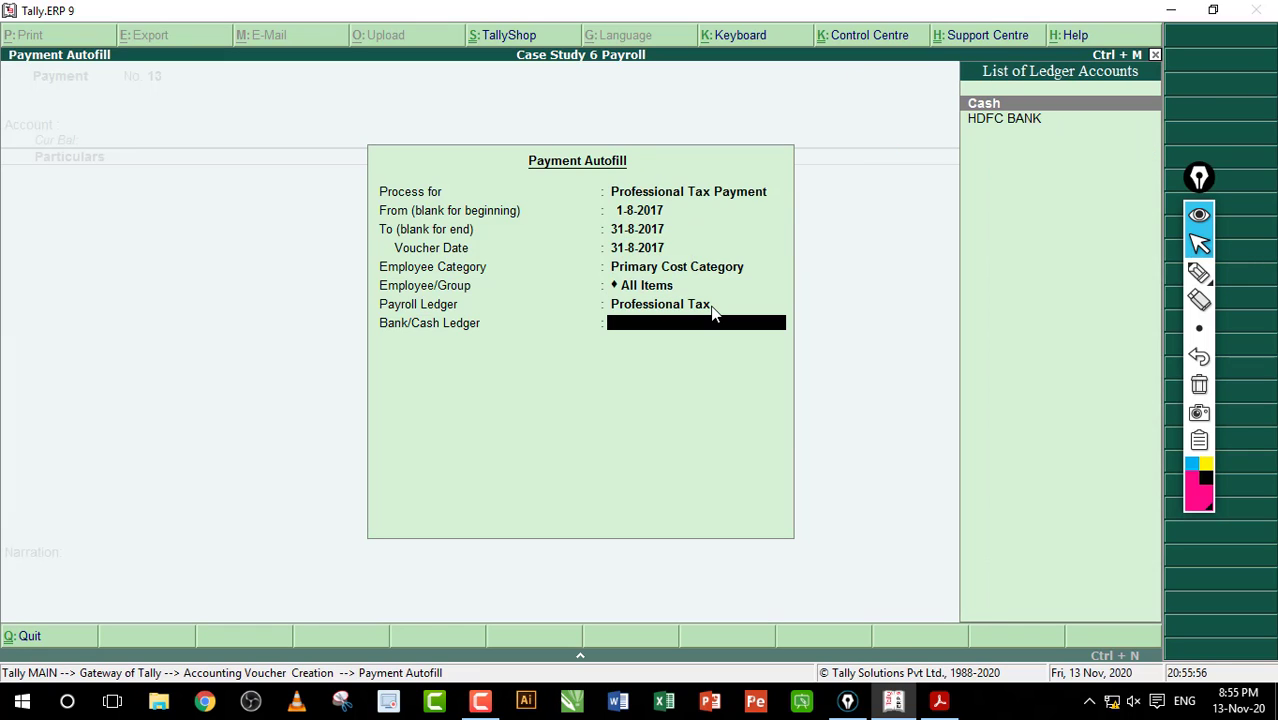
pyautogui.press('Down')
pyautogui.press('Return')
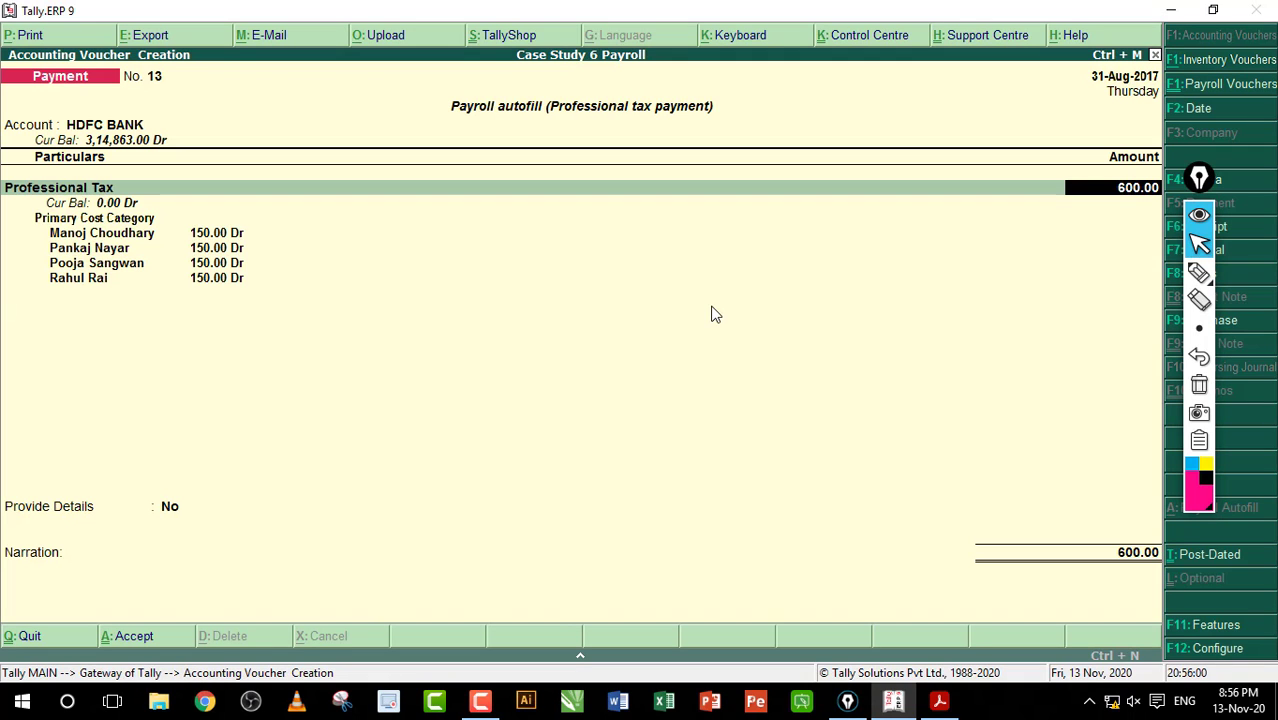
pyautogui.hotkey('ctrl', 'a')
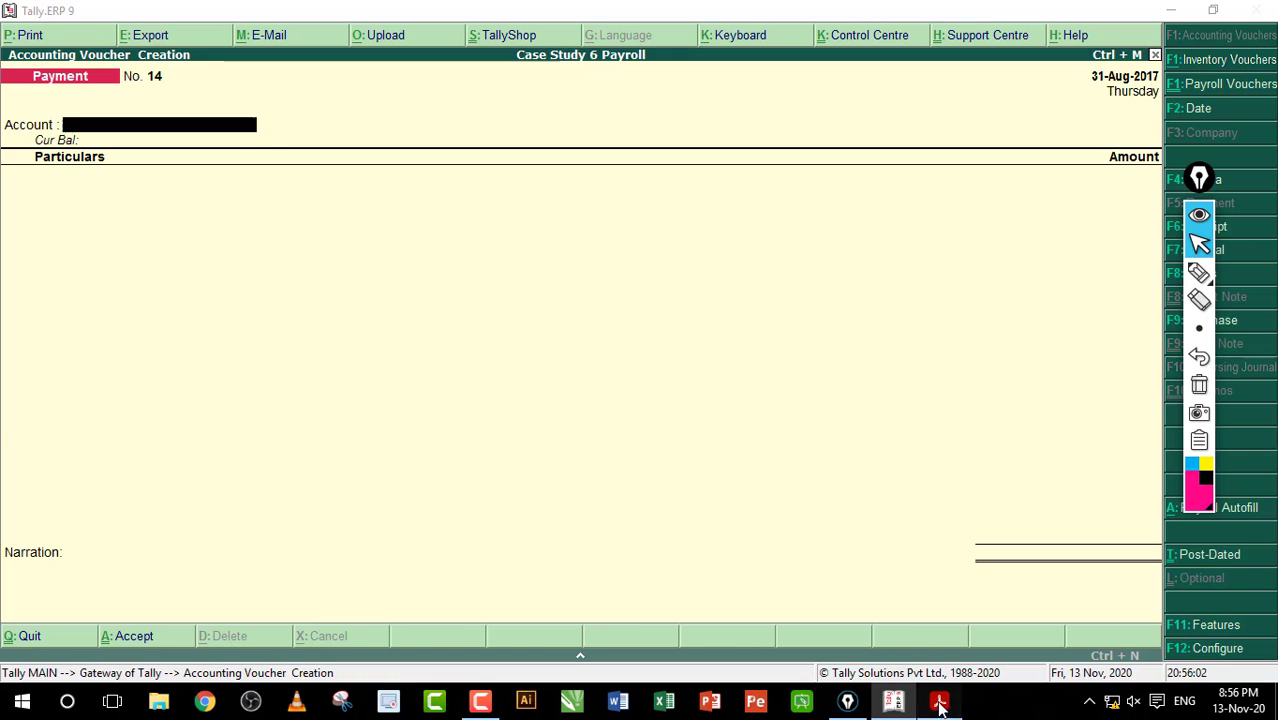
# Step: Review the Payroll Statutory Summary pages in the Tally Workbook PDF
pyautogui.click(940, 704)
pyautogui.scroll(-15, 681, 340)
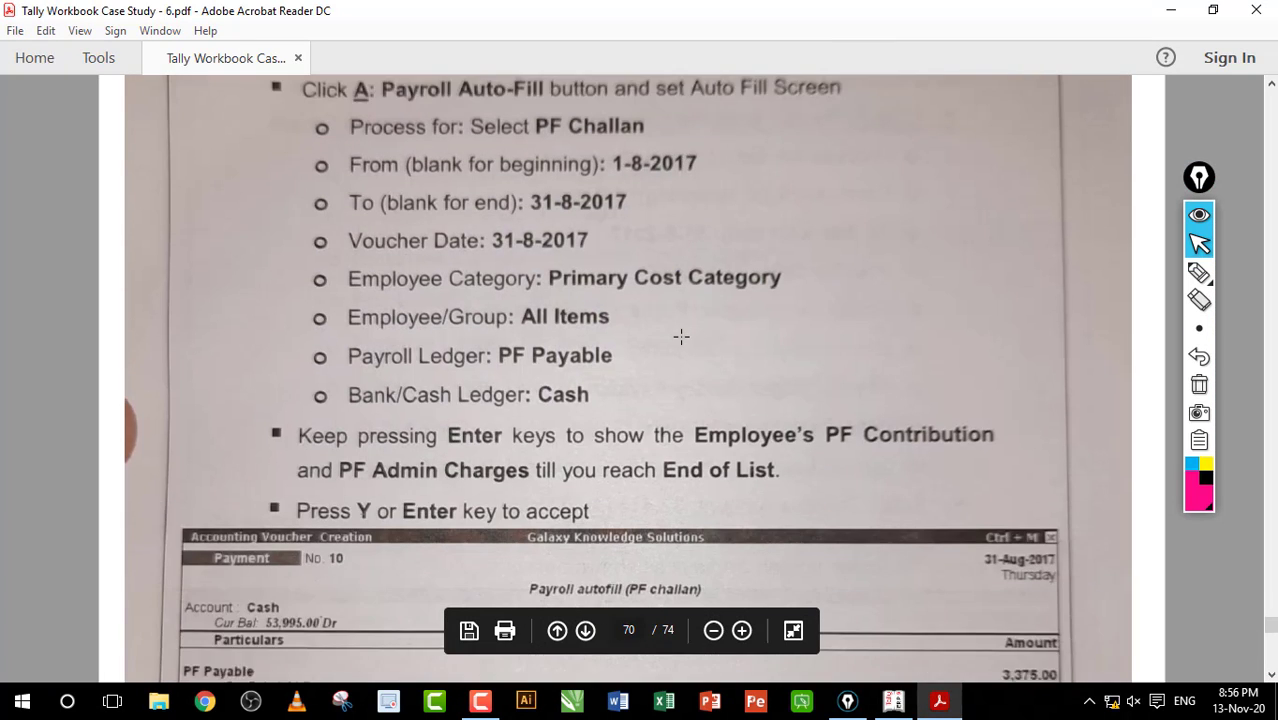
pyautogui.scroll(-3, 683, 344)
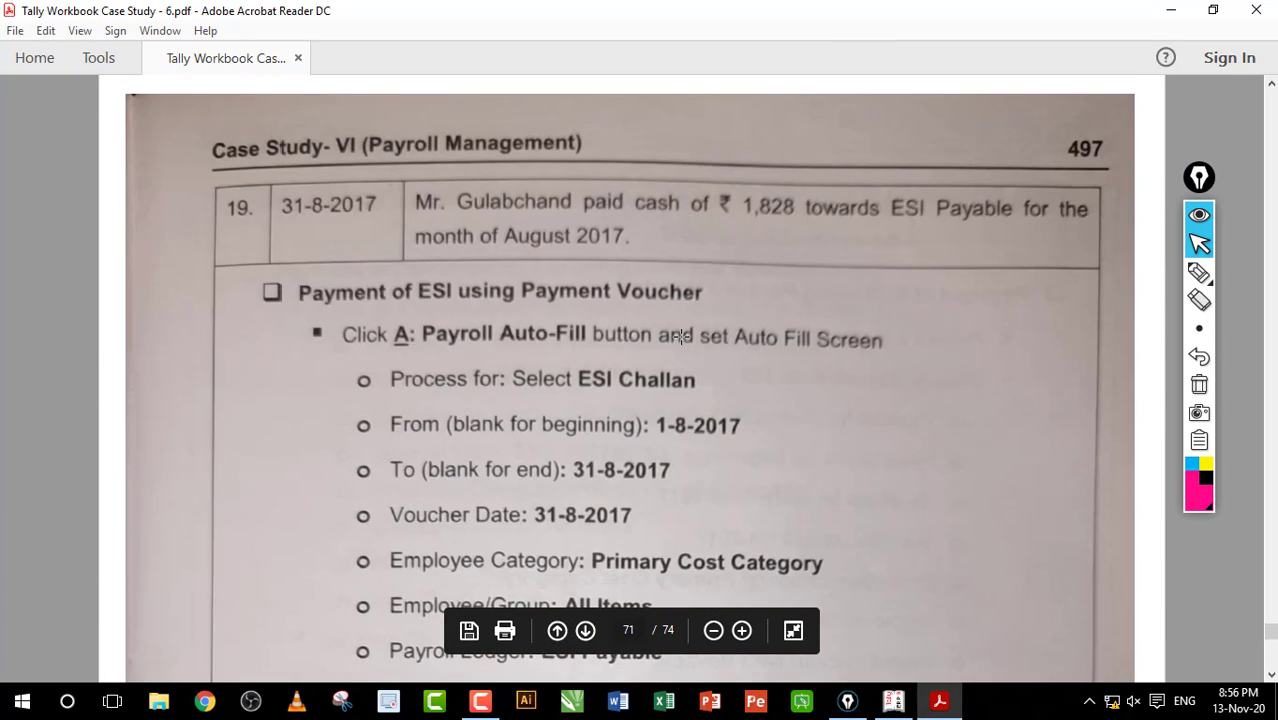
pyautogui.scroll(-11, 681, 337)
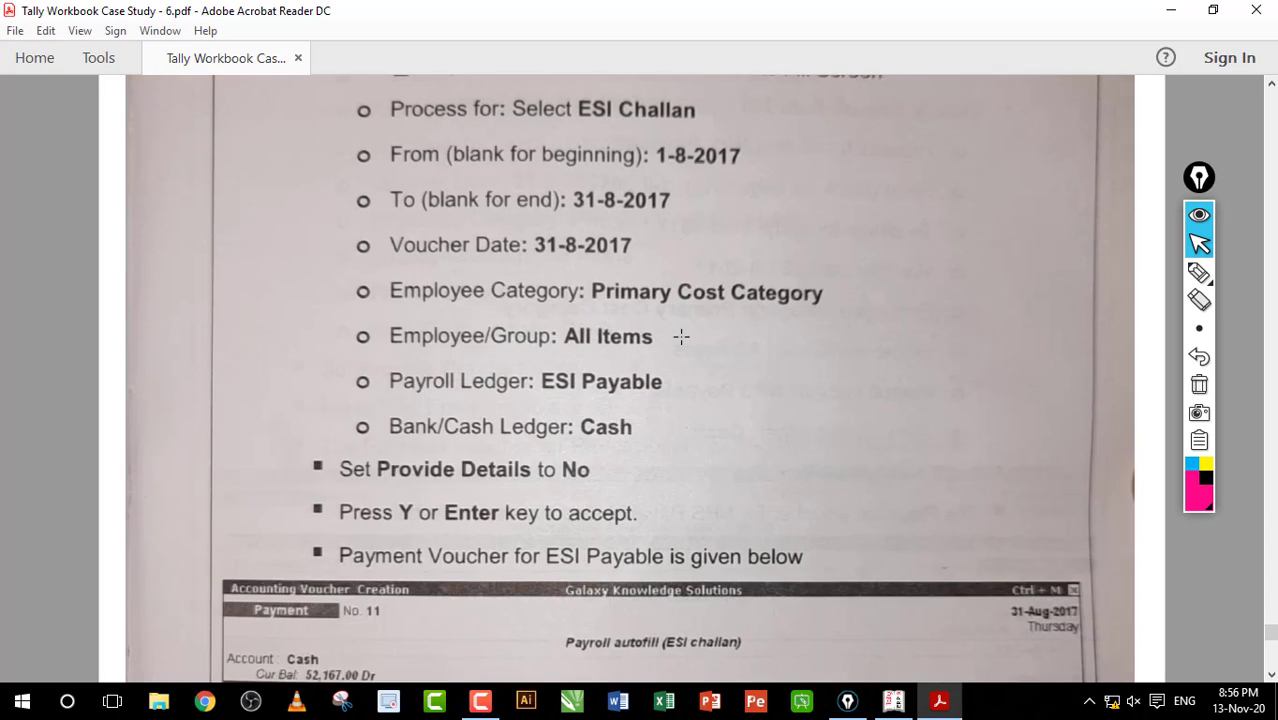
pyautogui.scroll(-5, 681, 337)
pyautogui.scroll(1, 681, 337)
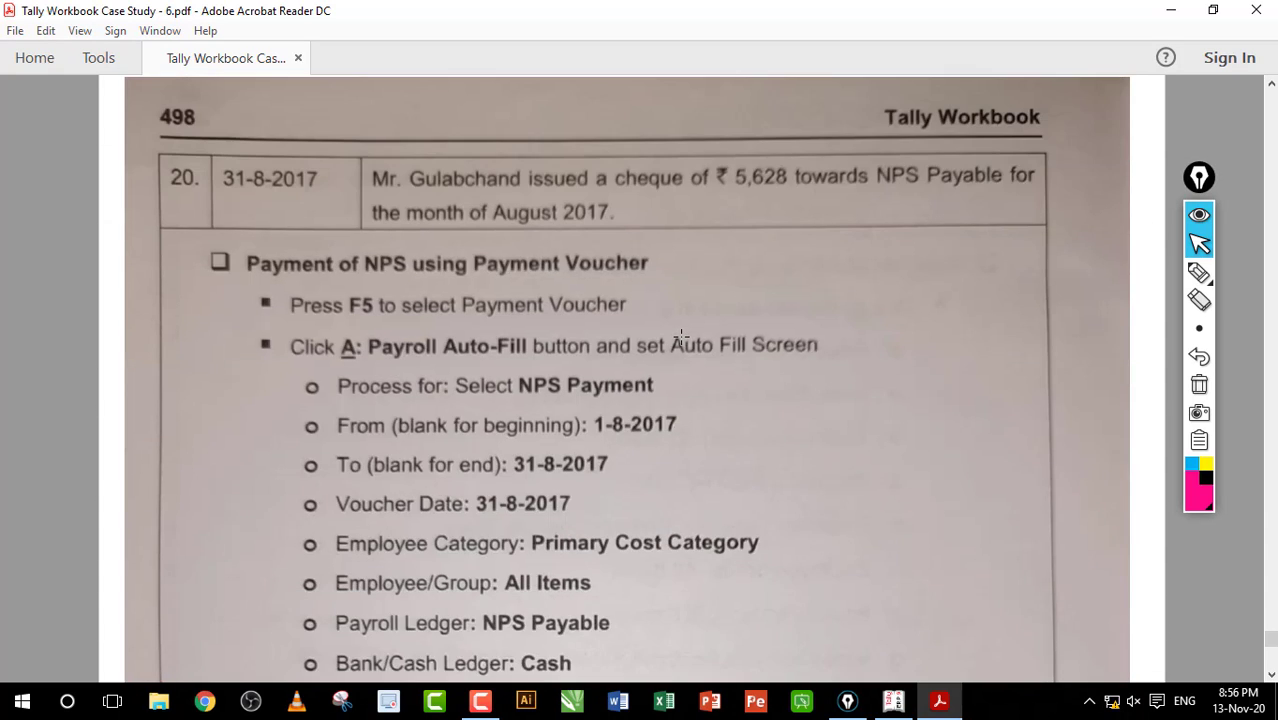
pyautogui.scroll(-10, 681, 337)
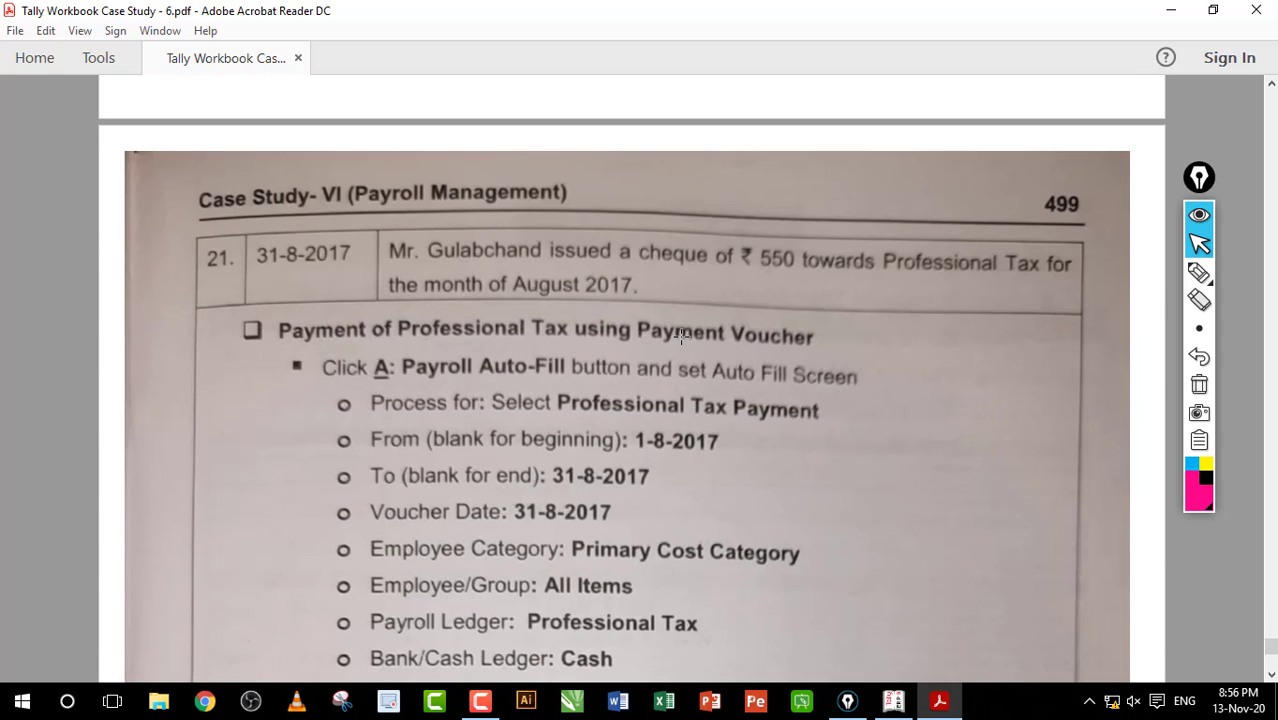
pyautogui.scroll(-14, 681, 337)
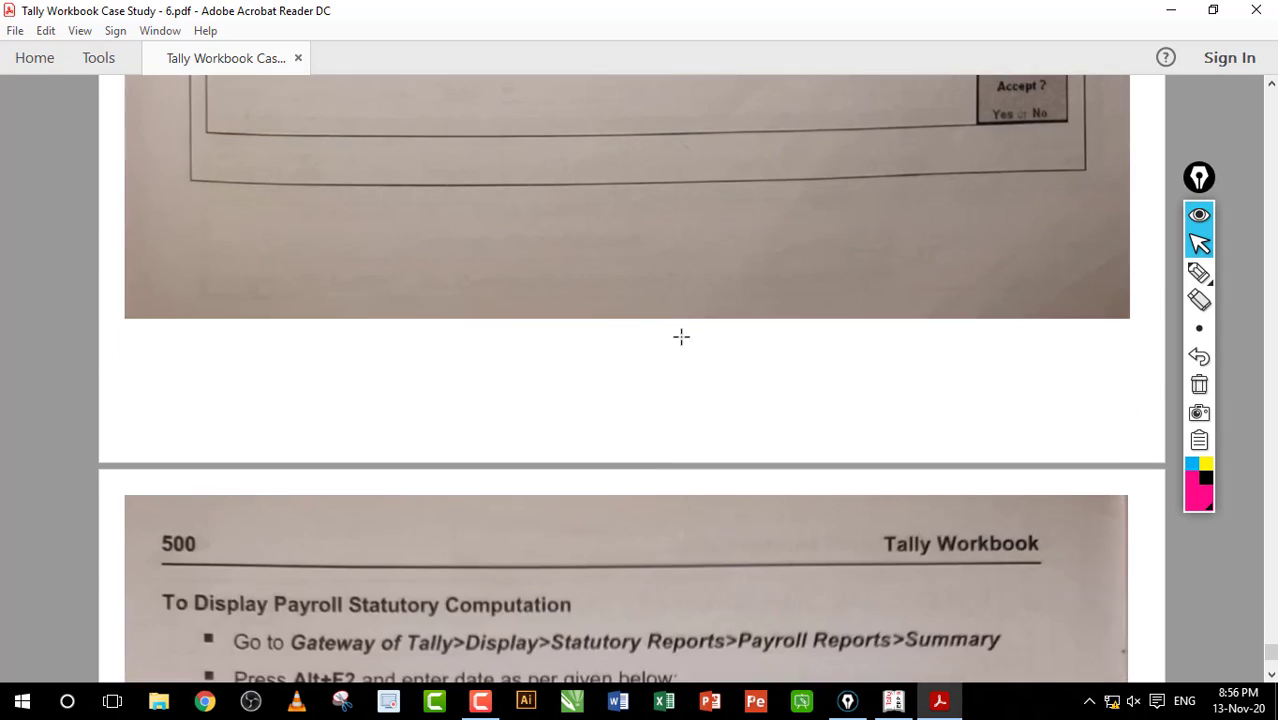
pyautogui.scroll(15, 681, 337)
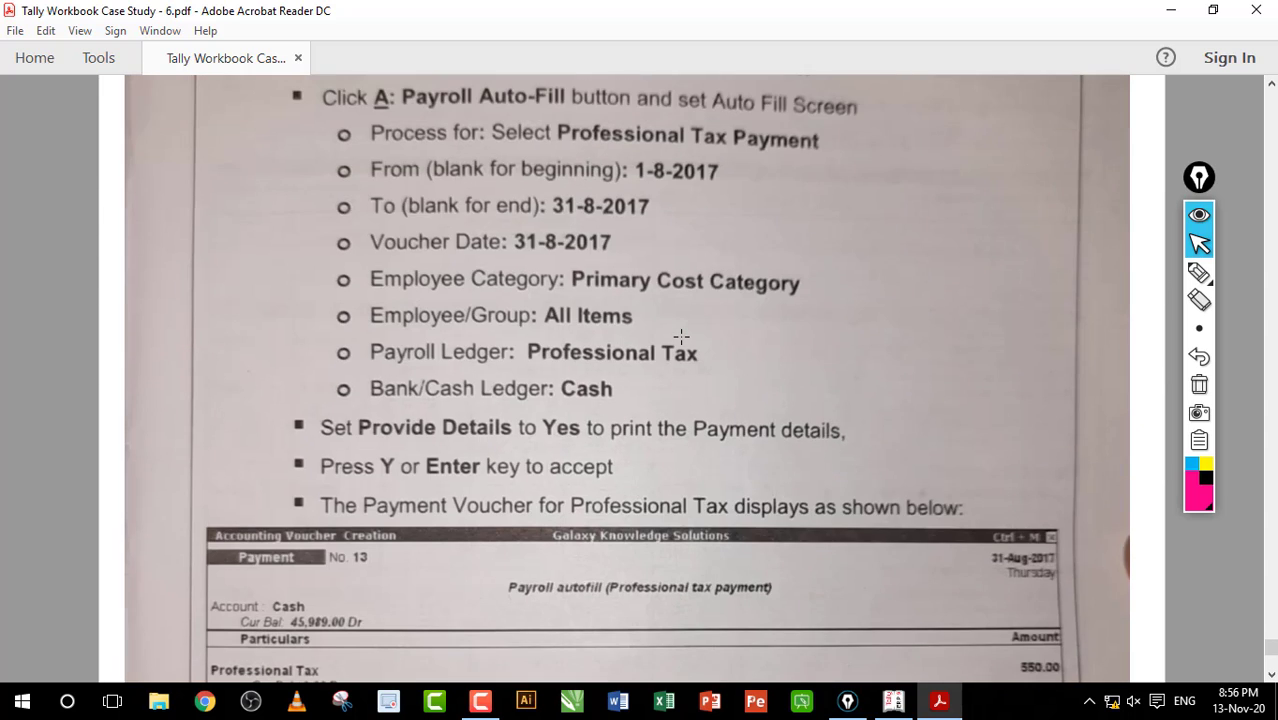
pyautogui.scroll(-9, 681, 337)
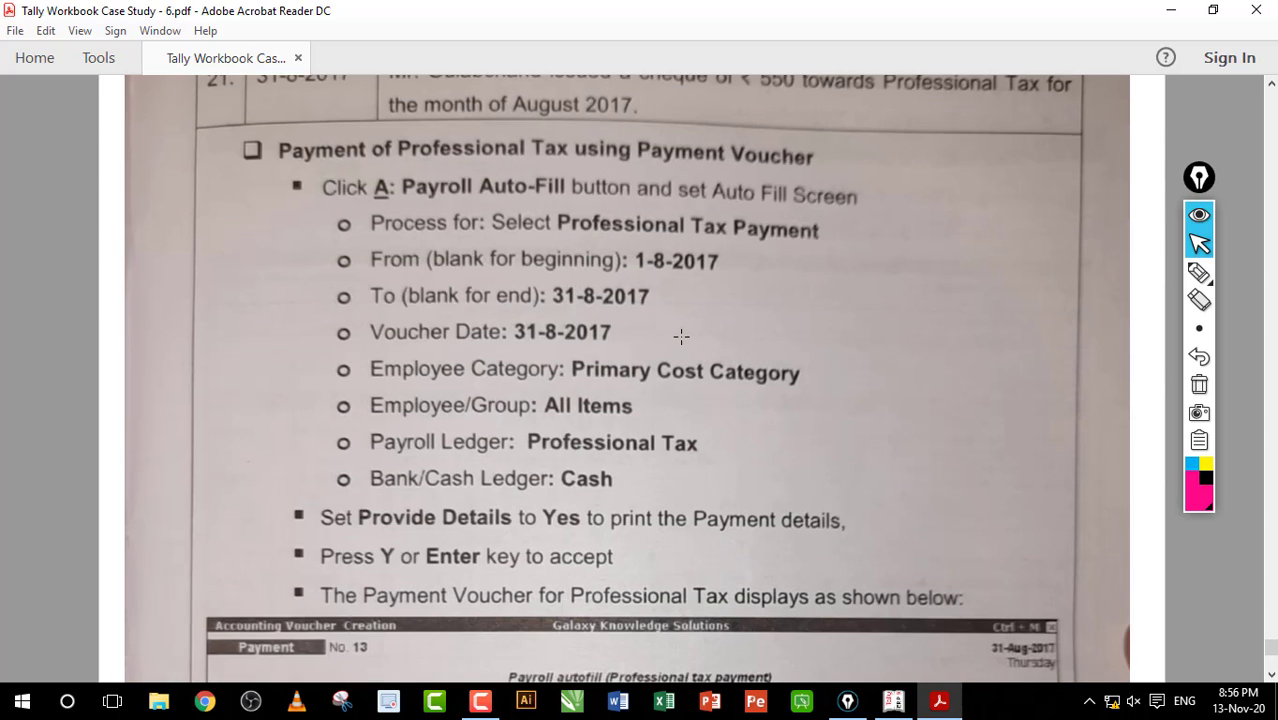
pyautogui.scroll(-8, 681, 337)
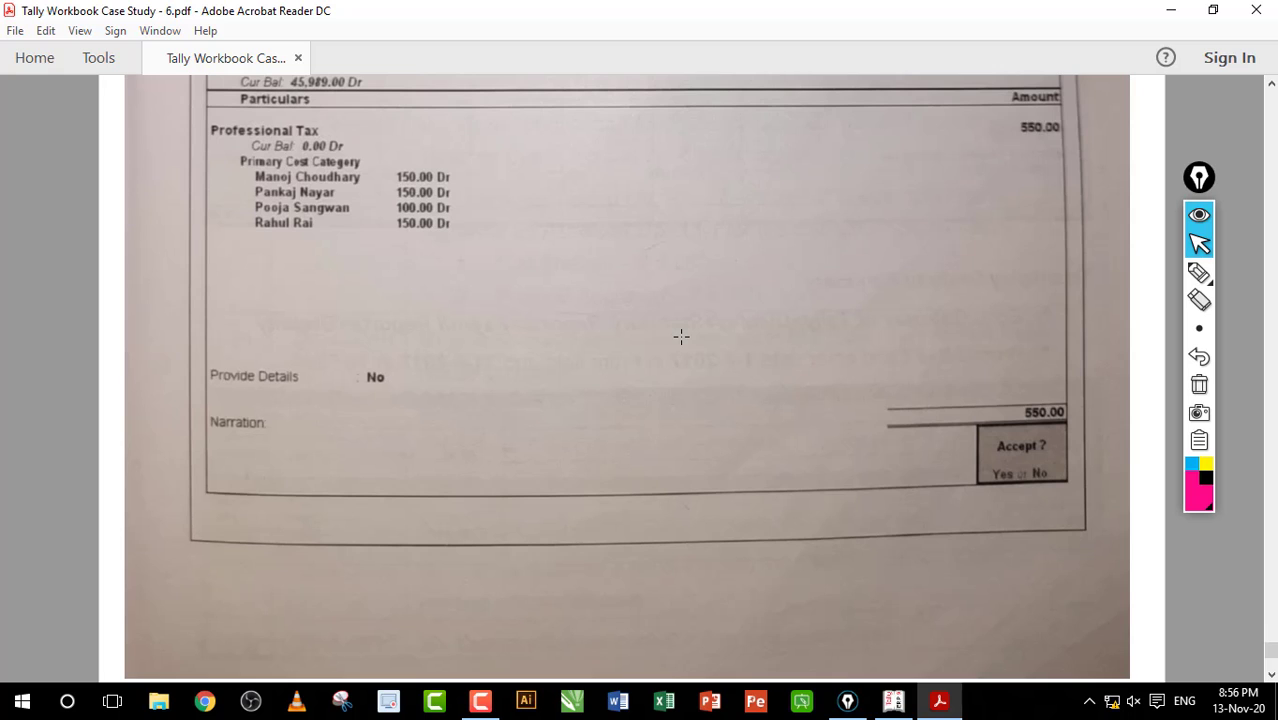
pyautogui.scroll(-4, 681, 337)
pyautogui.scroll(-17, 681, 337)
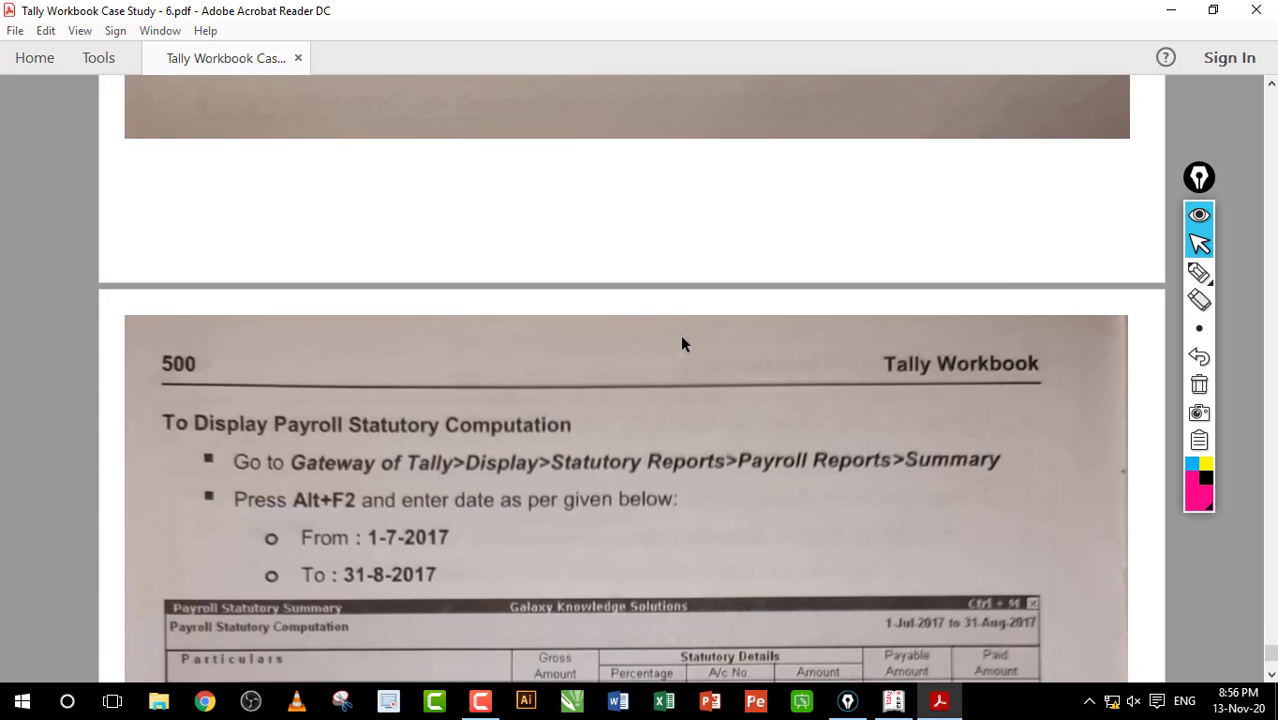
pyautogui.scroll(2, 681, 337)
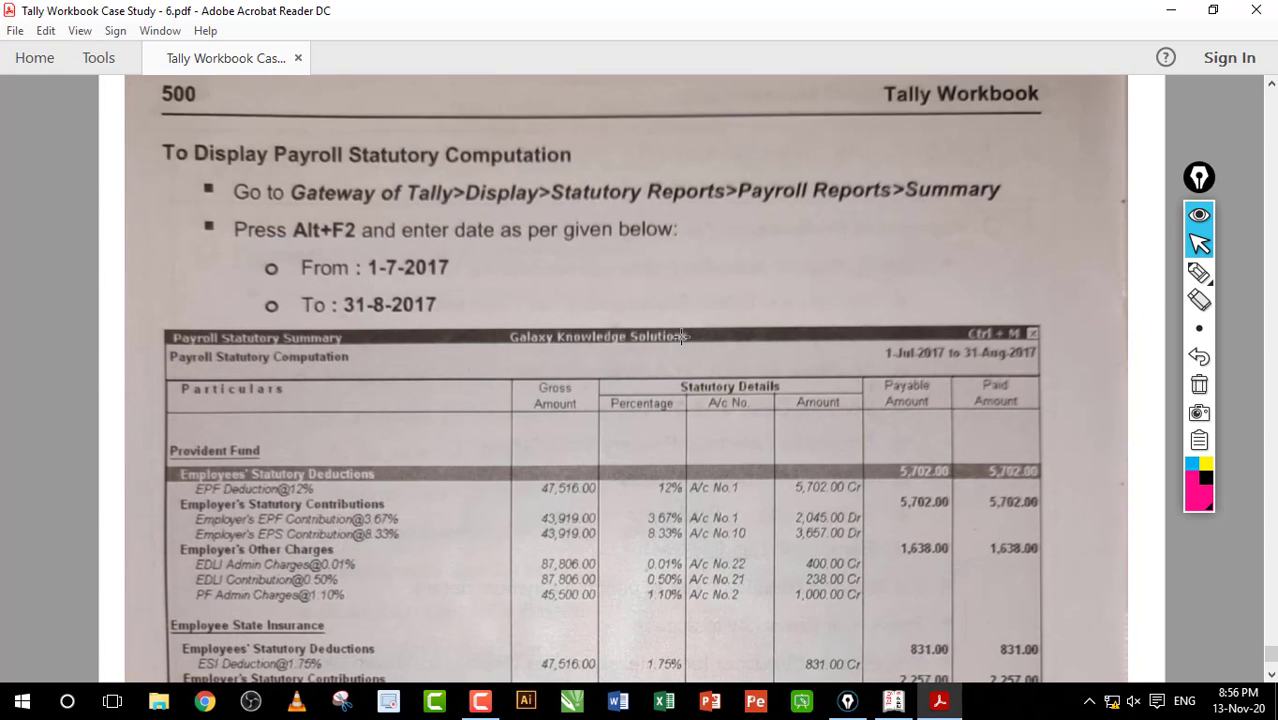
pyautogui.scroll(2, 681, 337)
pyautogui.scroll(-2, 681, 337)
pyautogui.scroll(-18, 681, 337)
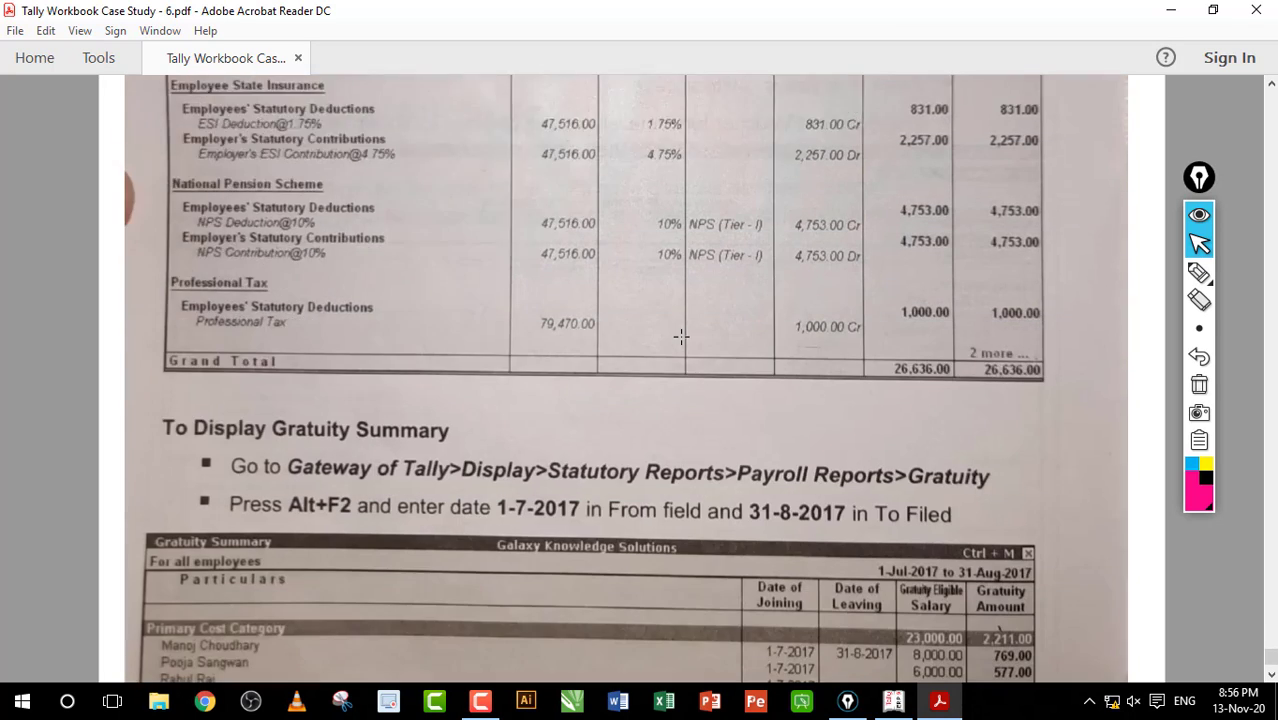
pyautogui.scroll(2, 681, 337)
pyautogui.scroll(16, 681, 337)
pyautogui.scroll(-18, 681, 337)
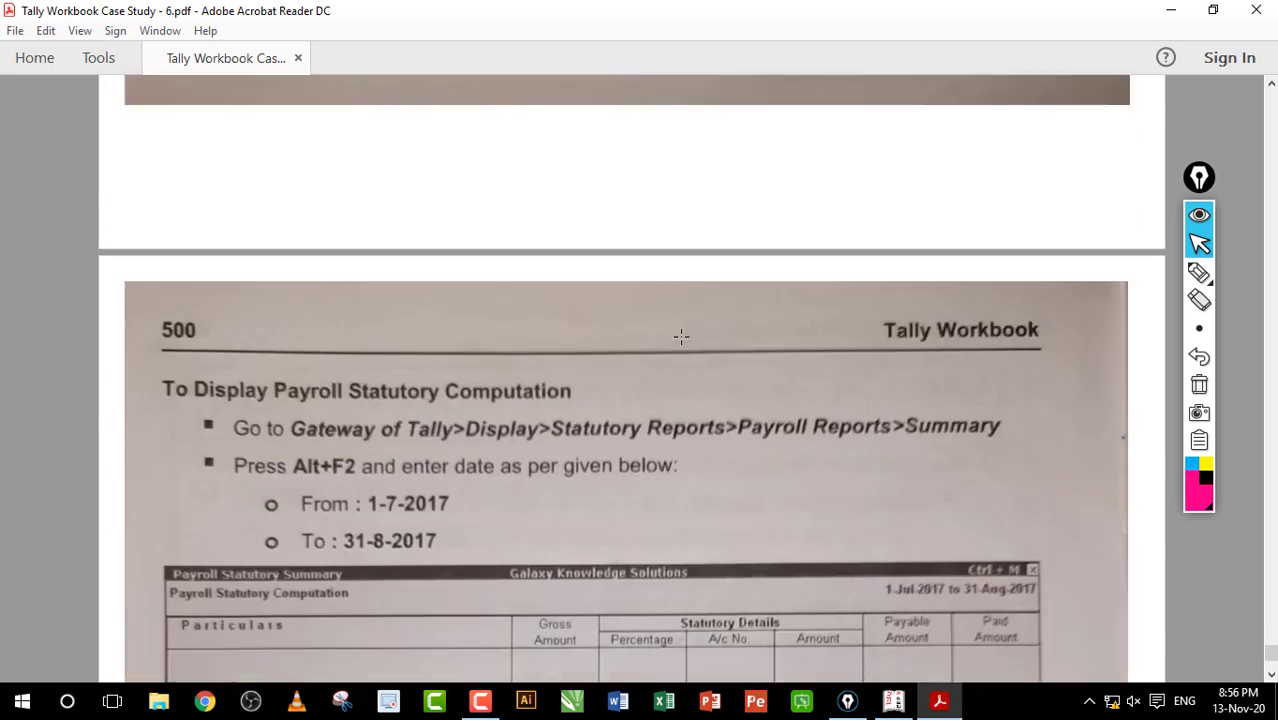
pyautogui.scroll(10, 681, 337)
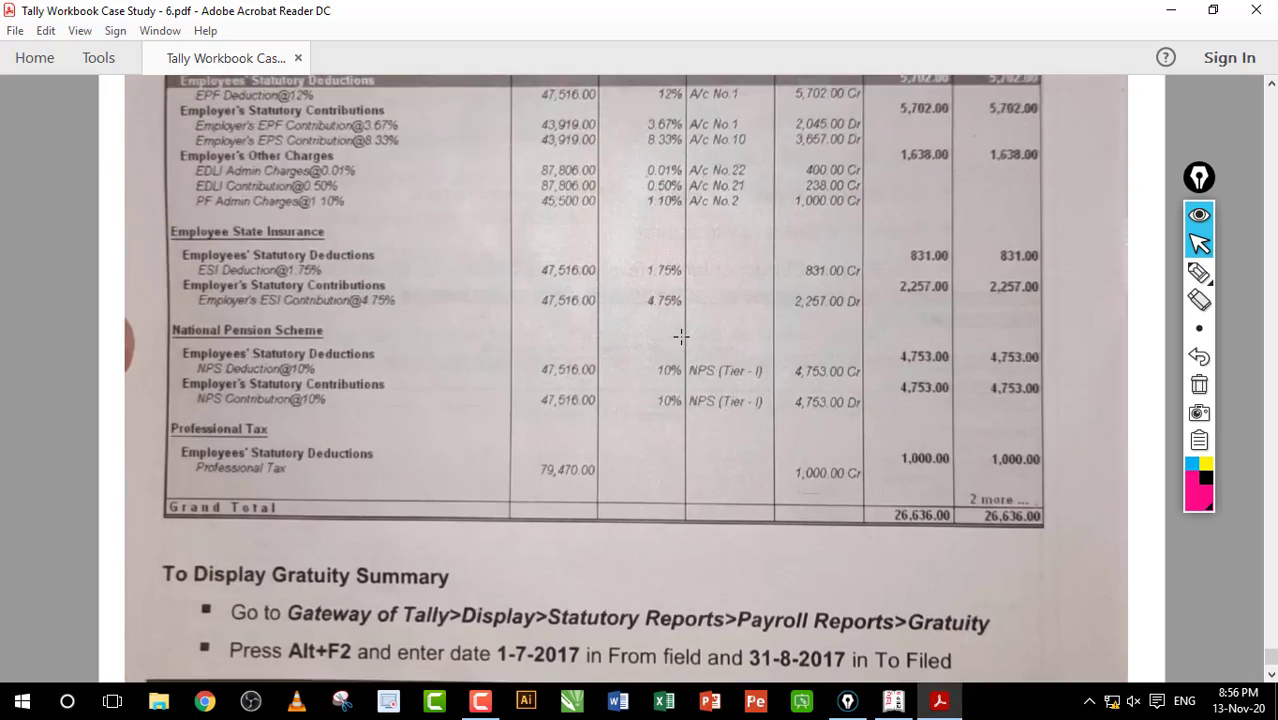
pyautogui.scroll(-10, 681, 337)
# Step: Close the workbook PDF without saving changes
pyautogui.scroll(20, 681, 337)
pyautogui.scroll(20, 681, 337)
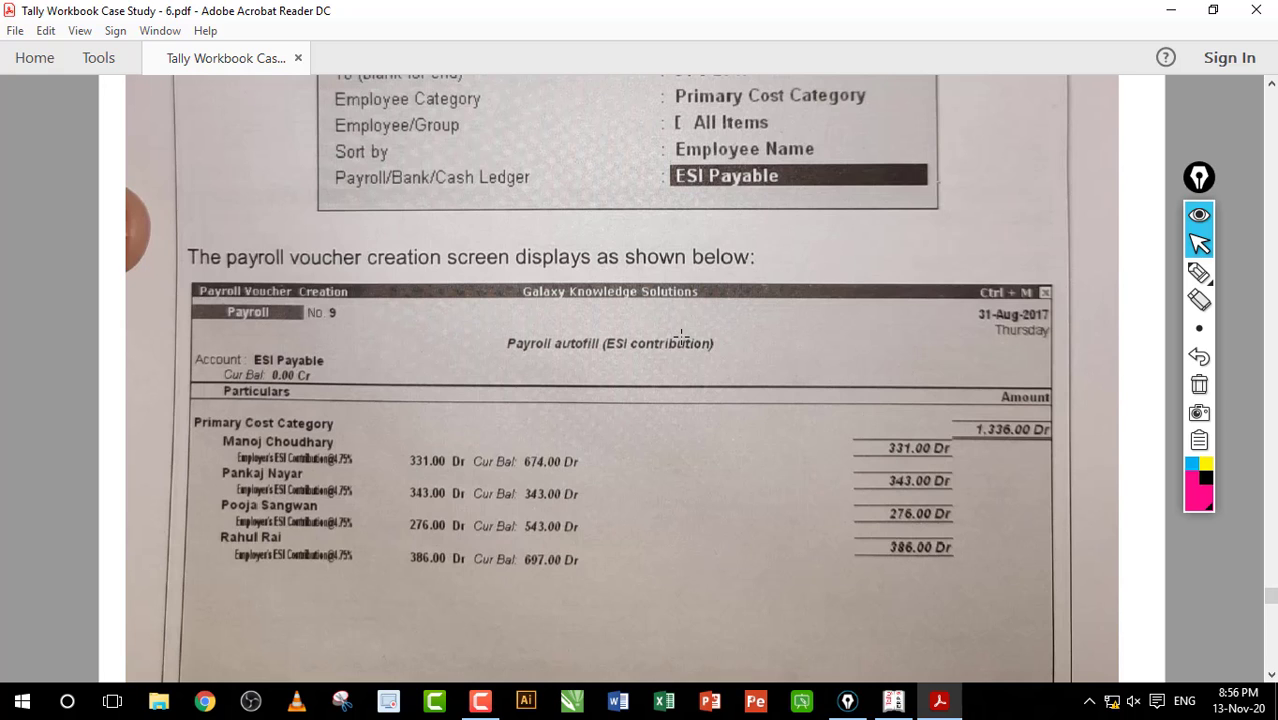
pyautogui.click(1256, 10)
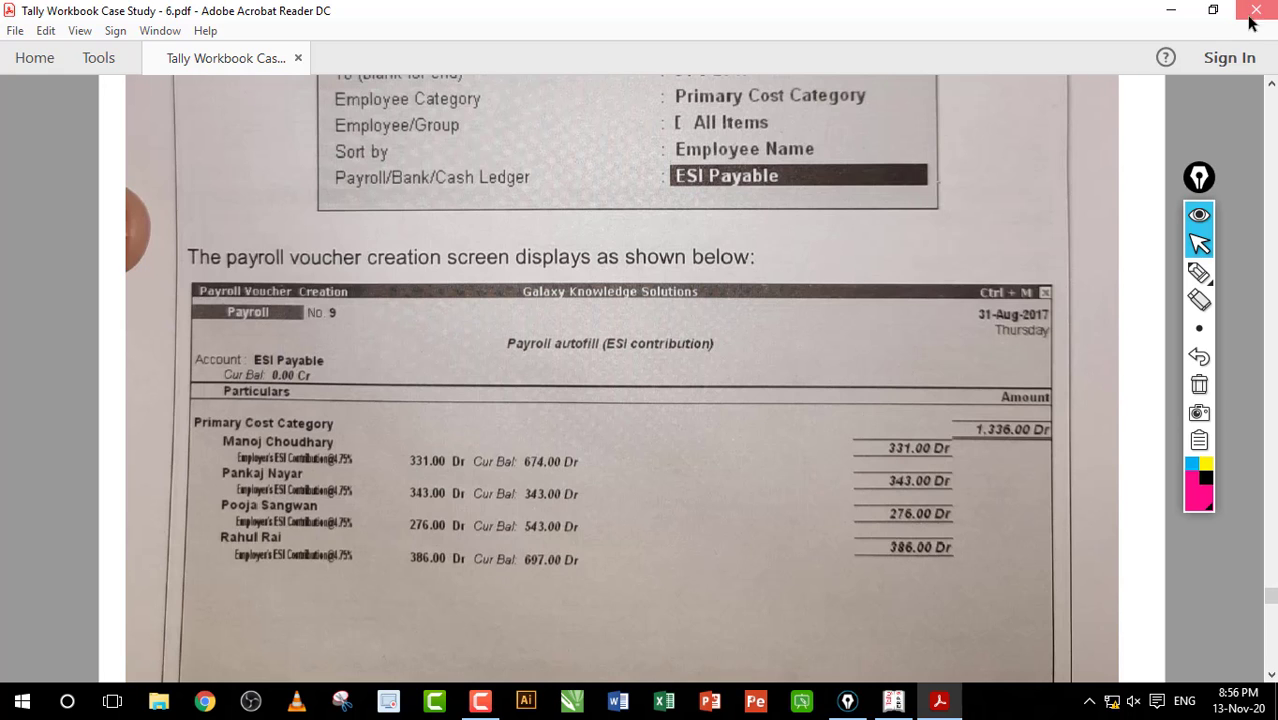
pyautogui.click(740, 389)
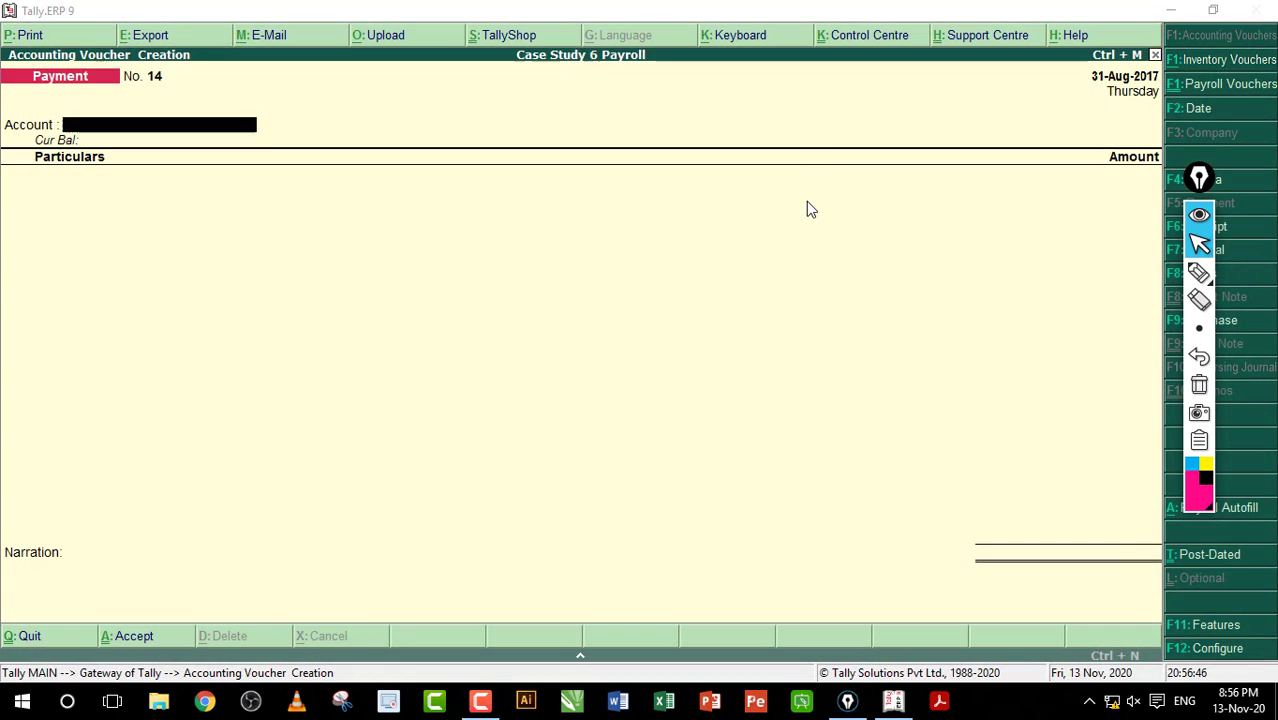
# Step: Quit the blank Payment voucher No. 14 without saving it
pyautogui.press('Return')
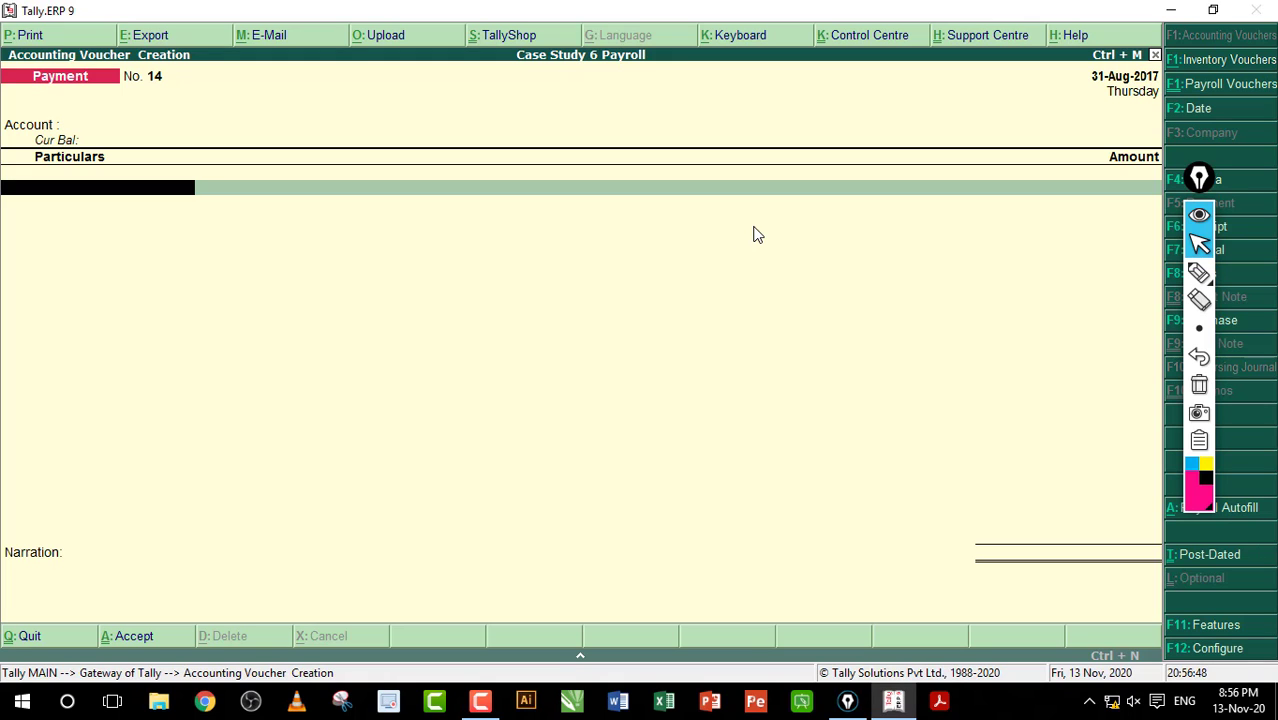
pyautogui.press('Escape')
pyautogui.press('Return')
# Step: Open the Payroll Statutory Summary for 1-Aug-2017 to 31-Aug-2017 via Display > Statutory Reports
pyautogui.press('Up')
pyautogui.press('Up')
pyautogui.press('Up')
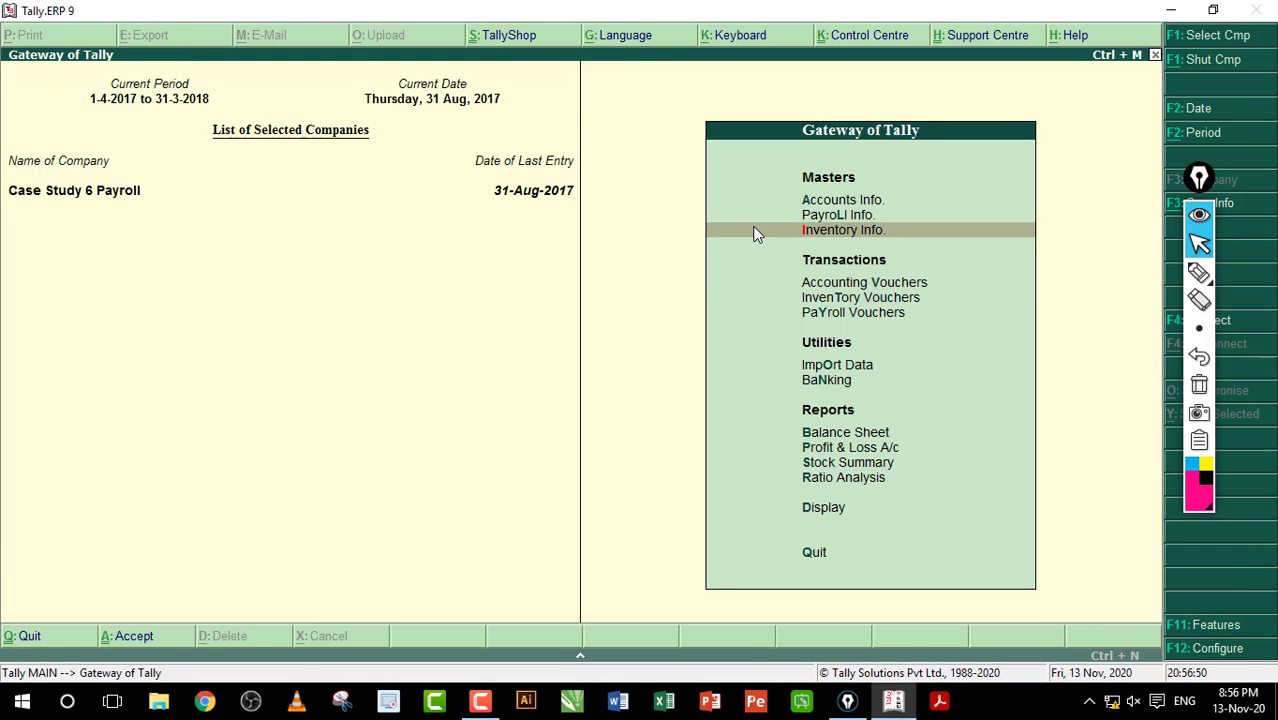
pyautogui.press('Down')
pyautogui.press('Down')
pyautogui.press('Down')
pyautogui.press('Down')
pyautogui.press('Down')
pyautogui.press('Down')
pyautogui.press('Down')
pyautogui.press('Down')
pyautogui.press('Down')
pyautogui.press('Down')
pyautogui.press('Down')
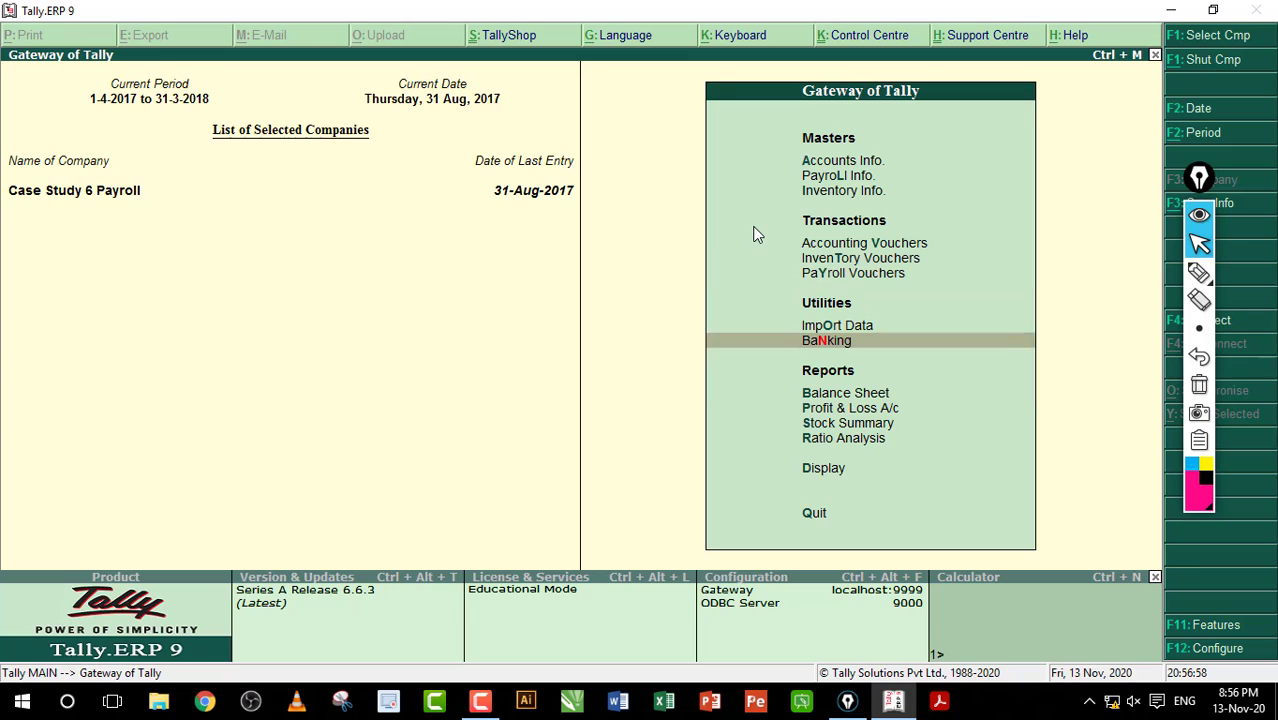
pyautogui.press('Down')
pyautogui.press('Return')
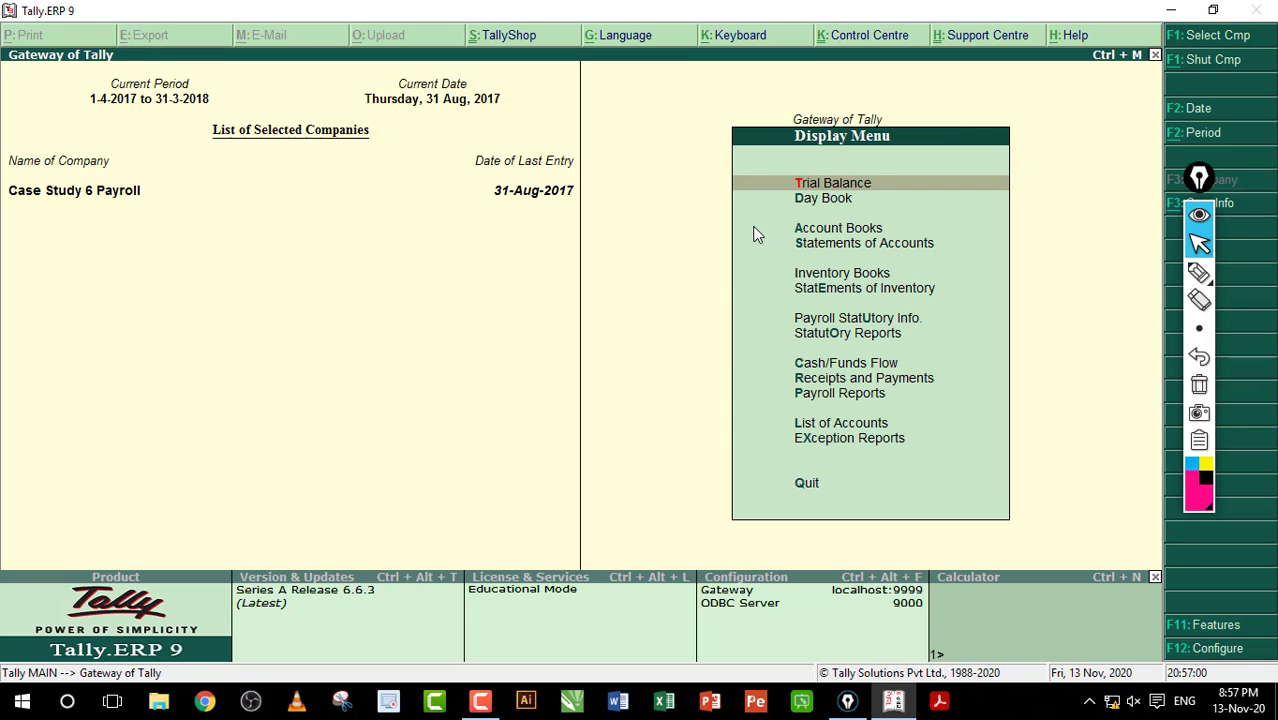
pyautogui.press('Down')
pyautogui.press('Down')
pyautogui.press('Down')
pyautogui.press('Down')
pyautogui.press('Down')
pyautogui.press('Down')
pyautogui.press('Down')
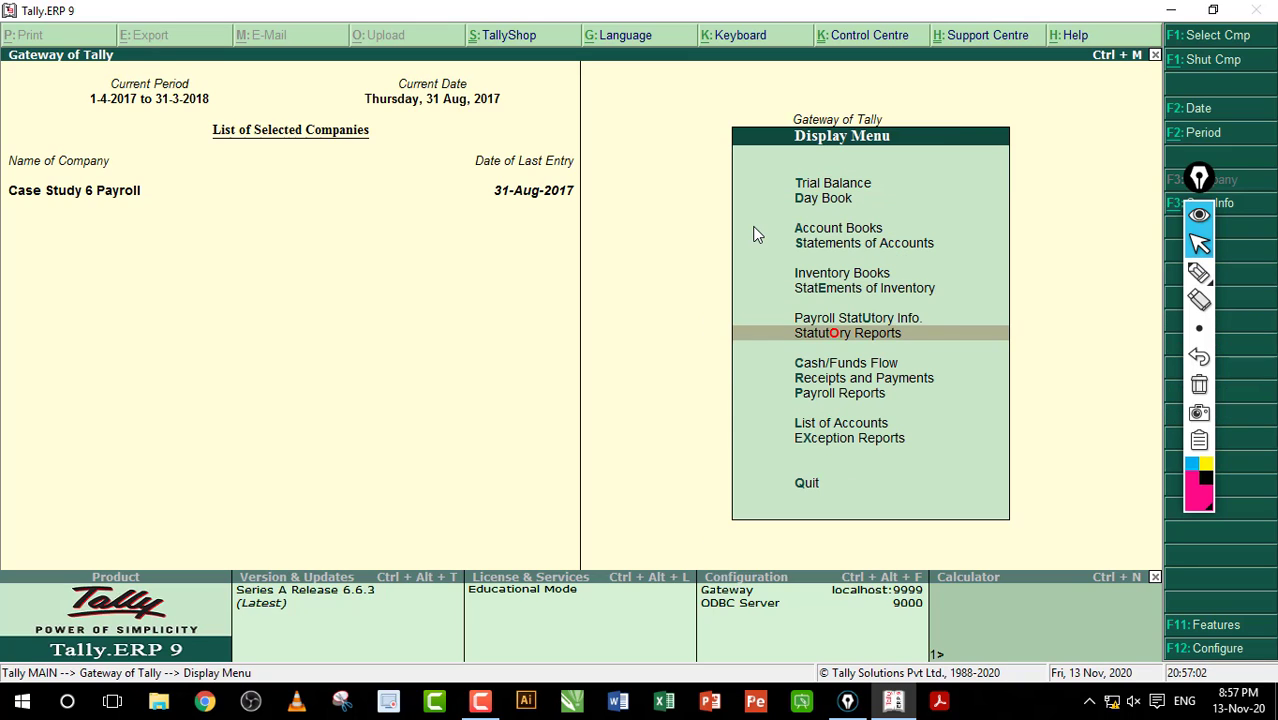
pyautogui.press('Return')
pyautogui.press('Return')
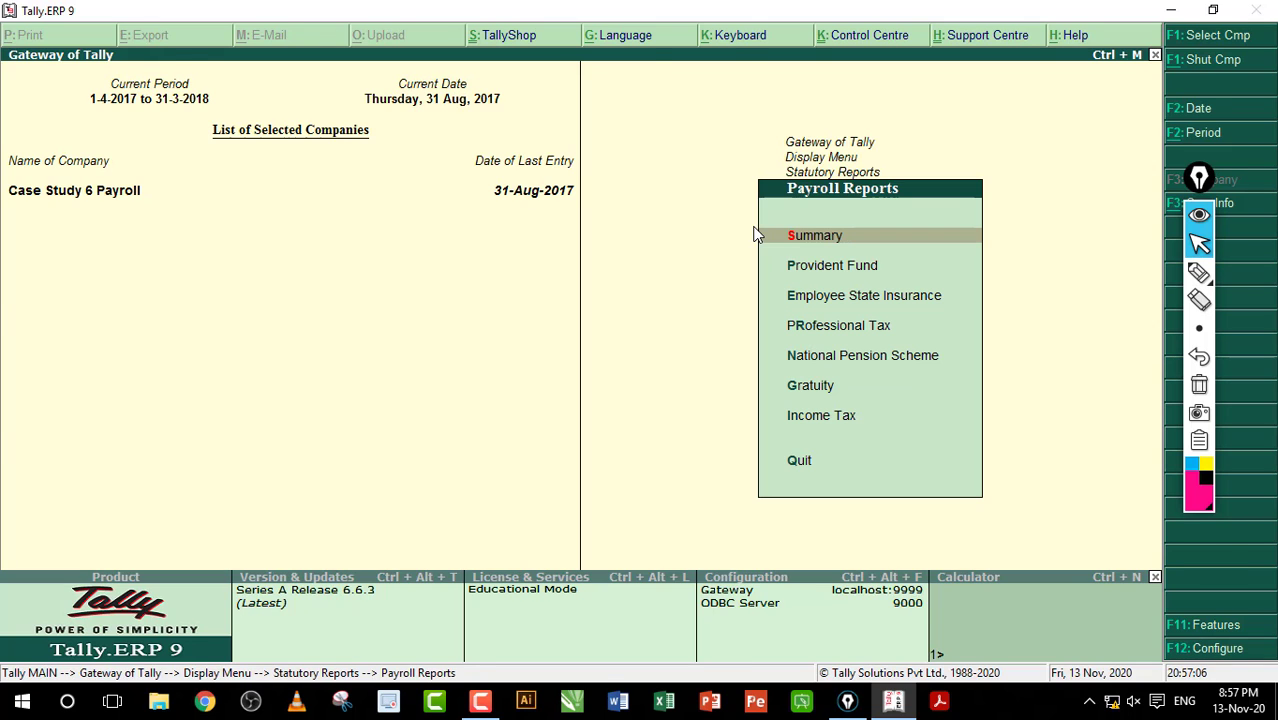
pyautogui.press('Return')
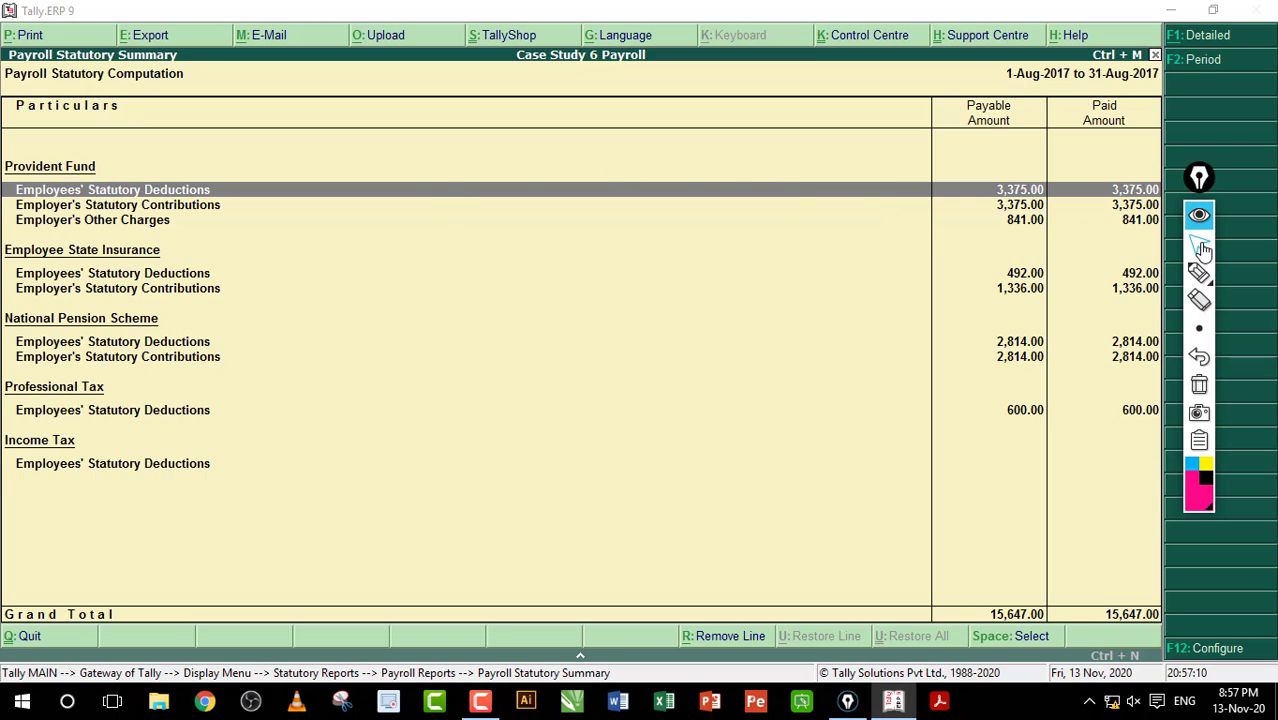
# Step: Annotate the matching 3,375.00 payable and paid amounts and circle the 15,647.00 grand totals
pyautogui.click(1203, 277)
pyautogui.moveTo(946, 194)
pyautogui.mouseDown()
pyautogui.moveTo(985, 194)
pyautogui.moveTo(972, 201)
pyautogui.mouseUp()
pyautogui.moveTo(1074, 190); pyautogui.dragTo(1101, 189)
pyautogui.moveTo(1092, 182); pyautogui.dragTo(1092, 197)
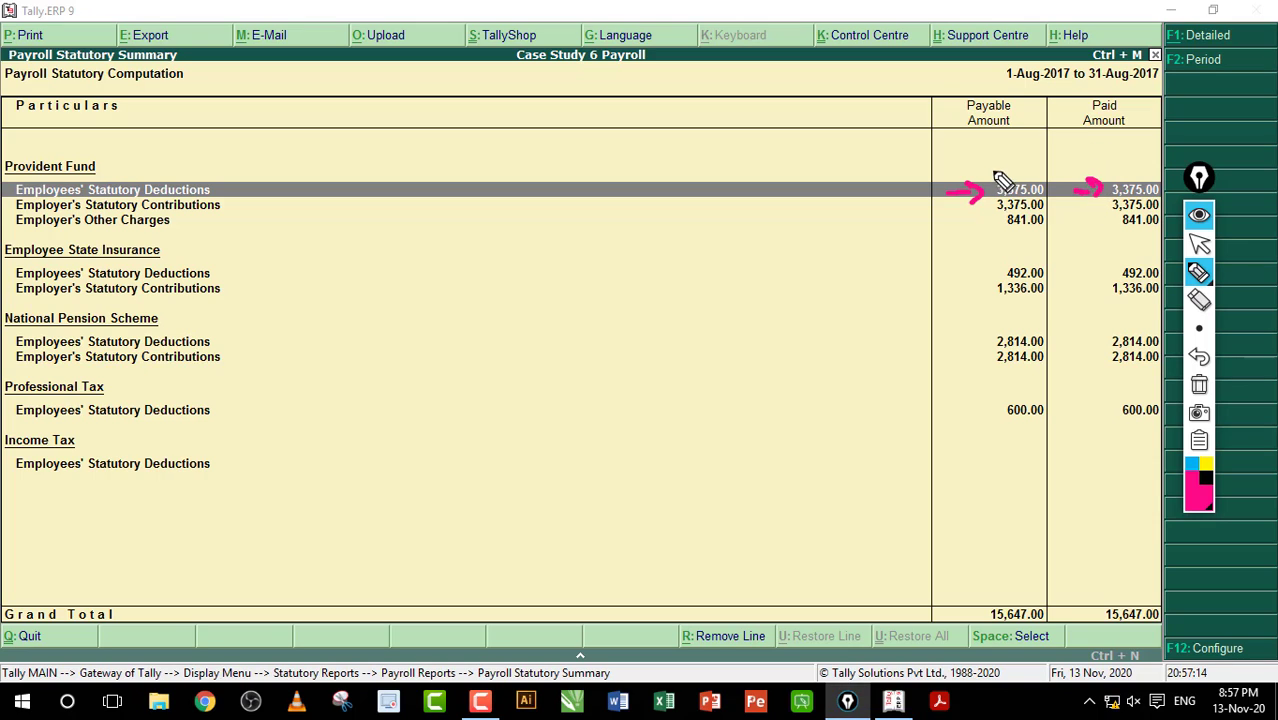
pyautogui.moveTo(993, 169)
pyautogui.mouseDown()
pyautogui.moveTo(1055, 152)
pyautogui.moveTo(1172, 155)
pyautogui.mouseUp()
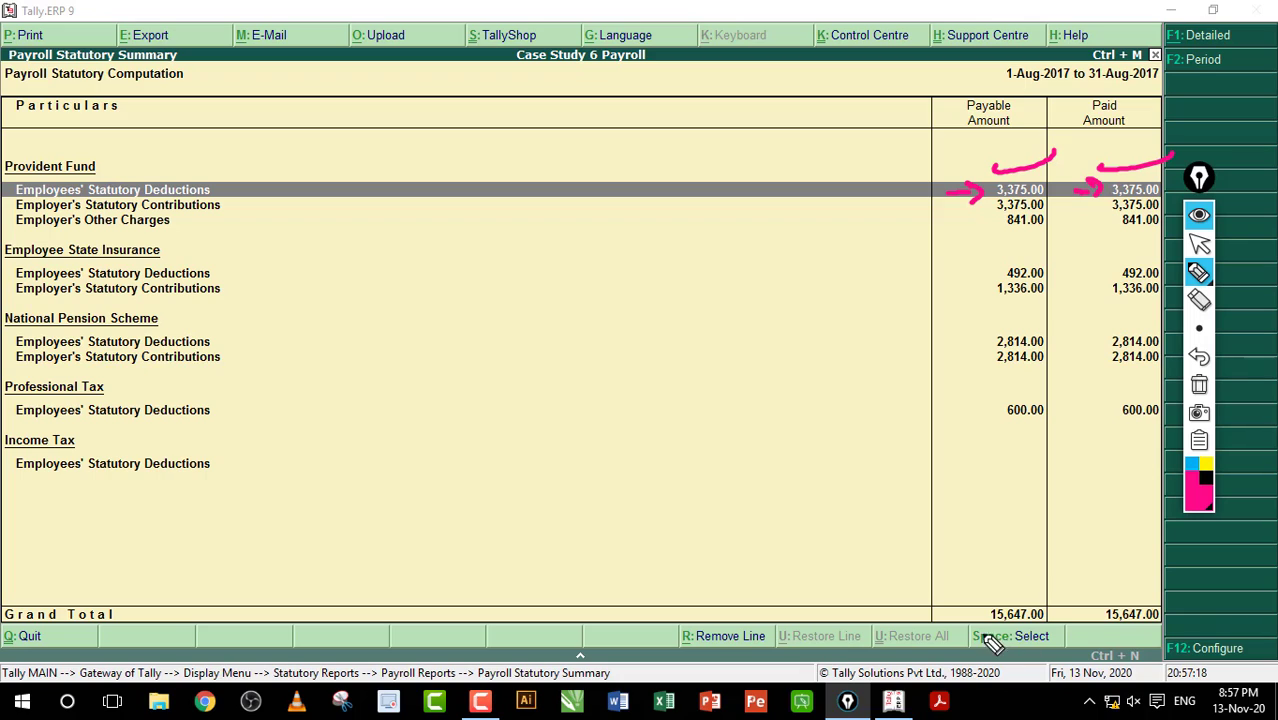
pyautogui.moveTo(980, 637); pyautogui.dragTo(1060, 627)
pyautogui.moveTo(1115, 635); pyautogui.dragTo(1133, 675)
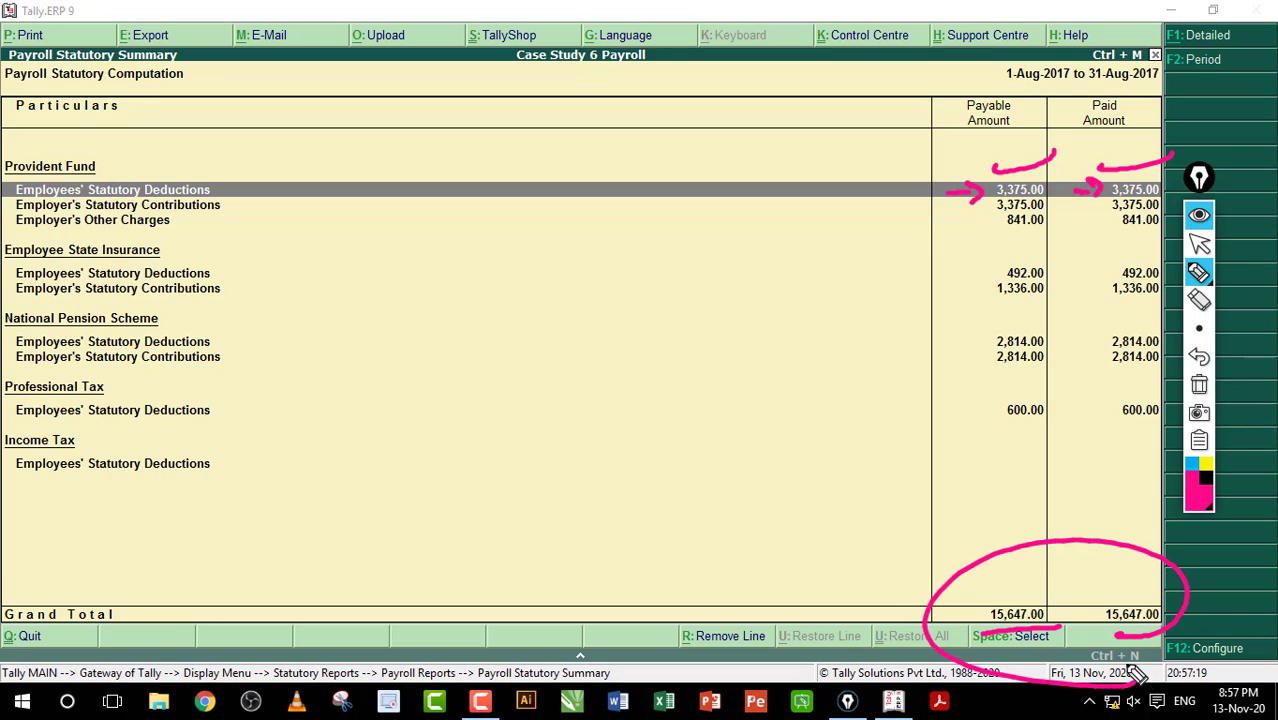
# Step: Tick off the payable amounts, loop them to 2,814.00, and add a handwritten note
pyautogui.click(1199, 303)
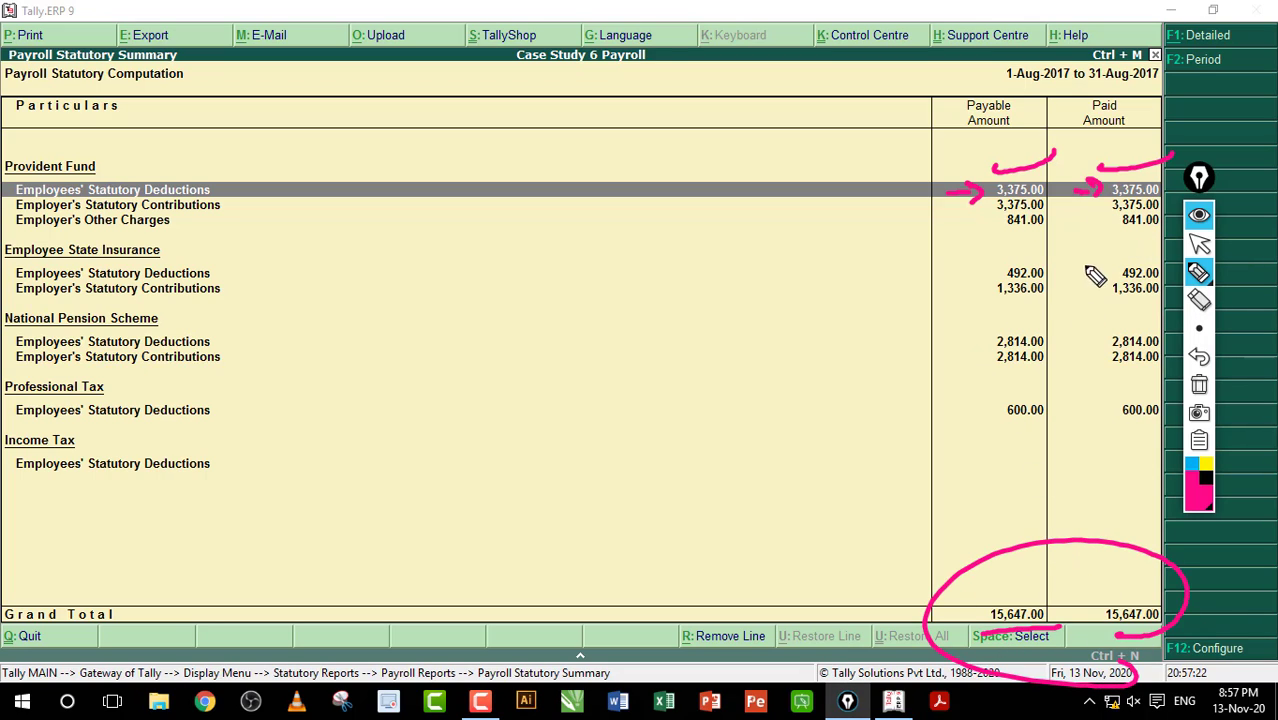
pyautogui.moveTo(975, 307); pyautogui.dragTo(1019, 299)
pyautogui.moveTo(976, 326); pyautogui.dragTo(1018, 320)
pyautogui.moveTo(962, 378); pyautogui.dragTo(1017, 372)
pyautogui.moveTo(971, 436)
pyautogui.mouseDown()
pyautogui.moveTo(1040, 437)
pyautogui.moveTo(990, 357)
pyautogui.mouseUp()
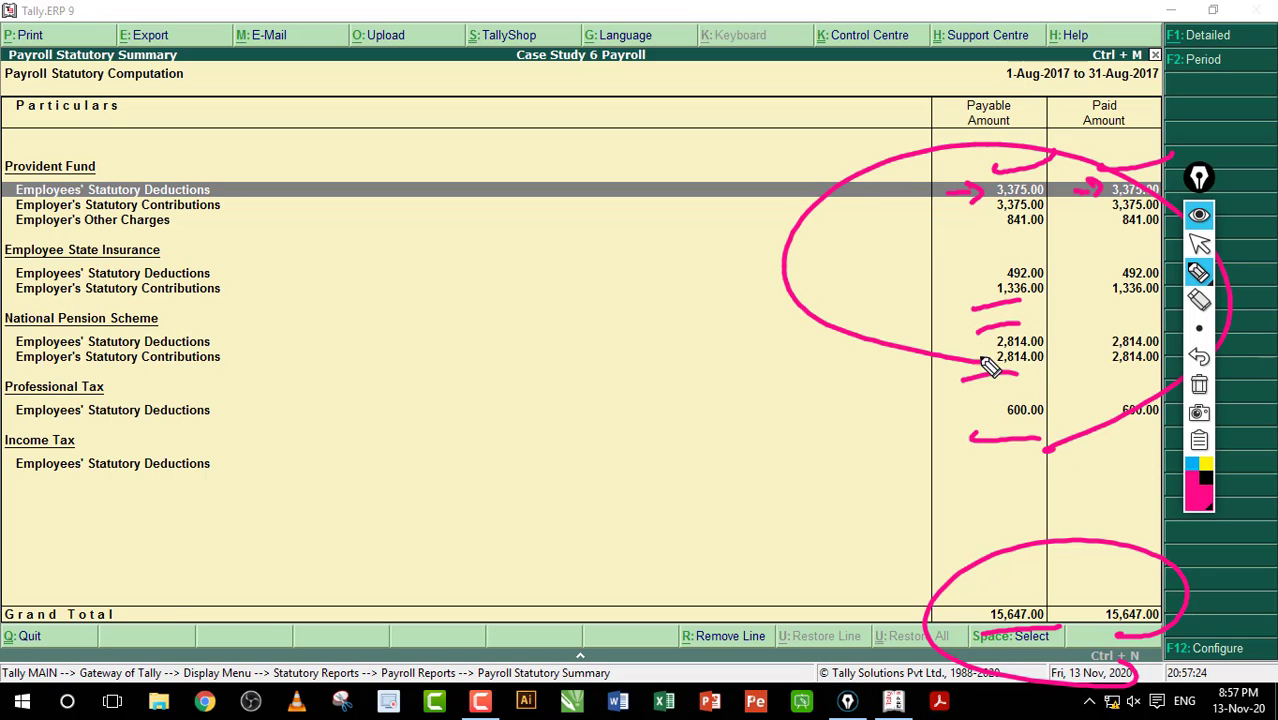
pyautogui.moveTo(410, 252)
pyautogui.mouseDown()
pyautogui.moveTo(433, 266)
pyautogui.moveTo(328, 288)
pyautogui.moveTo(478, 278)
pyautogui.mouseUp()
pyautogui.moveTo(524, 246); pyautogui.dragTo(363, 356)
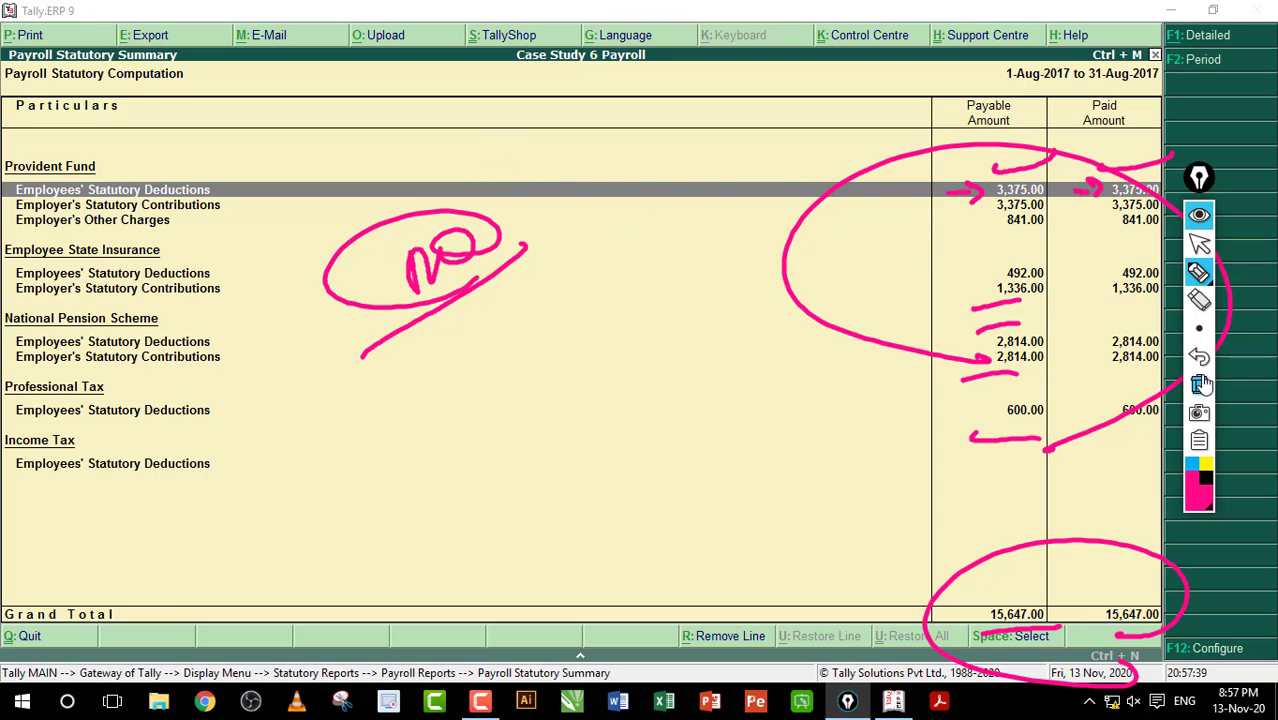
# Step: Clear the annotations and back out of the report to the Gateway of Tally
pyautogui.click(1199, 384)
pyautogui.click(1199, 246)
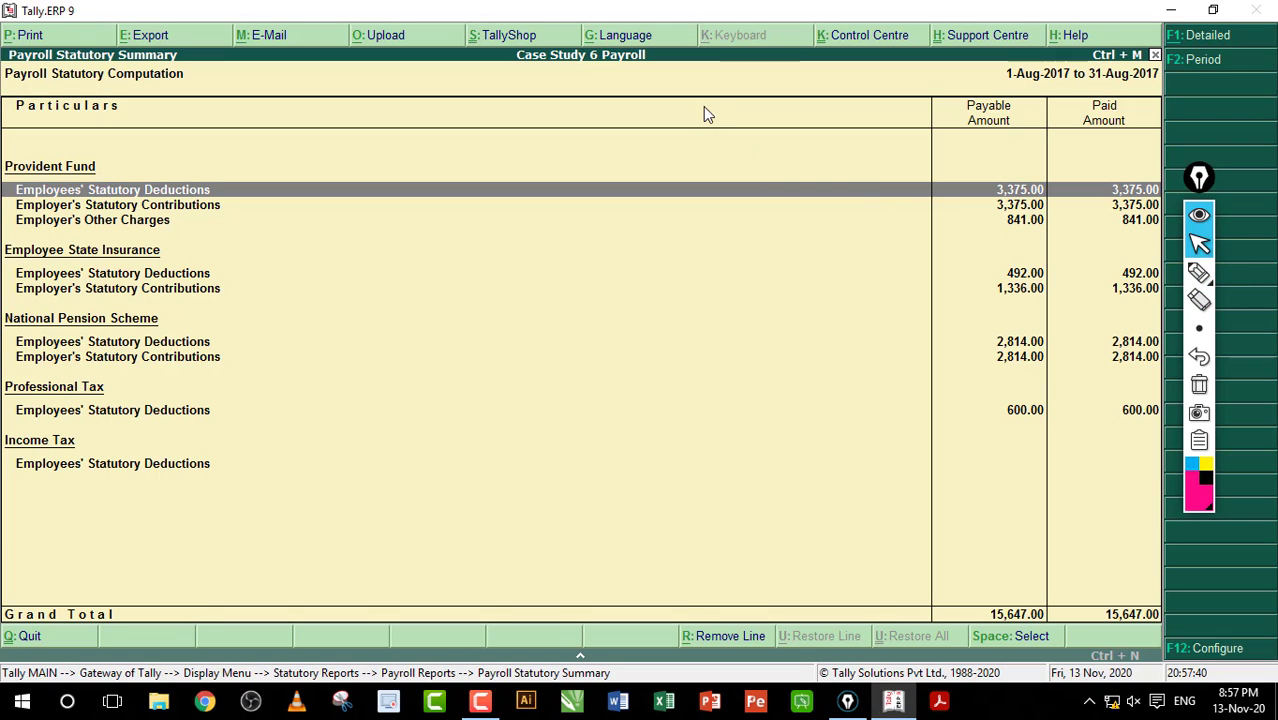
pyautogui.press('Escape')
pyautogui.press('Escape')
pyautogui.press('Escape')
pyautogui.press('Escape')
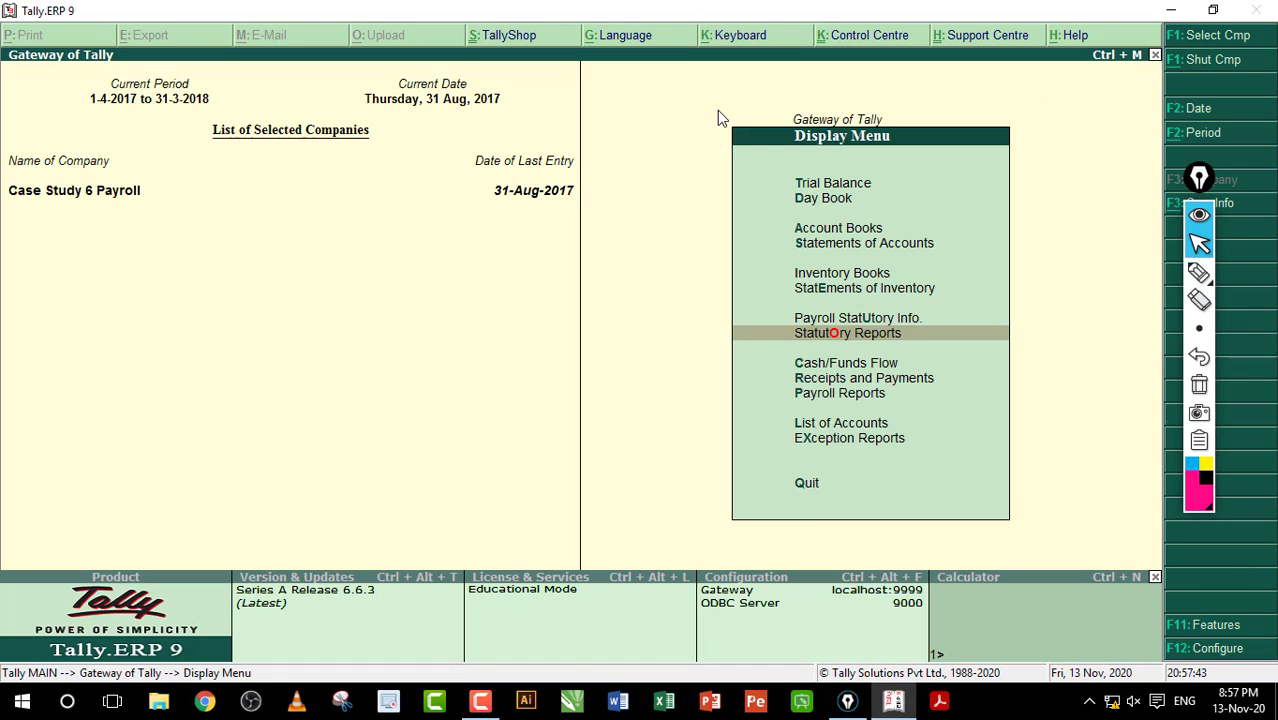